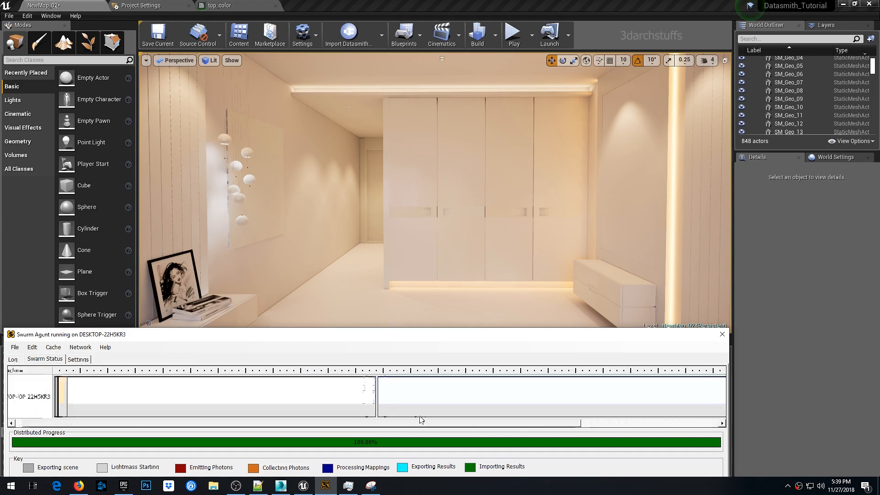
Review the latest lighting build's entries in the Swarm Agent log, including the Lightmass timing, and return to the level editor
{"action": "left_click", "coordinate": [13, 359]}
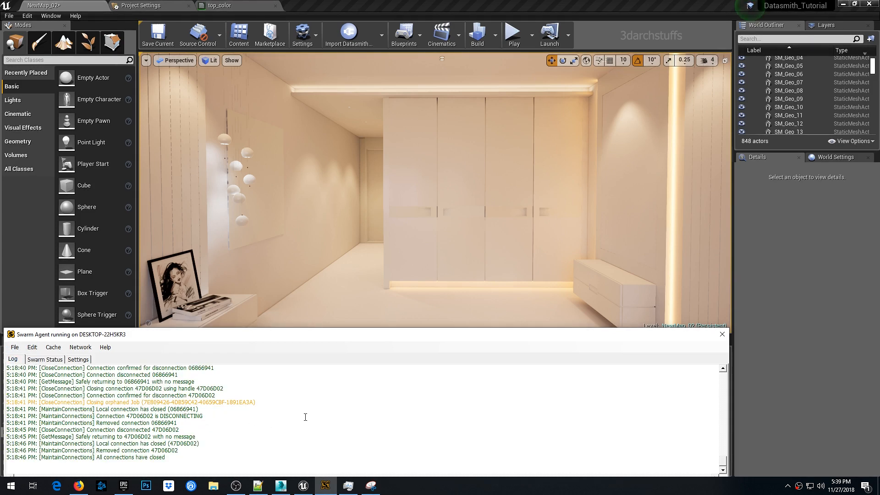
{"action": "scroll", "coordinate": [313, 414], "scroll_direction": "up", "scroll_amount": 3}
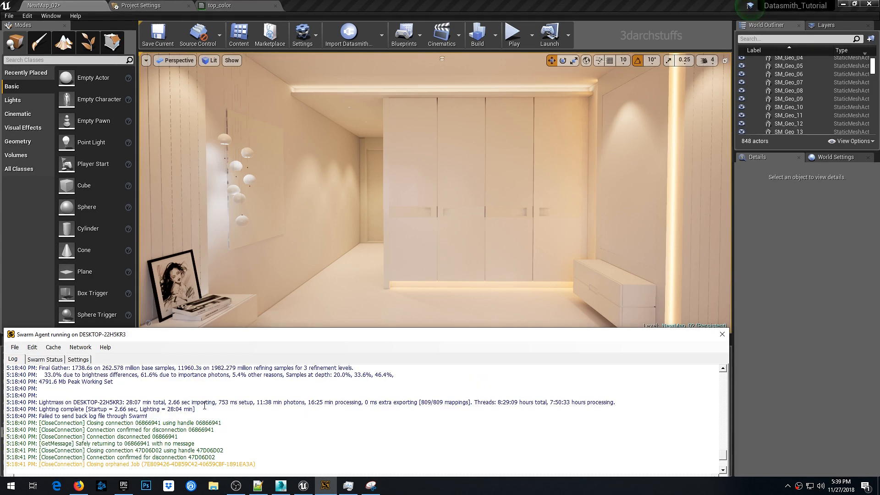
{"action": "left_click", "coordinate": [403, 9]}
Inspect the baked lighting on the wardrobe fronts and the hallway door up close
{"action": "scroll", "coordinate": [392, 191], "scroll_direction": "up", "scroll_amount": 6}
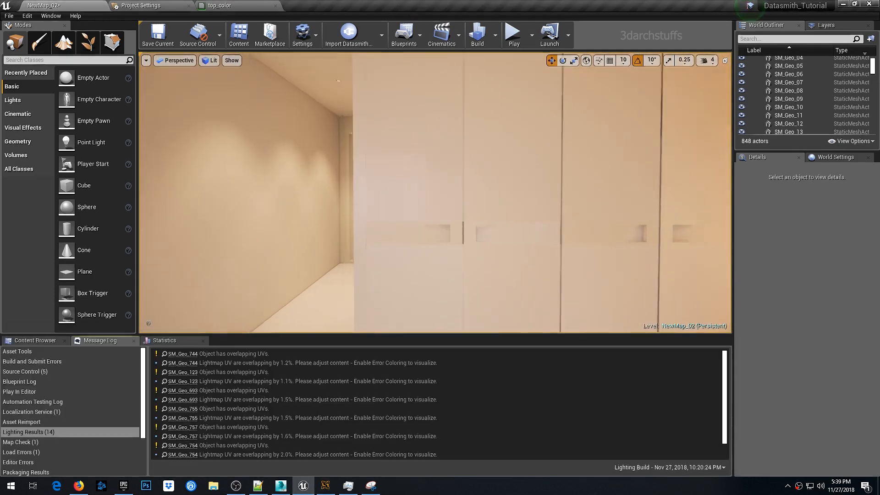
{"action": "middle_click_drag", "start_coordinate": [449, 179], "coordinate": [403, 179]}
{"action": "scroll", "coordinate": [449, 178], "scroll_direction": "up", "scroll_amount": 3}
{"action": "middle_click_drag", "start_coordinate": [490, 175], "coordinate": [458, 174]}
{"action": "scroll", "coordinate": [491, 175], "scroll_direction": "up", "scroll_amount": 4}
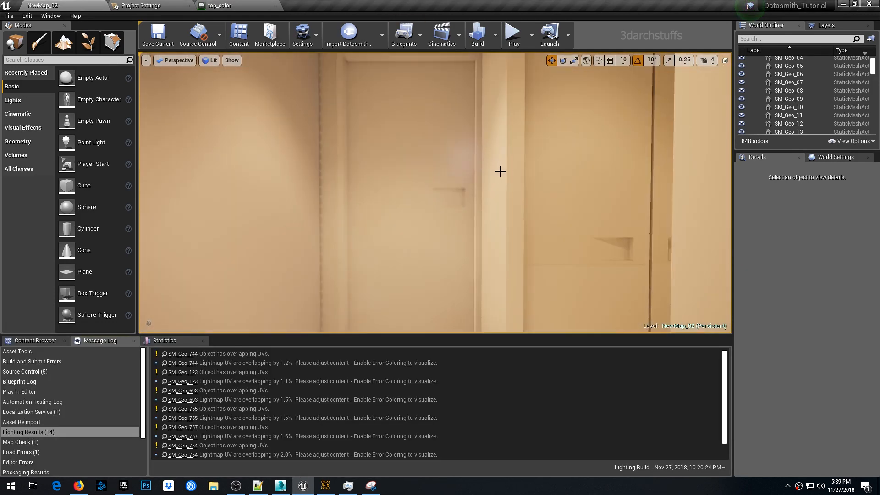
{"action": "mouse_move", "coordinate": [511, 171]}
{"action": "right_mouse_down"}
{"action": "mouse_move", "coordinate": [515, 142]}
{"action": "mouse_move", "coordinate": [531, 131]}
{"action": "mouse_move", "coordinate": [500, 127]}
{"action": "mouse_move", "coordinate": [357, 161]}
{"action": "mouse_move", "coordinate": [284, 158]}
{"action": "mouse_move", "coordinate": [515, 165]}
{"action": "right_mouse_up"}
{"action": "scroll", "coordinate": [511, 170], "scroll_direction": "up", "scroll_amount": 3}
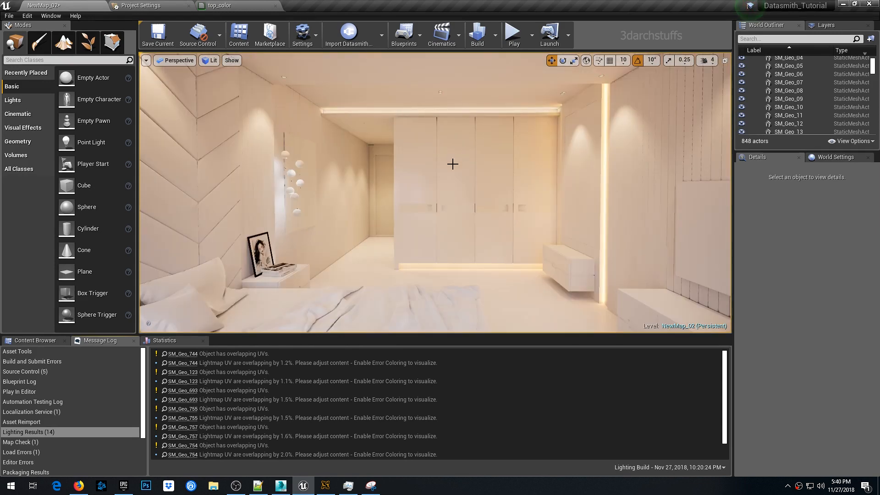
Show the viewport full screen and examine the baked lighting around the pendant lamps, hallway wall and ceiling cove
{"action": "key", "text": "F11"}
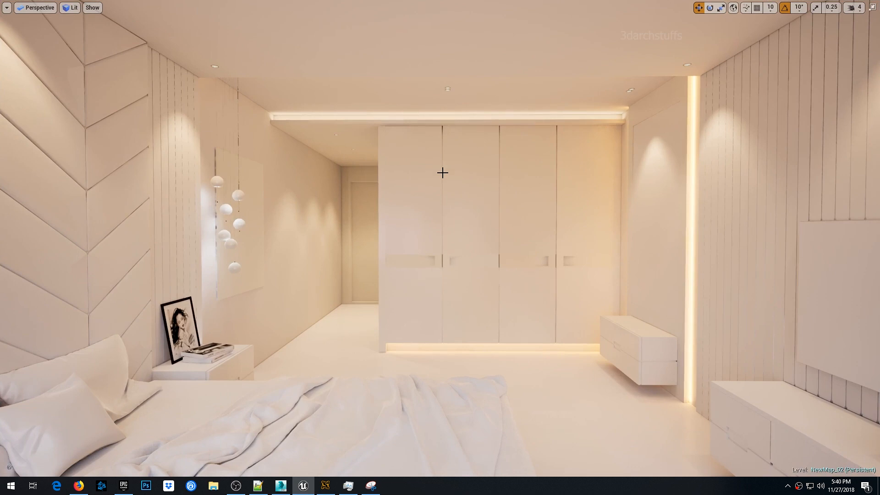
{"action": "scroll", "coordinate": [442, 172], "scroll_direction": "up", "scroll_amount": 3}
{"action": "right_click_drag", "start_coordinate": [437, 183], "coordinate": [388, 170]}
{"action": "scroll", "coordinate": [437, 183], "scroll_direction": "up", "scroll_amount": 4}
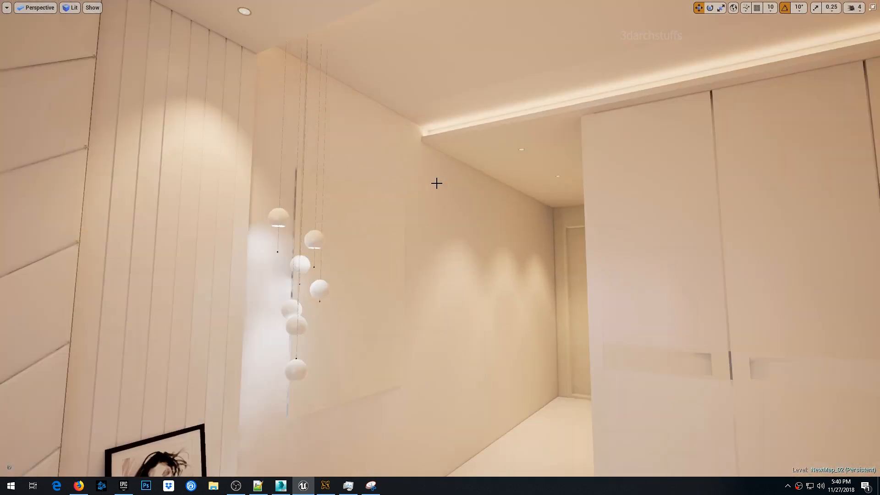
{"action": "right_click_drag", "start_coordinate": [455, 179], "coordinate": [524, 215]}
{"action": "scroll", "coordinate": [457, 179], "scroll_direction": "up", "scroll_amount": 5}
{"action": "scroll", "coordinate": [478, 176], "scroll_direction": "down", "scroll_amount": 4}
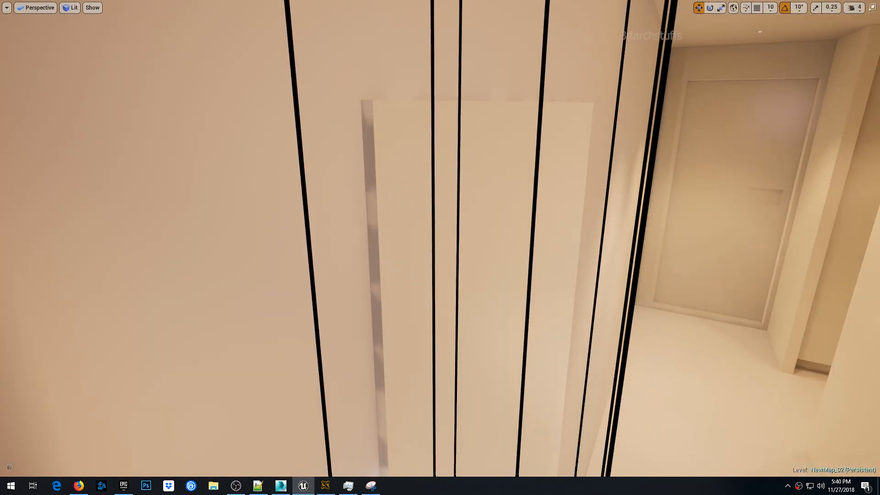
{"action": "scroll", "coordinate": [517, 173], "scroll_direction": "up", "scroll_amount": 3}
{"action": "scroll", "coordinate": [517, 173], "scroll_direction": "down", "scroll_amount": 4}
{"action": "right_click_drag", "start_coordinate": [517, 173], "coordinate": [577, 151]}
{"action": "scroll", "coordinate": [517, 173], "scroll_direction": "down", "scroll_amount": 5}
{"action": "scroll", "coordinate": [517, 173], "scroll_direction": "down", "scroll_amount": 2}
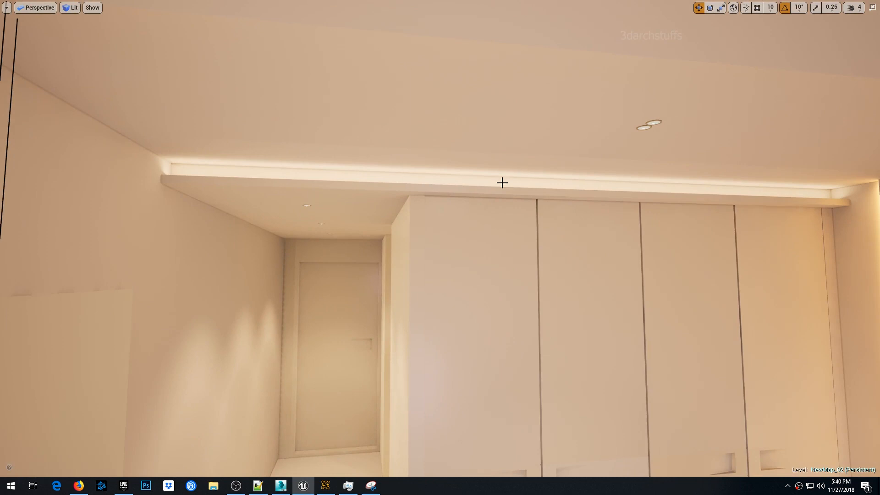
Examine the baked lighting on the laptop desk, the wall panel beside it and the low drawer unit
{"action": "right_click_drag", "start_coordinate": [502, 183], "coordinate": [578, 188]}
{"action": "scroll", "coordinate": [503, 190], "scroll_direction": "up", "scroll_amount": 4}
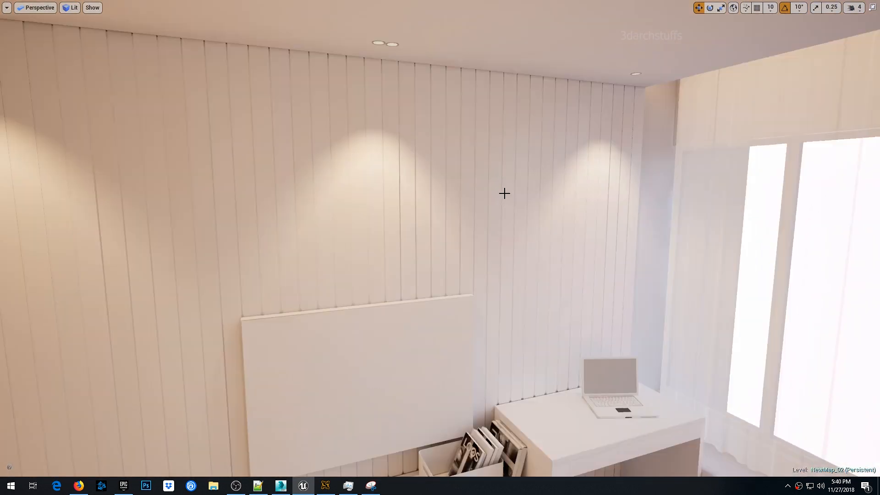
{"action": "scroll", "coordinate": [504, 193], "scroll_direction": "down", "scroll_amount": 5}
{"action": "right_click_drag", "start_coordinate": [504, 192], "coordinate": [503, 243]}
{"action": "scroll", "coordinate": [503, 193], "scroll_direction": "up", "scroll_amount": 4}
{"action": "right_click_drag", "start_coordinate": [503, 192], "coordinate": [503, 218]}
{"action": "scroll", "coordinate": [508, 189], "scroll_direction": "up", "scroll_amount": 4}
{"action": "left_click_drag", "start_coordinate": [502, 218], "coordinate": [560, 231], "text": "alt"}
{"action": "scroll", "coordinate": [502, 218], "scroll_direction": "up", "scroll_amount": 4}
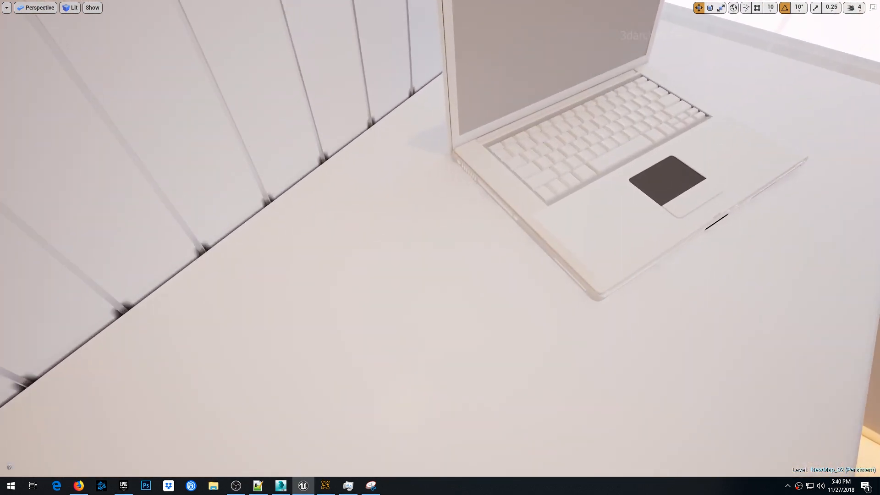
{"action": "scroll", "coordinate": [503, 218], "scroll_direction": "down", "scroll_amount": 4}
{"action": "scroll", "coordinate": [502, 218], "scroll_direction": "up", "scroll_amount": 4}
{"action": "scroll", "coordinate": [503, 218], "scroll_direction": "down", "scroll_amount": 5}
{"action": "mouse_move", "coordinate": [503, 218]}
{"action": "left_mouse_down", "text": "alt"}
{"action": "mouse_move", "coordinate": [449, 160]}
{"action": "mouse_move", "coordinate": [504, 216]}
{"action": "left_mouse_up", "text": "alt"}
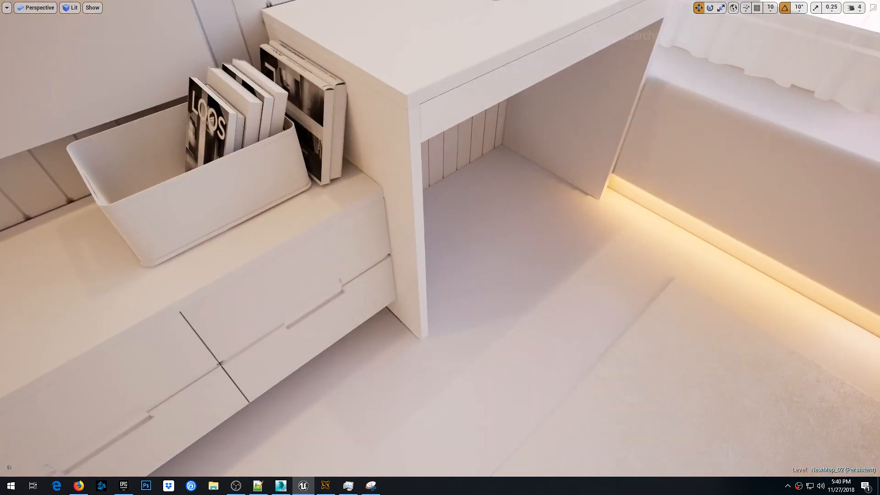
Inspect the downlight falloff on the slatted wall and the ceiling above it
{"action": "right_click_drag", "start_coordinate": [421, 315], "coordinate": [477, 266]}
{"action": "scroll", "coordinate": [420, 314], "scroll_direction": "down", "scroll_amount": 5}
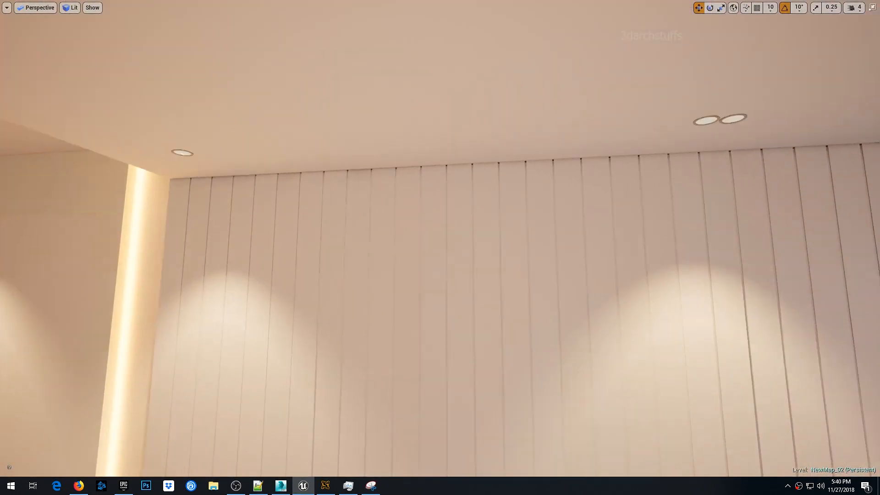
{"action": "right_click_drag", "start_coordinate": [535, 271], "coordinate": [467, 248]}
{"action": "scroll", "coordinate": [536, 271], "scroll_direction": "up", "scroll_amount": 5}
{"action": "scroll", "coordinate": [535, 271], "scroll_direction": "down", "scroll_amount": 5}
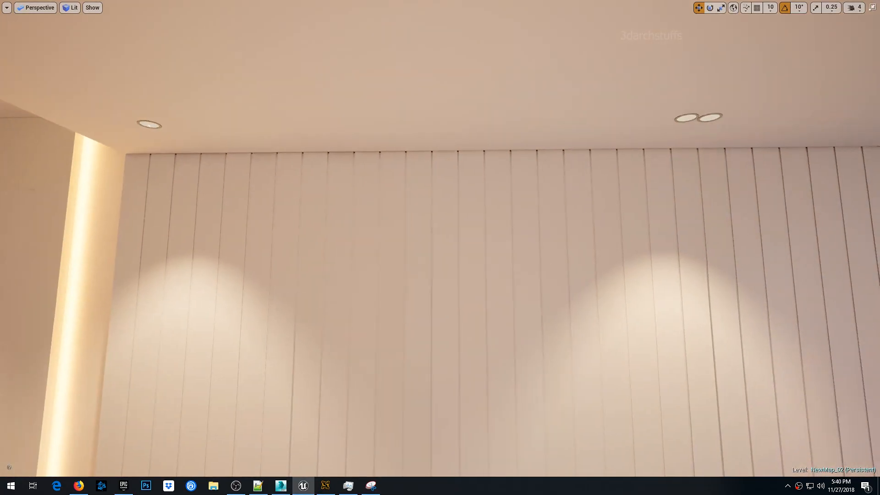
Examine the baked lighting at the window curtains and on the bedside table with the lamp and plant
{"action": "right_click_drag", "start_coordinate": [536, 271], "coordinate": [720, 330]}
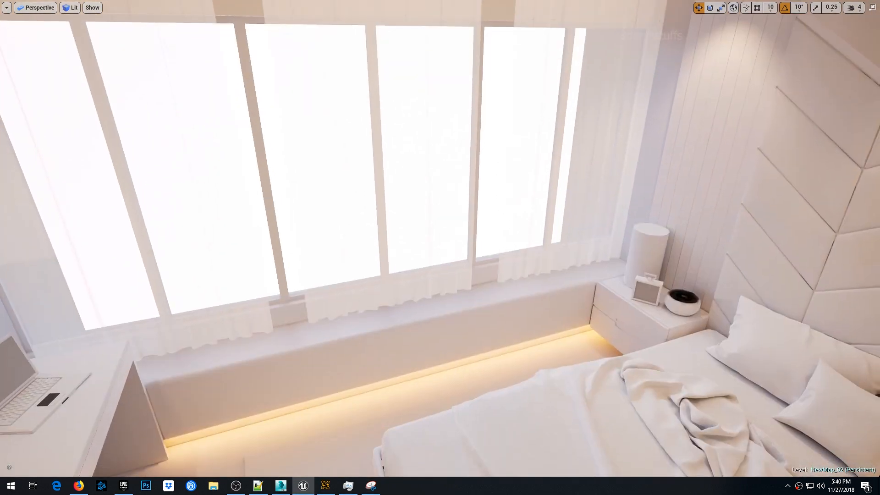
{"action": "scroll", "coordinate": [507, 275], "scroll_direction": "up", "scroll_amount": 4}
{"action": "right_click_drag", "start_coordinate": [523, 267], "coordinate": [477, 242]}
{"action": "scroll", "coordinate": [522, 259], "scroll_direction": "up", "scroll_amount": 5}
{"action": "scroll", "coordinate": [517, 258], "scroll_direction": "down", "scroll_amount": 3}
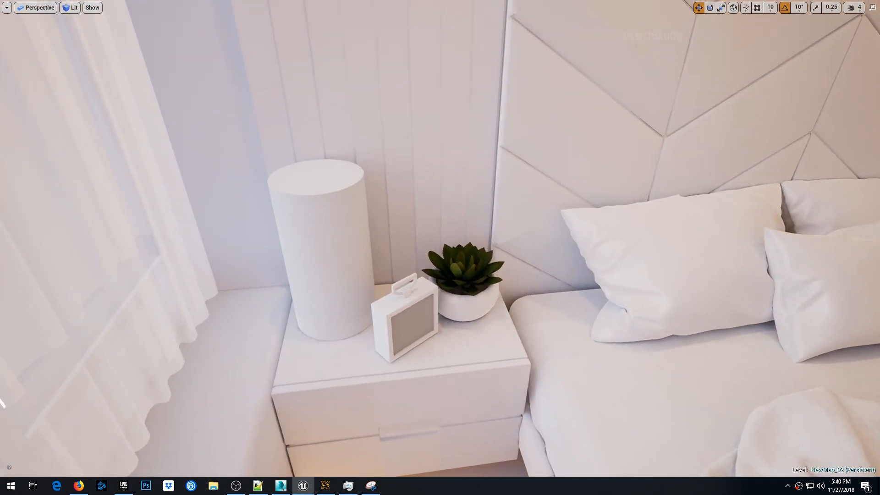
{"action": "right_click_drag", "start_coordinate": [521, 277], "coordinate": [506, 247]}
{"action": "scroll", "coordinate": [532, 301], "scroll_direction": "up", "scroll_amount": 4}
{"action": "scroll", "coordinate": [507, 314], "scroll_direction": "up", "scroll_amount": 1}
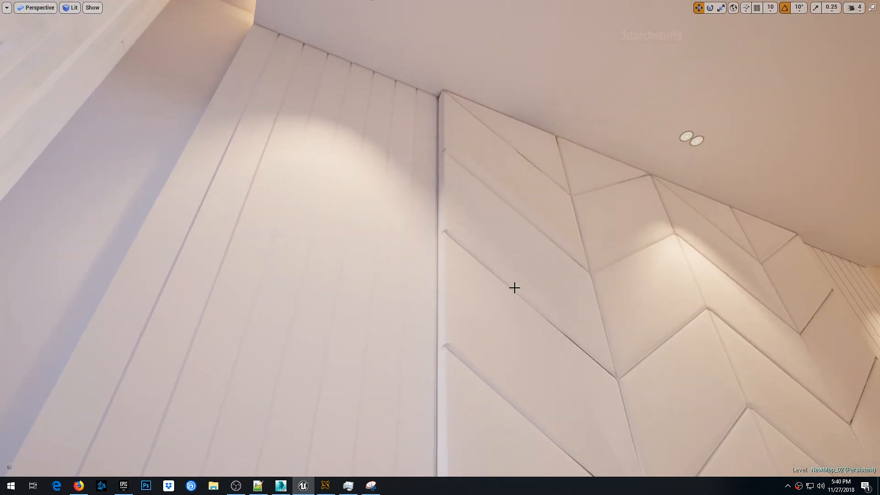
Inspect the baked shading on the chevron headboard panels, the bed and the picture-frame nightstand
{"action": "right_click_drag", "start_coordinate": [515, 288], "coordinate": [587, 286]}
{"action": "scroll", "coordinate": [536, 292], "scroll_direction": "down", "scroll_amount": 4}
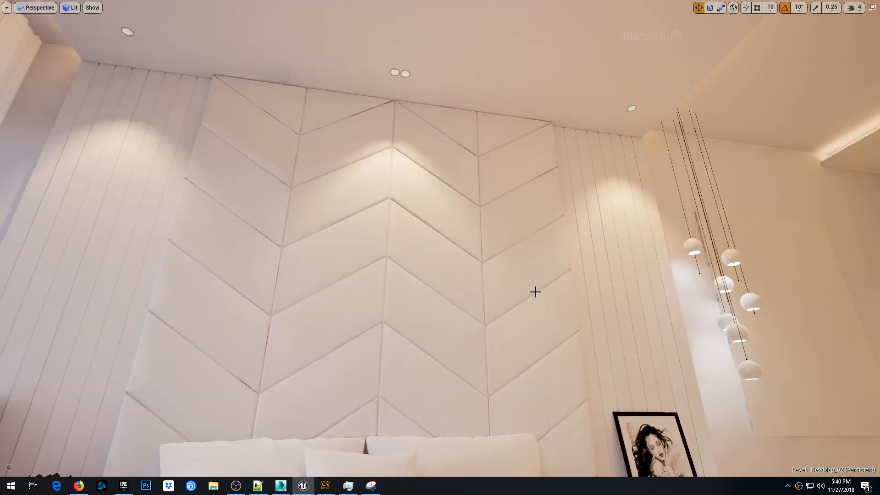
{"action": "right_click_drag", "start_coordinate": [506, 295], "coordinate": [529, 279]}
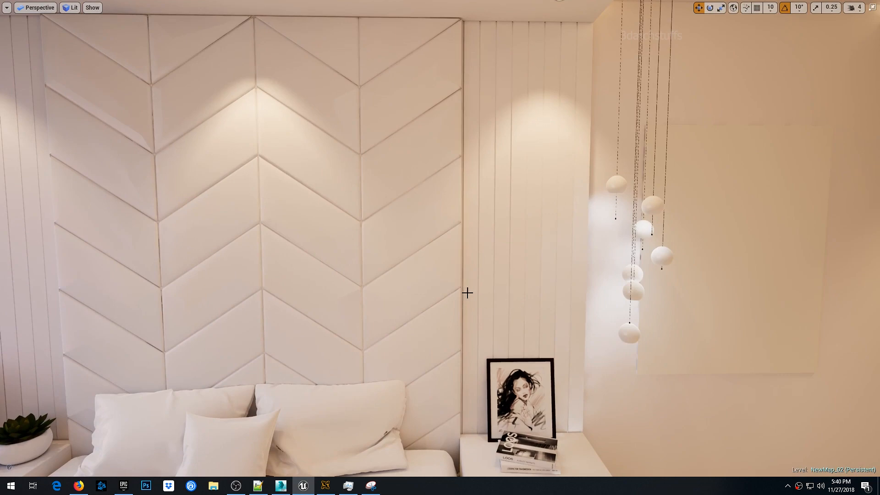
{"action": "right_click_drag", "start_coordinate": [468, 292], "coordinate": [493, 295]}
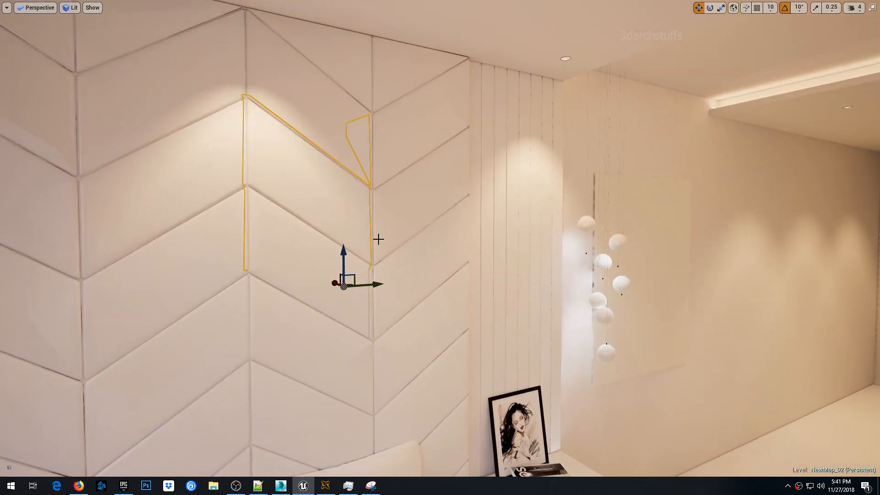
{"action": "right_click_drag", "start_coordinate": [378, 240], "coordinate": [339, 239]}
{"action": "left_click", "coordinate": [300, 235]}
{"action": "right_click_drag", "start_coordinate": [463, 325], "coordinate": [382, 373]}
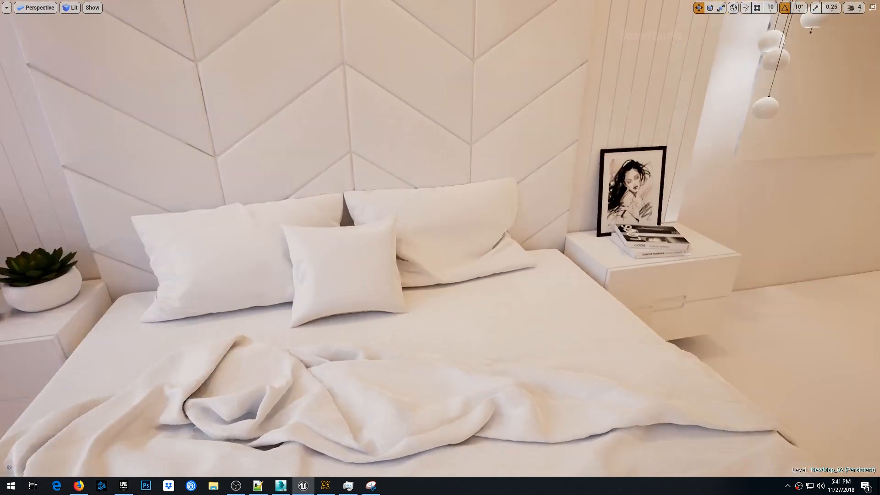
{"action": "right_click_drag", "start_coordinate": [382, 270], "coordinate": [545, 275]}
{"action": "right_click_drag", "start_coordinate": [470, 270], "coordinate": [394, 268]}
{"action": "right_click_drag", "start_coordinate": [474, 275], "coordinate": [398, 277]}
{"action": "right_click_drag", "start_coordinate": [504, 267], "coordinate": [447, 260]}
Examine the hallway walls and door for shading artifacts, and restore the normal editor layout
{"action": "scroll", "coordinate": [501, 263], "scroll_direction": "up", "scroll_amount": 3}
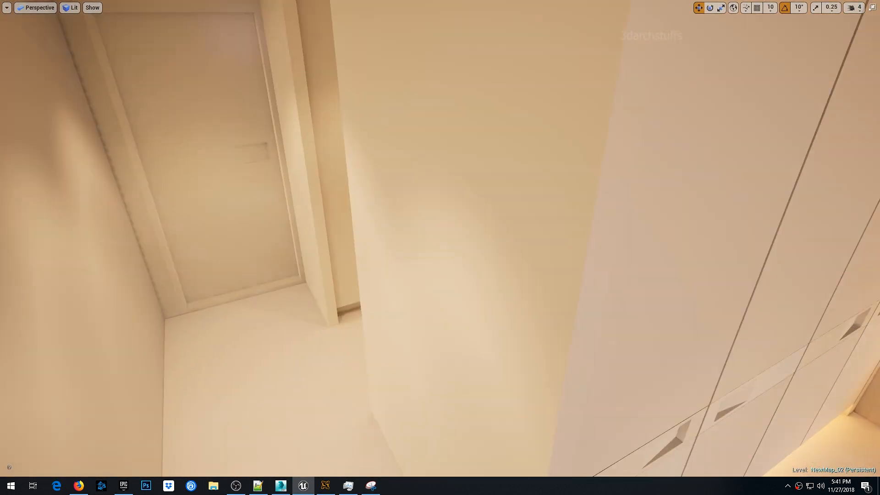
{"action": "scroll", "coordinate": [527, 258], "scroll_direction": "up", "scroll_amount": 3}
{"action": "right_click_drag", "start_coordinate": [527, 258], "coordinate": [428, 208]}
{"action": "right_click", "coordinate": [530, 236]}
{"action": "left_click", "coordinate": [440, 250]}
{"action": "right_click_drag", "start_coordinate": [440, 250], "coordinate": [408, 275]}
{"action": "key", "text": "F11"}
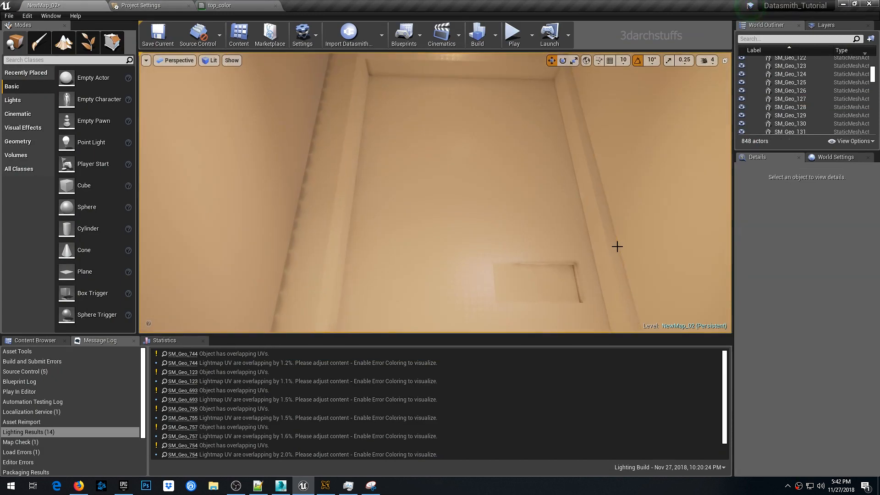
Return to the wide view facing the wardrobe and save the NewMap_02 level
{"action": "right_click_drag", "start_coordinate": [535, 176], "coordinate": [532, 149]}
{"action": "left_click", "coordinate": [514, 120]}
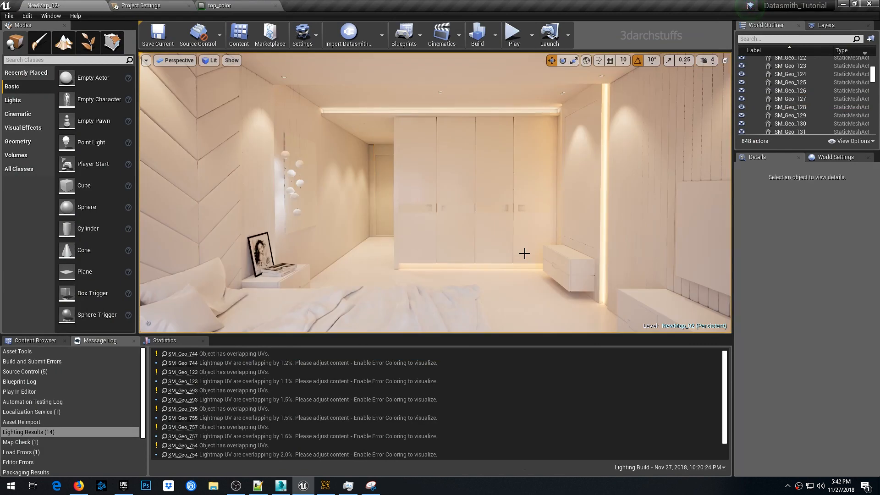
{"action": "key", "text": "ctrl+s"}
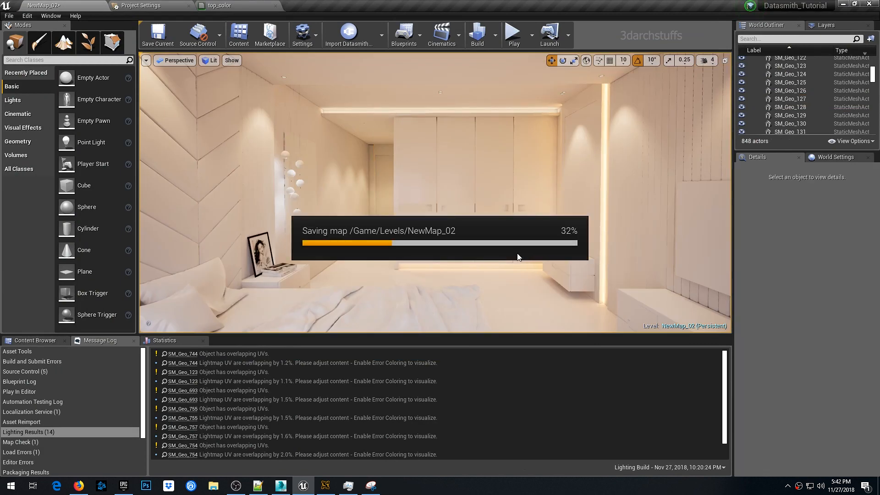
Set Const B of the Multiply node in the pendant lamps' Bulb_01 material to 6 and apply the change
{"action": "scroll", "coordinate": [384, 188], "scroll_direction": "up", "scroll_amount": 5}
{"action": "right_click_drag", "start_coordinate": [384, 188], "coordinate": [330, 188]}
{"action": "left_click", "coordinate": [410, 194]}
{"action": "key", "text": "Escape"}
{"action": "scroll", "coordinate": [410, 194], "scroll_direction": "down", "scroll_amount": 5}
{"action": "right_click_drag", "start_coordinate": [409, 195], "coordinate": [353, 197]}
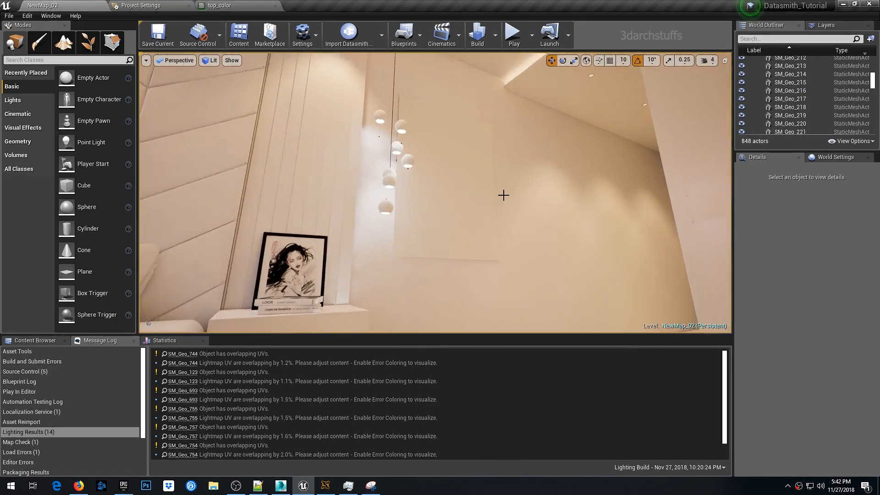
{"action": "right_click_drag", "start_coordinate": [503, 196], "coordinate": [458, 197]}
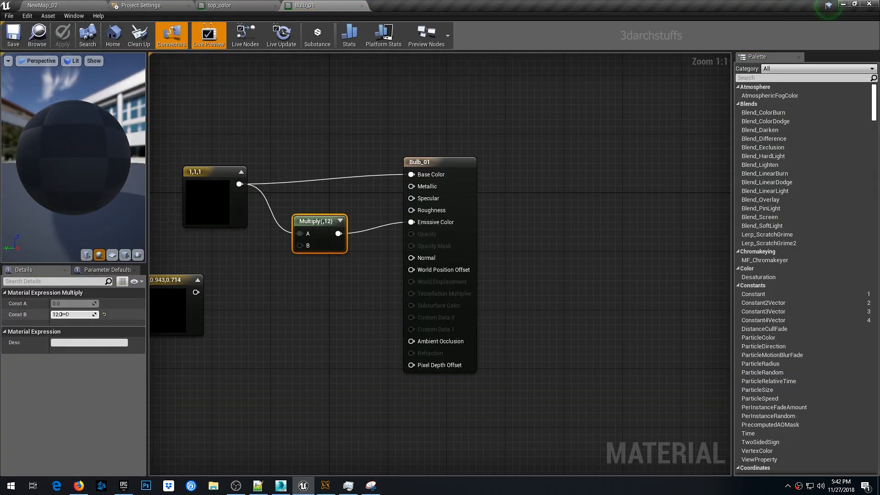
{"action": "key", "text": "Return"}
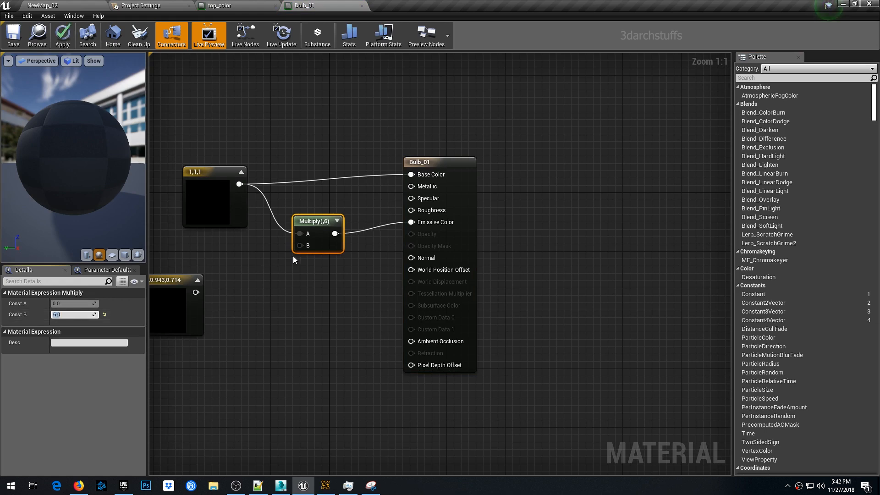
{"action": "left_click", "coordinate": [65, 36]}
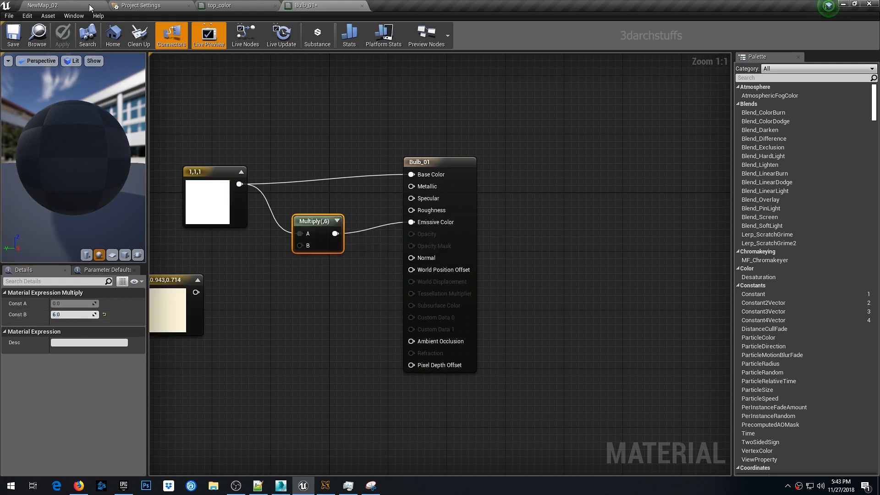
Enable exposure compensation on the level's post process volume, lower it to about -0.457, and check the room from the window-facing view
{"action": "left_click", "coordinate": [90, 8]}
{"action": "left_click", "coordinate": [827, 25]}
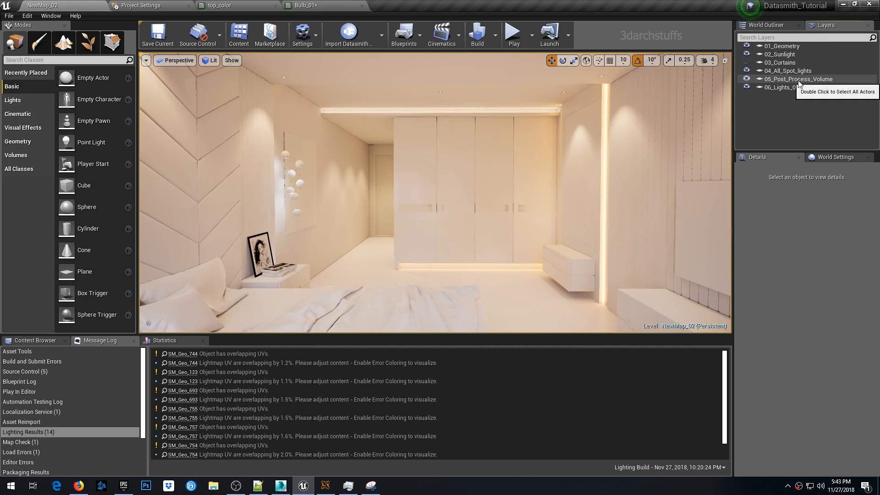
{"action": "double_click", "coordinate": [799, 81]}
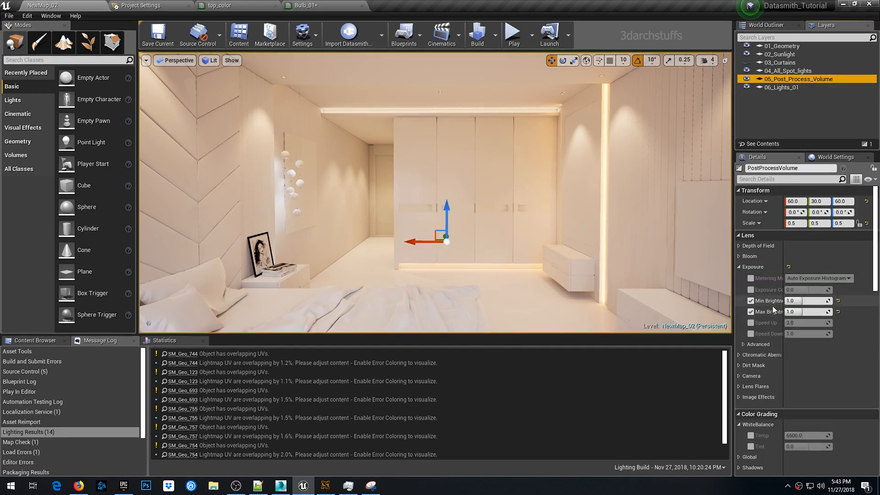
{"action": "left_click", "coordinate": [750, 290]}
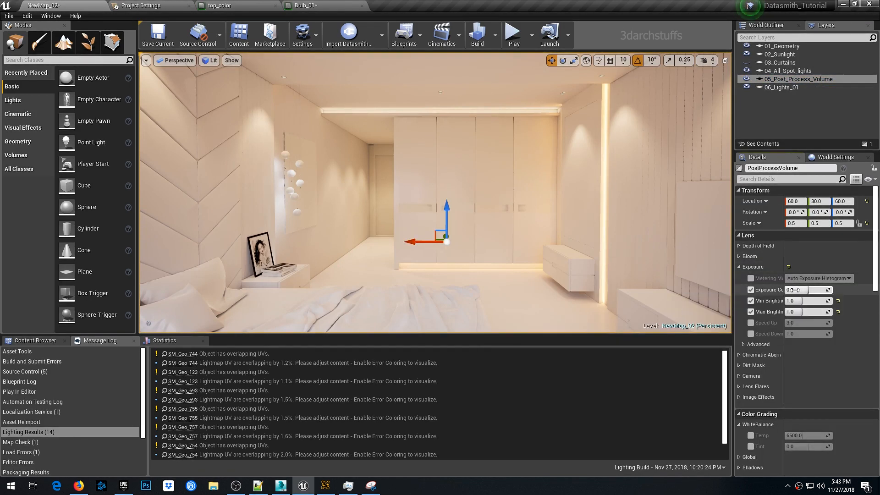
{"action": "left_click_drag", "start_coordinate": [793, 290], "coordinate": [789, 291]}
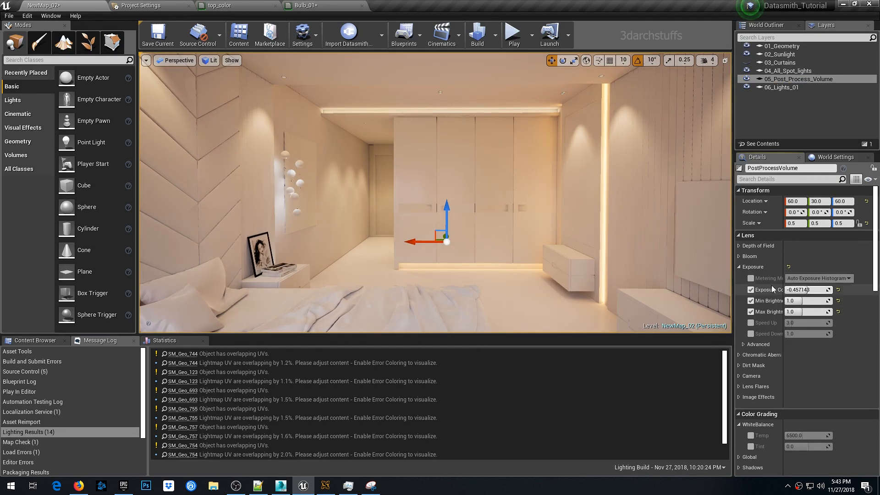
{"action": "scroll", "coordinate": [487, 179], "scroll_direction": "up", "scroll_amount": 6}
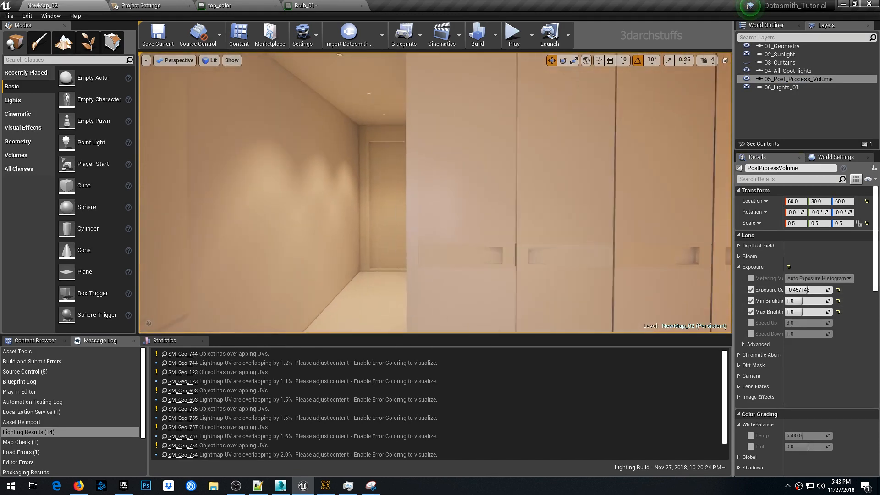
{"action": "scroll", "coordinate": [507, 168], "scroll_direction": "down", "scroll_amount": 8}
{"action": "key", "text": "2"}
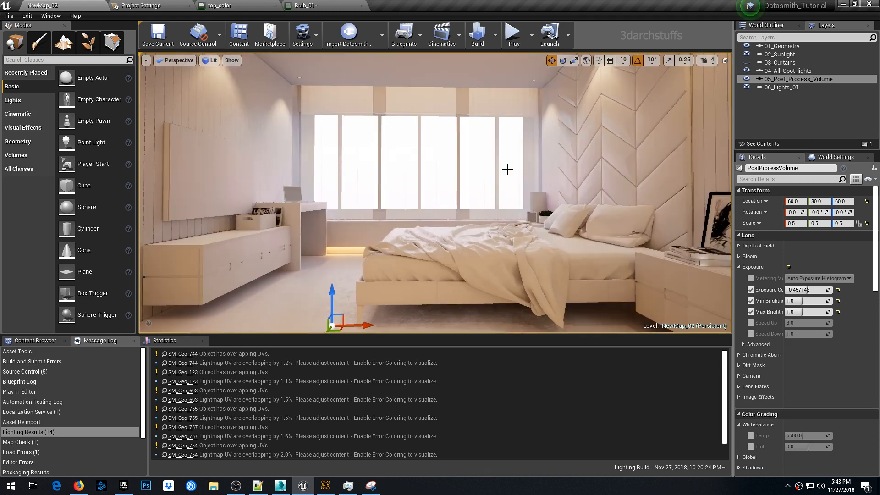
Review the adjusted exposure by cycling through the saved camera views of the bedroom and wardrobe corridor
{"action": "key", "text": "3"}
{"action": "key", "text": "4"}
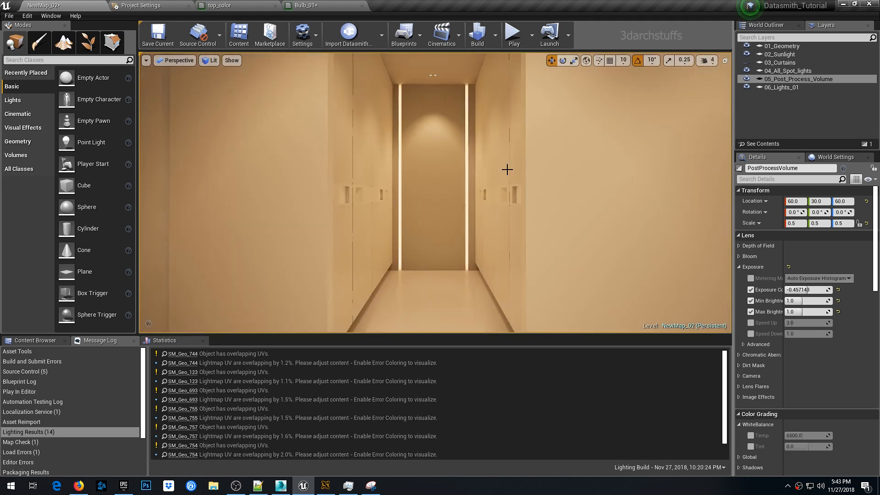
{"action": "key", "text": "5"}
{"action": "key", "text": "1"}
{"action": "key", "text": "2"}
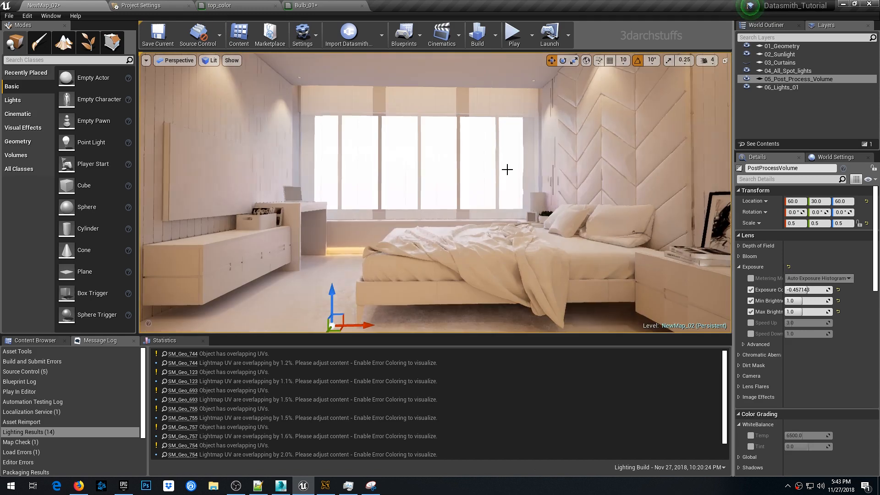
{"action": "key", "text": "3"}
{"action": "key", "text": "4"}
{"action": "key", "text": "1"}
{"action": "key", "text": "2"}
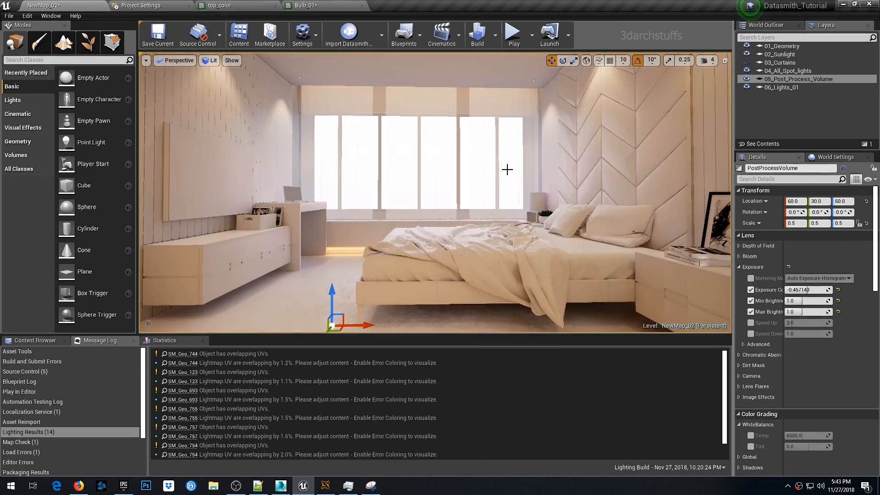
{"action": "key", "text": "3"}
{"action": "key", "text": "4"}
{"action": "key", "text": "5"}
Deselect the post process volume, return to the wardrobe-facing view, and save the level
{"action": "key", "text": "Escape"}
{"action": "key", "text": "1"}
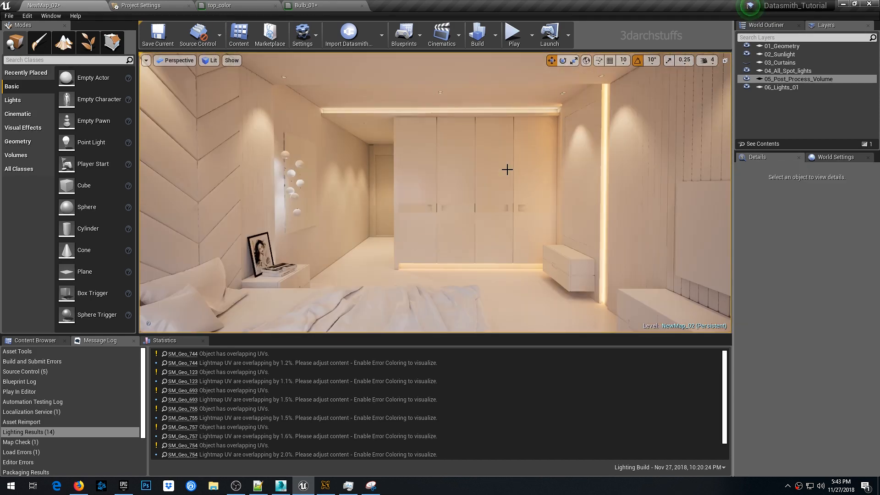
{"action": "key", "text": "ctrl+s"}
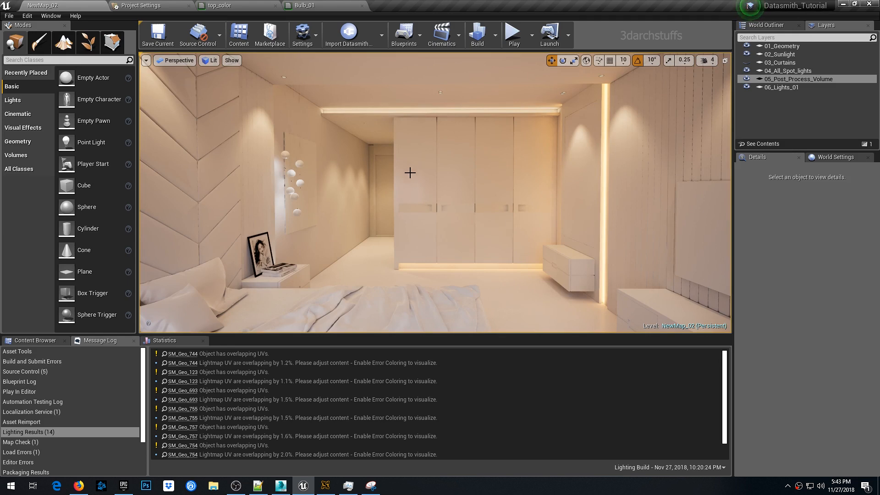
Set the overridden lightmap resolution of the thin fRAME-material mesh behind the pendant lamps to 512
{"action": "scroll", "coordinate": [387, 178], "scroll_direction": "up", "scroll_amount": 5}
{"action": "middle_click_drag", "start_coordinate": [387, 179], "coordinate": [348, 177]}
{"action": "scroll", "coordinate": [404, 171], "scroll_direction": "up", "scroll_amount": 5}
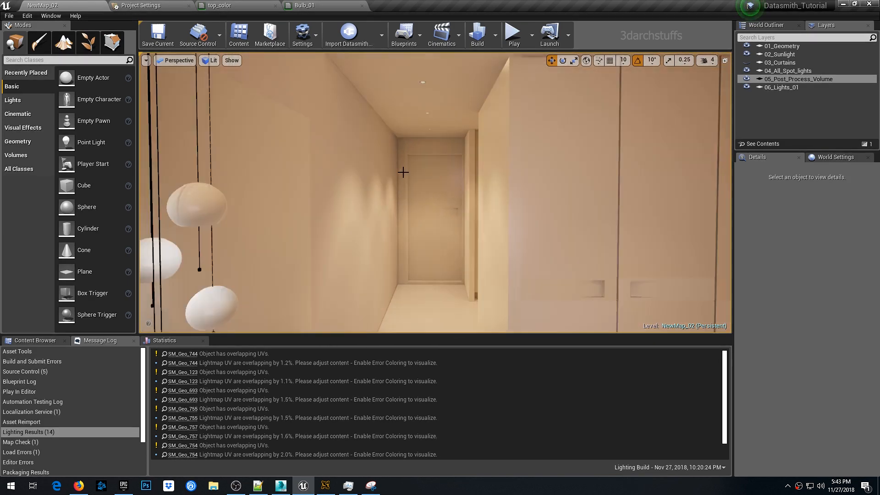
{"action": "right_click_drag", "start_coordinate": [405, 171], "coordinate": [357, 171]}
{"action": "middle_click_drag", "start_coordinate": [416, 170], "coordinate": [375, 147]}
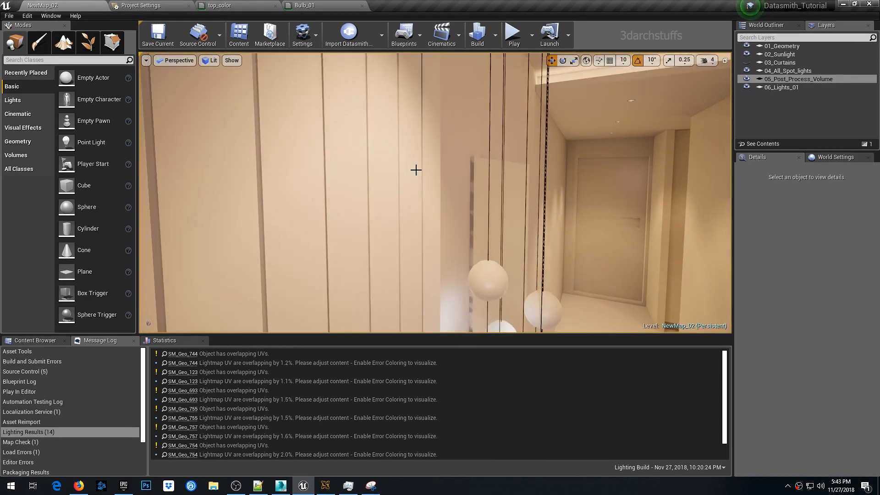
{"action": "left_click", "coordinate": [471, 164]}
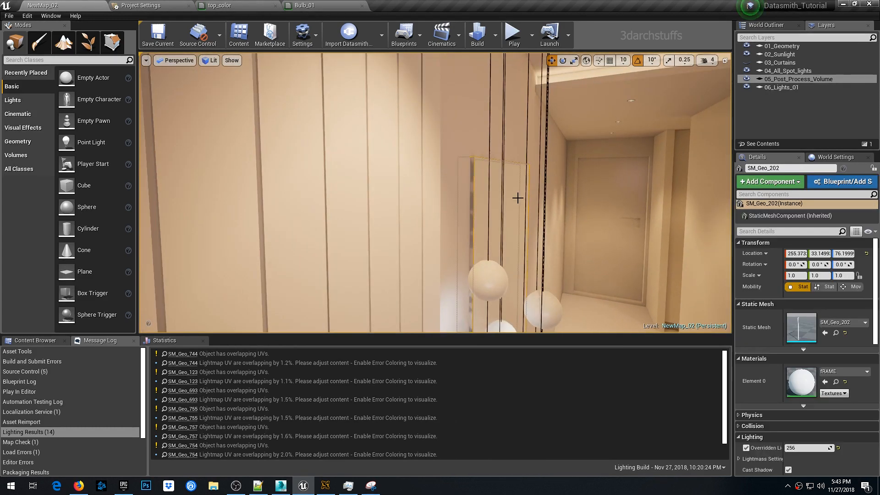
{"action": "left_click", "coordinate": [806, 448]}
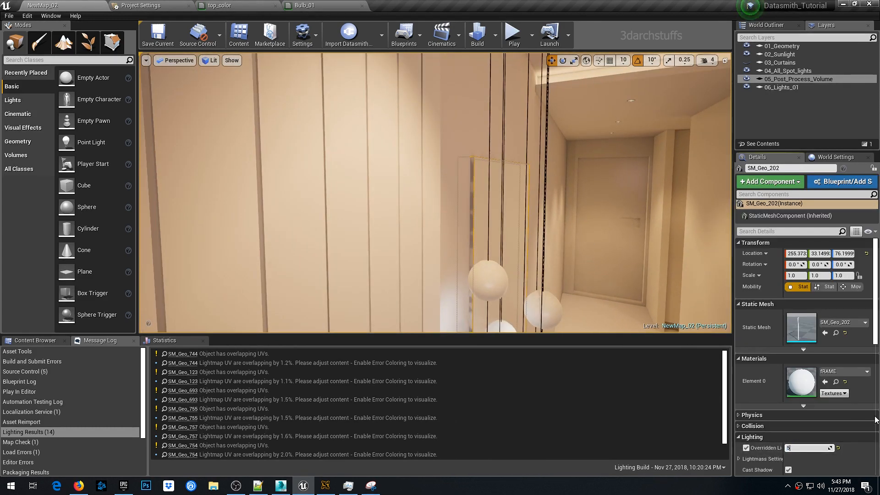
{"action": "type", "text": "512"}
{"action": "key", "text": "Return"}
Inspect UV channel 2 of the narrow wall strip beside the hallway door in its mesh editor, and close the editor
{"action": "right_click_drag", "start_coordinate": [534, 216], "coordinate": [573, 216]}
{"action": "scroll", "coordinate": [531, 212], "scroll_direction": "up", "scroll_amount": 5}
{"action": "scroll", "coordinate": [531, 212], "scroll_direction": "up", "scroll_amount": 1}
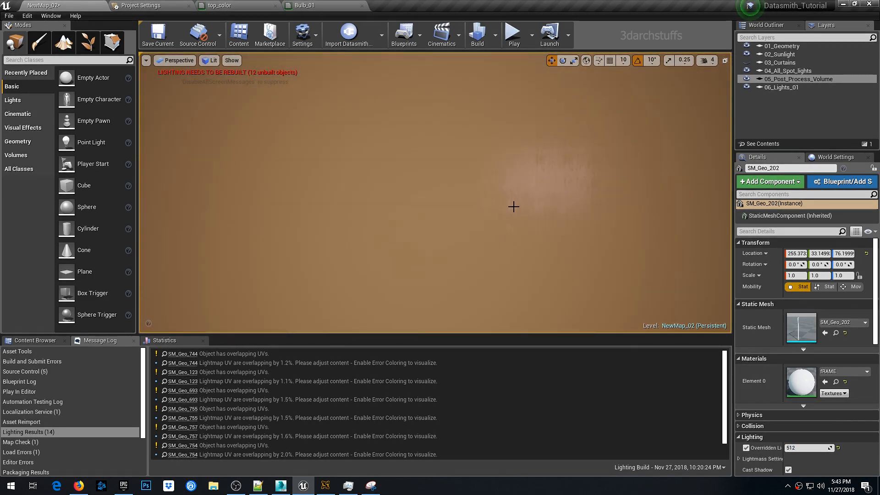
{"action": "scroll", "coordinate": [507, 201], "scroll_direction": "down", "scroll_amount": 1}
{"action": "right_click_drag", "start_coordinate": [506, 200], "coordinate": [472, 189]}
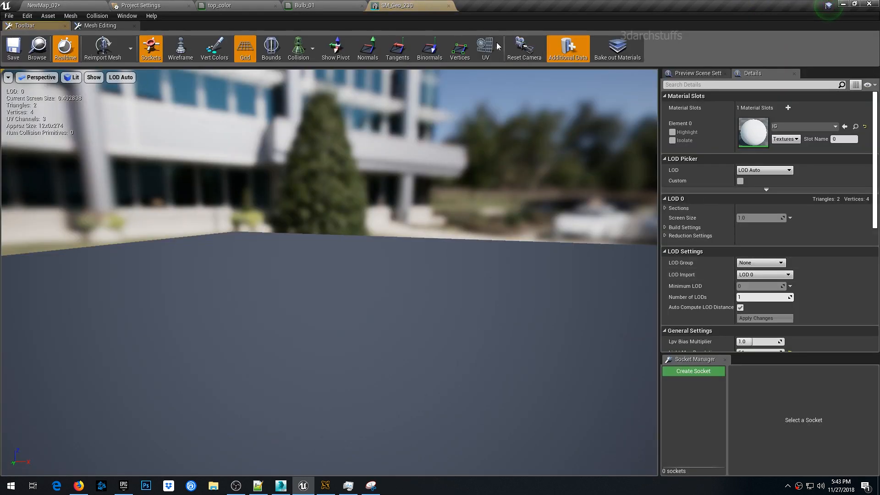
{"action": "left_click", "coordinate": [497, 48]}
{"action": "left_click", "coordinate": [497, 98]}
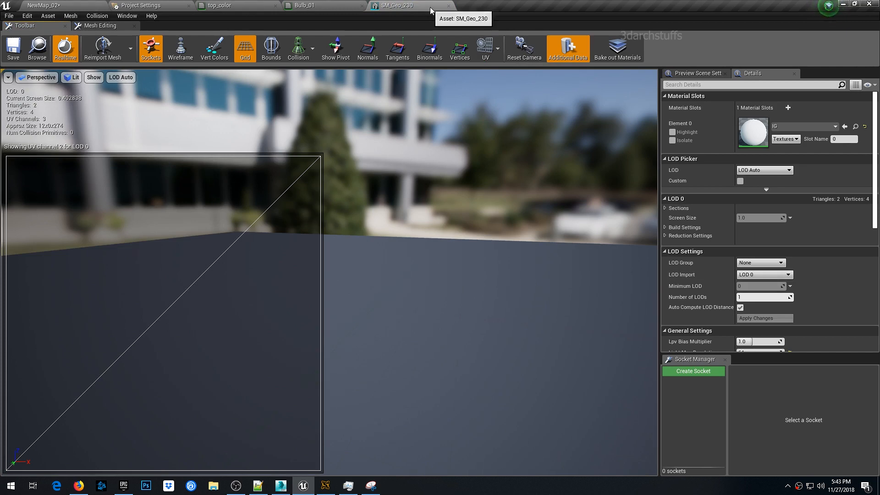
{"action": "left_click", "coordinate": [448, 6]}
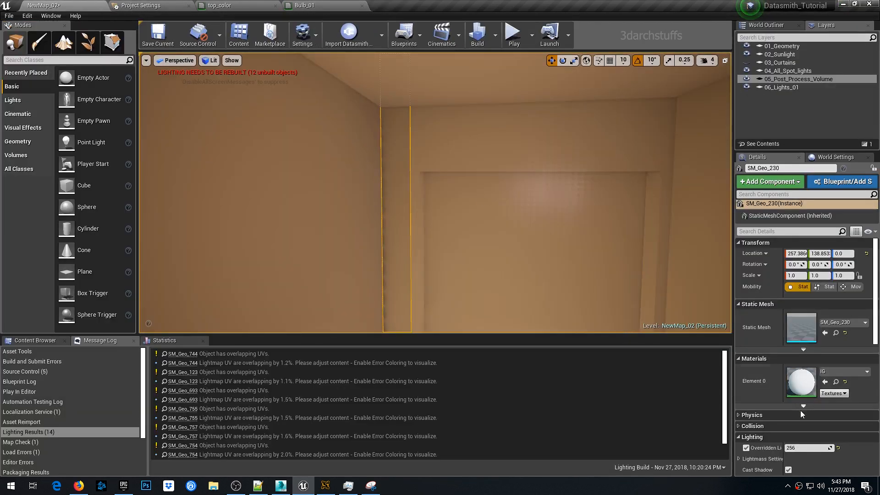
Set the overridden lightmap resolution of the narrow wall strip and the wood3_1 hallway door surround to 512, and return to the wardrobe-facing view
{"action": "left_click", "coordinate": [807, 447]}
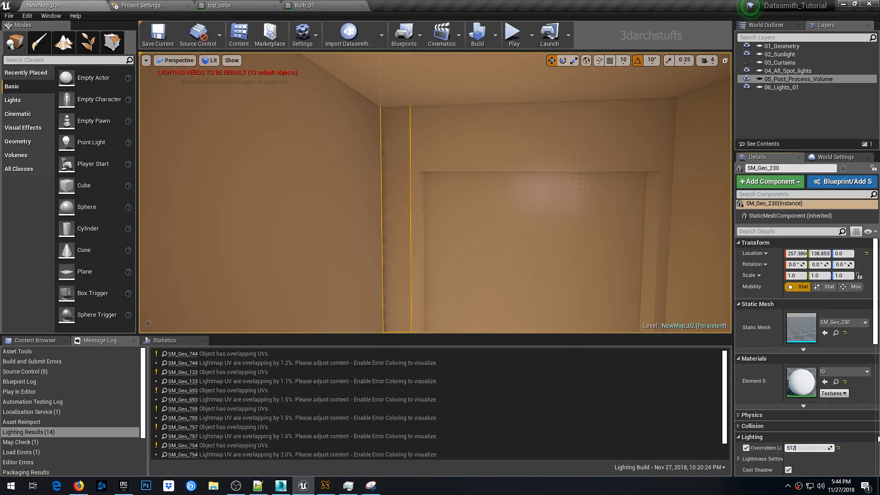
{"action": "key", "text": "Return"}
{"action": "left_click", "coordinate": [708, 294]}
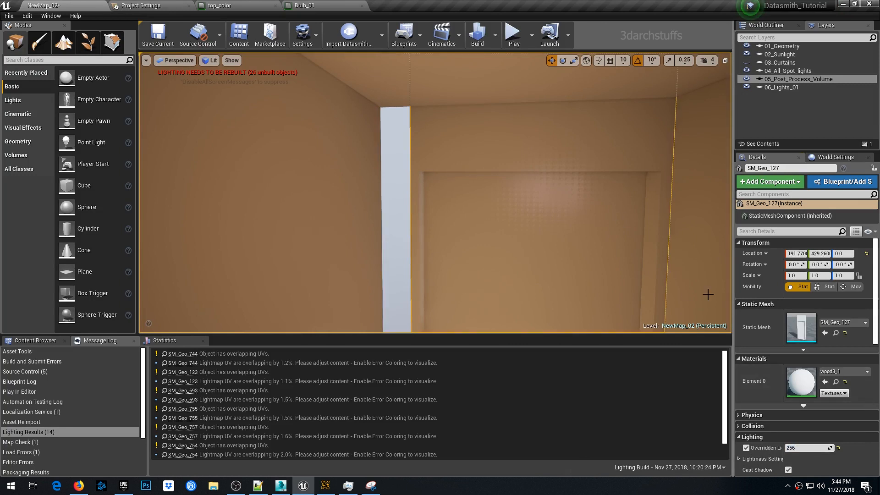
{"action": "left_click", "coordinate": [806, 448]}
{"action": "type", "text": "51"}
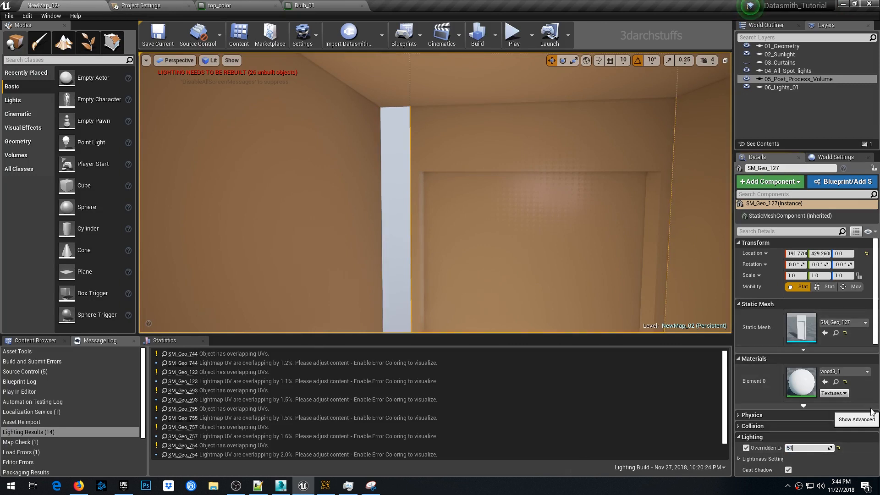
{"action": "type", "text": "2"}
{"action": "key", "text": "Return"}
{"action": "right_click_drag", "start_coordinate": [618, 245], "coordinate": [635, 312]}
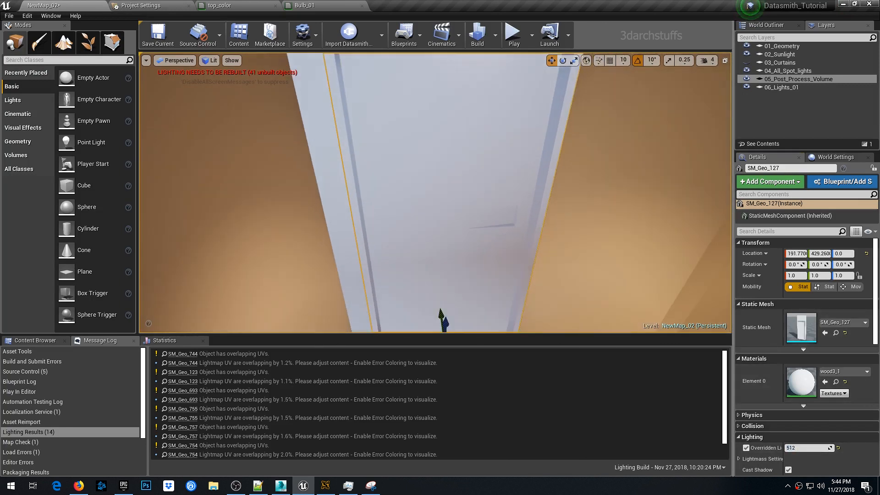
{"action": "key", "text": "Escape"}
{"action": "key", "text": "1"}
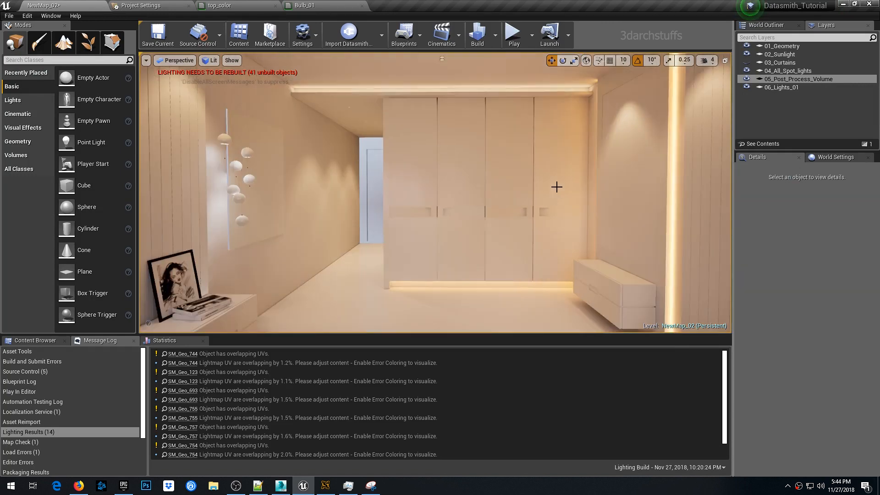
Set the overridden lightmap resolution of two adjacent upper chevron panels on the wall behind the bed to 512
{"action": "right_click_drag", "start_coordinate": [556, 186], "coordinate": [412, 167]}
{"action": "left_click", "coordinate": [571, 142]}
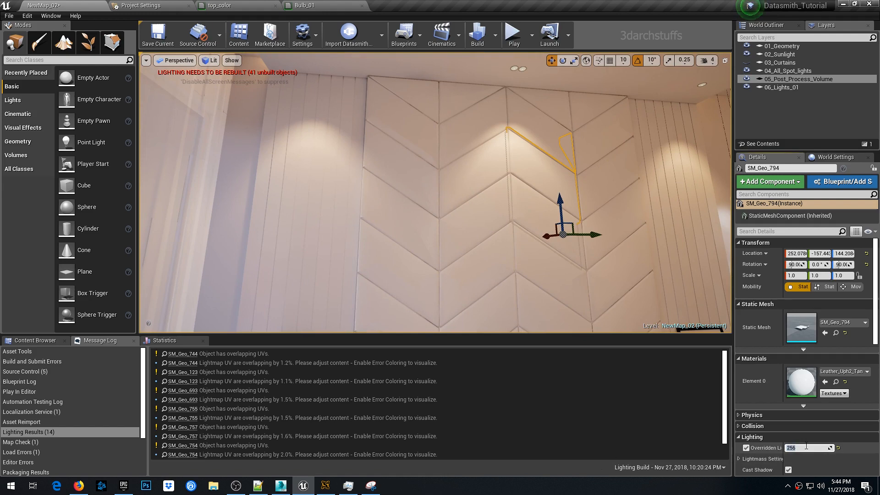
{"action": "key", "text": "Return"}
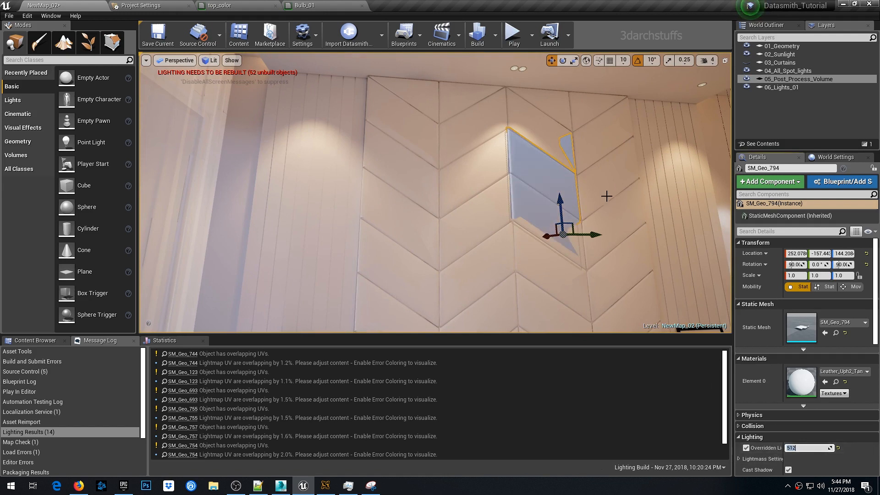
{"action": "right_click_drag", "start_coordinate": [607, 196], "coordinate": [595, 190]}
{"action": "key", "text": "Escape"}
{"action": "left_click", "coordinate": [523, 219]}
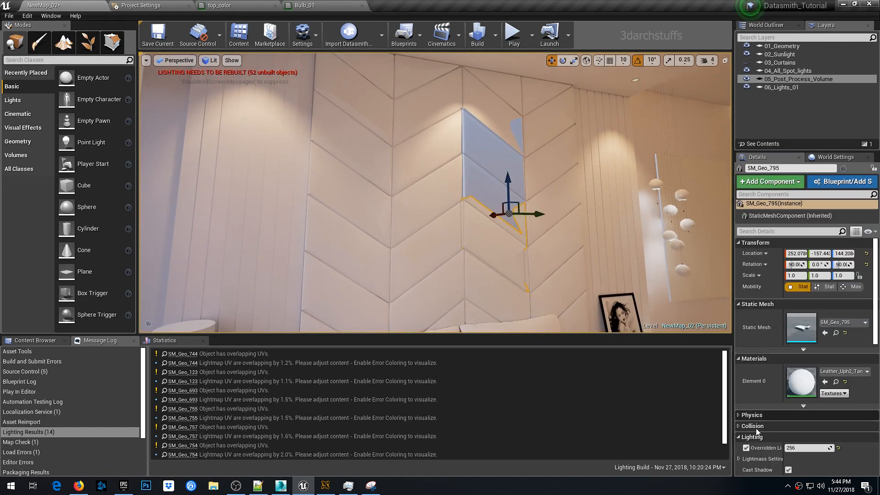
{"action": "left_click", "coordinate": [808, 449]}
{"action": "type", "text": "51"}
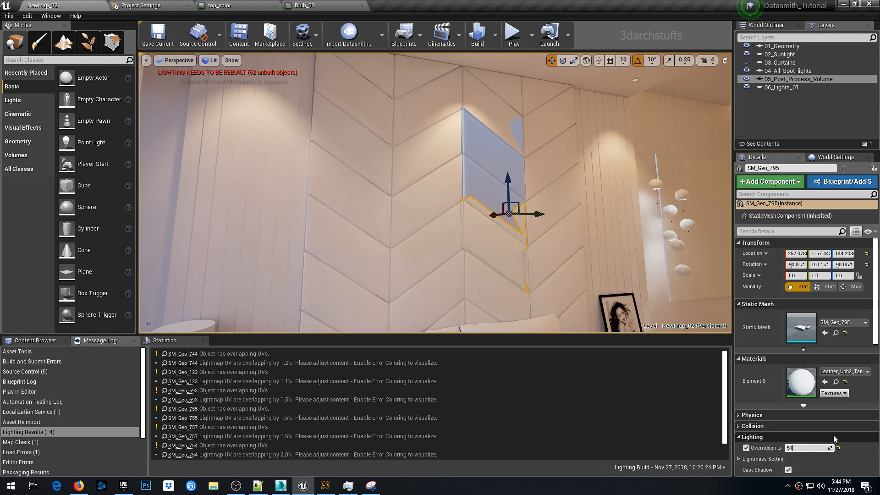
{"action": "type", "text": "2"}
{"action": "key", "text": "Return"}
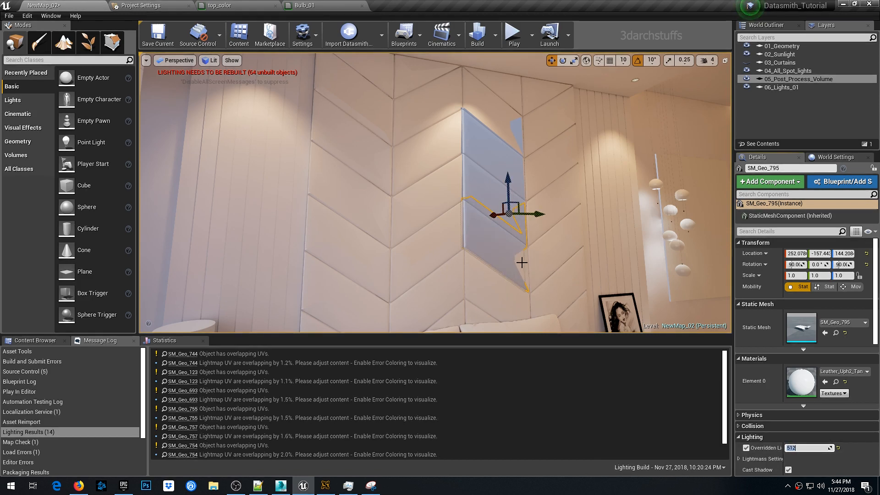
Set the overridden lightmap resolution of the topmost panel and the next lower one in the same chevron column to 512
{"action": "mouse_move", "coordinate": [501, 149]}
{"action": "right_mouse_down"}
{"action": "mouse_move", "coordinate": [501, 181]}
{"action": "mouse_move", "coordinate": [505, 141]}
{"action": "right_mouse_up"}
{"action": "right_click", "coordinate": [501, 149]}
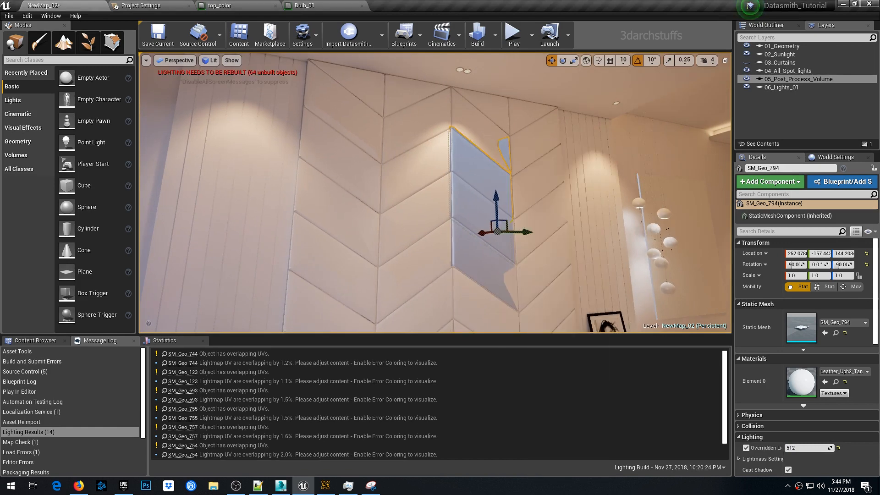
{"action": "left_click", "coordinate": [807, 448]}
{"action": "type", "text": "5"}
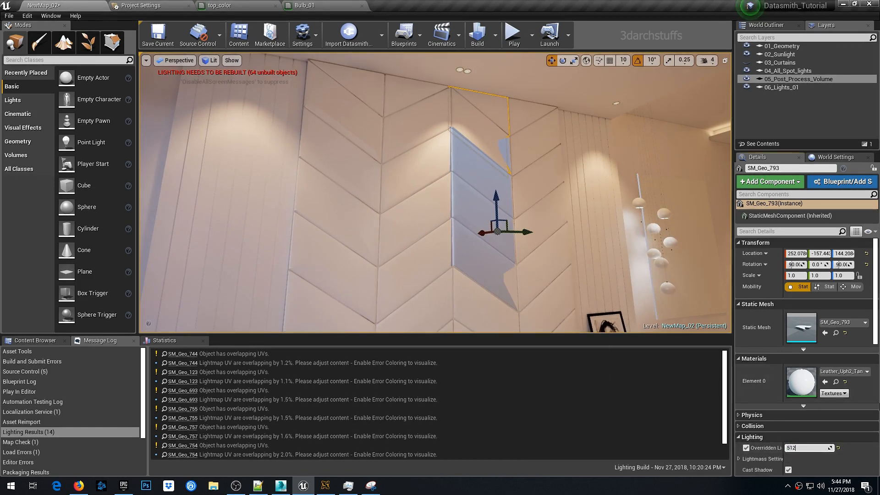
{"action": "type", "text": "12"}
{"action": "key", "text": "Return"}
{"action": "right_click_drag", "start_coordinate": [573, 186], "coordinate": [565, 219]}
{"action": "key", "text": "Escape"}
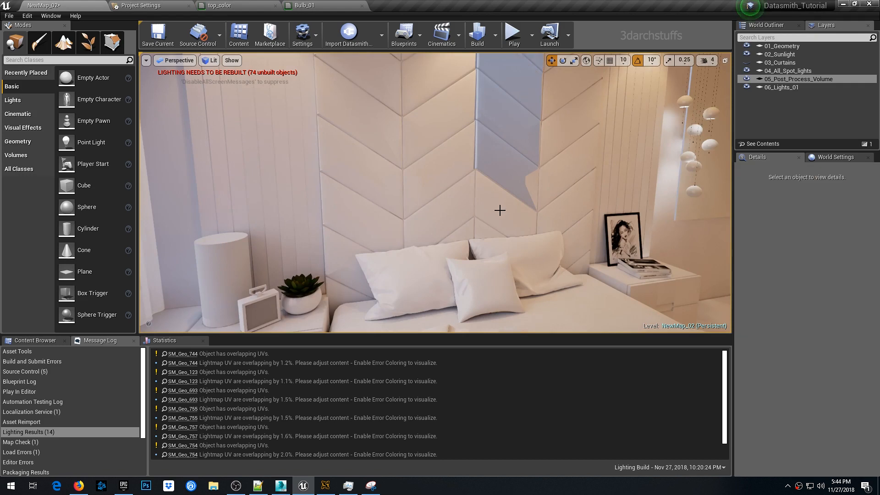
{"action": "left_click", "coordinate": [509, 188]}
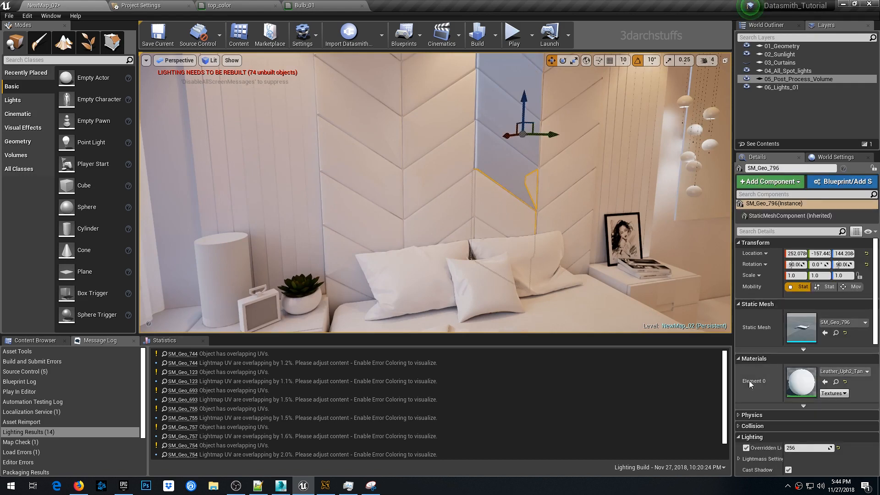
{"action": "left_click", "coordinate": [816, 448]}
{"action": "type", "text": "512"}
{"action": "key", "text": "Return"}
Set the overridden lightmap resolution of several panels in the chevron column nearest the window to 512
{"action": "left_click", "coordinate": [468, 192]}
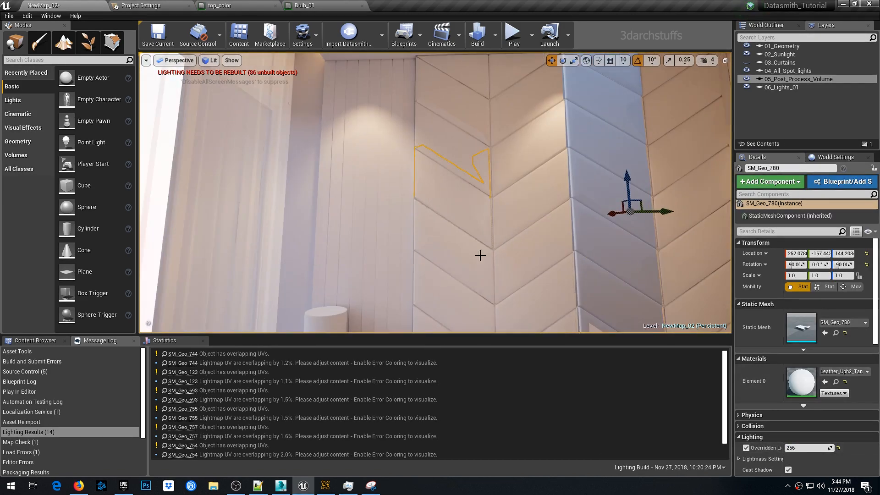
{"action": "left_click", "coordinate": [480, 254], "text": "ctrl"}
{"action": "left_click", "coordinate": [815, 395]}
{"action": "type", "text": "512"}
{"action": "key", "text": "Return"}
{"action": "left_click", "coordinate": [475, 225]}
{"action": "left_click", "coordinate": [816, 448]}
{"action": "type", "text": "512"}
{"action": "left_click", "coordinate": [458, 142]}
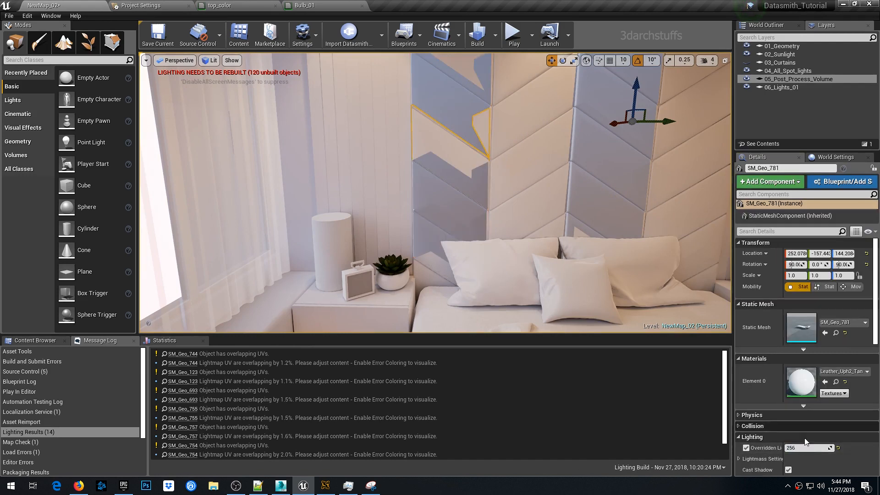
{"action": "left_click", "coordinate": [811, 448]}
{"action": "type", "text": "512"}
{"action": "key", "text": "Escape"}
Select all objects sharing the chevron panels' Leather_Uph2_Tan material and override their lightmap resolution with 512
{"action": "right_click_drag", "start_coordinate": [658, 309], "coordinate": [658, 270]}
{"action": "left_click", "coordinate": [463, 105]}
{"action": "right_click", "coordinate": [463, 109]}
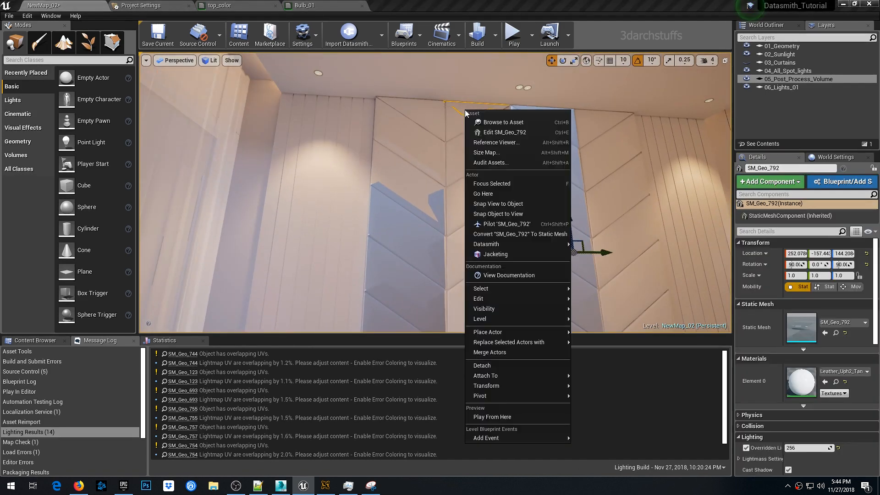
{"action": "mouse_move", "coordinate": [501, 289]}
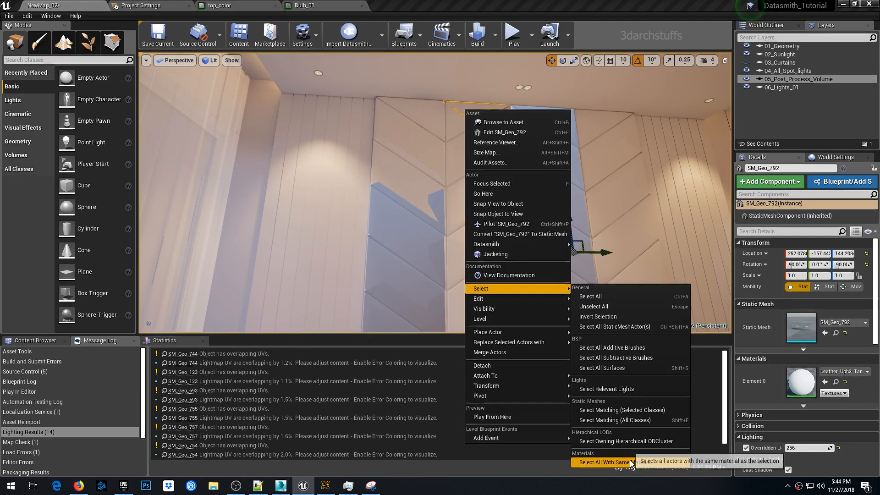
{"action": "left_click", "coordinate": [610, 440]}
{"action": "right_click_drag", "start_coordinate": [504, 207], "coordinate": [503, 229]}
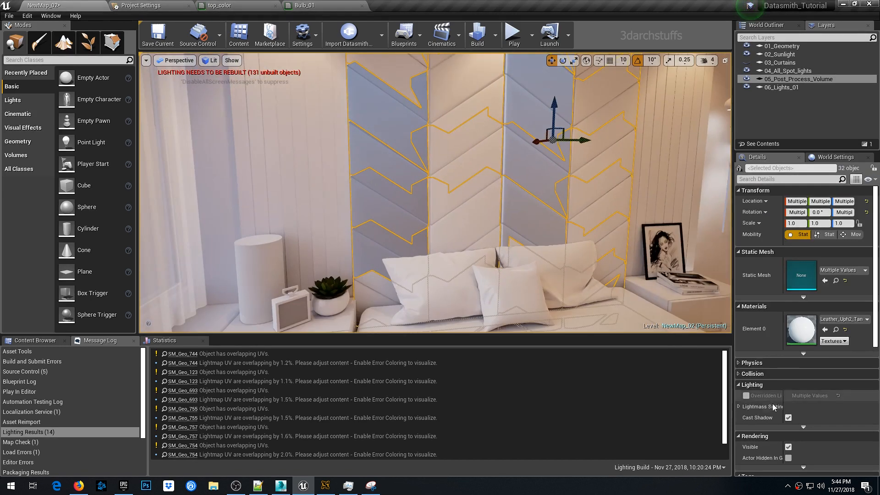
{"action": "left_click", "coordinate": [747, 396]}
{"action": "left_click", "coordinate": [809, 396]}
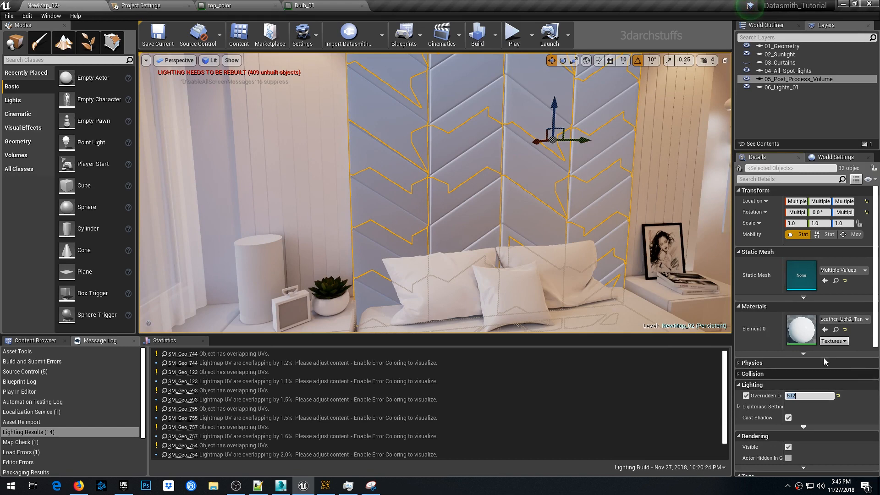
{"action": "right_click_drag", "start_coordinate": [613, 199], "coordinate": [665, 180]}
{"action": "key", "text": "Escape"}
Raise the overridden lightmap resolution of the narrow wall trim beside the nightstand with the picture frame
{"action": "right_click_drag", "start_coordinate": [613, 198], "coordinate": [611, 156]}
{"action": "scroll", "coordinate": [527, 161], "scroll_direction": "down", "scroll_amount": 10}
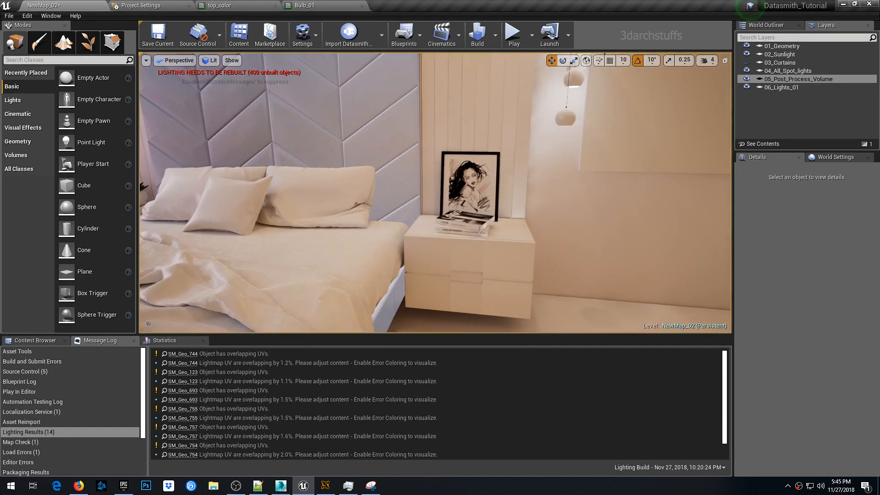
{"action": "scroll", "coordinate": [548, 154], "scroll_direction": "up", "scroll_amount": 5}
{"action": "right_click_drag", "start_coordinate": [443, 179], "coordinate": [550, 191]}
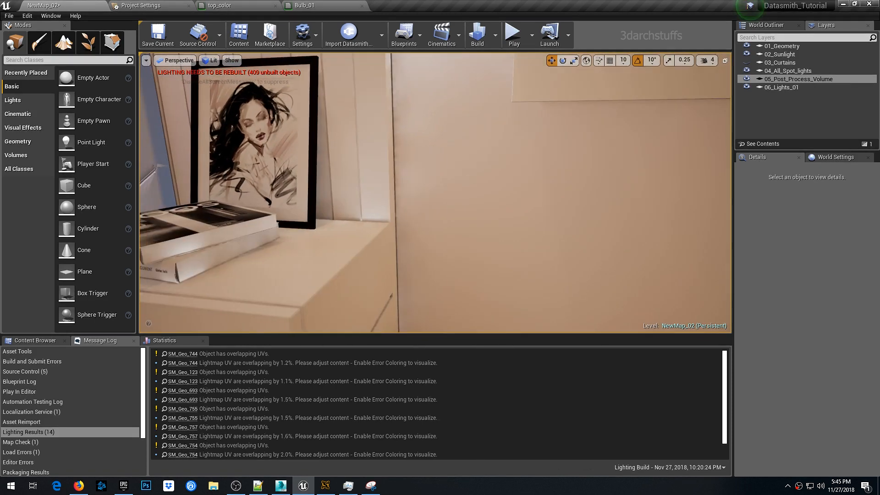
{"action": "left_click", "coordinate": [389, 197]}
{"action": "left_click", "coordinate": [807, 447]}
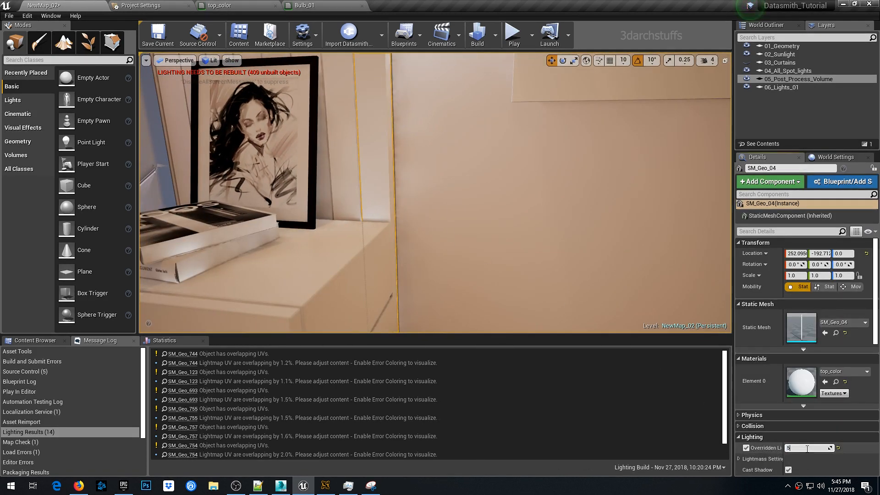
{"action": "key", "text": "Return"}
{"action": "scroll", "coordinate": [486, 221], "scroll_direction": "down", "scroll_amount": 4}
{"action": "key", "text": "Escape"}
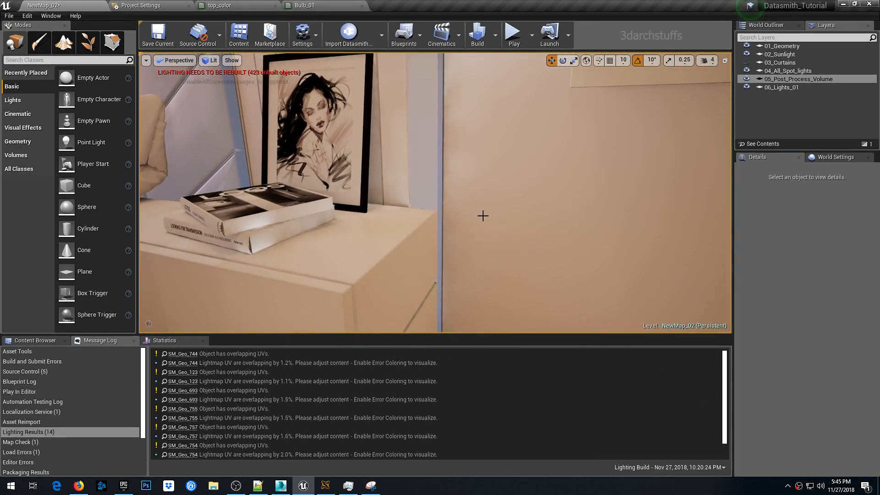
Select all pendant lamp meshes sharing the Bulb_01 material and check their Lightmass settings for emissive lighting
{"action": "right_click_drag", "start_coordinate": [481, 216], "coordinate": [403, 217]}
{"action": "right_click_drag", "start_coordinate": [431, 173], "coordinate": [536, 98]}
{"action": "right_click", "coordinate": [396, 142]}
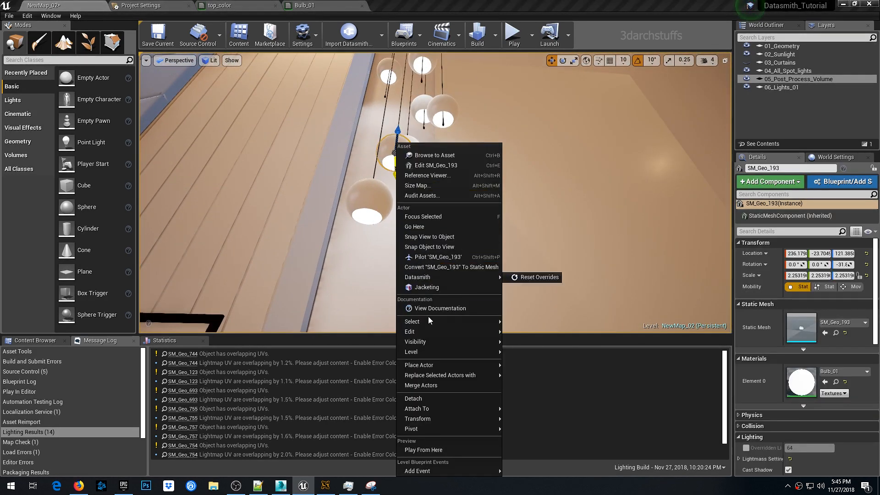
{"action": "mouse_move", "coordinate": [428, 321]}
{"action": "left_click", "coordinate": [546, 471]}
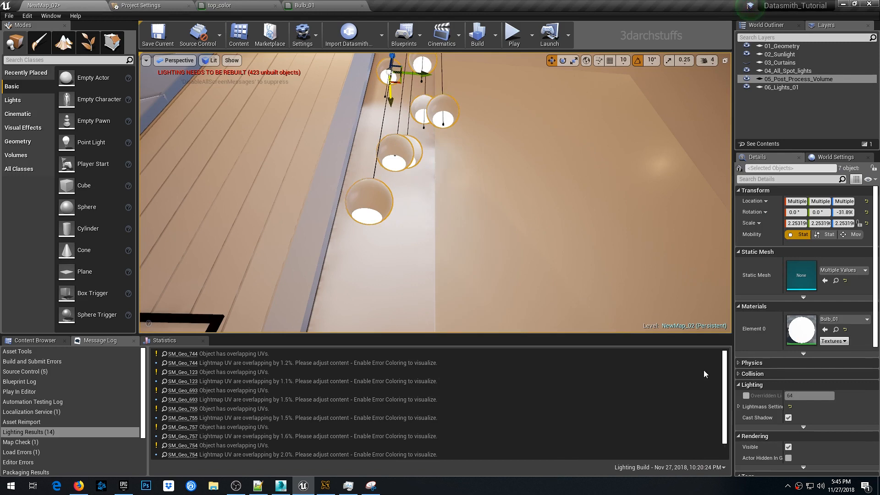
{"action": "left_click", "coordinate": [740, 406]}
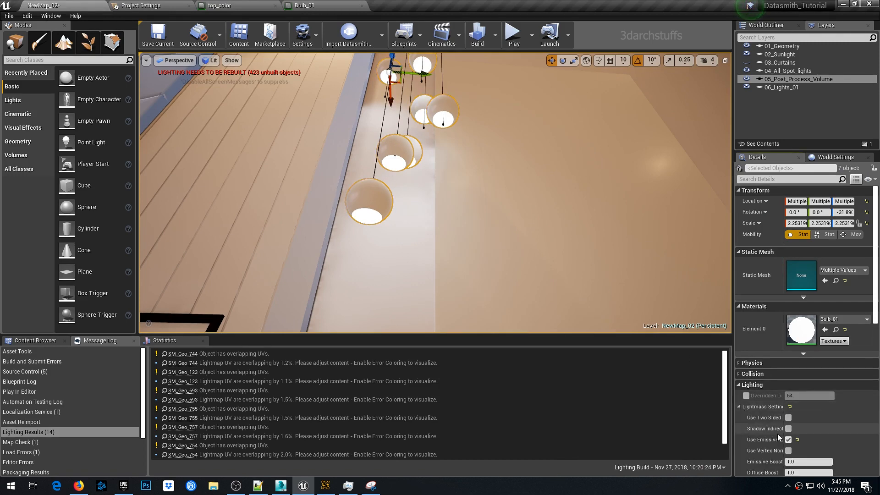
{"action": "left_click", "coordinate": [740, 406]}
{"action": "right_click_drag", "start_coordinate": [516, 203], "coordinate": [519, 192]}
{"action": "key", "text": "1"}
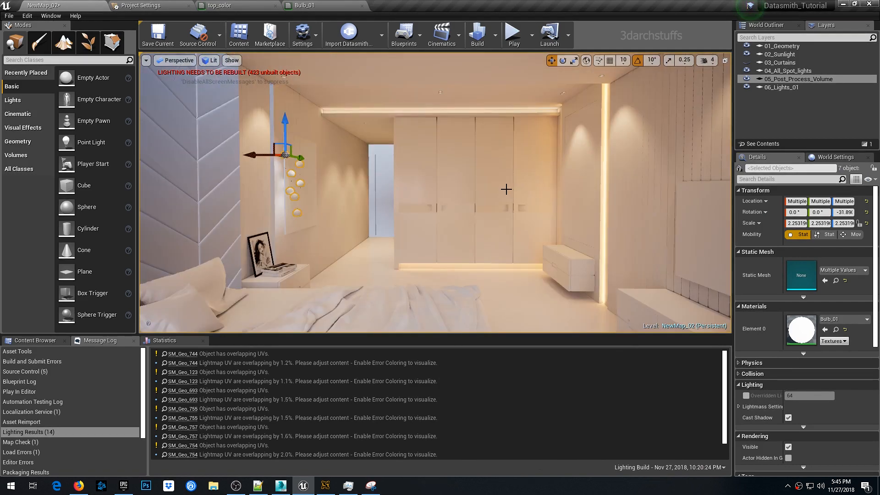
{"action": "key", "text": "Escape"}
Raise the overridden lightmap resolution on the bed, setting the small bedding patch near its edge to 512
{"action": "scroll", "coordinate": [460, 195], "scroll_direction": "up", "scroll_amount": 3}
{"action": "right_click_drag", "start_coordinate": [460, 194], "coordinate": [321, 217]}
{"action": "right_click_drag", "start_coordinate": [488, 184], "coordinate": [518, 193]}
{"action": "scroll", "coordinate": [507, 179], "scroll_direction": "down", "scroll_amount": 5}
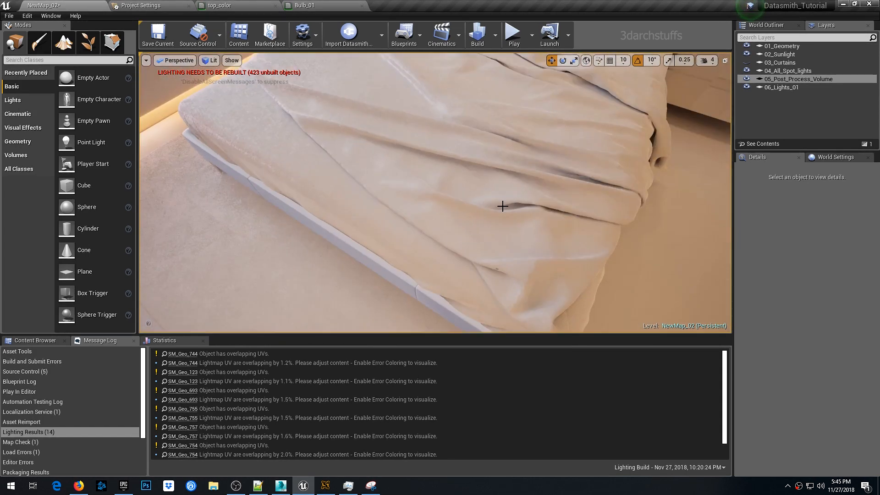
{"action": "left_click", "coordinate": [491, 264]}
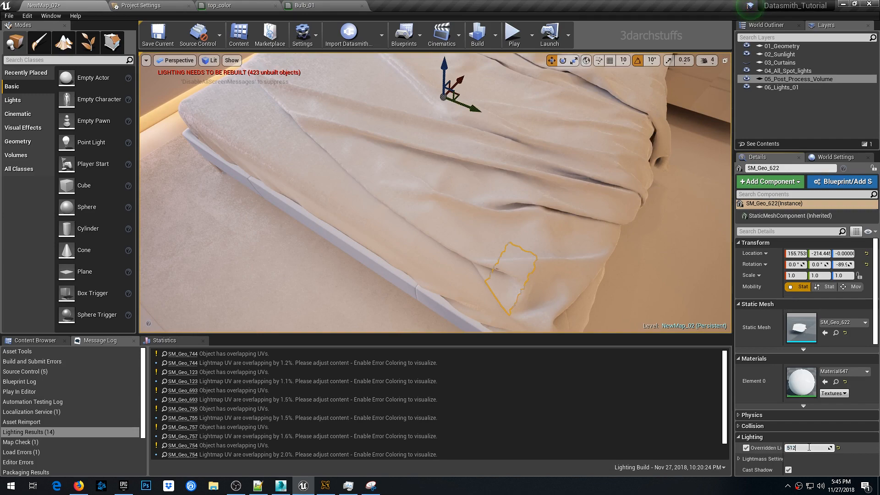
{"action": "right_click_drag", "start_coordinate": [510, 211], "coordinate": [450, 192]}
{"action": "key", "text": "Escape"}
{"action": "left_click", "coordinate": [446, 193]}
{"action": "left_click_drag", "start_coordinate": [799, 395], "coordinate": [766, 382]}
{"action": "right_click_drag", "start_coordinate": [567, 226], "coordinate": [545, 146]}
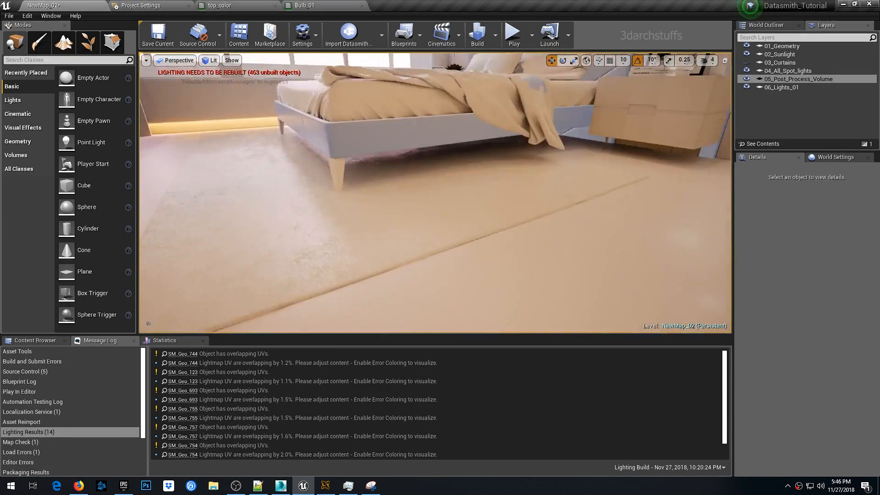
{"action": "left_click", "coordinate": [568, 226]}
{"action": "key", "text": "Escape"}
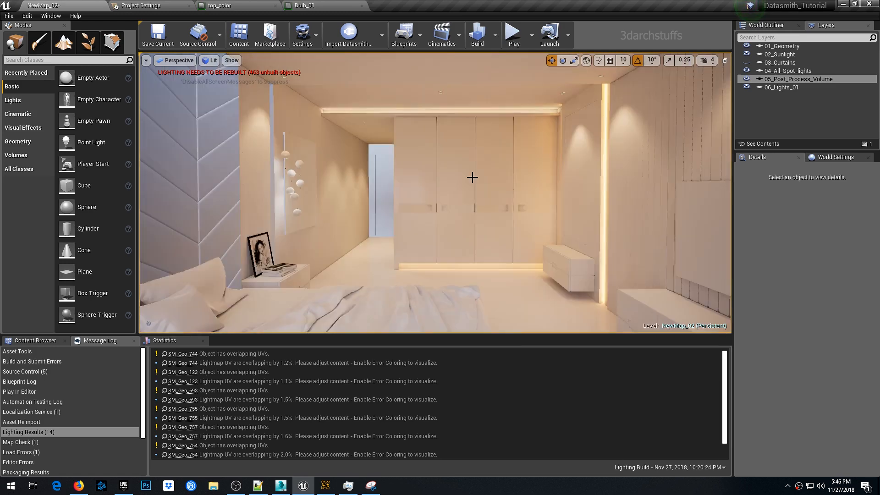
Enable the lightmap resolution override on the recessed plinth SM_Geo_380 below the closet cabinets and raise its value
{"action": "scroll", "coordinate": [449, 170], "scroll_direction": "up", "scroll_amount": 5}
{"action": "right_click_drag", "start_coordinate": [449, 170], "coordinate": [373, 161]}
{"action": "scroll", "coordinate": [532, 144], "scroll_direction": "up", "scroll_amount": 4}
{"action": "right_click_drag", "start_coordinate": [532, 144], "coordinate": [630, 151]}
{"action": "scroll", "coordinate": [522, 144], "scroll_direction": "up", "scroll_amount": 5}
{"action": "middle_click_drag", "start_coordinate": [527, 143], "coordinate": [527, 197]}
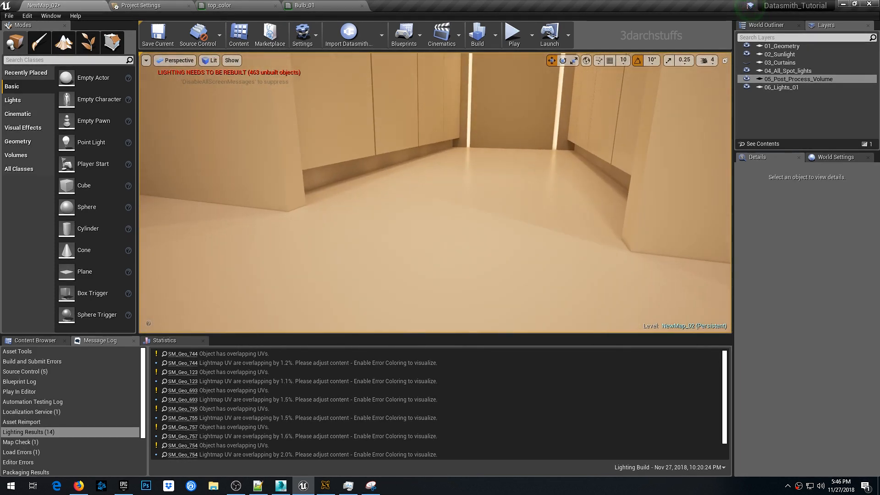
{"action": "left_click", "coordinate": [406, 151]}
{"action": "left_click", "coordinate": [746, 448]}
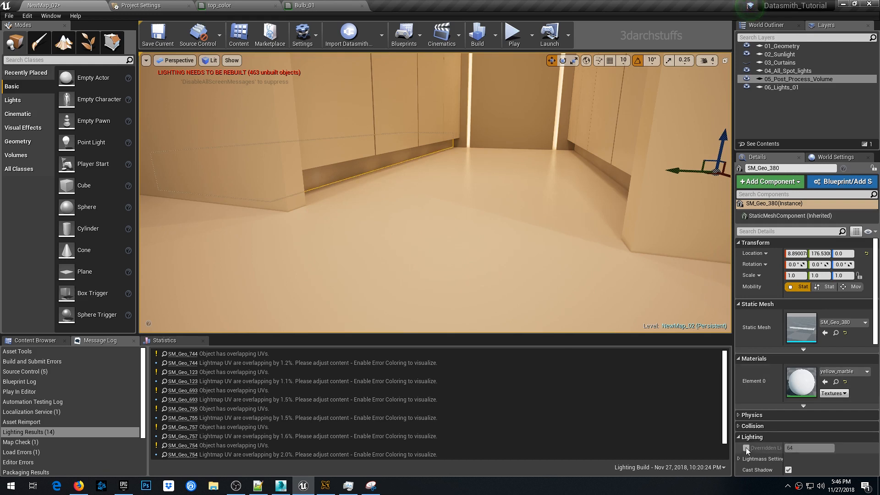
{"action": "left_click", "coordinate": [806, 448]}
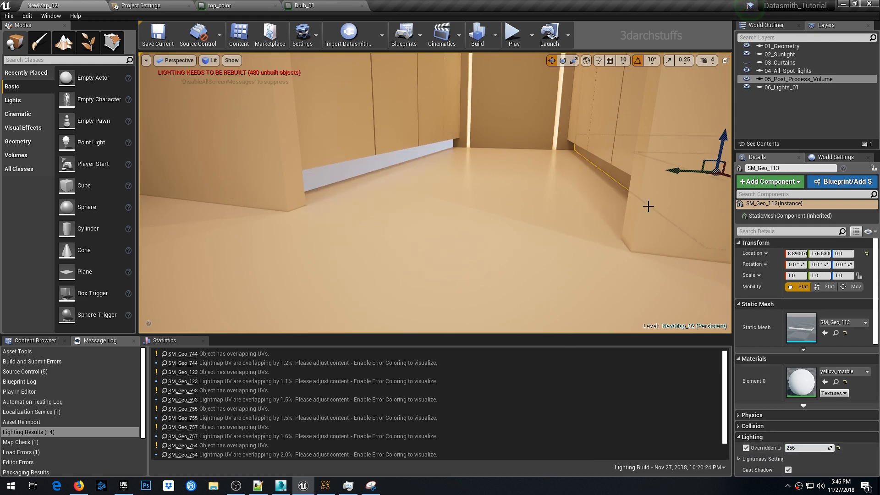
Set the overridden lightmap resolution of the matching plinth below the opposite closet cabinets to 512
{"action": "right_click_drag", "start_coordinate": [611, 232], "coordinate": [631, 232]}
{"action": "right_click_drag", "start_coordinate": [539, 208], "coordinate": [568, 209]}
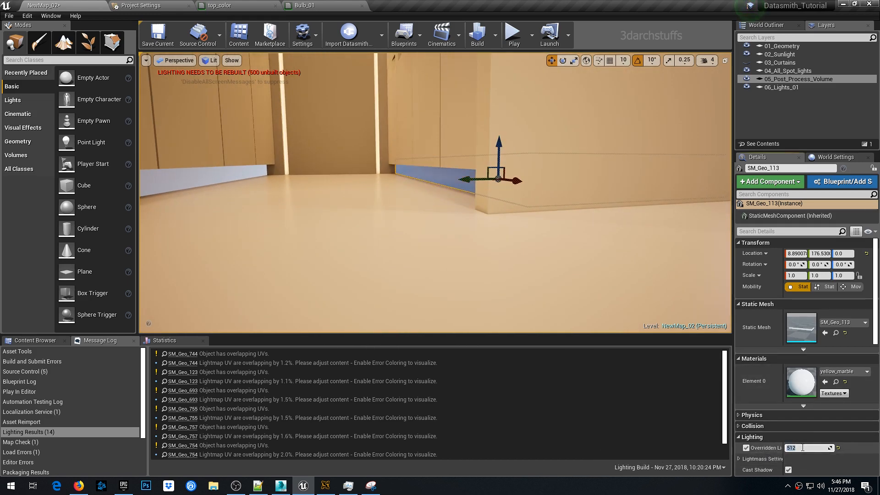
{"action": "right_click_drag", "start_coordinate": [534, 278], "coordinate": [526, 171]}
{"action": "key", "text": "Escape"}
Set the overridden lightmap resolution of the dark strip between the wardrobe door handle recesses to 512
{"action": "scroll", "coordinate": [448, 192], "scroll_direction": "up", "scroll_amount": 4}
{"action": "left_click", "coordinate": [338, 231]}
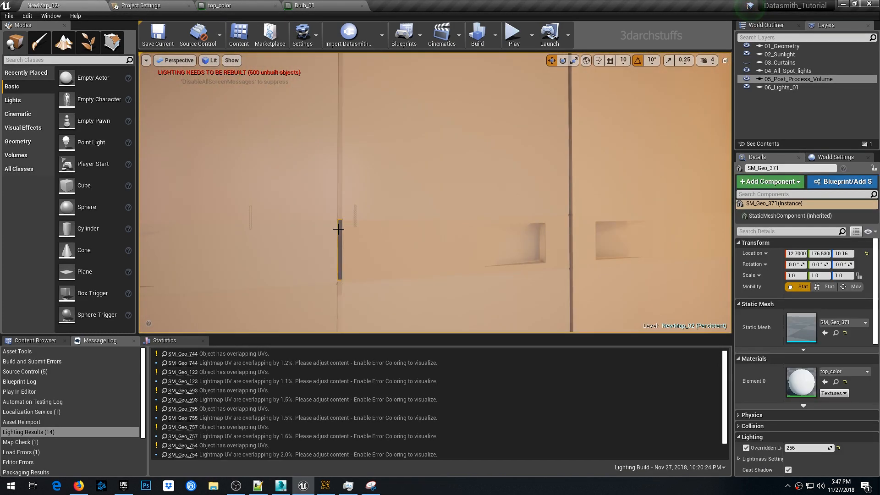
{"action": "right_click_drag", "start_coordinate": [339, 232], "coordinate": [342, 220]}
{"action": "key", "text": "Escape"}
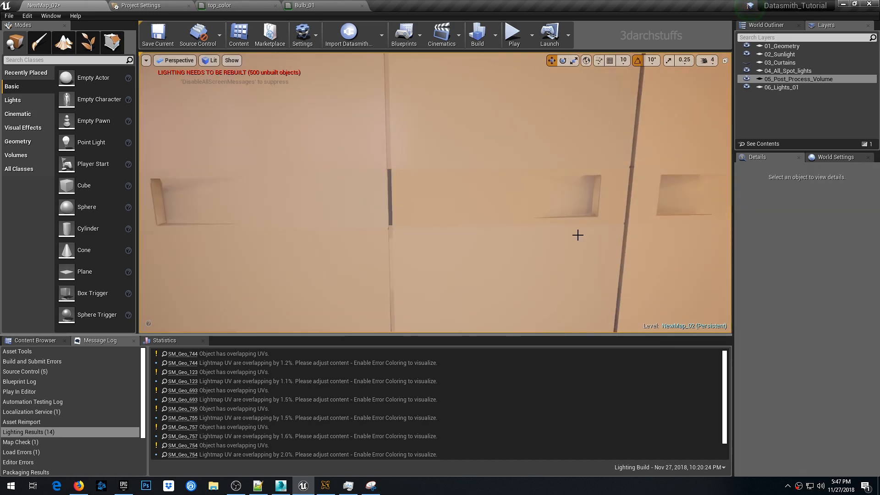
{"action": "scroll", "coordinate": [552, 221], "scroll_direction": "down", "scroll_amount": 4}
{"action": "right_click_drag", "start_coordinate": [525, 200], "coordinate": [497, 157]}
{"action": "scroll", "coordinate": [517, 177], "scroll_direction": "up", "scroll_amount": 4}
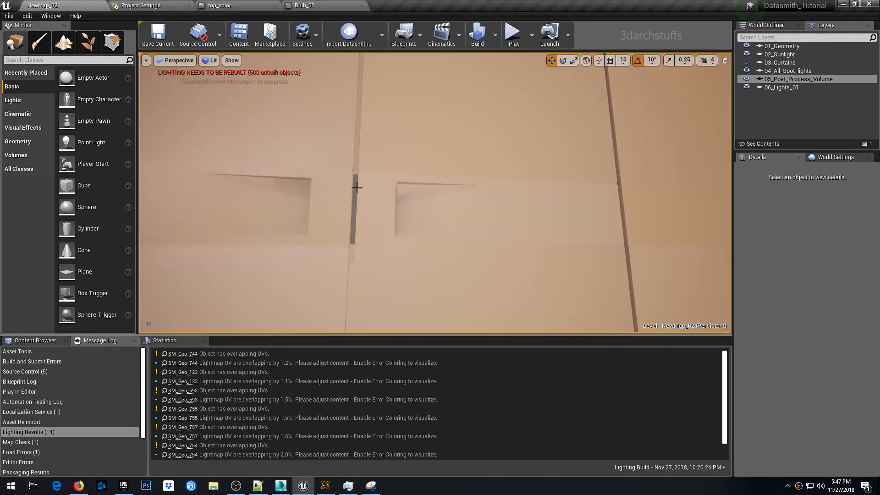
{"action": "left_click", "coordinate": [357, 187]}
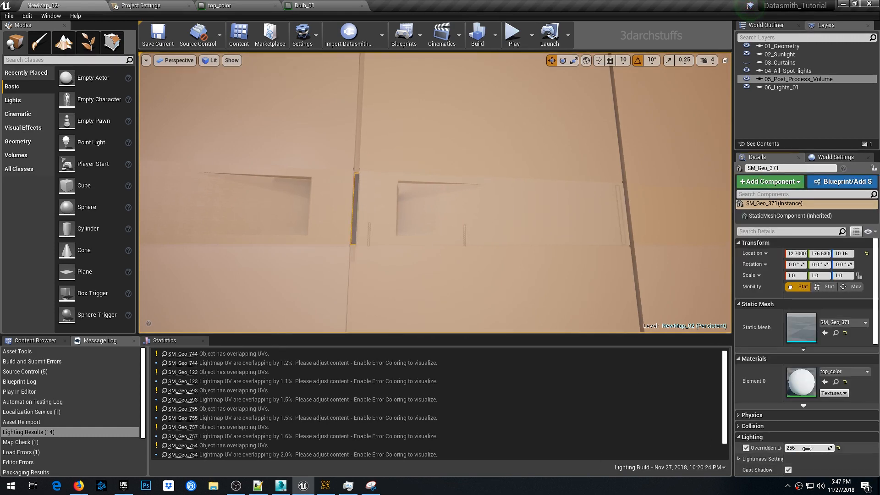
{"action": "key", "text": "Return"}
{"action": "right_click_drag", "start_coordinate": [518, 197], "coordinate": [539, 215]}
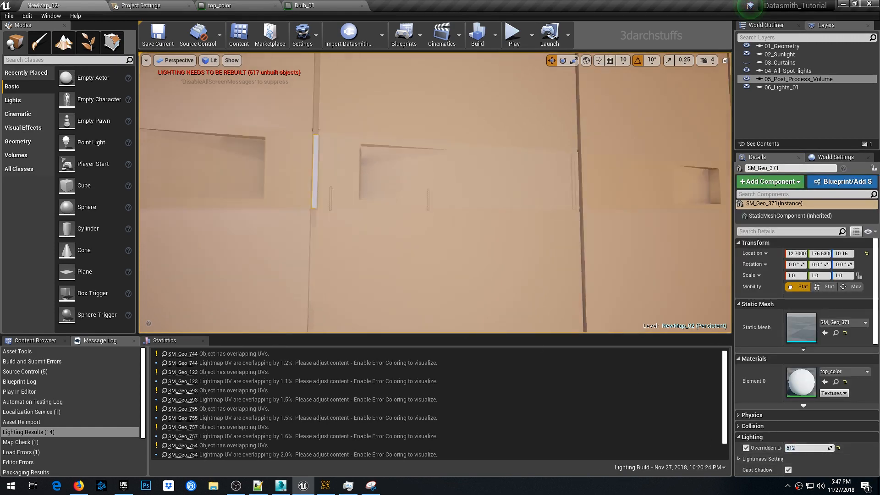
{"action": "key", "text": "Escape"}
{"action": "scroll", "coordinate": [539, 214], "scroll_direction": "down", "scroll_amount": 5}
{"action": "left_click", "coordinate": [391, 181]}
{"action": "key", "text": "Escape"}
Reset the post-process volume's exposure compensation to its default and turn off that override
{"action": "scroll", "coordinate": [504, 194], "scroll_direction": "down", "scroll_amount": 8}
{"action": "scroll", "coordinate": [508, 183], "scroll_direction": "up", "scroll_amount": 4}
{"action": "double_click", "coordinate": [799, 79]}
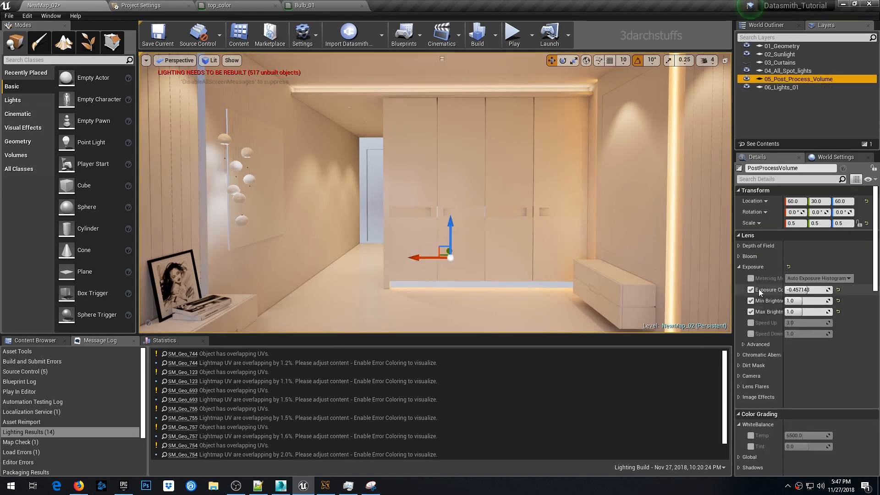
{"action": "left_click", "coordinate": [751, 289]}
{"action": "left_click", "coordinate": [751, 289]}
{"action": "left_click", "coordinate": [838, 290]}
{"action": "left_click", "coordinate": [751, 292]}
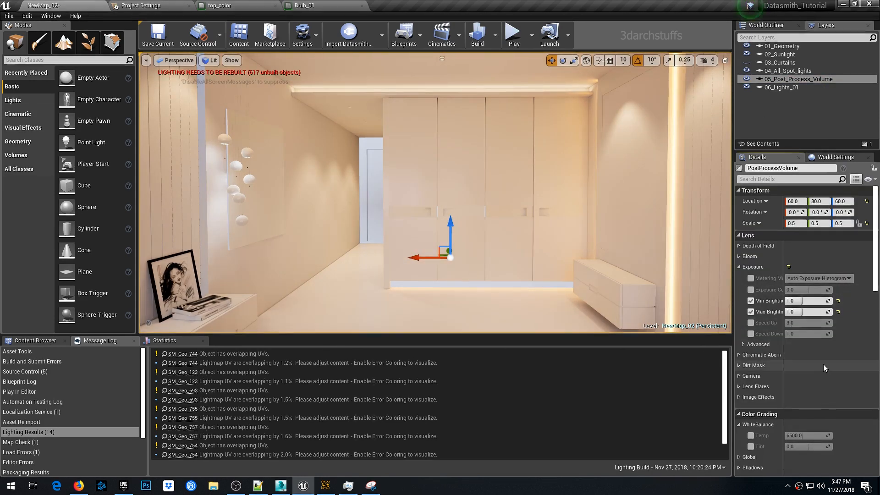
Try a white balance temperature of about 7657 on the post-process volume, and revert it to the default
{"action": "scroll", "coordinate": [825, 368], "scroll_direction": "down", "scroll_amount": 5}
{"action": "left_click", "coordinate": [751, 362]}
{"action": "left_click_drag", "start_coordinate": [802, 362], "coordinate": [802, 362]}
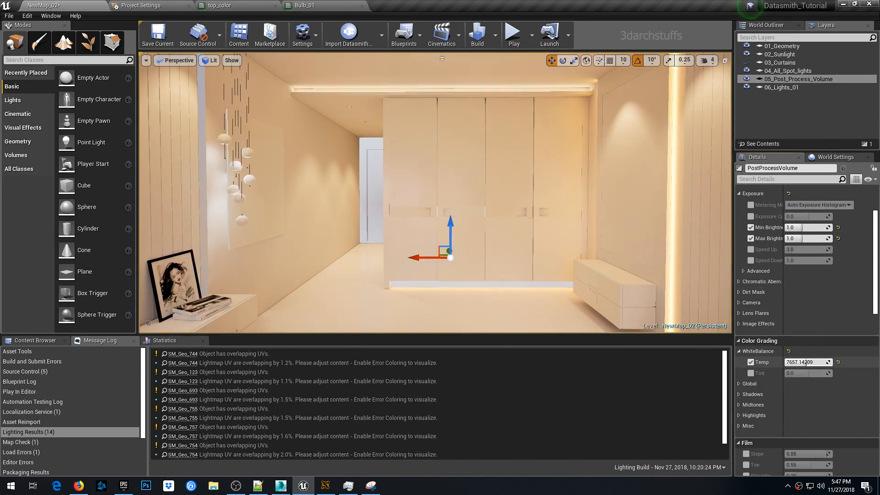
{"action": "left_click", "coordinate": [838, 362]}
{"action": "left_click", "coordinate": [750, 362]}
Save the level, close the Bulb_01 material editor and clear the selection
{"action": "scroll", "coordinate": [492, 198], "scroll_direction": "down", "scroll_amount": 4}
{"action": "mouse_move", "coordinate": [491, 198]}
{"action": "right_mouse_down"}
{"action": "mouse_move", "coordinate": [348, 218]}
{"action": "mouse_move", "coordinate": [491, 198]}
{"action": "right_mouse_up"}
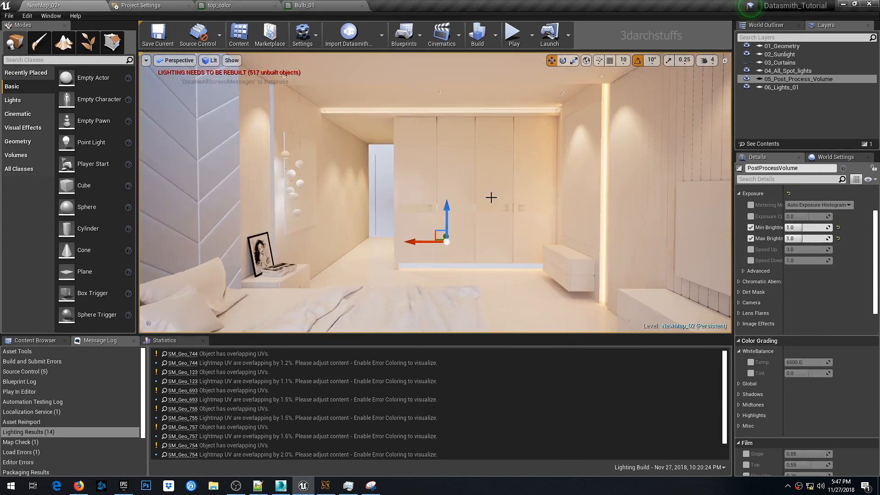
{"action": "key", "text": "ctrl+s"}
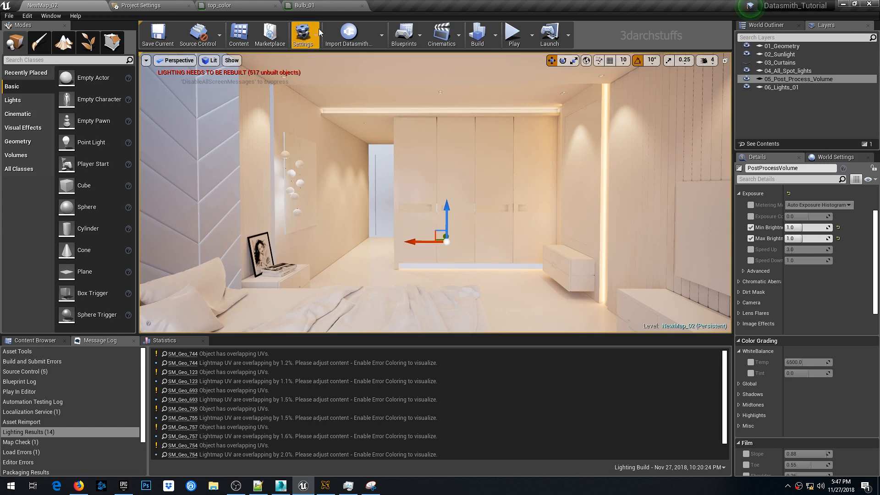
{"action": "left_click", "coordinate": [348, 9]}
{"action": "left_click", "coordinate": [362, 6]}
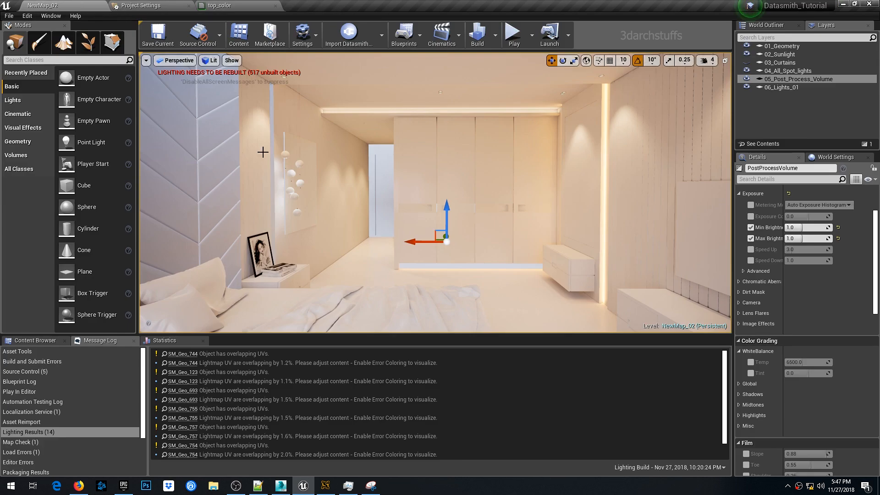
{"action": "key", "text": "Escape"}
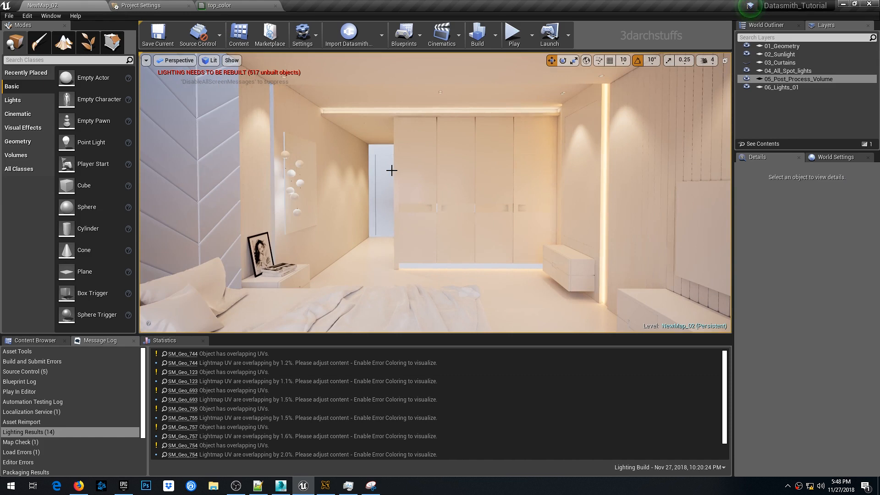
{"action": "left_click", "coordinate": [496, 37]}
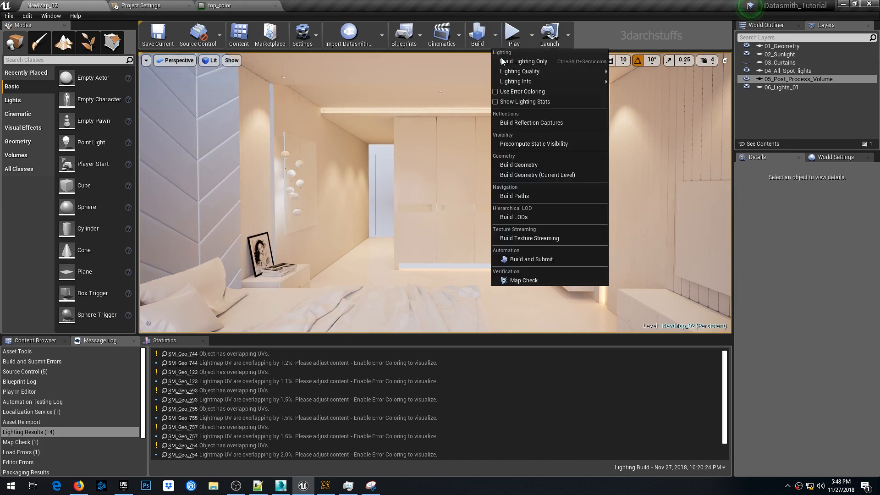
{"action": "left_click", "coordinate": [570, 5]}
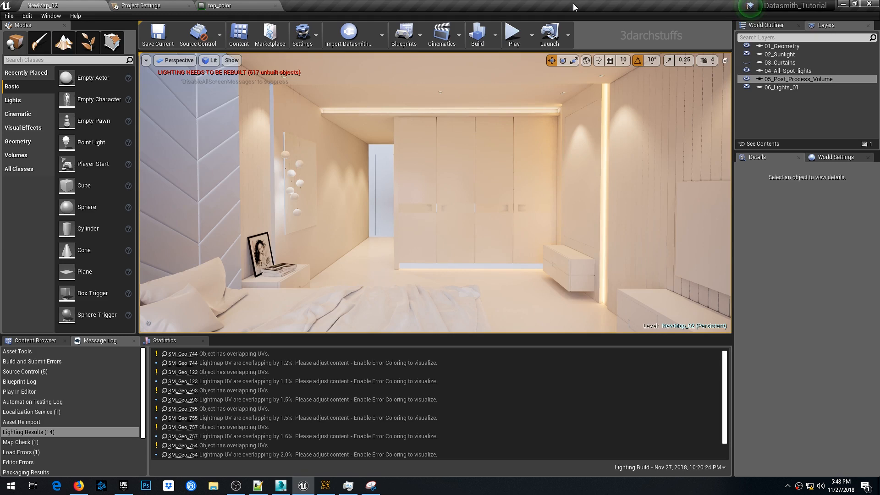
Set the overridden lightmap resolution of the large pillow nearest the picture-frame nightstand to 512
{"action": "right_click_drag", "start_coordinate": [487, 137], "coordinate": [582, 211]}
{"action": "scroll", "coordinate": [524, 169], "scroll_direction": "up", "scroll_amount": 3}
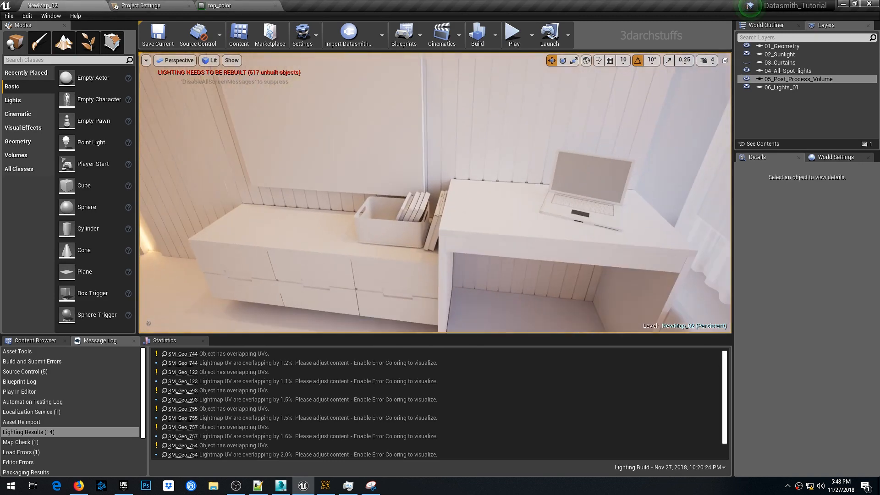
{"action": "mouse_move", "coordinate": [563, 165]}
{"action": "right_mouse_down"}
{"action": "mouse_move", "coordinate": [312, 153]}
{"action": "mouse_move", "coordinate": [660, 177]}
{"action": "mouse_move", "coordinate": [548, 197]}
{"action": "mouse_move", "coordinate": [543, 206]}
{"action": "mouse_move", "coordinate": [568, 158]}
{"action": "right_mouse_up"}
{"action": "left_click", "coordinate": [569, 158]}
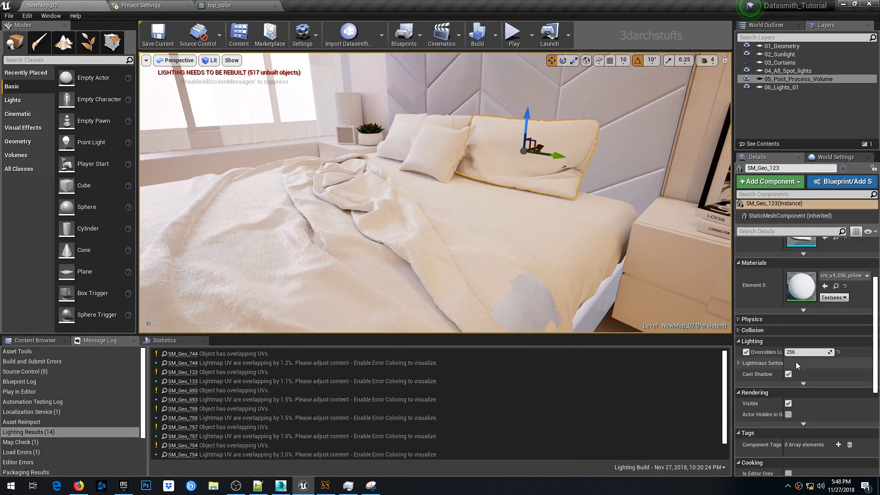
{"action": "key", "text": "Return"}
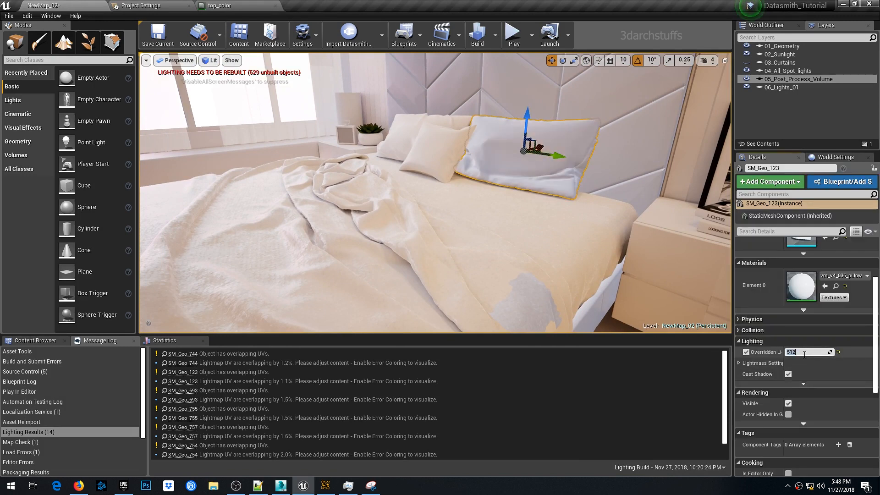
{"action": "right_click_drag", "start_coordinate": [540, 245], "coordinate": [578, 264]}
{"action": "key", "text": "Escape"}
{"action": "right_click_drag", "start_coordinate": [522, 232], "coordinate": [664, 252]}
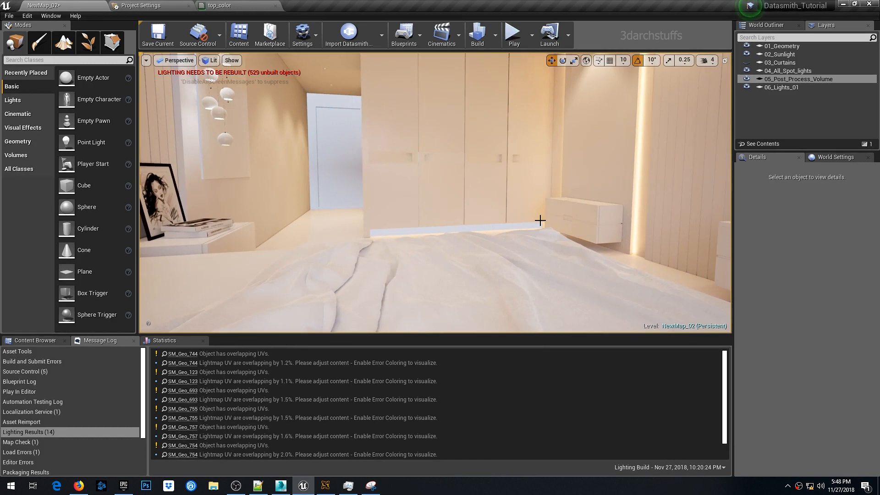
{"action": "right_click_drag", "start_coordinate": [540, 220], "coordinate": [570, 209]}
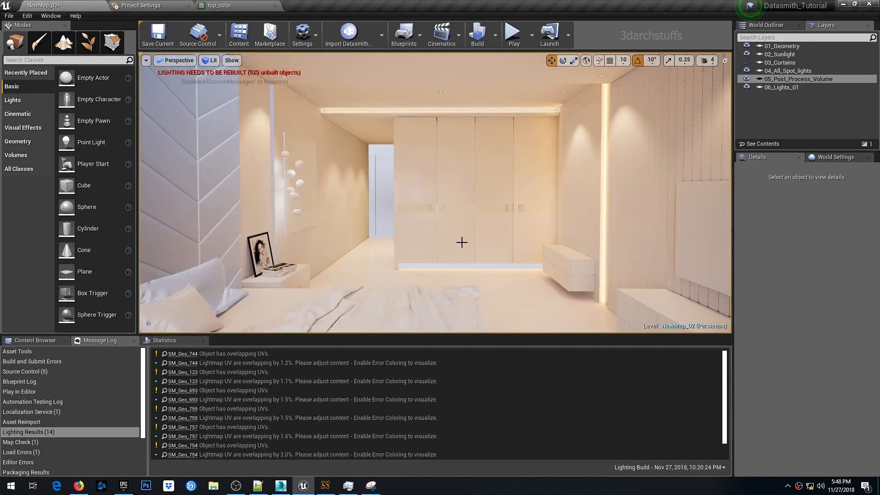
Set the lighting build quality to Medium
{"action": "left_click", "coordinate": [495, 44]}
{"action": "mouse_move", "coordinate": [507, 72]}
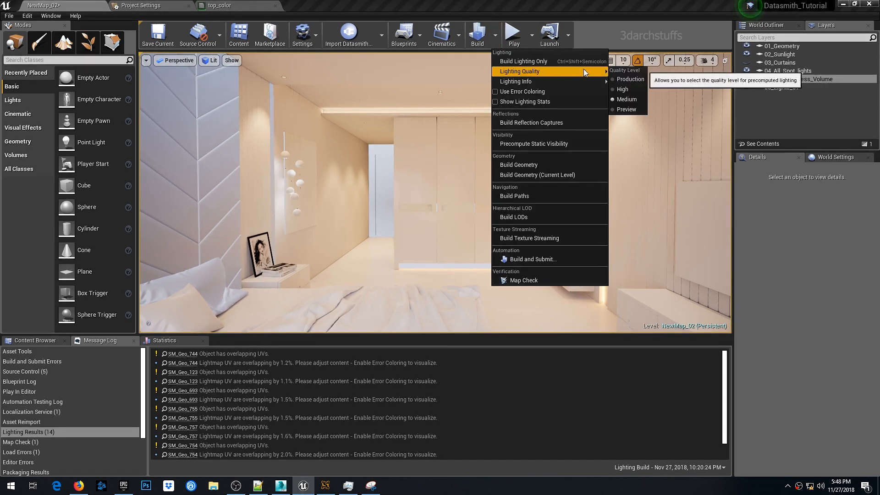
{"action": "left_click", "coordinate": [624, 101]}
In the world's Lightmass settings, set Indirect Lighting Quality to 6 and Indirect Lighting Smoothness to 1.25
{"action": "left_click", "coordinate": [835, 157]}
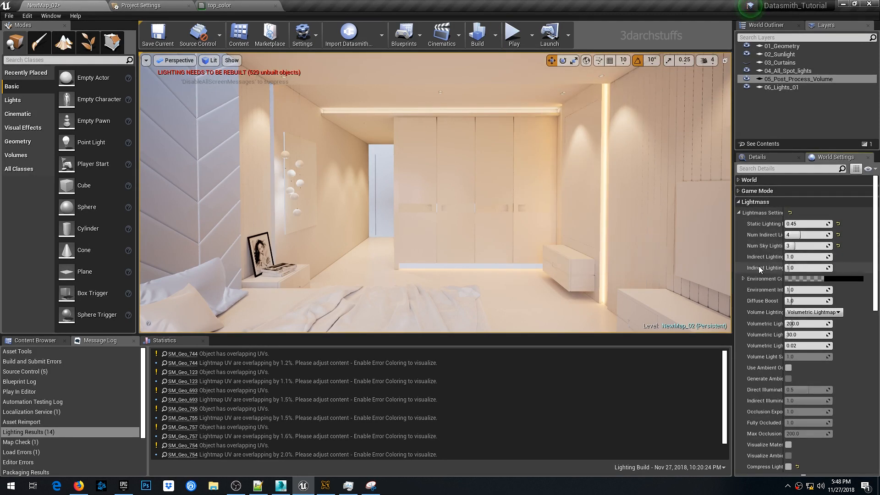
{"action": "left_click", "coordinate": [798, 256]}
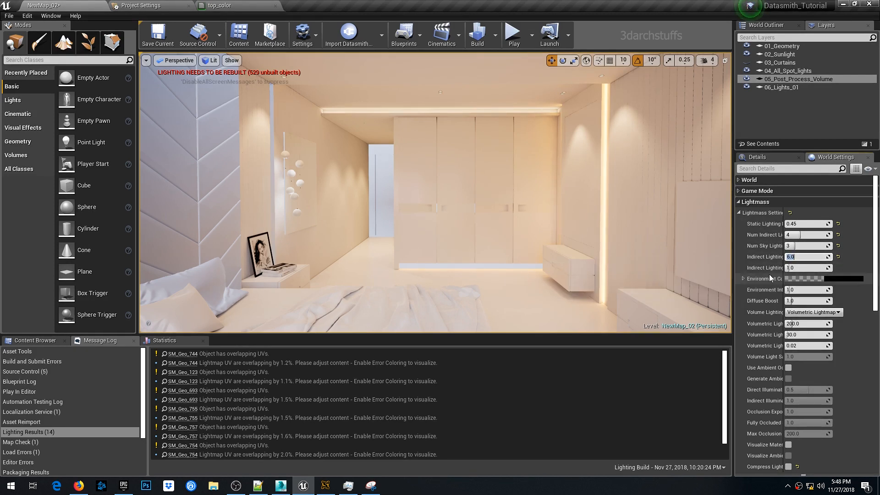
{"action": "left_click", "coordinate": [799, 268]}
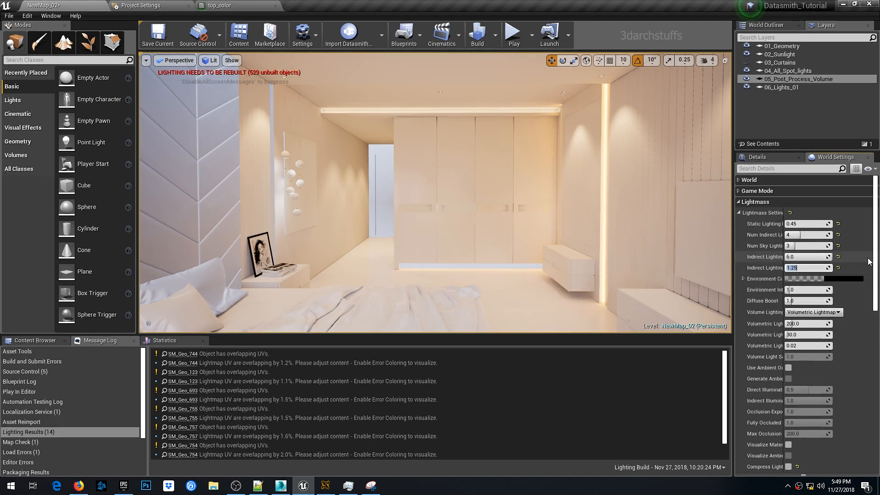
{"action": "left_click", "coordinate": [493, 37]}
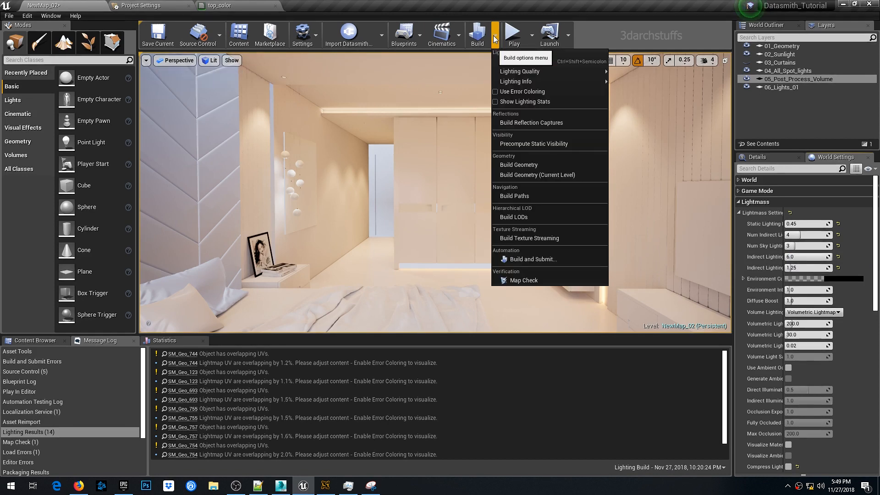
{"action": "left_click", "coordinate": [639, 3]}
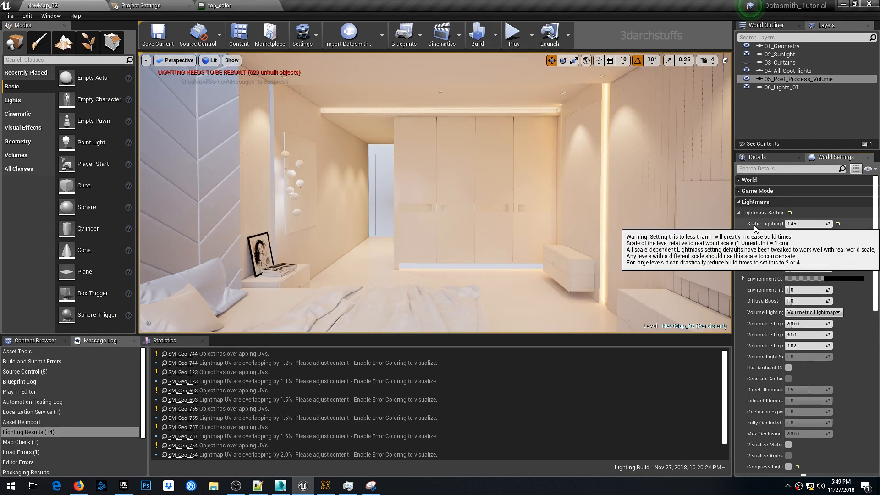
Set the Lightmass Static Lighting Level Scale to 0.1 and check the selected lighting build quality
{"action": "left_click", "coordinate": [806, 224]}
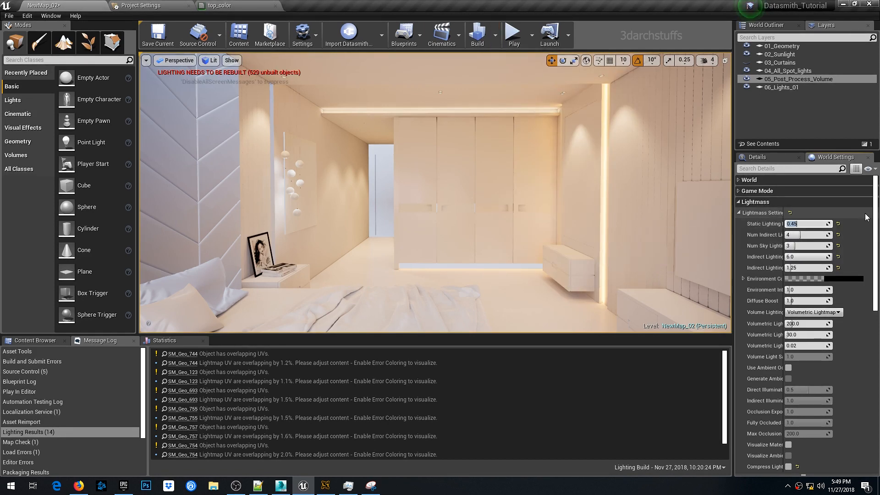
{"action": "type", "text": ".1"}
{"action": "key", "text": "Return"}
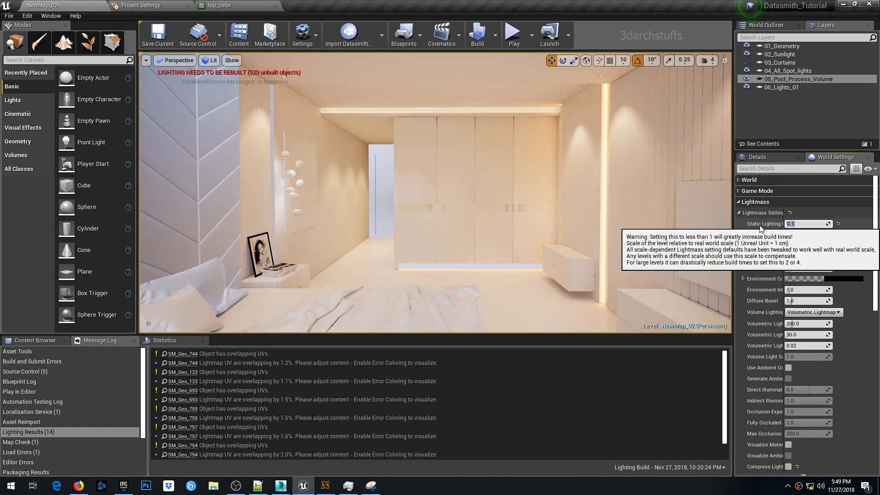
{"action": "left_click", "coordinate": [495, 35]}
{"action": "mouse_move", "coordinate": [504, 72]}
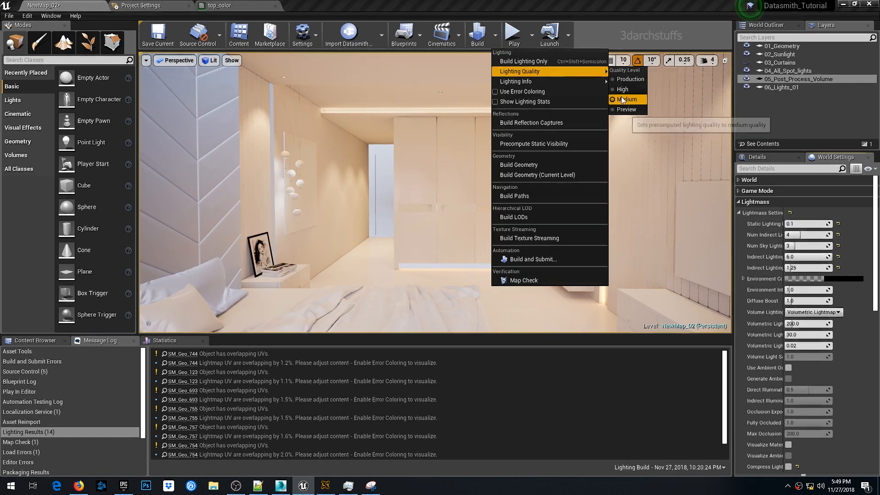
{"action": "left_click", "coordinate": [630, 7]}
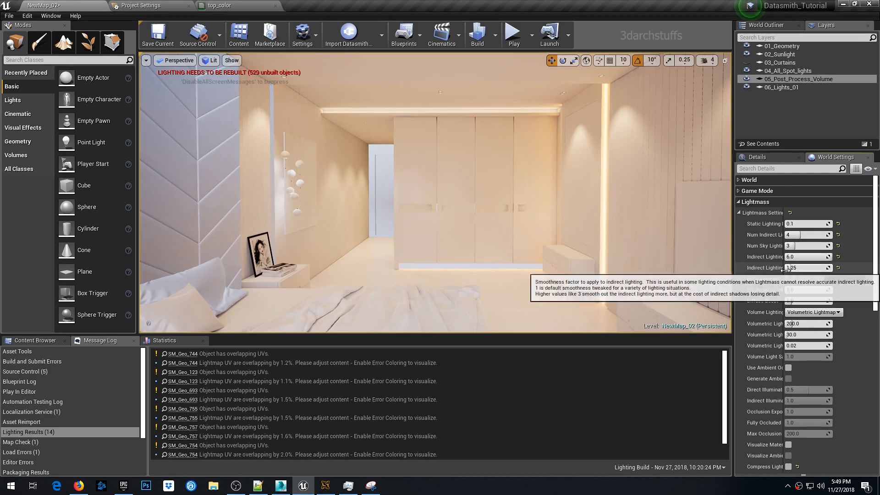
Try an Indirect Lighting Smoothness of about 4.81, and set it back to 1.25
{"action": "left_click_drag", "start_coordinate": [788, 268], "coordinate": [811, 269]}
{"action": "left_click", "coordinate": [811, 269]}
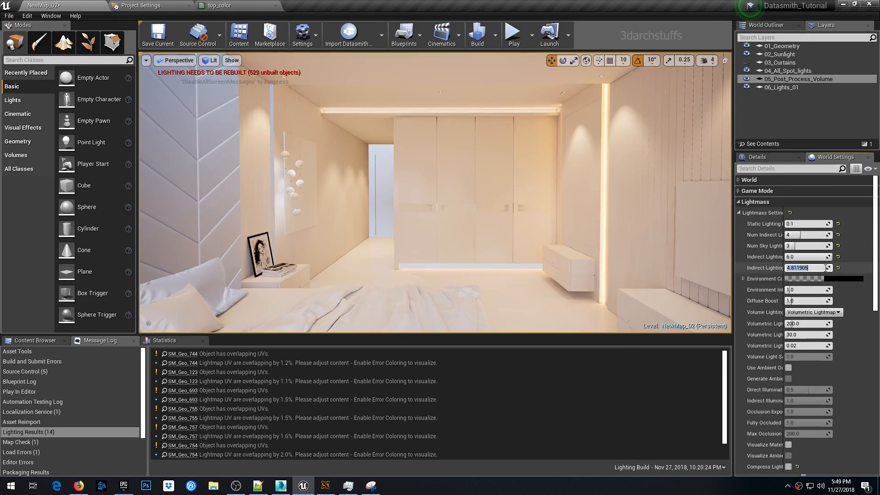
{"action": "type", "text": "1.25"}
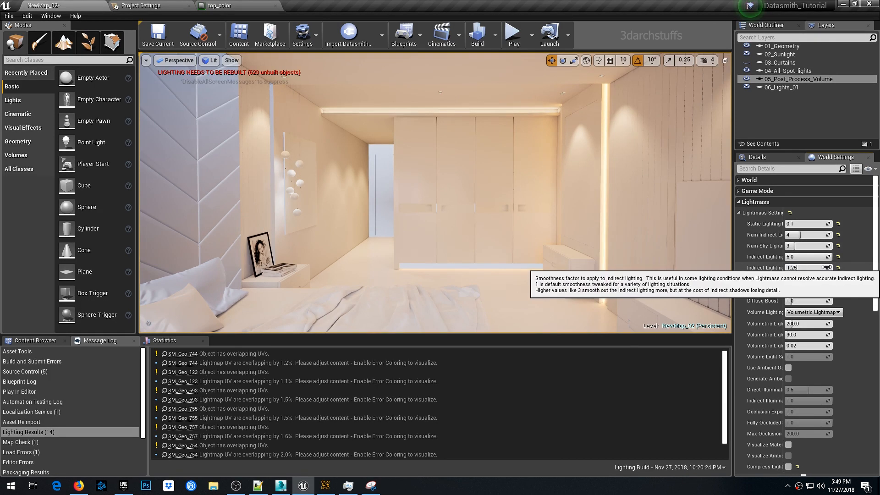
{"action": "key", "text": "Return"}
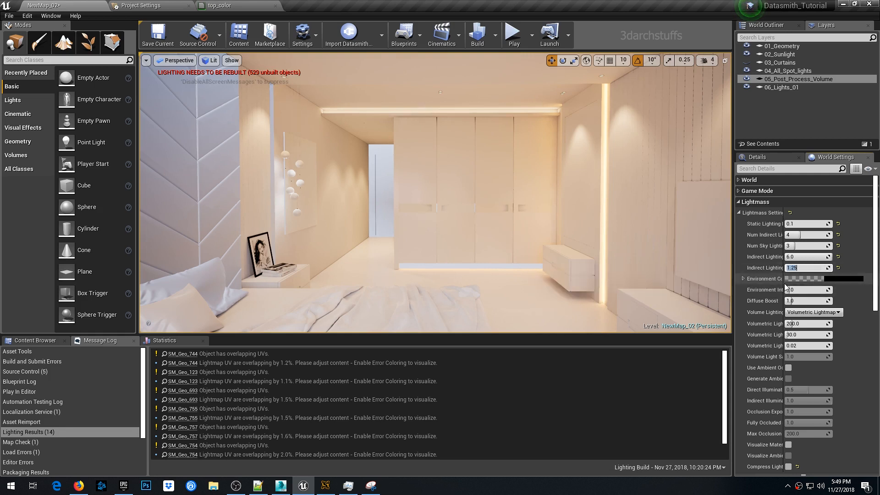
{"action": "mouse_move", "coordinate": [785, 279]}
{"action": "left_mouse_down"}
{"action": "mouse_move", "coordinate": [819, 279]}
{"action": "mouse_move", "coordinate": [789, 279]}
{"action": "left_mouse_up"}
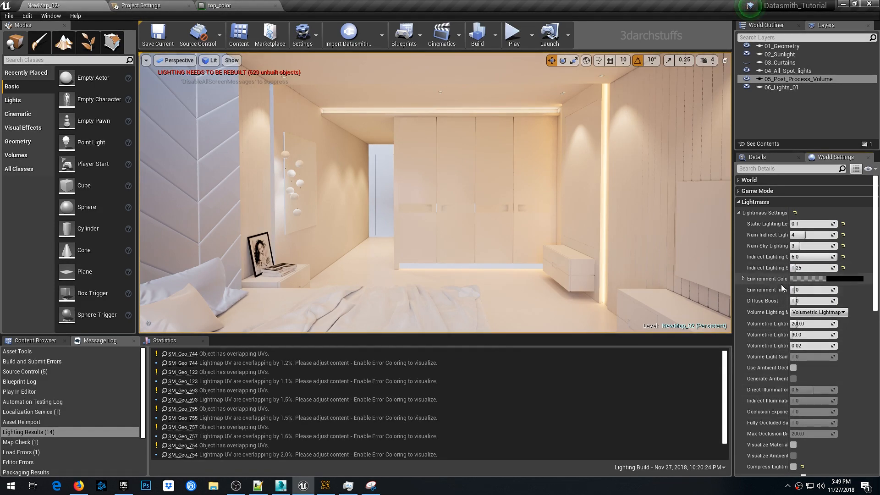
Switch to BaseLightmass.ini in Notepad++ and set NumShadowRays and NumPenumbraShadowRays to 32 in the StaticShadows section
{"action": "left_click", "coordinate": [257, 485]}
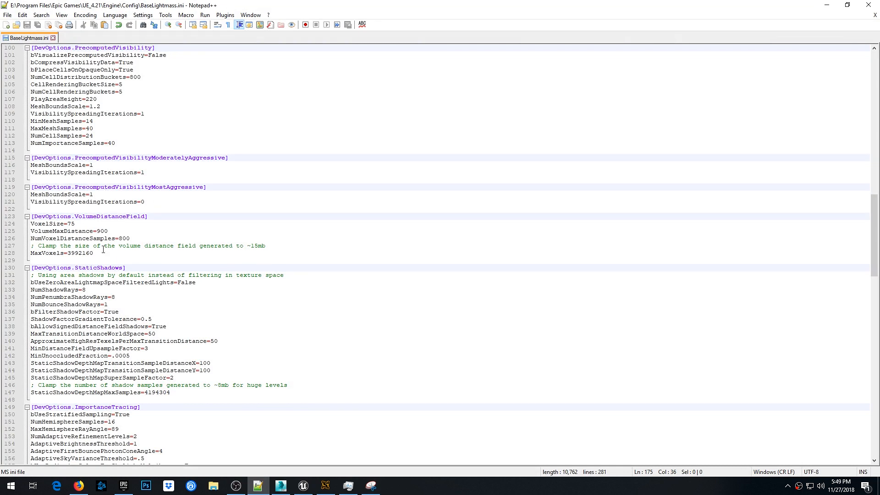
{"action": "left_click", "coordinate": [100, 291]}
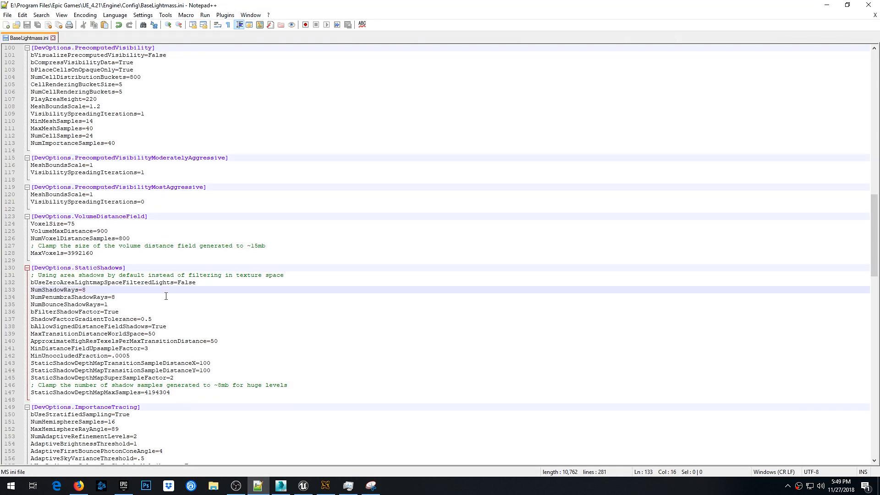
{"action": "key", "text": "BackSpace"}
{"action": "type", "text": "32"}
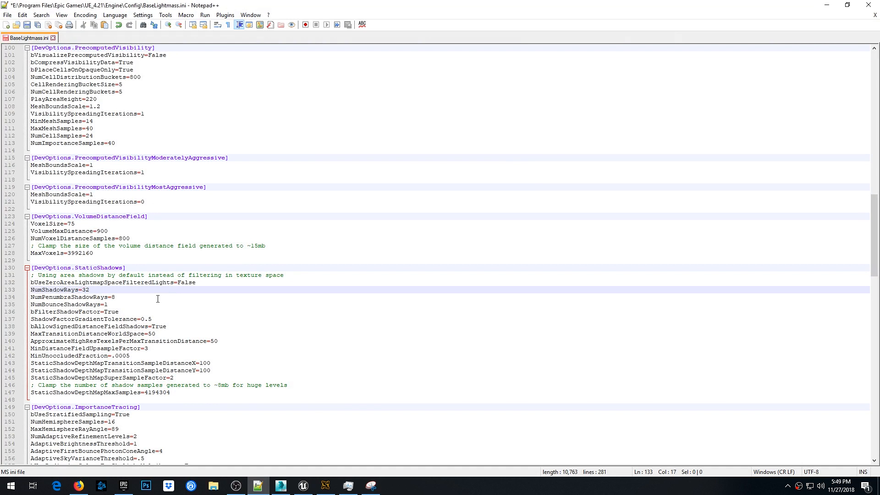
{"action": "left_click", "coordinate": [140, 297]}
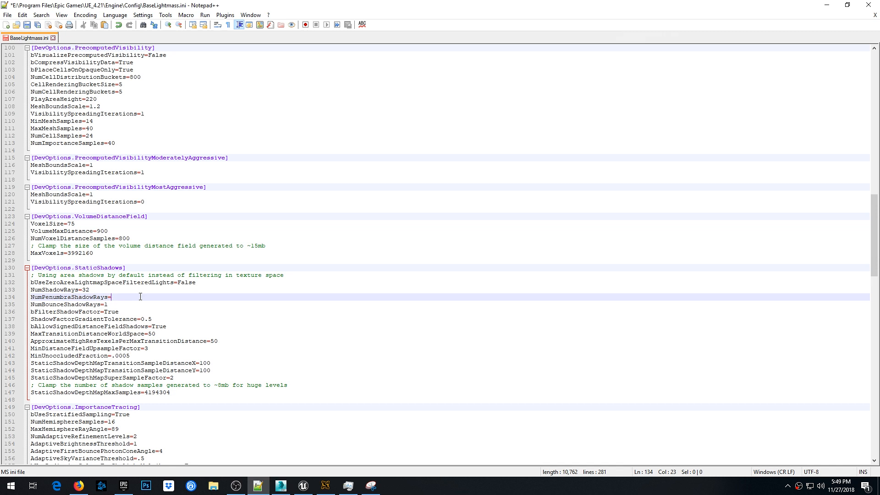
{"action": "scroll", "coordinate": [171, 311], "scroll_direction": "down", "scroll_amount": 2}
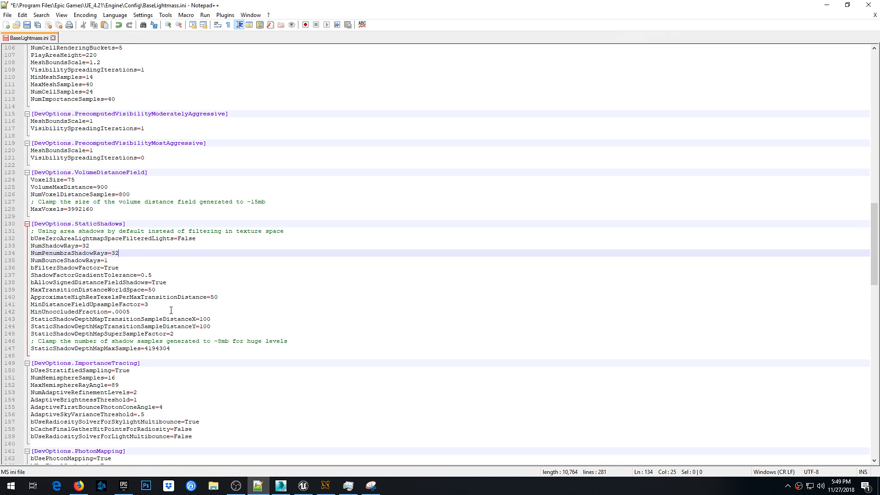
Set NumHemisphereSamples to 128 under ImportanceTracing and NumIrradianceCalculationPhotons to 2048 under PhotonMapping
{"action": "left_click", "coordinate": [119, 378]}
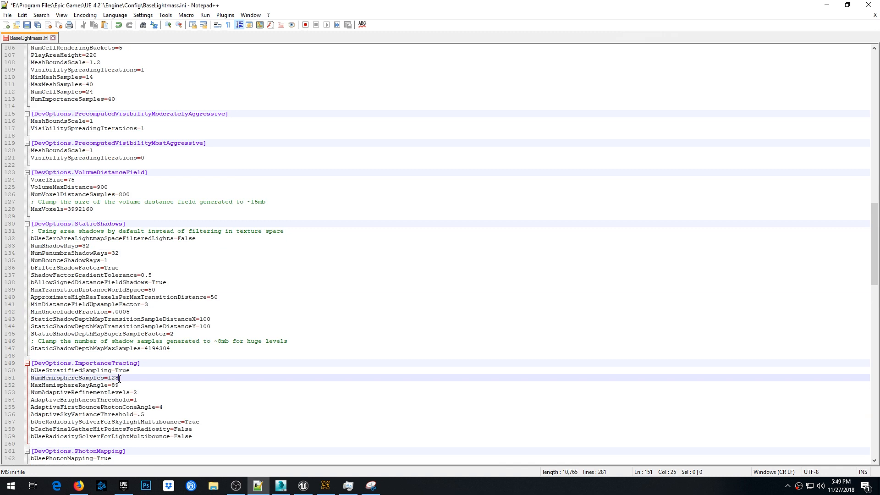
{"action": "scroll", "coordinate": [176, 358], "scroll_direction": "down", "scroll_amount": 9}
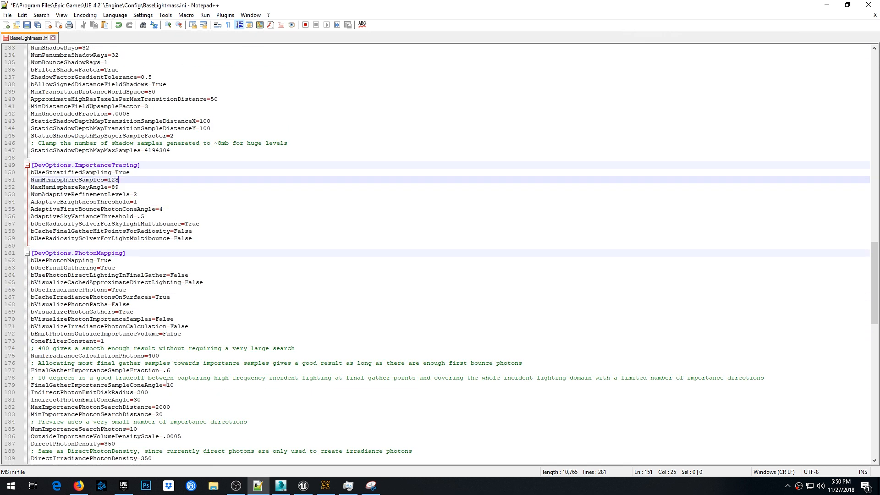
{"action": "left_click", "coordinate": [160, 356]}
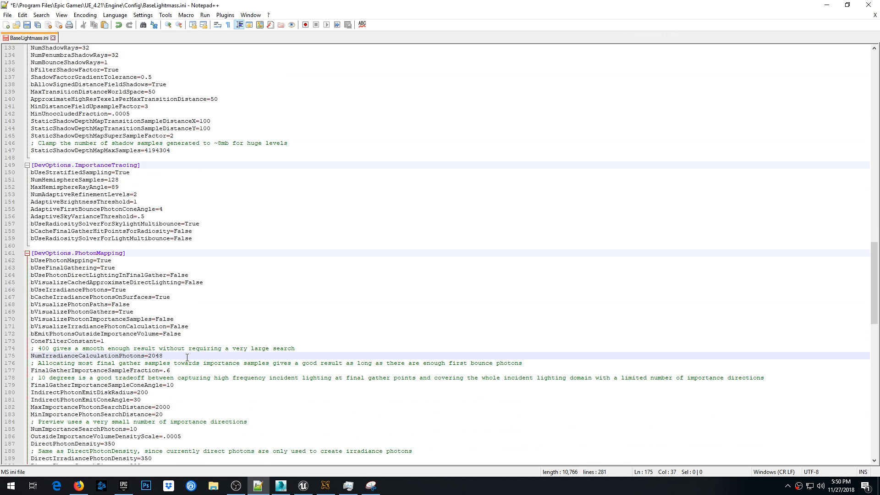
Save BaseLightmass.ini and close the text editor
{"action": "scroll", "coordinate": [229, 245], "scroll_direction": "up", "scroll_amount": 3}
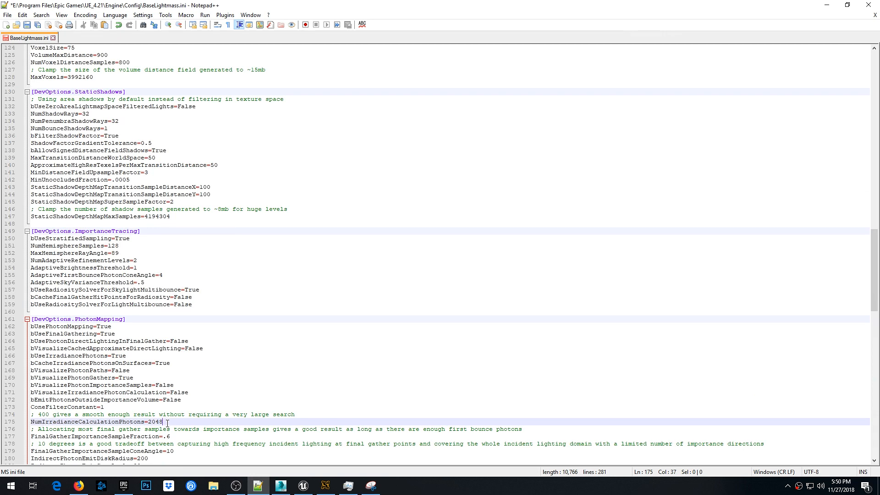
{"action": "left_click", "coordinate": [38, 25]}
{"action": "left_click", "coordinate": [868, 5]}
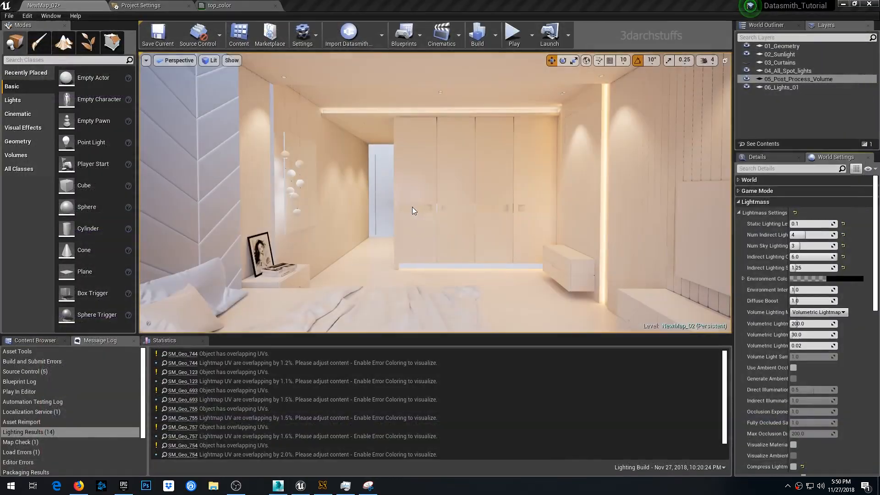
Close the top_color material editor and return to the NewMap_02 level
{"action": "left_click", "coordinate": [249, 7]}
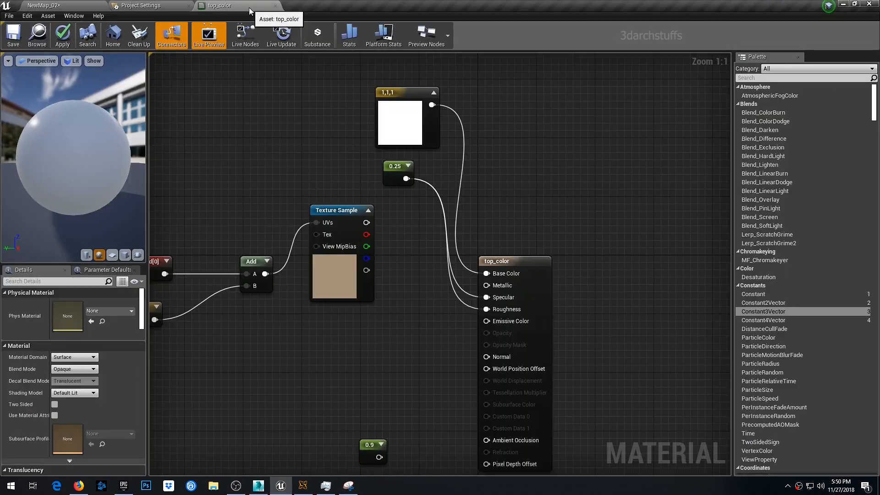
{"action": "left_click", "coordinate": [275, 6]}
{"action": "left_click", "coordinate": [477, 275]}
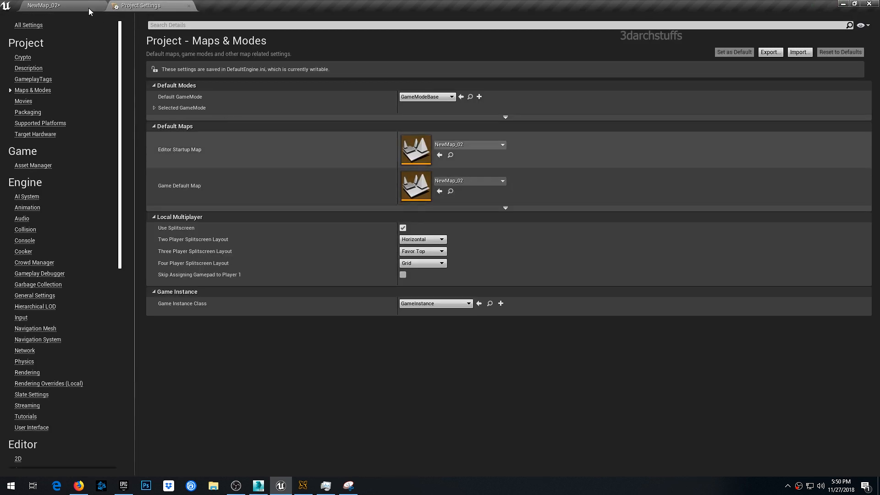
{"action": "left_click", "coordinate": [88, 7]}
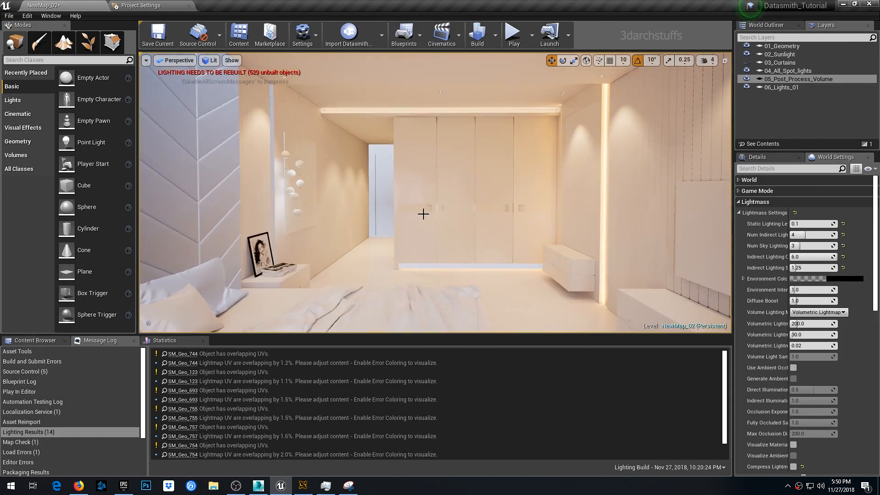
Switch to 3ds Max, close it while saving the changes to Tutorial_03.max, and return to Unreal Editor
{"action": "left_click", "coordinate": [495, 35]}
{"action": "mouse_move", "coordinate": [514, 74]}
{"action": "left_click", "coordinate": [258, 486]}
{"action": "left_click", "coordinate": [868, 5]}
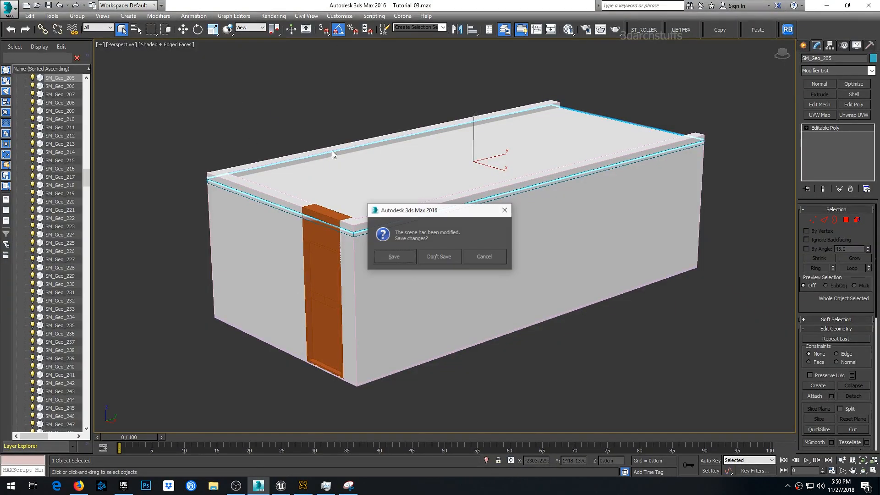
{"action": "left_click", "coordinate": [393, 256]}
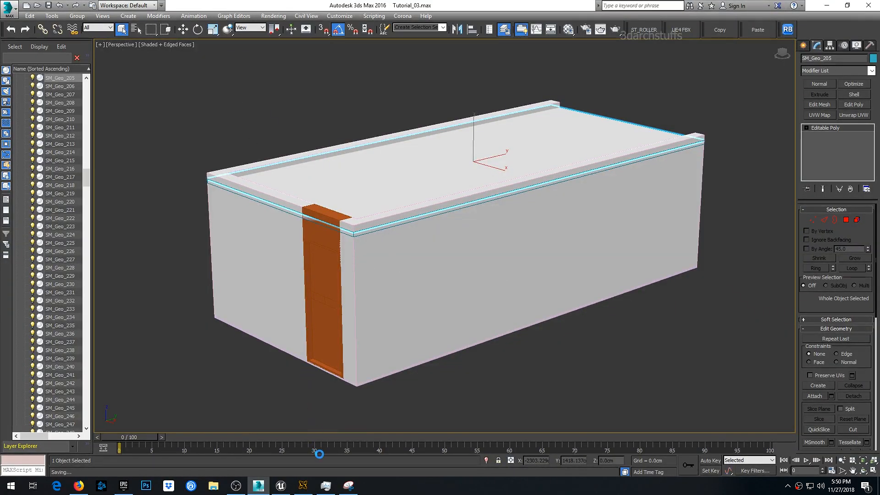
{"action": "left_click", "coordinate": [285, 490]}
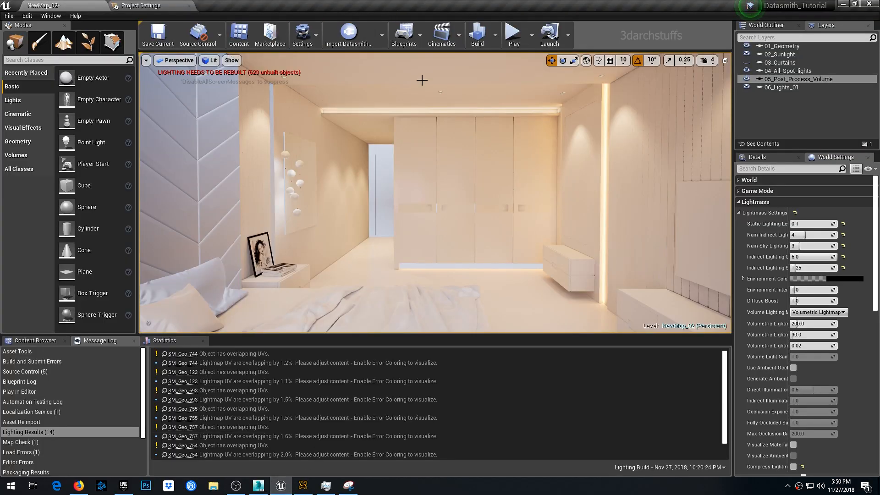
Switch back to 3ds Max and save the Tutorial_03.max scene again
{"action": "left_click", "coordinate": [495, 35]}
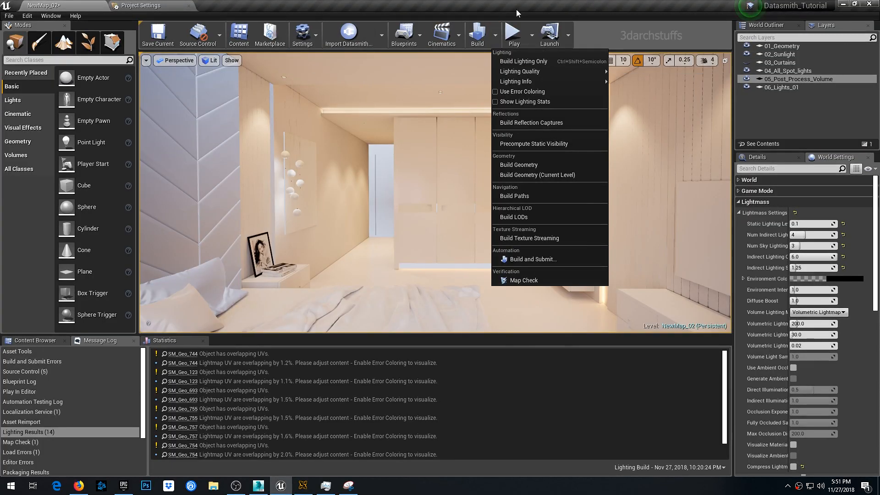
{"action": "left_click", "coordinate": [258, 486]}
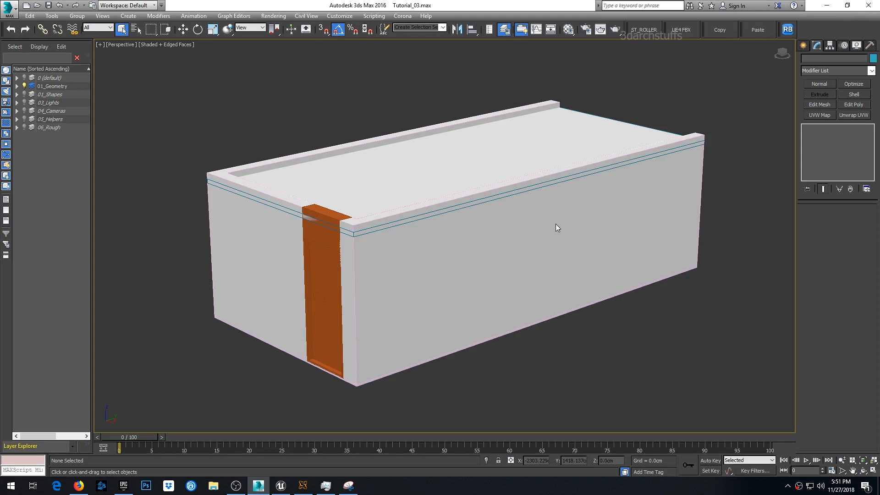
{"action": "key", "text": "ctrl+s"}
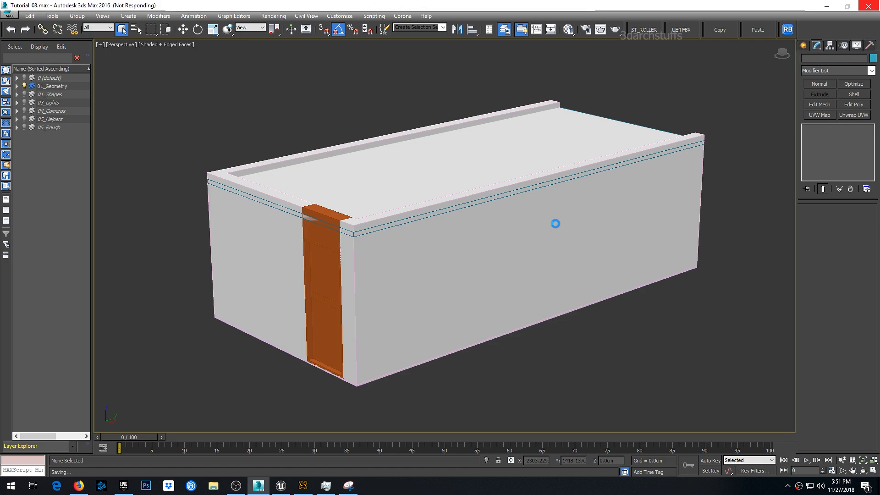
Return to Unreal Editor and save the NewMap_02 level
{"action": "key", "text": "alt+Tab"}
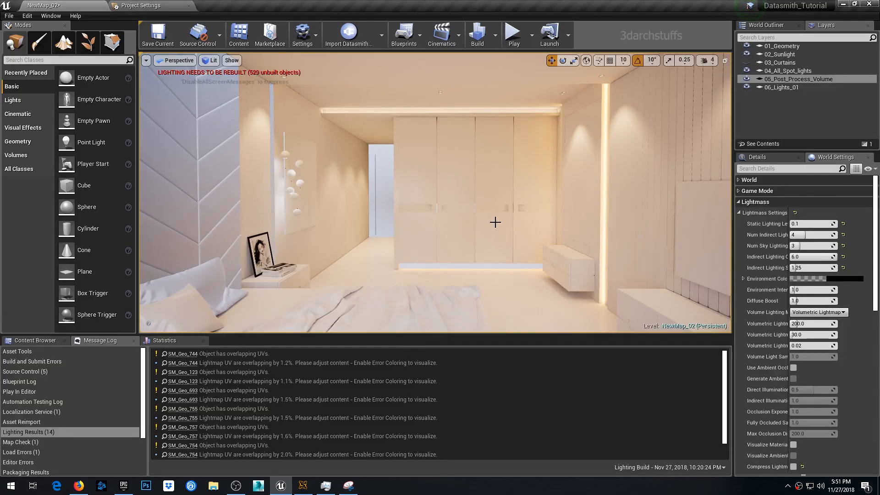
{"action": "right_click_drag", "start_coordinate": [444, 214], "coordinate": [419, 220]}
{"action": "key", "text": "ctrl+s"}
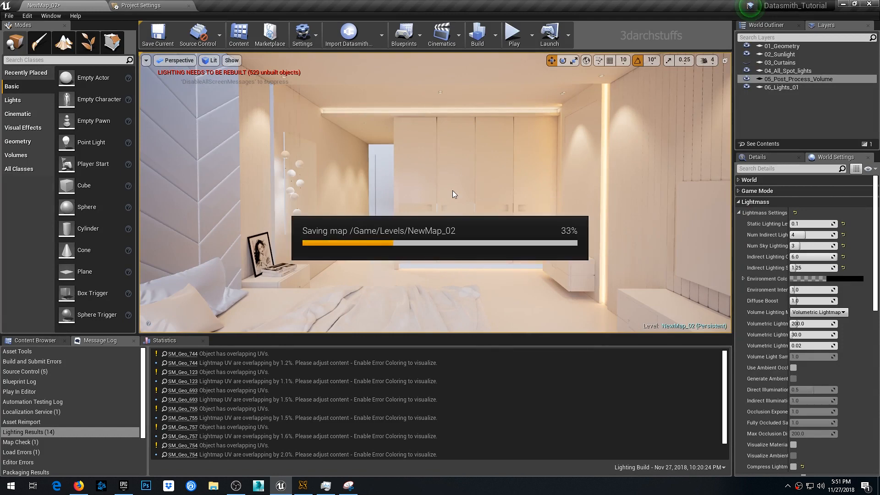
Check the lighting quality level and build the NewMap_02 level's lighting at Medium quality
{"action": "right_click_drag", "start_coordinate": [467, 203], "coordinate": [440, 203]}
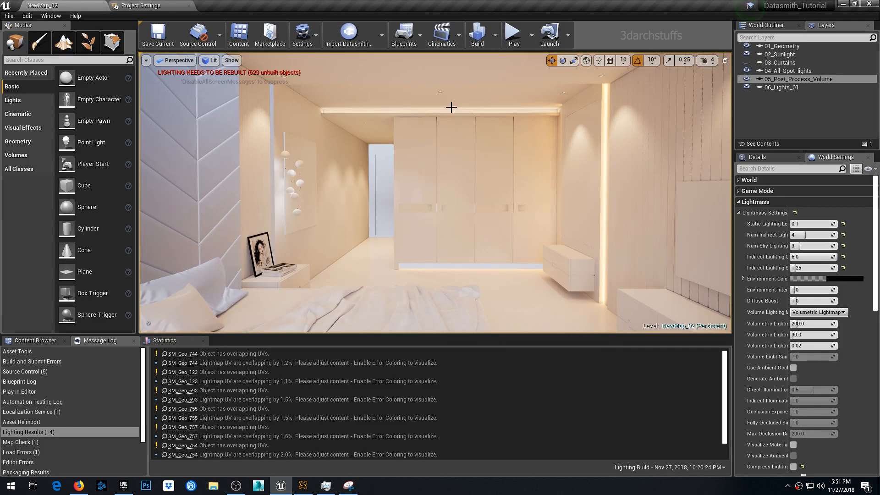
{"action": "left_click", "coordinate": [496, 40]}
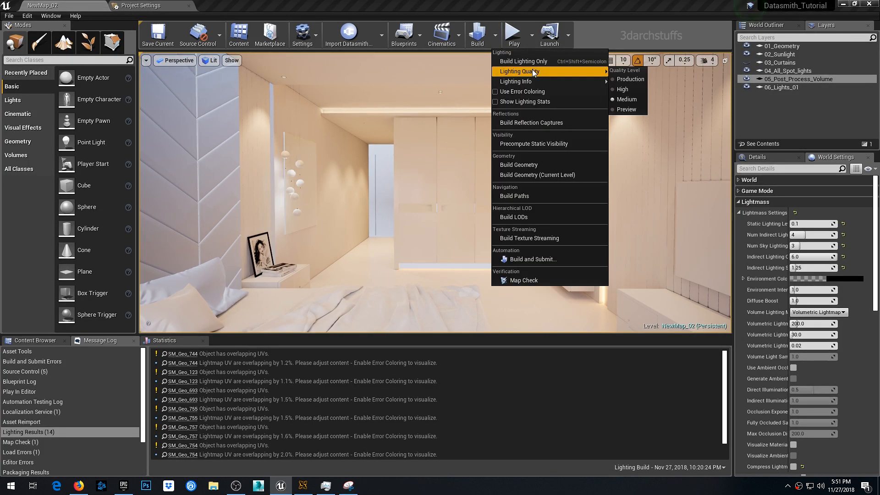
{"action": "left_click", "coordinate": [598, 7]}
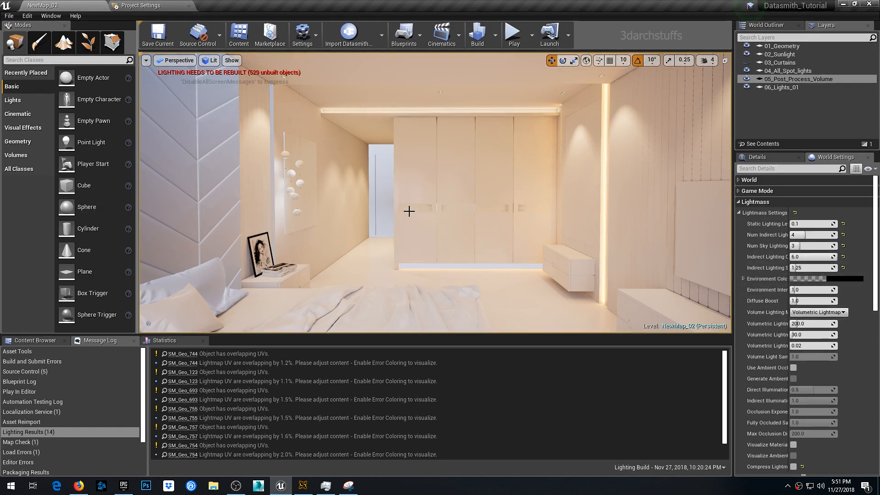
{"action": "left_click", "coordinate": [480, 35]}
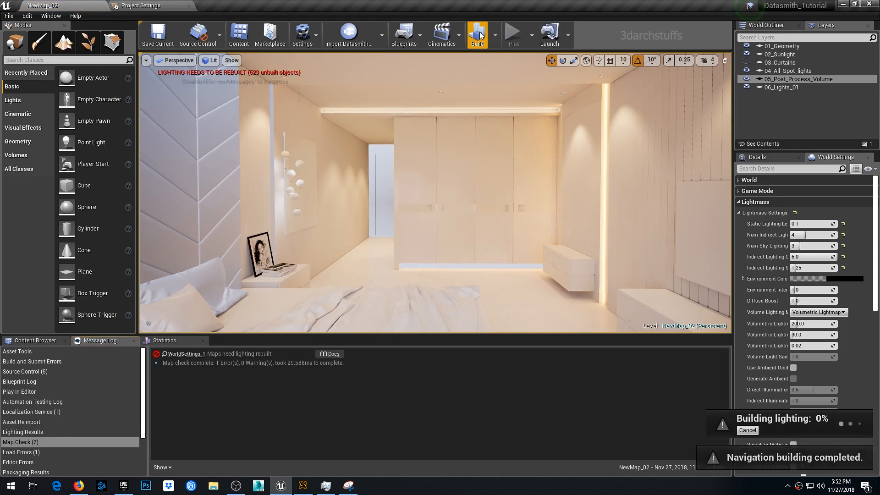
Examine the Swarm Agent's status and log for the lighting build's completion and total time, and return to Unreal Editor
{"action": "left_click", "coordinate": [45, 359]}
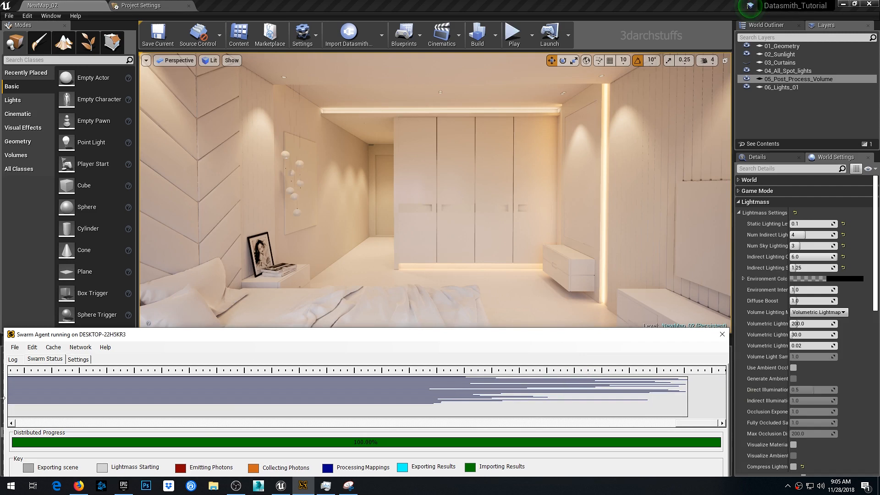
{"action": "left_click", "coordinate": [13, 361]}
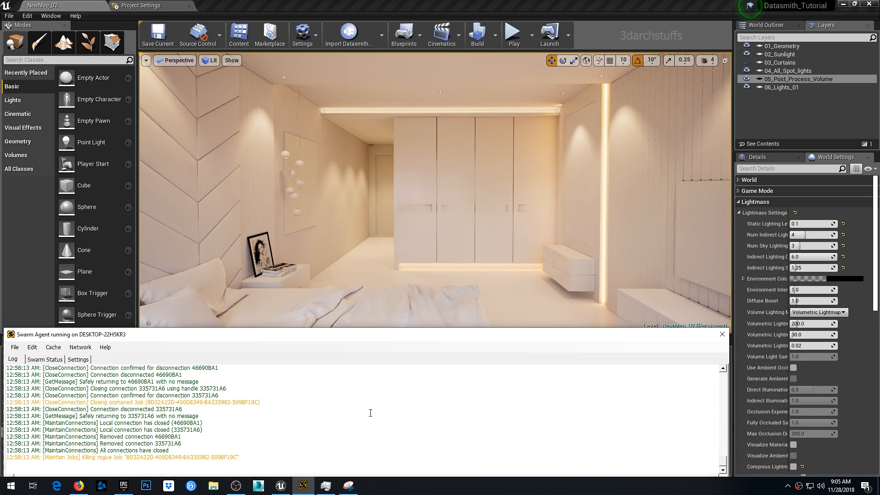
{"action": "scroll", "coordinate": [370, 413], "scroll_direction": "up", "scroll_amount": 2}
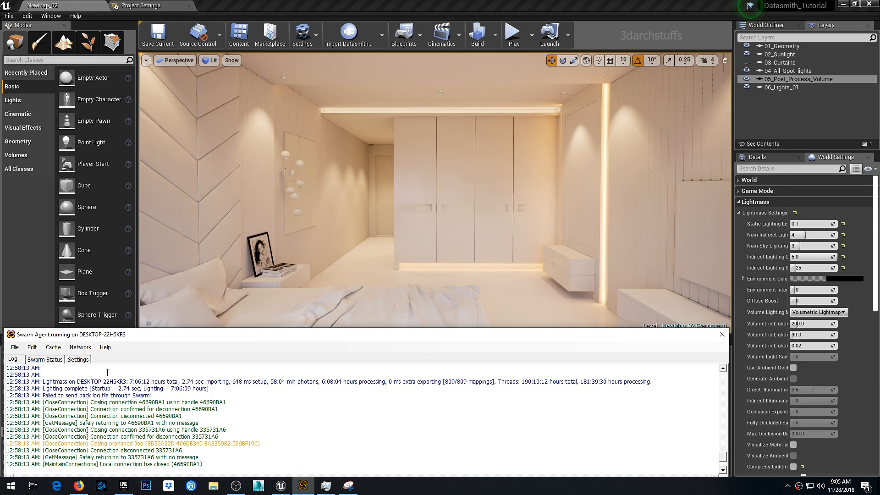
{"action": "left_click", "coordinate": [45, 359]}
{"action": "left_click", "coordinate": [453, 6]}
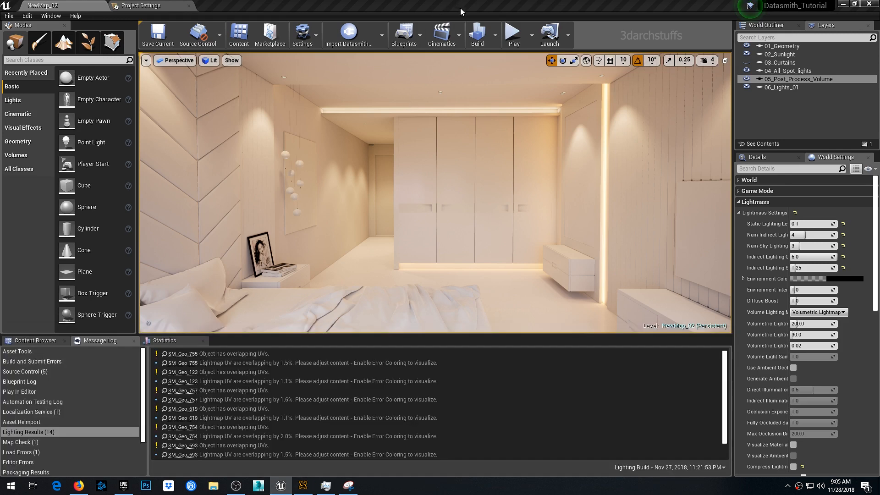
Review the quality levels available for the lighting build
{"action": "left_click", "coordinate": [495, 35]}
{"action": "mouse_move", "coordinate": [510, 72]}
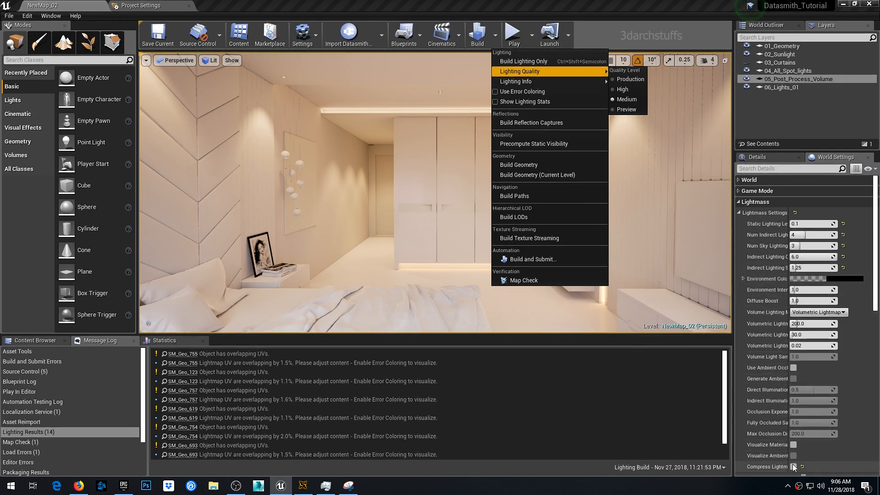
{"action": "left_click", "coordinate": [478, 7]}
Inspect the baked lighting around the wardrobe, LED strips and adjoining wall panel up close in a full-screen view
{"action": "scroll", "coordinate": [416, 168], "scroll_direction": "up", "scroll_amount": 5}
{"action": "right_click_drag", "start_coordinate": [416, 168], "coordinate": [463, 188]}
{"action": "right_click", "coordinate": [441, 166]}
{"action": "right_click_drag", "start_coordinate": [410, 161], "coordinate": [490, 140]}
{"action": "key", "text": "F11"}
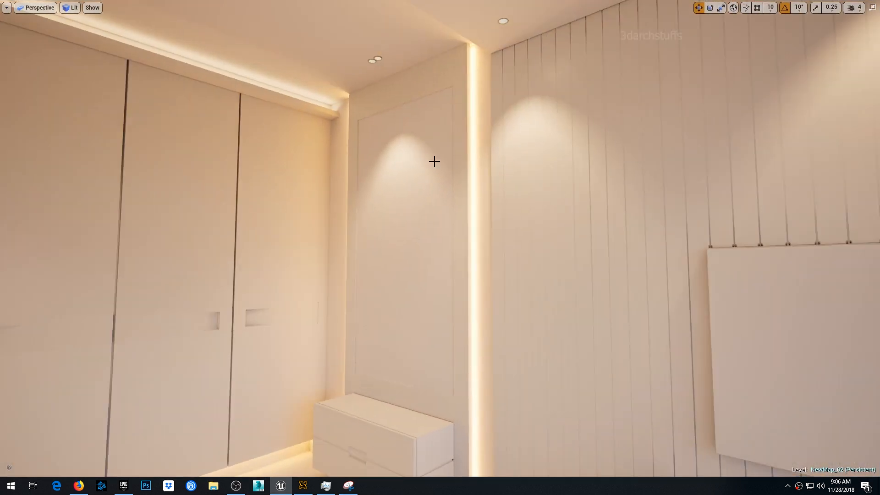
{"action": "middle_click_drag", "start_coordinate": [492, 166], "coordinate": [440, 167]}
{"action": "scroll", "coordinate": [492, 166], "scroll_direction": "up", "scroll_amount": 6}
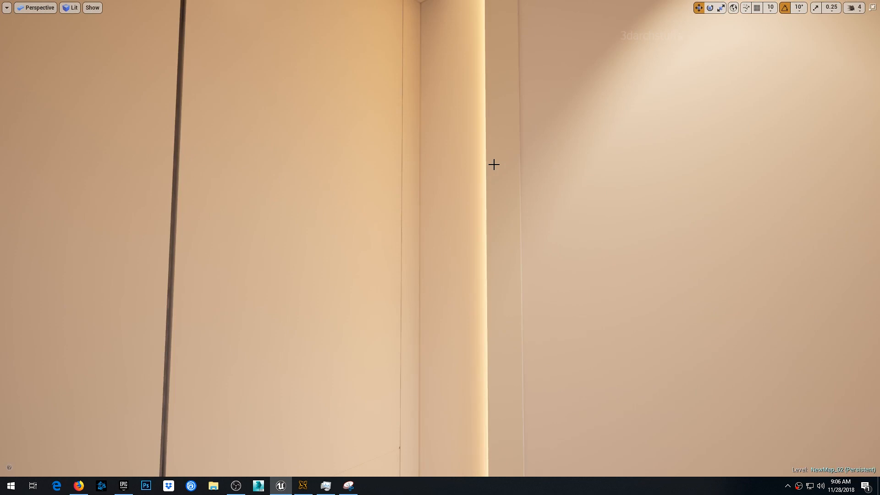
{"action": "scroll", "coordinate": [493, 164], "scroll_direction": "down", "scroll_amount": 5}
{"action": "mouse_move", "coordinate": [494, 165]}
{"action": "right_mouse_down"}
{"action": "mouse_move", "coordinate": [546, 137]}
{"action": "mouse_move", "coordinate": [560, 140]}
{"action": "mouse_move", "coordinate": [580, 220]}
{"action": "mouse_move", "coordinate": [487, 174]}
{"action": "mouse_move", "coordinate": [495, 202]}
{"action": "mouse_move", "coordinate": [473, 213]}
{"action": "mouse_move", "coordinate": [465, 160]}
{"action": "mouse_move", "coordinate": [445, 161]}
{"action": "mouse_move", "coordinate": [540, 158]}
{"action": "mouse_move", "coordinate": [463, 149]}
{"action": "mouse_move", "coordinate": [526, 177]}
{"action": "mouse_move", "coordinate": [582, 168]}
{"action": "mouse_move", "coordinate": [504, 167]}
{"action": "right_mouse_up"}
{"action": "scroll", "coordinate": [510, 163], "scroll_direction": "up", "scroll_amount": 4}
Inspect the baked lighting on the headboard wall and across the room, and leave the full-screen view
{"action": "right_click_drag", "start_coordinate": [475, 231], "coordinate": [472, 184]}
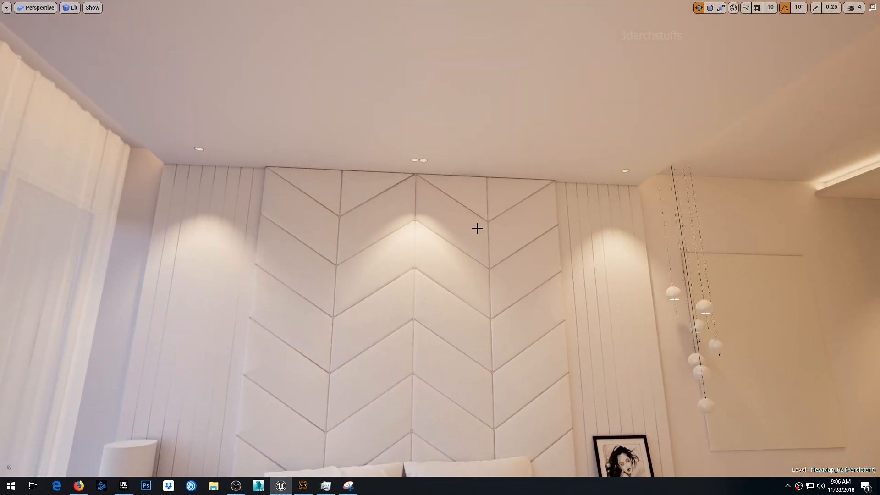
{"action": "scroll", "coordinate": [477, 229], "scroll_direction": "up", "scroll_amount": 3}
{"action": "right_click_drag", "start_coordinate": [478, 225], "coordinate": [683, 212]}
{"action": "right_click_drag", "start_coordinate": [535, 210], "coordinate": [596, 208]}
{"action": "right_click_drag", "start_coordinate": [501, 207], "coordinate": [472, 216]}
{"action": "key", "text": "F11"}
Open the framed wall panel's mall_granit material, connect its Texture Sample to Base Color, move the 0.25 constant below it and apply
{"action": "key", "text": "1"}
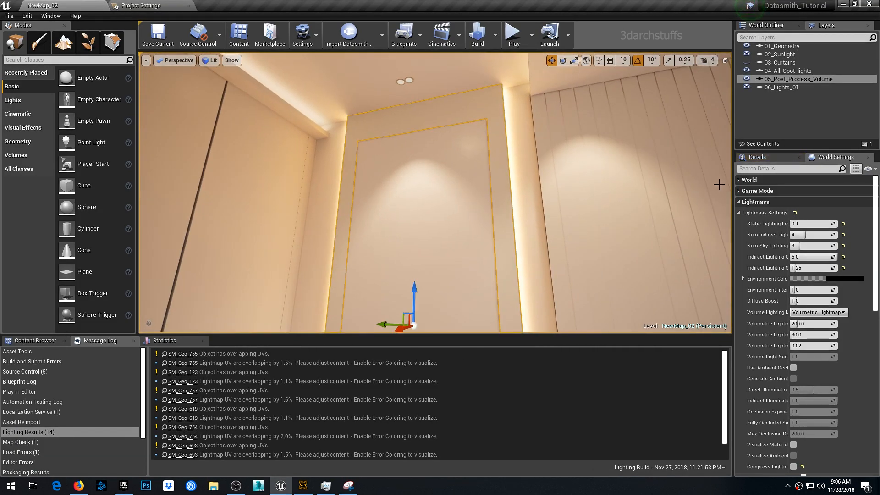
{"action": "left_click", "coordinate": [760, 161]}
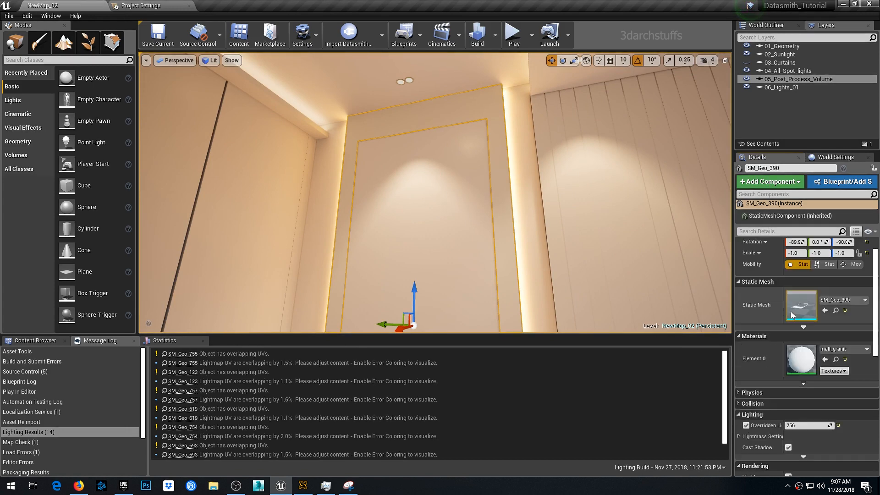
{"action": "double_click", "coordinate": [800, 380]}
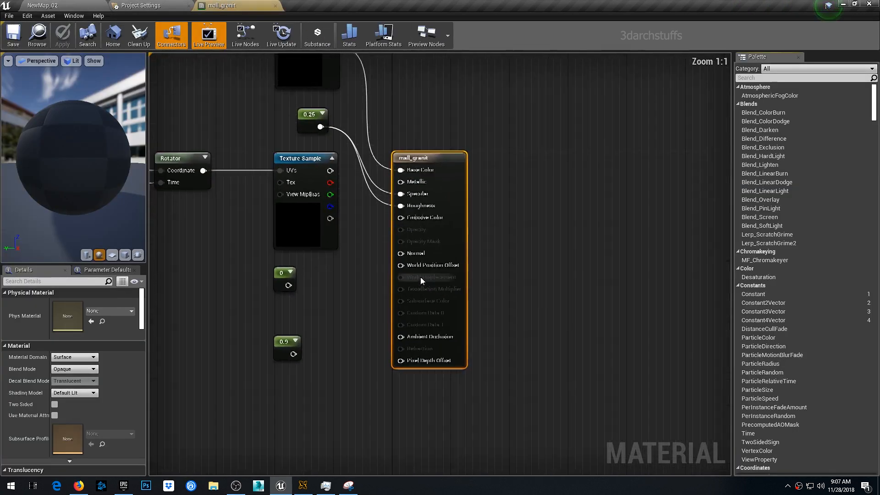
{"action": "right_click_drag", "start_coordinate": [375, 189], "coordinate": [472, 257]}
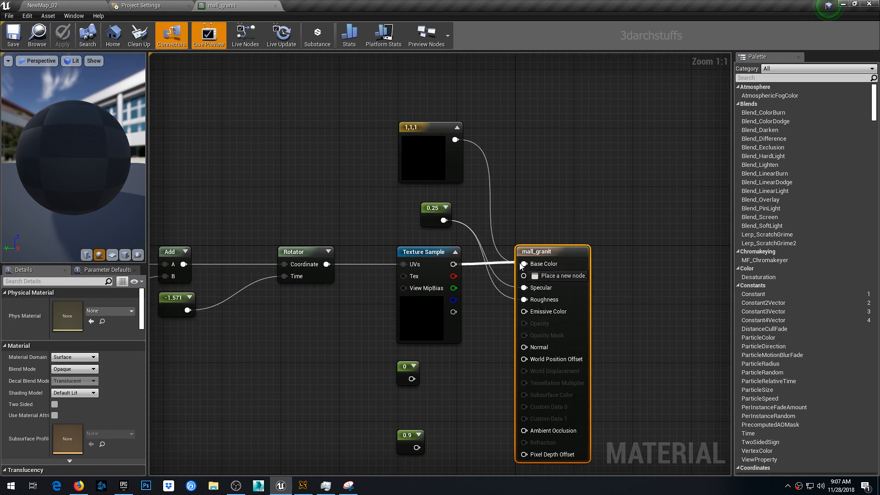
{"action": "left_click_drag", "start_coordinate": [524, 264], "coordinate": [524, 264]}
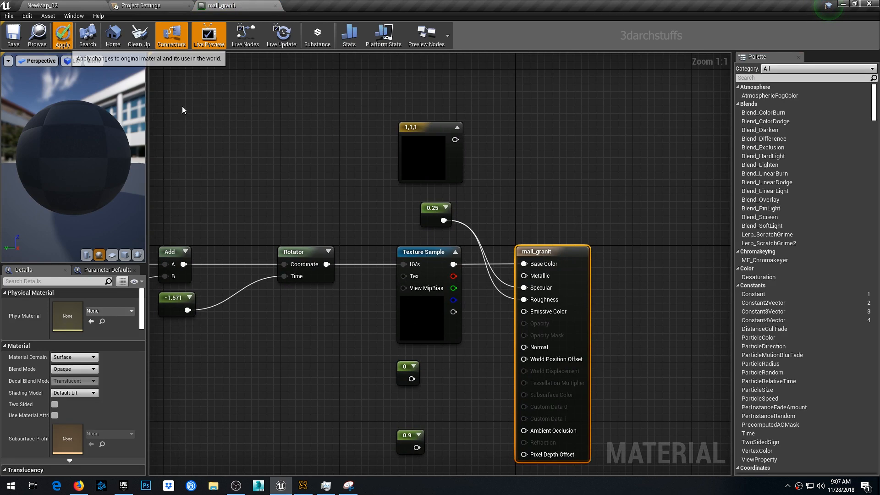
{"action": "left_click_drag", "start_coordinate": [437, 210], "coordinate": [473, 378]}
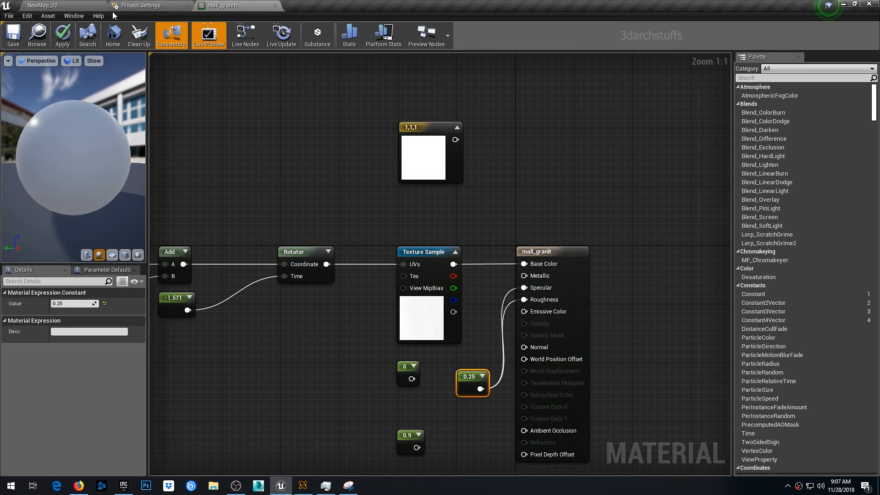
{"action": "left_click", "coordinate": [63, 37]}
Open the IG material and connect the constant that feeds Specular to Roughness as well
{"action": "left_click", "coordinate": [417, 319]}
{"action": "right_click_drag", "start_coordinate": [349, 338], "coordinate": [513, 333]}
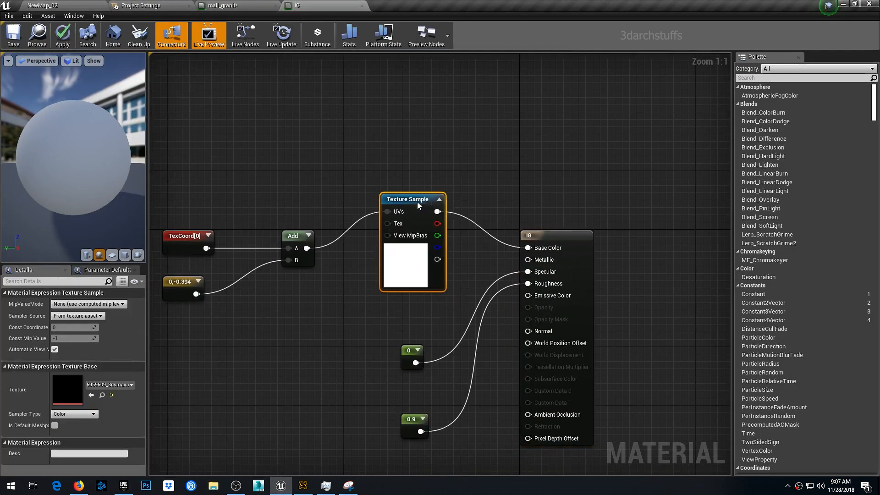
{"action": "left_click_drag", "start_coordinate": [418, 202], "coordinate": [425, 210]}
{"action": "left_click_drag", "start_coordinate": [416, 363], "coordinate": [529, 283]}
Set the IG material's shared Specular and Roughness constant to 0.35 and apply the change
{"action": "left_click", "coordinate": [409, 352]}
{"action": "left_click", "coordinate": [78, 303]}
{"action": "type", "text": "0.35"}
{"action": "key", "text": "Return"}
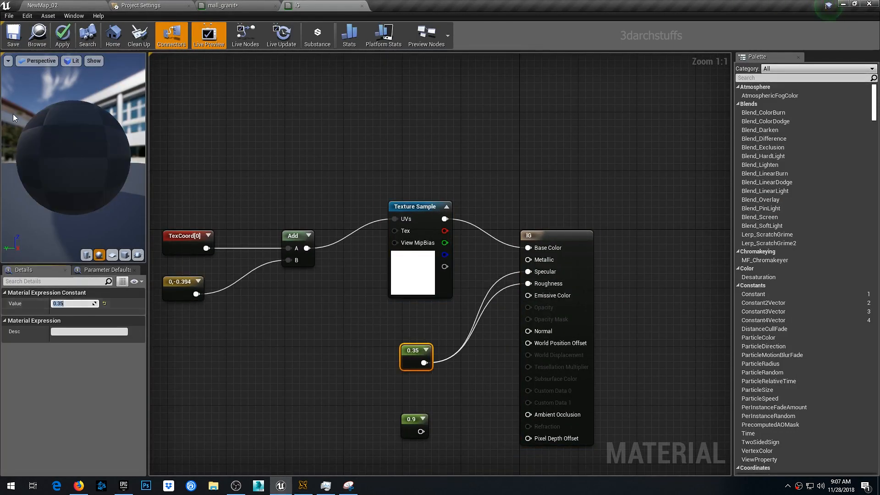
{"action": "left_click", "coordinate": [64, 37]}
{"action": "left_click", "coordinate": [422, 275]}
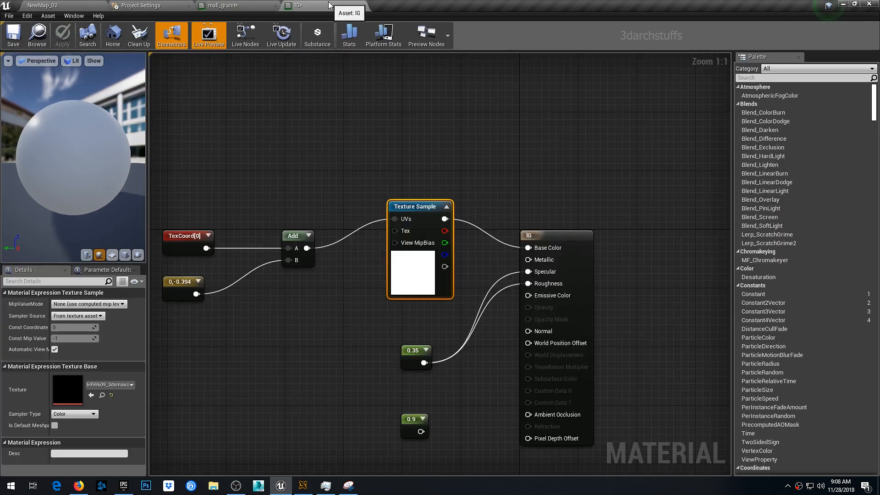
{"action": "right_click_drag", "start_coordinate": [365, 286], "coordinate": [475, 278]}
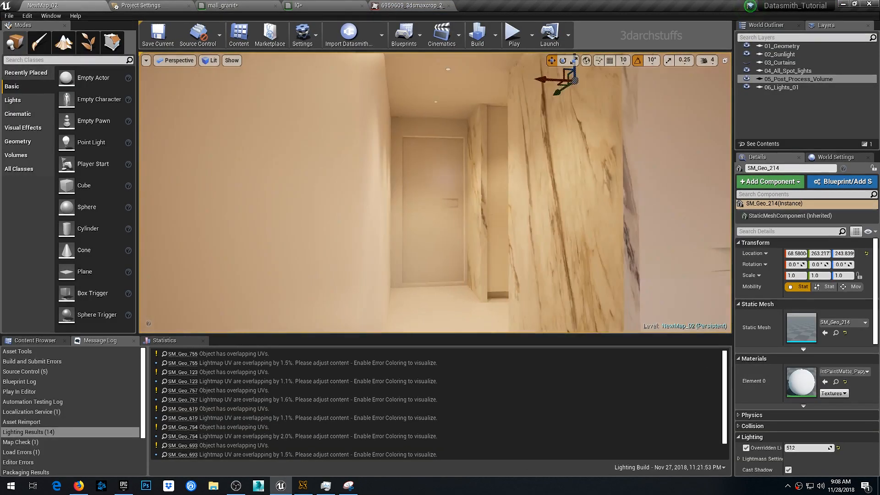
Select all objects in the level that use the mall_granit material and hide them
{"action": "right_click", "coordinate": [414, 144]}
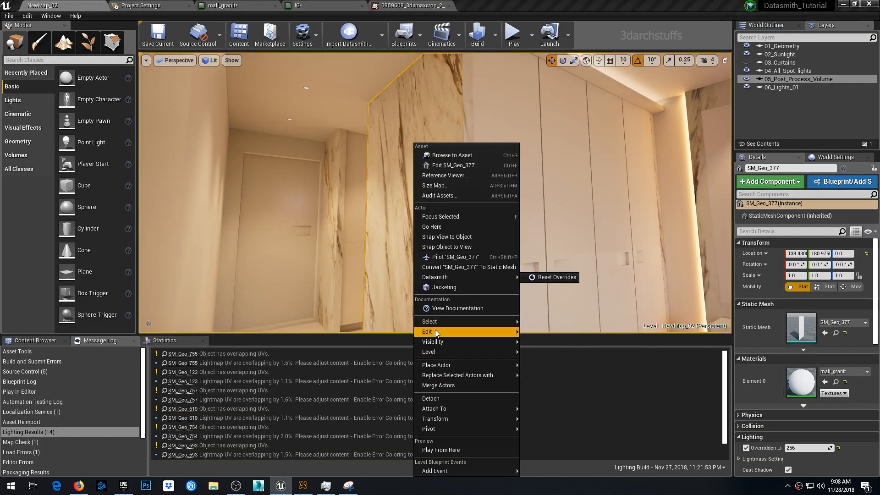
{"action": "mouse_move", "coordinate": [429, 321]}
{"action": "left_click", "coordinate": [546, 471]}
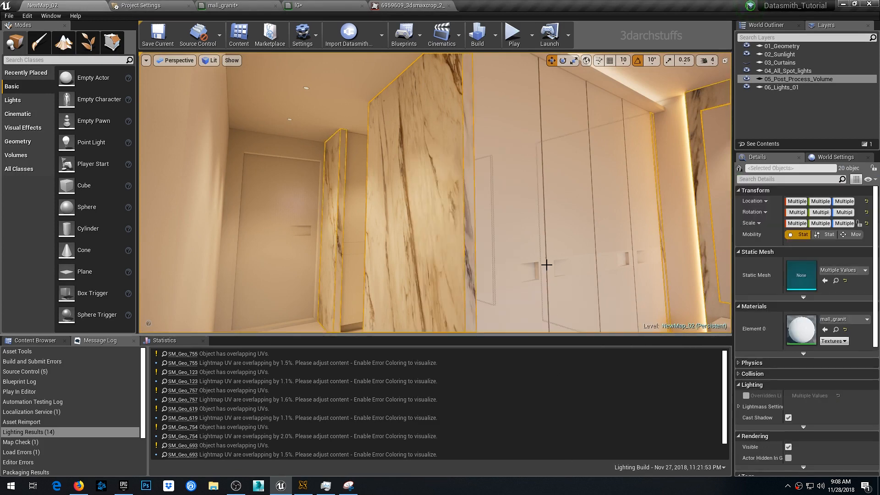
{"action": "right_click_drag", "start_coordinate": [515, 206], "coordinate": [552, 206]}
Select all objects in the level that use the IG material and hide them
{"action": "left_click", "coordinate": [558, 132]}
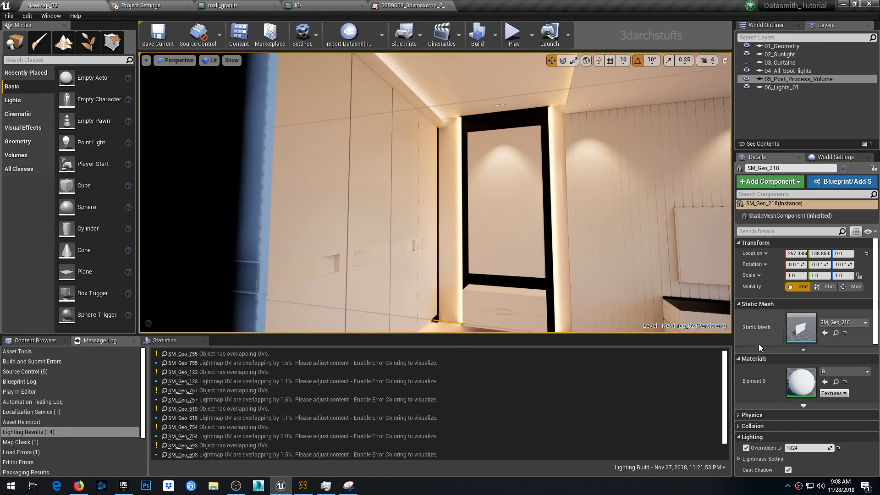
{"action": "double_click", "coordinate": [798, 381]}
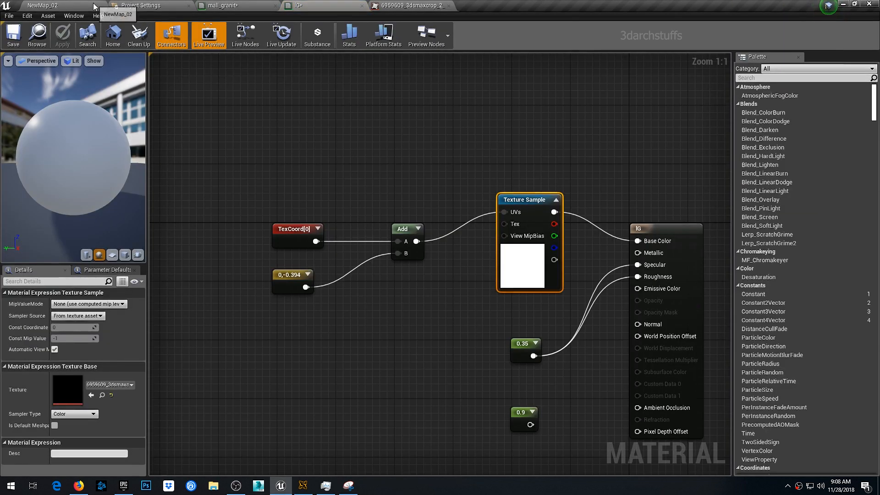
{"action": "left_click", "coordinate": [44, 6]}
{"action": "right_click", "coordinate": [556, 132]}
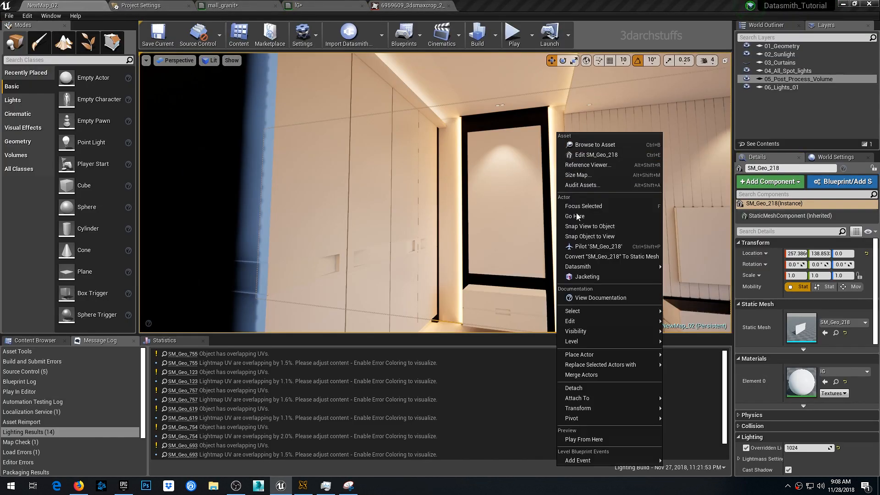
{"action": "mouse_move", "coordinate": [593, 310]}
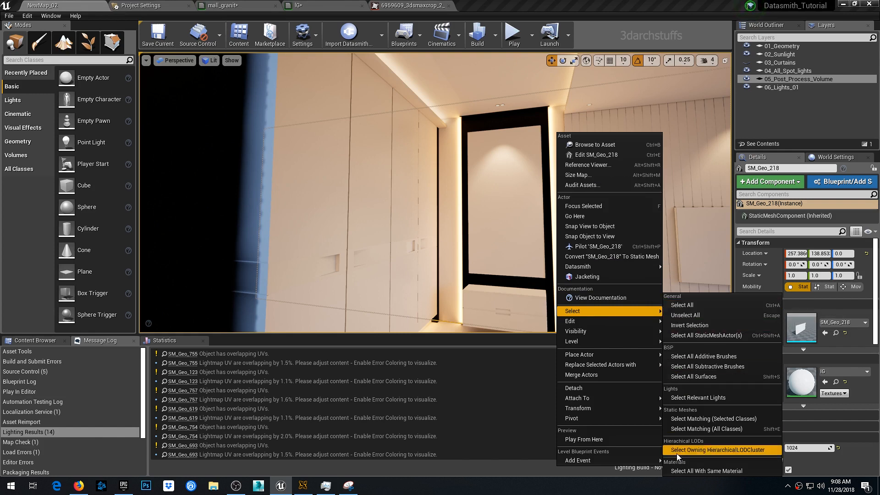
{"action": "left_click", "coordinate": [726, 472]}
{"action": "key", "text": "f"}
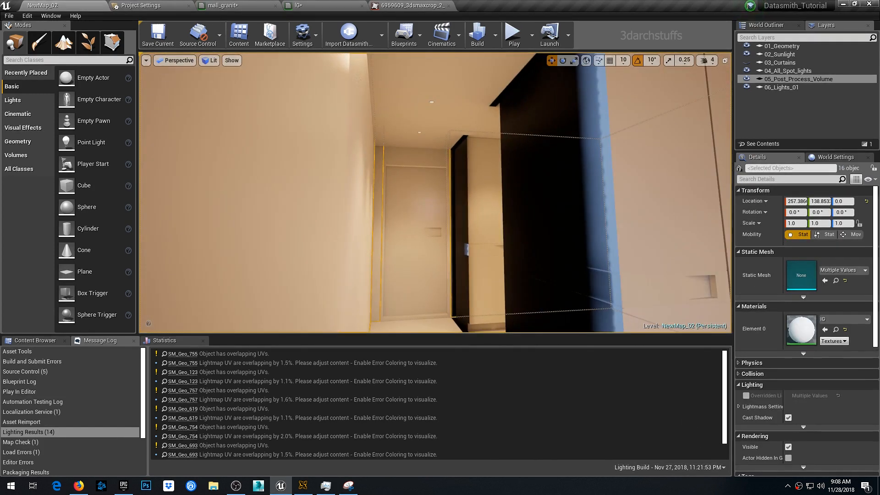
{"action": "key", "text": "h"}
Open the hallway door's wood3_1 material, connect its Texture Sample to Base Color and apply the change
{"action": "middle_click_drag", "start_coordinate": [471, 207], "coordinate": [517, 216]}
{"action": "left_click", "coordinate": [346, 190]}
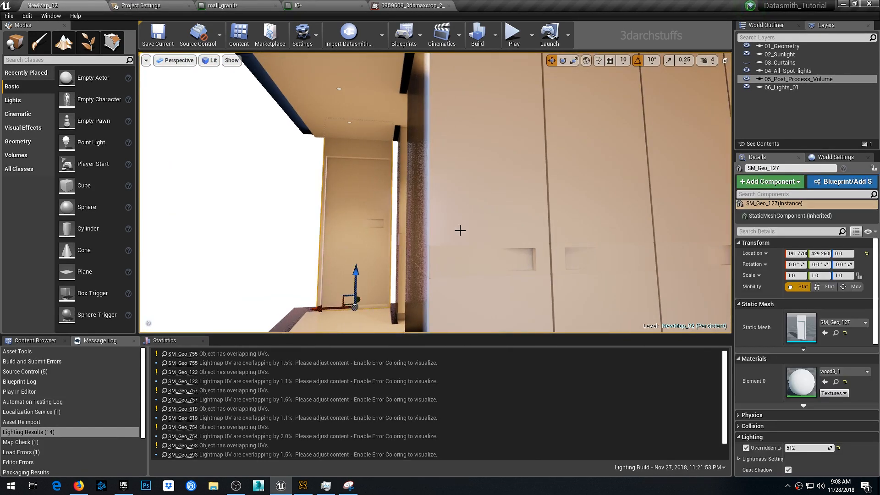
{"action": "double_click", "coordinate": [801, 381]}
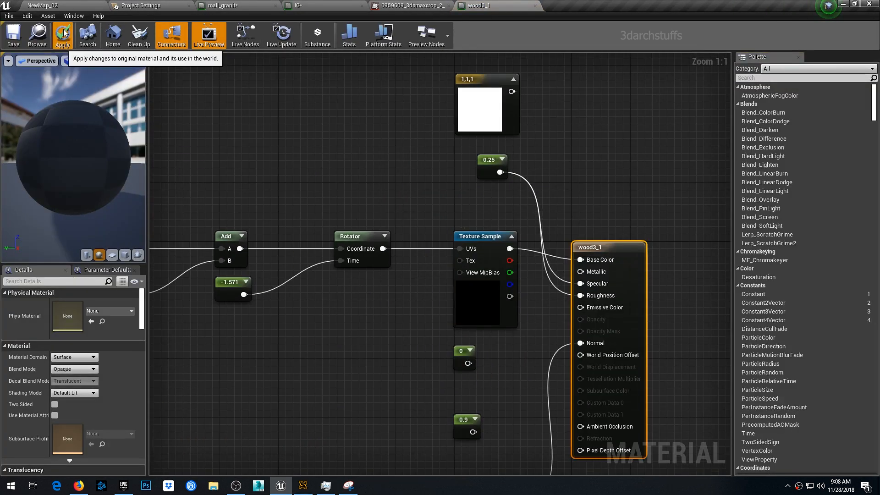
{"action": "left_click", "coordinate": [63, 34]}
{"action": "left_click", "coordinate": [46, 5]}
Select all objects in the level that use the wood3_1 material and hide them
{"action": "right_click", "coordinate": [355, 143]}
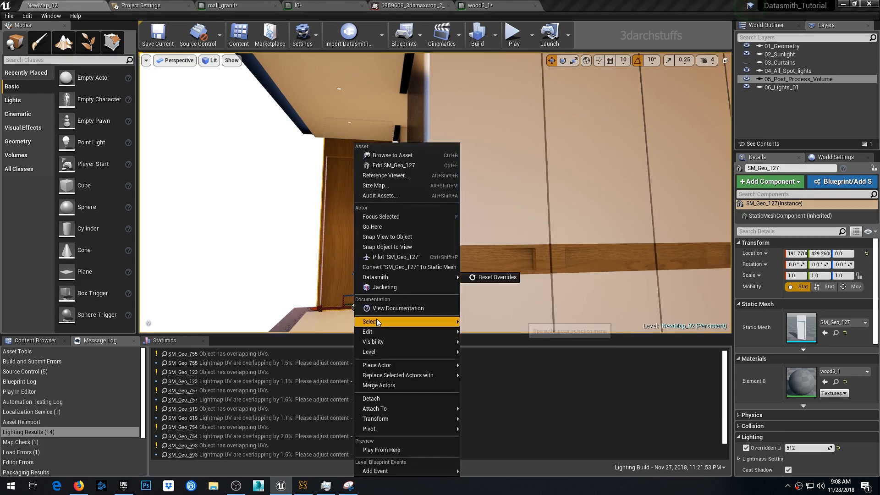
{"action": "mouse_move", "coordinate": [377, 322]}
{"action": "left_click", "coordinate": [503, 471]}
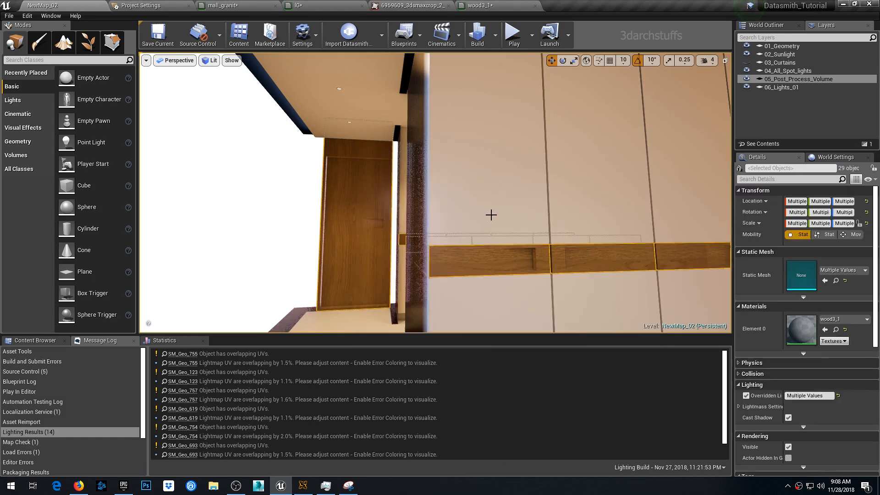
{"action": "right_click_drag", "start_coordinate": [491, 215], "coordinate": [527, 228]}
{"action": "key", "text": "Delete"}
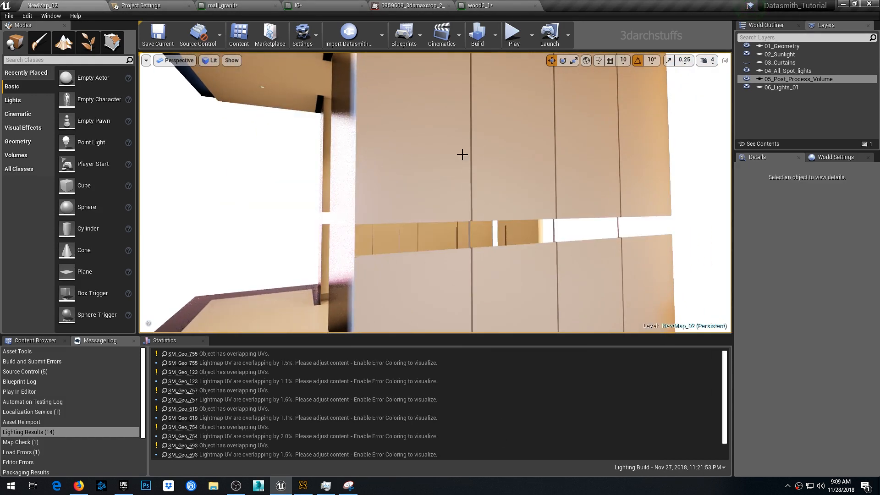
Open the wardrobe panels' two top_color materials, connect each Texture Sample to Base Color and apply the changes
{"action": "left_click", "coordinate": [462, 154]}
{"action": "double_click", "coordinate": [802, 378]}
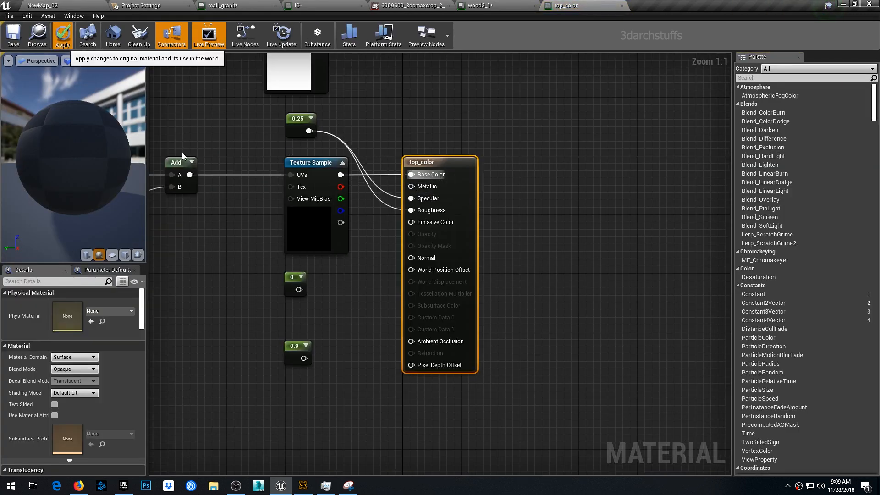
{"action": "left_click", "coordinate": [62, 34]}
{"action": "left_click", "coordinate": [86, 5]}
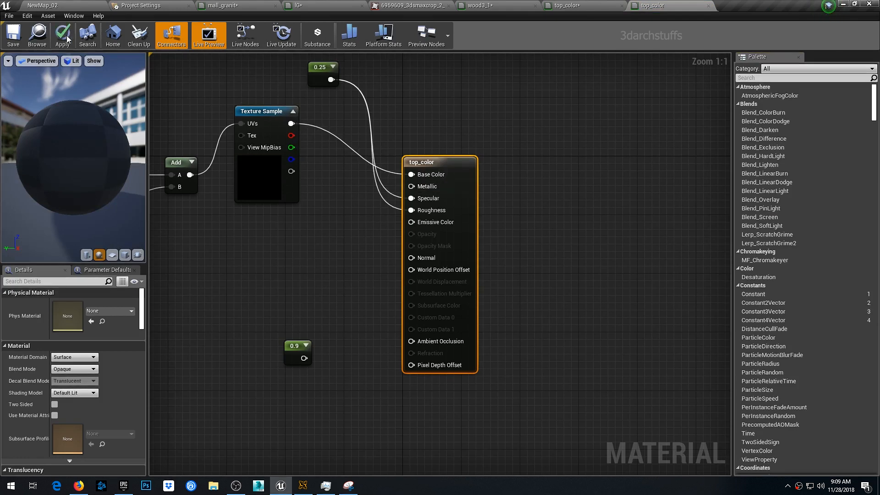
{"action": "left_click", "coordinate": [62, 34]}
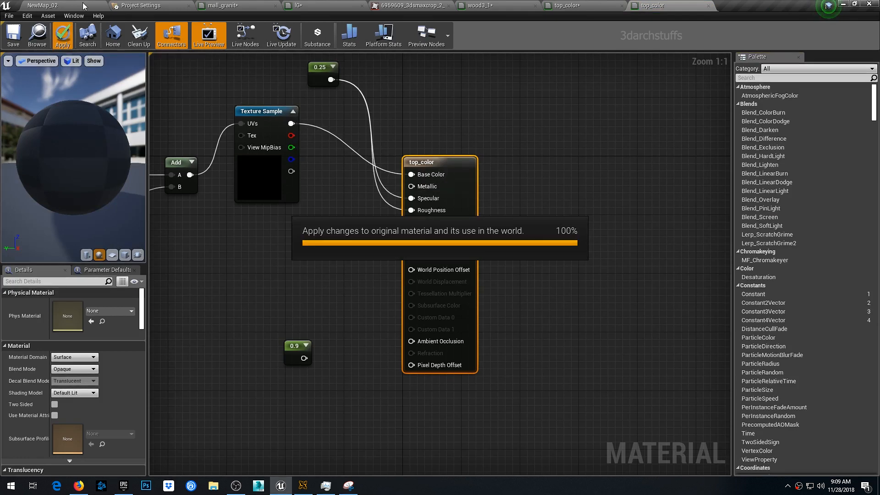
{"action": "left_click", "coordinate": [84, 6]}
Select all objects in the level that use the top_color material and hide them
{"action": "right_click", "coordinate": [428, 198]}
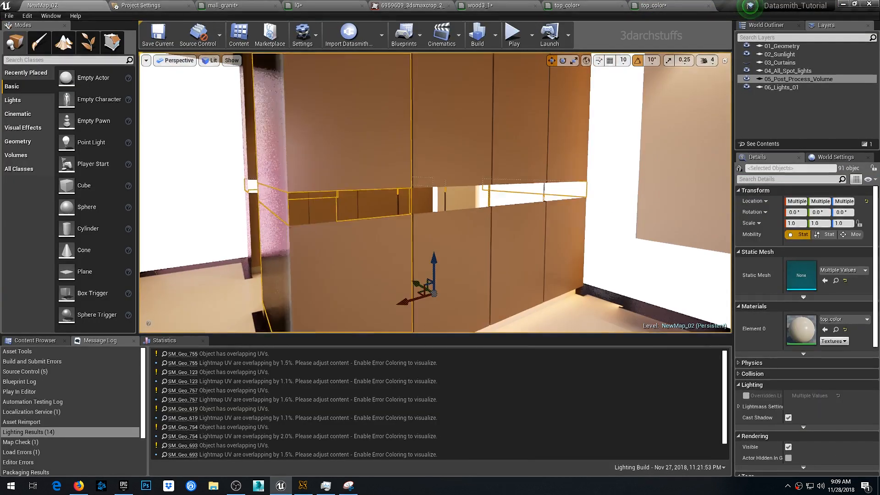
{"action": "right_click", "coordinate": [468, 143]}
{"action": "mouse_move", "coordinate": [484, 321]}
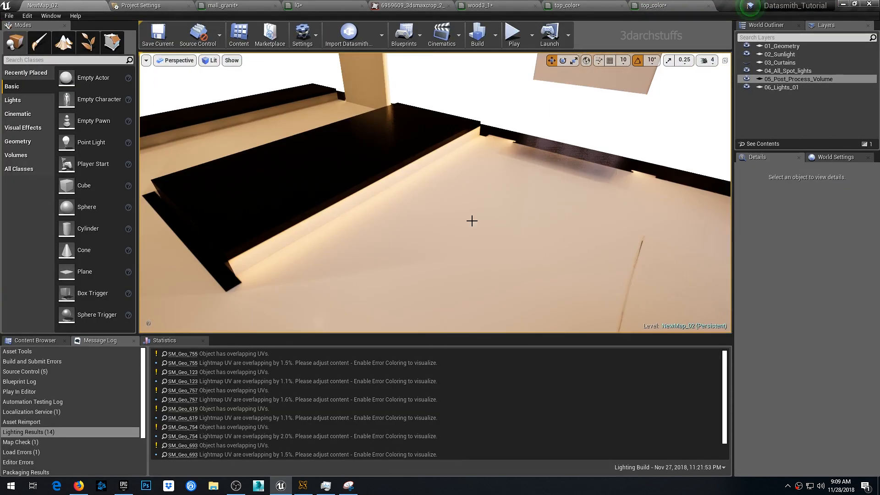
Connect and apply the Texture Sample as Base Color in the floor's yellow_marble material, and hide all objects that use it
{"action": "left_click", "coordinate": [471, 220]}
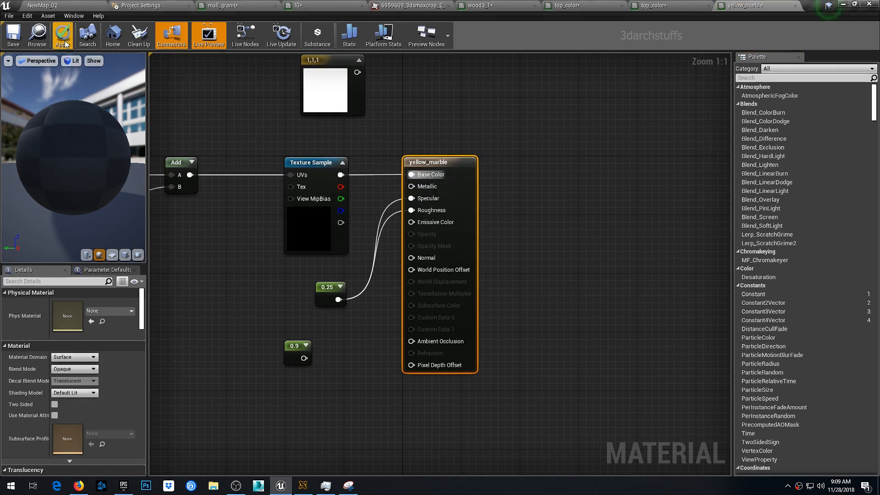
{"action": "left_click", "coordinate": [63, 37]}
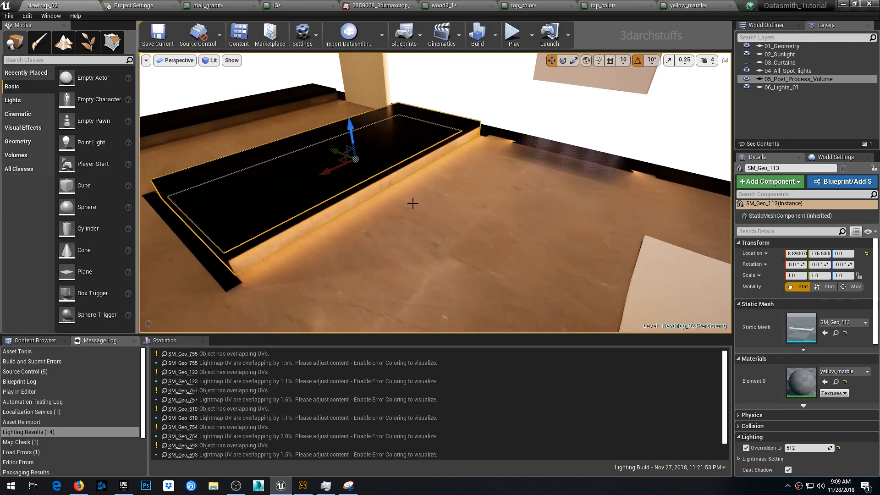
{"action": "right_click", "coordinate": [391, 183]}
{"action": "mouse_move", "coordinate": [415, 321]}
{"action": "left_click", "coordinate": [546, 472]}
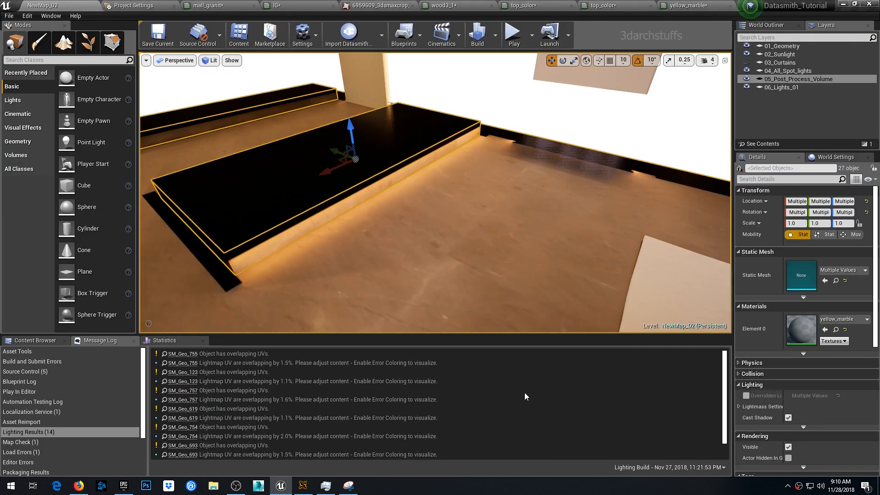
{"action": "right_click_drag", "start_coordinate": [486, 242], "coordinate": [508, 253]}
{"action": "key", "text": "h"}
Check the narrow panel's Mirror material, and delete that panel and the wide wall panel beside it from the level
{"action": "right_click_drag", "start_coordinate": [465, 215], "coordinate": [457, 202]}
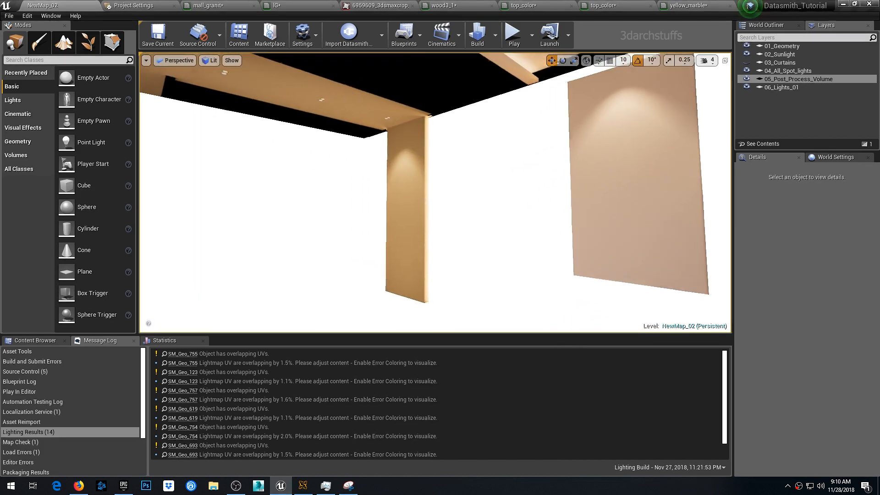
{"action": "left_click", "coordinate": [403, 163]}
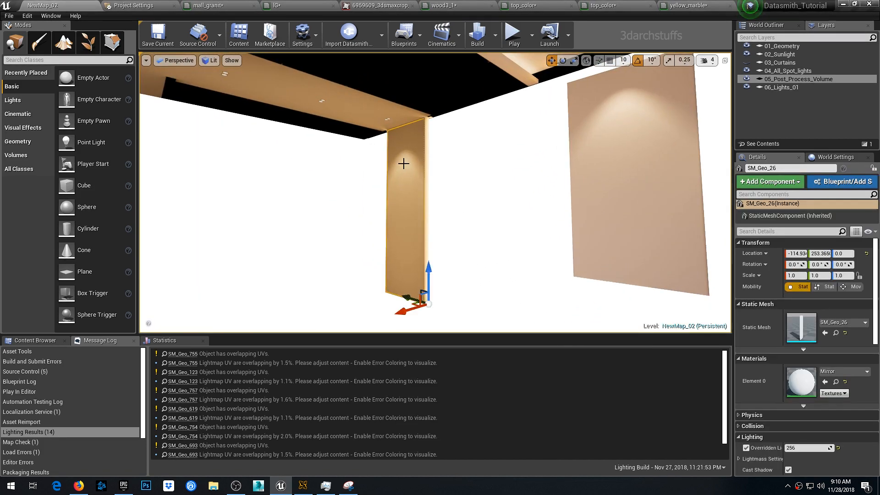
{"action": "double_click", "coordinate": [801, 381]}
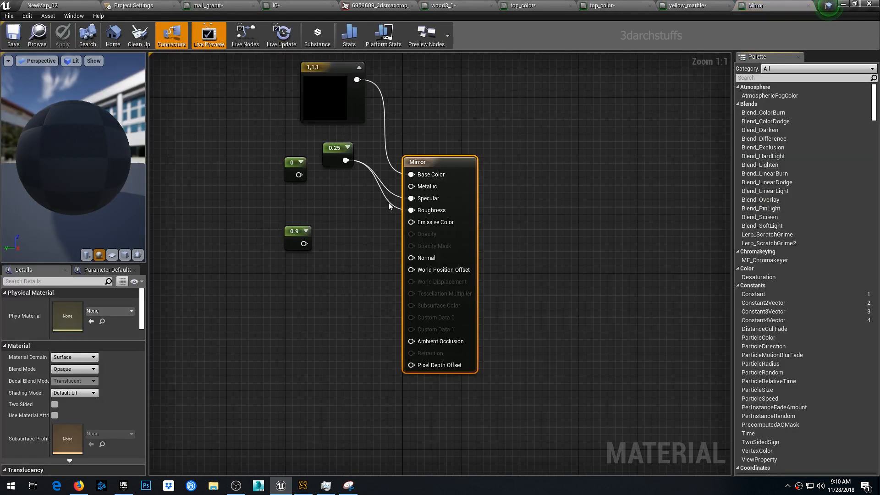
{"action": "left_click", "coordinate": [76, 10]}
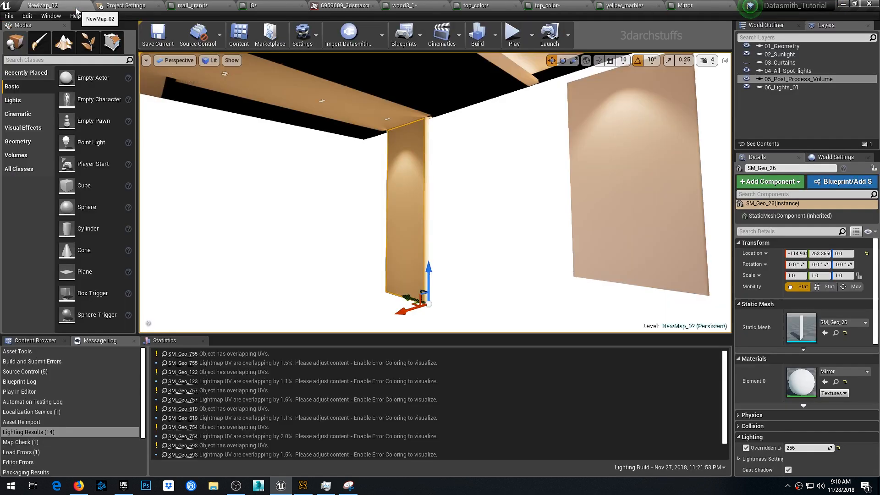
{"action": "right_click_drag", "start_coordinate": [283, 164], "coordinate": [306, 166]}
{"action": "key", "text": "Delete"}
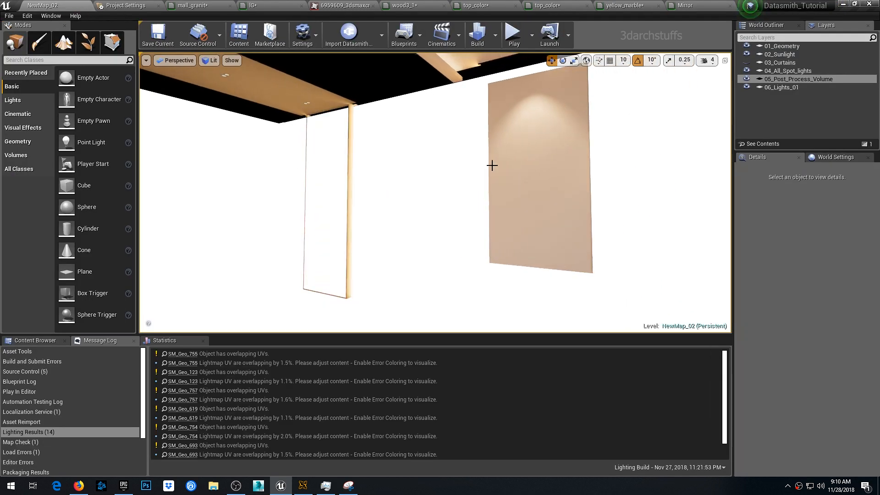
{"action": "left_click", "coordinate": [514, 155]}
{"action": "key", "text": "Delete"}
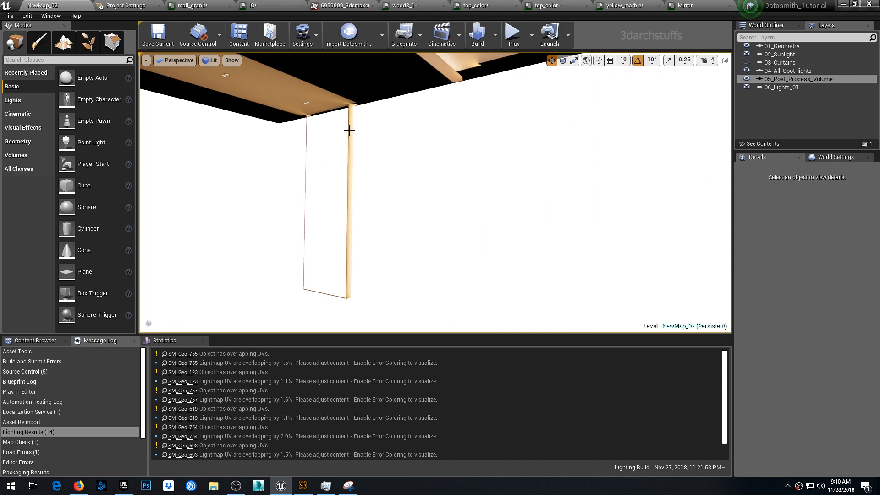
Open the thin frame's CHROME_SS material and connect the grey 0.0863 constant to Base Color and the 0 constant to Metallic
{"action": "left_click", "coordinate": [402, 175]}
{"action": "scroll", "coordinate": [402, 174], "scroll_direction": "up", "scroll_amount": 5}
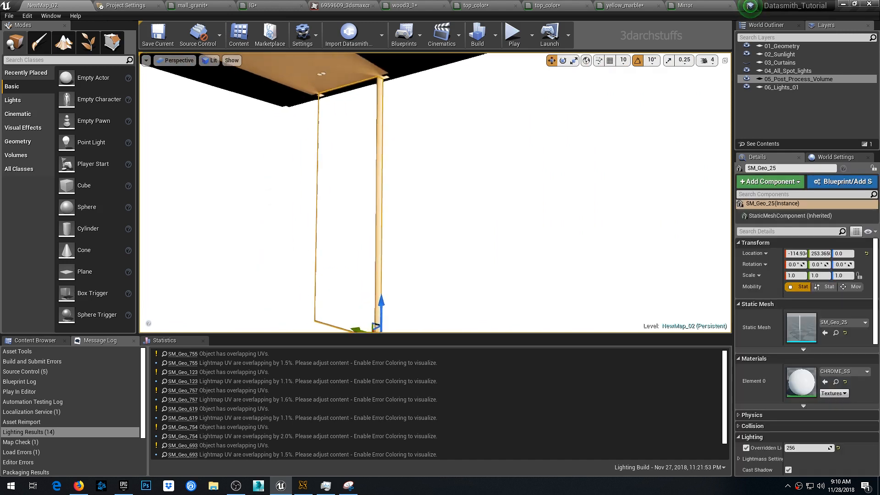
{"action": "right_click_drag", "start_coordinate": [465, 158], "coordinate": [464, 158]}
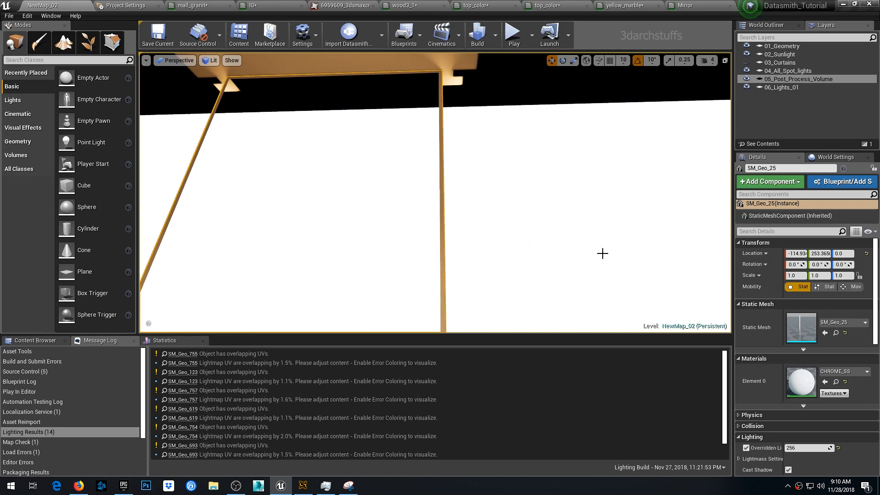
{"action": "double_click", "coordinate": [801, 381]}
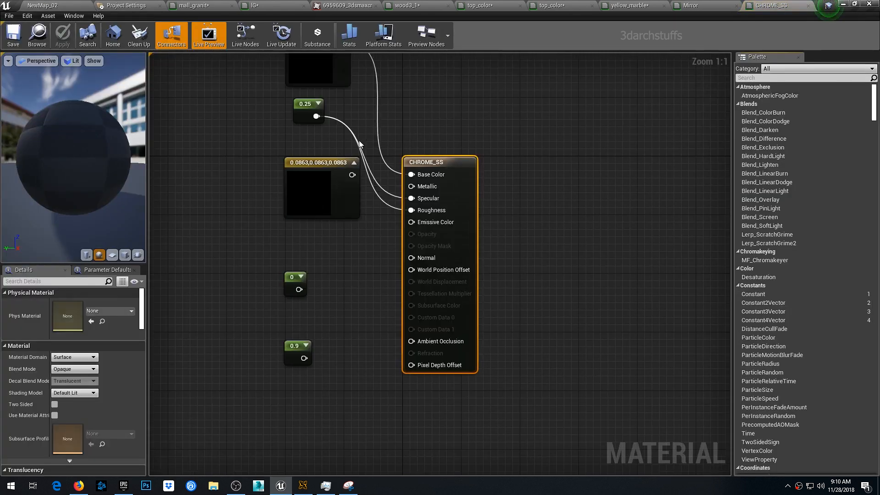
{"action": "right_click_drag", "start_coordinate": [427, 114], "coordinate": [431, 247]}
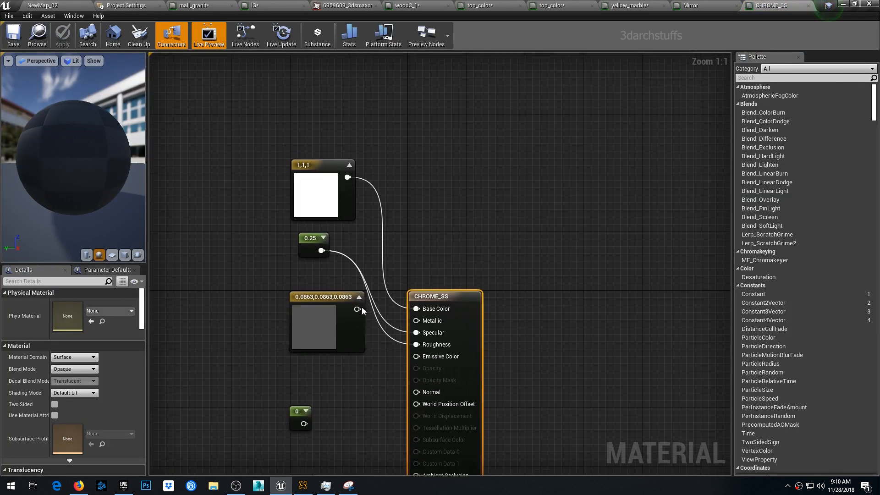
{"action": "left_click_drag", "start_coordinate": [357, 309], "coordinate": [405, 321]}
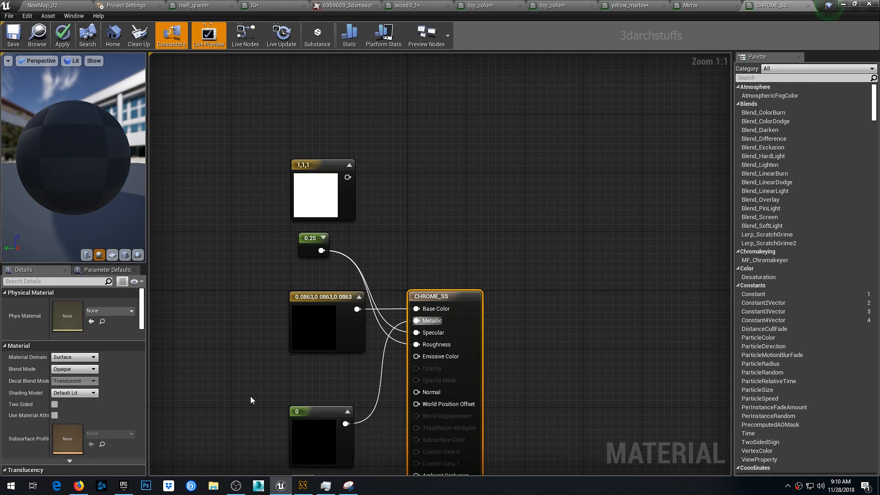
Set CHROME_SS's Metallic constant to 1 and its Base Color constant to 0.625,0.625,0.625, and apply the changes
{"action": "left_click", "coordinate": [300, 411]}
{"action": "left_click_drag", "start_coordinate": [310, 237], "coordinate": [308, 370]}
{"action": "double_click", "coordinate": [322, 324]}
{"action": "left_click", "coordinate": [464, 452]}
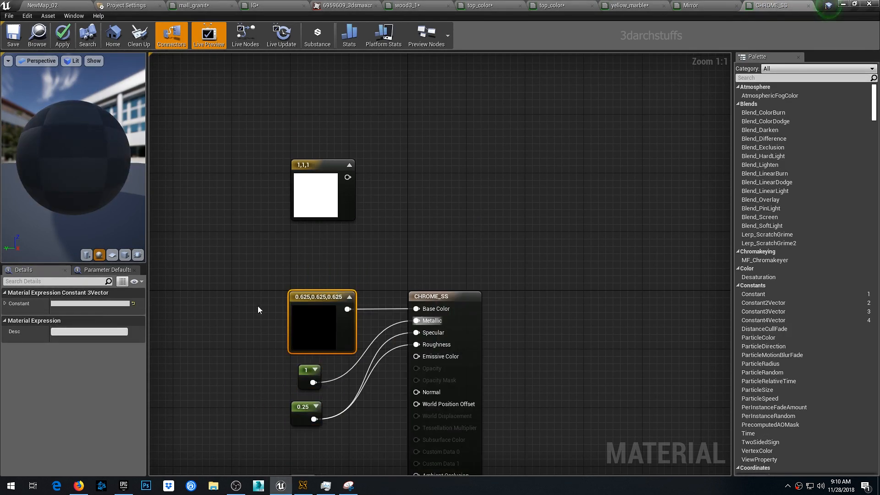
{"action": "right_click_drag", "start_coordinate": [257, 306], "coordinate": [287, 153]}
{"action": "left_click", "coordinate": [62, 36]}
{"action": "left_click", "coordinate": [69, 7]}
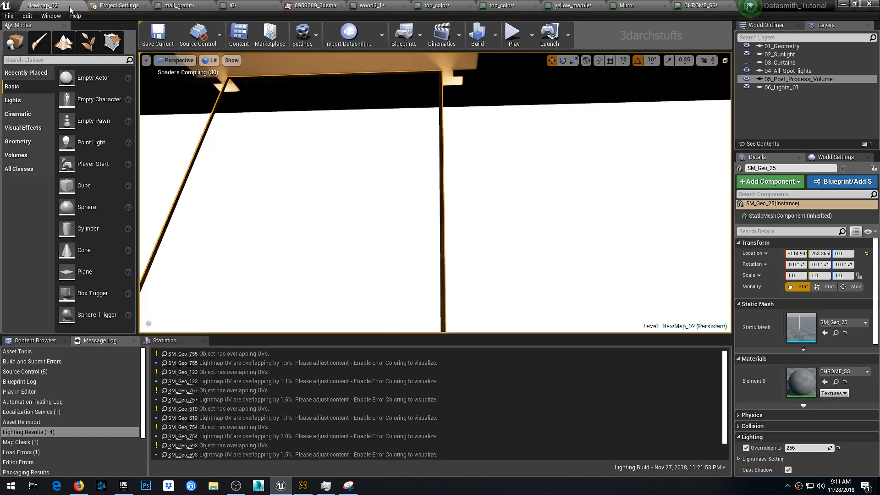
Select all objects in the level that use the CHROME_SS material and hide them
{"action": "right_click", "coordinate": [435, 135]}
{"action": "mouse_move", "coordinate": [483, 315]}
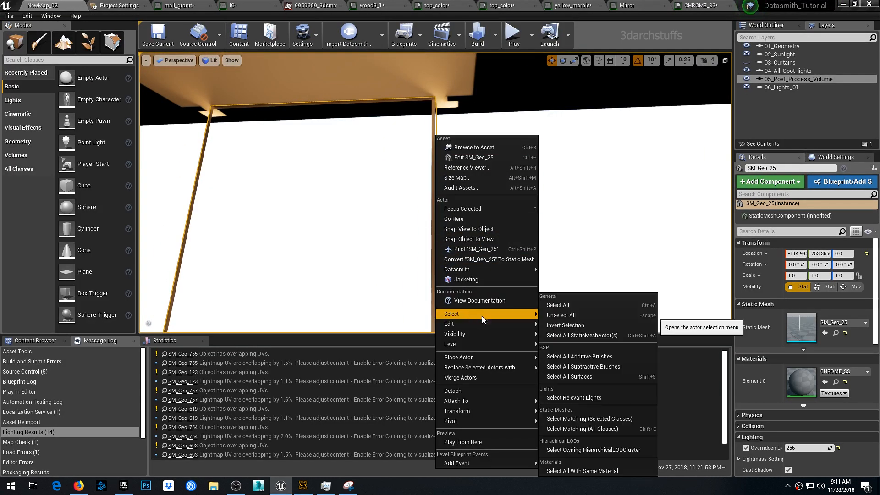
{"action": "left_click", "coordinate": [577, 472]}
{"action": "right_click_drag", "start_coordinate": [527, 229], "coordinate": [545, 226]}
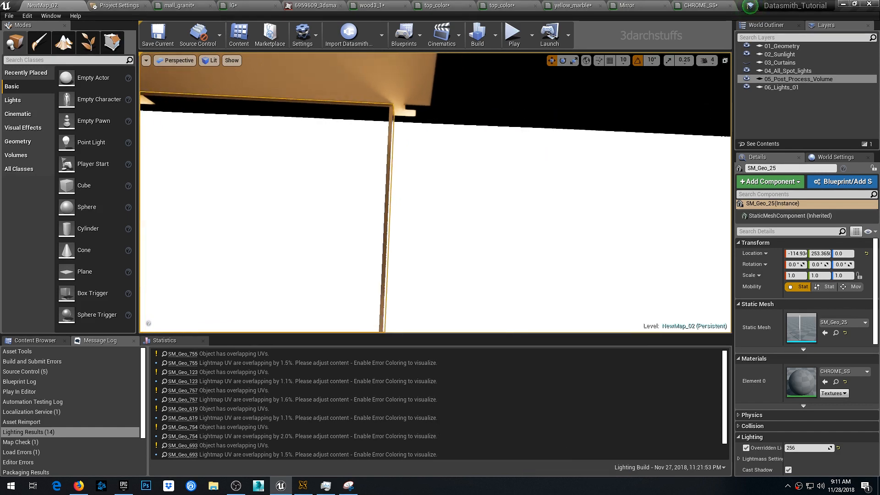
{"action": "key", "text": "h"}
Check the ceiling's IntPaintMatte_Papyrus_White material and hide all objects in the level that use it
{"action": "left_click", "coordinate": [361, 89]}
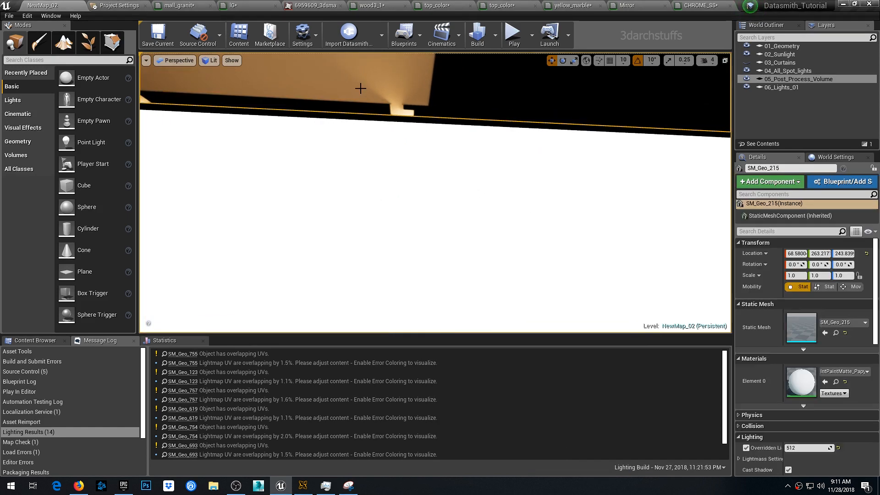
{"action": "double_click", "coordinate": [801, 381]}
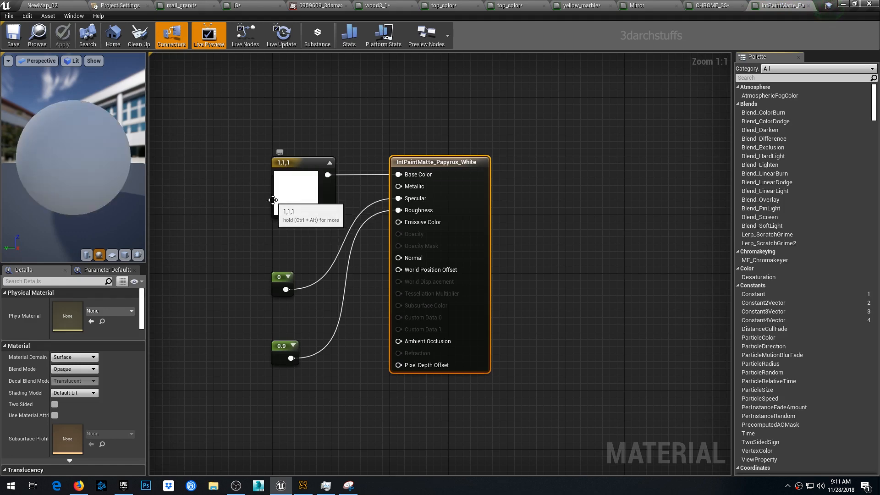
{"action": "left_click", "coordinate": [64, 6]}
{"action": "right_click", "coordinate": [347, 80]}
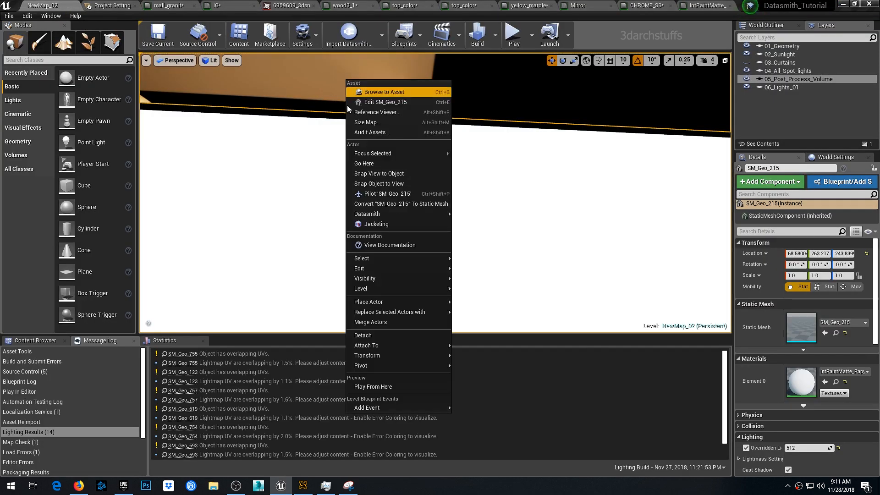
{"action": "mouse_move", "coordinate": [377, 258]}
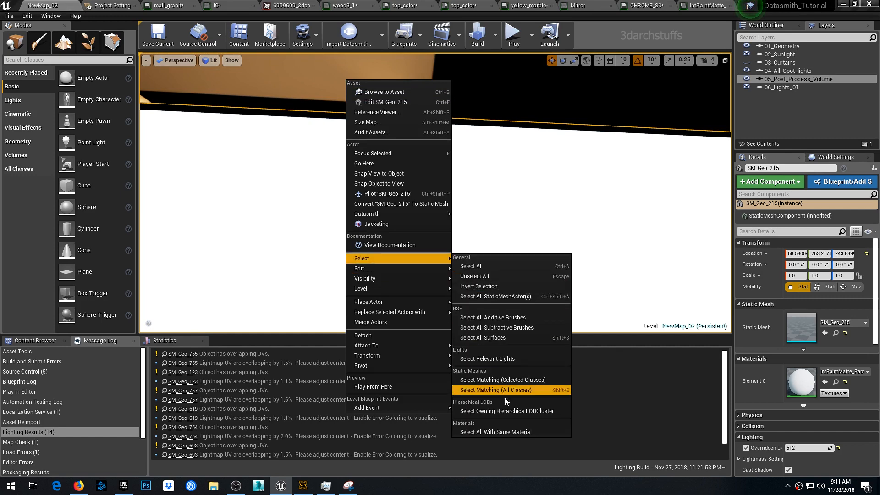
{"action": "left_click", "coordinate": [508, 431]}
{"action": "right_click_drag", "start_coordinate": [458, 233], "coordinate": [438, 216]}
{"action": "key", "text": "h"}
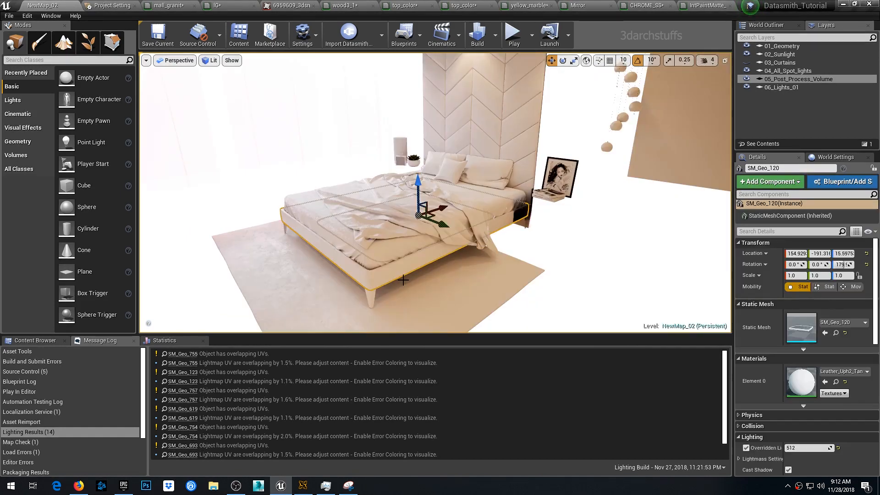
Open the rug's Carpet material, connect the Multiply output to Base Color, move the 0.25 constant below Multiply and apply the changes
{"action": "left_click", "coordinate": [426, 285]}
{"action": "double_click", "coordinate": [805, 386]}
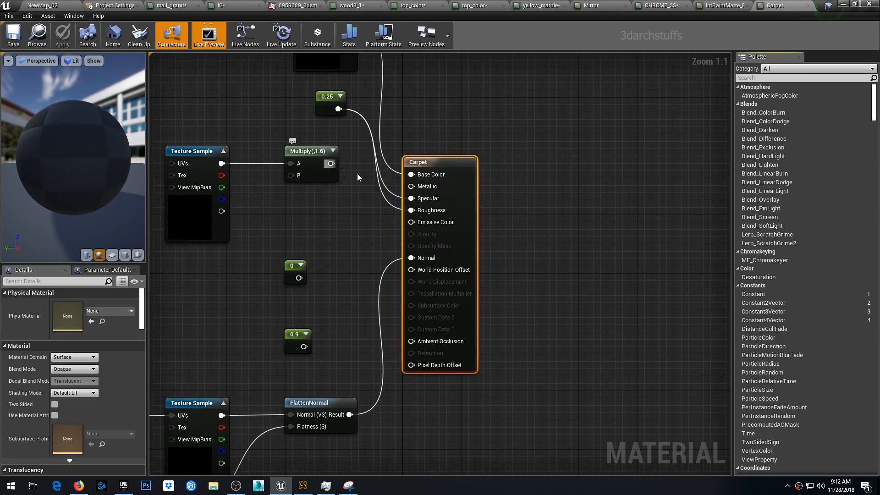
{"action": "left_click_drag", "start_coordinate": [330, 163], "coordinate": [412, 175]}
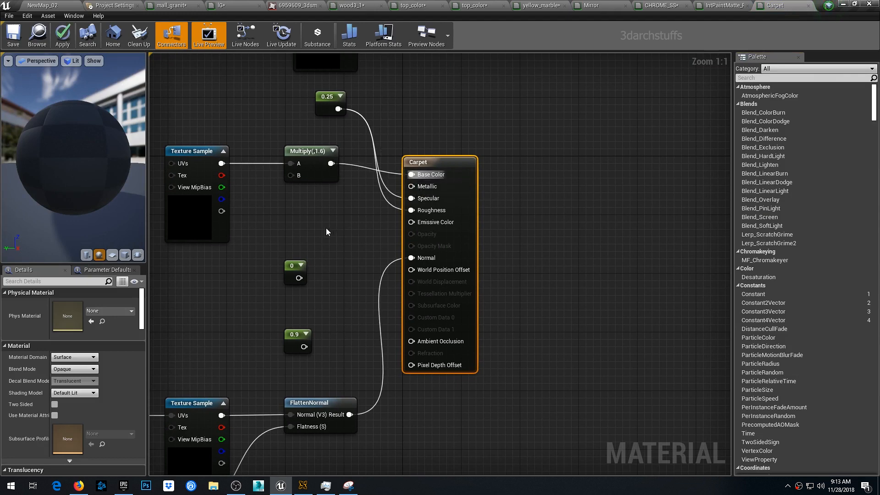
{"action": "right_click_drag", "start_coordinate": [326, 232], "coordinate": [456, 261]}
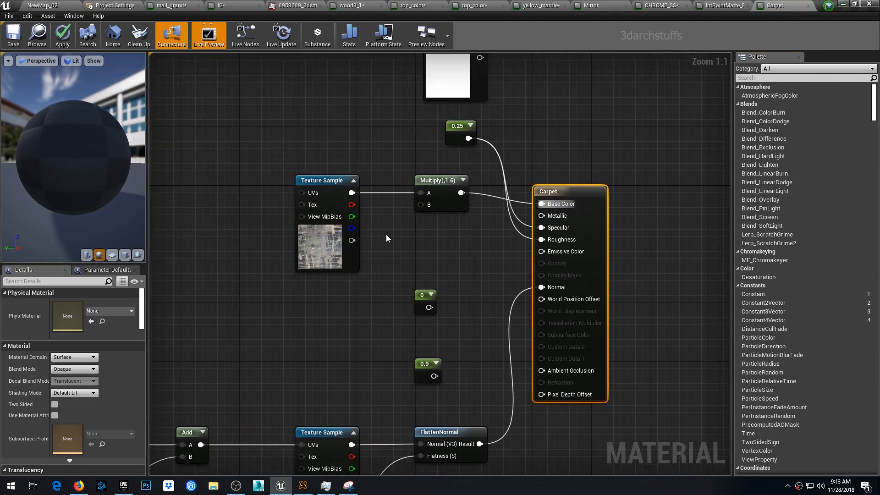
{"action": "left_click", "coordinate": [64, 40]}
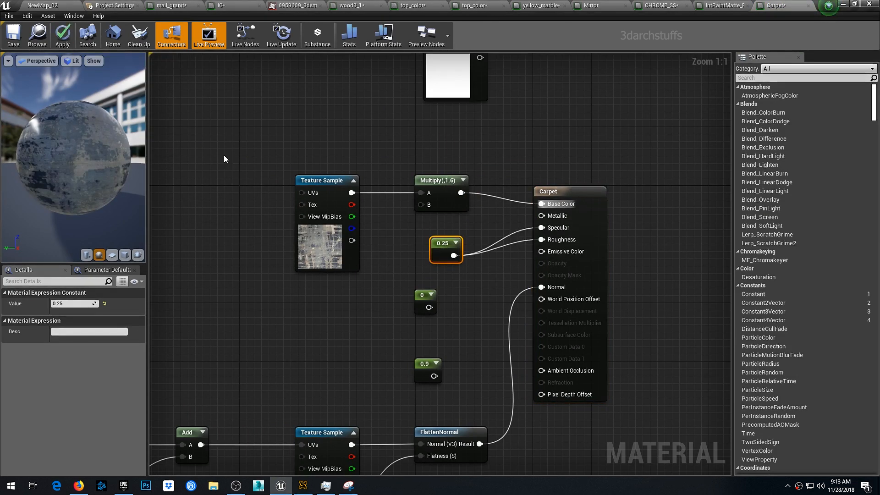
{"action": "left_click", "coordinate": [62, 37]}
{"action": "left_click", "coordinate": [61, 7]}
Hide the carpet beneath the bed
{"action": "right_click_drag", "start_coordinate": [435, 257], "coordinate": [472, 280]}
{"action": "right_click", "coordinate": [428, 292]}
{"action": "key", "text": "h"}
Open the bed frame's Leather_Uph2_Tan material, connect the Power output to Base Color and apply the change
{"action": "left_click", "coordinate": [381, 213]}
{"action": "double_click", "coordinate": [802, 382]}
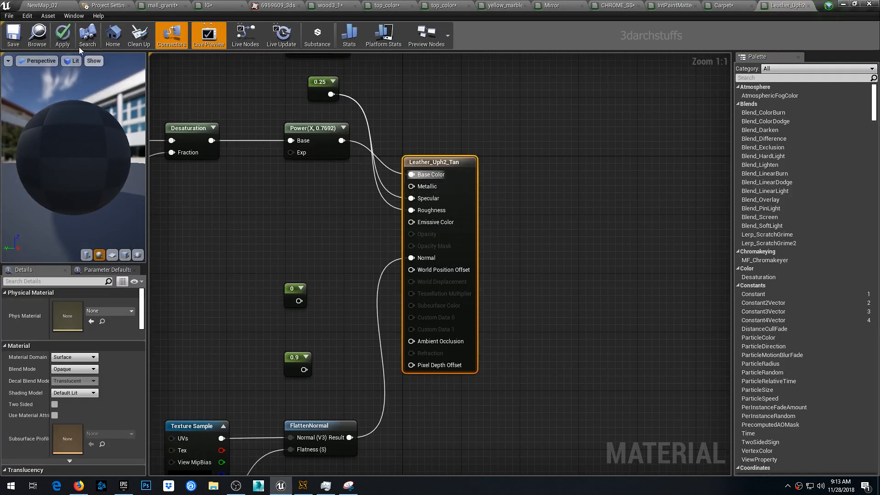
{"action": "left_click", "coordinate": [62, 38]}
{"action": "left_click", "coordinate": [61, 8]}
Open the bed legs' AM134_02_black_plastic material, connect the 0.00784 colour constant to Base Color and apply the change
{"action": "left_click", "coordinate": [328, 250]}
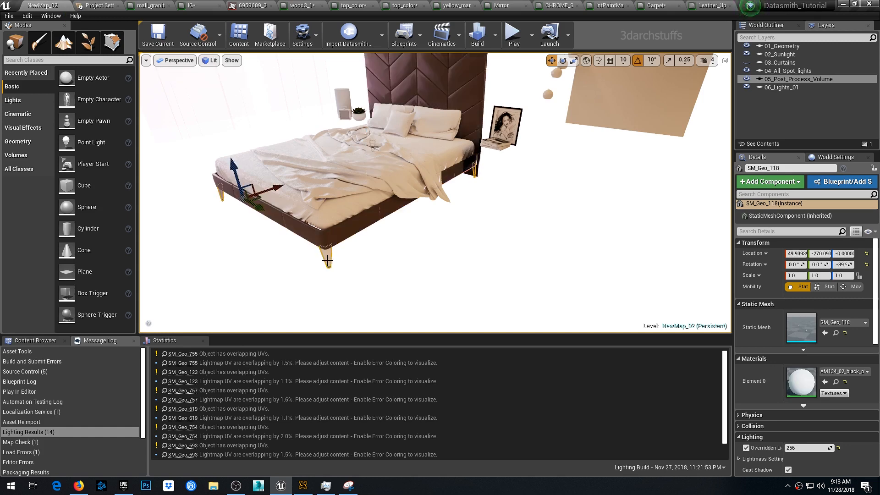
{"action": "double_click", "coordinate": [801, 384]}
{"action": "left_click_drag", "start_coordinate": [356, 174], "coordinate": [405, 175]}
{"action": "left_click", "coordinate": [62, 37]}
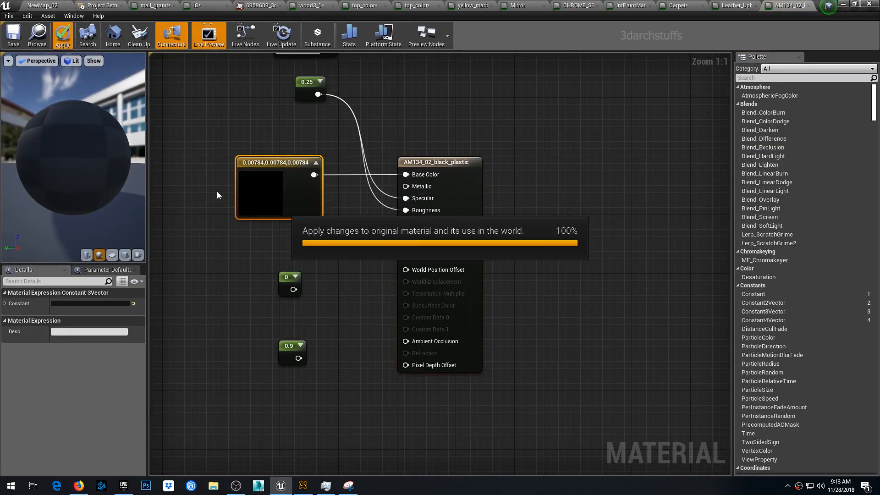
Hide the bed frame and the black plastic bed legs in the NewMap_02 level
{"action": "left_click", "coordinate": [43, 5]}
{"action": "right_click", "coordinate": [351, 144]}
{"action": "mouse_move", "coordinate": [369, 327]}
{"action": "left_click", "coordinate": [495, 374]}
{"action": "key", "text": "h"}
{"action": "right_click", "coordinate": [281, 257]}
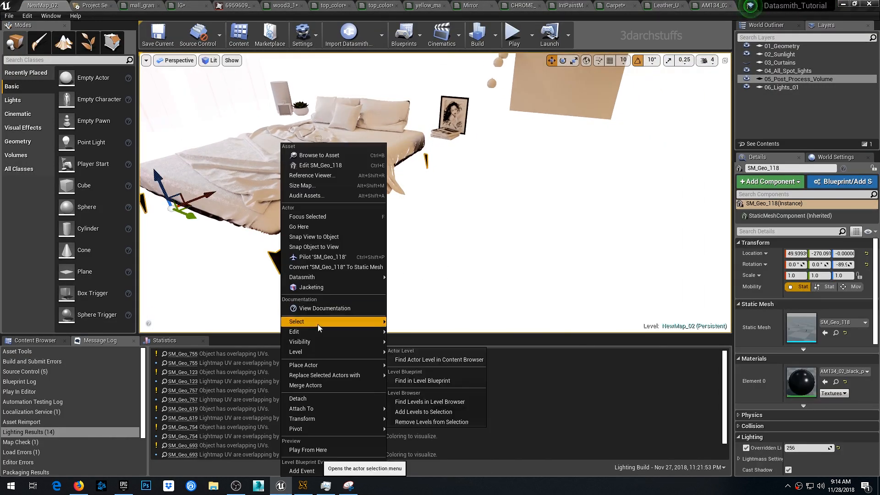
{"action": "mouse_move", "coordinate": [320, 324]}
{"action": "left_click", "coordinate": [427, 374]}
{"action": "key", "text": "h"}
Open the bed cover's Material647 material, connect the Lerp output to Base Color and apply the change
{"action": "left_click", "coordinate": [313, 225]}
{"action": "double_click", "coordinate": [801, 382]}
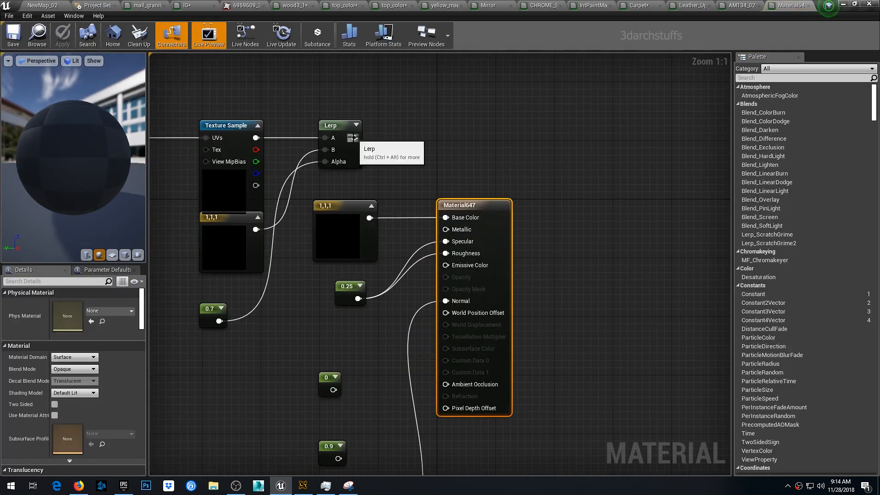
{"action": "left_click", "coordinate": [49, 9]}
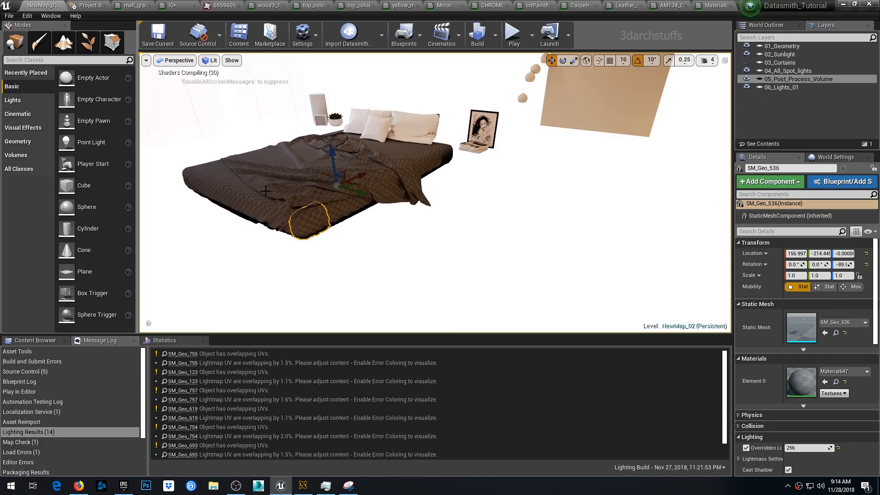
Open the bedside cylinder's Material__84 material, connect the Specular constant to Roughness as well, set its value to 0.15 and apply
{"action": "key", "text": "f"}
{"action": "mouse_move", "coordinate": [423, 211]}
{"action": "right_mouse_down"}
{"action": "mouse_move", "coordinate": [422, 183]}
{"action": "mouse_move", "coordinate": [403, 229]}
{"action": "mouse_move", "coordinate": [423, 211]}
{"action": "right_mouse_up"}
{"action": "right_click", "coordinate": [422, 211]}
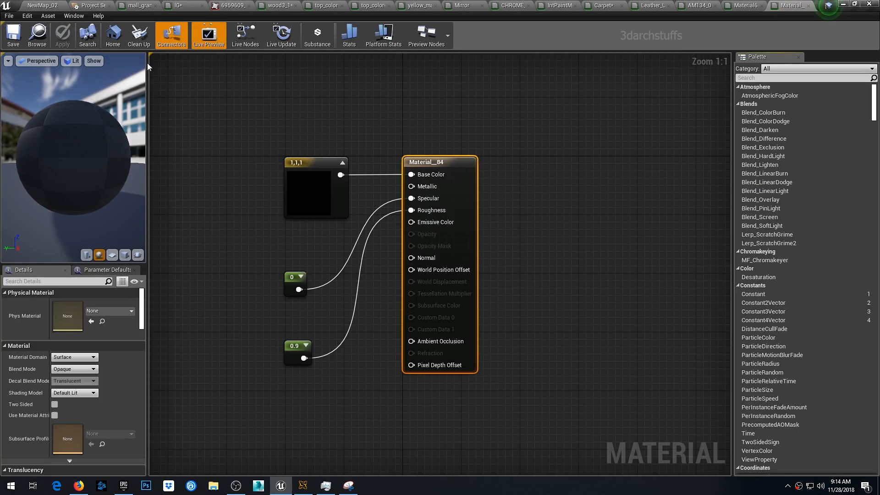
{"action": "left_click_drag", "start_coordinate": [299, 289], "coordinate": [411, 211]}
{"action": "left_click", "coordinate": [291, 278]}
{"action": "left_click", "coordinate": [71, 303]}
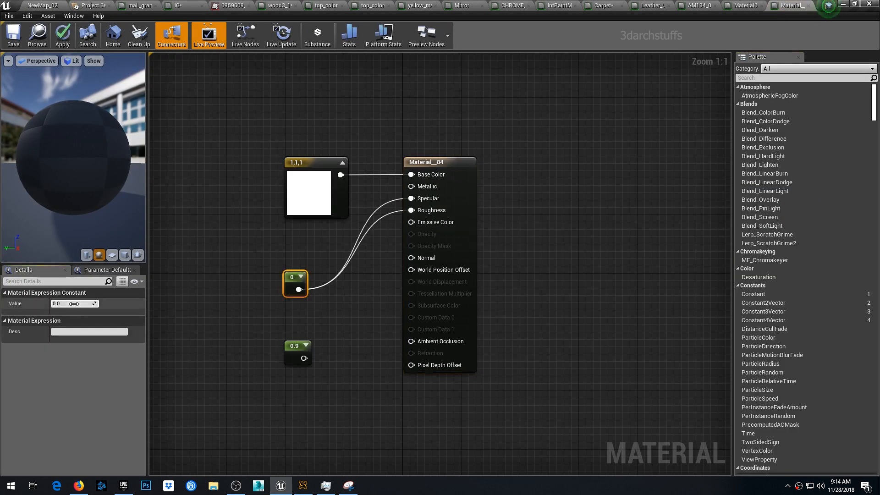
{"action": "type", "text": "0.15"}
{"action": "key", "text": "Return"}
{"action": "left_click", "coordinate": [63, 36]}
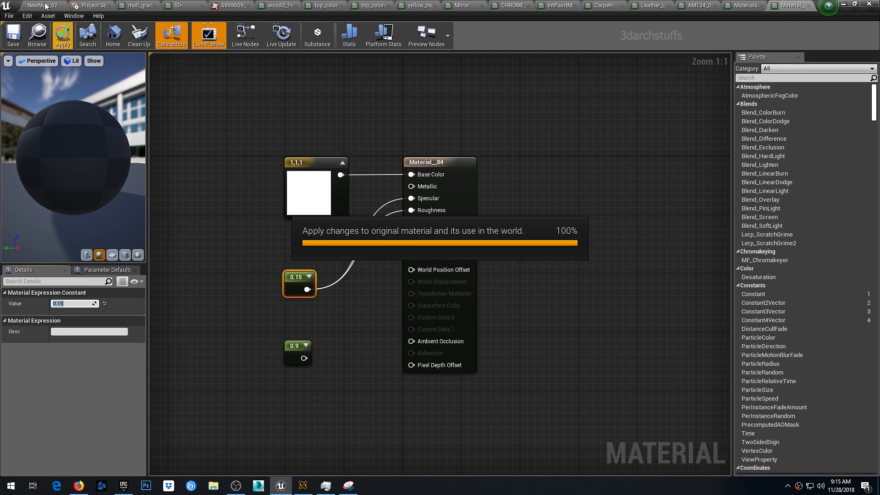
Select all objects sharing the bedside cylinder's Material__84 material and hide them
{"action": "left_click", "coordinate": [45, 5]}
{"action": "right_click", "coordinate": [450, 210]}
{"action": "mouse_move", "coordinate": [504, 321]}
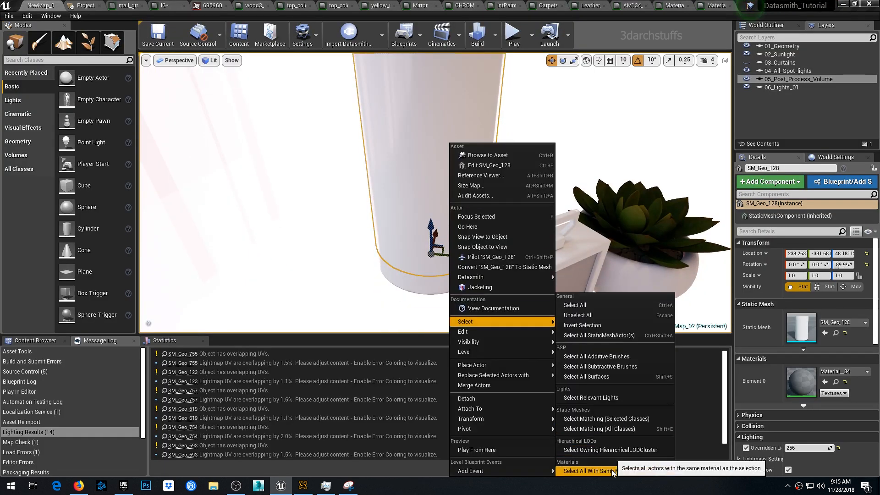
{"action": "left_click", "coordinate": [611, 471]}
{"action": "right_click_drag", "start_coordinate": [522, 224], "coordinate": [564, 247]}
{"action": "key", "text": "h"}
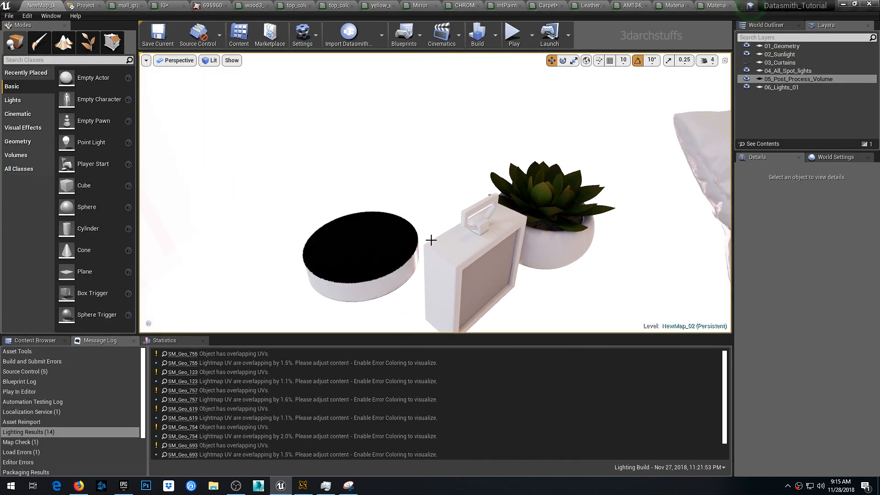
Open the round container's xrom material, connect the 0.022 colour constant to Base Color, move the 0.25 constant below it and apply
{"action": "left_click", "coordinate": [390, 277]}
{"action": "double_click", "coordinate": [801, 382]}
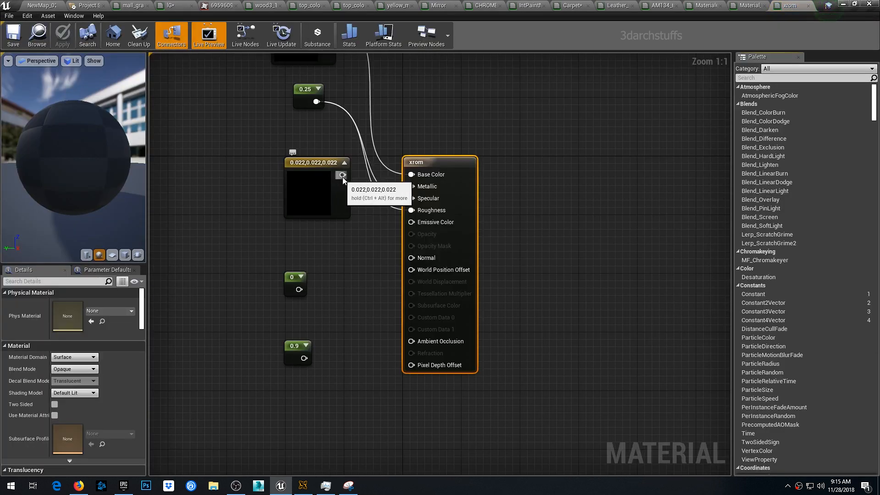
{"action": "left_click_drag", "start_coordinate": [343, 174], "coordinate": [412, 175]}
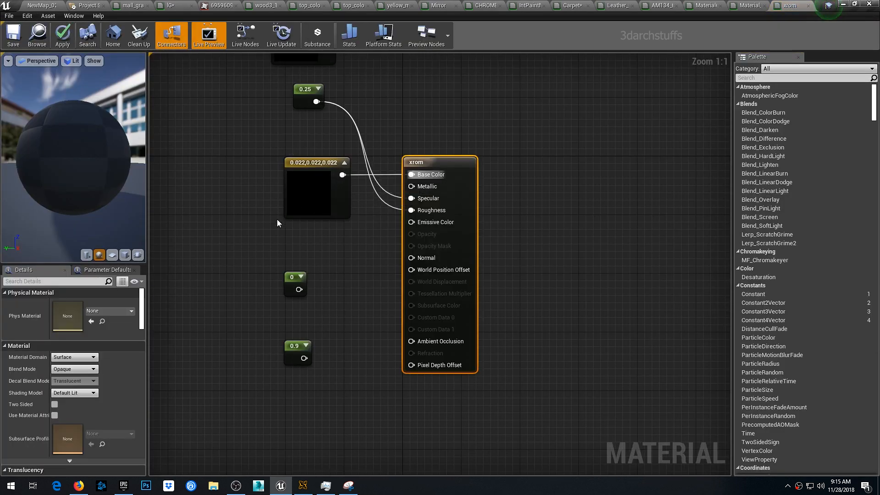
{"action": "left_click_drag", "start_coordinate": [306, 95], "coordinate": [369, 225]}
{"action": "left_click", "coordinate": [63, 36]}
Hide the finished round container beside the square clock
{"action": "left_click", "coordinate": [49, 7]}
{"action": "right_click", "coordinate": [406, 266]}
{"action": "left_click", "coordinate": [459, 321]}
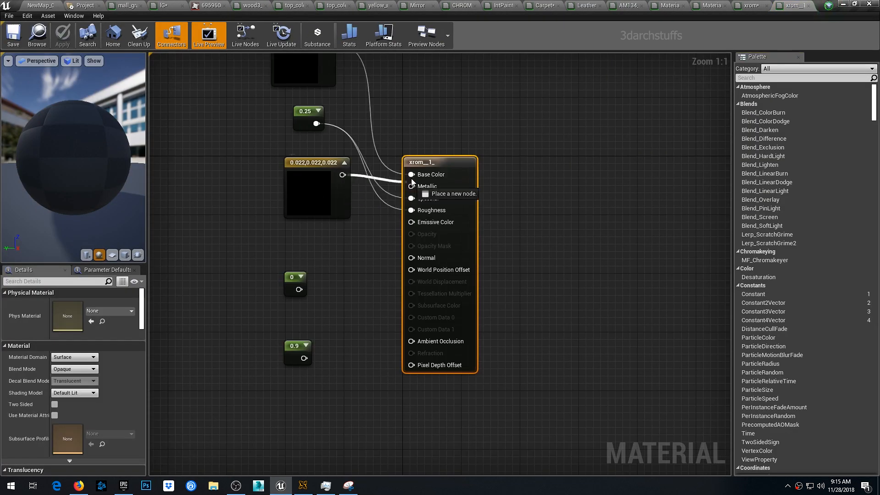
In the square clock's xrom__1_ material, connect the 0.022 colour constant to Base Color, move the 0.25 constant below it and apply
{"action": "left_click_drag", "start_coordinate": [412, 183], "coordinate": [412, 175]}
{"action": "left_click_drag", "start_coordinate": [303, 112], "coordinate": [309, 229]}
{"action": "left_click", "coordinate": [63, 36]}
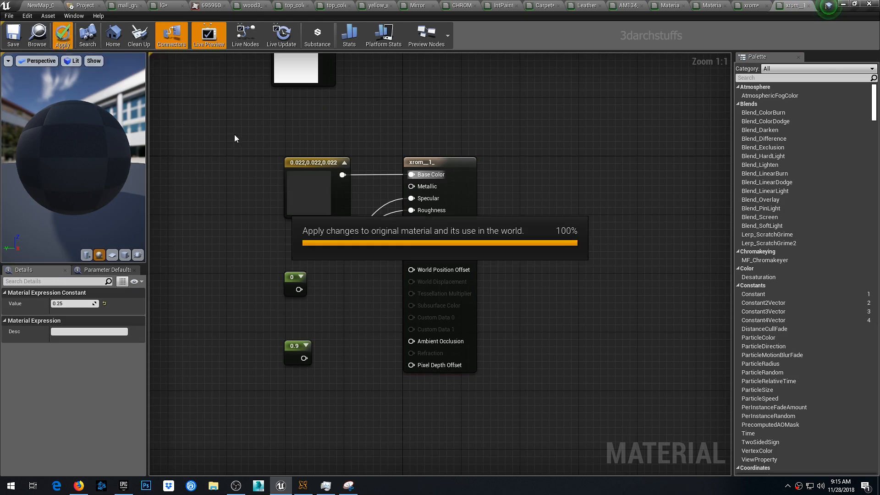
{"action": "left_click", "coordinate": [51, 6]}
{"action": "right_click", "coordinate": [404, 143]}
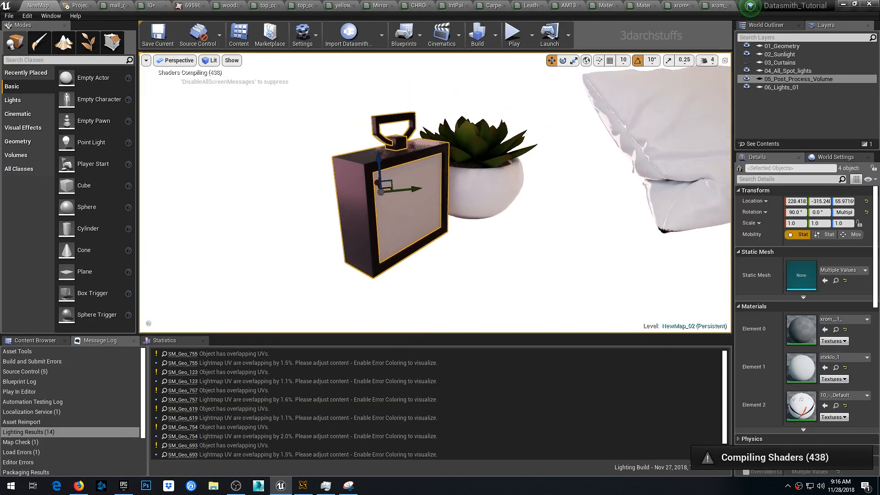
Close the mall_granit material with its changes applied, and save the level and modified materials
{"action": "left_click", "coordinate": [129, 6]}
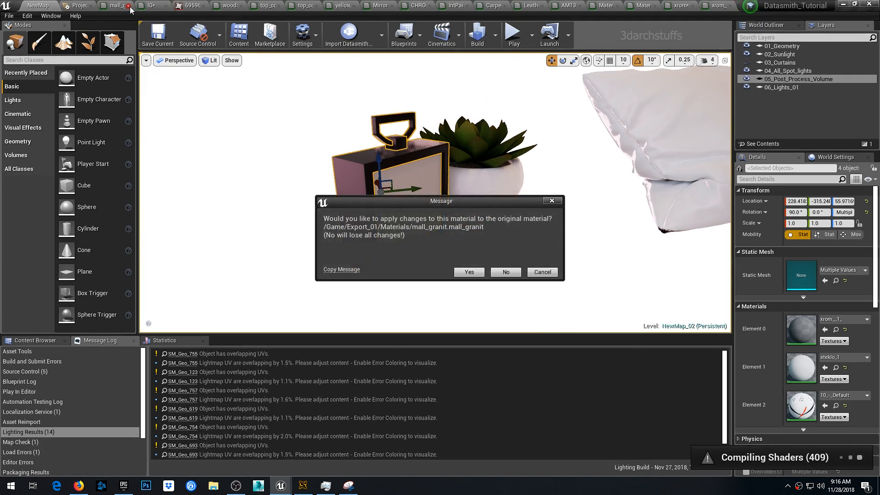
{"action": "left_click", "coordinate": [469, 271]}
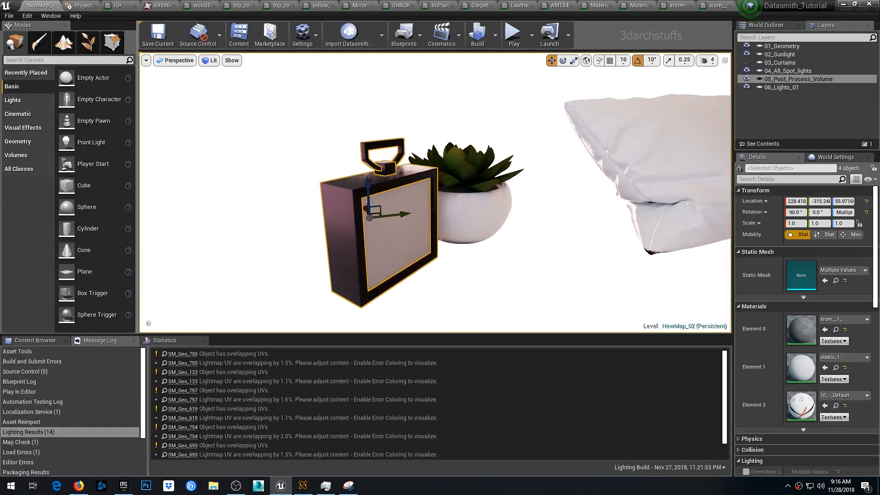
{"action": "key", "text": "ctrl+s"}
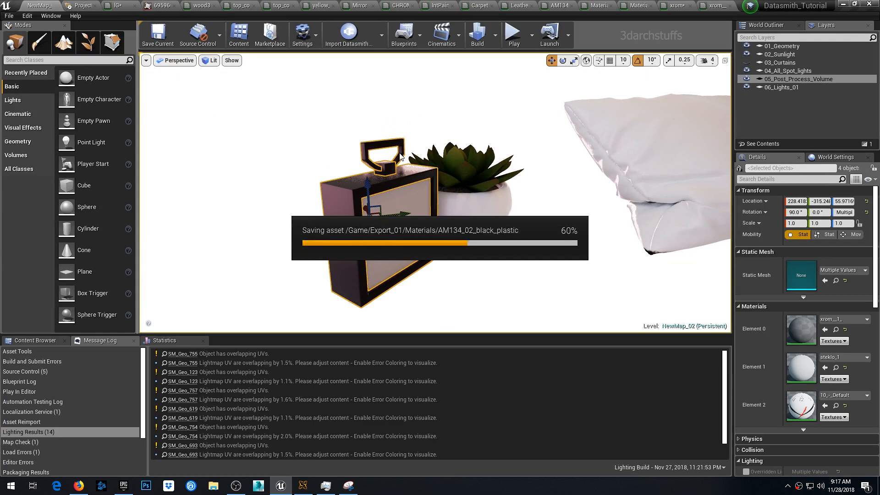
Close the IG material, the texture editor and the wood3_1 material, applying the pending changes to both materials
{"action": "left_click", "coordinate": [119, 7]}
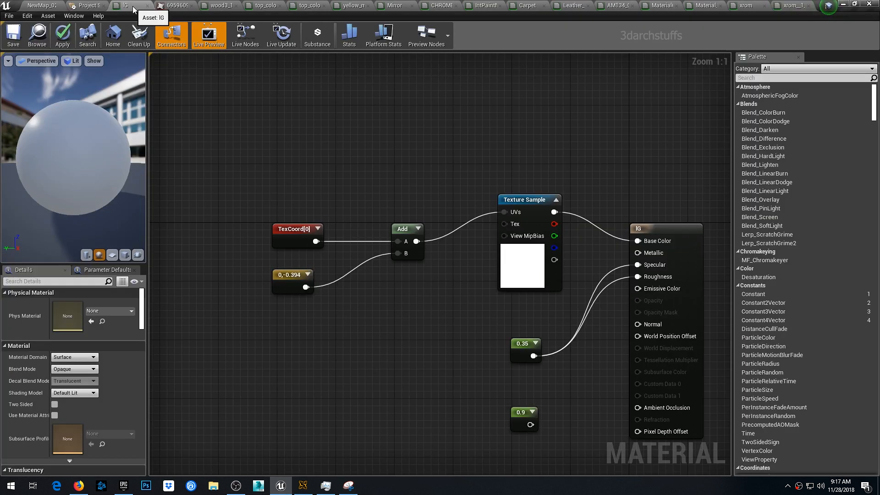
{"action": "left_click", "coordinate": [147, 6]}
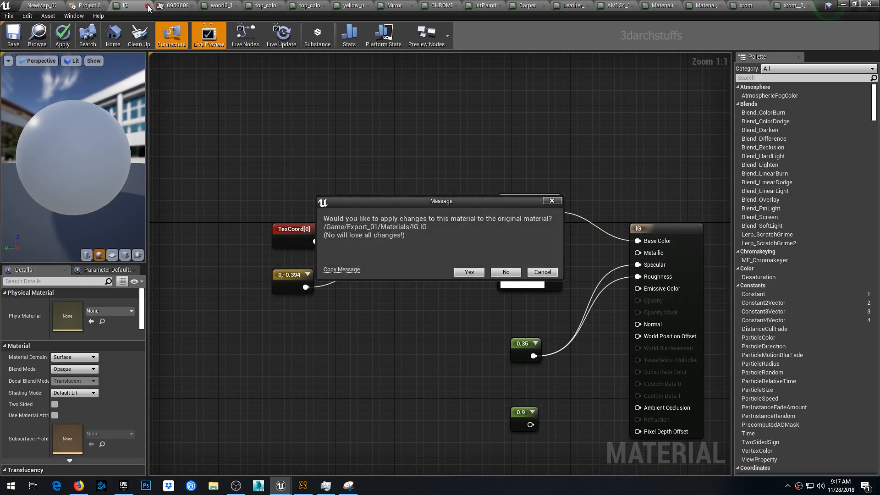
{"action": "left_click", "coordinate": [472, 273]}
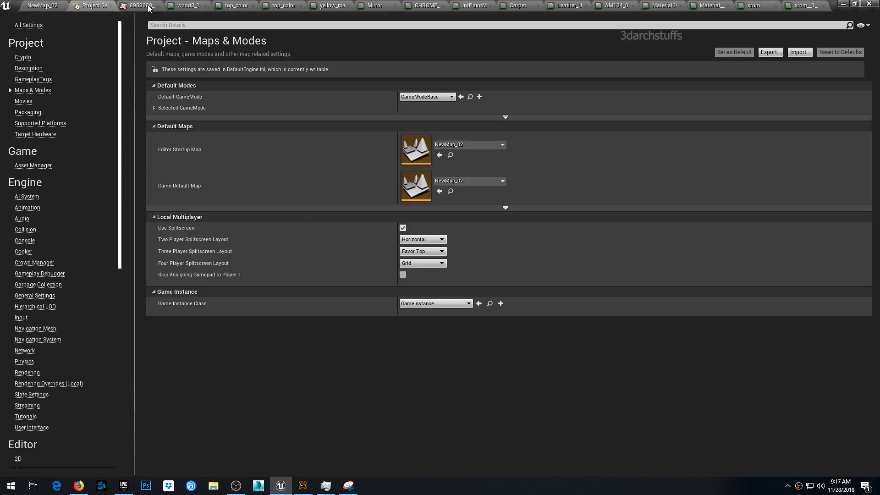
{"action": "left_click", "coordinate": [157, 5]}
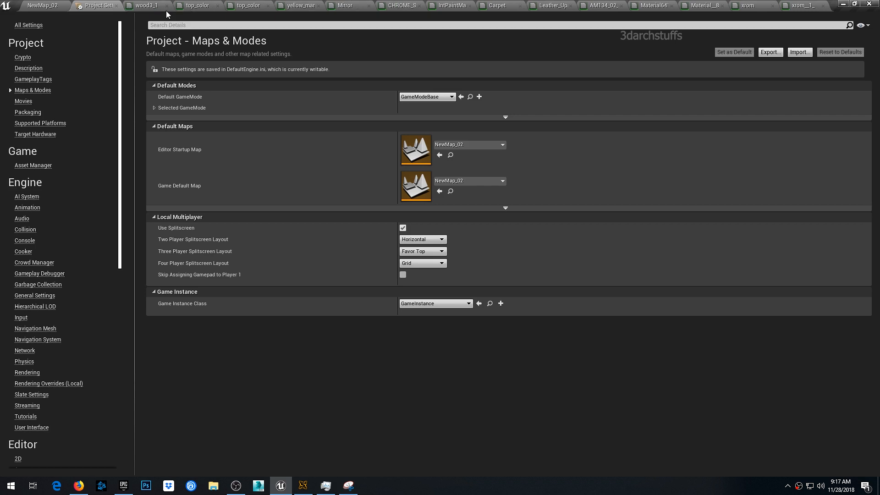
{"action": "left_click", "coordinate": [167, 6]}
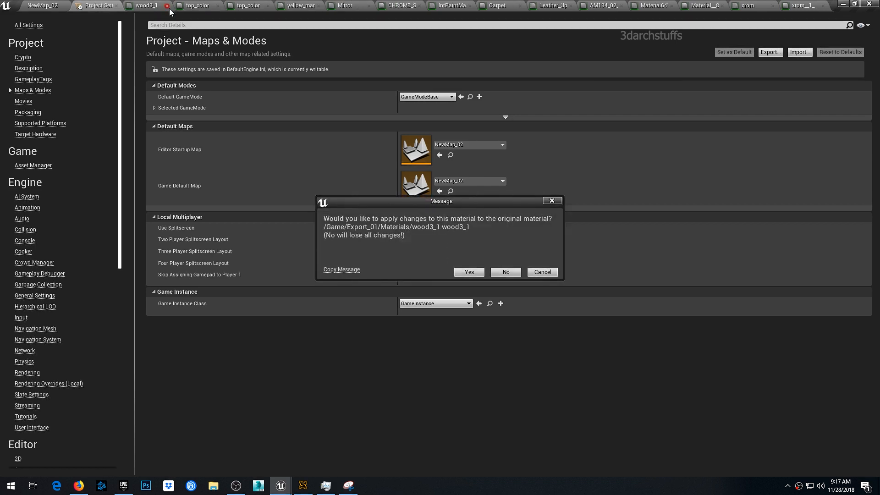
{"action": "left_click", "coordinate": [467, 273]}
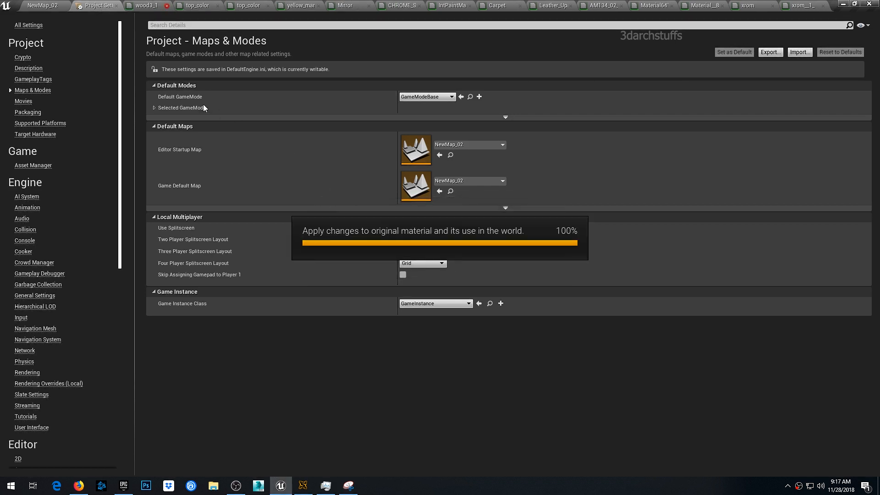
Close both top_color materials, the yellow marble, Mirror and CHROME_SS materials, applying their pending changes
{"action": "left_click", "coordinate": [167, 6]}
{"action": "left_click", "coordinate": [466, 272]}
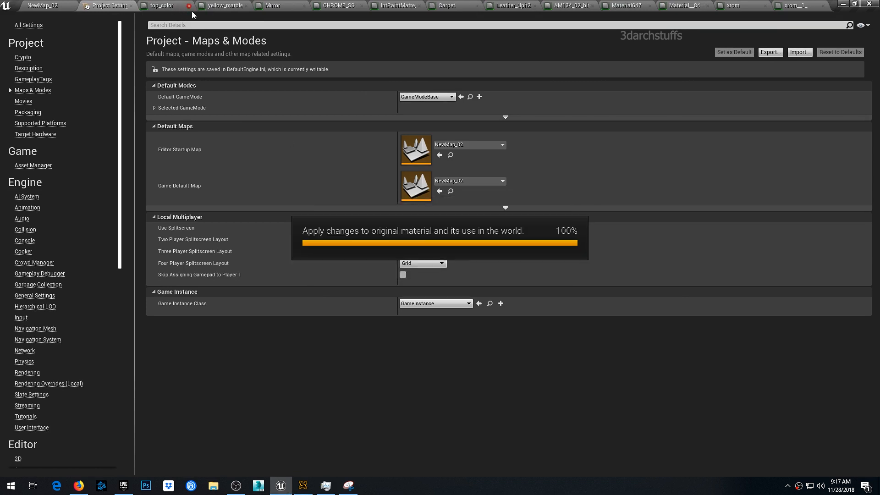
{"action": "left_click", "coordinate": [188, 6]}
{"action": "left_click", "coordinate": [460, 275]}
{"action": "left_click", "coordinate": [218, 6]}
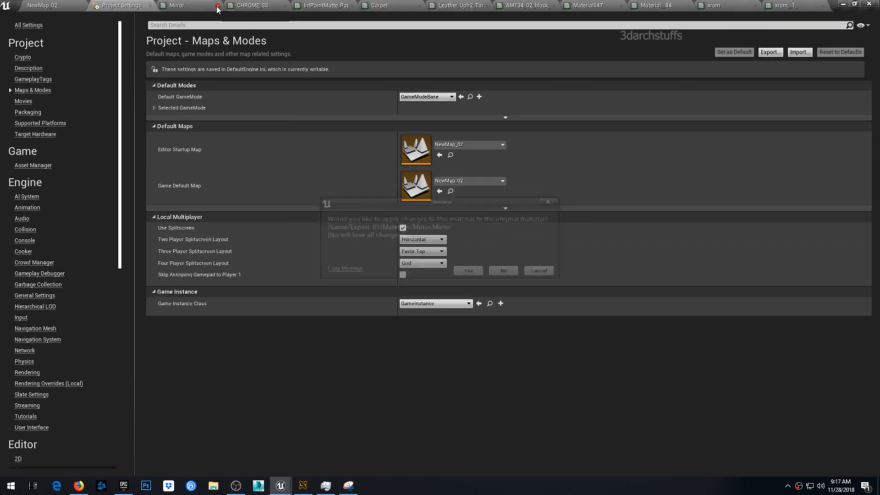
{"action": "left_click", "coordinate": [465, 271]}
{"action": "left_click", "coordinate": [235, 6]}
{"action": "left_click", "coordinate": [466, 271]}
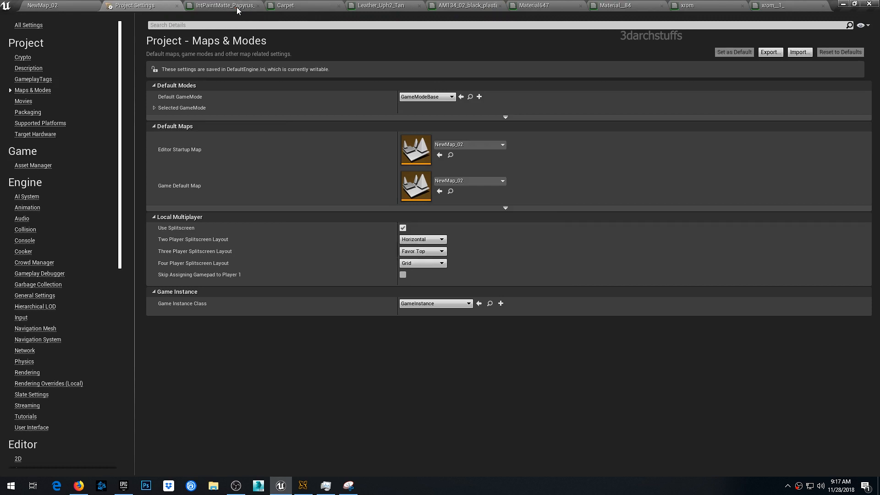
Close the IntPaintMatte_Papyrus, Carpet, Leather_Uph2_Tan and AM134_02_black_plastic materials, applying their pending changes
{"action": "left_click", "coordinate": [277, 6]}
{"action": "left_click", "coordinate": [472, 274]}
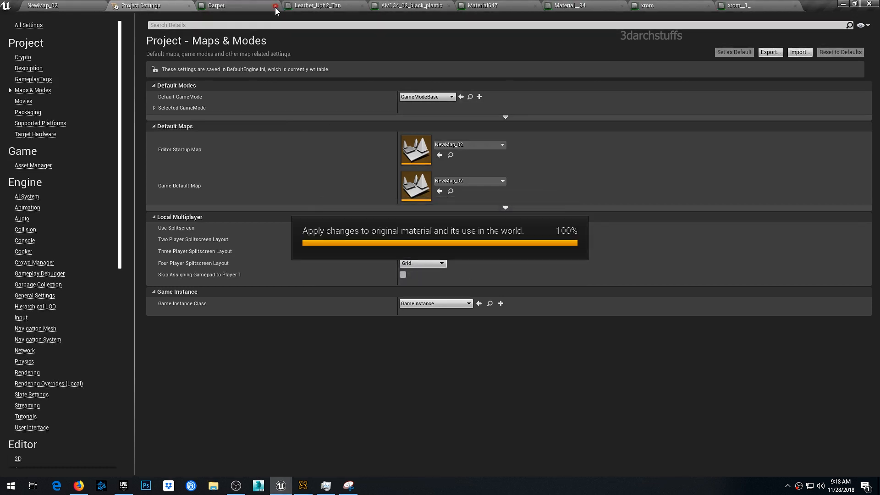
{"action": "left_click", "coordinate": [275, 5]}
{"action": "left_click", "coordinate": [466, 272]}
{"action": "left_click", "coordinate": [275, 5]}
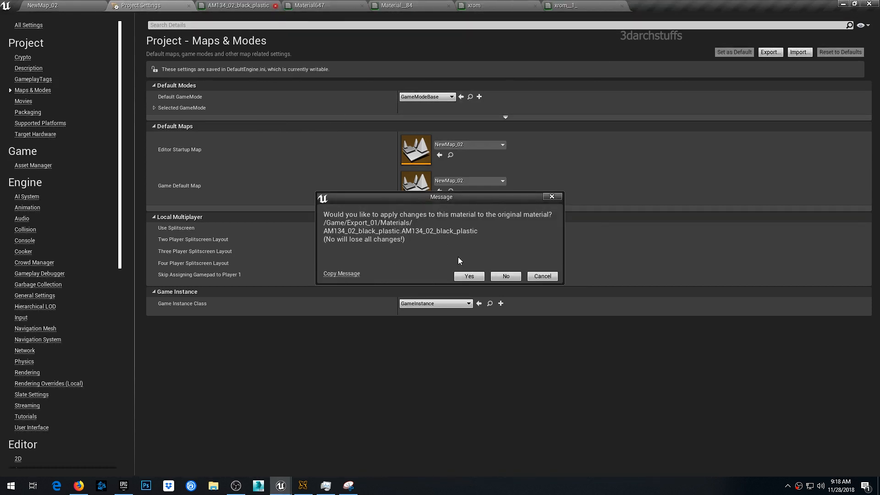
{"action": "left_click", "coordinate": [468, 275]}
Close the Material647, Material__84 and xrom materials, applying their pending changes
{"action": "left_click", "coordinate": [275, 6]}
{"action": "left_click", "coordinate": [467, 272]}
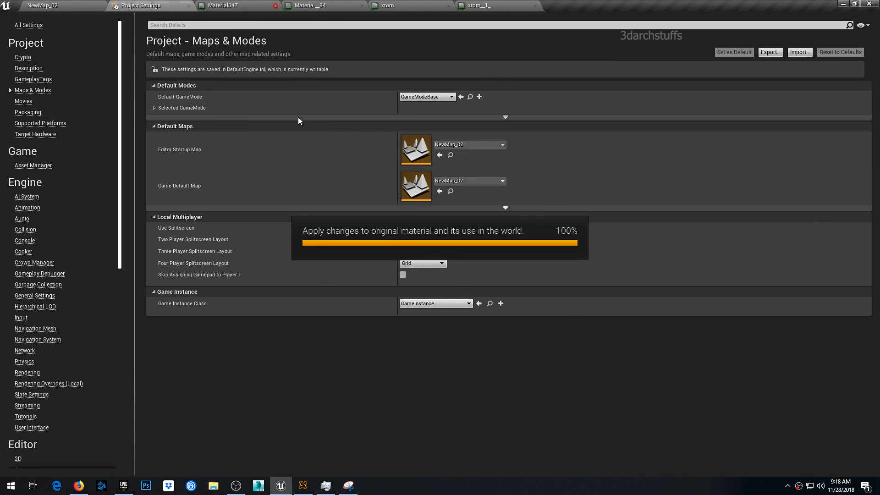
{"action": "left_click", "coordinate": [275, 6]}
{"action": "left_click", "coordinate": [469, 272]}
{"action": "left_click", "coordinate": [275, 6]}
{"action": "left_click", "coordinate": [467, 272]}
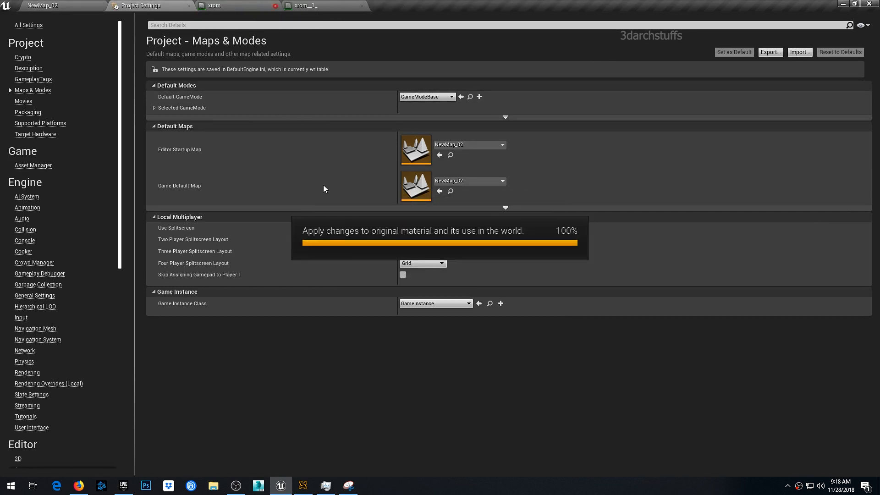
Return to the NewMap_02 level and save all modified assets
{"action": "left_click", "coordinate": [85, 6]}
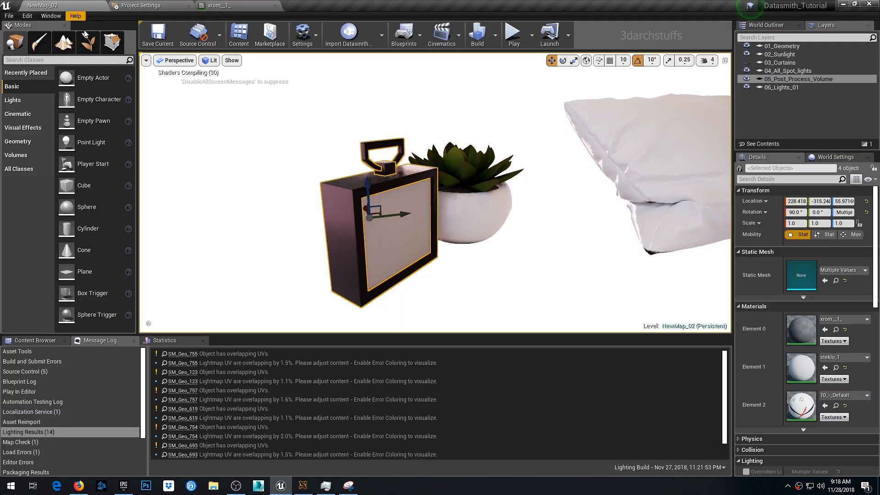
{"action": "left_click_drag", "start_coordinate": [529, 209], "coordinate": [483, 192], "text": "alt"}
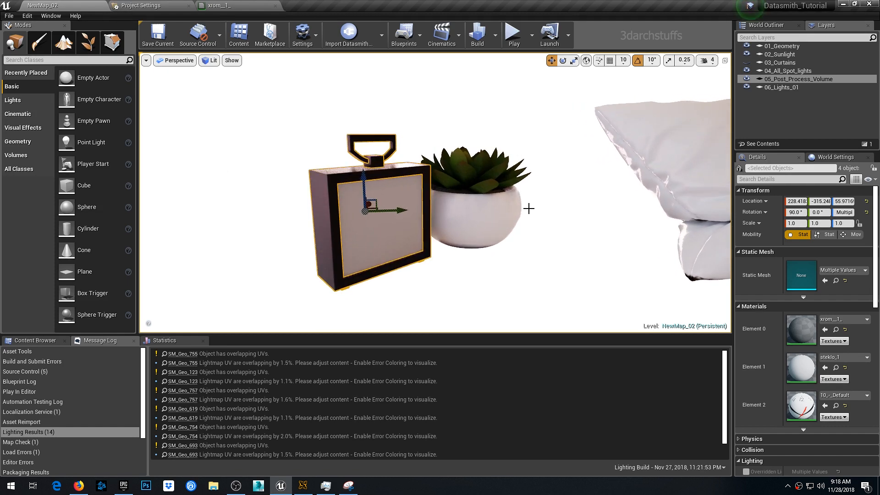
{"action": "key", "text": "ctrl+shift+s"}
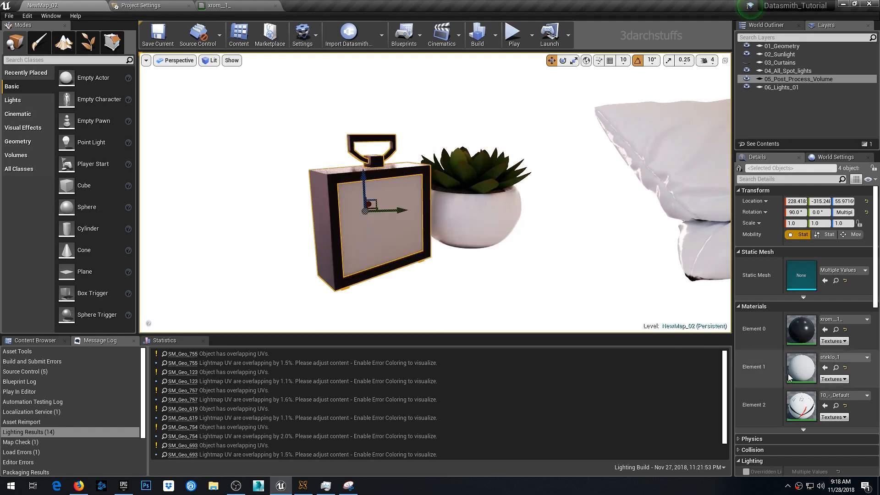
Open the square clock's steklo_1 material and dock its editor alongside the other open editors
{"action": "double_click", "coordinate": [800, 370]}
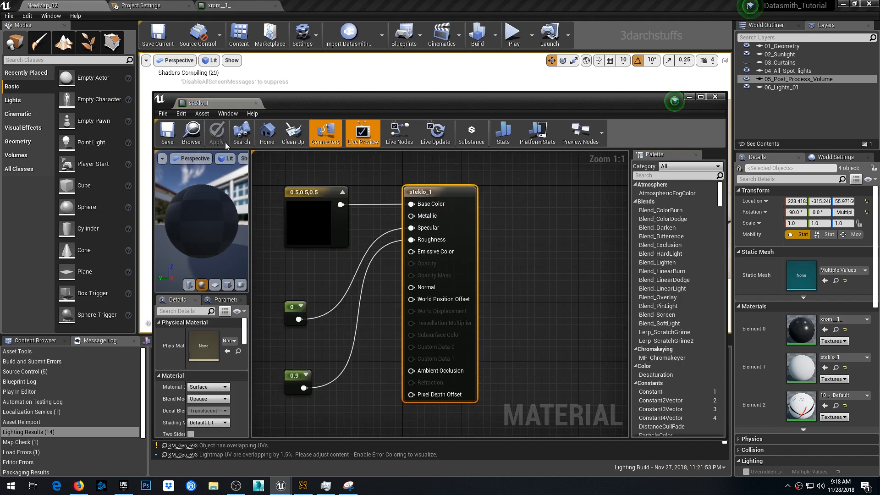
{"action": "left_click_drag", "start_coordinate": [239, 102], "coordinate": [316, 5]}
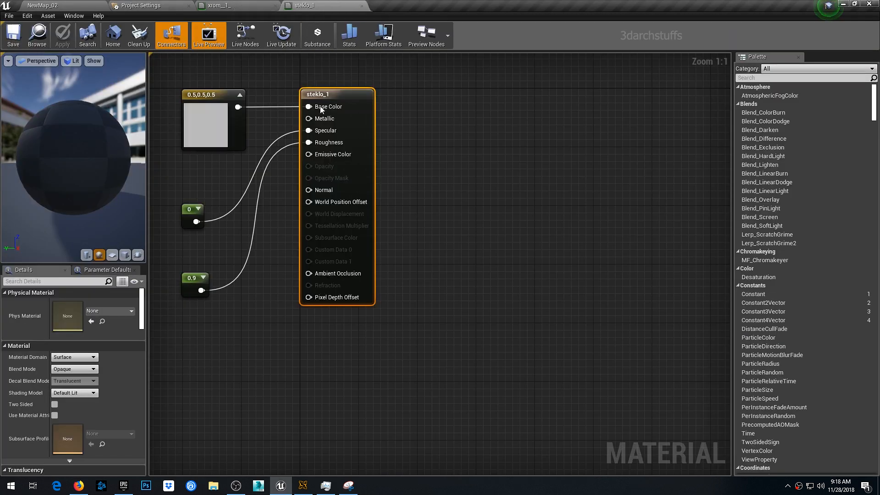
{"action": "right_click_drag", "start_coordinate": [256, 156], "coordinate": [389, 223]}
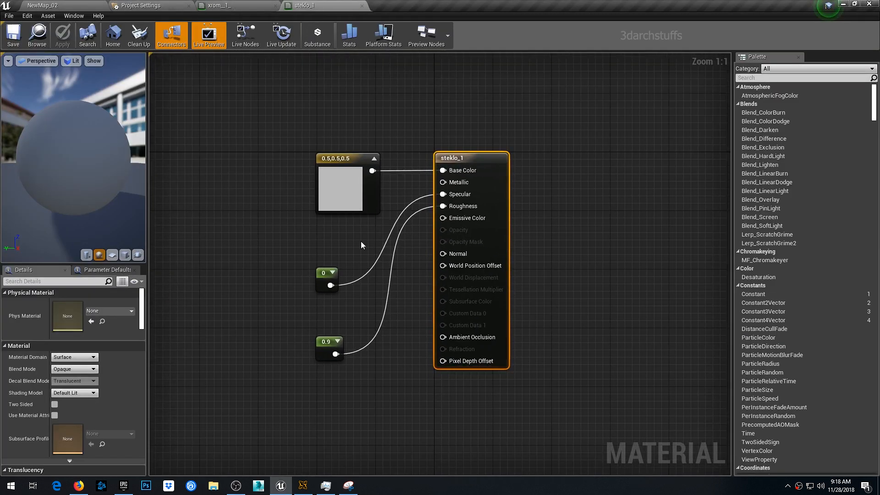
Check the square clock in NewMap_02, return to its steklo_1 material, and set the Blend Mode to Translucent
{"action": "left_click", "coordinate": [82, 5]}
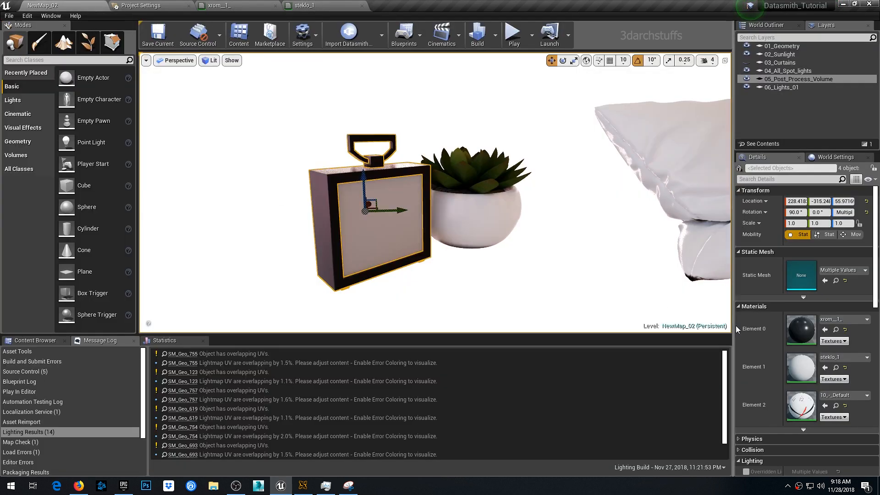
{"action": "double_click", "coordinate": [807, 372]}
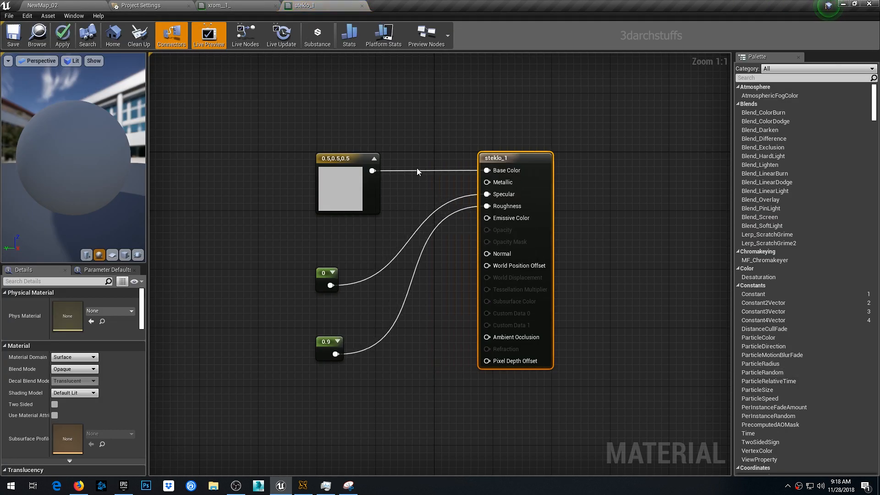
{"action": "right_click_drag", "start_coordinate": [410, 142], "coordinate": [453, 142]}
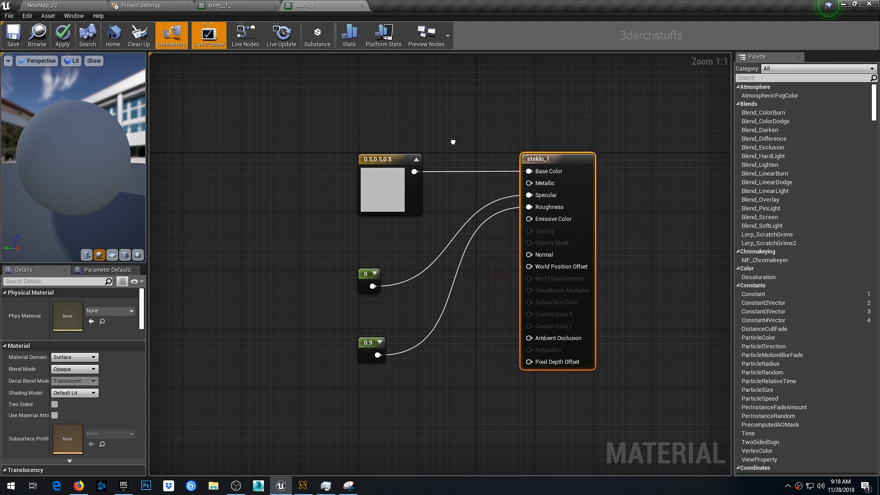
{"action": "left_click", "coordinate": [401, 230]}
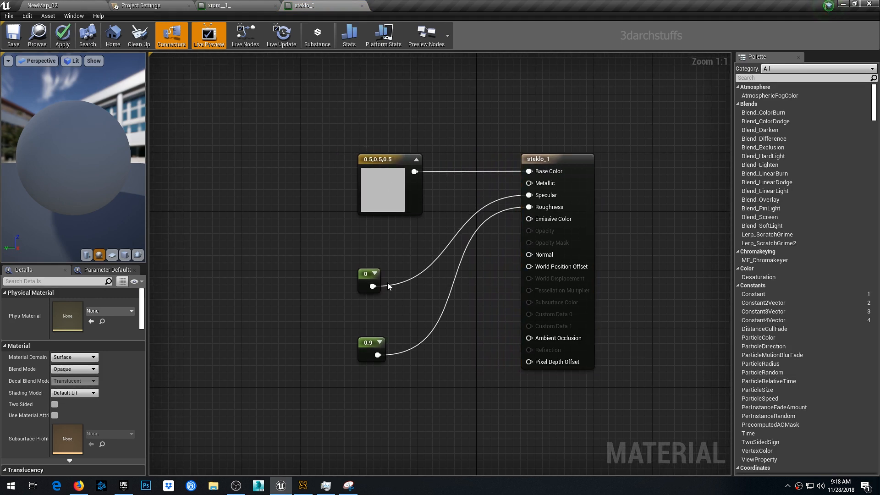
{"action": "left_click", "coordinate": [566, 165]}
{"action": "left_click", "coordinate": [74, 369]}
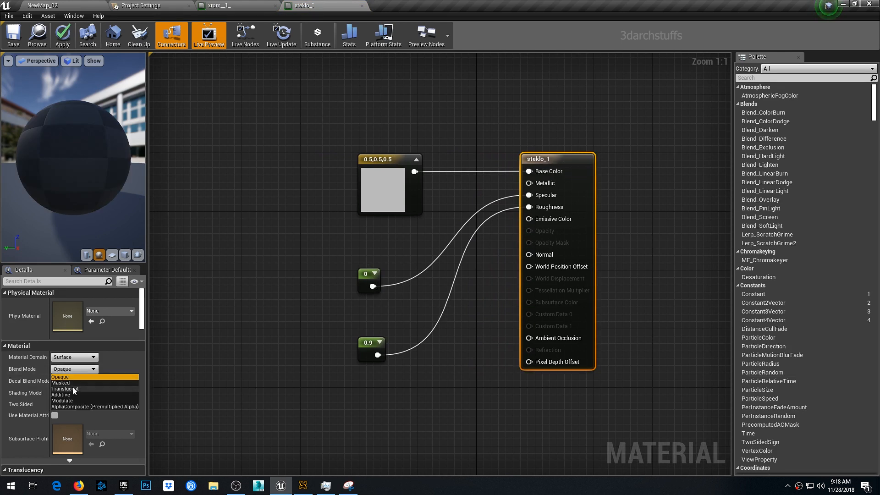
{"action": "left_click", "coordinate": [69, 388]}
{"action": "left_click", "coordinate": [320, 285]}
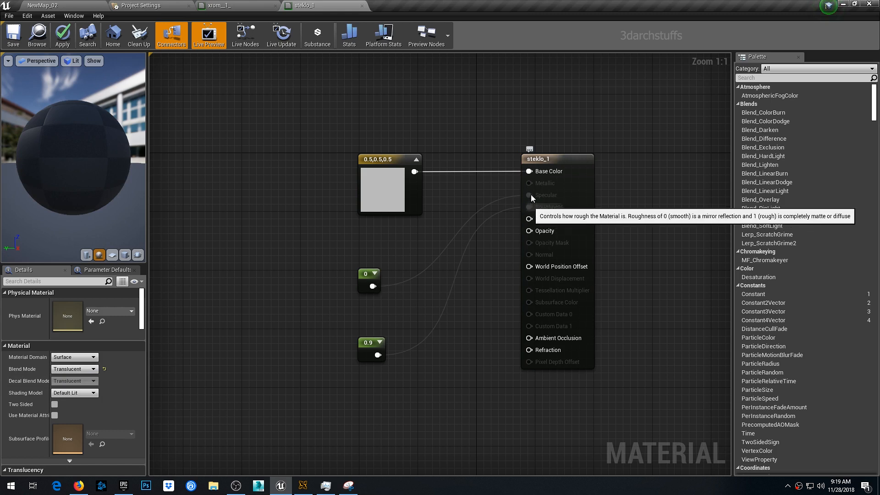
Move the Specular constant's connection in steklo_1 to Opacity and set the constant to 0.35
{"action": "left_click_drag", "start_coordinate": [531, 195], "coordinate": [534, 230], "text": "ctrl"}
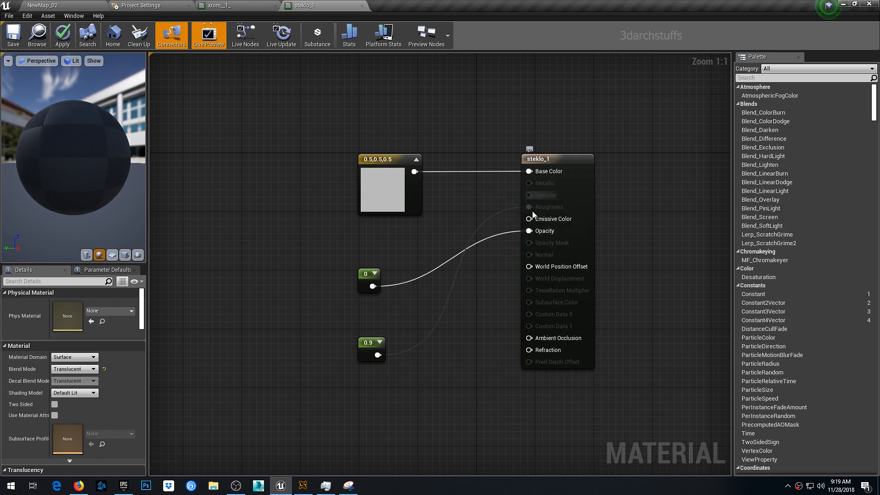
{"action": "left_click", "coordinate": [367, 273]}
{"action": "left_click", "coordinate": [78, 304]}
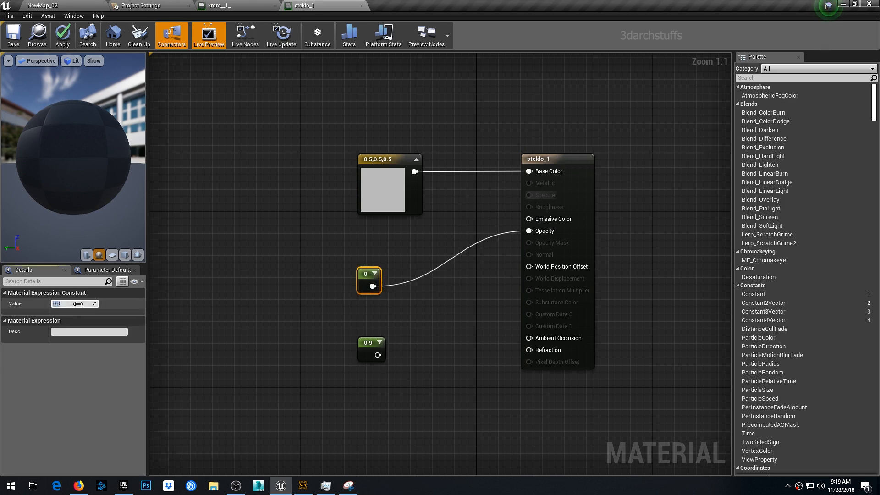
{"action": "type", "text": ".35"}
{"action": "key", "text": "Return"}
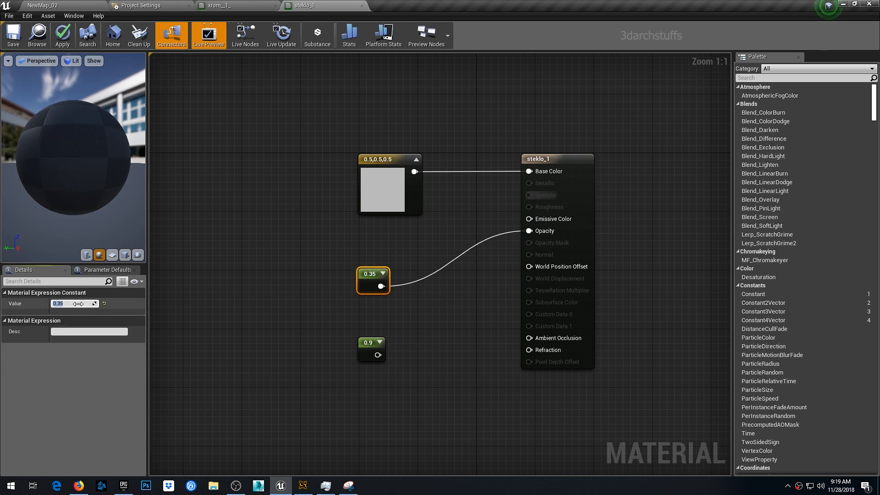
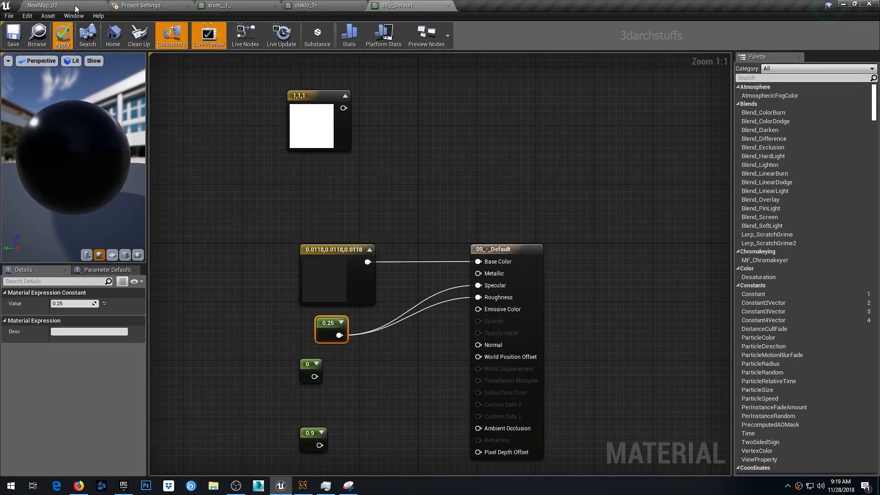
Return to the NewMap_02 level, inspect the succulent up close, and open its leaf material Material__108
{"action": "left_click", "coordinate": [76, 4]}
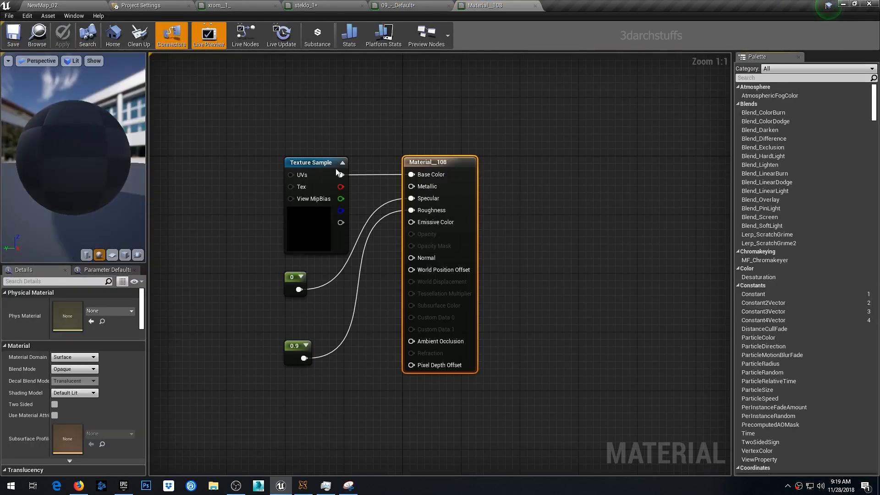
{"action": "left_click", "coordinate": [59, 6]}
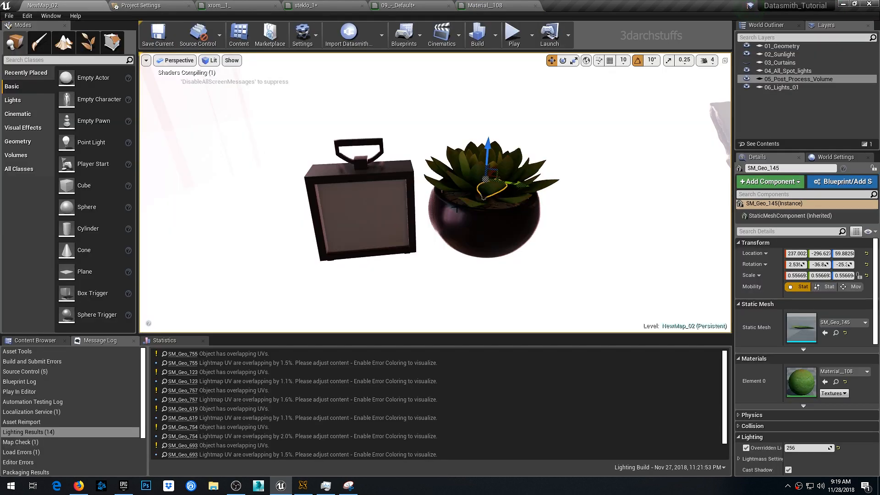
{"action": "left_click_drag", "start_coordinate": [477, 232], "coordinate": [537, 233], "text": "alt"}
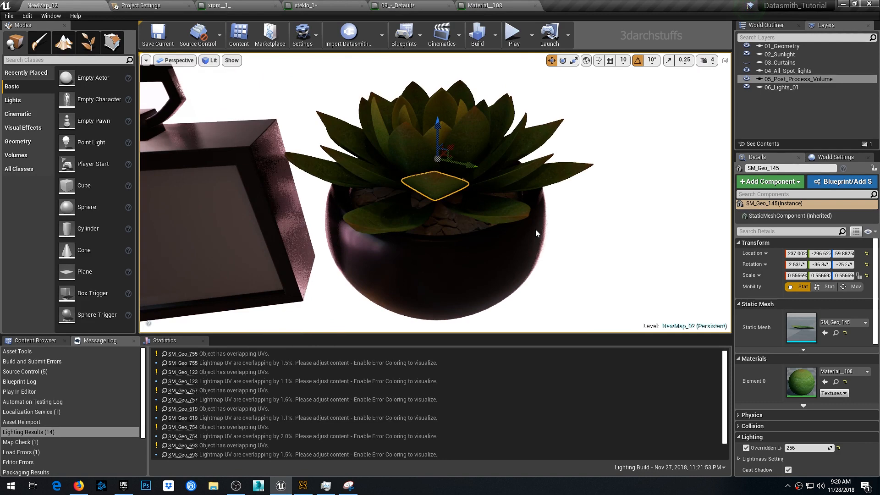
{"action": "double_click", "coordinate": [810, 381]}
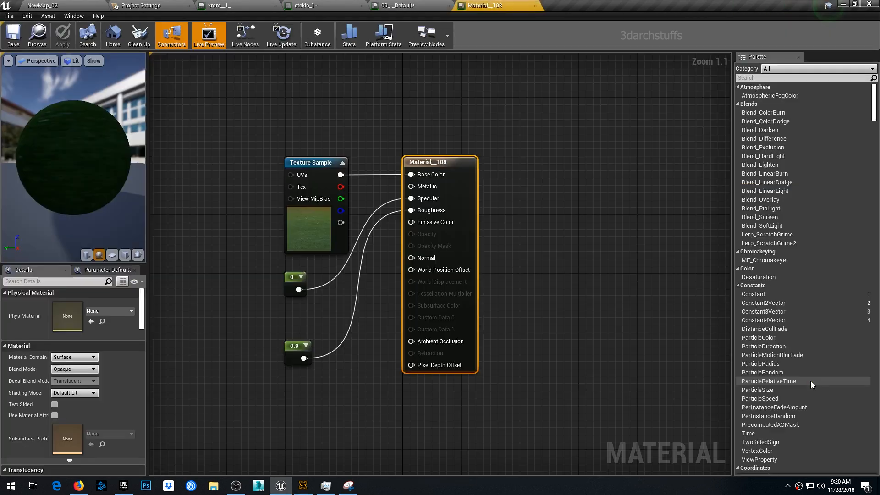
Insert a Multiply node between Material__108's Texture Sample and Base Color, and set its Const B to 4
{"action": "left_click_drag", "start_coordinate": [452, 161], "coordinate": [558, 163]}
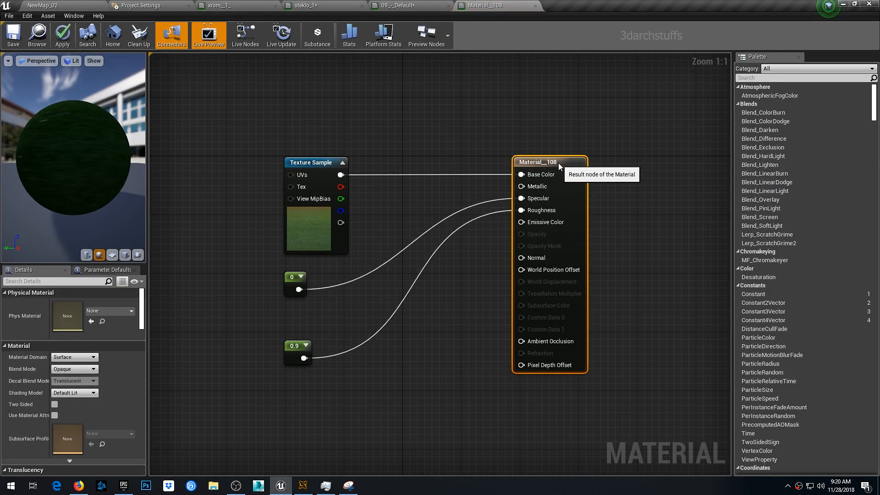
{"action": "left_click", "coordinate": [433, 187]}
{"action": "key", "text": "m"}
{"action": "left_click", "coordinate": [404, 172]}
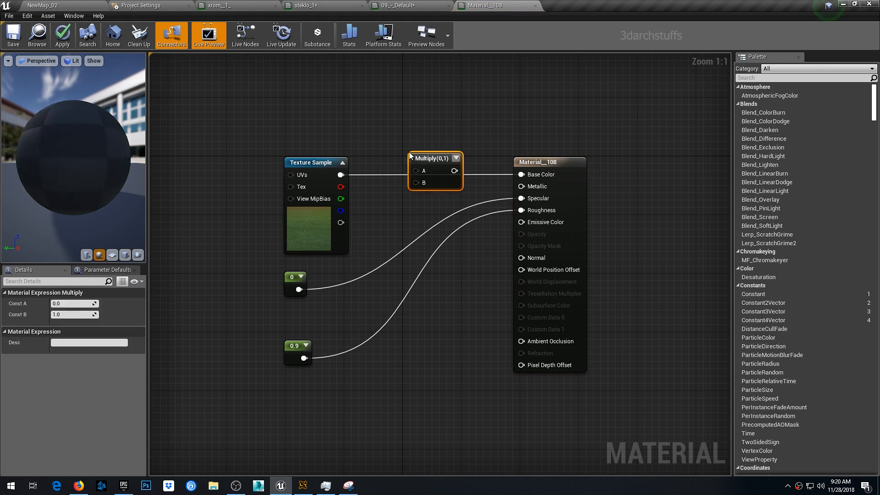
{"action": "left_click_drag", "start_coordinate": [404, 172], "coordinate": [521, 175]}
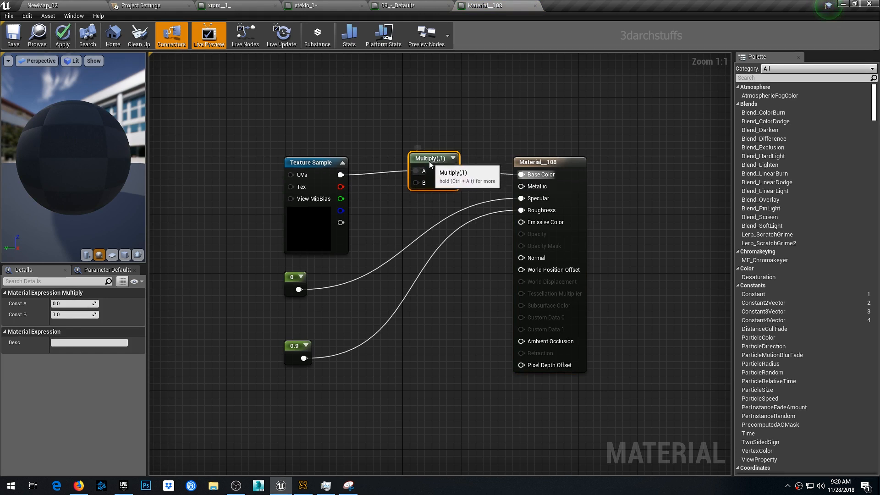
{"action": "left_click_drag", "start_coordinate": [430, 161], "coordinate": [425, 164]}
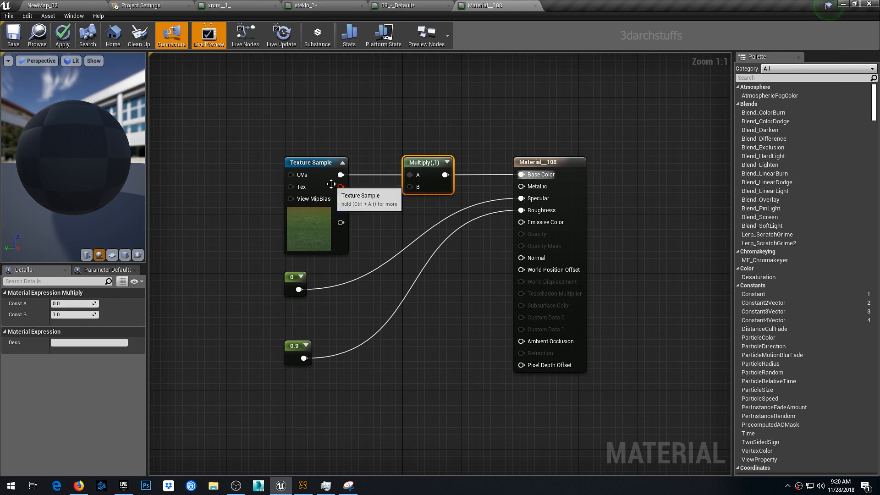
{"action": "left_click", "coordinate": [72, 303]}
{"action": "left_click", "coordinate": [69, 314]}
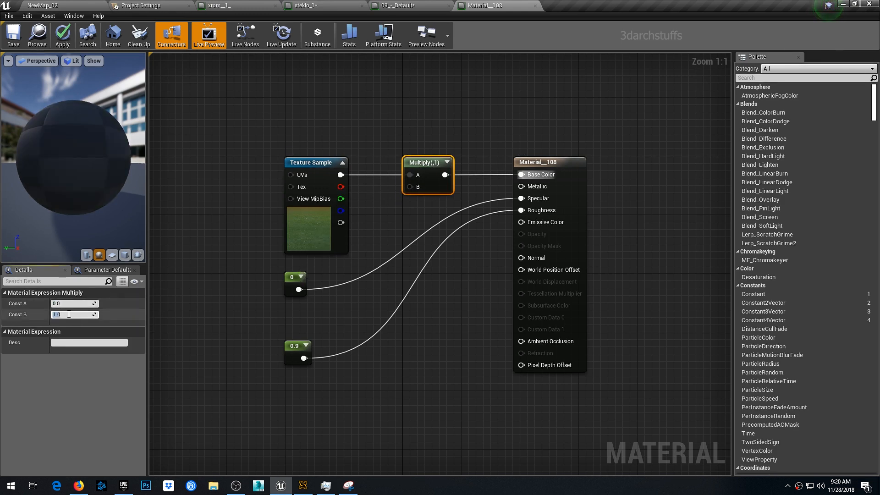
{"action": "key", "text": "Return"}
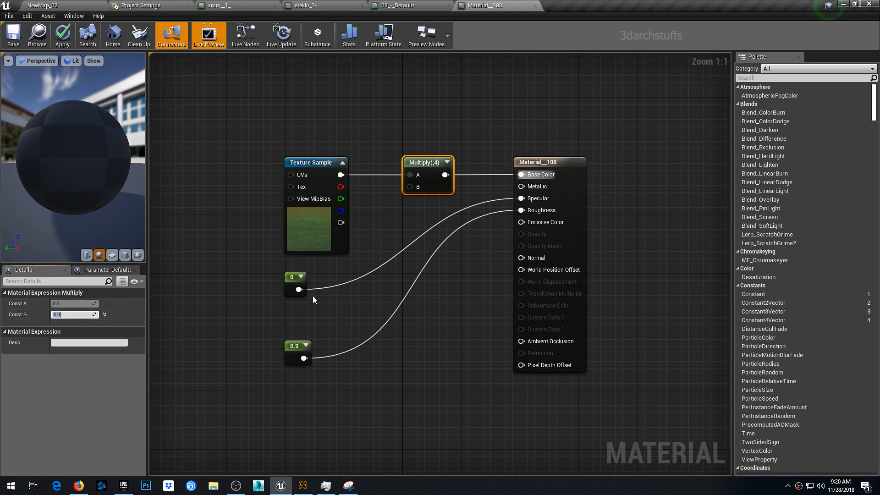
Connect Material__108's Specular constant to Roughness as well, and set the constant to 0.25
{"action": "left_click_drag", "start_coordinate": [298, 289], "coordinate": [521, 209]}
{"action": "left_click", "coordinate": [291, 278]}
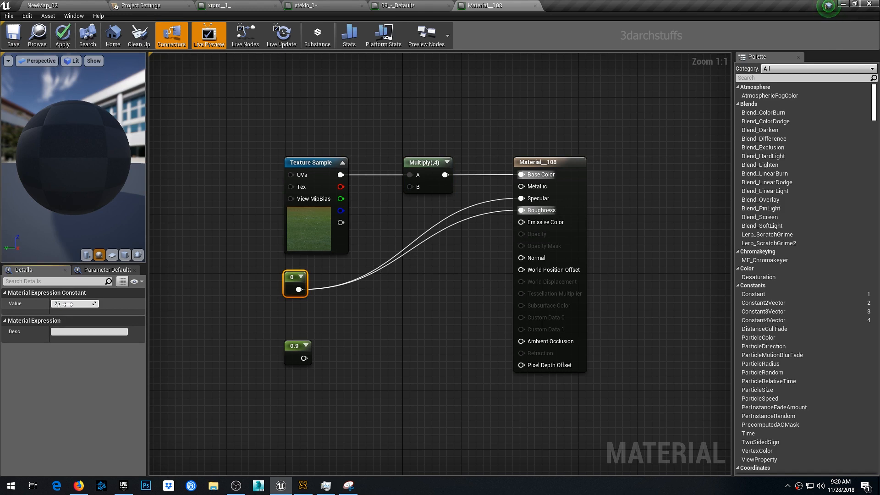
{"action": "left_click", "coordinate": [68, 304]}
{"action": "type", "text": ".25"}
{"action": "key", "text": "Return"}
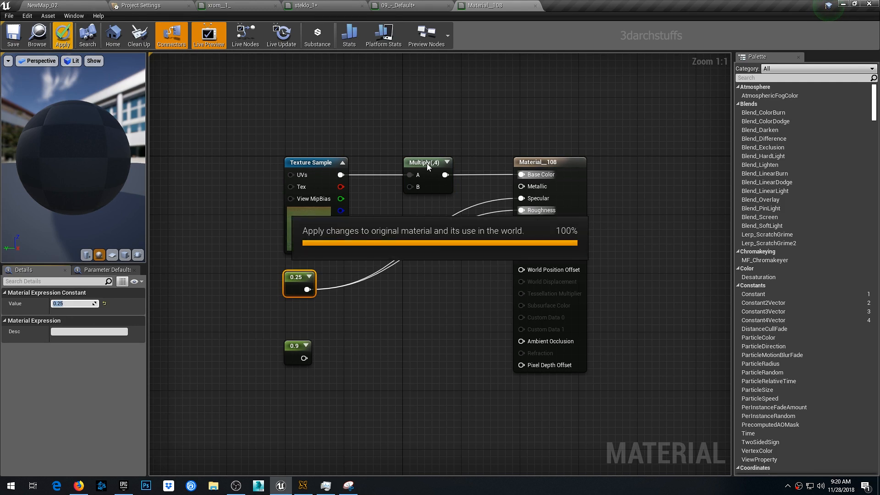
Set the Multiply node's Const B to 2 in Material__108 and copy the node
{"action": "right_click", "coordinate": [427, 163]}
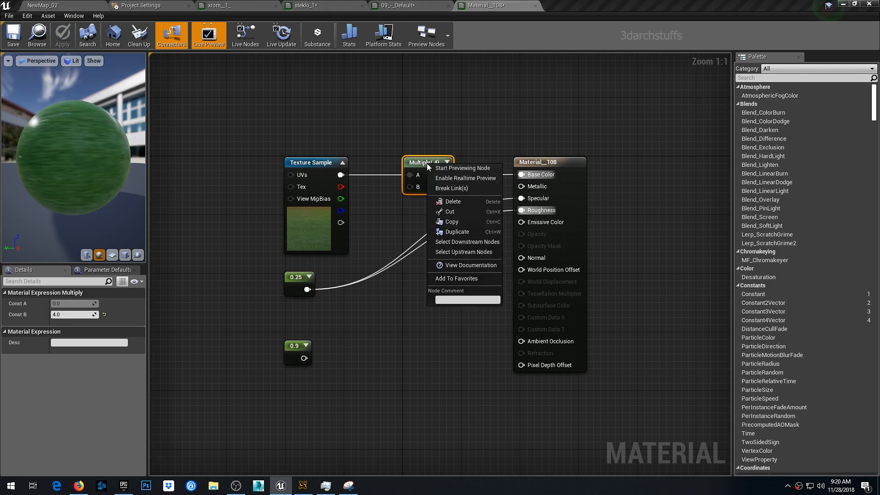
{"action": "left_click", "coordinate": [447, 222]}
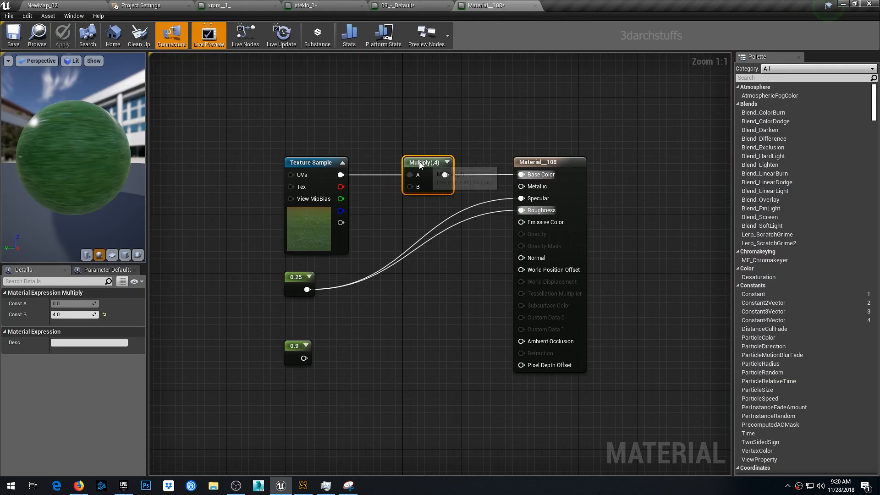
{"action": "left_click", "coordinate": [71, 315]}
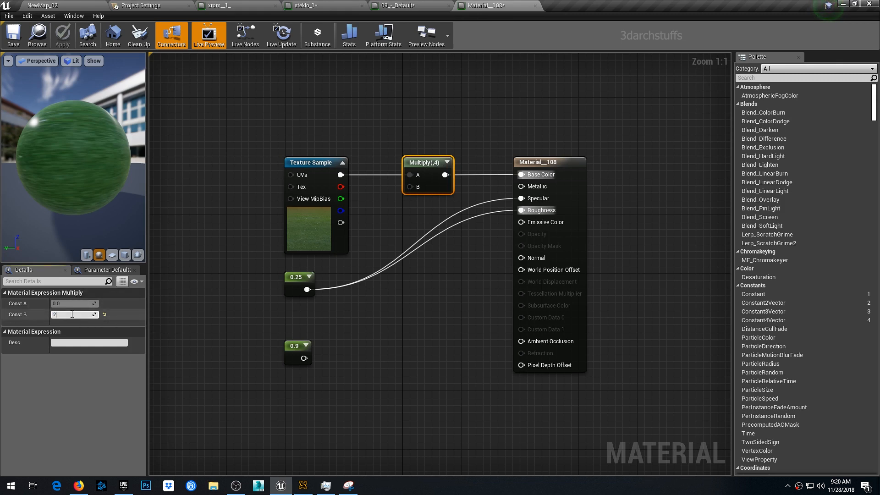
{"action": "type", "text": "2"}
{"action": "key", "text": "Return"}
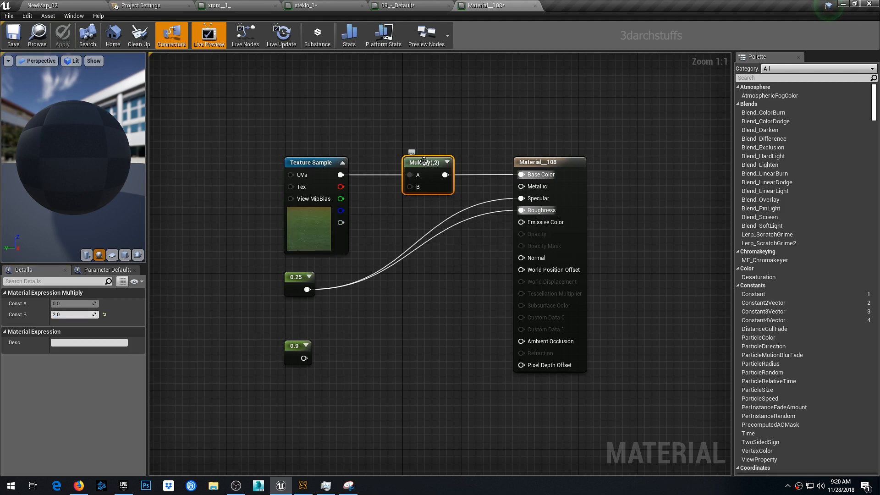
{"action": "right_click", "coordinate": [425, 164]}
{"action": "left_click", "coordinate": [450, 220]}
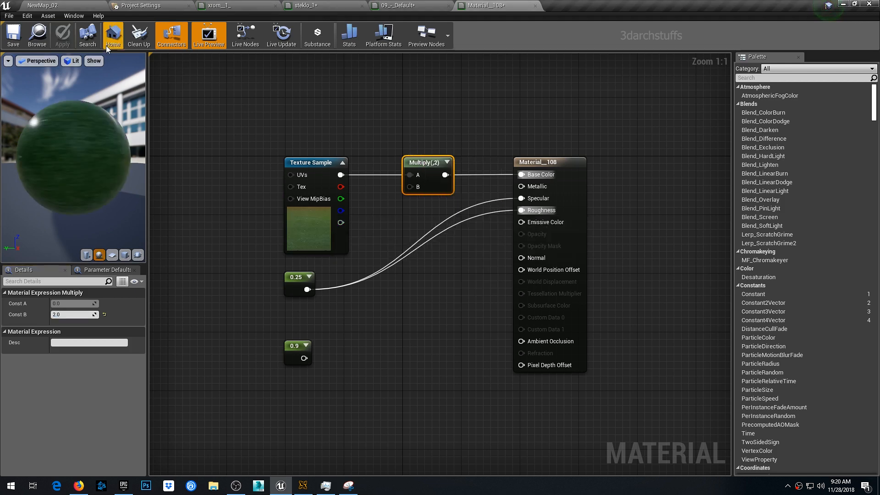
Check the succulent in the level, set Material__108's Multiply Const B to 1.5, and copy the node
{"action": "left_click", "coordinate": [87, 6]}
{"action": "mouse_move", "coordinate": [394, 223]}
{"action": "left_mouse_down", "text": "alt"}
{"action": "mouse_move", "coordinate": [452, 247]}
{"action": "mouse_move", "coordinate": [431, 219]}
{"action": "mouse_move", "coordinate": [395, 213]}
{"action": "mouse_move", "coordinate": [458, 194]}
{"action": "mouse_move", "coordinate": [397, 238]}
{"action": "mouse_move", "coordinate": [385, 229]}
{"action": "left_mouse_up", "text": "alt"}
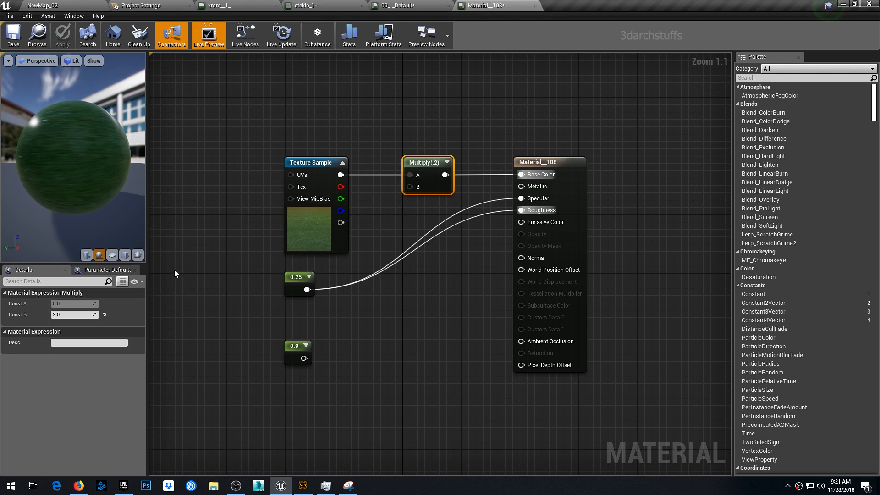
{"action": "left_click", "coordinate": [62, 315]}
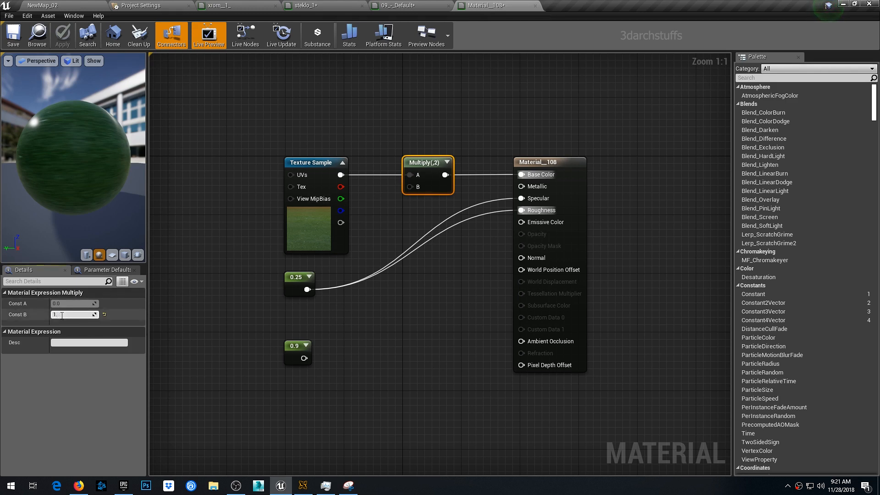
{"action": "type", "text": "1.5"}
{"action": "key", "text": "Return"}
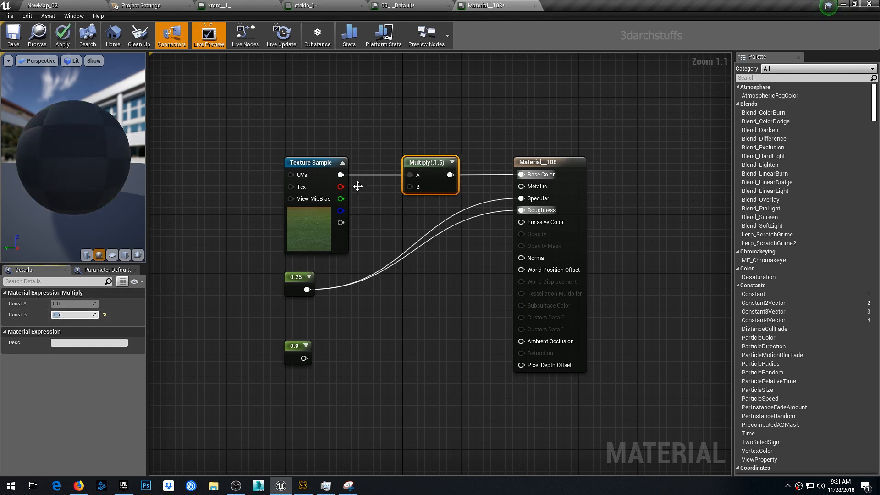
{"action": "right_click", "coordinate": [417, 160]}
{"action": "left_click", "coordinate": [441, 220]}
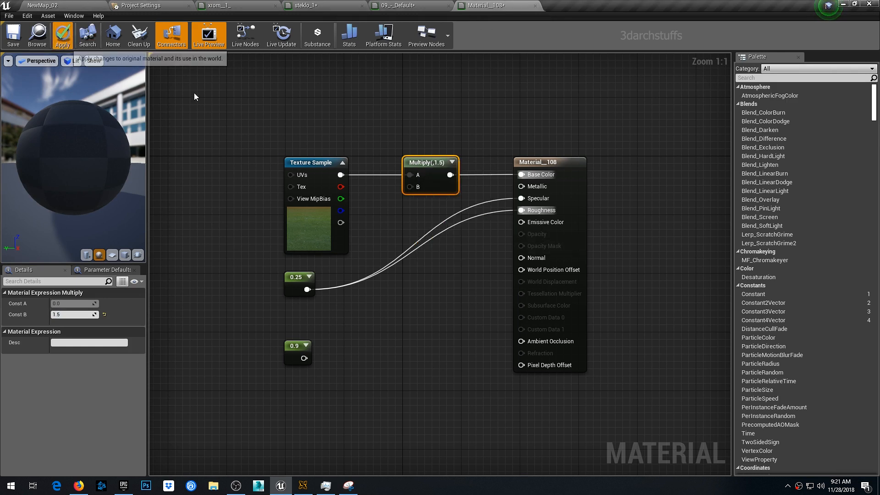
Open the leaf material 13_-_Default1, insert the copied Multiply before Base Color, and drive Specular and Roughness with a constant of 0.35
{"action": "left_click", "coordinate": [81, 4]}
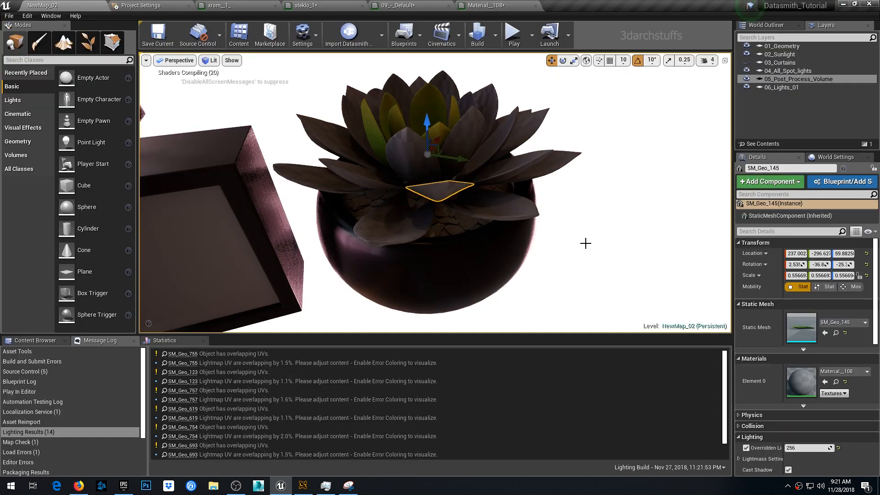
{"action": "double_click", "coordinate": [801, 382]}
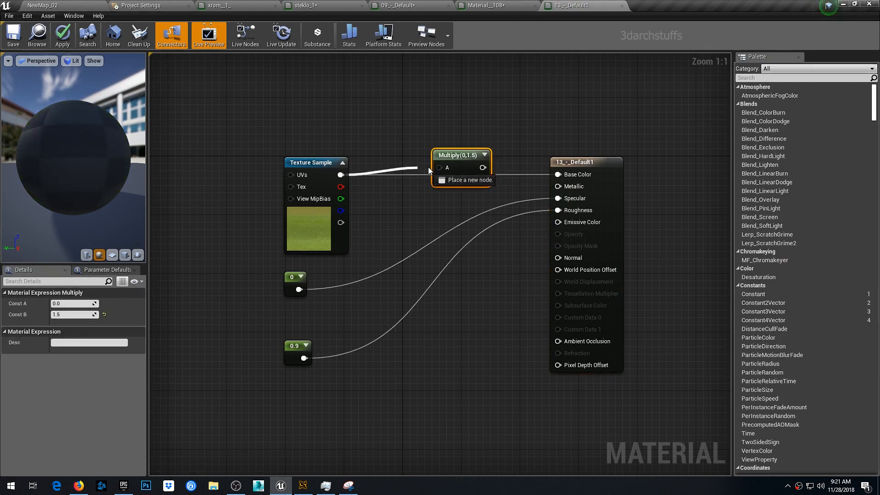
{"action": "left_click_drag", "start_coordinate": [299, 289], "coordinate": [559, 211]}
{"action": "left_click", "coordinate": [291, 278]}
{"action": "left_click", "coordinate": [76, 305]}
{"action": "type", "text": "0.35"}
{"action": "key", "text": "Return"}
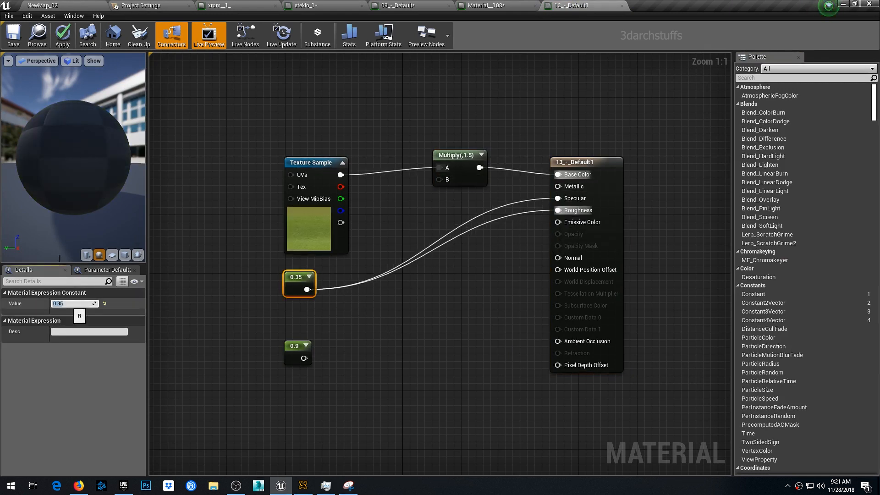
Apply the changes to 13_-_Default1 and return to the Material__108 editor
{"action": "left_click", "coordinate": [63, 35]}
{"action": "left_click", "coordinate": [495, 8]}
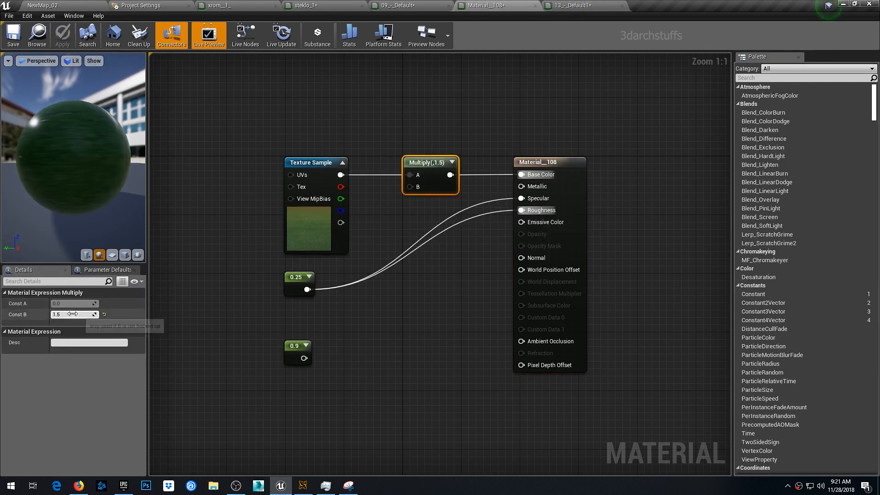
In the level, select and hide all succulent leaves using the materials 13_-_Default1 and Material__108
{"action": "left_click", "coordinate": [91, 6]}
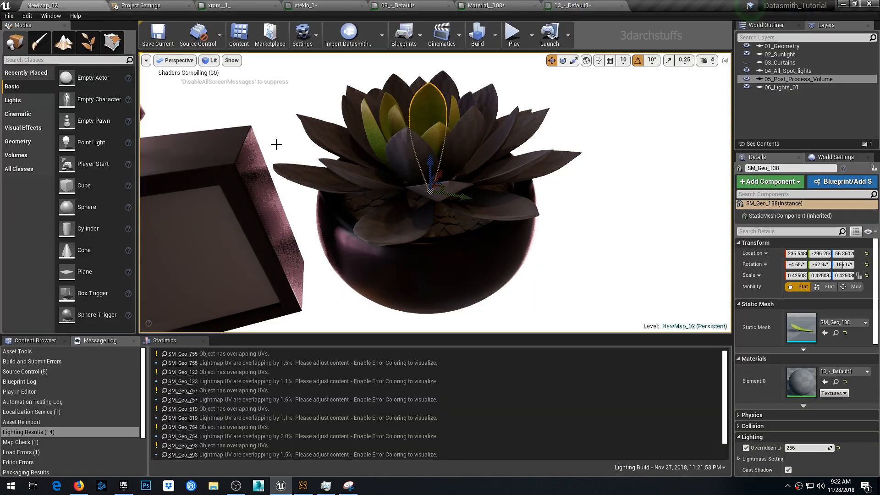
{"action": "right_click", "coordinate": [434, 113]}
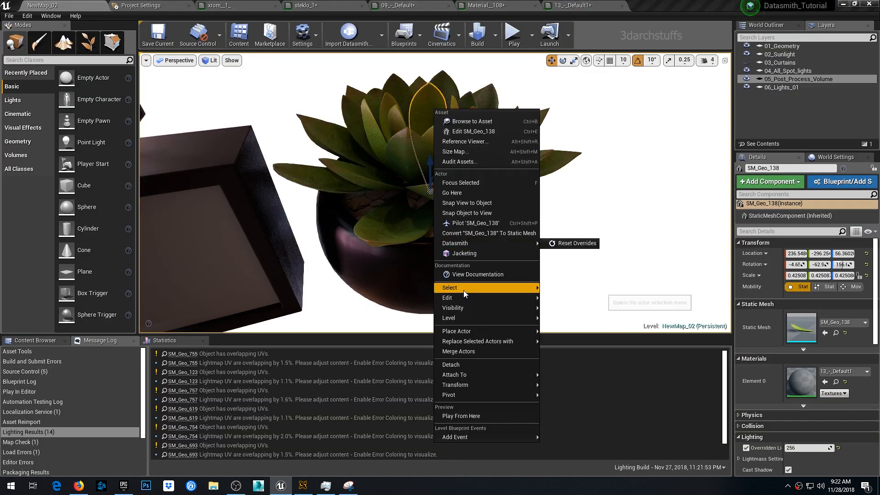
{"action": "mouse_move", "coordinate": [463, 290]}
{"action": "left_click", "coordinate": [574, 463]}
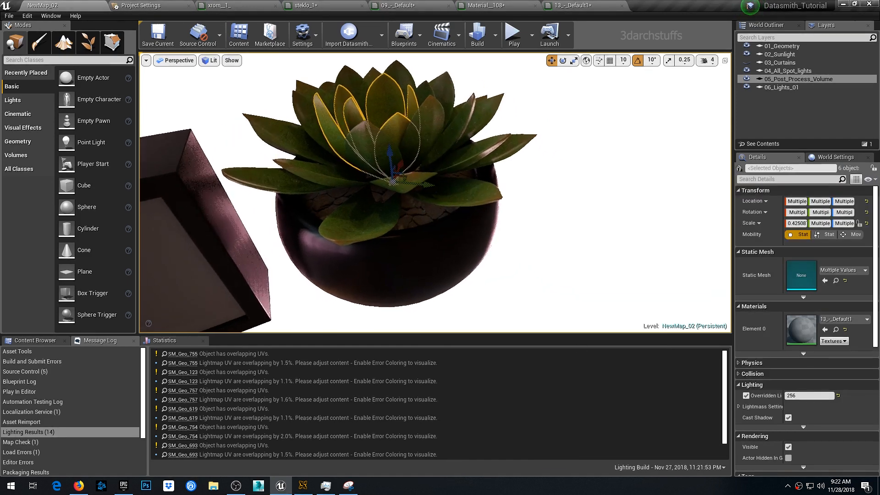
{"action": "right_click_drag", "start_coordinate": [591, 240], "coordinate": [593, 242]}
{"action": "left_click", "coordinate": [593, 242]}
{"action": "right_click", "coordinate": [414, 129]}
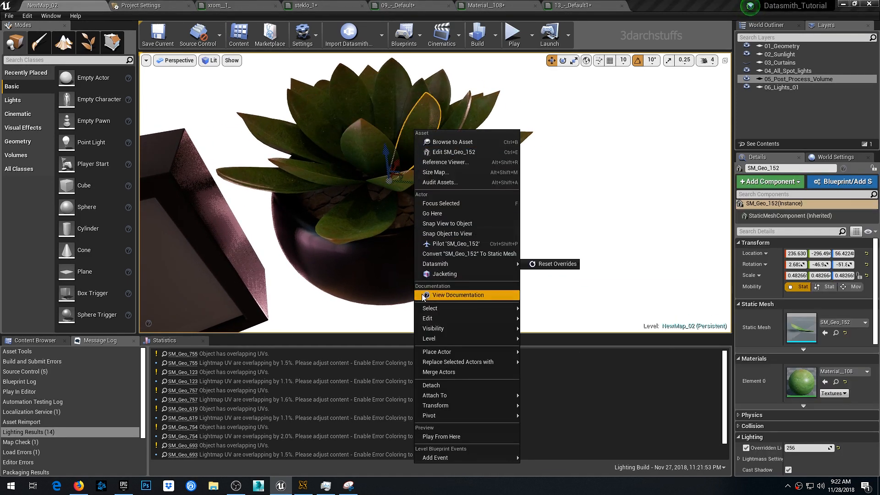
{"action": "mouse_move", "coordinate": [430, 308]}
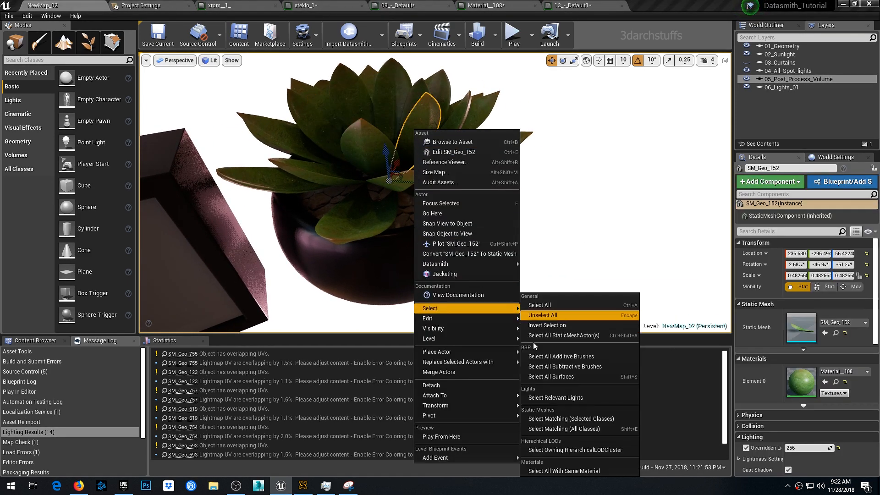
{"action": "left_click", "coordinate": [549, 471]}
{"action": "key", "text": "h"}
Hide the succulent's pot, then select the soil mesh with material 06_-_Default and clear it from view
{"action": "right_click_drag", "start_coordinate": [540, 185], "coordinate": [504, 193]}
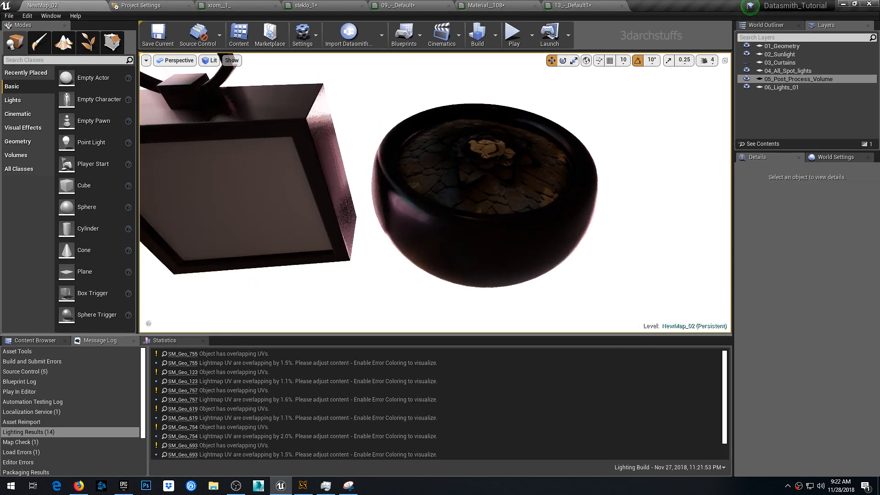
{"action": "left_click", "coordinate": [527, 236]}
{"action": "key", "text": "h"}
{"action": "left_click", "coordinate": [527, 202]}
{"action": "right_click", "coordinate": [448, 194]}
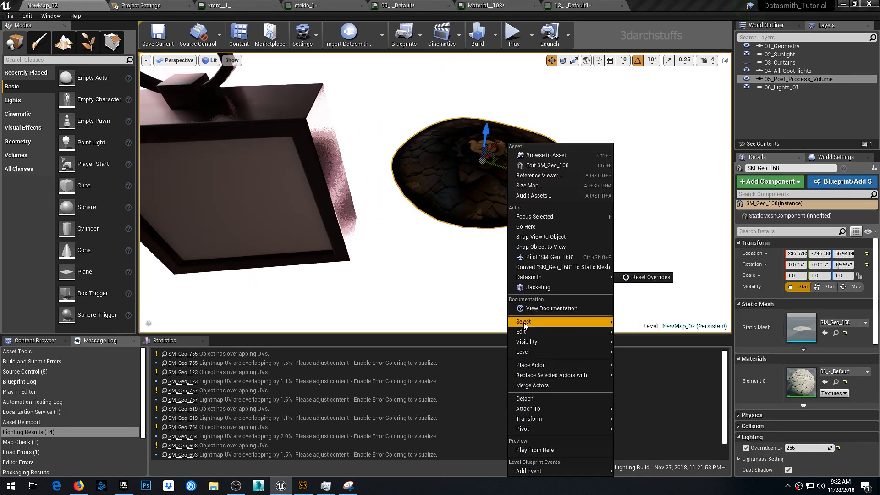
{"action": "left_click", "coordinate": [521, 374]}
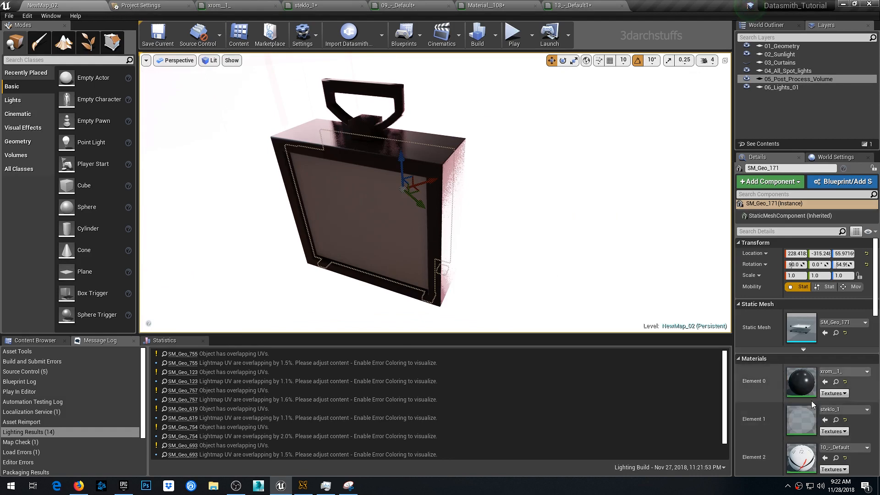
Inspect the clock and remove its body and handle from the viewport
{"action": "double_click", "coordinate": [811, 400]}
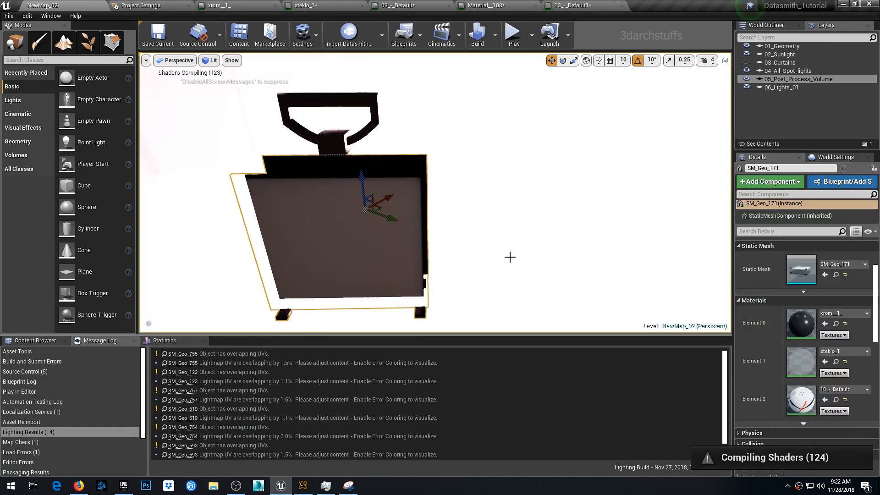
{"action": "left_click_drag", "start_coordinate": [510, 257], "coordinate": [558, 254], "text": "alt"}
{"action": "key", "text": "Delete"}
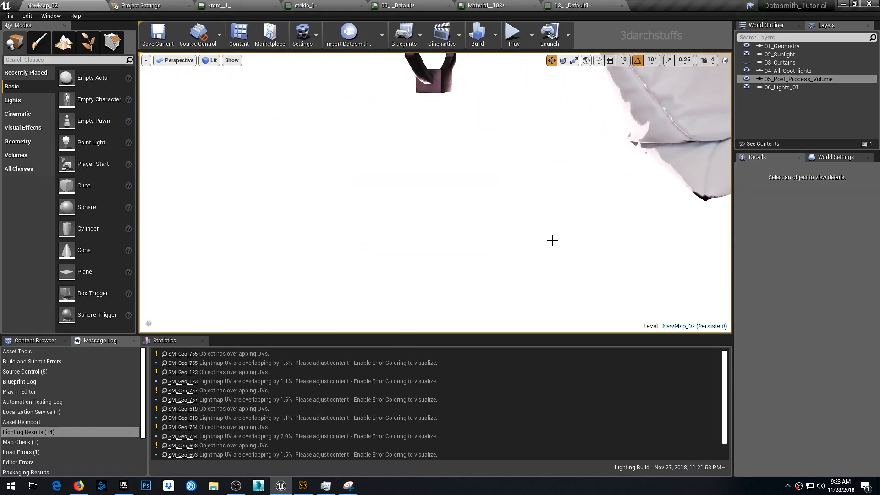
{"action": "right_click_drag", "start_coordinate": [553, 241], "coordinate": [581, 204]}
{"action": "left_click", "coordinate": [448, 226]}
{"action": "key", "text": "Delete"}
Open the large pillow's material vm_v4_036_pillow, connect the Lerp to Base Color, and place the 0.25 constant below the Lerp
{"action": "left_click", "coordinate": [627, 175]}
{"action": "key", "text": "f"}
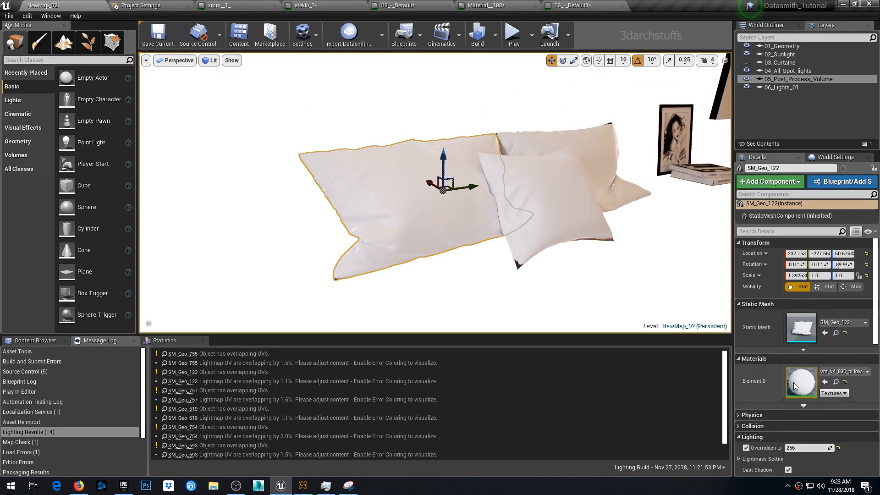
{"action": "double_click", "coordinate": [800, 382]}
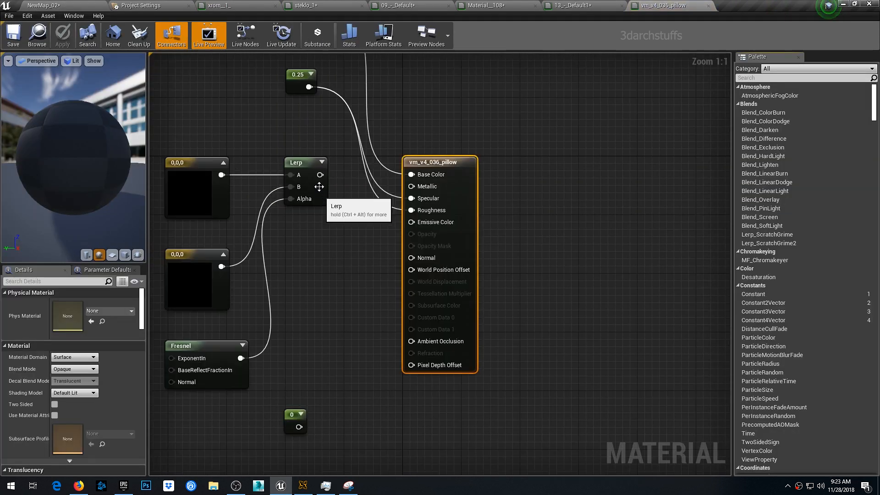
{"action": "left_click_drag", "start_coordinate": [320, 175], "coordinate": [411, 174]}
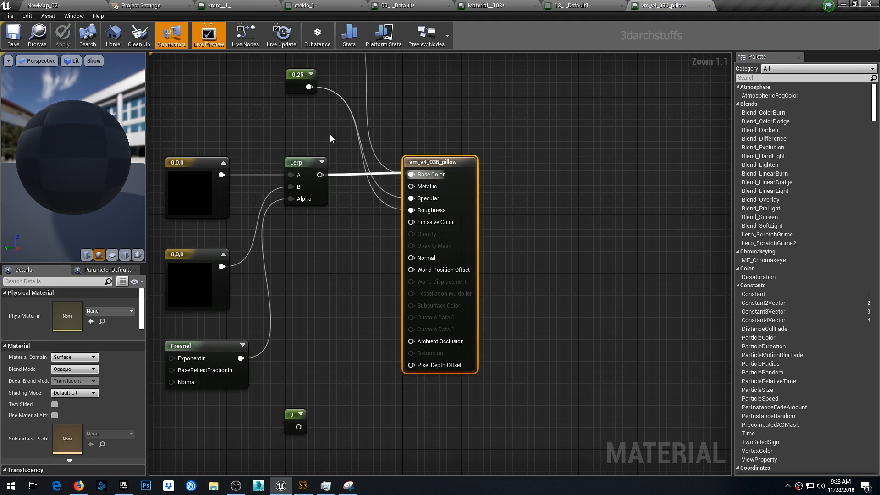
{"action": "left_click_drag", "start_coordinate": [293, 75], "coordinate": [315, 227]}
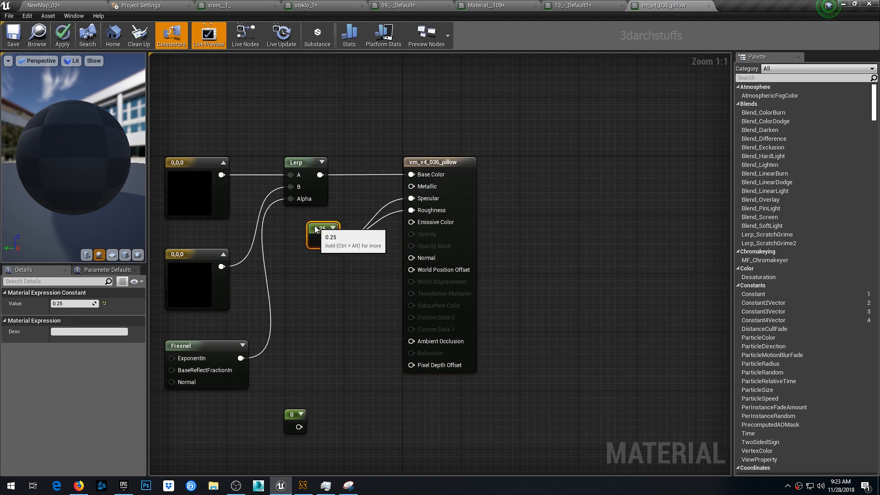
Connect the unused constant to the Fresnel node's ExponentIn and set its value to 0.1
{"action": "right_click_drag", "start_coordinate": [233, 125], "coordinate": [467, 125]}
{"action": "left_click", "coordinate": [408, 348]}
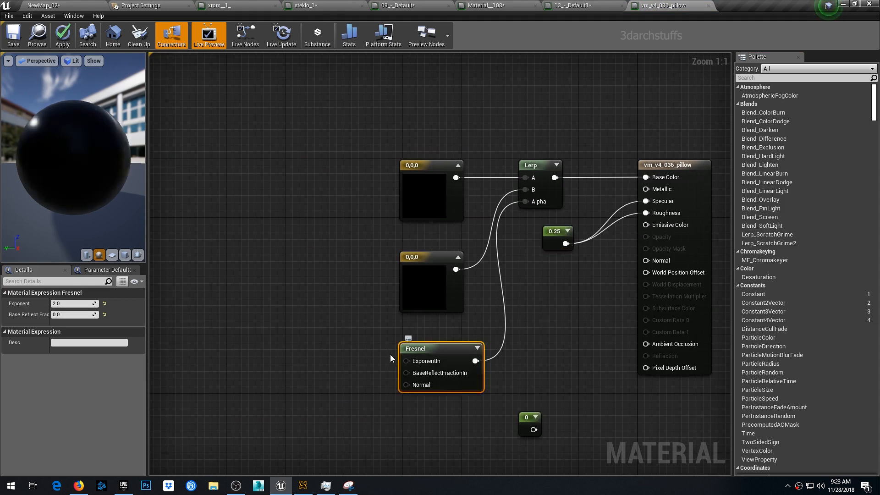
{"action": "left_click", "coordinate": [342, 356]}
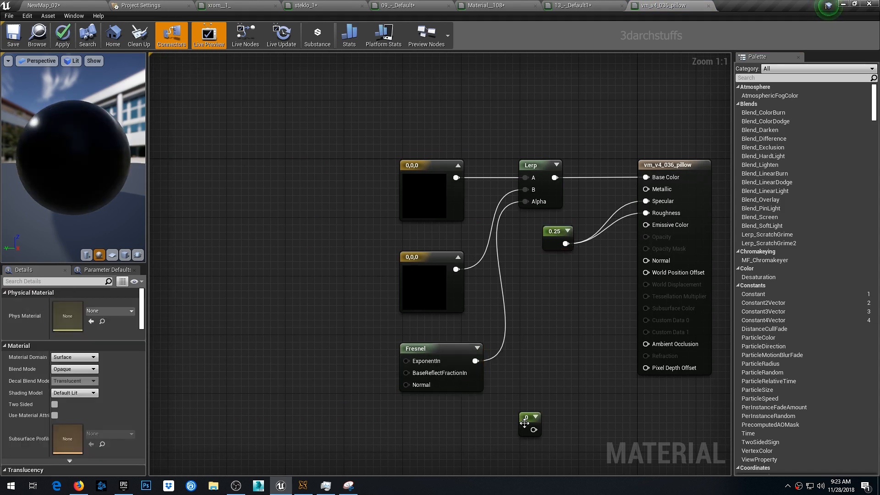
{"action": "left_click_drag", "start_coordinate": [525, 423], "coordinate": [406, 360]}
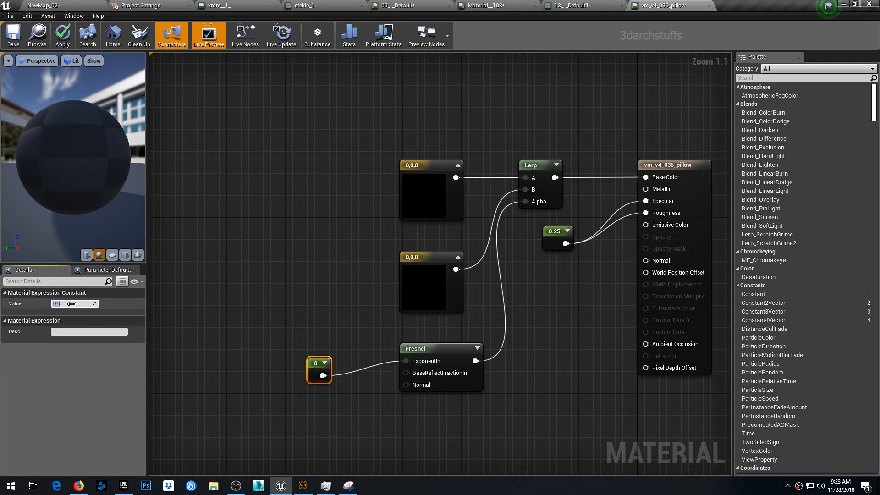
{"action": "type", "text": ".1"}
{"action": "key", "text": "Return"}
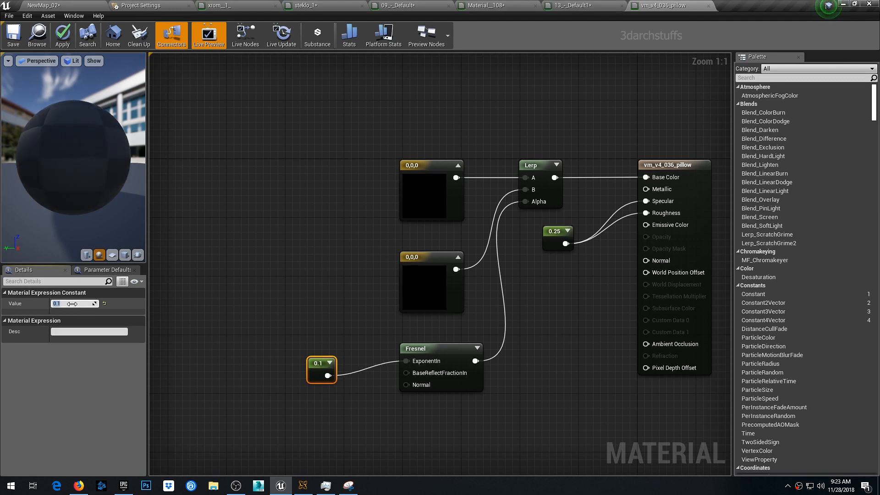
{"action": "left_click", "coordinate": [232, 137]}
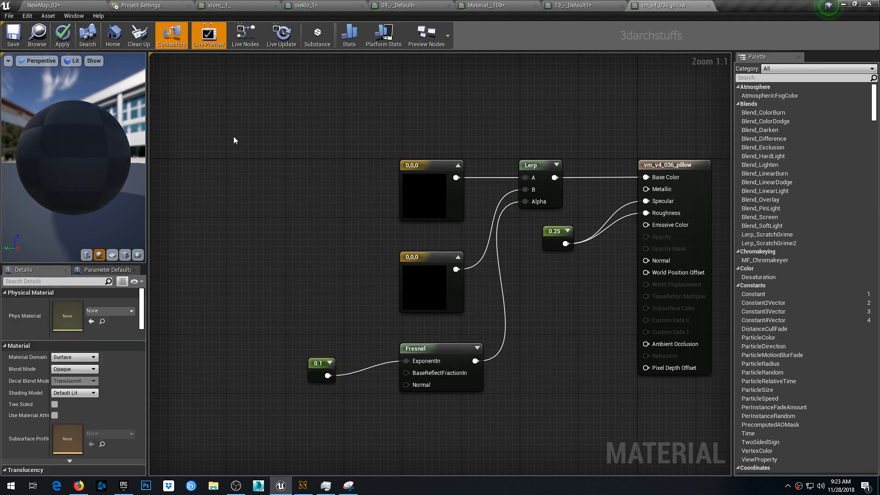
Set the Lerp's A colour to 0.255,0.255,0.255 and the Fresnel exponent constant to 1, applying the material changes
{"action": "left_click", "coordinate": [62, 34]}
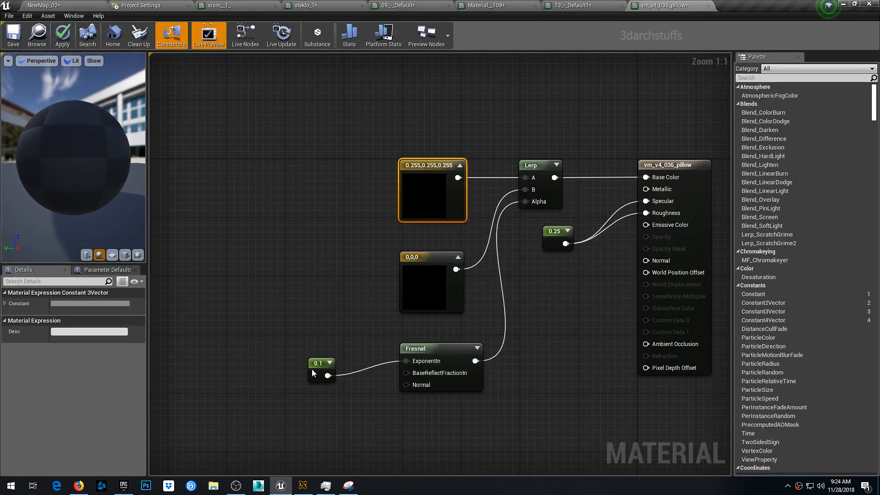
{"action": "left_click", "coordinate": [313, 373]}
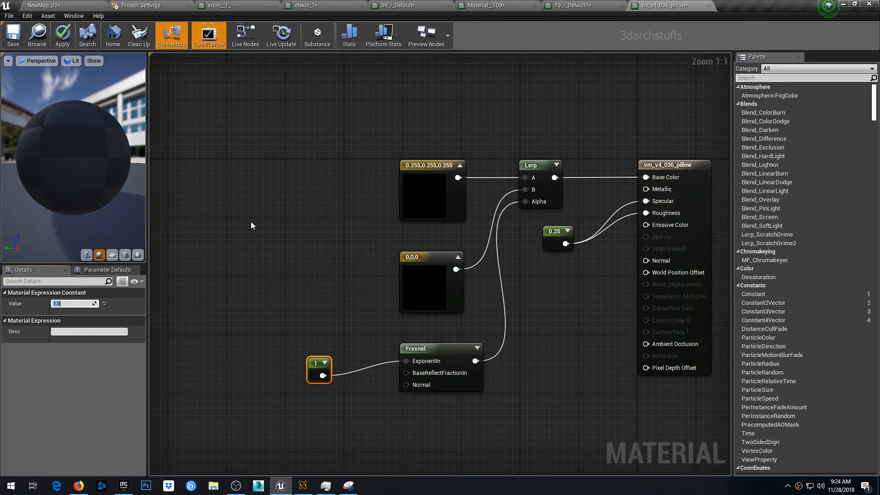
{"action": "left_click", "coordinate": [256, 219]}
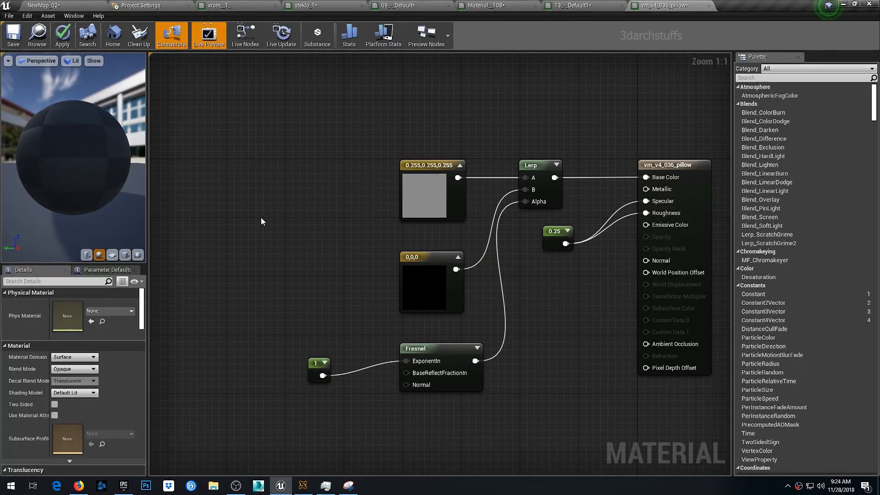
{"action": "left_click", "coordinate": [63, 37]}
Check the pillows in the level, then set the vm_v4_036_pillow Specular and Roughness constant to 0.35 and apply it
{"action": "left_click", "coordinate": [78, 3]}
{"action": "mouse_move", "coordinate": [454, 229]}
{"action": "left_mouse_down", "text": "alt"}
{"action": "mouse_move", "coordinate": [500, 211]}
{"action": "mouse_move", "coordinate": [468, 238]}
{"action": "left_mouse_up", "text": "alt"}
{"action": "left_click", "coordinate": [663, 7]}
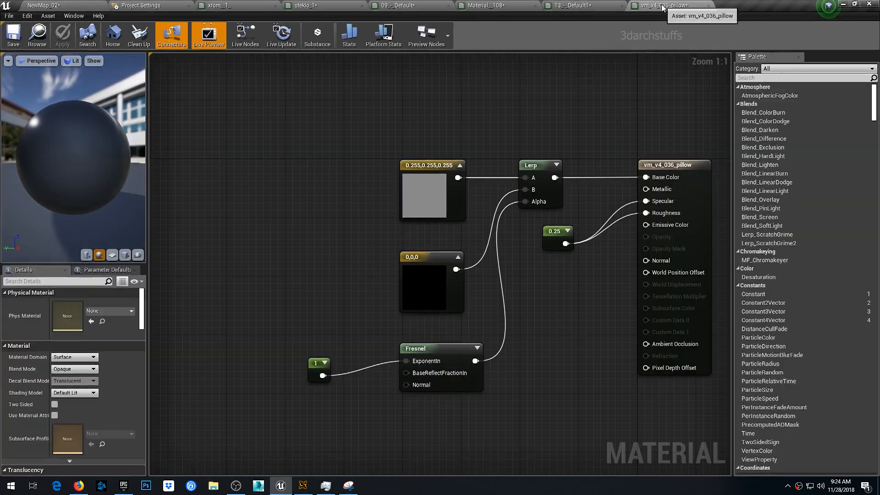
{"action": "left_click", "coordinate": [559, 242]}
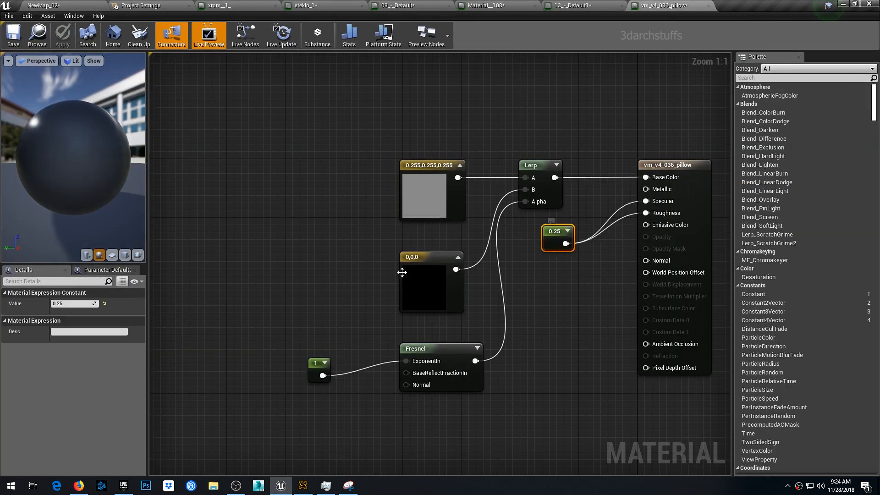
{"action": "left_click", "coordinate": [74, 304]}
{"action": "type", "text": ".35"}
{"action": "key", "text": "Return"}
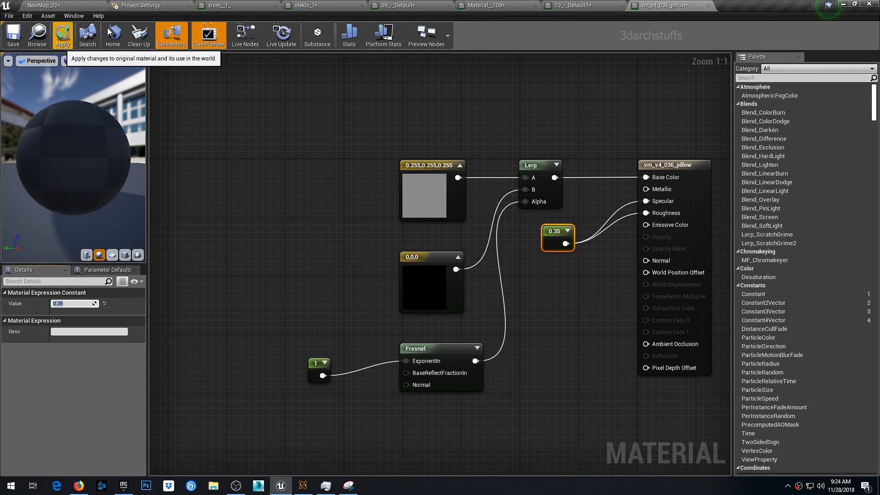
Review the large pillows in the level, select all objects sharing their material vm_v4_036_pillow, and hide them
{"action": "left_click", "coordinate": [89, 6]}
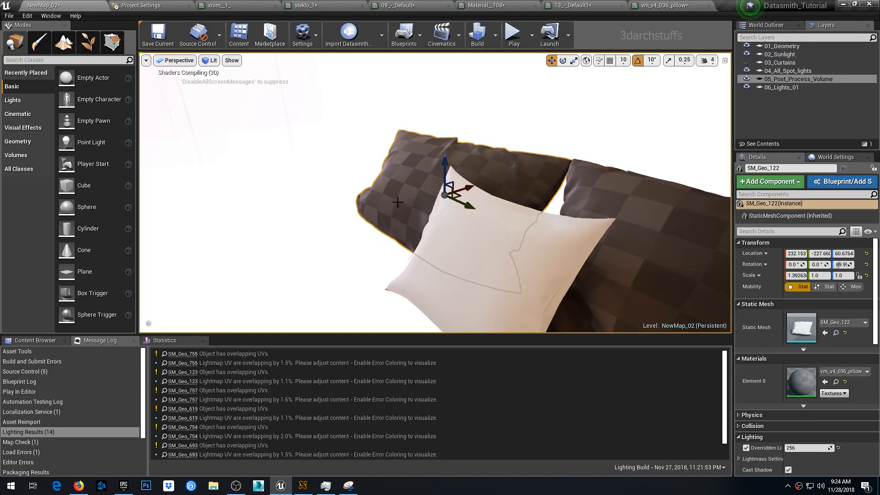
{"action": "left_click_drag", "start_coordinate": [430, 247], "coordinate": [494, 257], "text": "alt"}
{"action": "right_click", "coordinate": [419, 197]}
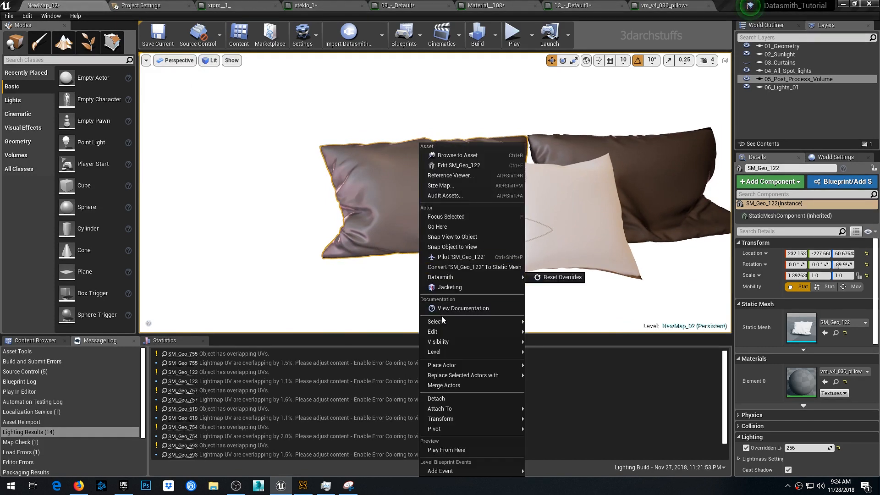
{"action": "mouse_move", "coordinate": [442, 321]}
{"action": "left_click", "coordinate": [557, 472]}
{"action": "left_click_drag", "start_coordinate": [559, 294], "coordinate": [592, 293], "text": "alt"}
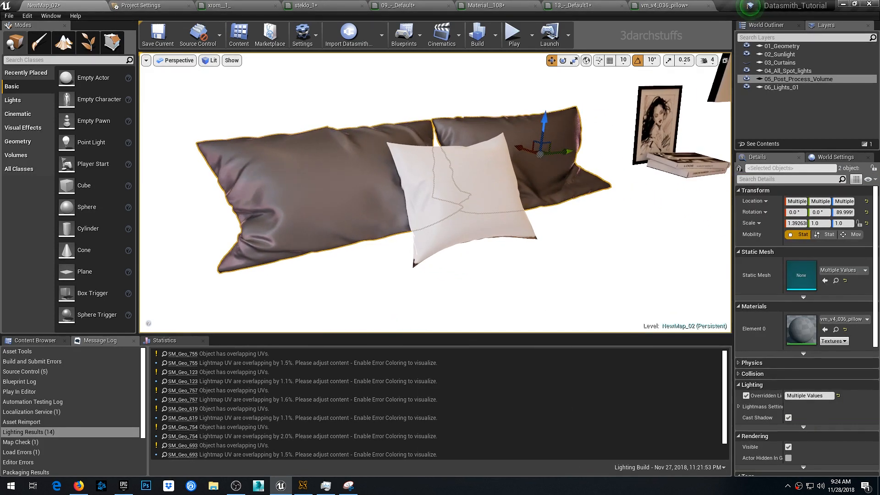
{"action": "key", "text": "h"}
Open the small pillow's material vm_v4_035_pillow, connect the Lerp to Base Color, and set its A colour to 0.464,0.285,0.285
{"action": "left_click", "coordinate": [481, 196]}
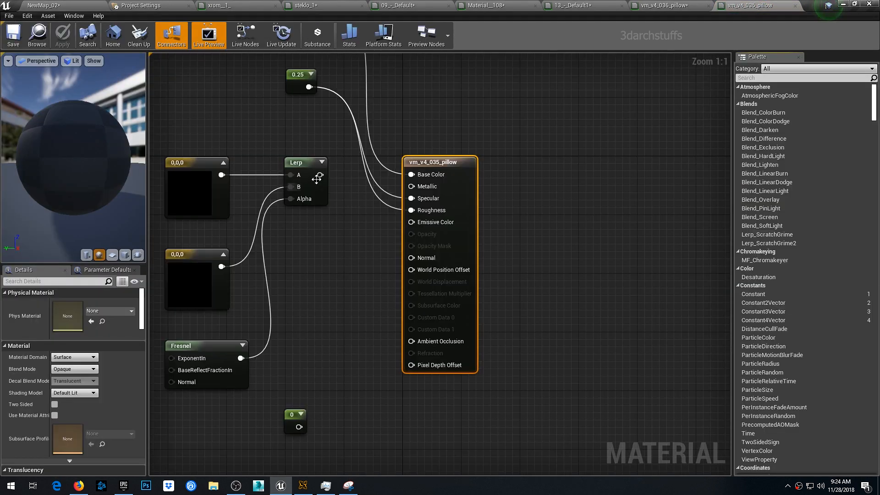
{"action": "left_click_drag", "start_coordinate": [320, 175], "coordinate": [411, 175]}
{"action": "right_click_drag", "start_coordinate": [254, 151], "coordinate": [388, 160]}
{"action": "double_click", "coordinate": [333, 219]}
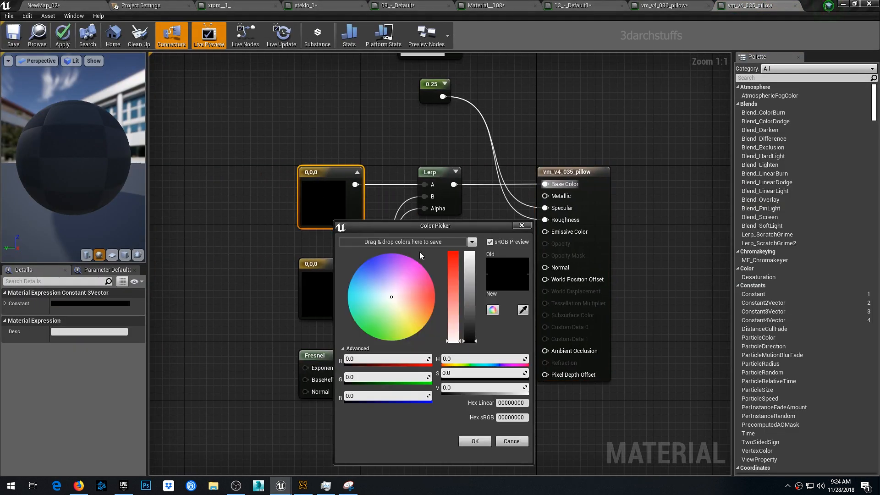
{"action": "left_click", "coordinate": [408, 297]}
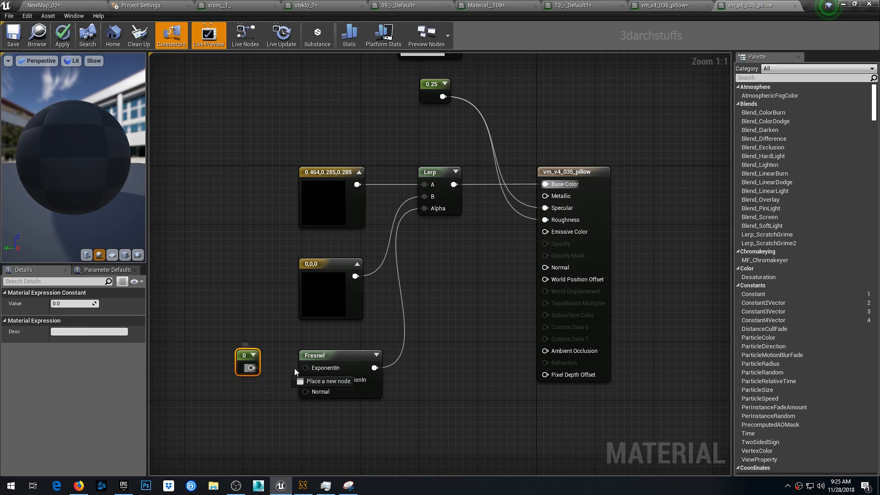
Feed the Fresnel node's ExponentIn with a constant of 1, apply vm_v4_035_pillow, and check the small pillow in the level
{"action": "left_click", "coordinate": [74, 303]}
{"action": "type", "text": "1"}
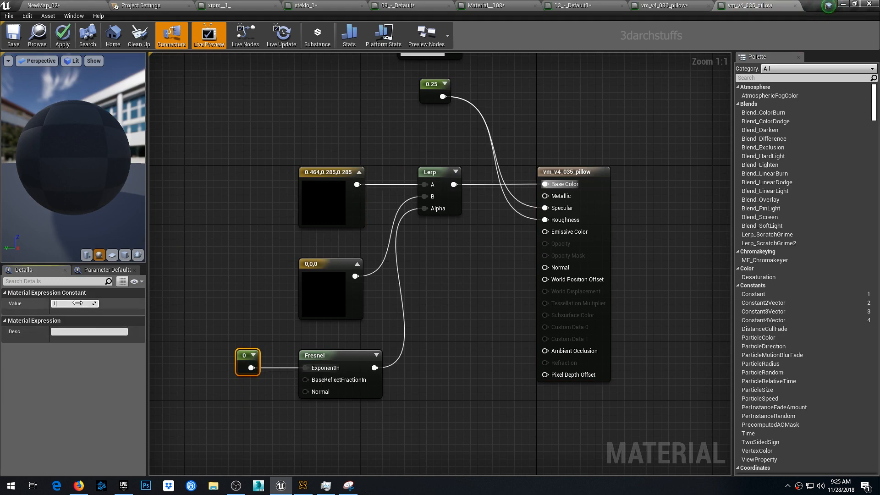
{"action": "key", "text": "Return"}
{"action": "left_click", "coordinate": [62, 35]}
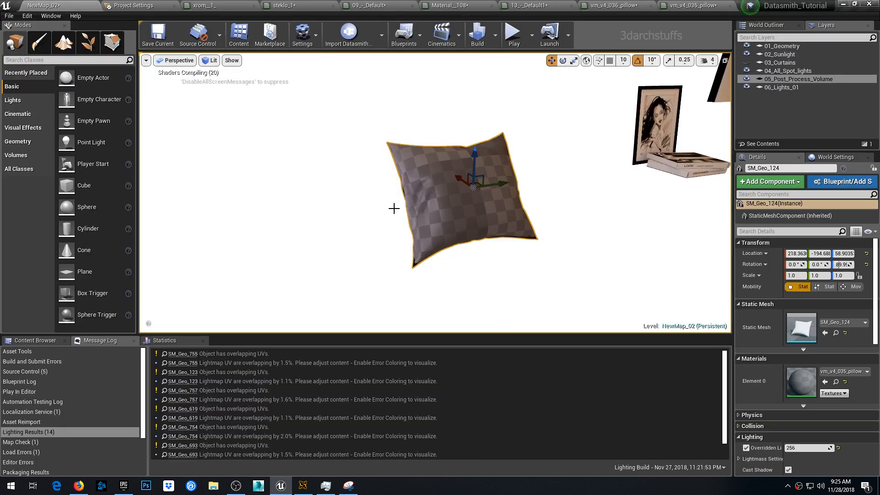
{"action": "right_click", "coordinate": [470, 218]}
{"action": "key", "text": "Escape"}
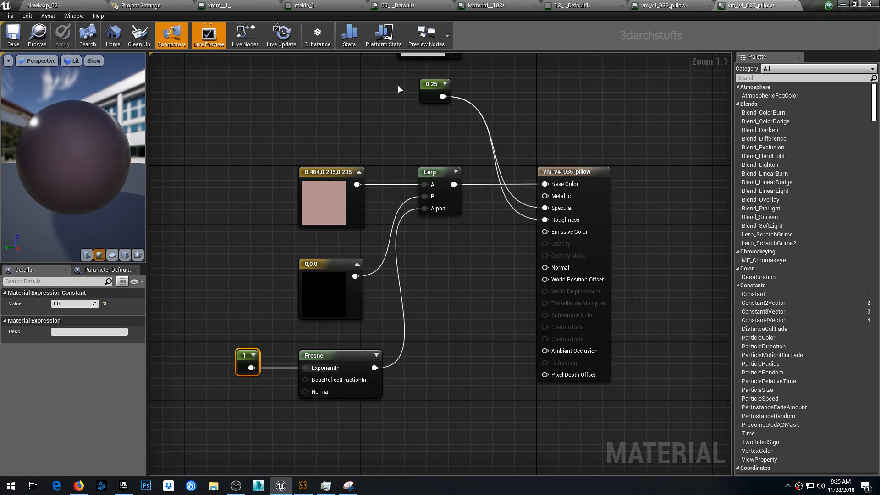
Move the shared Specular and Roughness constant below the Lerp, set it to 0.35, apply vm_v4_035_pillow, and return to the level
{"action": "left_click_drag", "start_coordinate": [431, 87], "coordinate": [439, 248]}
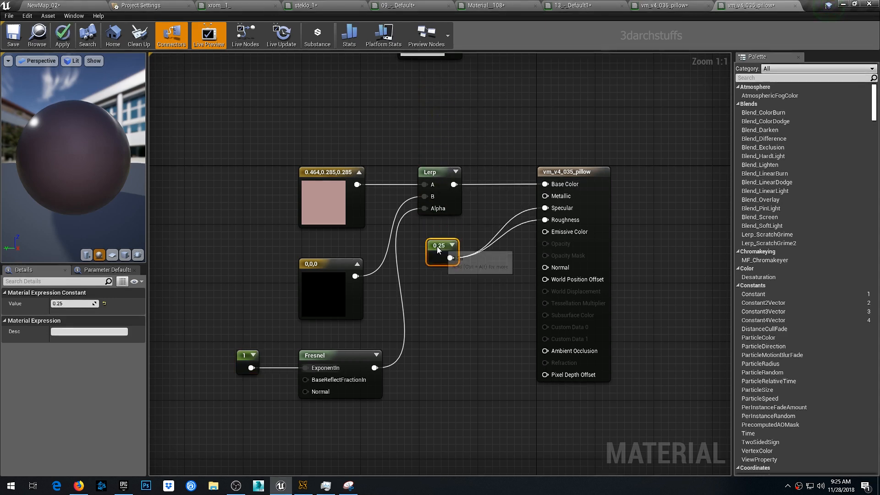
{"action": "left_click", "coordinate": [57, 303]}
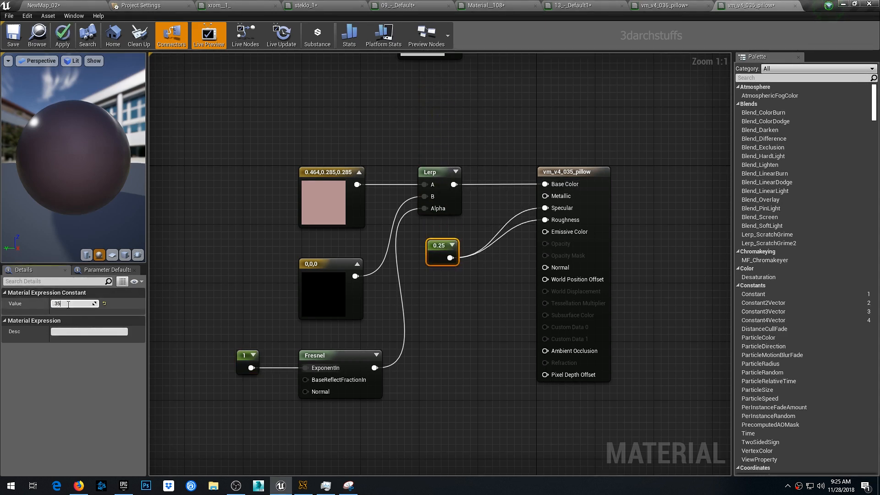
{"action": "type", "text": ".35"}
{"action": "key", "text": "Return"}
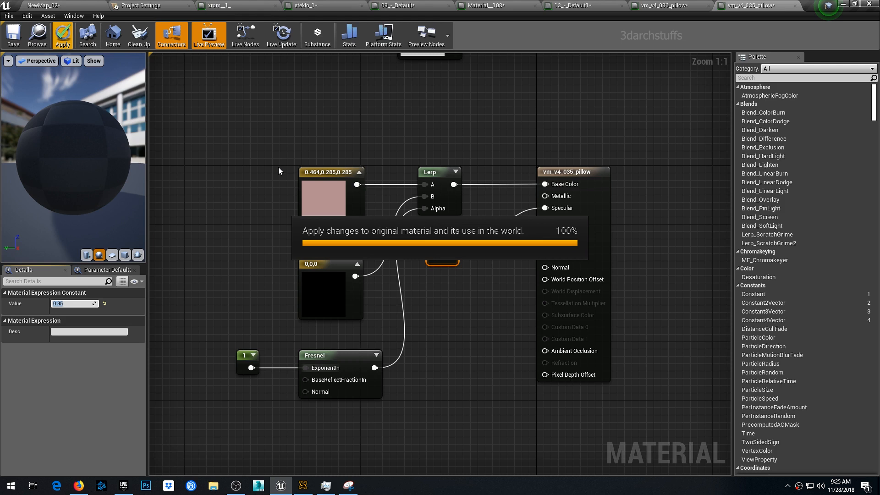
{"action": "left_click", "coordinate": [87, 4]}
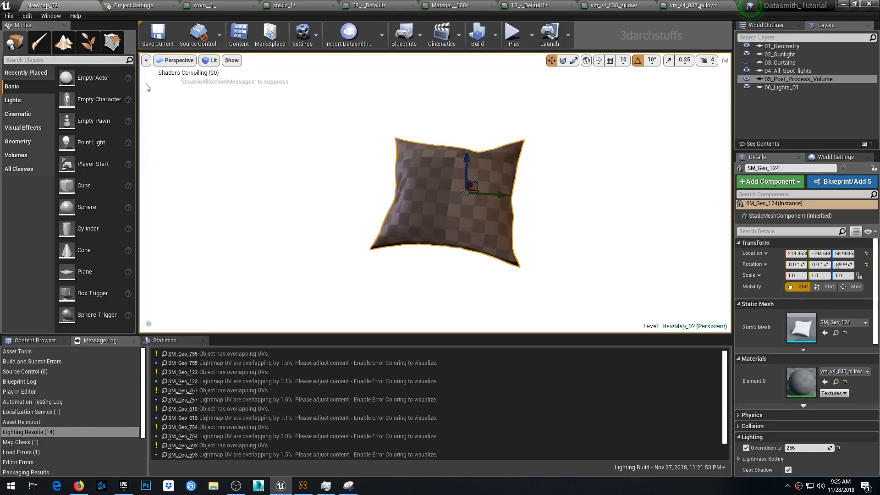
Review the small pillow in the level, select all objects sharing its material vm_v4_035_pillow, and hide them
{"action": "left_click_drag", "start_coordinate": [416, 244], "coordinate": [427, 244], "text": "alt"}
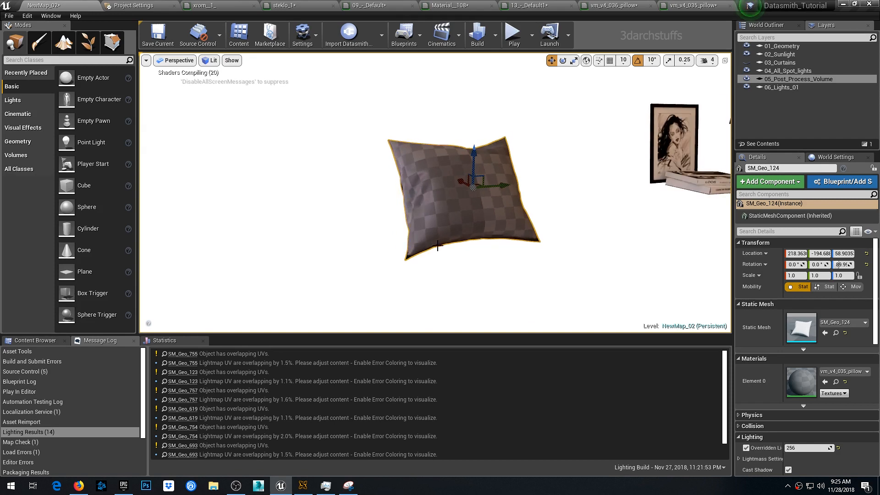
{"action": "right_click", "coordinate": [458, 229]}
{"action": "mouse_move", "coordinate": [486, 323]}
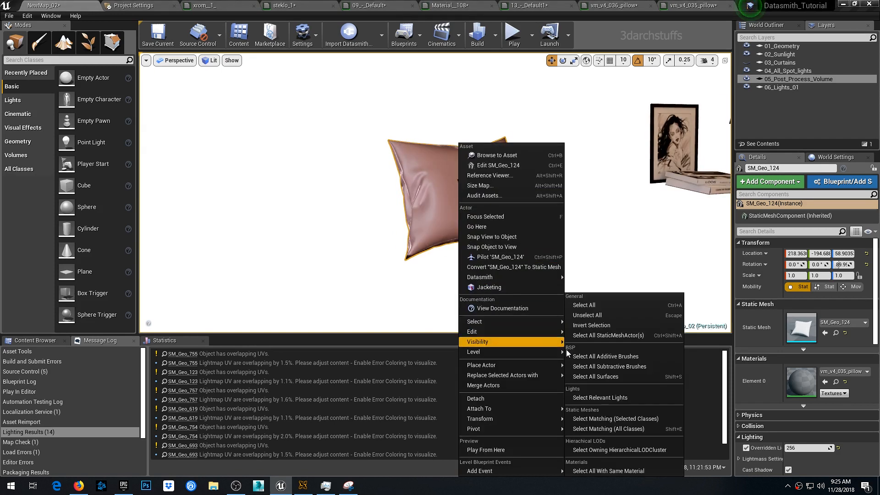
{"action": "left_click", "coordinate": [597, 469]}
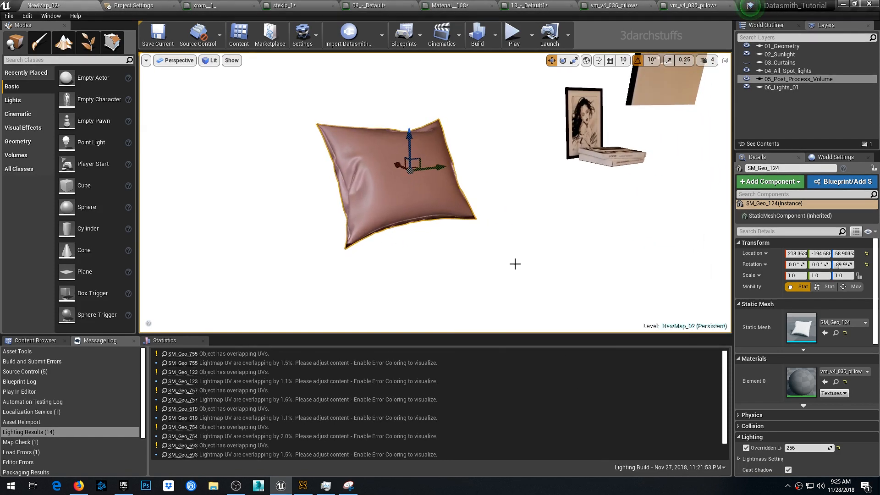
{"action": "key", "text": "Delete"}
{"action": "left_click_drag", "start_coordinate": [514, 263], "coordinate": [518, 212], "text": "alt"}
Frame the stack of two books, select the upper LOOS book, and open its cover material 09_-_Default__1_
{"action": "left_click", "coordinate": [537, 167]}
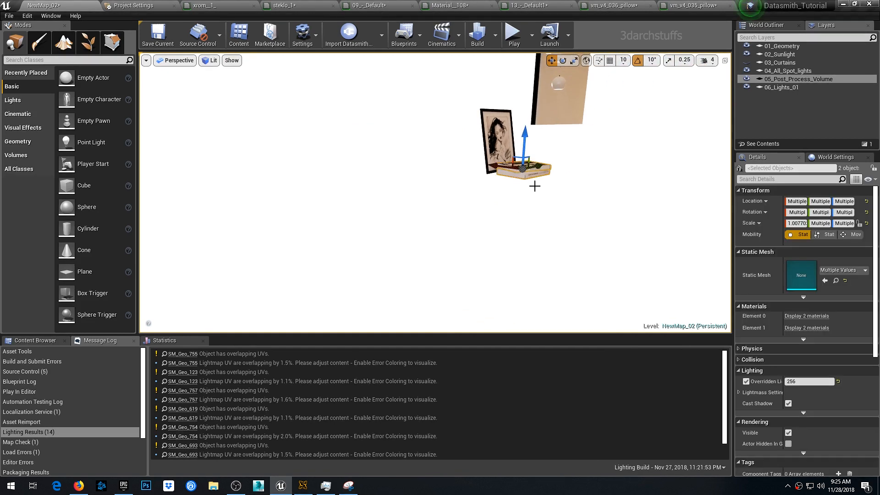
{"action": "key", "text": "f"}
{"action": "left_click_drag", "start_coordinate": [536, 168], "coordinate": [571, 140], "text": "alt"}
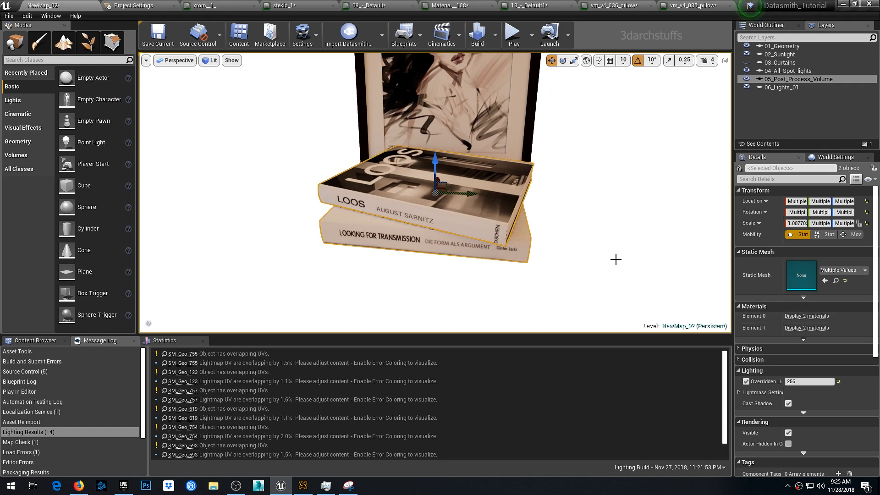
{"action": "mouse_move", "coordinate": [553, 227]}
{"action": "right_mouse_down"}
{"action": "mouse_move", "coordinate": [566, 234]}
{"action": "mouse_move", "coordinate": [553, 227]}
{"action": "right_mouse_up"}
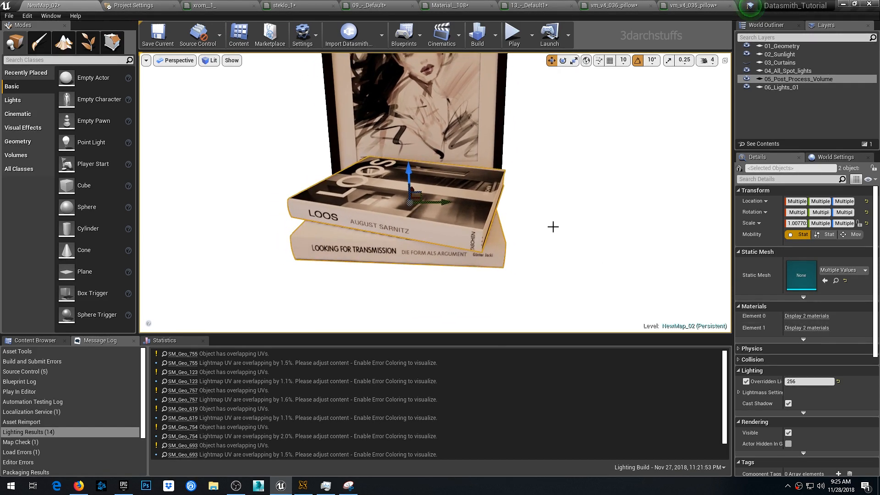
{"action": "left_click", "coordinate": [483, 212]}
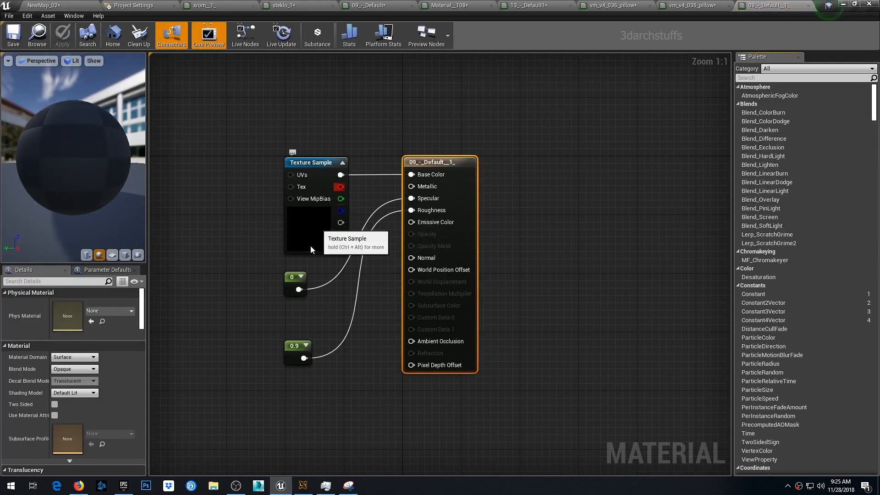
Connect the Specular constant of 09_-_Default__1_ to Roughness as well, set it to 0.35, and apply the material
{"action": "left_click_drag", "start_coordinate": [298, 289], "coordinate": [411, 210]}
{"action": "left_click", "coordinate": [293, 276]}
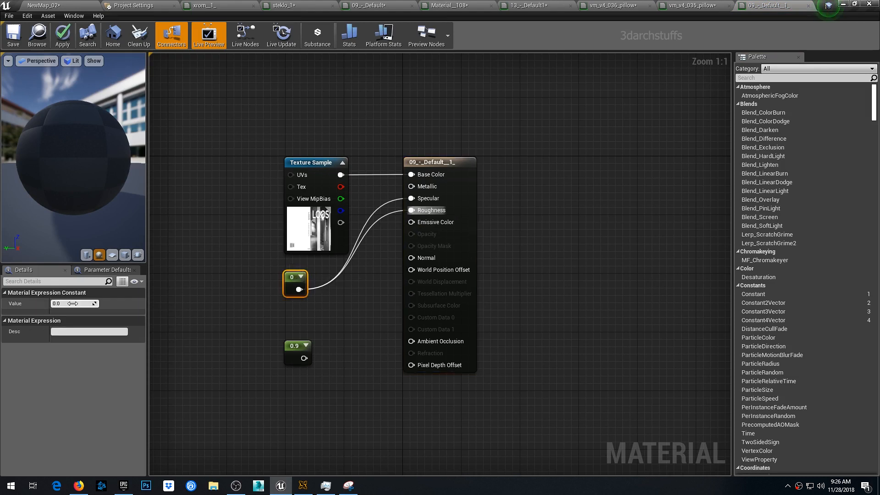
{"action": "type", "text": "0.35"}
{"action": "key", "text": "Return"}
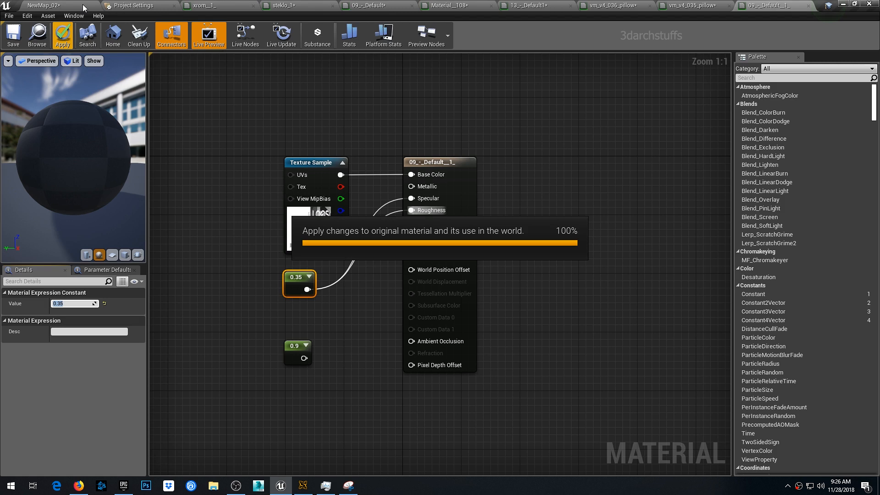
Check the upper book in the level, and save the level together with the edited materials
{"action": "left_click", "coordinate": [83, 4]}
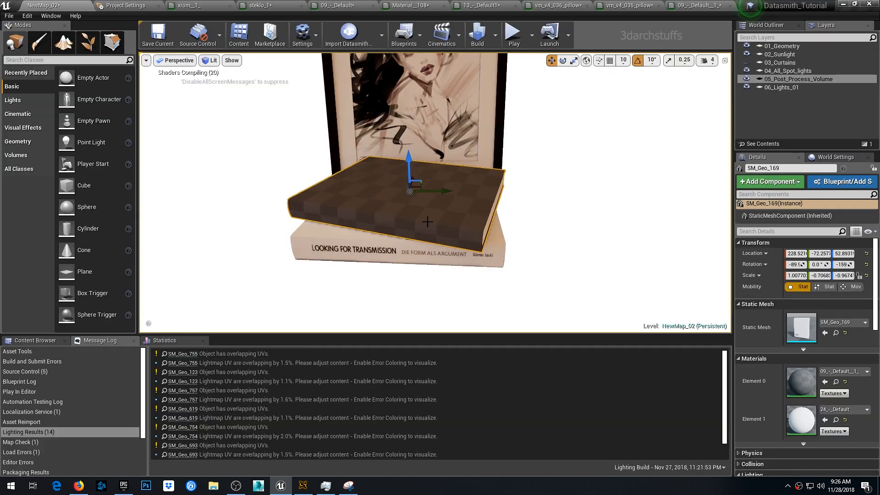
{"action": "mouse_move", "coordinate": [428, 222]}
{"action": "right_mouse_down"}
{"action": "mouse_move", "coordinate": [441, 224]}
{"action": "mouse_move", "coordinate": [412, 214]}
{"action": "right_mouse_up"}
{"action": "key", "text": "ctrl+s"}
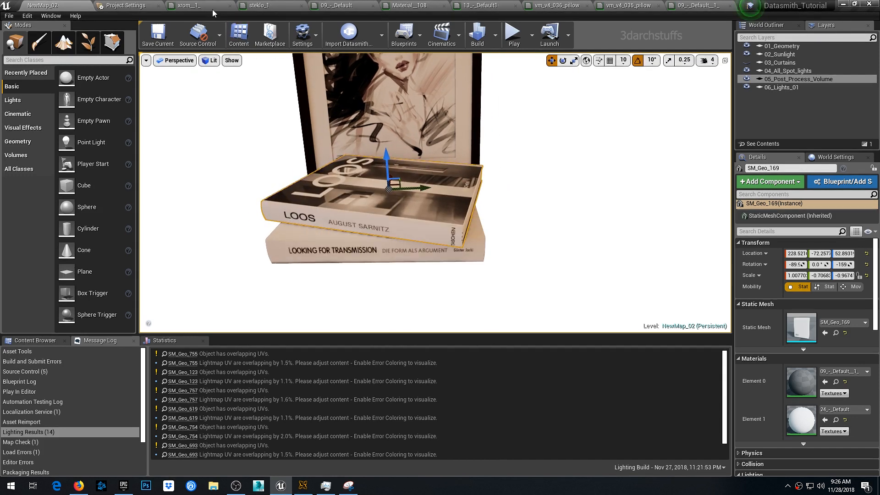
Close all open material editors except 09_-_Default__1_, applying any pending changes, and return to the level
{"action": "left_click", "coordinate": [229, 6]}
{"action": "left_click", "coordinate": [459, 273]}
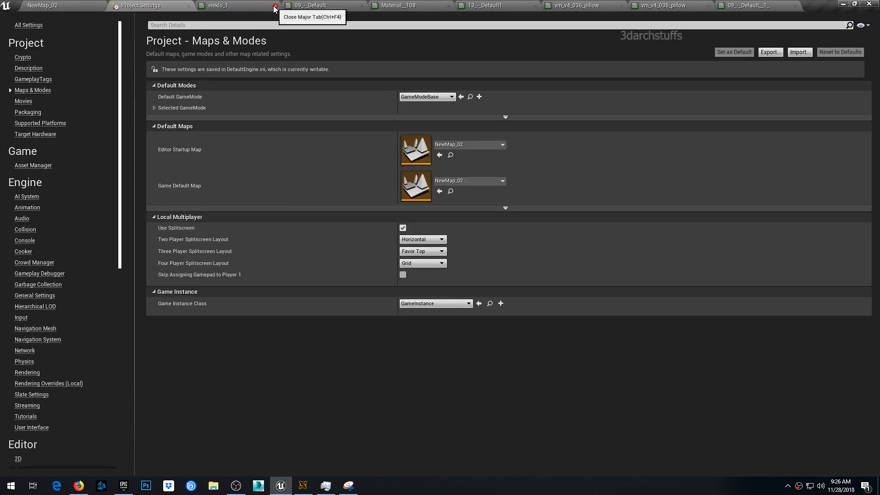
{"action": "left_click", "coordinate": [274, 6]}
{"action": "left_click", "coordinate": [470, 272]}
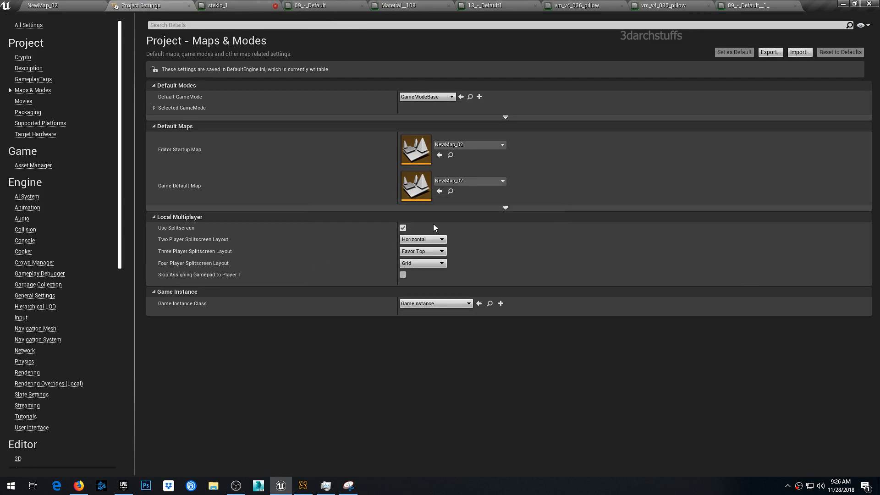
{"action": "left_click", "coordinate": [275, 6]}
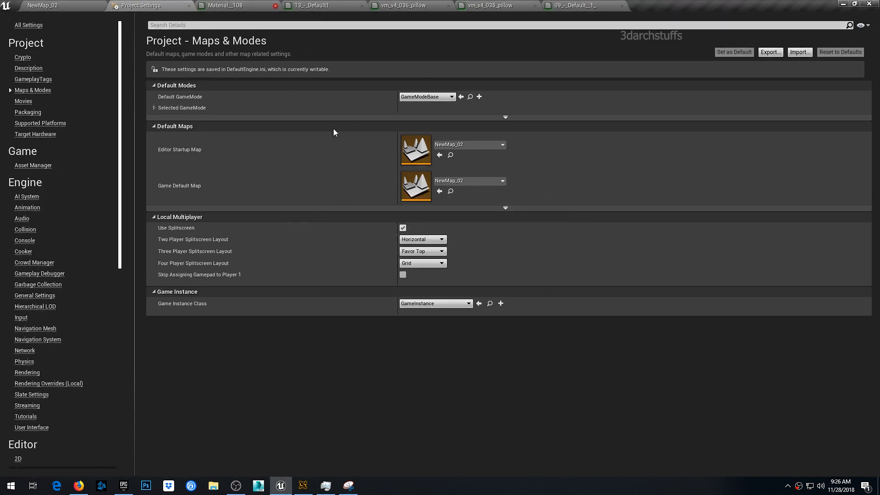
{"action": "left_click", "coordinate": [275, 6]}
{"action": "left_click", "coordinate": [275, 6]}
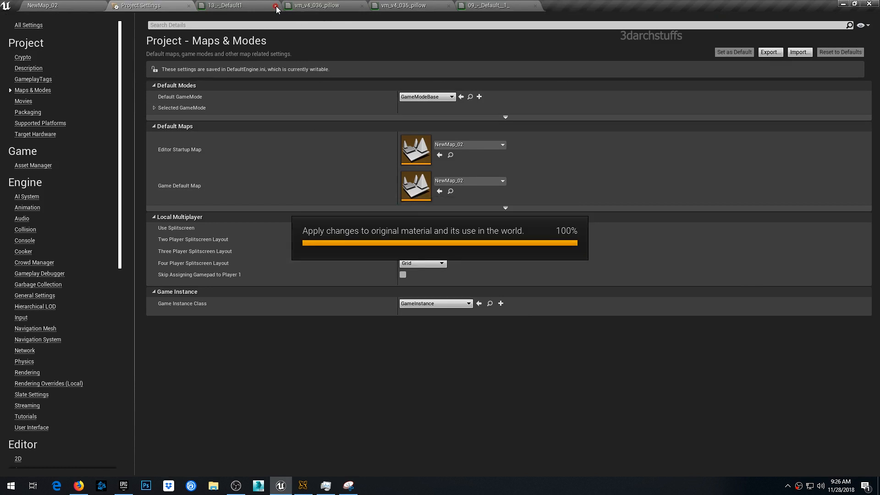
{"action": "left_click", "coordinate": [275, 6]}
{"action": "left_click", "coordinate": [275, 6]}
{"action": "left_click", "coordinate": [76, 4]}
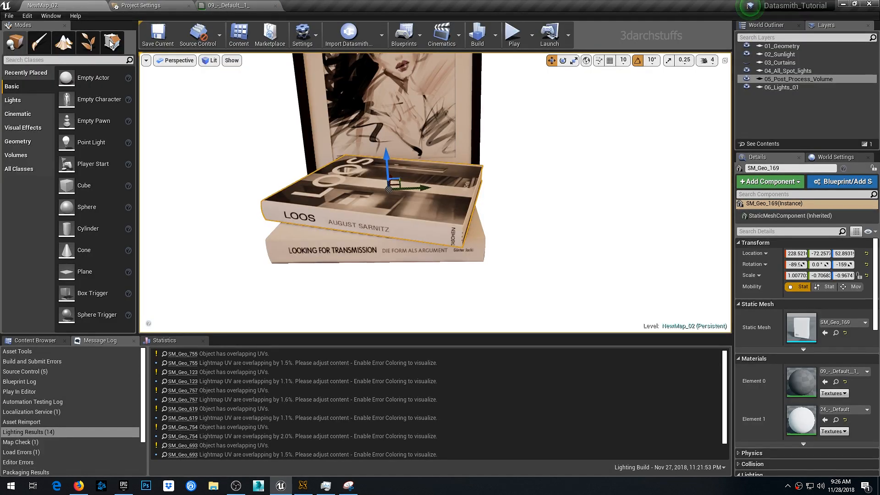
Select all objects sharing the upper book's material 09_-_Default__1_ and hide them
{"action": "right_click", "coordinate": [444, 207]}
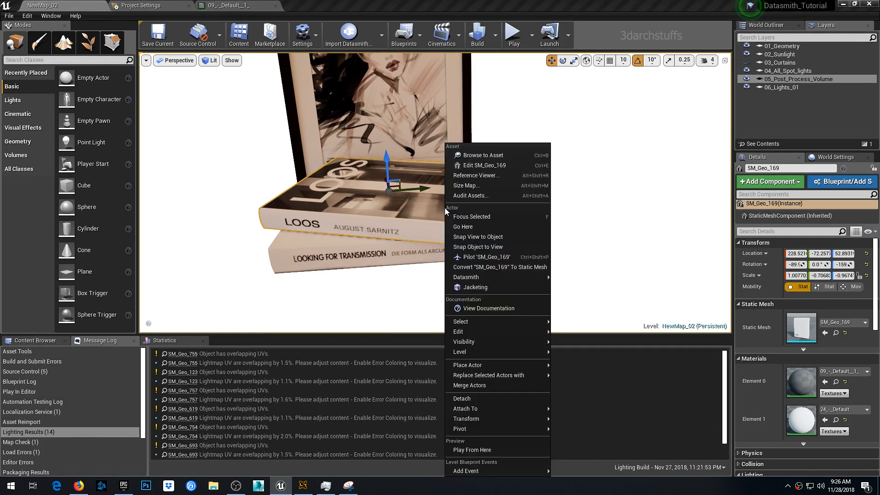
{"action": "mouse_move", "coordinate": [471, 321]}
{"action": "left_click", "coordinate": [582, 471]}
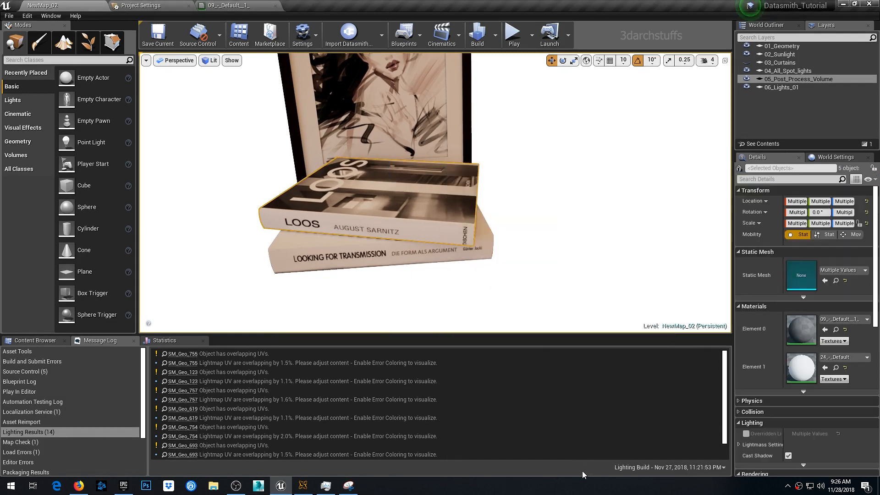
{"action": "right_click_drag", "start_coordinate": [565, 236], "coordinate": [591, 242]}
{"action": "key", "text": "h"}
Open the remaining book's cover material 09_-_Default__2_ and connect its Specular constant to Roughness as well
{"action": "left_click", "coordinate": [400, 220]}
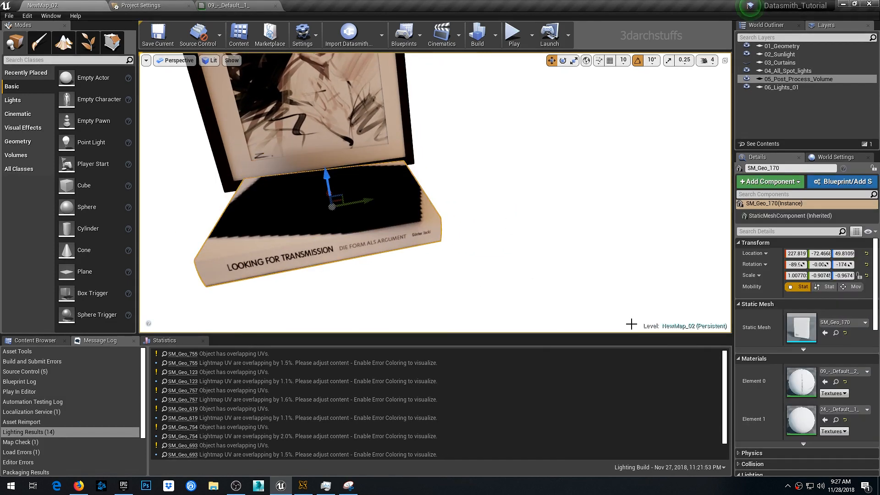
{"action": "double_click", "coordinate": [789, 376]}
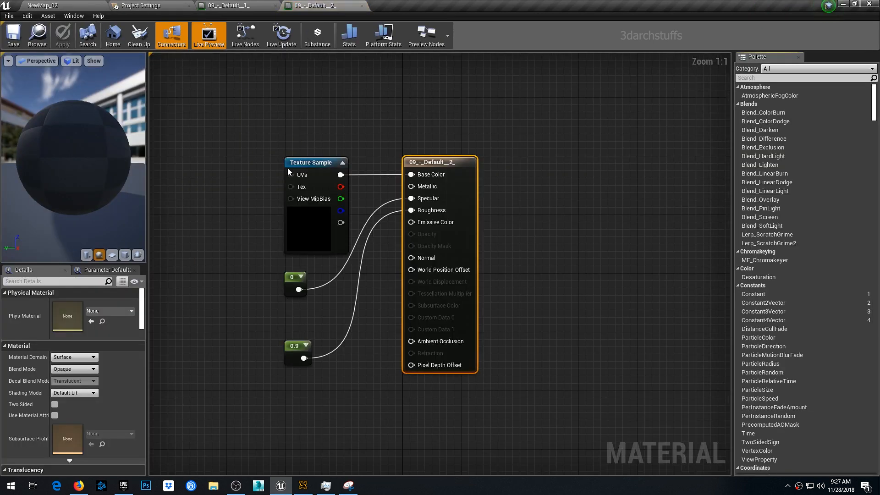
{"action": "left_click", "coordinate": [301, 294]}
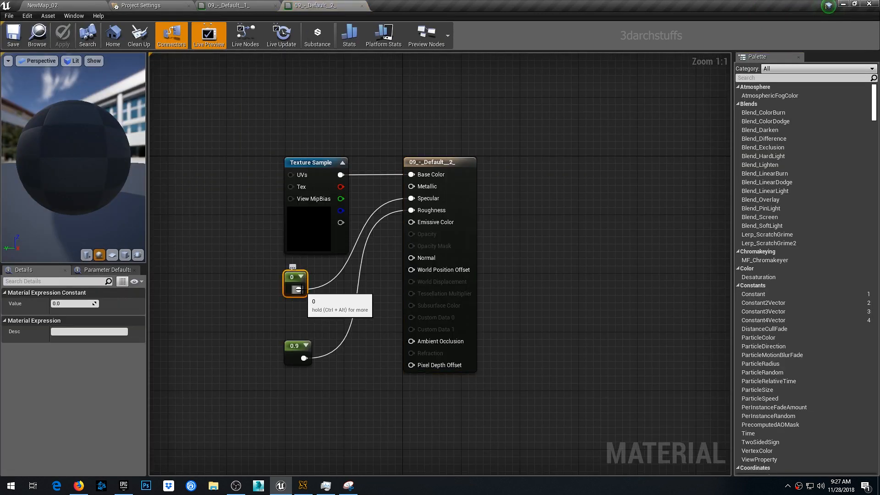
{"action": "left_click_drag", "start_coordinate": [301, 294], "coordinate": [411, 210]}
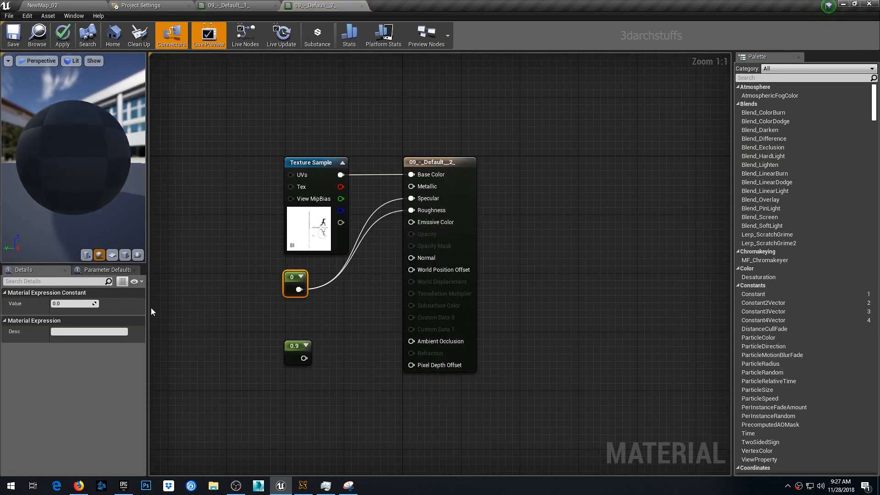
Set the shared Specular and Roughness constant to 0.35, apply 09_-_Default__2_, and return to the level
{"action": "left_click", "coordinate": [72, 303]}
{"action": "type", "text": ".3"}
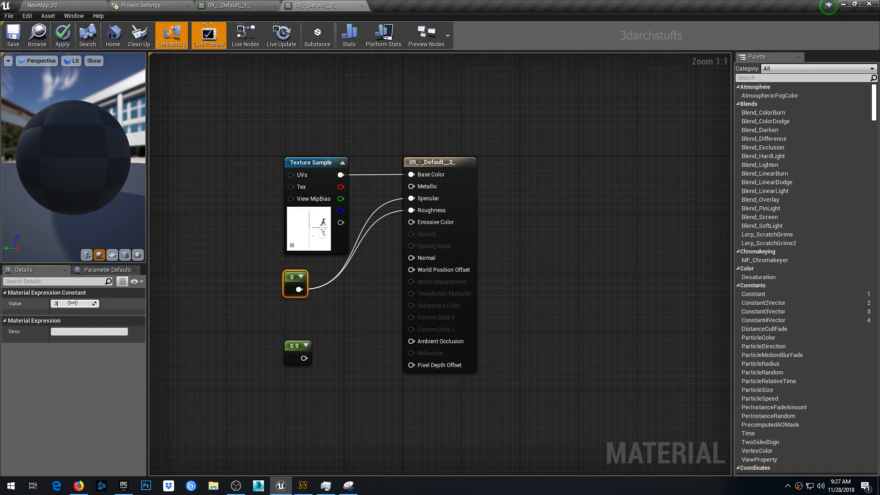
{"action": "type", "text": "5"}
{"action": "key", "text": "Return"}
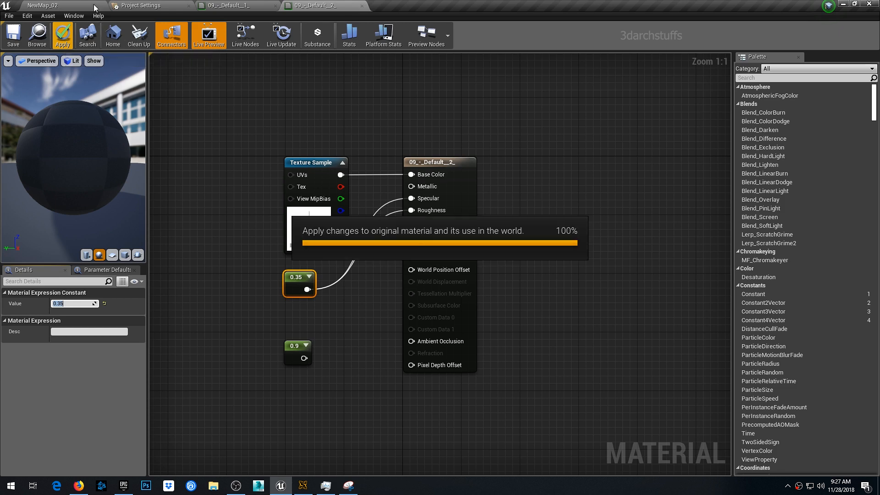
{"action": "left_click", "coordinate": [93, 4]}
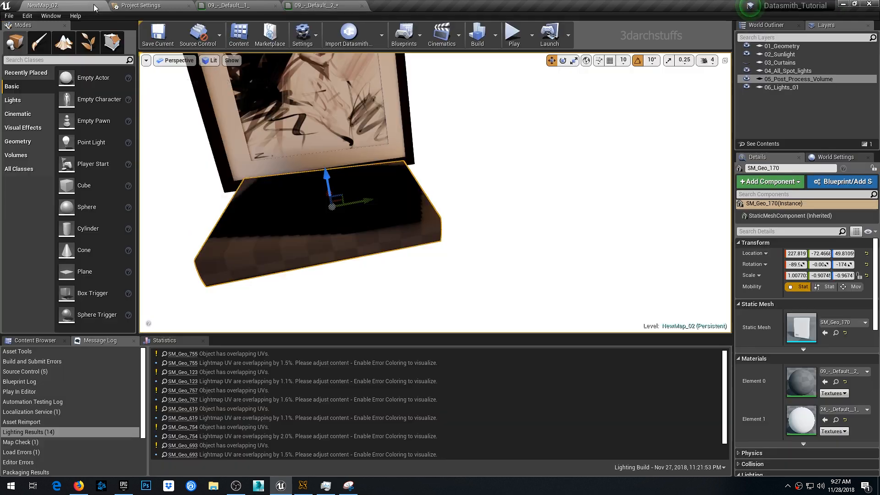
Select all objects sharing the remaining book's material 09_-_Default__2_ and hide them
{"action": "right_click", "coordinate": [299, 249]}
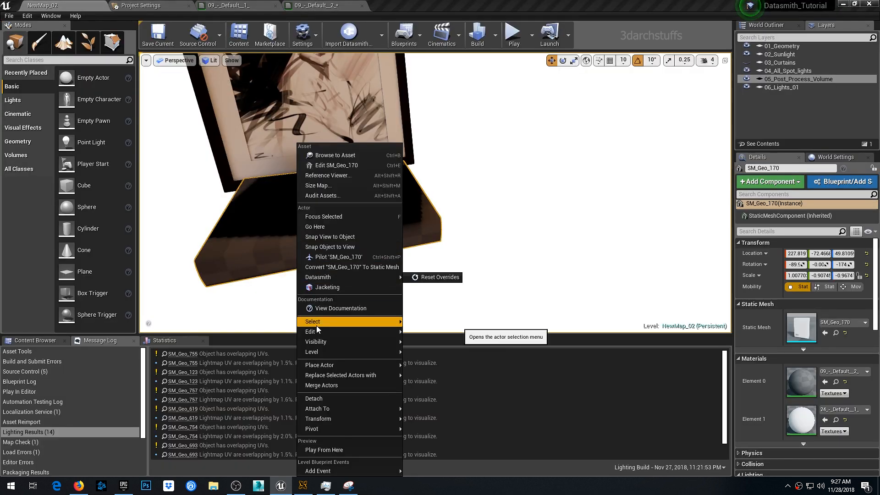
{"action": "mouse_move", "coordinate": [316, 325]}
{"action": "left_click", "coordinate": [436, 471]}
{"action": "mouse_move", "coordinate": [515, 245]}
{"action": "right_mouse_down"}
{"action": "mouse_move", "coordinate": [486, 244]}
{"action": "mouse_move", "coordinate": [494, 229]}
{"action": "right_mouse_up"}
{"action": "key", "text": "h"}
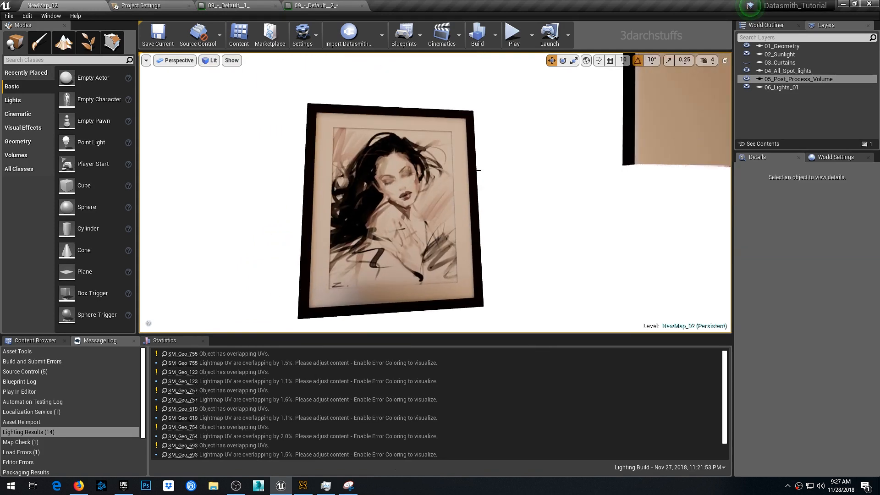
Open the picture frame's material Material__57412, connect the Specular constant to Roughness, and feed Metallic from the other constant set to 1
{"action": "left_click", "coordinate": [480, 208]}
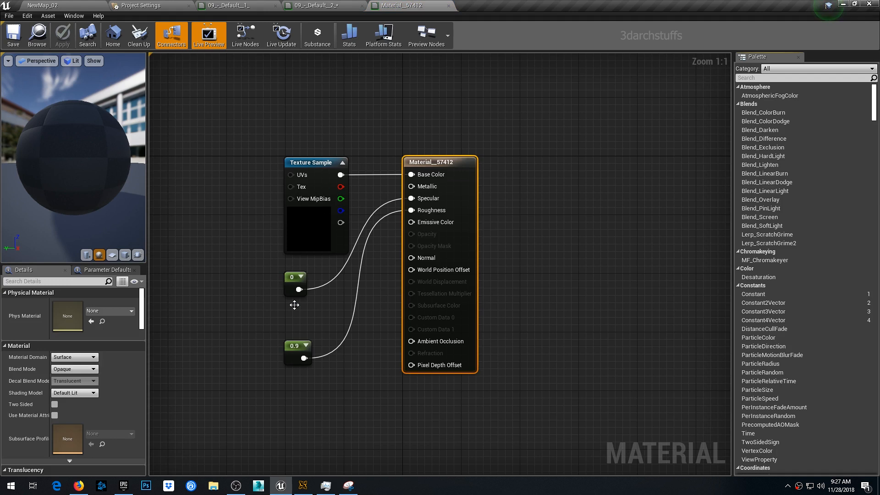
{"action": "left_click_drag", "start_coordinate": [298, 289], "coordinate": [411, 210]}
{"action": "left_click_drag", "start_coordinate": [304, 358], "coordinate": [416, 191]}
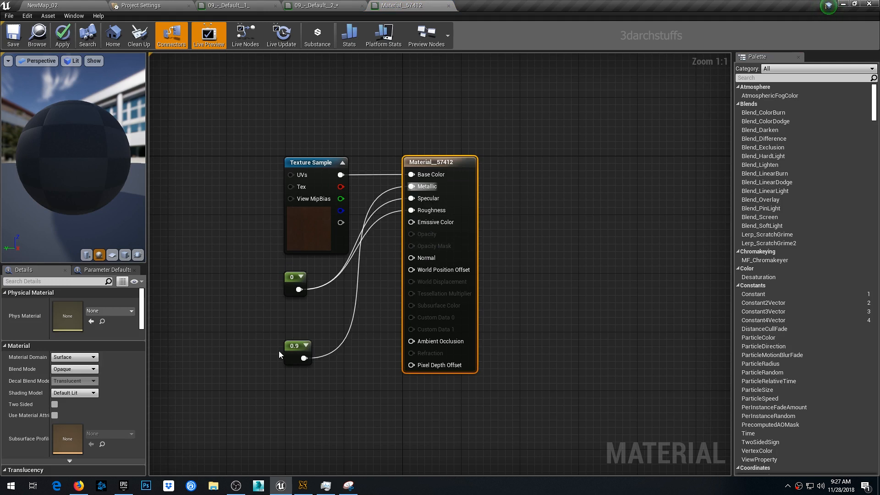
{"action": "left_click", "coordinate": [297, 353]}
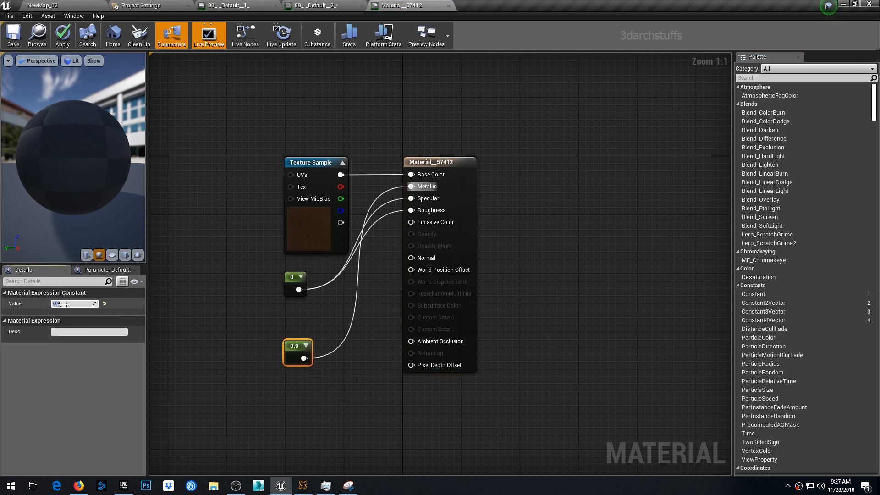
{"action": "key", "text": "Return"}
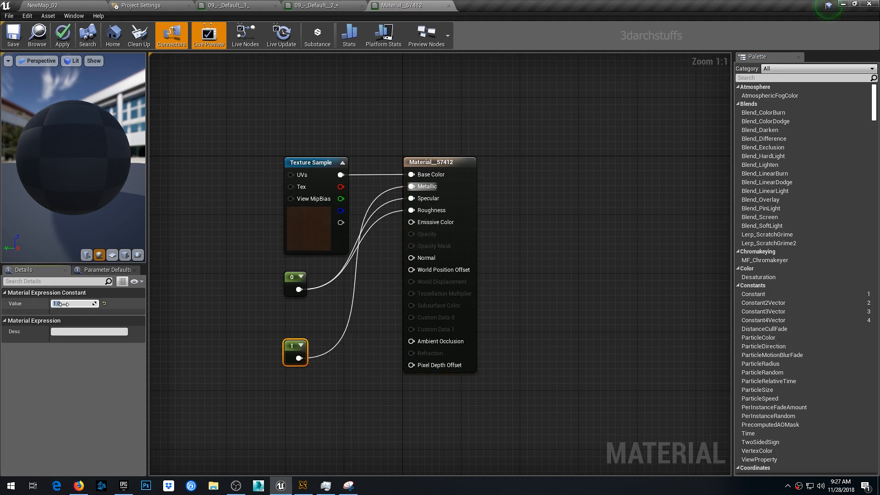
Set the frame material's shared Specular and Roughness constant to 0.25, apply Material__57412, and return to the level
{"action": "left_click", "coordinate": [291, 274]}
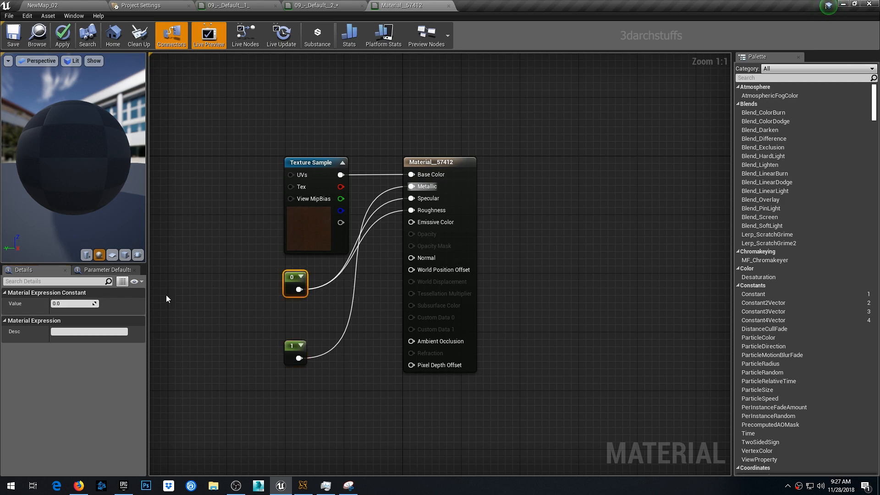
{"action": "left_click", "coordinate": [73, 304]}
{"action": "type", "text": ".25"}
{"action": "key", "text": "Return"}
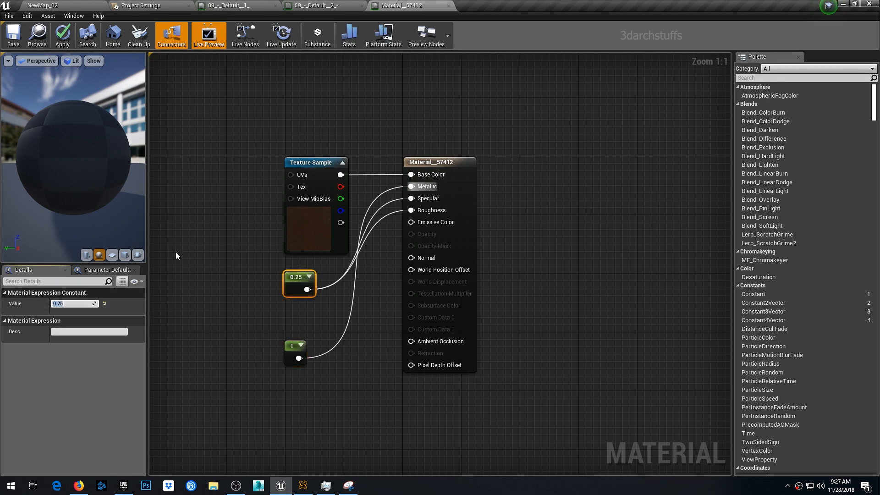
{"action": "left_click", "coordinate": [330, 232]}
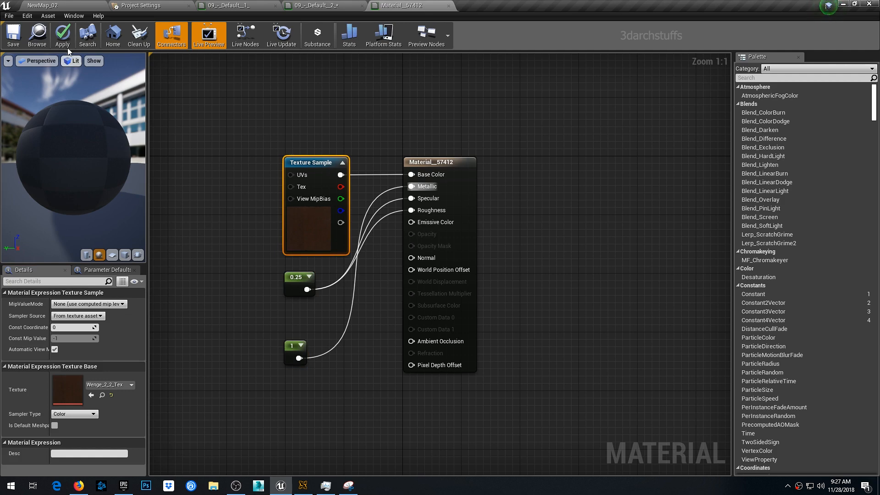
{"action": "left_click", "coordinate": [80, 6]}
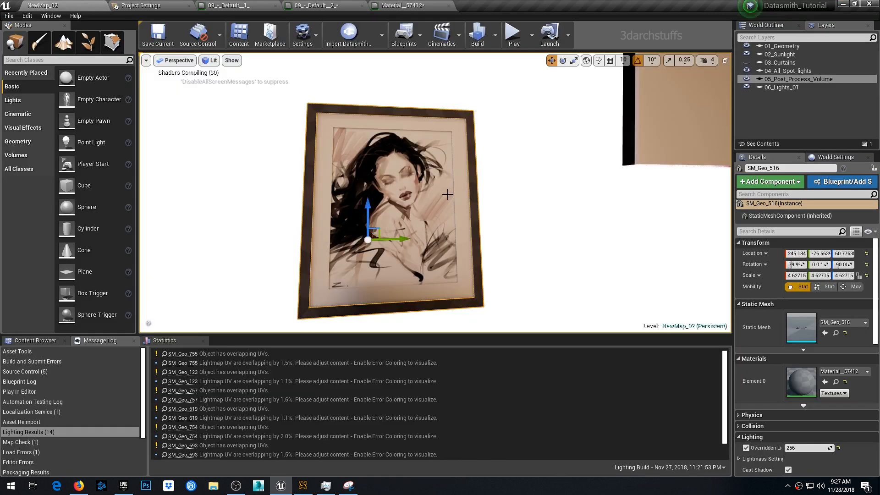
{"action": "left_click_drag", "start_coordinate": [653, 269], "coordinate": [524, 272], "text": "alt"}
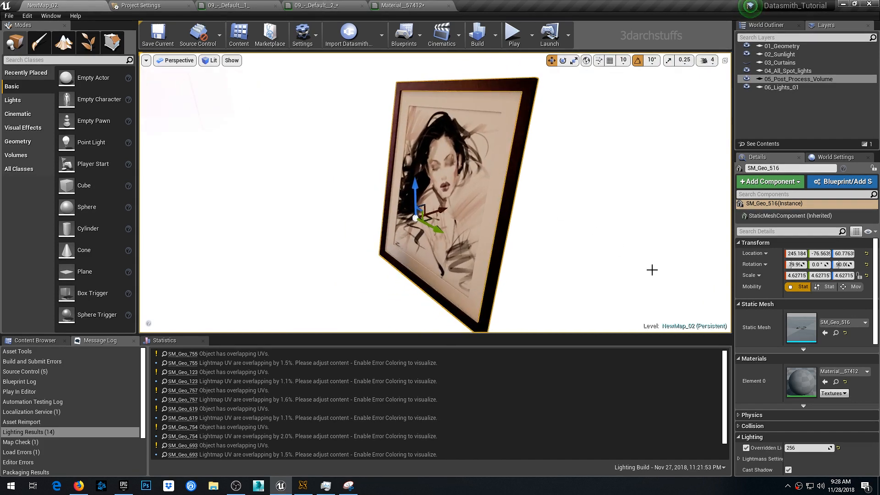
Reopen Material__57412, disconnect its Metallic input, and insert a Multiply node between the Texture Sample and Base Color
{"action": "double_click", "coordinate": [795, 376]}
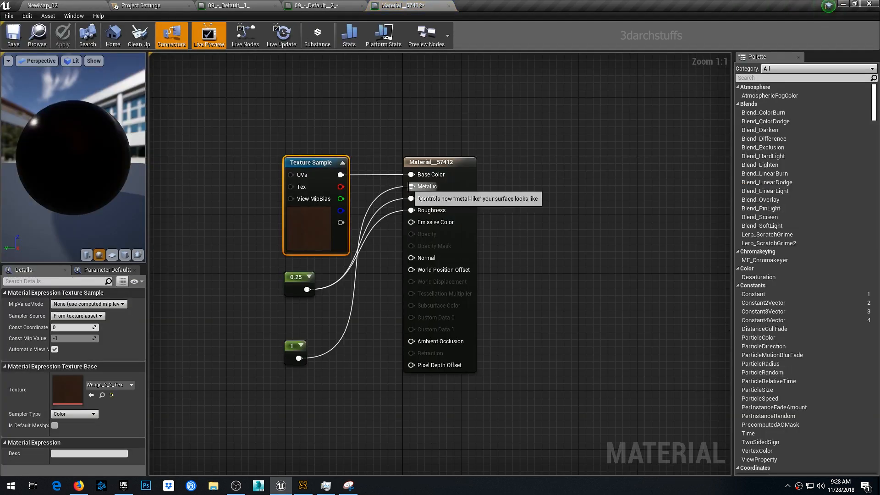
{"action": "left_click_drag", "start_coordinate": [441, 160], "coordinate": [580, 161]}
{"action": "left_click", "coordinate": [419, 145]}
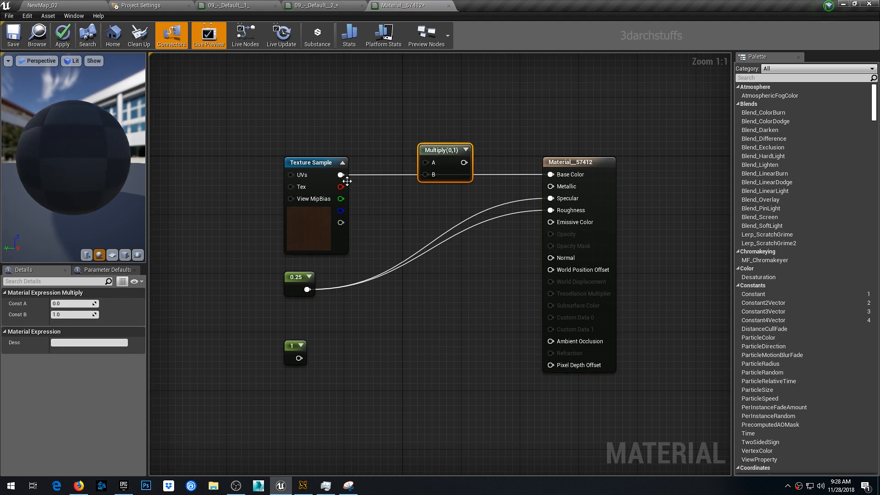
{"action": "left_click_drag", "start_coordinate": [341, 175], "coordinate": [550, 173]}
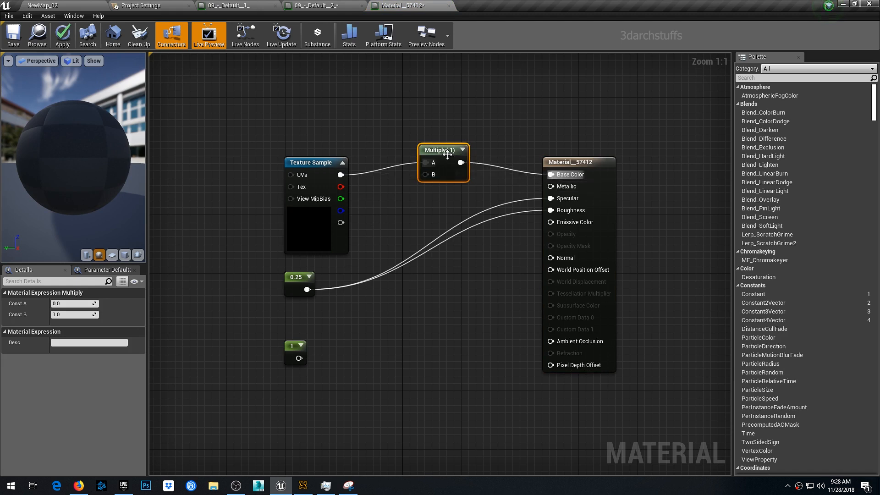
Set the Multiply node's Const B to 2, apply the frame material, and return to the level
{"action": "left_click", "coordinate": [76, 314]}
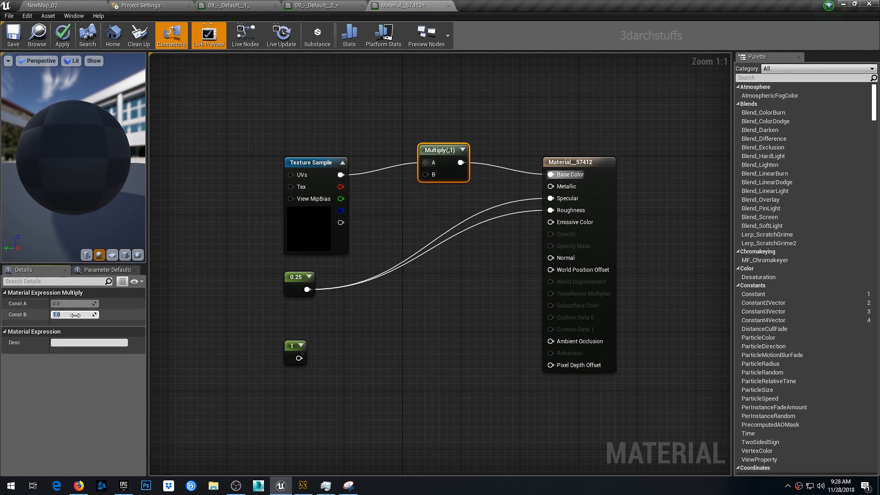
{"action": "type", "text": "2"}
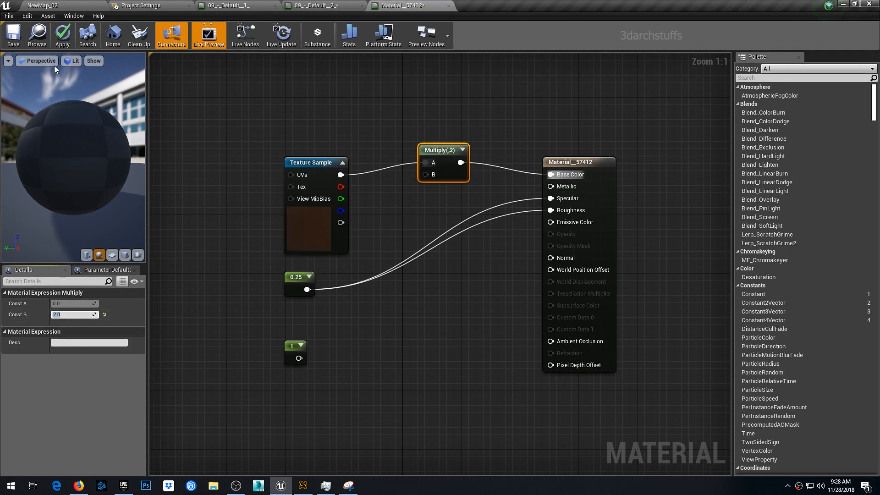
{"action": "left_click", "coordinate": [71, 5]}
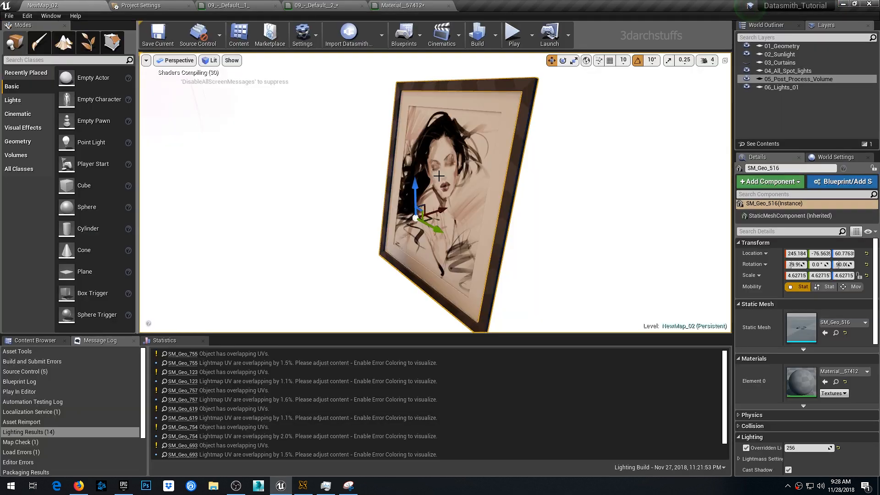
Open the framed artwork's material 08_-_Default, drive Specular and Roughness from one constant set to 0.25, apply it, and return to the level
{"action": "left_click_drag", "start_coordinate": [438, 176], "coordinate": [472, 160], "text": "alt"}
{"action": "left_click", "coordinate": [419, 183]}
{"action": "double_click", "coordinate": [803, 378]}
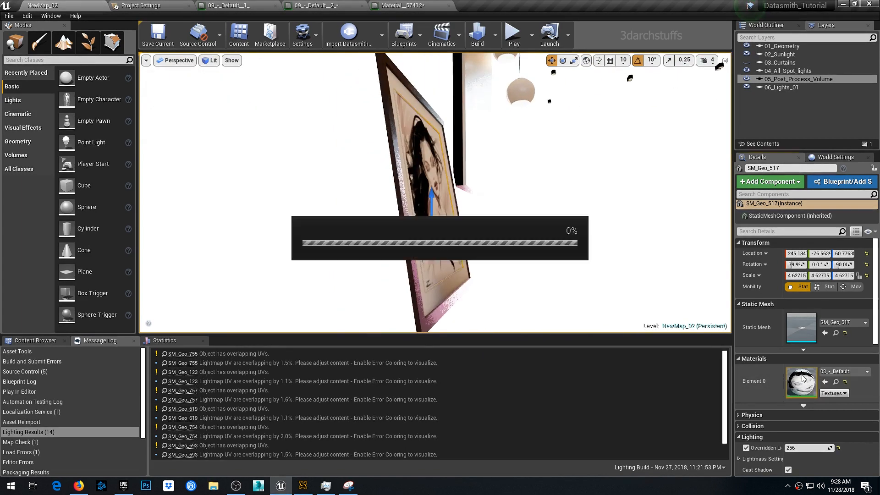
{"action": "left_click", "coordinate": [296, 283]}
{"action": "left_click", "coordinate": [67, 303]}
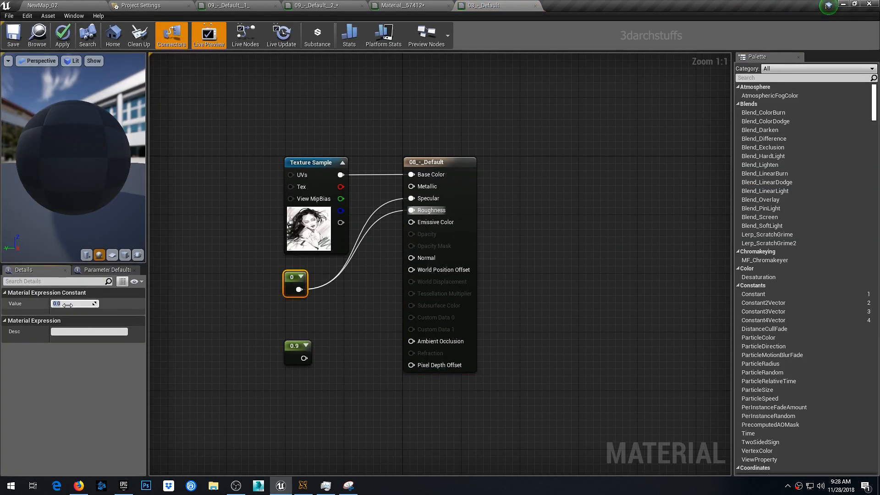
{"action": "type", "text": ".25"}
{"action": "key", "text": "Return"}
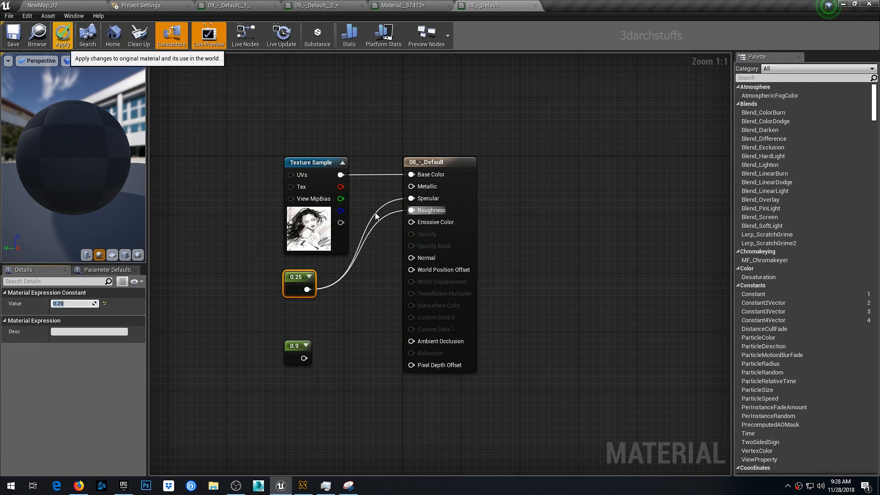
{"action": "left_click", "coordinate": [70, 25]}
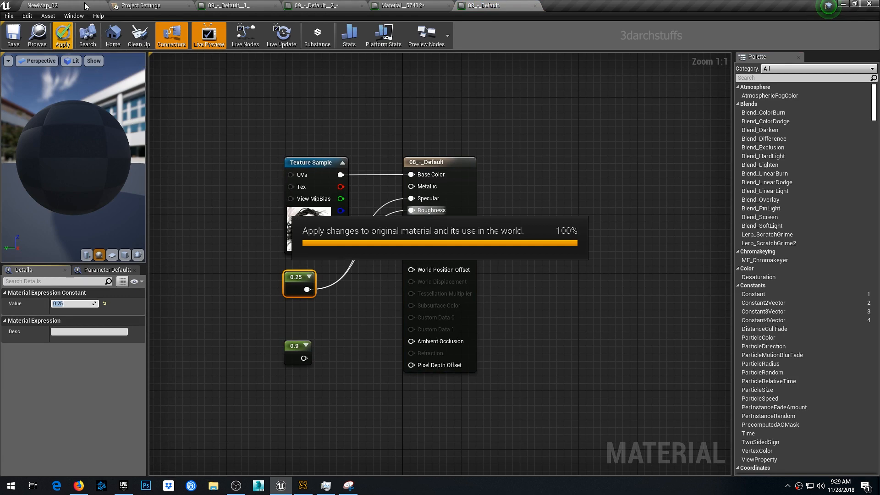
{"action": "left_click", "coordinate": [85, 6]}
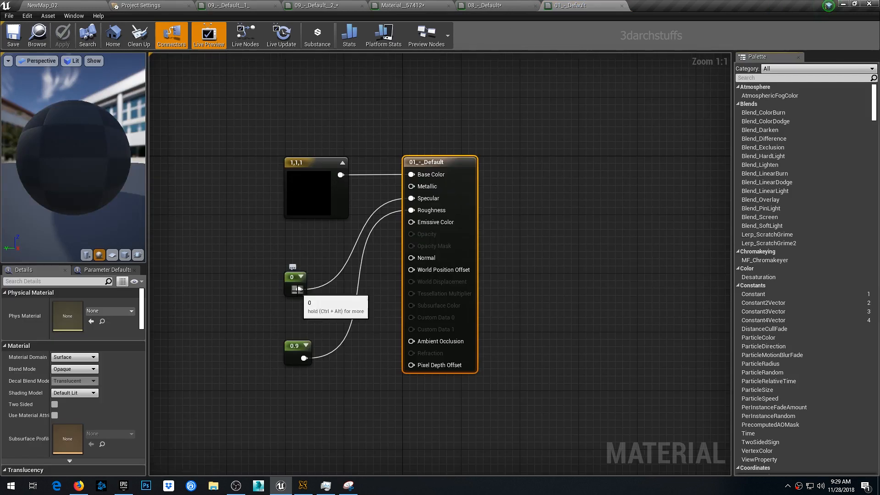
In the picture mat's material 01_-_Default, drive Specular and Roughness from one constant set to 0.35, apply it, and return to the level
{"action": "left_click_drag", "start_coordinate": [299, 289], "coordinate": [411, 210]}
{"action": "left_click", "coordinate": [292, 278]}
{"action": "left_click", "coordinate": [76, 304]}
{"action": "type", "text": "0.35"}
{"action": "key", "text": "Return"}
{"action": "left_click", "coordinate": [63, 31]}
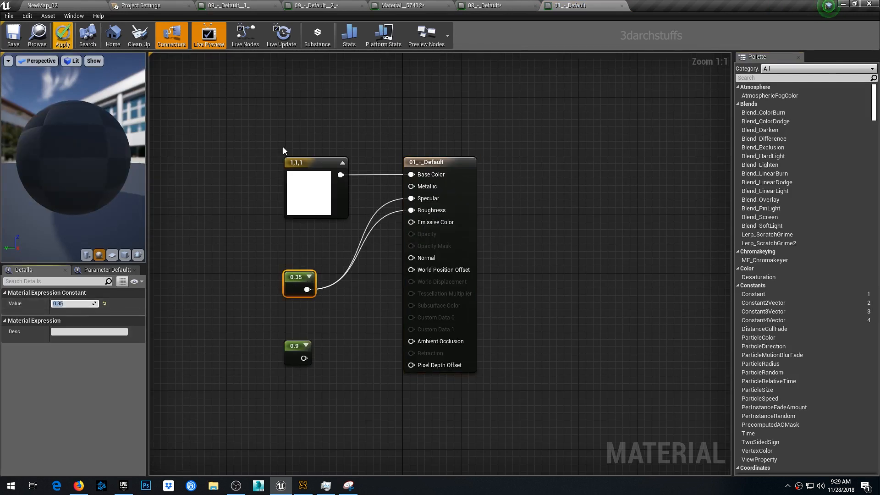
{"action": "left_click", "coordinate": [81, 5]}
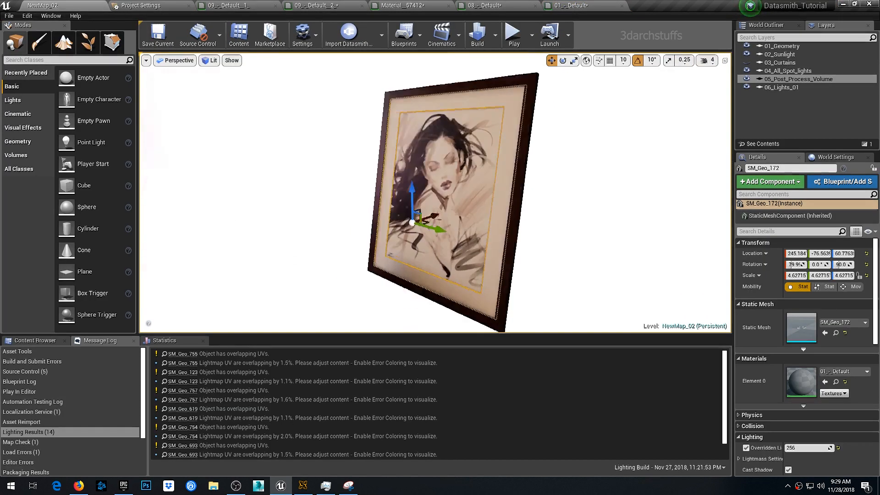
Select all objects sharing the framed artwork's material 08_-_Default and hide them
{"action": "right_click", "coordinate": [466, 144]}
{"action": "mouse_move", "coordinate": [514, 322]}
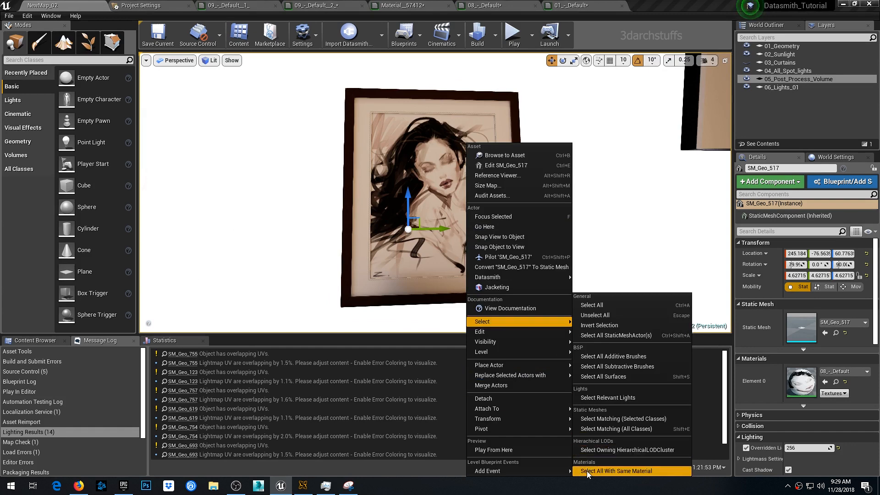
{"action": "left_click", "coordinate": [607, 472]}
{"action": "right_click_drag", "start_coordinate": [564, 275], "coordinate": [605, 289]}
{"action": "key", "text": "h"}
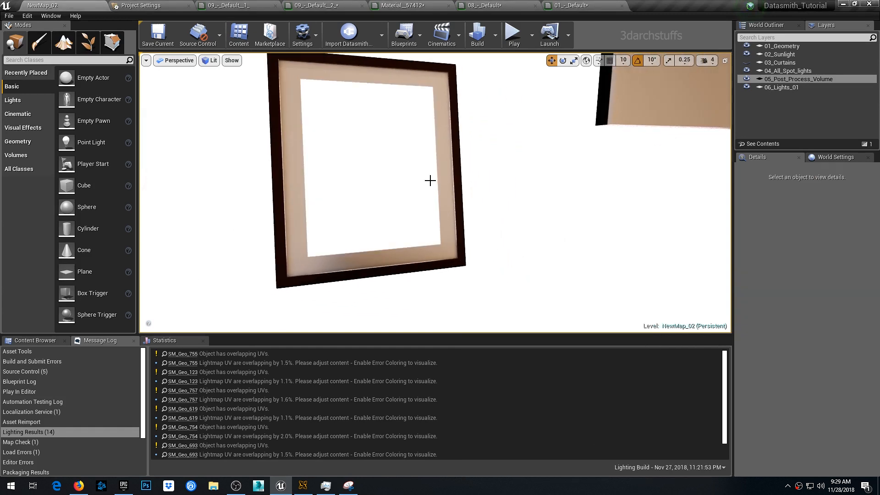
Select all objects sharing the picture mat's material 01_-_Default and hide them
{"action": "right_click", "coordinate": [443, 159]}
{"action": "mouse_move", "coordinate": [476, 323]}
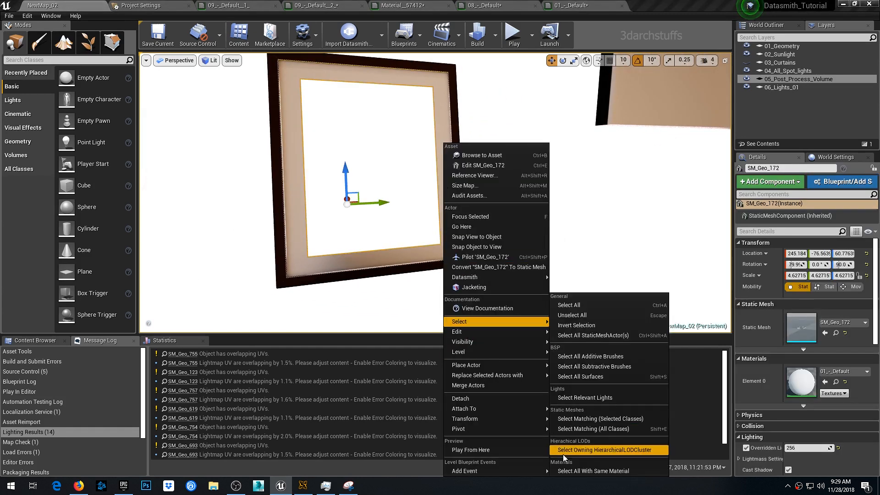
{"action": "left_click", "coordinate": [573, 470]}
{"action": "right_click_drag", "start_coordinate": [520, 246], "coordinate": [537, 246]}
{"action": "key", "text": "h"}
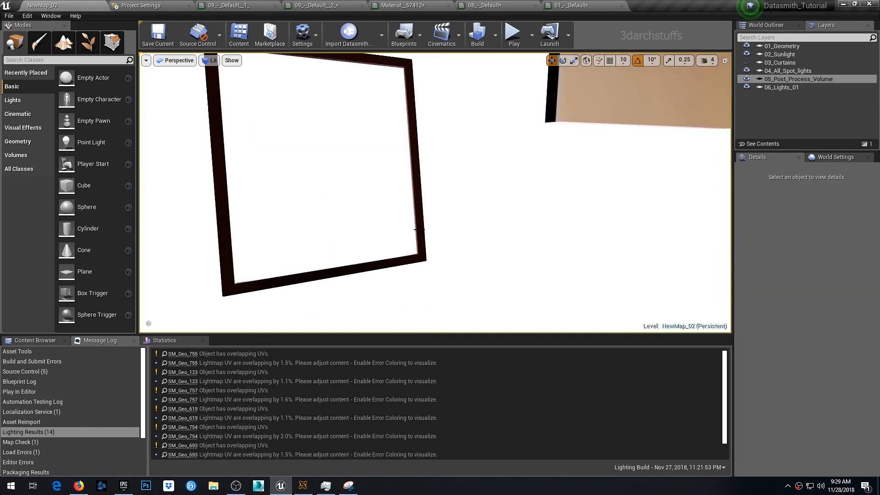
Select all objects sharing the picture frame's material Material__57412 and hide them
{"action": "right_click", "coordinate": [416, 229]}
{"action": "mouse_move", "coordinate": [475, 321]}
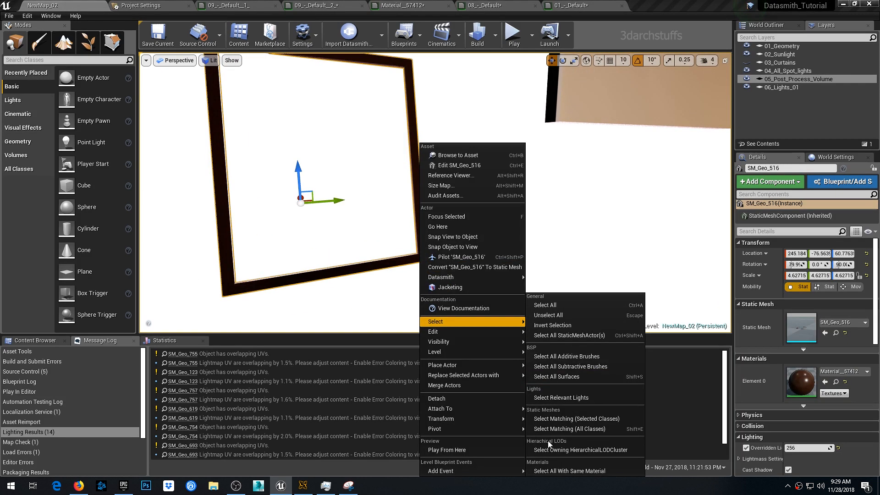
{"action": "left_click", "coordinate": [555, 471]}
{"action": "right_click_drag", "start_coordinate": [502, 229], "coordinate": [541, 191]}
{"action": "key", "text": "h"}
Open the large wall painting's material fRAME, connect its Texture Sample to Base Color, apply it, and return to the level
{"action": "left_click", "coordinate": [503, 229]}
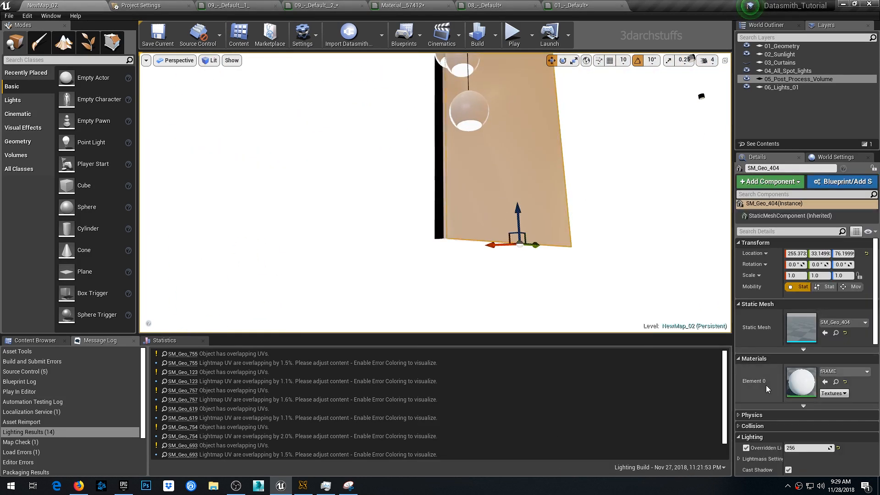
{"action": "double_click", "coordinate": [802, 382]}
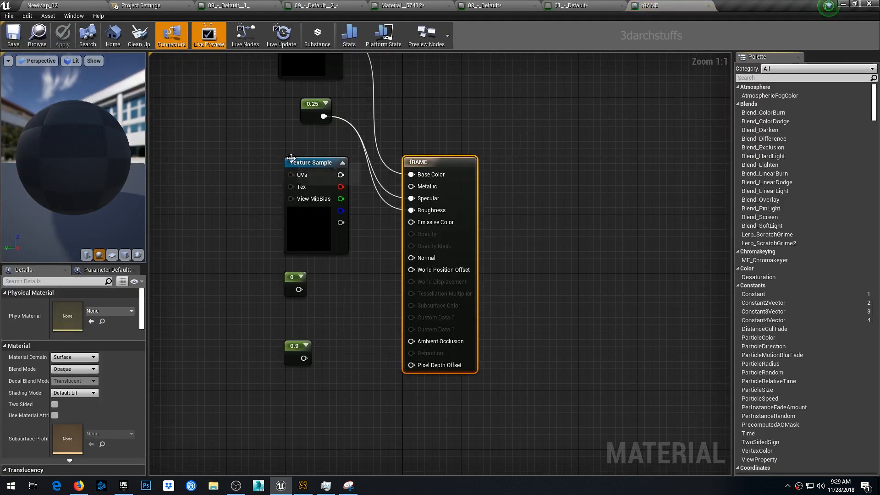
{"action": "left_click_drag", "start_coordinate": [341, 175], "coordinate": [415, 174]}
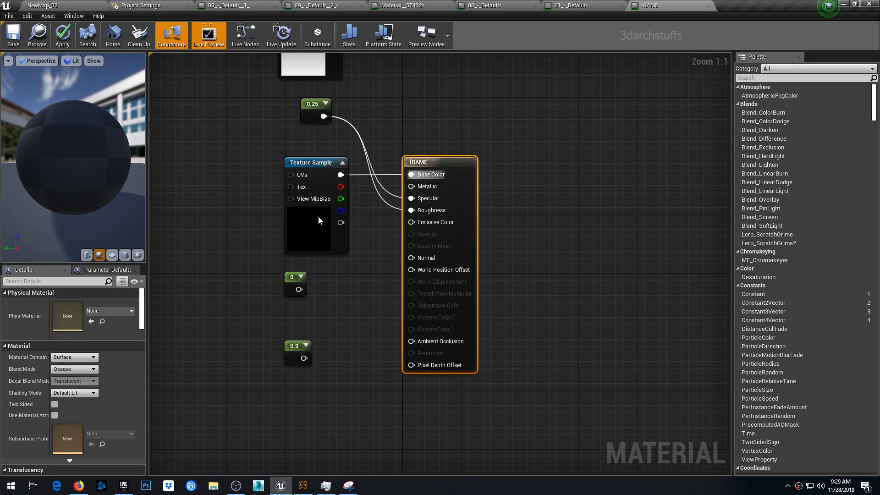
{"action": "left_click_drag", "start_coordinate": [308, 105], "coordinate": [331, 273]}
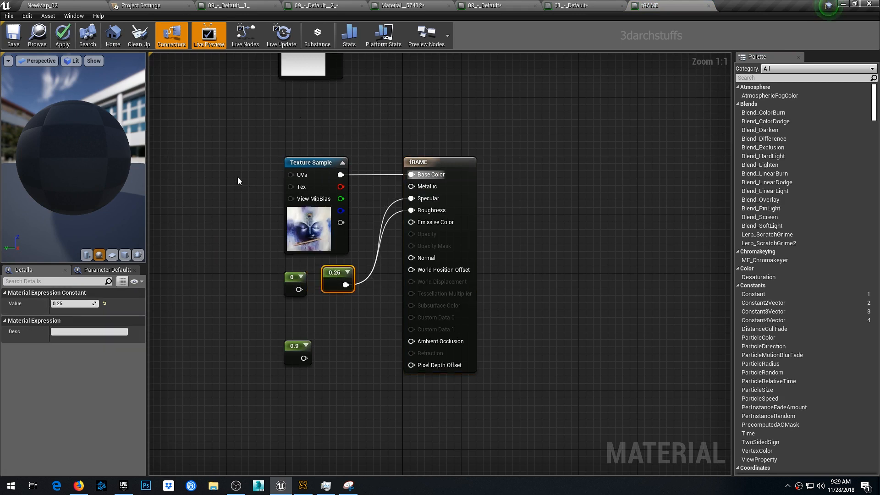
{"action": "left_click", "coordinate": [62, 35]}
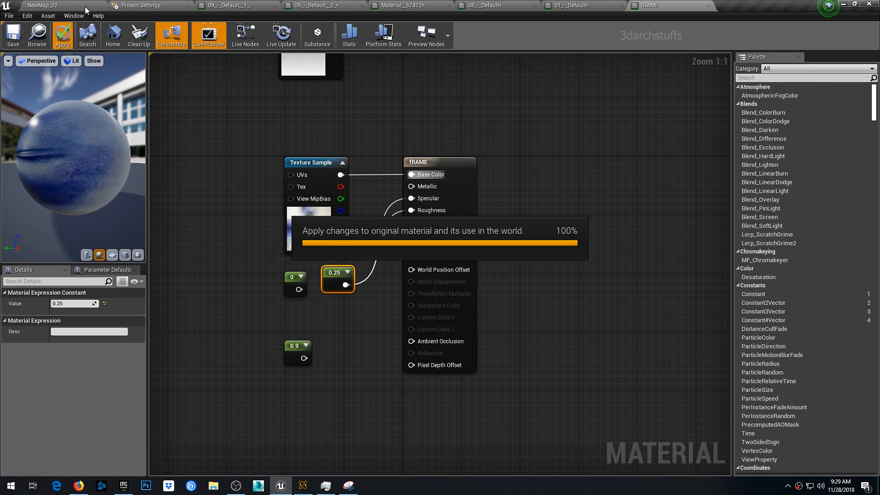
{"action": "left_click", "coordinate": [84, 6]}
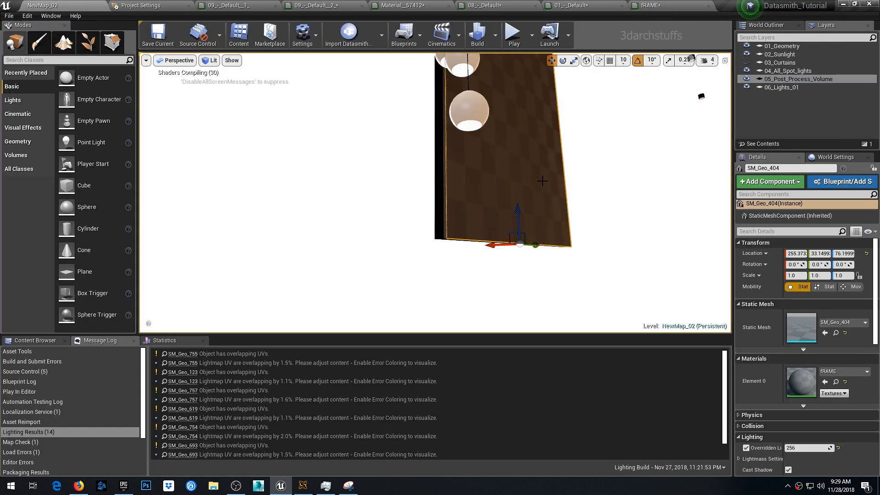
Open the large painting's material fRAME, connect its white colour constant to Base Color, and set the constant to a 0.59375 grey
{"action": "scroll", "coordinate": [543, 181], "scroll_direction": "up", "scroll_amount": 2}
{"action": "scroll", "coordinate": [463, 208], "scroll_direction": "up", "scroll_amount": 2}
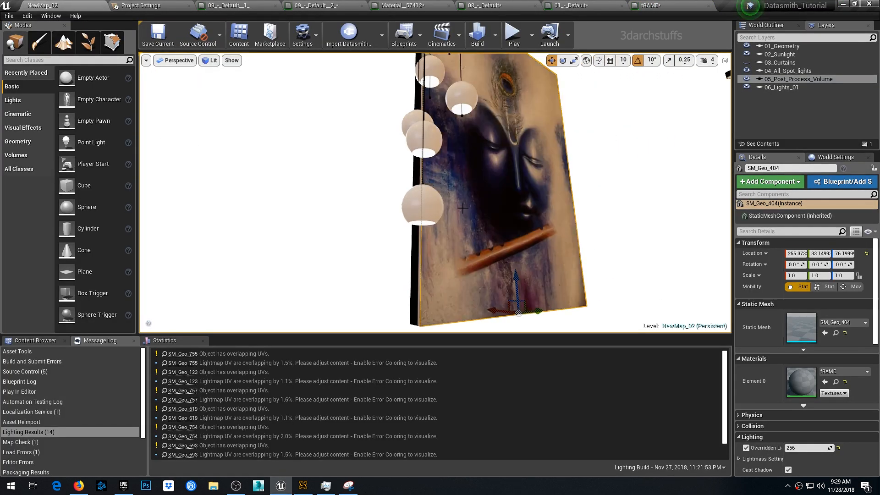
{"action": "double_click", "coordinate": [801, 372]}
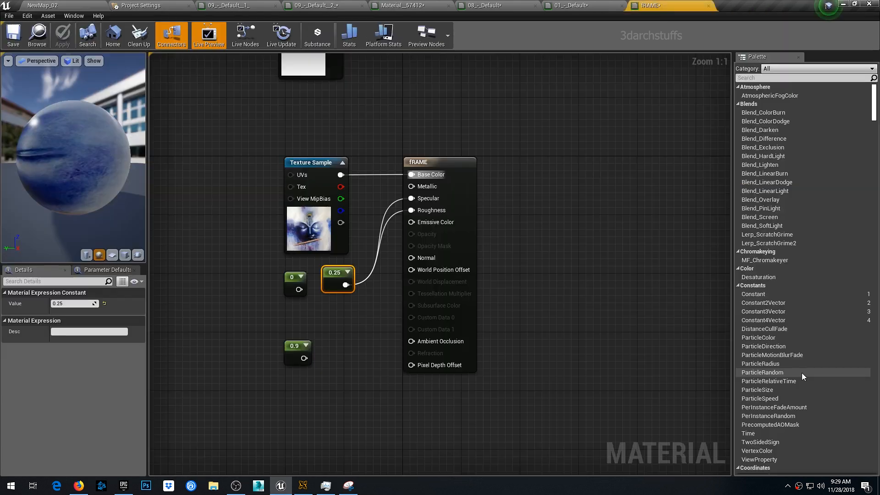
{"action": "right_click_drag", "start_coordinate": [355, 122], "coordinate": [382, 214]}
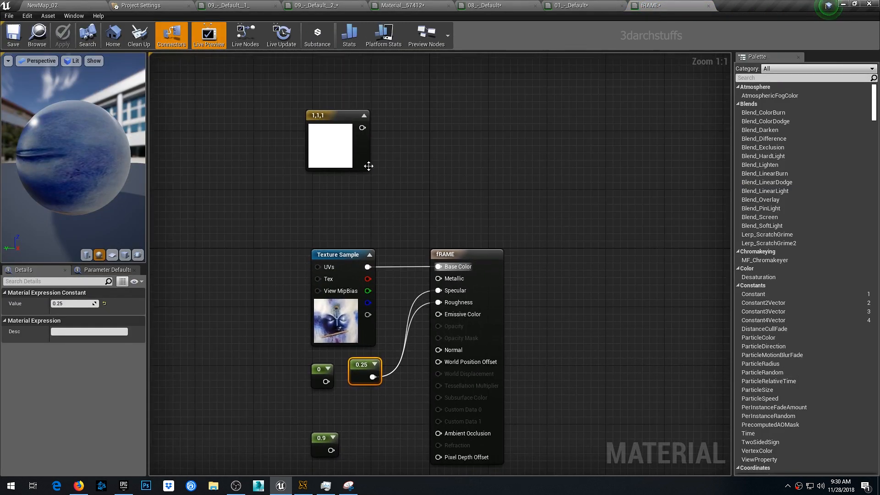
{"action": "left_click_drag", "start_coordinate": [362, 128], "coordinate": [438, 266]}
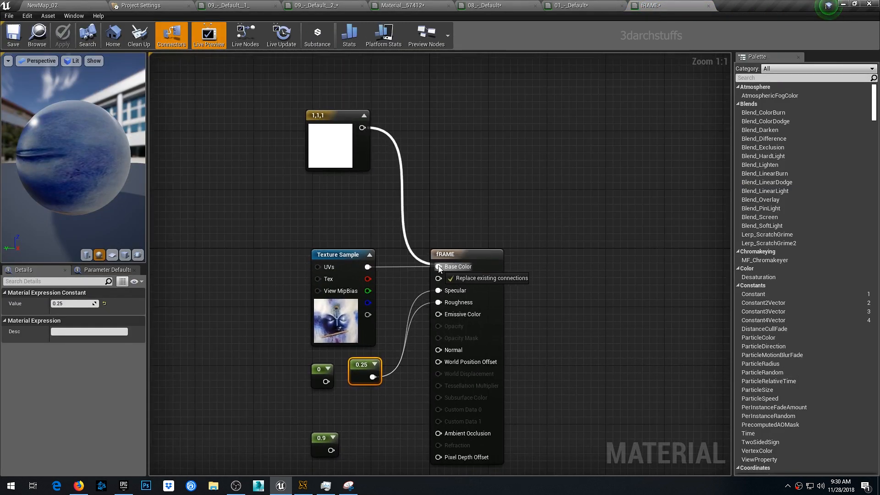
{"action": "double_click", "coordinate": [336, 145]}
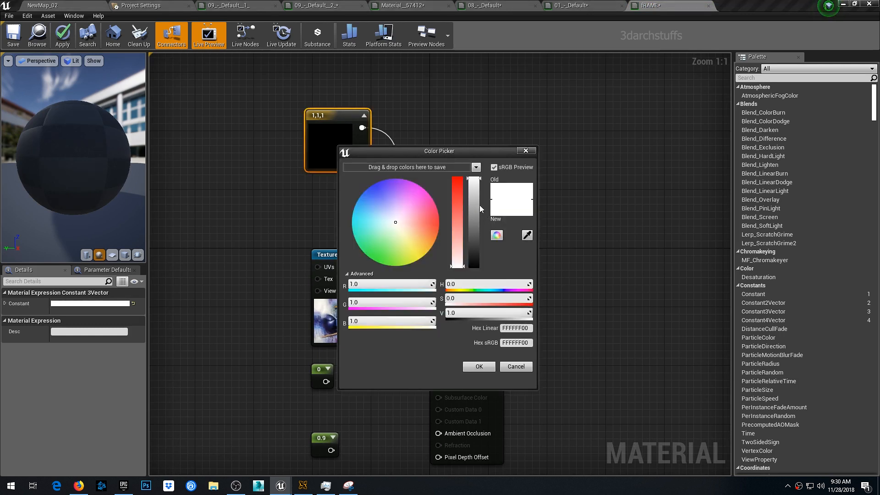
{"action": "left_click_drag", "start_coordinate": [479, 208], "coordinate": [477, 215]}
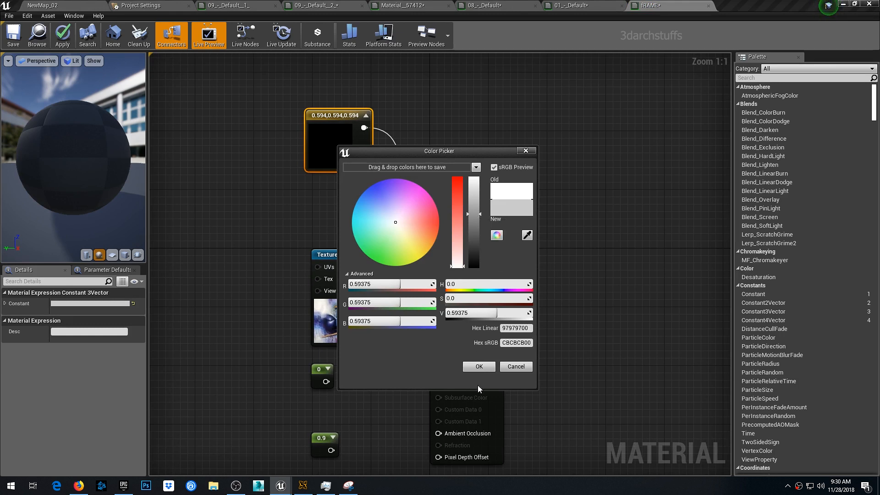
{"action": "left_click", "coordinate": [482, 366]}
Connect the 0 constant to fRAME's Metallic input and set its value to 1
{"action": "left_click_drag", "start_coordinate": [326, 381], "coordinate": [439, 279]}
{"action": "left_click", "coordinate": [322, 373]}
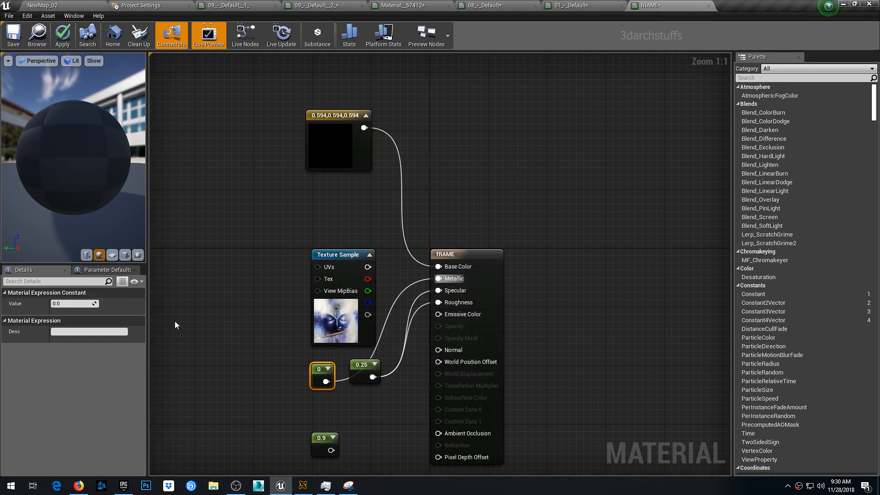
{"action": "left_click", "coordinate": [78, 304]}
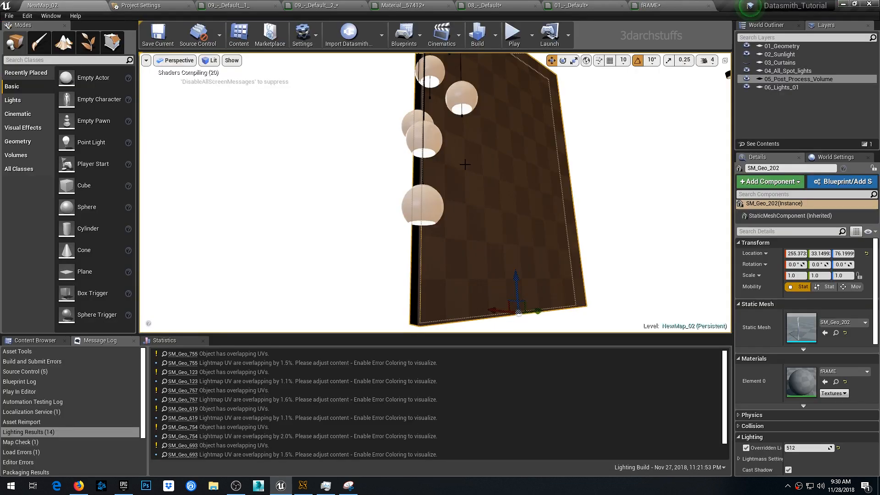
Duplicate fRAME as fRAME1, assign it to the painting's canvas, and apply it with the Texture Sample connected to Base Color
{"action": "left_click", "coordinate": [836, 382]}
{"action": "key", "text": "ctrl+w"}
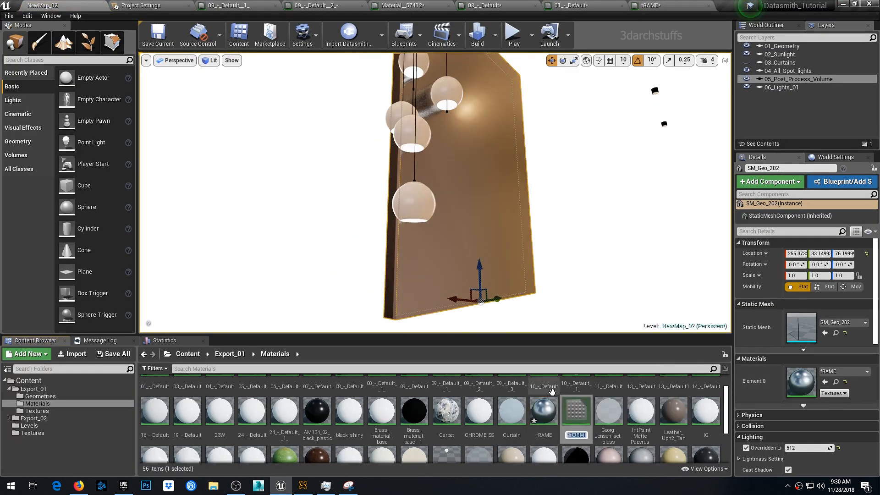
{"action": "left_click", "coordinate": [825, 382]}
{"action": "double_click", "coordinate": [801, 381]}
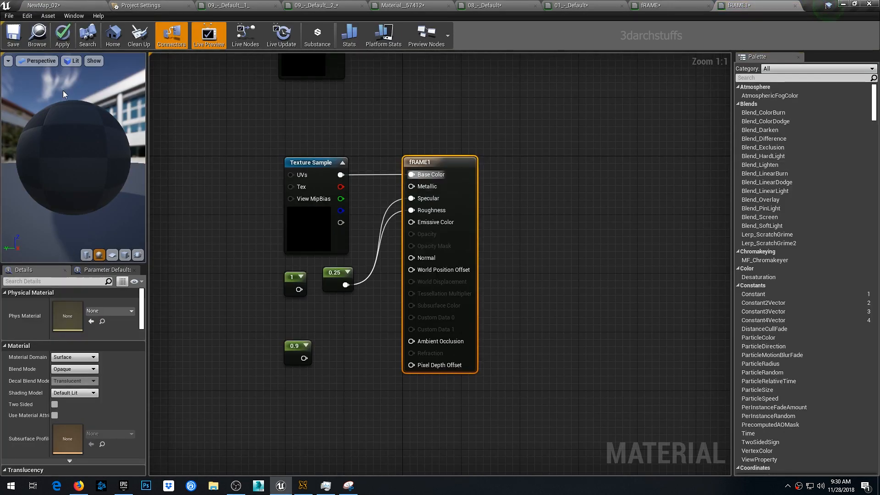
{"action": "left_click", "coordinate": [63, 35]}
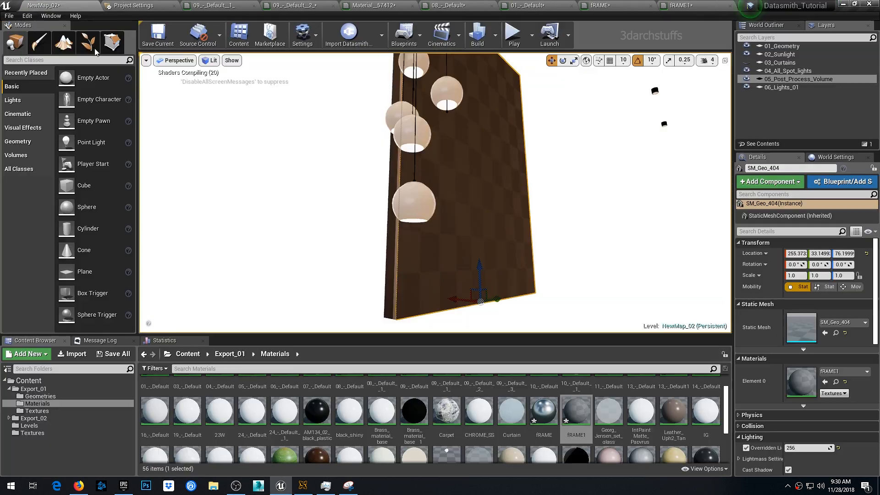
Open the pendant lampshade's material Brass_material_base and reposition the constant nodes that feed its Lerp
{"action": "mouse_move", "coordinate": [507, 218]}
{"action": "right_mouse_down"}
{"action": "mouse_move", "coordinate": [467, 218]}
{"action": "mouse_move", "coordinate": [507, 202]}
{"action": "right_mouse_up"}
{"action": "scroll", "coordinate": [461, 218], "scroll_direction": "down", "scroll_amount": 5}
{"action": "scroll", "coordinate": [461, 218], "scroll_direction": "up", "scroll_amount": 6}
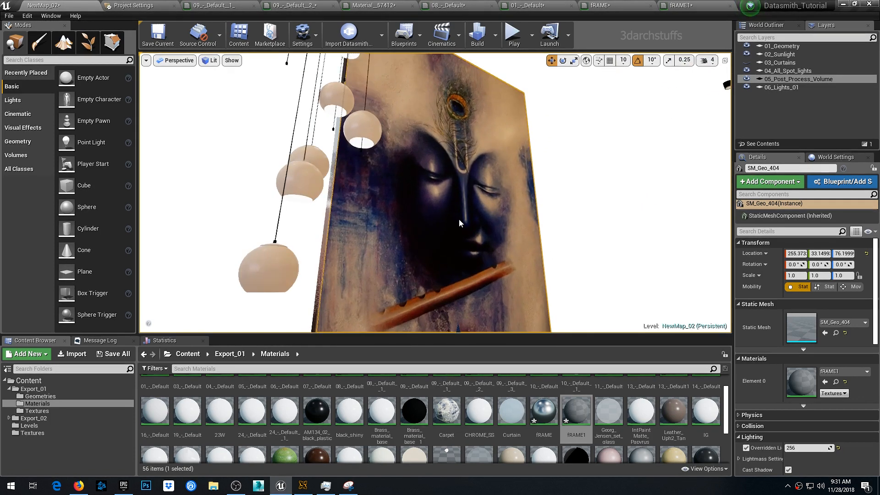
{"action": "mouse_move", "coordinate": [461, 217]}
{"action": "left_mouse_down", "text": "alt"}
{"action": "mouse_move", "coordinate": [477, 217]}
{"action": "mouse_move", "coordinate": [430, 215]}
{"action": "left_mouse_up", "text": "alt"}
{"action": "left_click", "coordinate": [330, 225]}
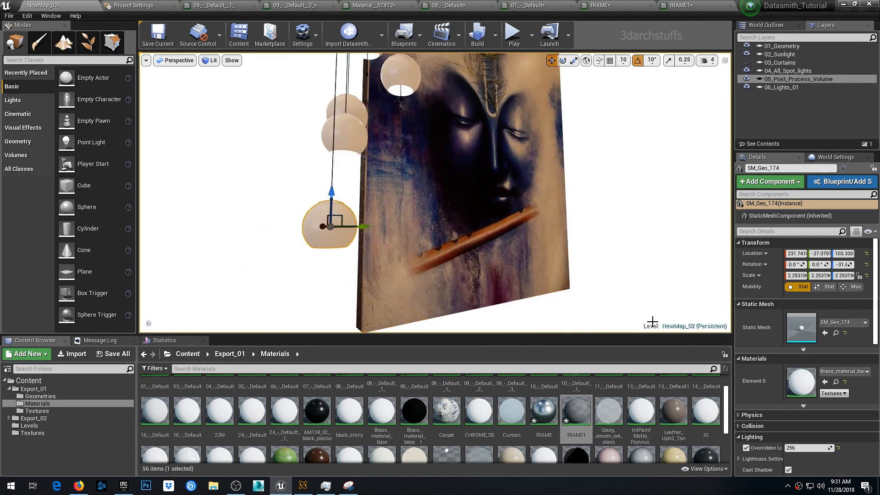
{"action": "double_click", "coordinate": [801, 381]}
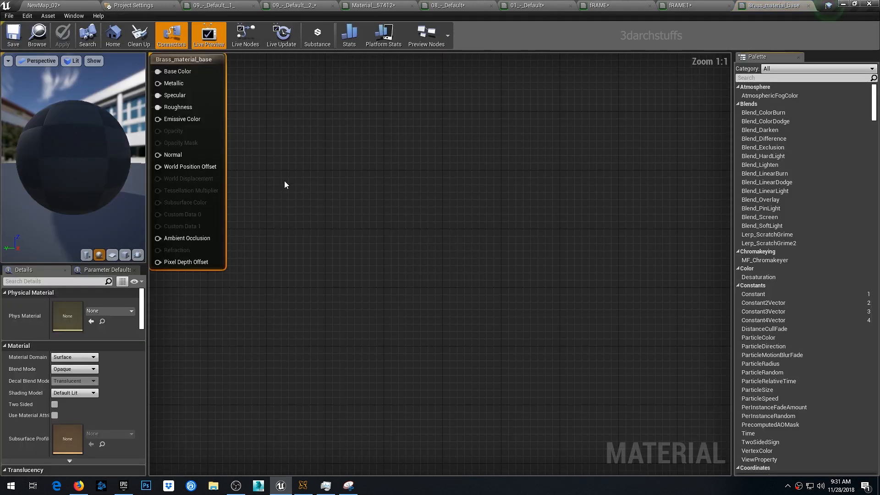
{"action": "left_click_drag", "start_coordinate": [372, 189], "coordinate": [411, 175]}
{"action": "right_click_drag", "start_coordinate": [338, 249], "coordinate": [506, 267]}
{"action": "left_click_drag", "start_coordinate": [418, 271], "coordinate": [385, 289]}
{"action": "left_click_drag", "start_coordinate": [354, 360], "coordinate": [401, 360]}
Set the Lerp's colour constant to a 0.567708 grey, connect a constant to Metallic, and return to the level with the changes applied
{"action": "left_click_drag", "start_coordinate": [482, 107], "coordinate": [482, 254]}
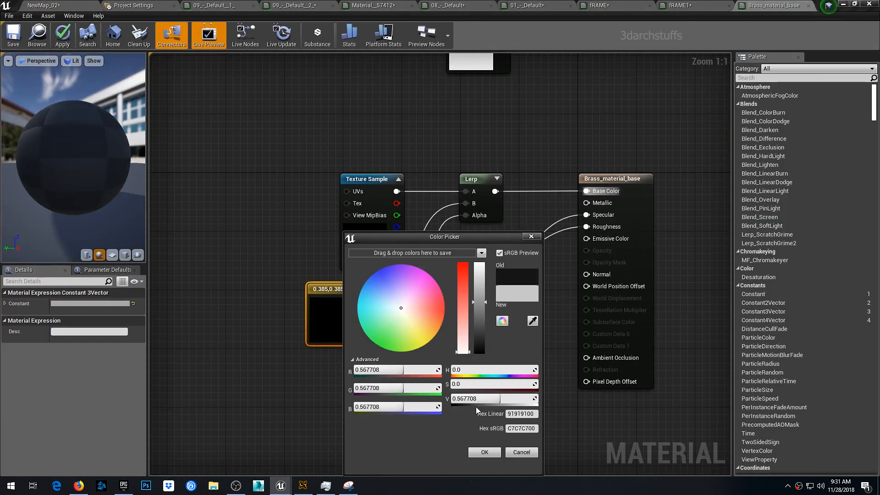
{"action": "left_click", "coordinate": [453, 420]}
{"action": "left_click", "coordinate": [482, 324]}
{"action": "left_click_drag", "start_coordinate": [496, 327], "coordinate": [587, 202]}
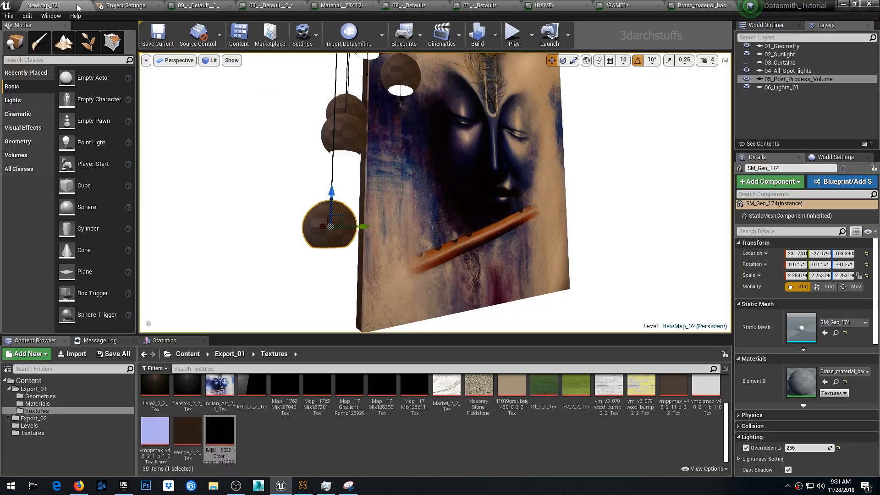
{"action": "left_click", "coordinate": [76, 4]}
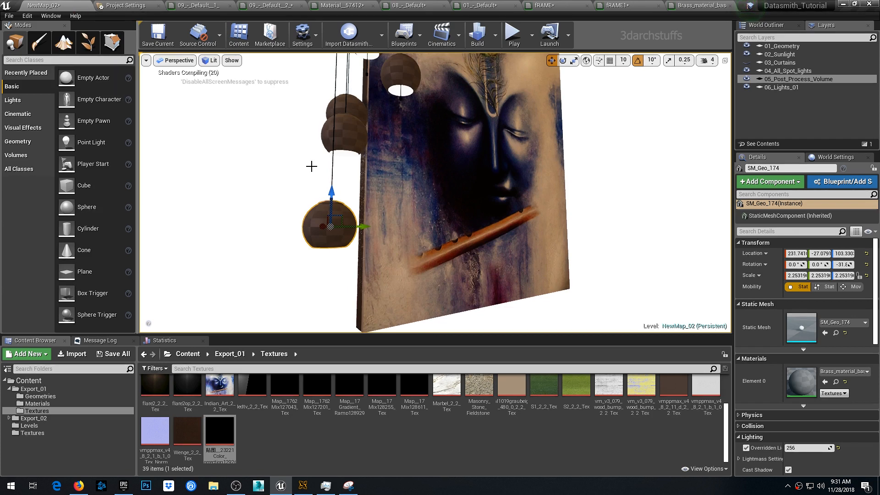
Open the pendant lamp cord's material Brass_material_base__1_ and bring its node graph into view
{"action": "mouse_move", "coordinate": [389, 171]}
{"action": "left_mouse_down", "text": "alt"}
{"action": "mouse_move", "coordinate": [508, 181]}
{"action": "mouse_move", "coordinate": [488, 165]}
{"action": "mouse_move", "coordinate": [389, 170]}
{"action": "mouse_move", "coordinate": [382, 147]}
{"action": "mouse_move", "coordinate": [389, 173]}
{"action": "mouse_move", "coordinate": [499, 197]}
{"action": "mouse_move", "coordinate": [333, 164]}
{"action": "left_mouse_up", "text": "alt"}
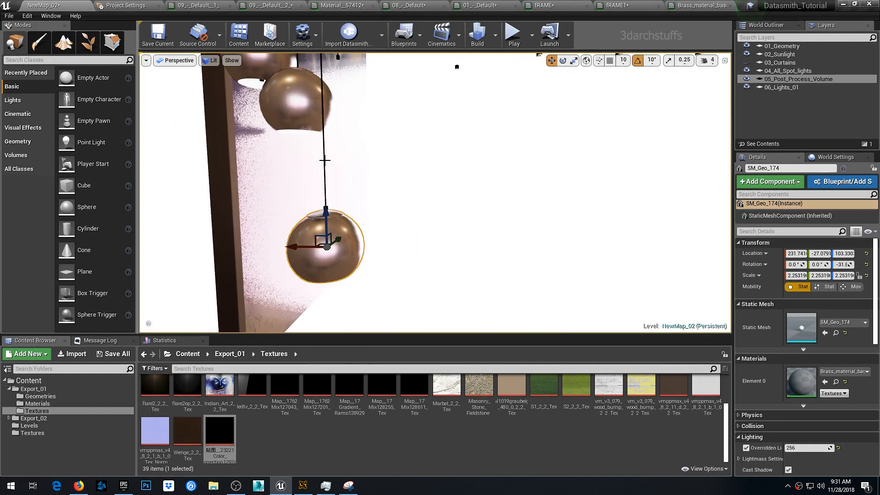
{"action": "left_click", "coordinate": [324, 160]}
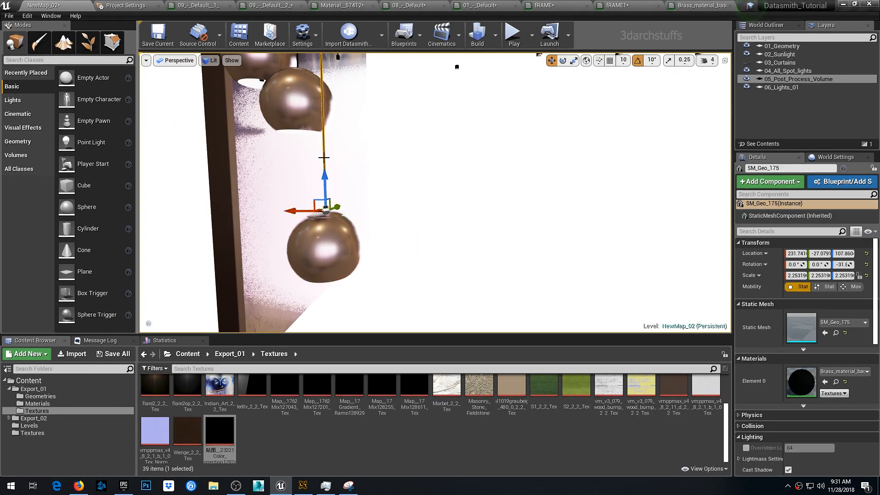
{"action": "double_click", "coordinate": [802, 379]}
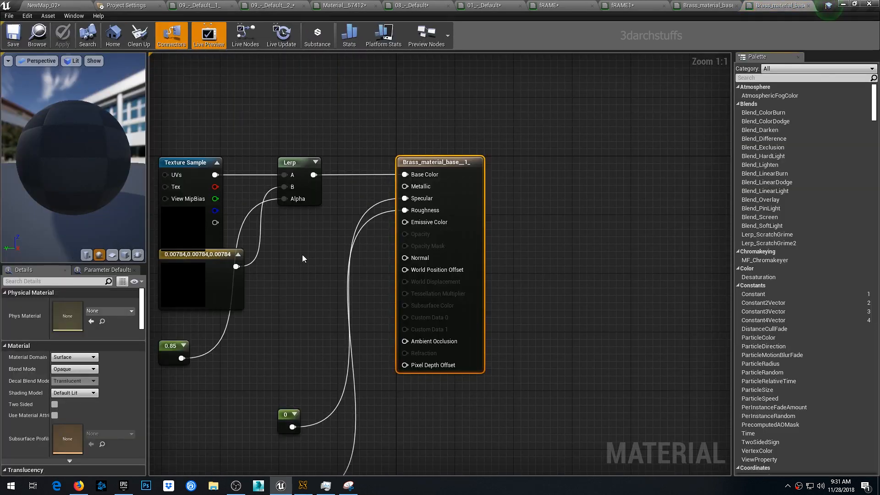
{"action": "right_click_drag", "start_coordinate": [303, 258], "coordinate": [390, 225]}
{"action": "left_click", "coordinate": [398, 229]}
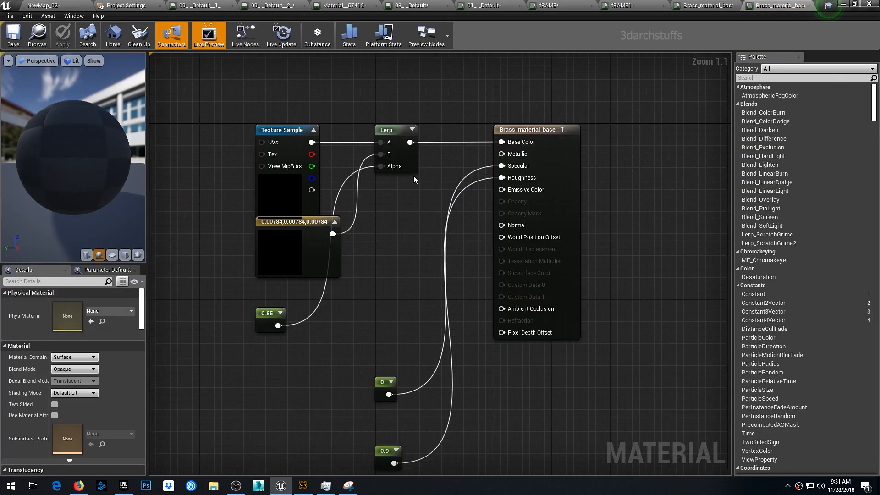
Move the 0 and 0.9 constants beside the material node, feeding 0 into Metallic and 0.9 into both Specular and Roughness
{"action": "left_click_drag", "start_coordinate": [384, 383], "coordinate": [392, 227]}
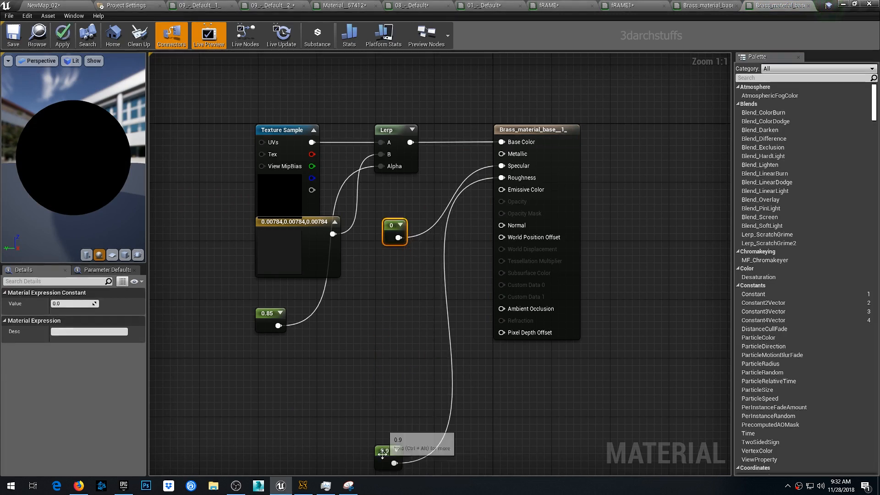
{"action": "left_click_drag", "start_coordinate": [392, 463], "coordinate": [401, 282]}
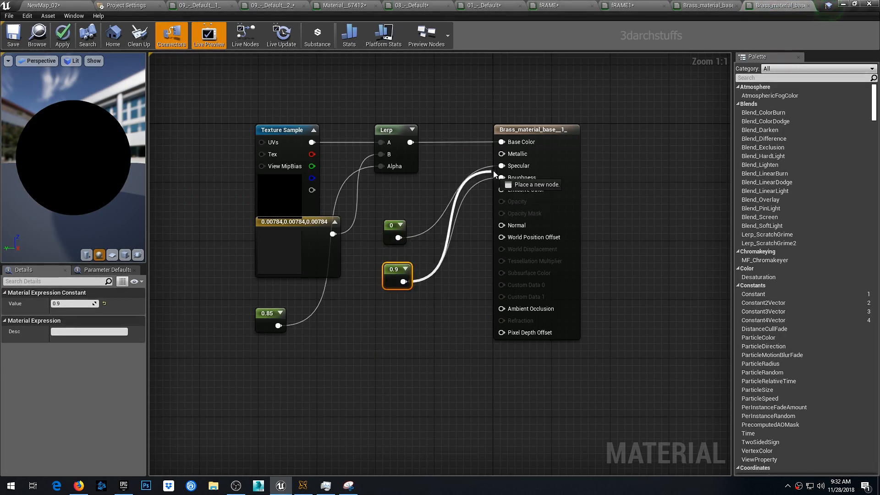
{"action": "left_click_drag", "start_coordinate": [501, 166], "coordinate": [503, 157], "text": "ctrl"}
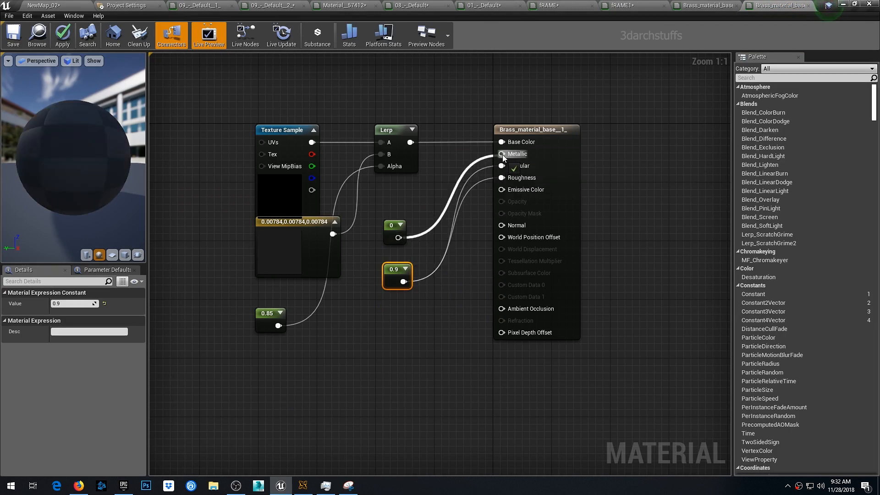
Set the constant feeding Metallic to 1
{"action": "left_click", "coordinate": [393, 229]}
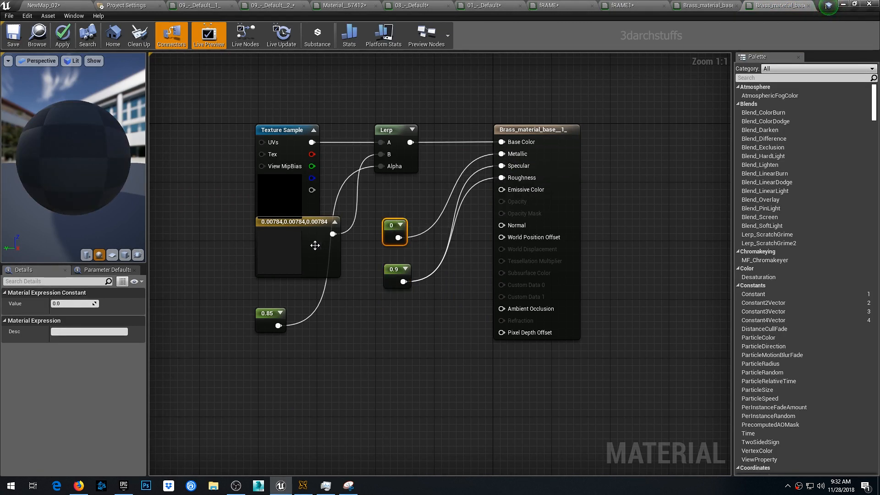
{"action": "left_click", "coordinate": [72, 303]}
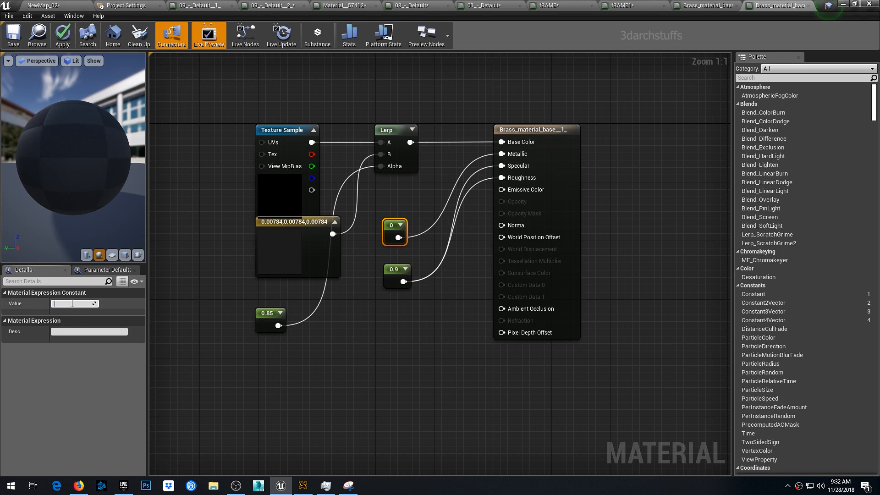
{"action": "type", "text": ".25"}
{"action": "key", "text": "Return"}
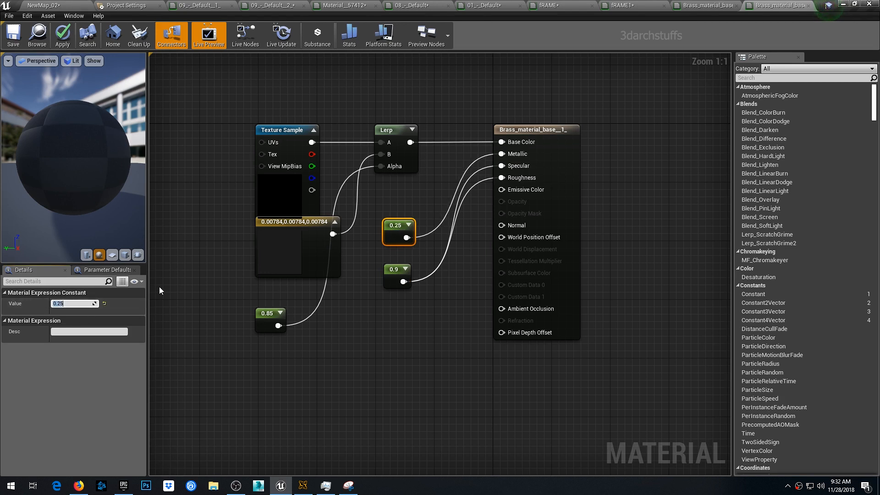
{"action": "type", "text": "1"}
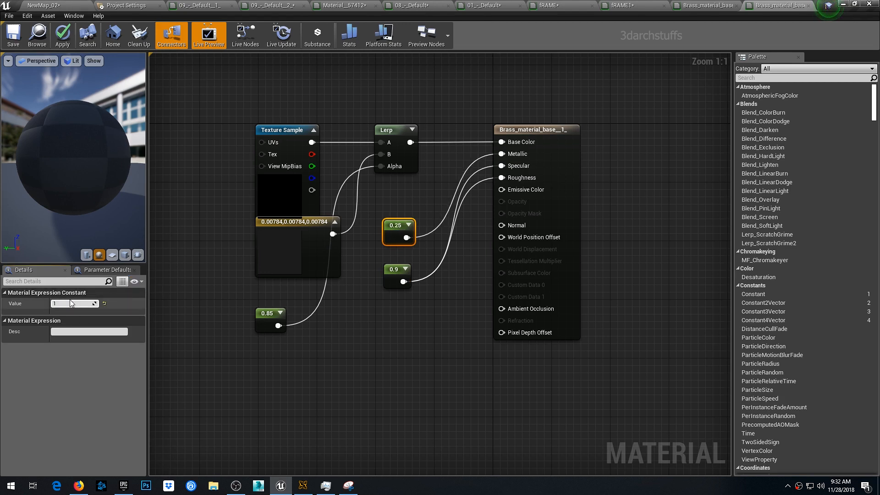
{"action": "key", "text": "Return"}
Set the constant feeding Specular and Roughness to 0.25
{"action": "left_click", "coordinate": [389, 270]}
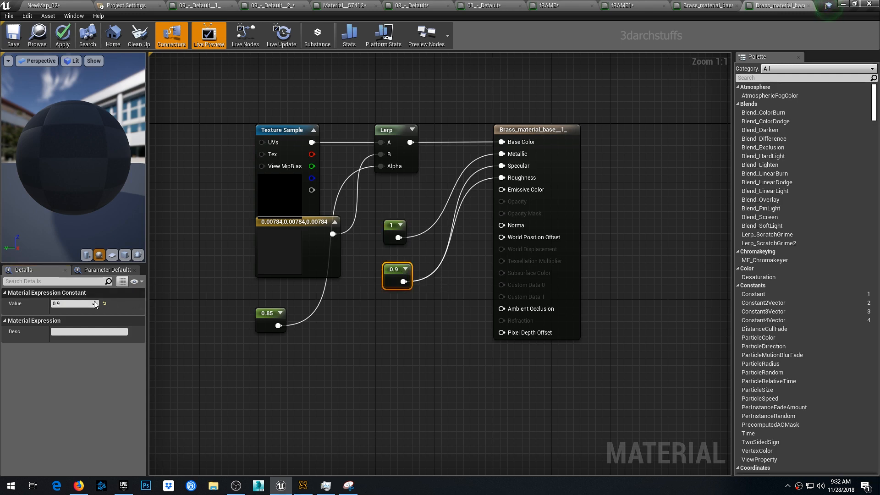
{"action": "left_click", "coordinate": [66, 303]}
{"action": "type", "text": ".25"}
{"action": "key", "text": "Return"}
Brighten the Lerp's near-black colour vector to a grey of value 0.609375 and apply the material changes
{"action": "left_click", "coordinate": [274, 241]}
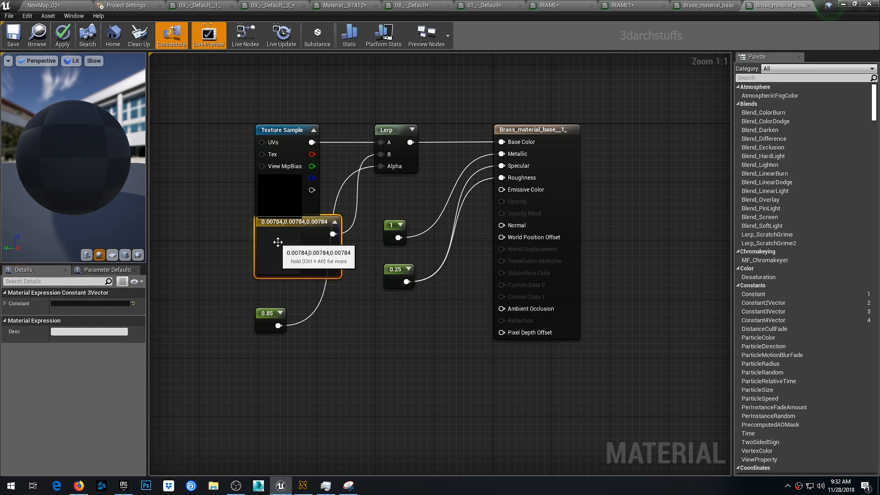
{"action": "double_click", "coordinate": [275, 240]}
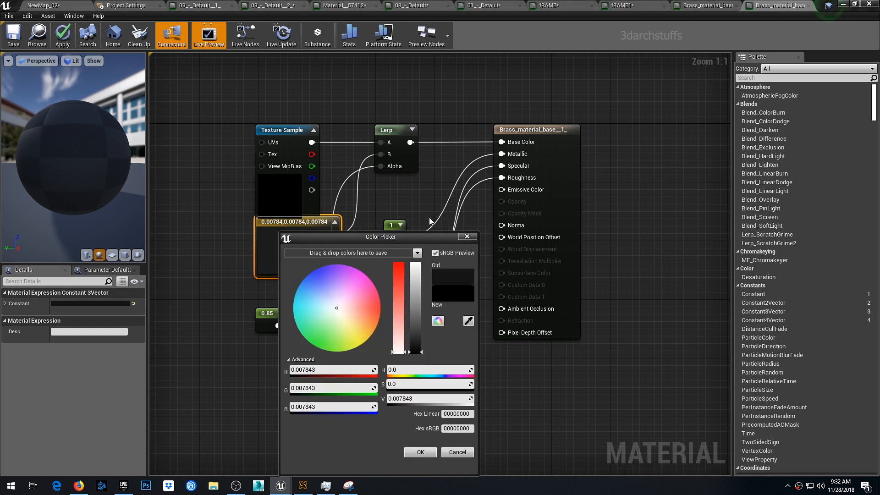
{"action": "left_click", "coordinate": [416, 298]}
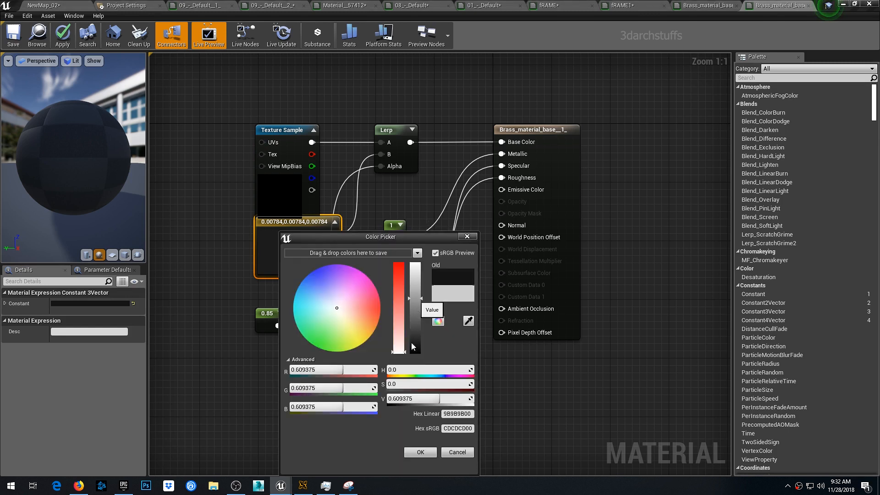
{"action": "left_click", "coordinate": [419, 453]}
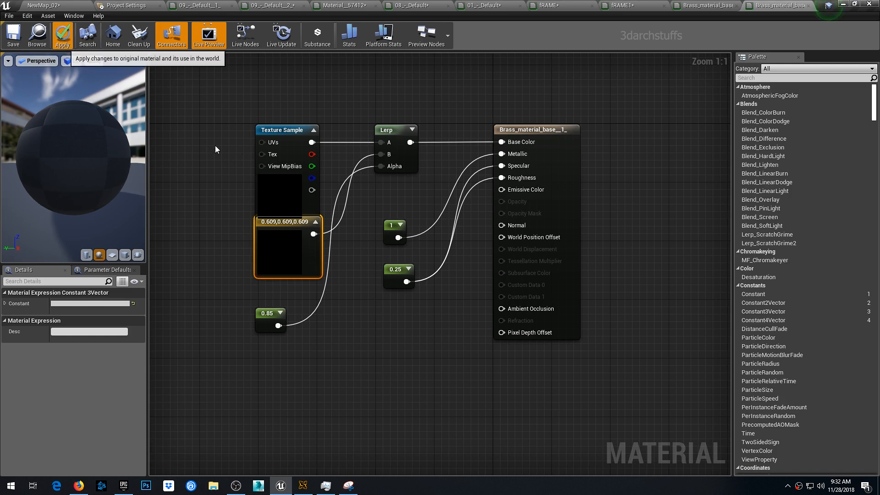
In the NewMap_02 level, remove the face painting and everything sharing its material from the view
{"action": "left_click", "coordinate": [72, 3]}
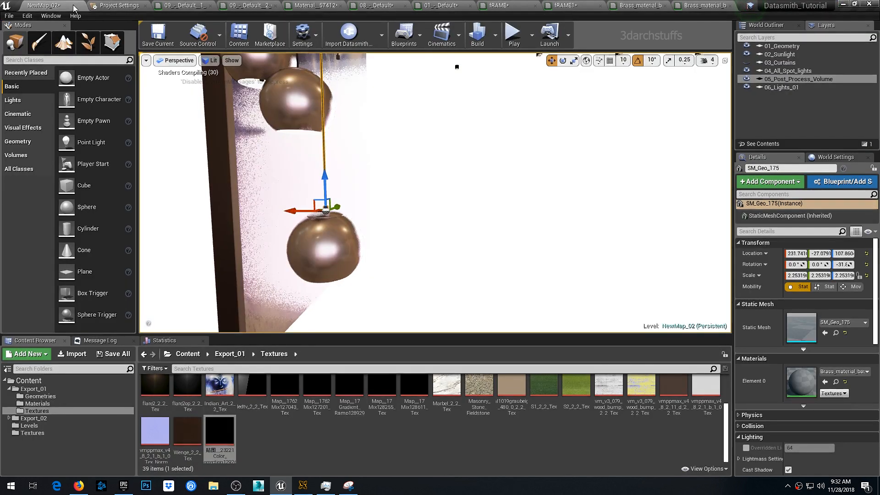
{"action": "left_click_drag", "start_coordinate": [458, 163], "coordinate": [312, 165], "text": "alt"}
{"action": "left_click", "coordinate": [459, 164]}
{"action": "mouse_move", "coordinate": [366, 156]}
{"action": "left_mouse_down", "text": "alt"}
{"action": "mouse_move", "coordinate": [527, 179]}
{"action": "mouse_move", "coordinate": [425, 162]}
{"action": "mouse_move", "coordinate": [513, 153]}
{"action": "mouse_move", "coordinate": [421, 137]}
{"action": "mouse_move", "coordinate": [435, 82]}
{"action": "left_mouse_up", "text": "alt"}
{"action": "mouse_move", "coordinate": [408, 165]}
{"action": "left_mouse_down", "text": "alt"}
{"action": "mouse_move", "coordinate": [453, 158]}
{"action": "mouse_move", "coordinate": [495, 178]}
{"action": "mouse_move", "coordinate": [431, 158]}
{"action": "mouse_move", "coordinate": [408, 165]}
{"action": "left_mouse_up", "text": "alt"}
{"action": "right_click", "coordinate": [454, 143]}
{"action": "mouse_move", "coordinate": [513, 321]}
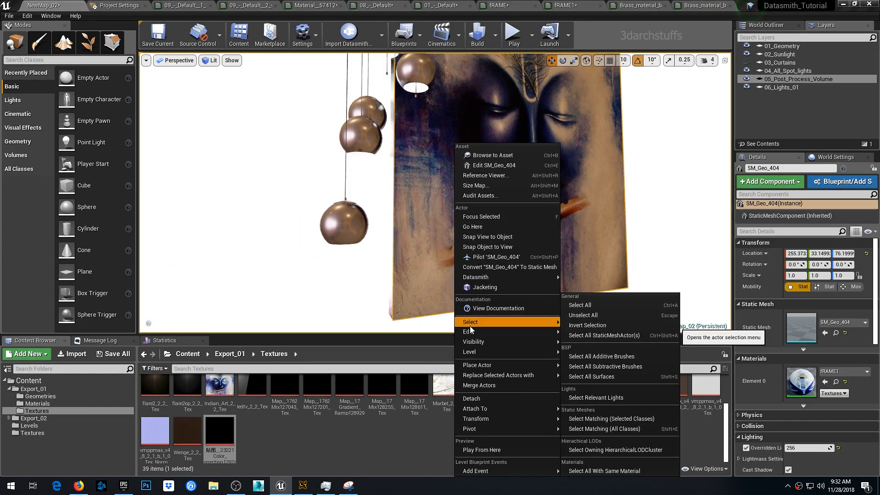
{"action": "left_click", "coordinate": [594, 472]}
{"action": "left_click_drag", "start_coordinate": [499, 218], "coordinate": [472, 224], "text": "alt"}
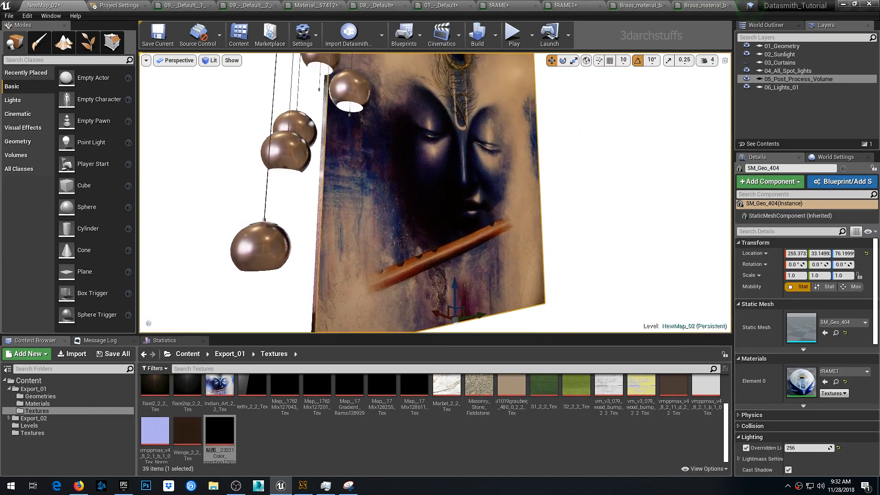
{"action": "key", "text": "Delete"}
Hide the painting's remaining frame together with all objects that share its material
{"action": "right_click", "coordinate": [315, 235]}
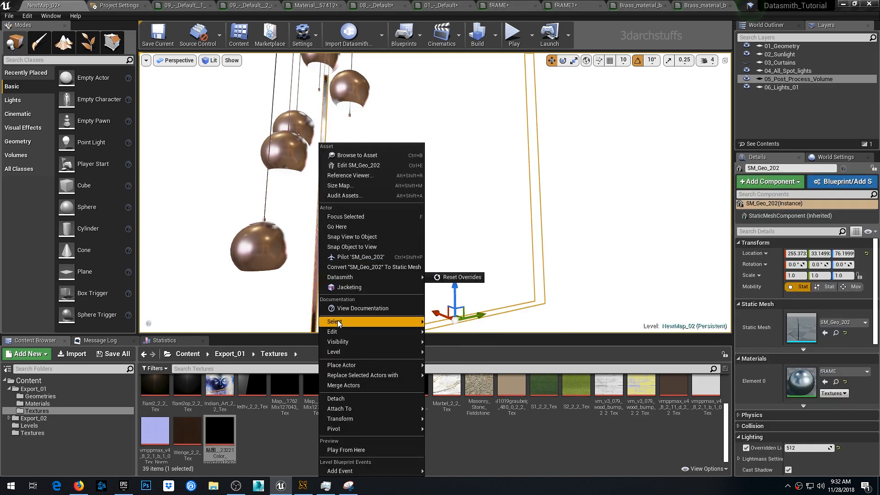
{"action": "mouse_move", "coordinate": [345, 317]}
{"action": "left_click", "coordinate": [473, 469]}
{"action": "right_click_drag", "start_coordinate": [360, 169], "coordinate": [372, 141]}
{"action": "key", "text": "h"}
Hide the round brass pendant lampshades by selecting all objects with the same material
{"action": "left_click", "coordinate": [340, 135]}
{"action": "right_click", "coordinate": [340, 134]}
{"action": "mouse_move", "coordinate": [360, 317]}
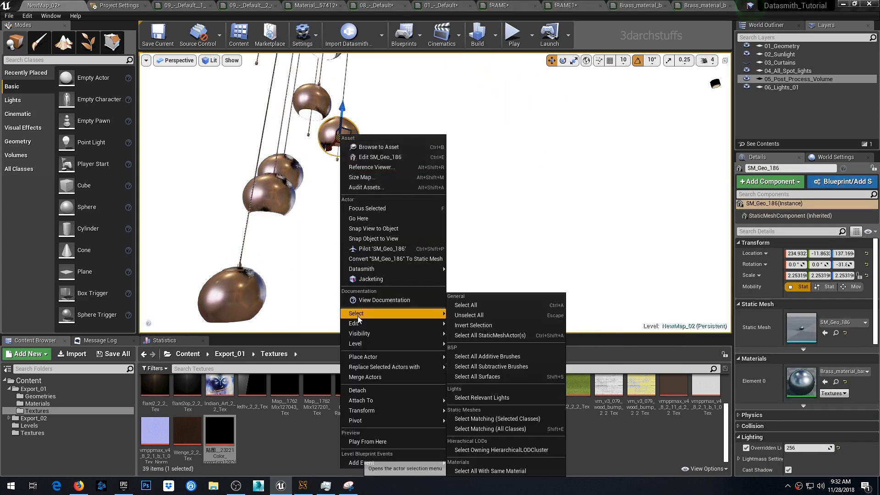
{"action": "left_click", "coordinate": [494, 475]}
{"action": "key", "text": "h"}
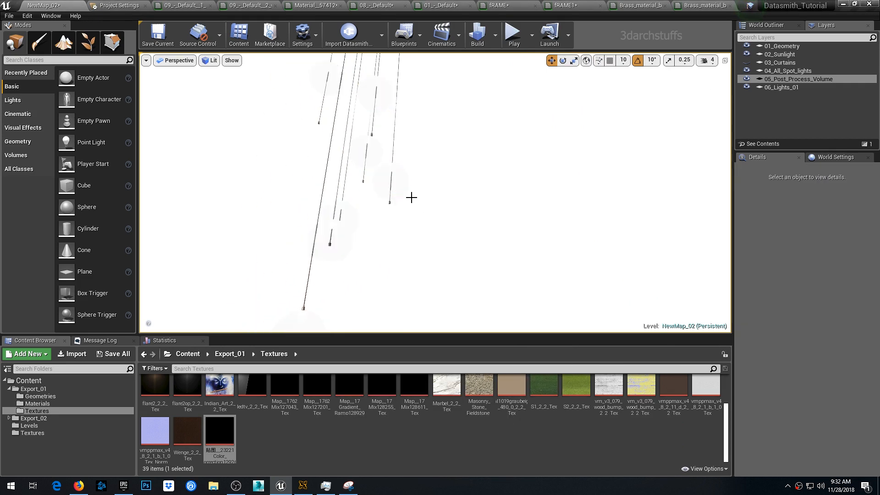
Hide all the pendant light bulbs that share the Bulb_01 material
{"action": "left_click", "coordinate": [389, 181]}
{"action": "right_click", "coordinate": [390, 181]}
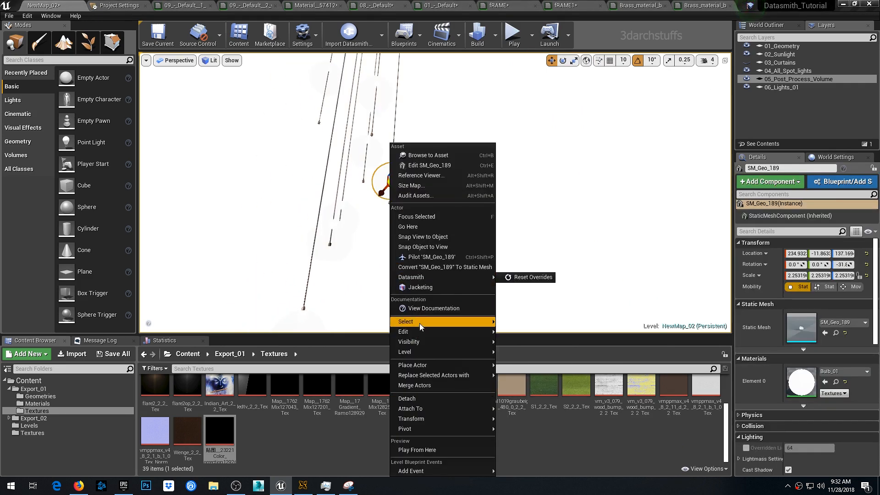
{"action": "mouse_move", "coordinate": [443, 321]}
{"action": "left_click", "coordinate": [509, 471]}
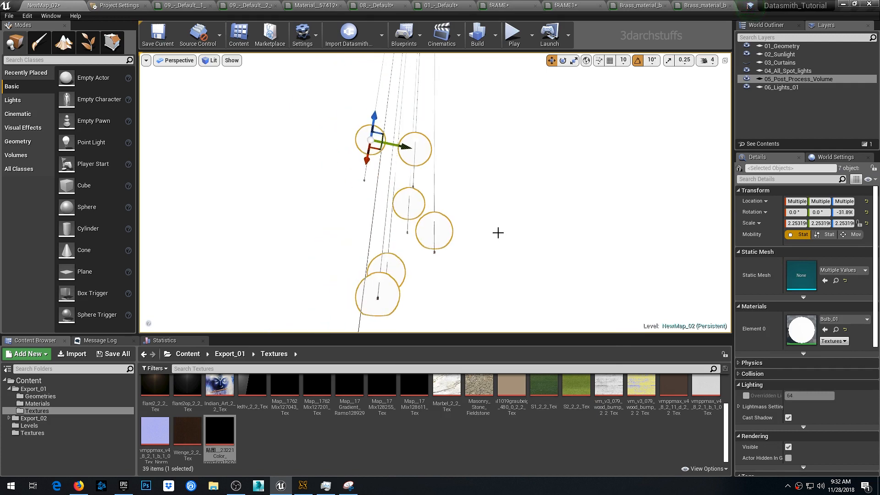
{"action": "key", "text": "h"}
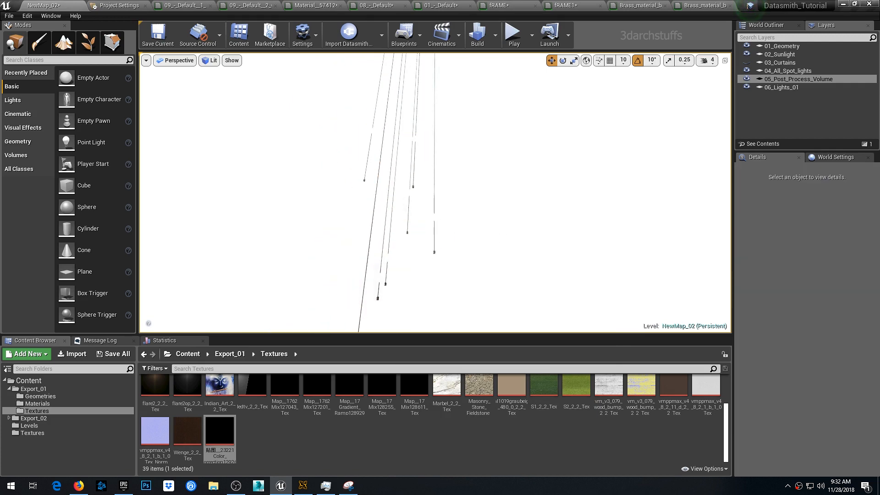
Hide the pendant lamp cords together with all objects that share their brass material
{"action": "left_click", "coordinate": [434, 211]}
{"action": "right_click", "coordinate": [435, 212]}
{"action": "mouse_move", "coordinate": [451, 321]}
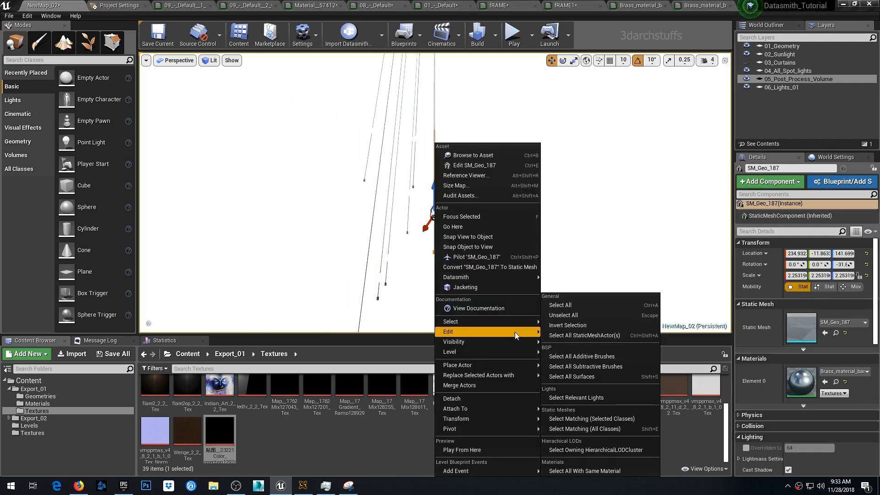
{"action": "left_click", "coordinate": [574, 470]}
{"action": "key", "text": "h"}
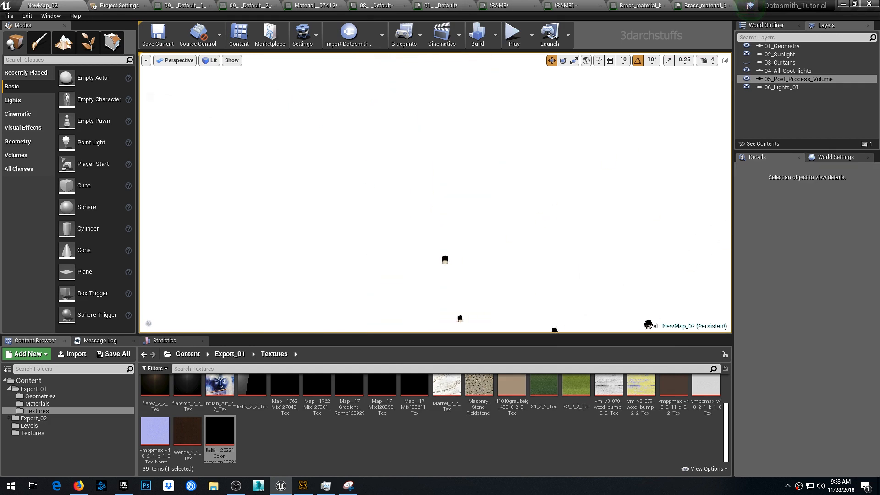
Focus on the light disc of a twin ceiling spotlight and open its Spotlight material for editing
{"action": "right_click_drag", "start_coordinate": [523, 197], "coordinate": [493, 217]}
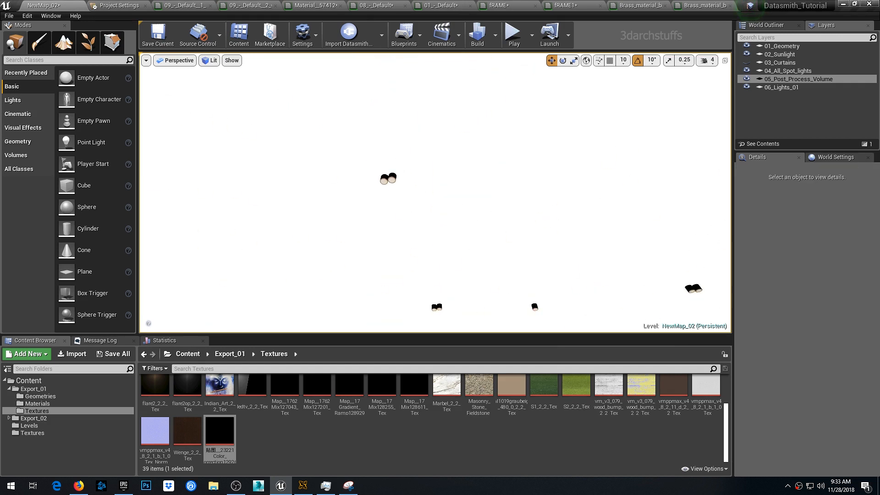
{"action": "left_click", "coordinate": [388, 178]}
{"action": "key", "text": "f"}
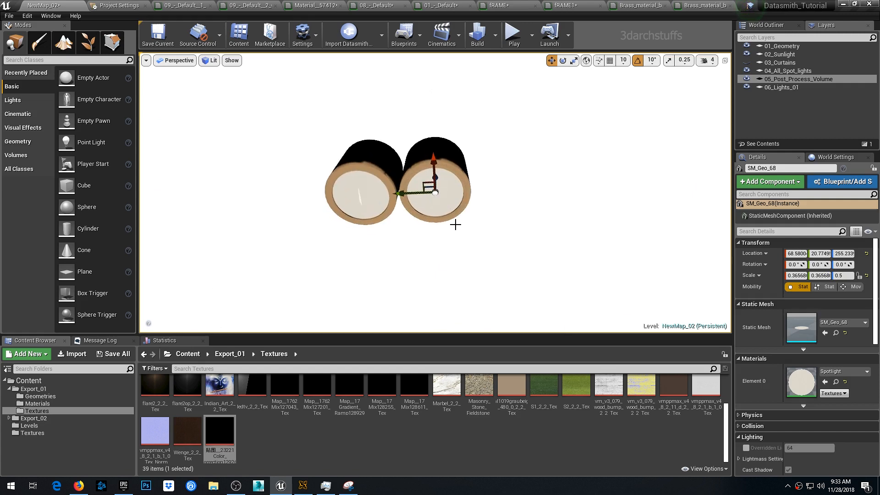
{"action": "left_click_drag", "start_coordinate": [468, 239], "coordinate": [527, 240], "text": "alt"}
{"action": "double_click", "coordinate": [801, 381]}
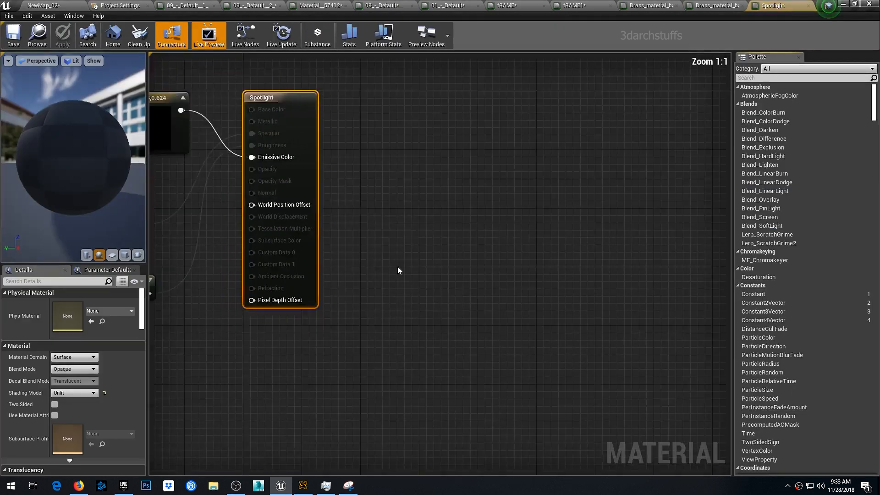
Connect the cream colour vector to Base Color and reset the Spotlight material's shading model to Default Lit
{"action": "left_click_drag", "start_coordinate": [416, 164], "coordinate": [468, 163]}
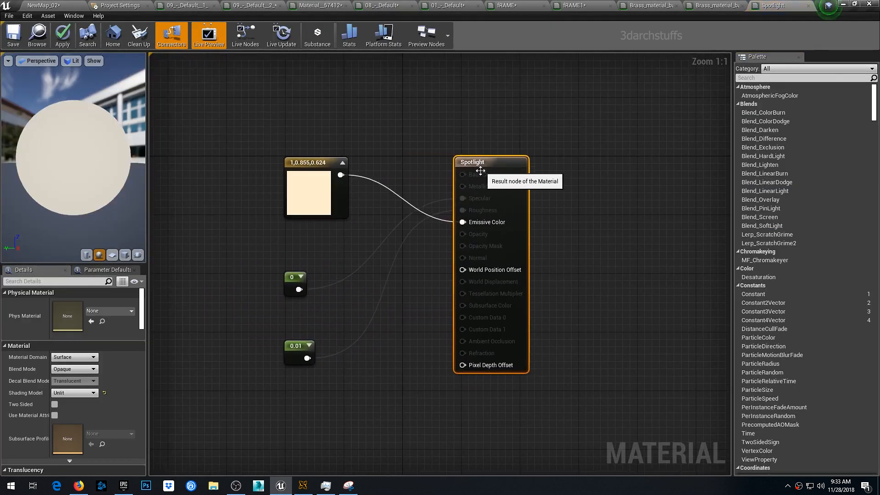
{"action": "left_click_drag", "start_coordinate": [345, 174], "coordinate": [463, 174]}
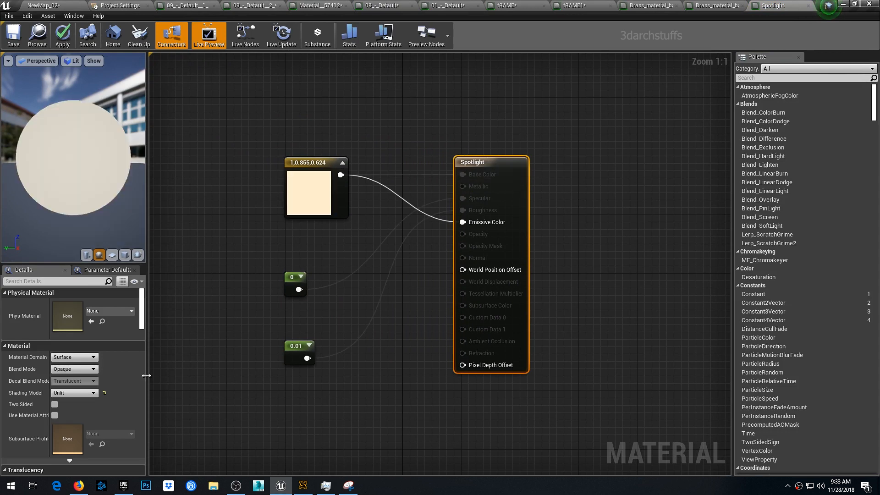
{"action": "left_click", "coordinate": [104, 393]}
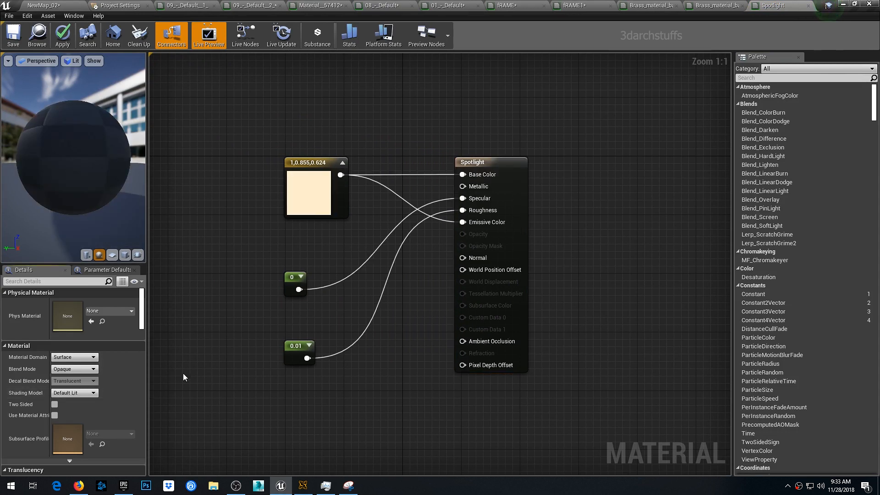
Delete the 0 and 0.01 constants feeding Specular and Roughness
{"action": "left_click", "coordinate": [291, 278]}
{"action": "key", "text": "Delete"}
{"action": "left_click", "coordinate": [296, 344]}
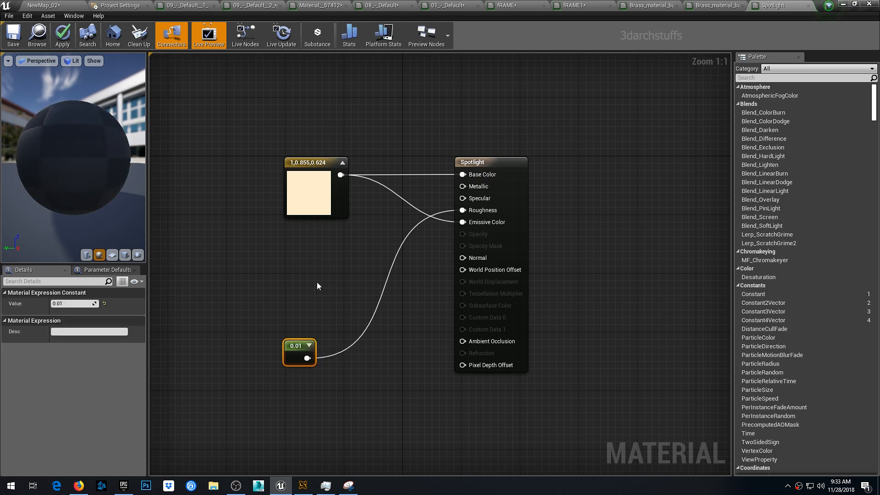
{"action": "key", "text": "Delete"}
Insert a Multiply node between the cream colour vector and Emissive Color, with Const B set to 1
{"action": "left_click_drag", "start_coordinate": [317, 166], "coordinate": [263, 146]}
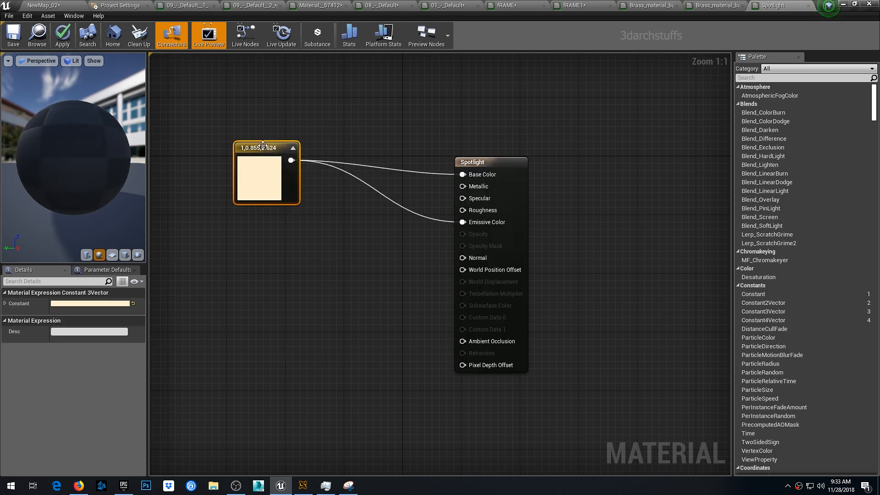
{"action": "left_click", "coordinate": [372, 255]}
{"action": "left_click", "coordinate": [362, 224]}
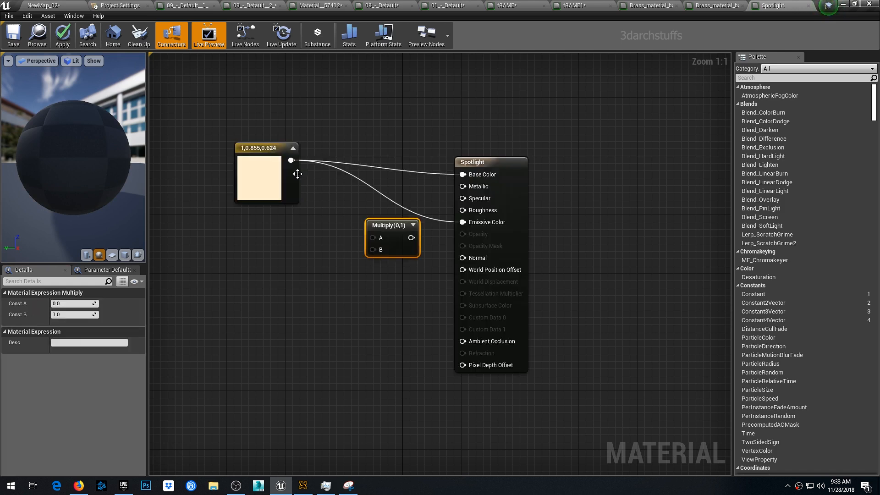
{"action": "left_click_drag", "start_coordinate": [292, 160], "coordinate": [467, 227]}
{"action": "left_click_drag", "start_coordinate": [387, 226], "coordinate": [373, 215]}
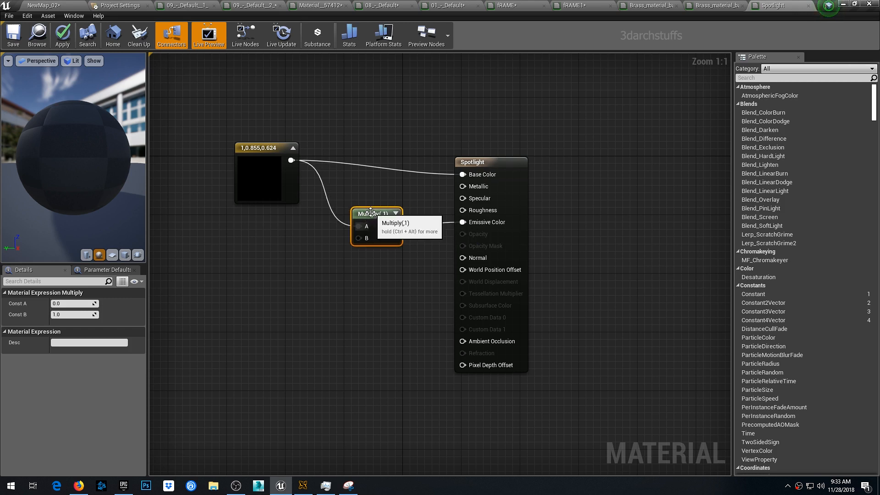
{"action": "left_click", "coordinate": [70, 315]}
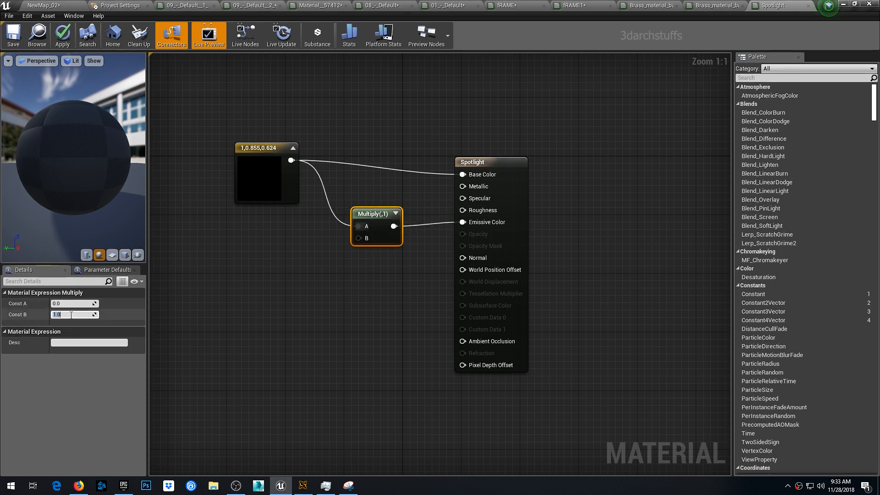
{"action": "key", "text": "Return"}
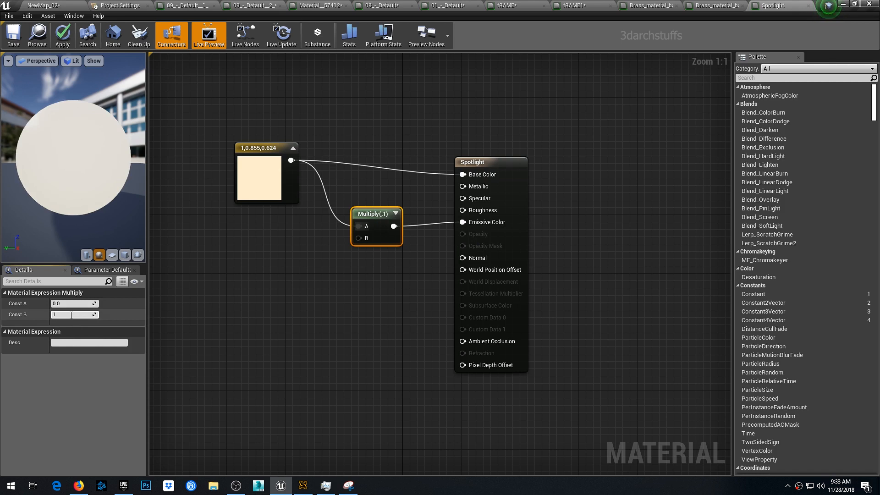
Set the Multiply node's Const B to 10, apply the Spotlight material and return to the level
{"action": "type", "text": "0"}
{"action": "key", "text": "Return"}
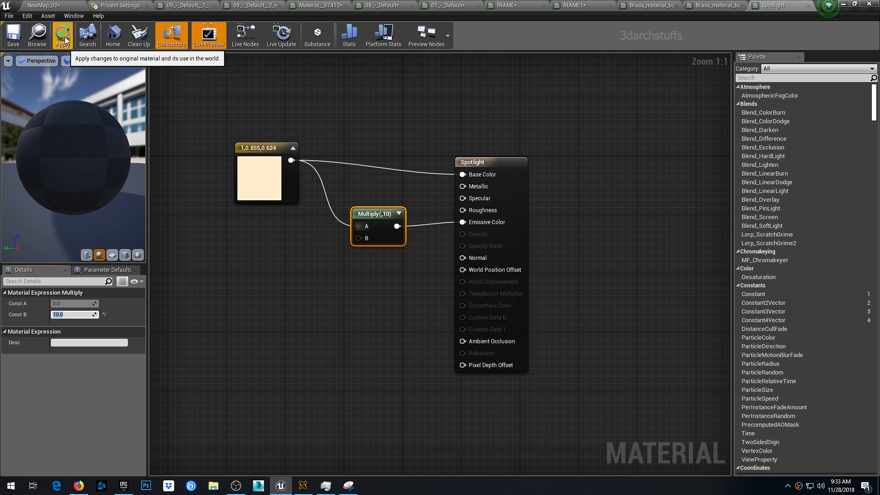
{"action": "left_click", "coordinate": [65, 40]}
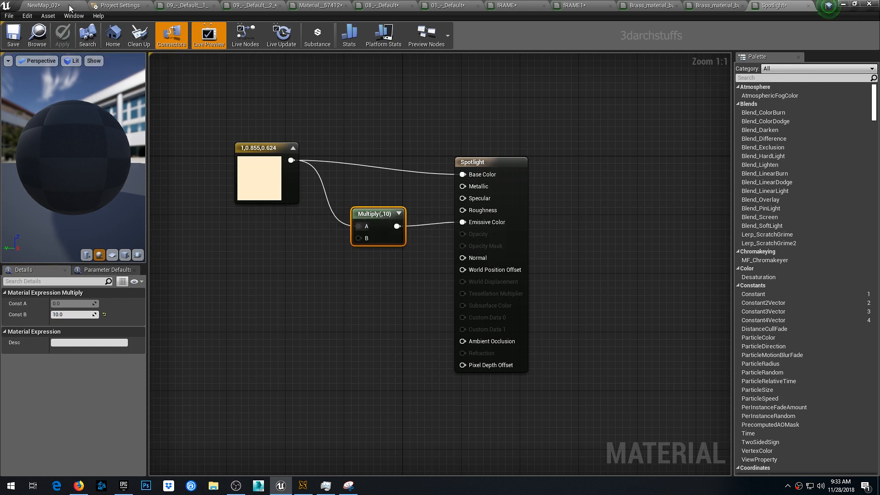
{"action": "left_click", "coordinate": [68, 4]}
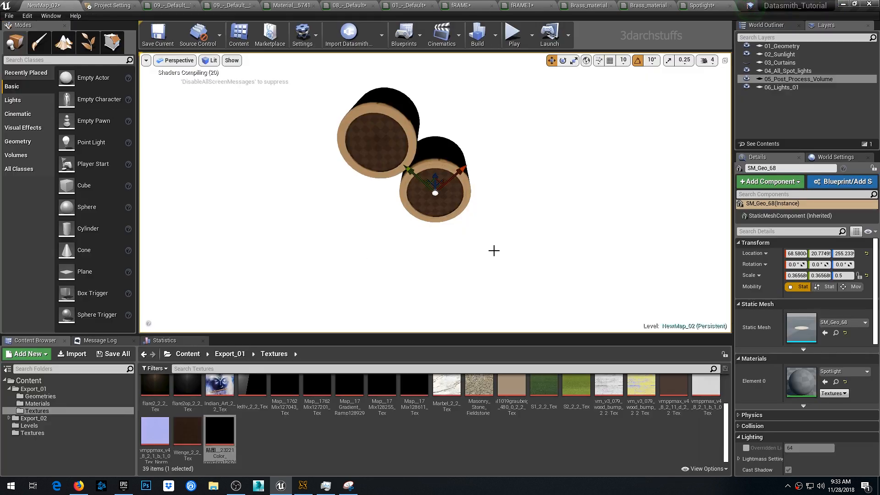
{"action": "mouse_move", "coordinate": [499, 251]}
{"action": "left_mouse_down", "text": "alt"}
{"action": "mouse_move", "coordinate": [358, 250]}
{"action": "mouse_move", "coordinate": [505, 254]}
{"action": "left_mouse_up", "text": "alt"}
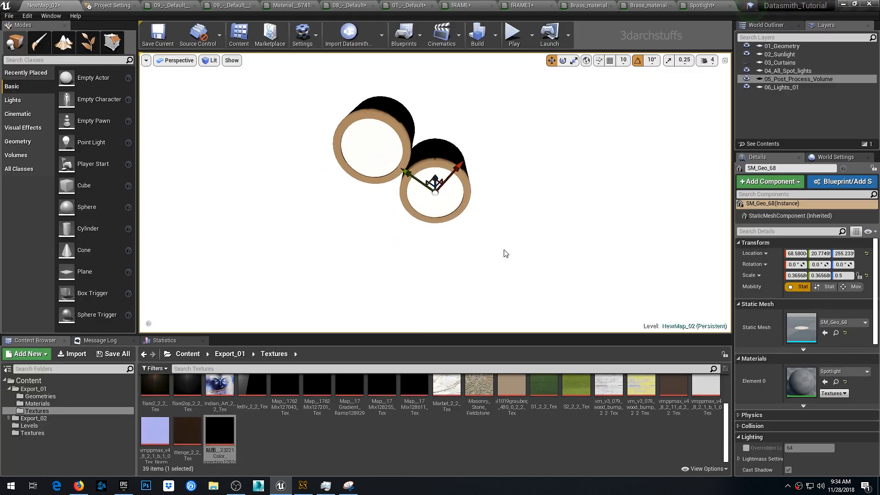
Select all objects sharing the light disc's Spotlight material and hide them
{"action": "right_click", "coordinate": [445, 200]}
{"action": "mouse_move", "coordinate": [504, 321]}
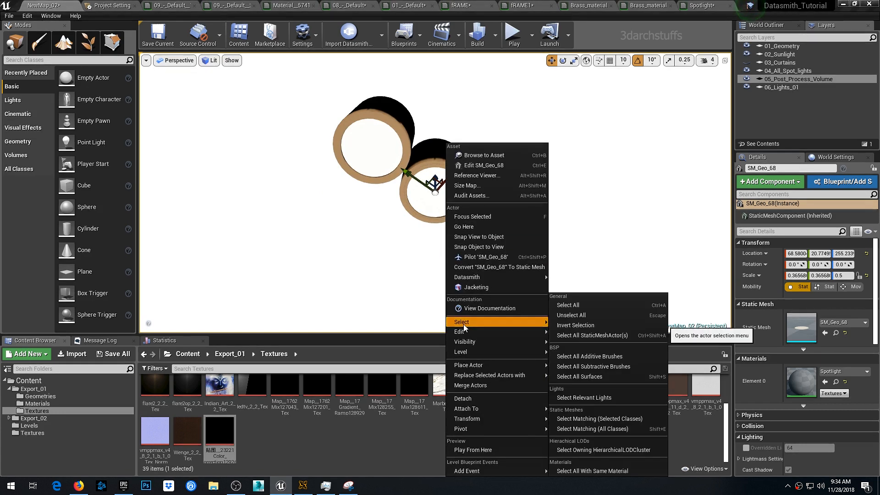
{"action": "left_click", "coordinate": [572, 472]}
{"action": "left_click", "coordinate": [530, 248]}
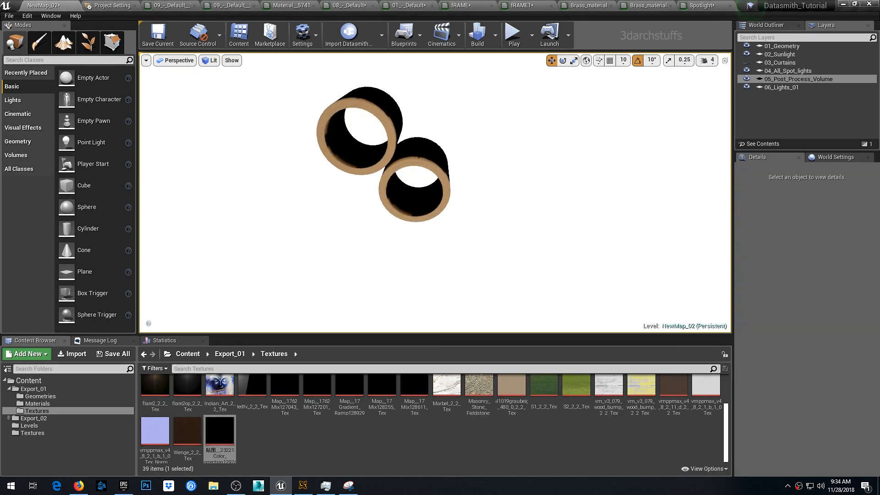
Open the spotlight tube's Pmma_Opaque_Ivory material and connect the 0 constant to Metallic and the 0.9 constant to Specular
{"action": "left_click", "coordinate": [432, 167]}
{"action": "double_click", "coordinate": [801, 386]}
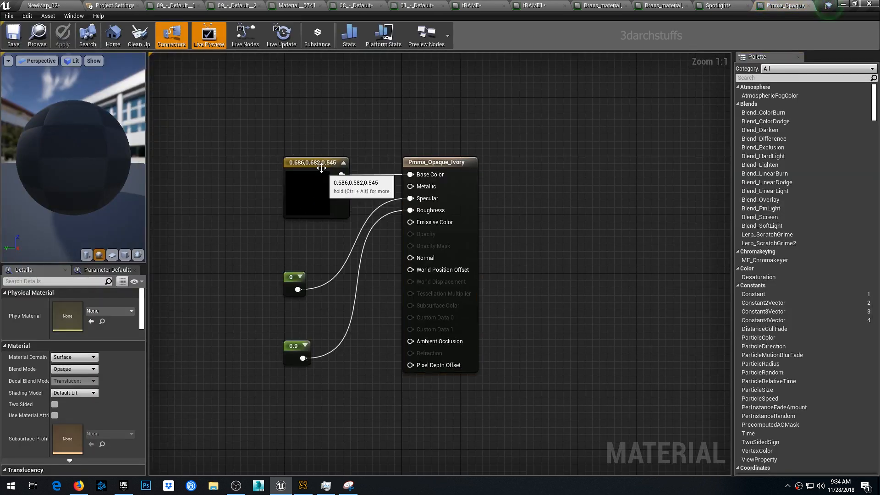
{"action": "left_click", "coordinate": [321, 167]}
{"action": "left_click_drag", "start_coordinate": [298, 290], "coordinate": [411, 187]}
{"action": "left_click_drag", "start_coordinate": [303, 358], "coordinate": [412, 199]}
{"action": "left_click", "coordinate": [291, 276]}
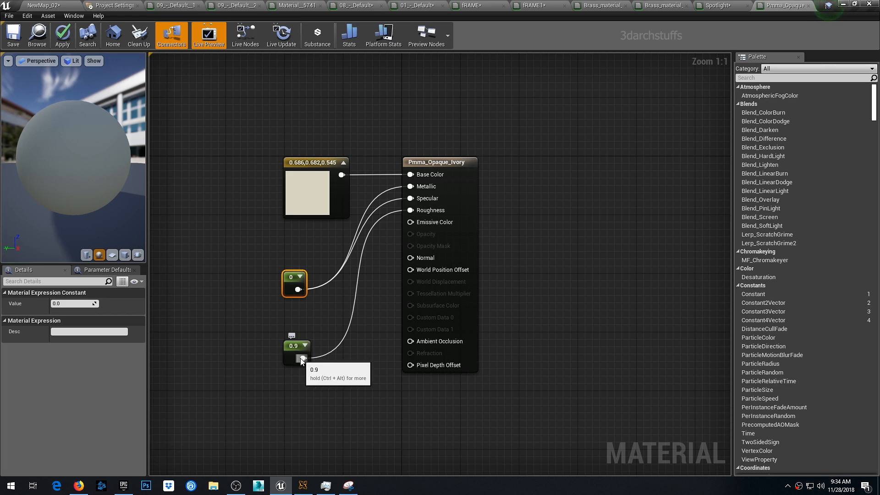
{"action": "left_click_drag", "start_coordinate": [303, 358], "coordinate": [414, 198]}
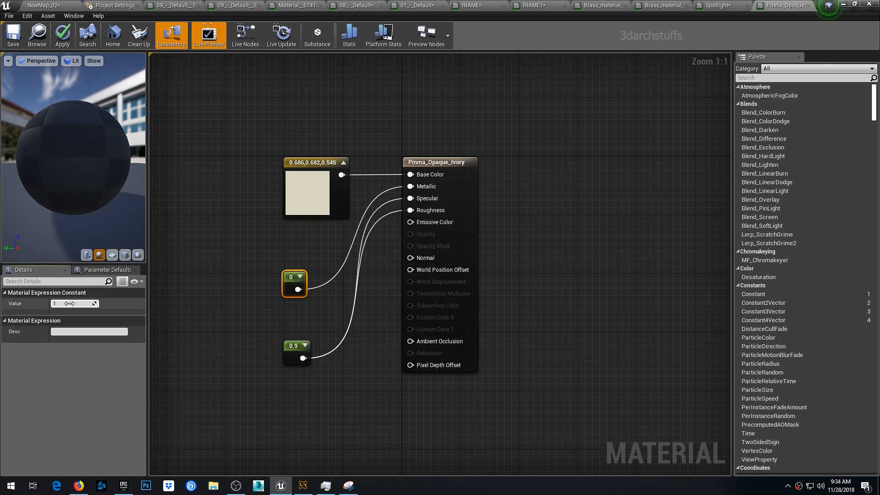
Set the Metallic constant to 1 and the shared Specular and Roughness constant to 0.25, then apply and return to the level
{"action": "left_click_drag", "start_coordinate": [69, 303], "coordinate": [70, 304]}
{"action": "left_click", "coordinate": [295, 347]}
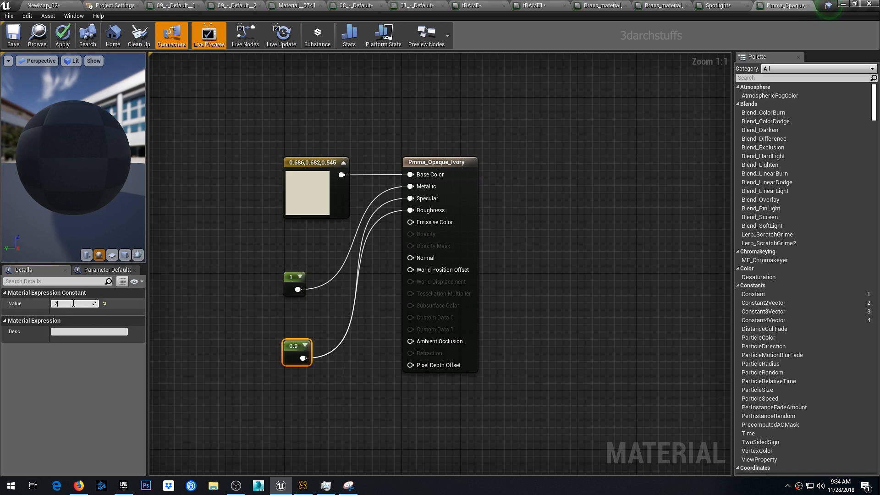
{"action": "key", "text": "Return"}
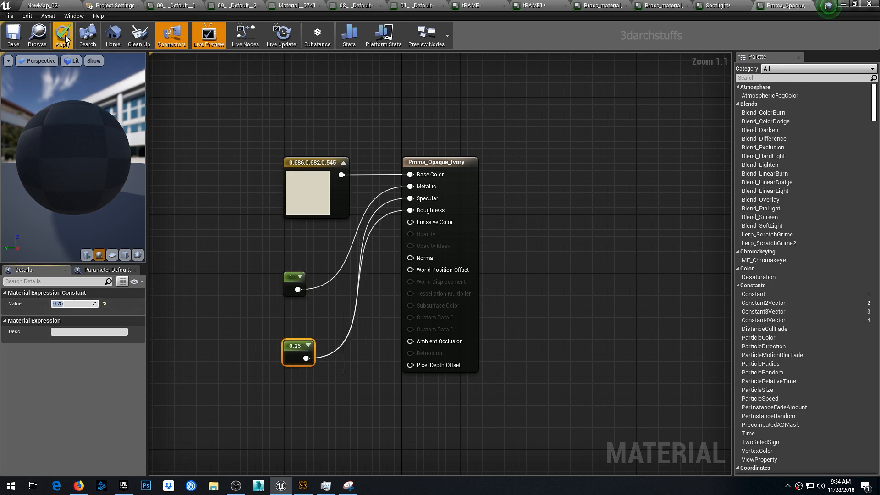
{"action": "left_click", "coordinate": [66, 6]}
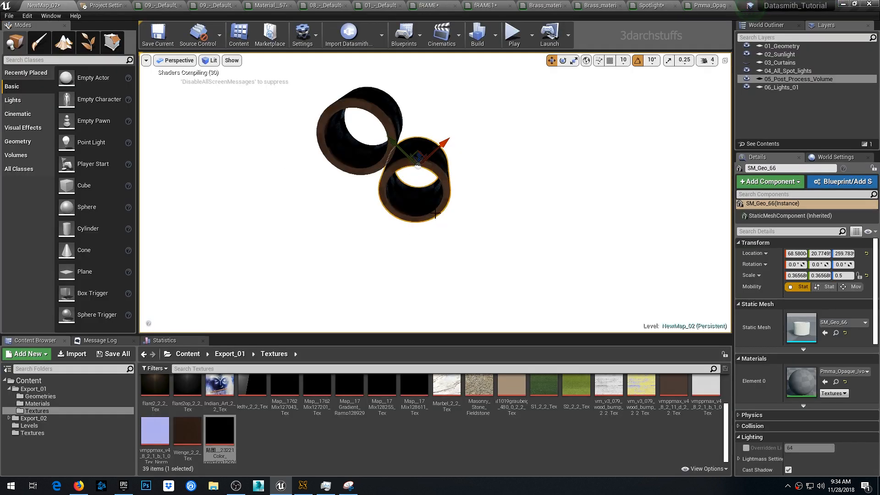
Select all objects sharing the tube's Pmma_Opaque_Ivory material and hide them
{"action": "mouse_move", "coordinate": [425, 246]}
{"action": "left_mouse_down", "text": "alt"}
{"action": "mouse_move", "coordinate": [444, 270]}
{"action": "mouse_move", "coordinate": [451, 259]}
{"action": "mouse_move", "coordinate": [426, 266]}
{"action": "mouse_move", "coordinate": [399, 240]}
{"action": "mouse_move", "coordinate": [364, 226]}
{"action": "mouse_move", "coordinate": [372, 231]}
{"action": "left_mouse_up", "text": "alt"}
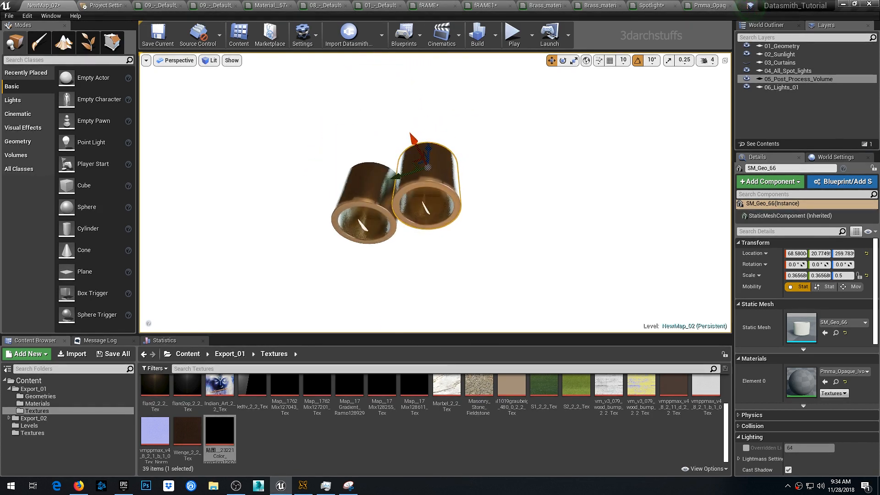
{"action": "right_click", "coordinate": [437, 143]}
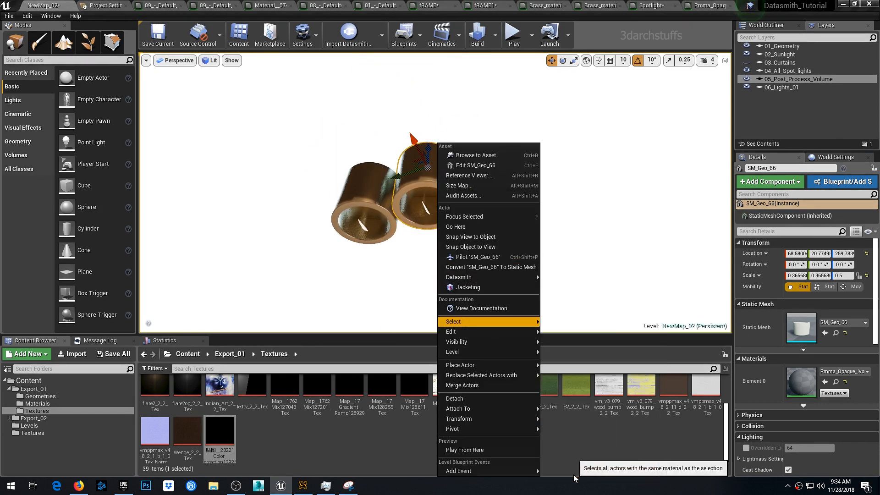
{"action": "left_click", "coordinate": [573, 479]}
{"action": "key", "text": "h"}
Focus on the television's front glass panel and open its TV_Glass material for editing
{"action": "right_click_drag", "start_coordinate": [544, 232], "coordinate": [573, 273]}
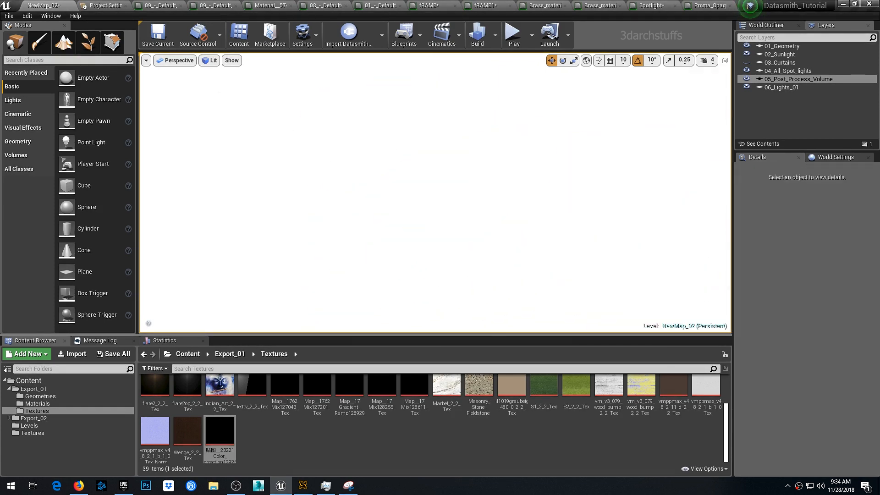
{"action": "left_click", "coordinate": [553, 182]}
{"action": "key", "text": "Escape"}
{"action": "right_click_drag", "start_coordinate": [554, 183], "coordinate": [515, 194]}
{"action": "right_click_drag", "start_coordinate": [537, 168], "coordinate": [456, 186]}
{"action": "left_click", "coordinate": [448, 189]}
{"action": "key", "text": "f"}
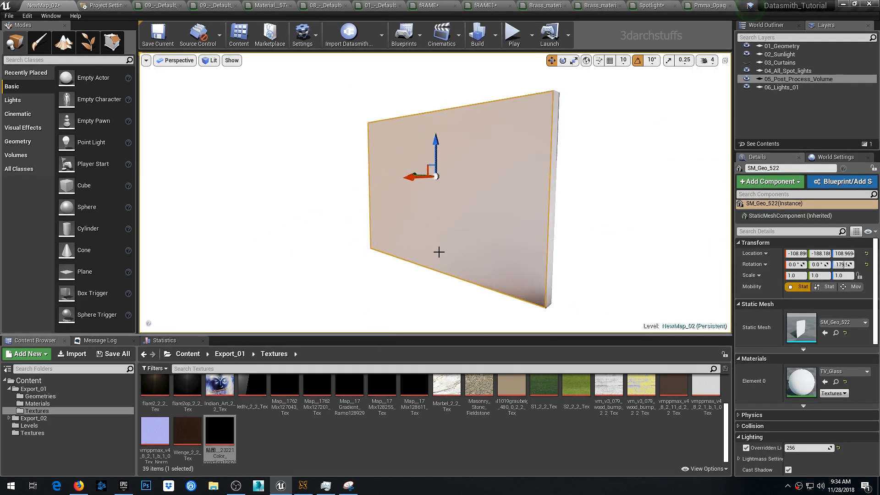
{"action": "left_click_drag", "start_coordinate": [464, 256], "coordinate": [600, 257], "text": "alt"}
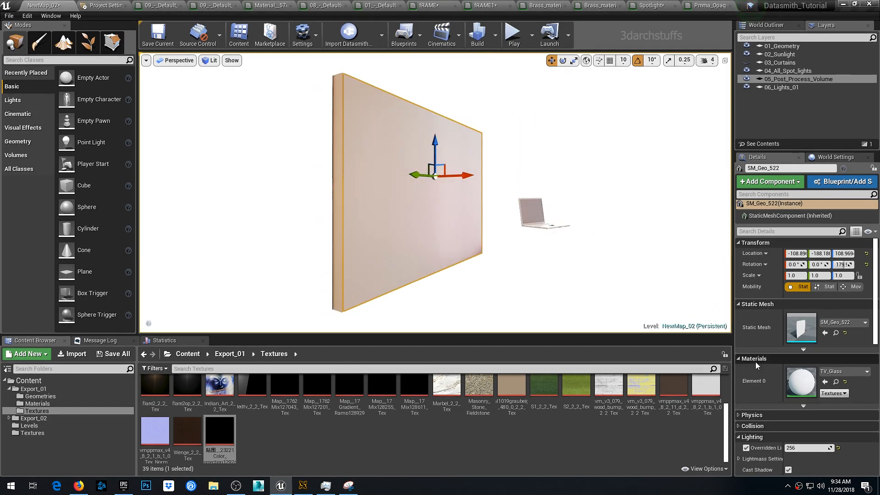
{"action": "double_click", "coordinate": [800, 388]}
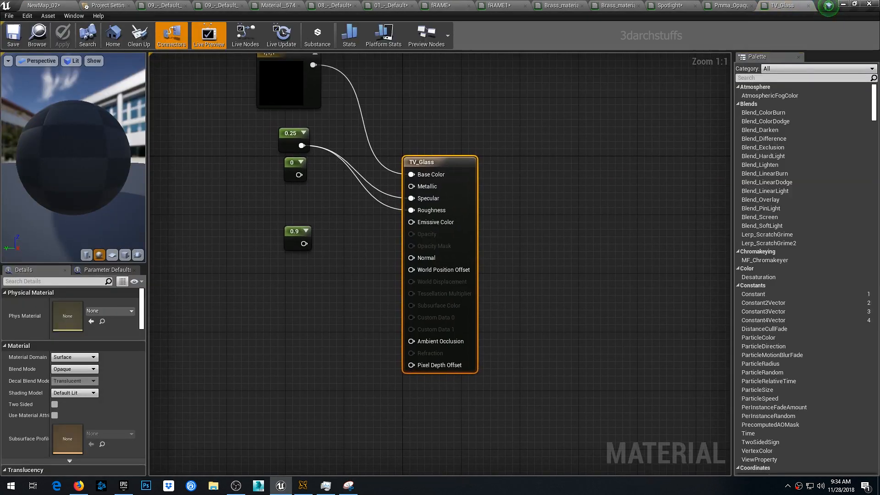
Darken the white Base Color vector of TV_Glass to a 0.203 grey
{"action": "right_click_drag", "start_coordinate": [354, 238], "coordinate": [402, 405]}
{"action": "double_click", "coordinate": [338, 255]}
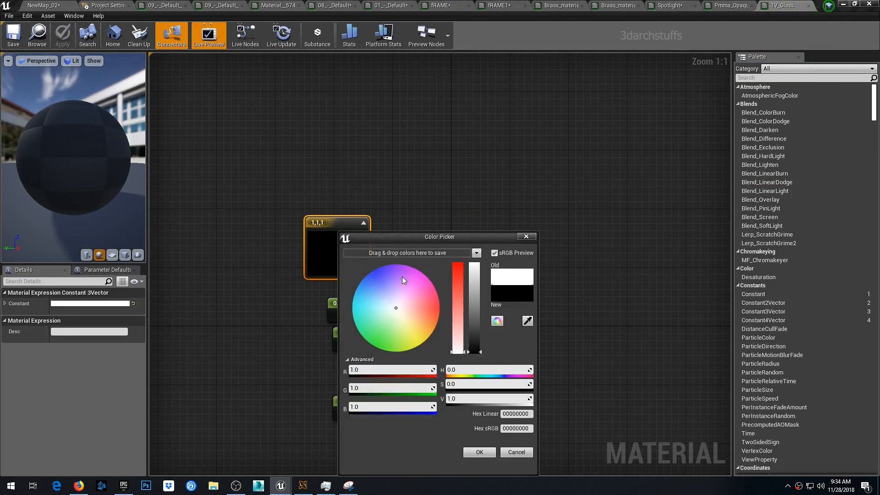
{"action": "left_click_drag", "start_coordinate": [478, 316], "coordinate": [475, 347]}
{"action": "left_click", "coordinate": [479, 452]}
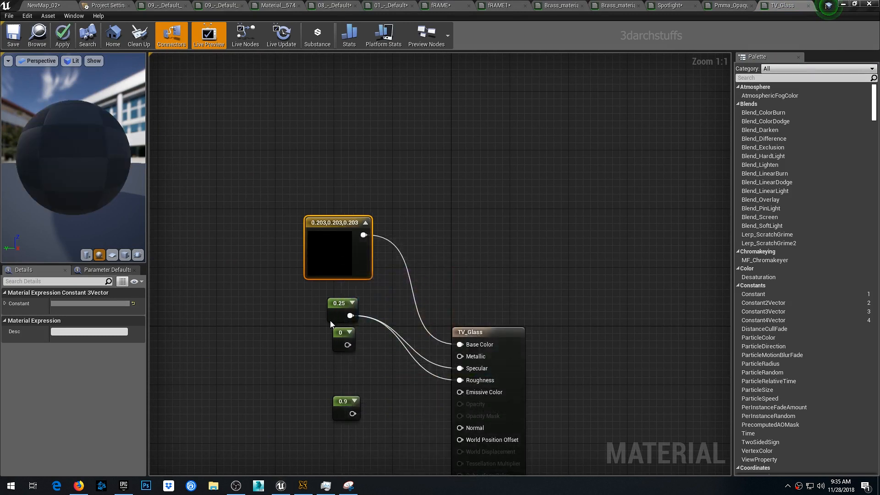
Connect the 0 constant to Metallic, set it to 0.25 and rearrange the TV_Glass constant nodes
{"action": "left_click_drag", "start_coordinate": [336, 335], "coordinate": [458, 358]}
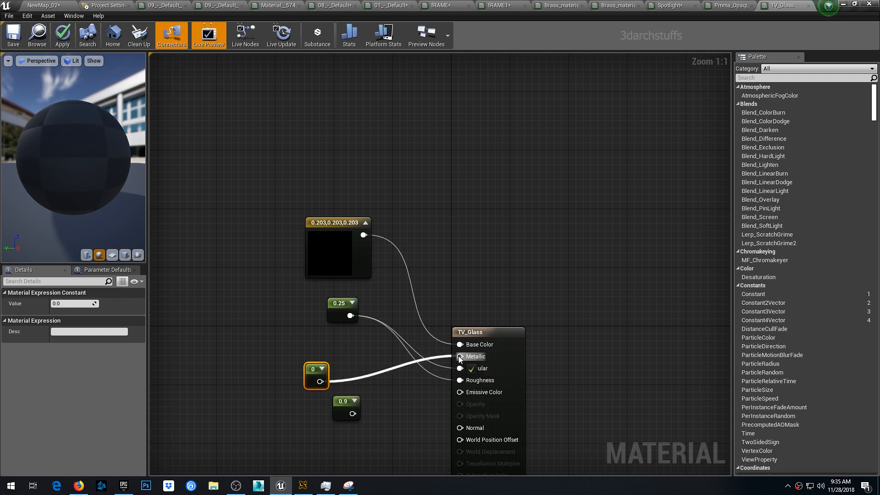
{"action": "left_click", "coordinate": [73, 302]}
{"action": "type", "text": ".25"}
{"action": "key", "text": "Return"}
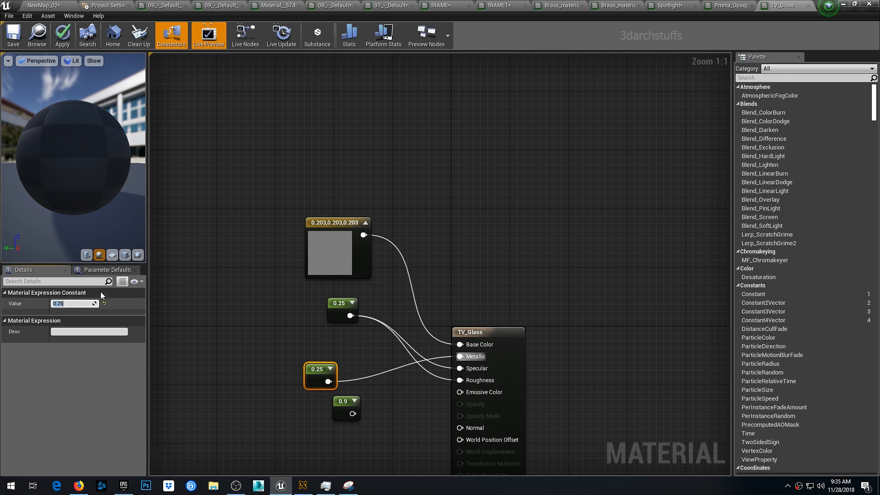
{"action": "left_click_drag", "start_coordinate": [334, 304], "coordinate": [240, 406]}
{"action": "right_click_drag", "start_coordinate": [350, 329], "coordinate": [377, 262]}
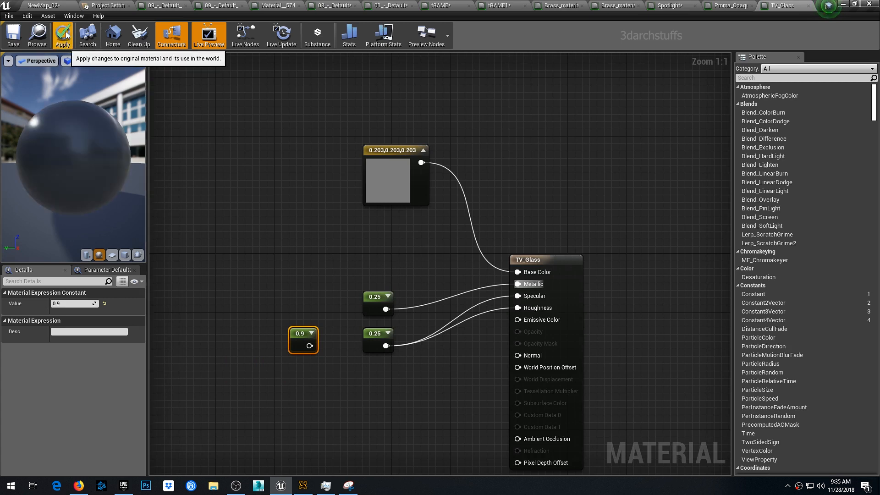
Set the TV_Glass Base Color vector to a near-black 0.0417 grey, apply the material and return to the level
{"action": "double_click", "coordinate": [390, 174]}
{"action": "left_click", "coordinate": [527, 283]}
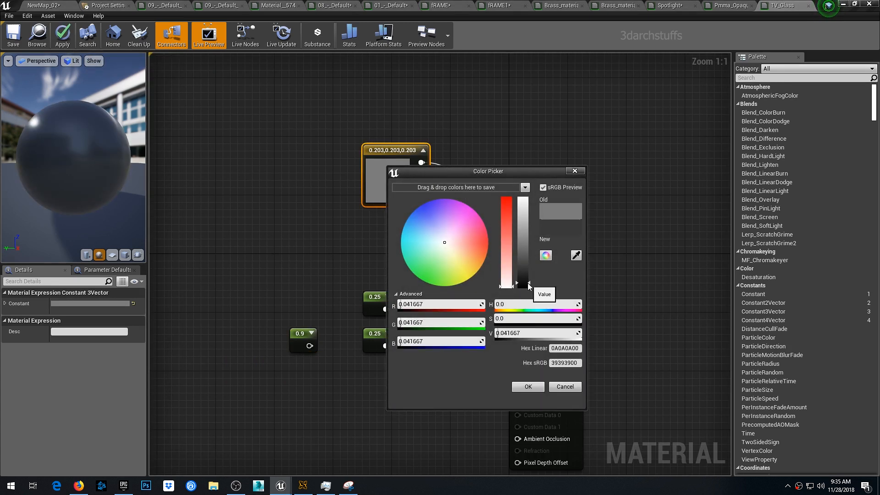
{"action": "left_click", "coordinate": [527, 387]}
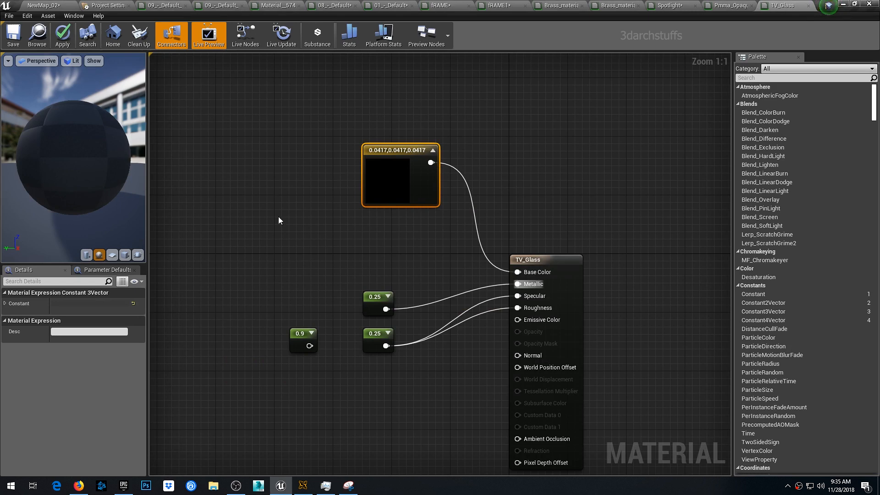
{"action": "left_click", "coordinate": [72, 46]}
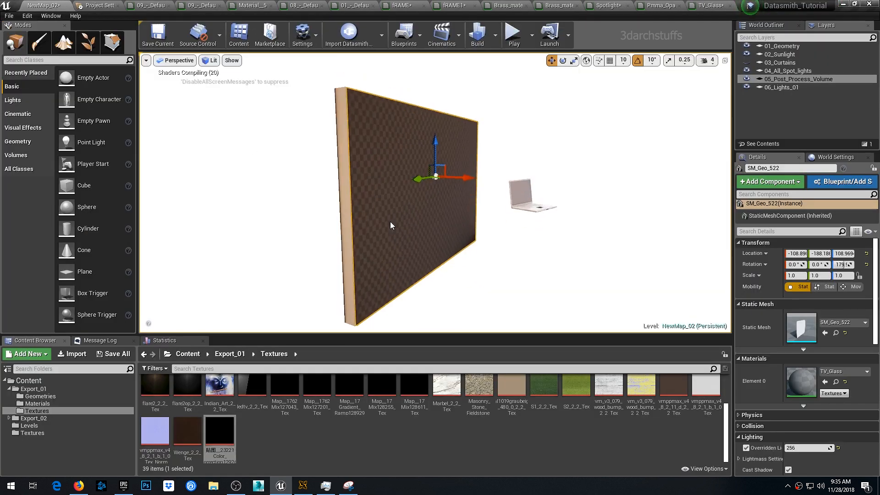
Hide all objects using the TV_Glass material and remove the black TV_Screen panel behind the glass
{"action": "left_click_drag", "start_coordinate": [391, 225], "coordinate": [374, 246], "text": "alt"}
{"action": "right_click", "coordinate": [375, 245]}
{"action": "mouse_move", "coordinate": [402, 340]}
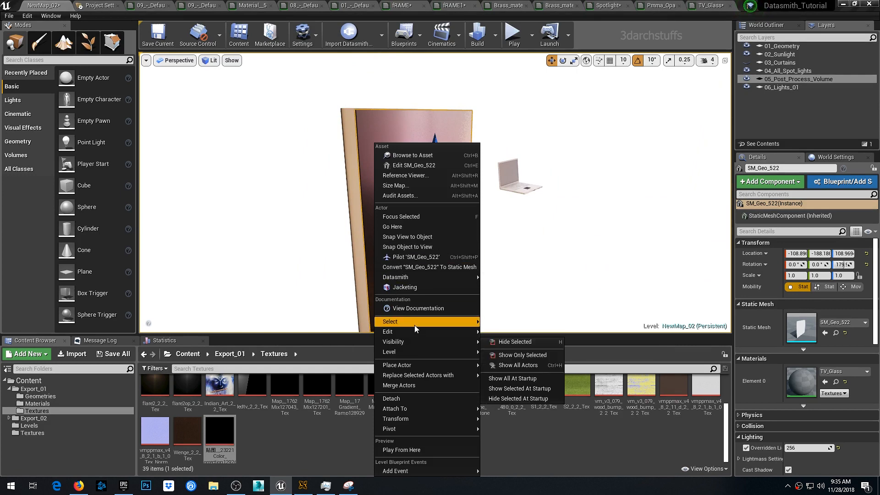
{"action": "mouse_move", "coordinate": [415, 326]}
{"action": "left_click", "coordinate": [527, 470]}
{"action": "right_click_drag", "start_coordinate": [497, 301], "coordinate": [518, 294]}
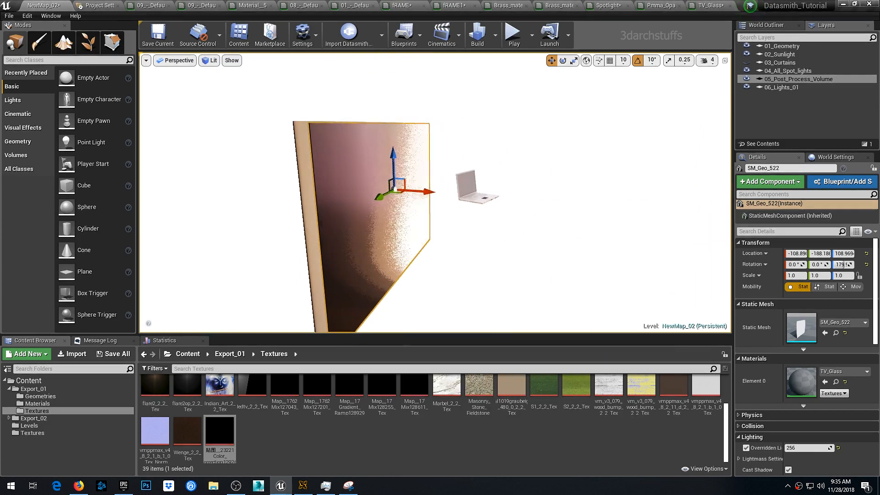
{"action": "key", "text": "Escape"}
{"action": "left_click", "coordinate": [370, 220]}
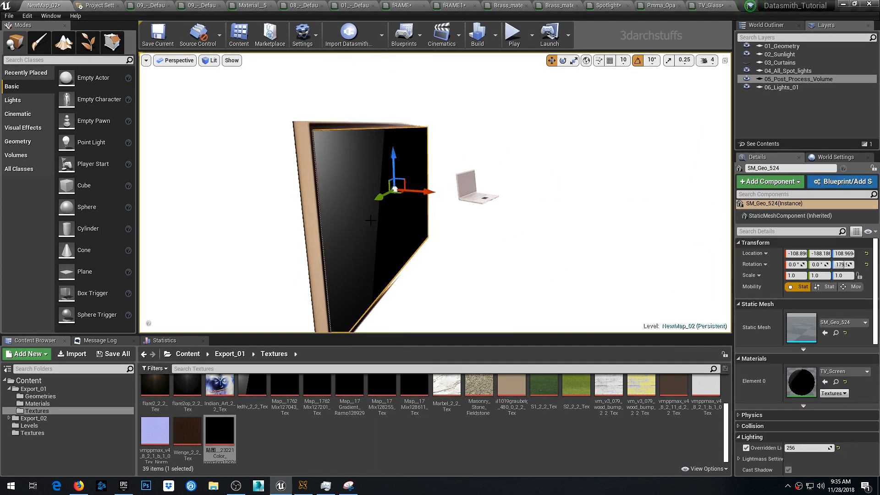
{"action": "key", "text": "Delete"}
Open the TV frame's black_shiny material, connect the 0.00784 colour vector to Base Color, apply it and return to the level
{"action": "left_click", "coordinate": [348, 186]}
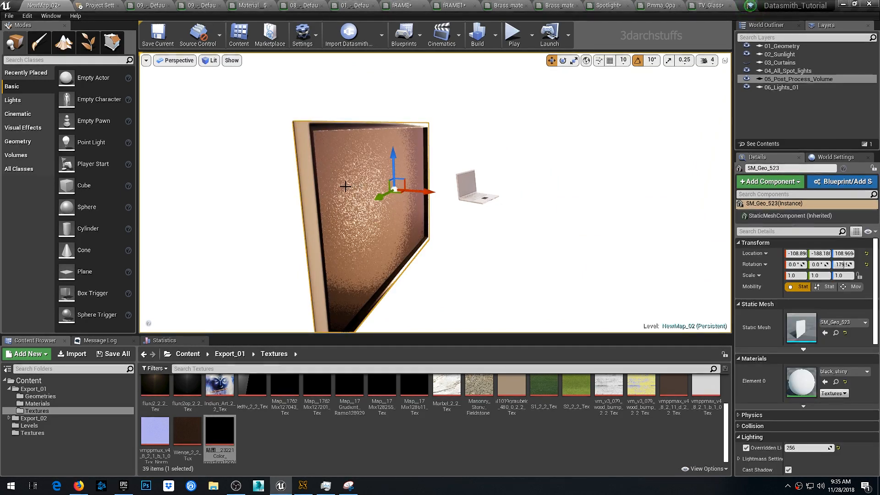
{"action": "double_click", "coordinate": [800, 384]}
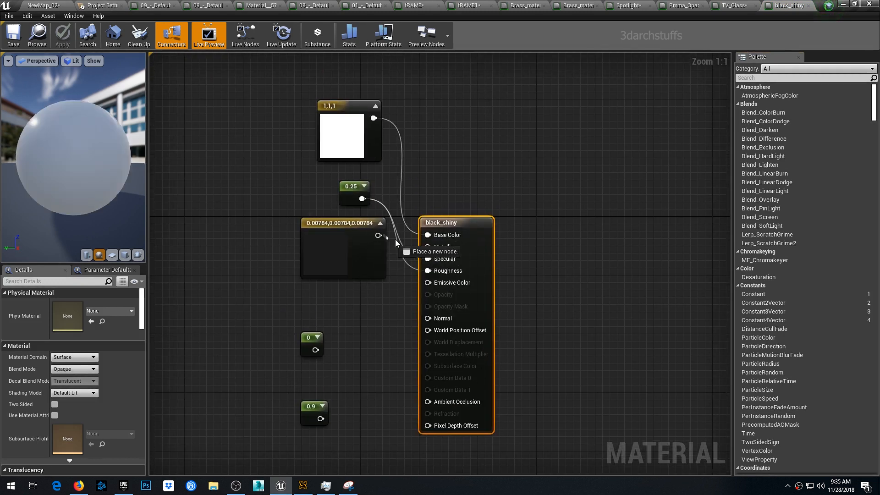
{"action": "left_click_drag", "start_coordinate": [395, 240], "coordinate": [428, 235]}
{"action": "left_click_drag", "start_coordinate": [353, 188], "coordinate": [353, 289]}
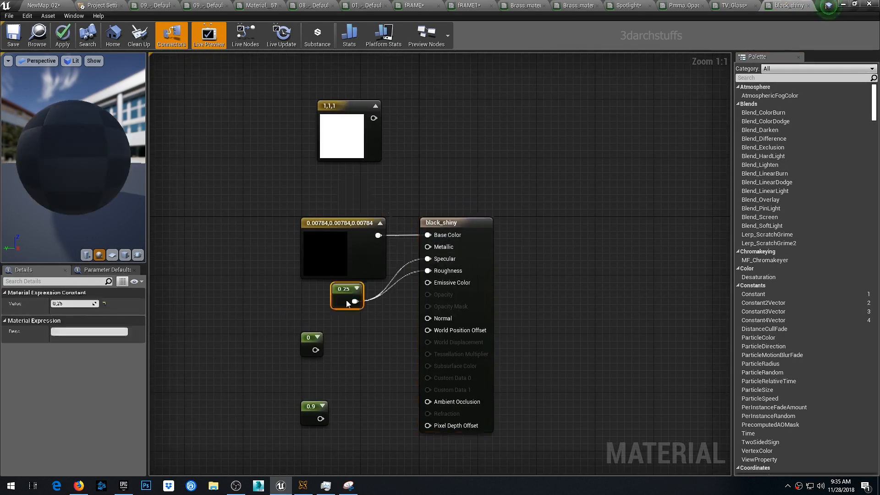
{"action": "left_click", "coordinate": [62, 35]}
{"action": "left_click", "coordinate": [44, 5]}
{"action": "left_click_drag", "start_coordinate": [492, 279], "coordinate": [447, 272], "text": "alt"}
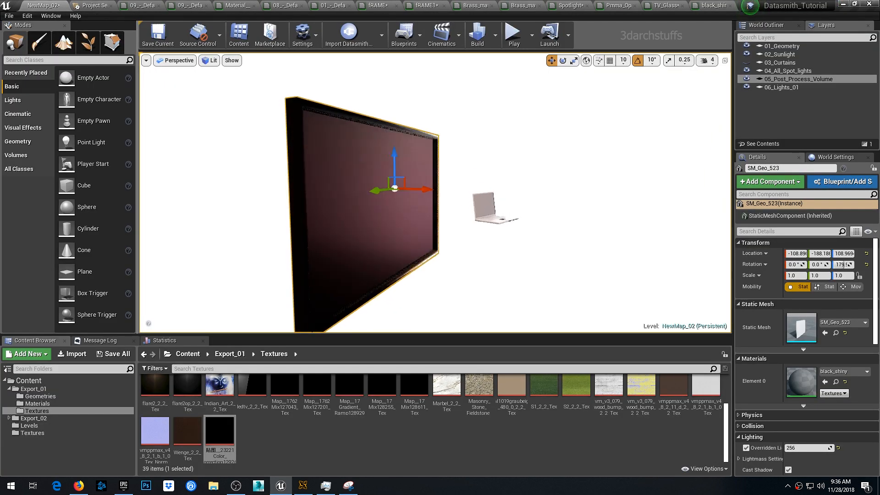
Hide all objects using the TV frame's black_shiny material, along with the TV_Screen panel behind the frame
{"action": "right_click", "coordinate": [377, 233]}
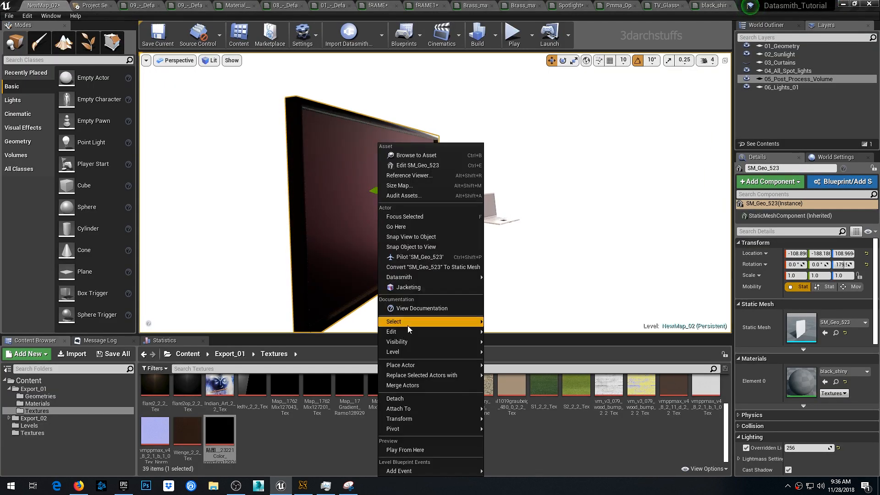
{"action": "mouse_move", "coordinate": [409, 323]}
{"action": "left_click", "coordinate": [511, 473]}
{"action": "right_click_drag", "start_coordinate": [487, 286], "coordinate": [506, 291]}
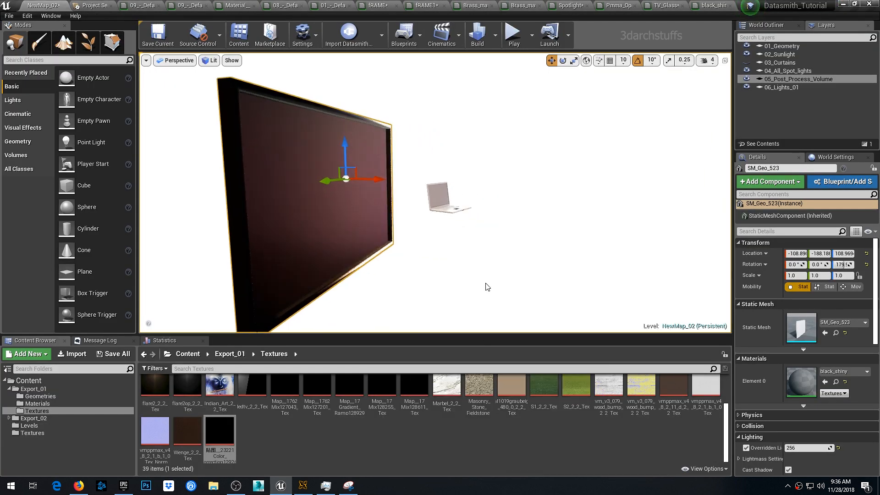
{"action": "key", "text": "h"}
{"action": "key", "text": "ctrl+z"}
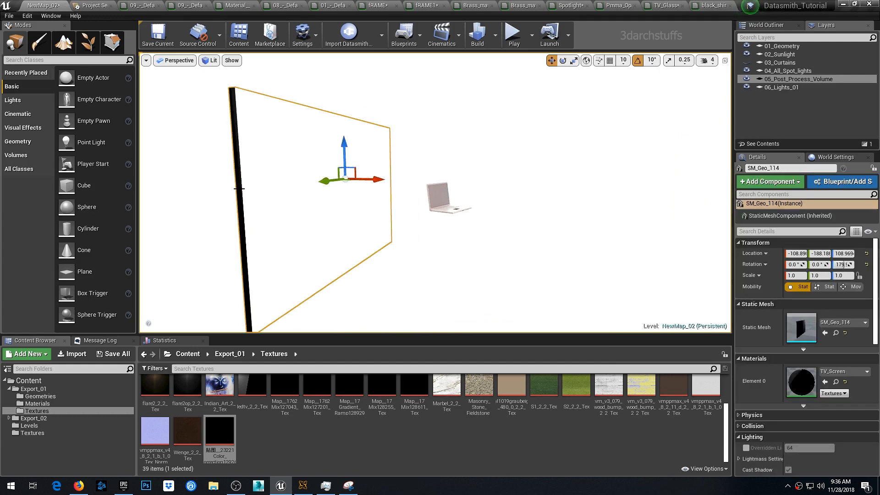
{"action": "key", "text": "h"}
Open the laptop screen's 16_-_Default material and connect the 0 constant to Roughness
{"action": "left_click", "coordinate": [434, 213]}
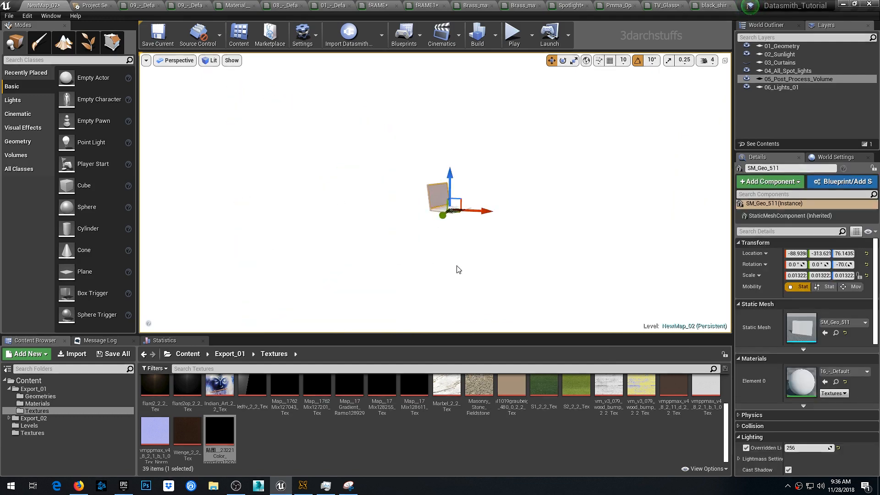
{"action": "key", "text": "f"}
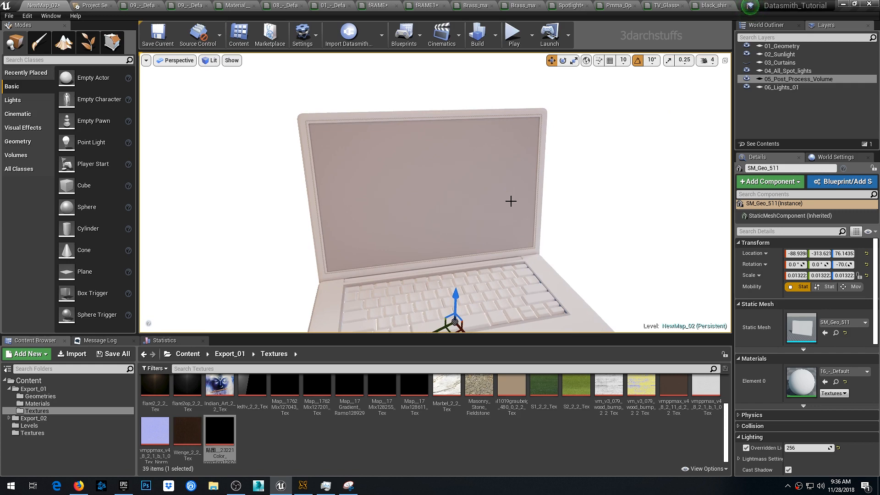
{"action": "double_click", "coordinate": [793, 380]}
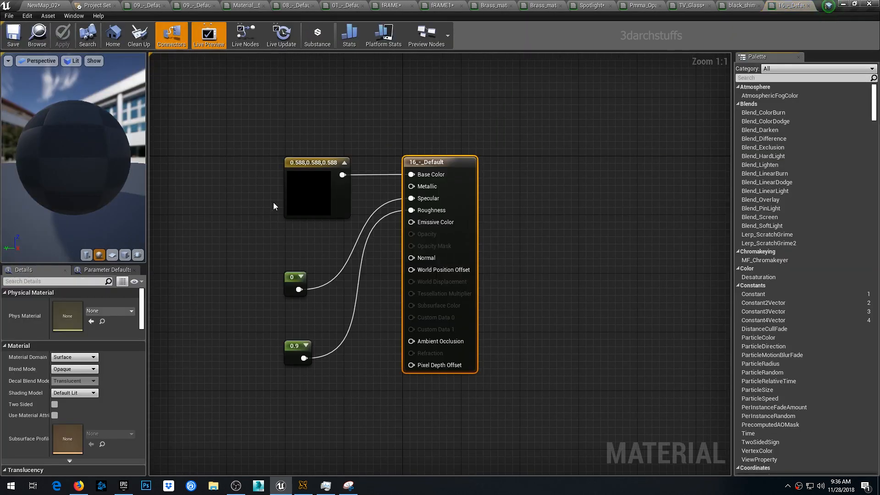
{"action": "left_click_drag", "start_coordinate": [299, 289], "coordinate": [411, 211]}
Set the 16_-_Default Base Color vector to a dark 0.0833 grey and apply the material
{"action": "double_click", "coordinate": [308, 199]}
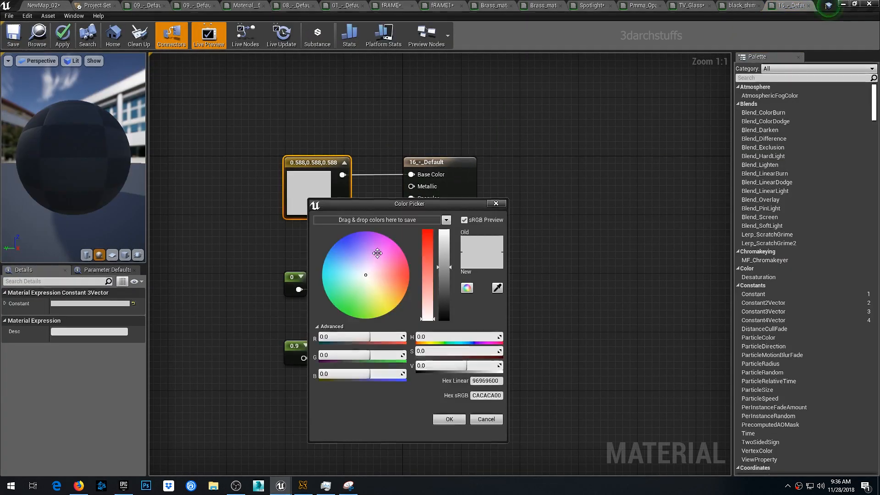
{"action": "left_click_drag", "start_coordinate": [444, 297], "coordinate": [443, 313]}
{"action": "left_click", "coordinate": [449, 419]}
{"action": "left_click", "coordinate": [62, 36]}
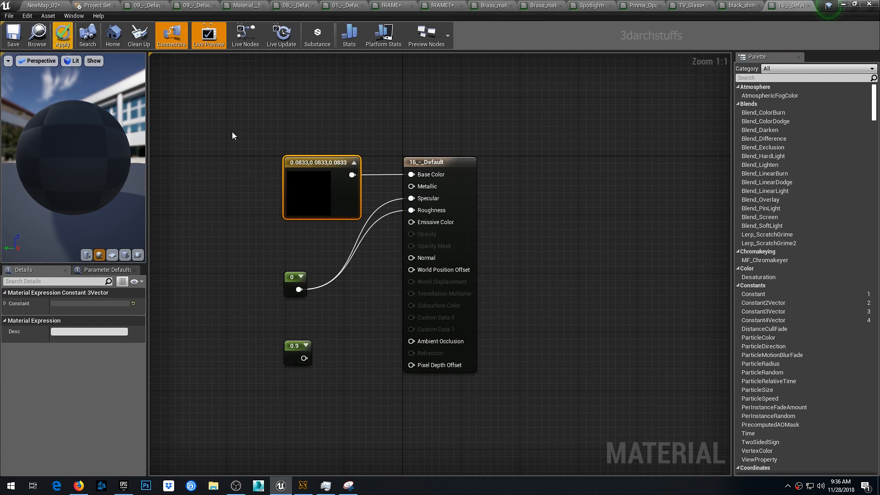
Set the constant feeding Specular and Roughness to 0.25, apply the material and return to the level
{"action": "left_click", "coordinate": [290, 279]}
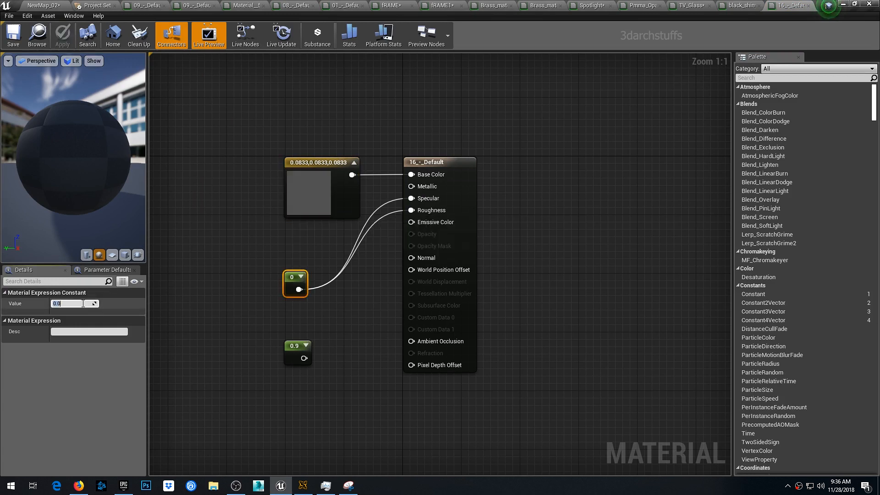
{"action": "left_click", "coordinate": [83, 303]}
{"action": "type", "text": ".25"}
{"action": "key", "text": "Return"}
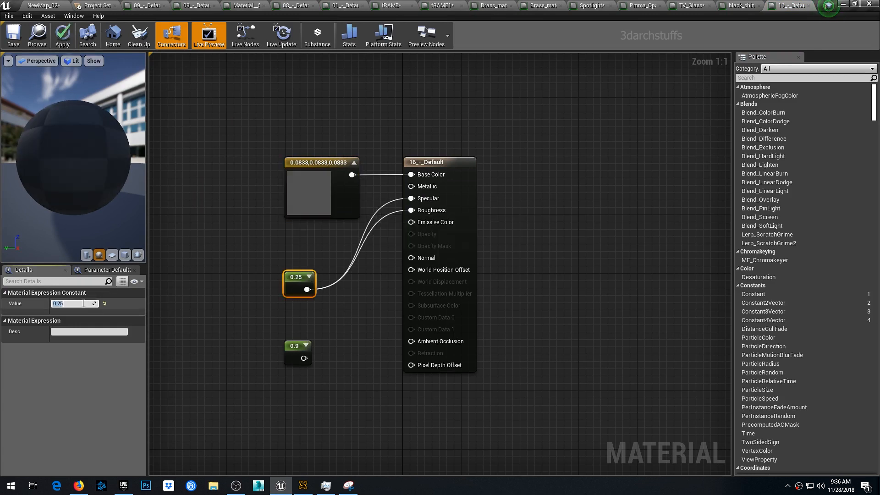
{"action": "left_click", "coordinate": [64, 32]}
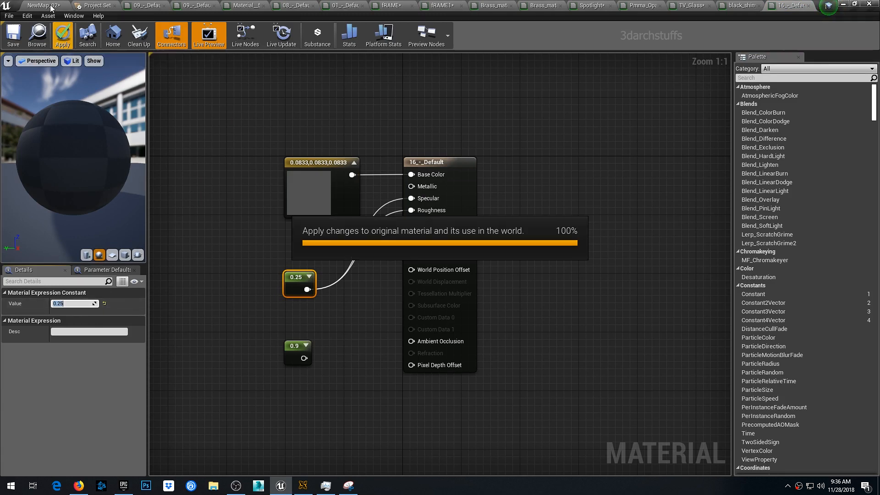
{"action": "left_click", "coordinate": [52, 7]}
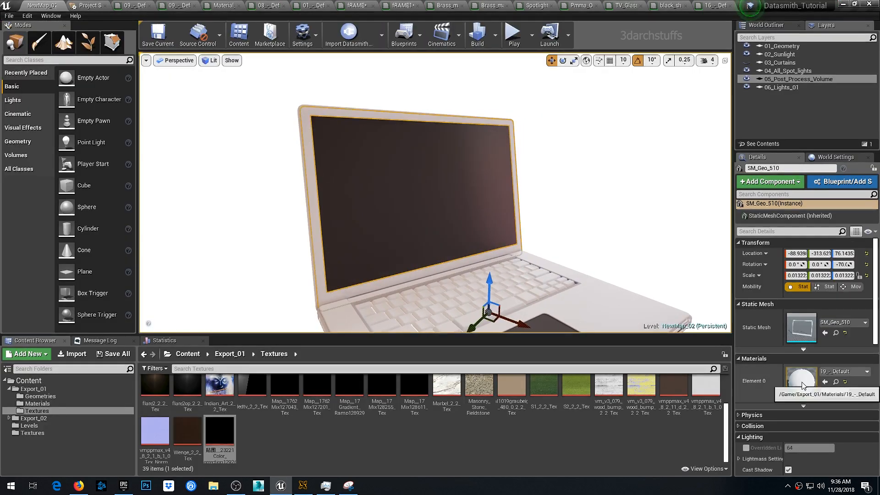
Hide the laptop's dark screen panel and select the frame surrounding it
{"action": "right_click", "coordinate": [433, 257]}
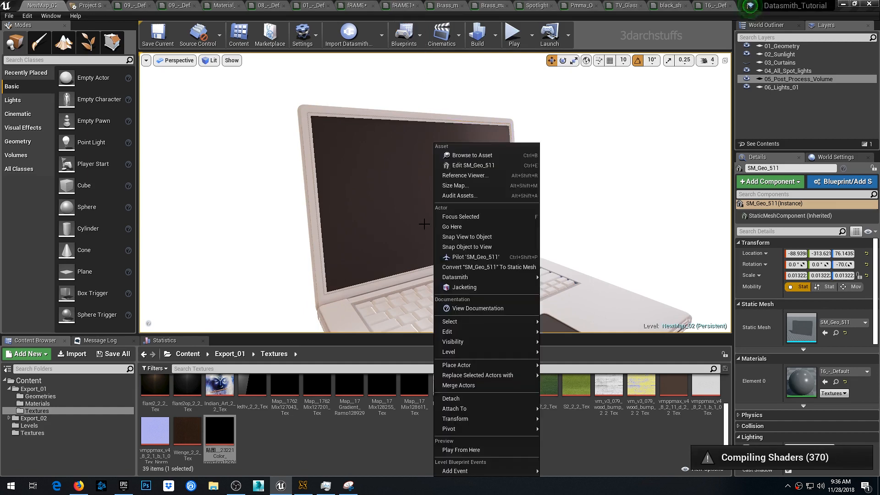
{"action": "right_click_drag", "start_coordinate": [578, 217], "coordinate": [596, 234]}
{"action": "left_click", "coordinate": [395, 197]}
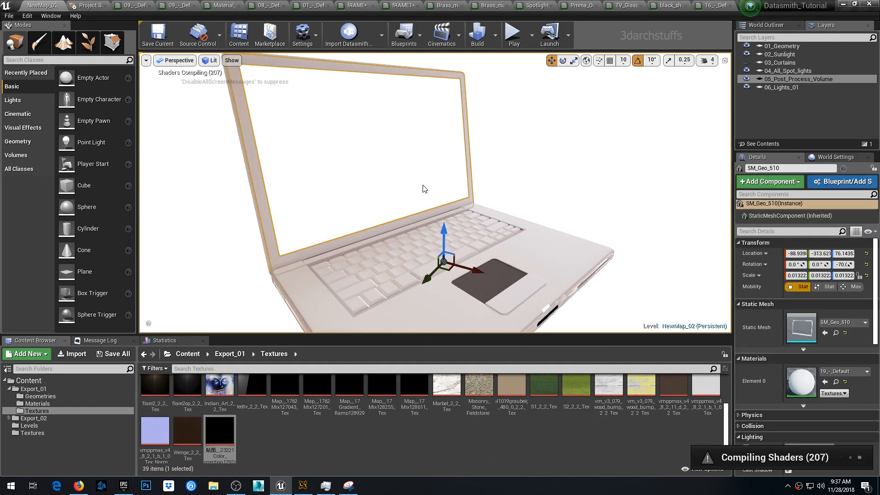
{"action": "mouse_move", "coordinate": [517, 260]}
{"action": "left_mouse_down", "text": "alt"}
{"action": "mouse_move", "coordinate": [486, 238]}
{"action": "mouse_move", "coordinate": [517, 260]}
{"action": "left_mouse_up", "text": "alt"}
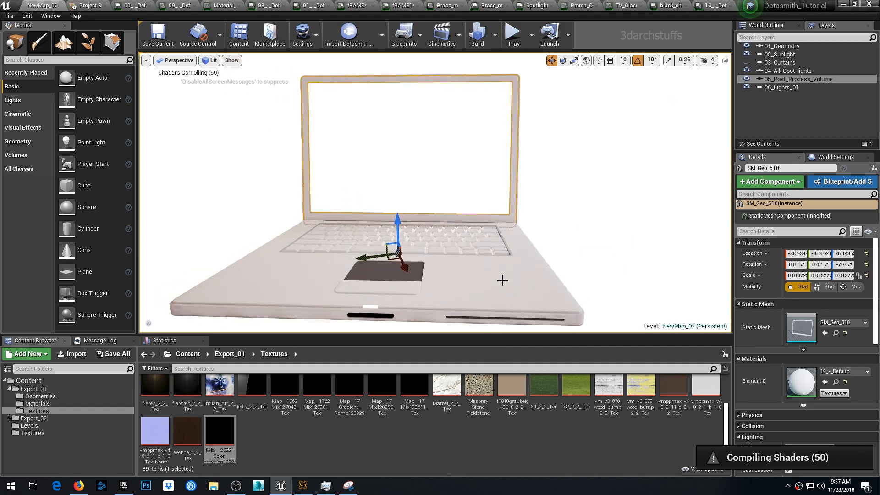
{"action": "left_click_drag", "start_coordinate": [501, 278], "coordinate": [458, 275], "text": "alt"}
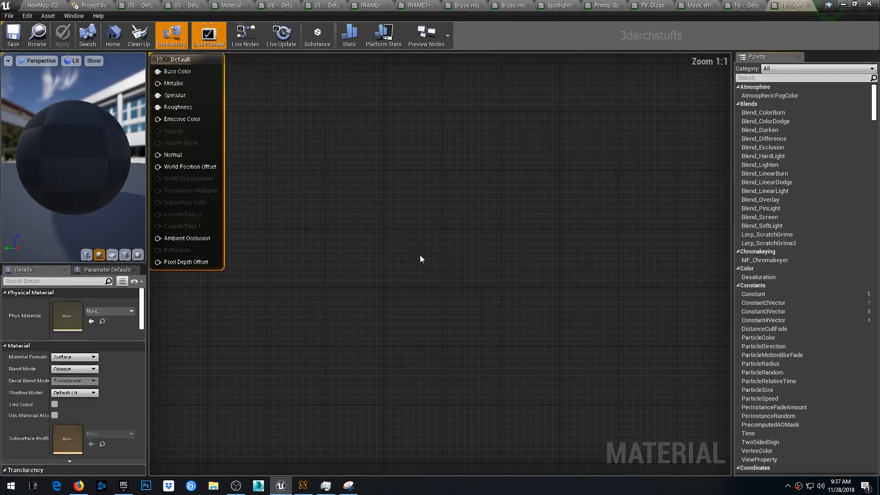
Set the Base Color vector of the laptop frame's 19_-_Default material to 0.0625 grey, apply it and return to the level
{"action": "double_click", "coordinate": [324, 180]}
{"action": "left_click", "coordinate": [459, 294]}
{"action": "left_click", "coordinate": [465, 401]}
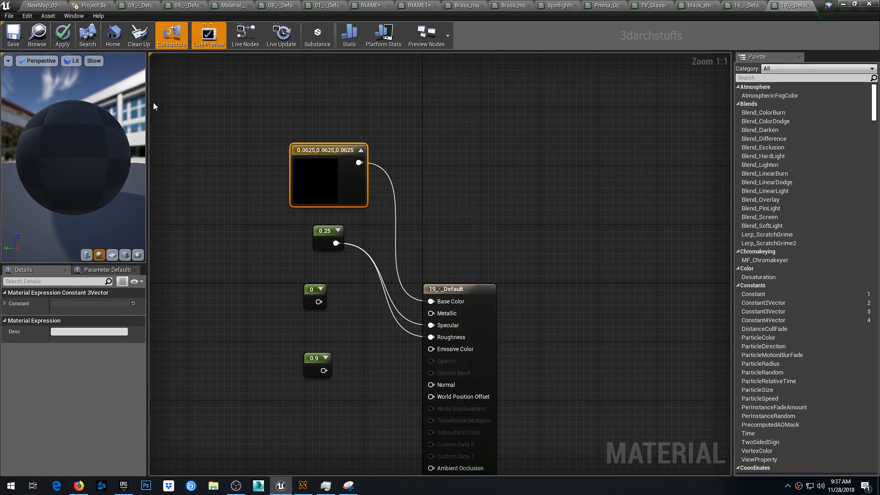
{"action": "left_click", "coordinate": [63, 36]}
{"action": "left_click", "coordinate": [54, 6]}
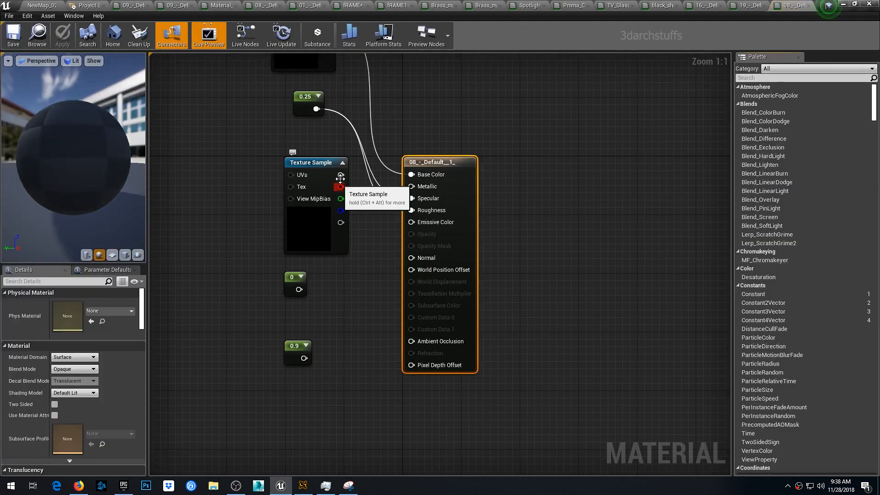
Connect the Texture Sample to Base Color in 08_-_Default__1_, move the 0.25 constant beside the 0 constant, apply and return to the level
{"action": "left_click", "coordinate": [321, 193]}
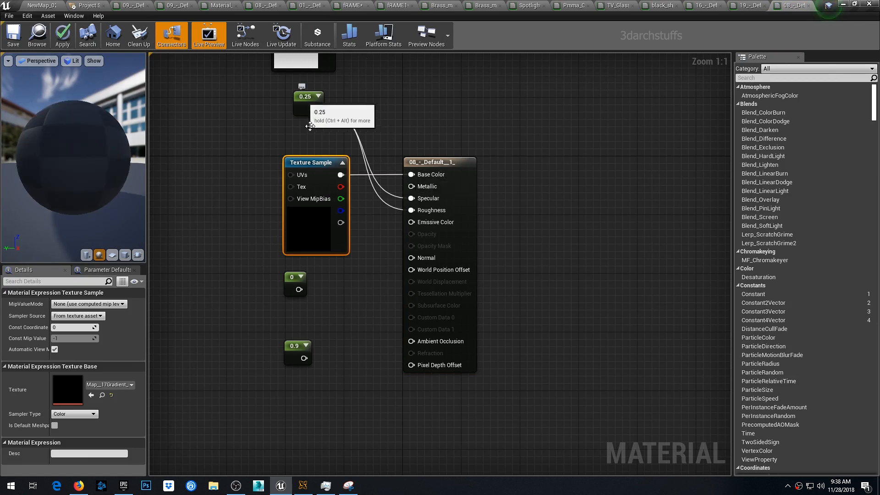
{"action": "left_click_drag", "start_coordinate": [306, 96], "coordinate": [340, 284]}
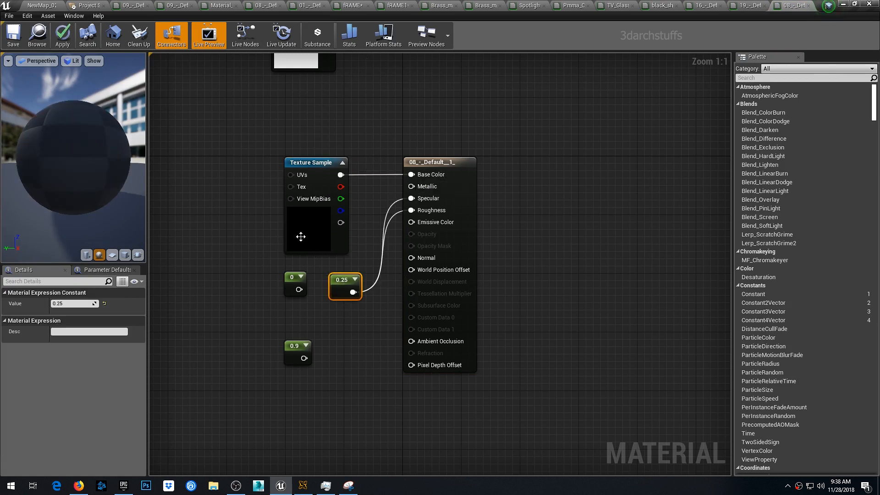
{"action": "left_click", "coordinate": [67, 35]}
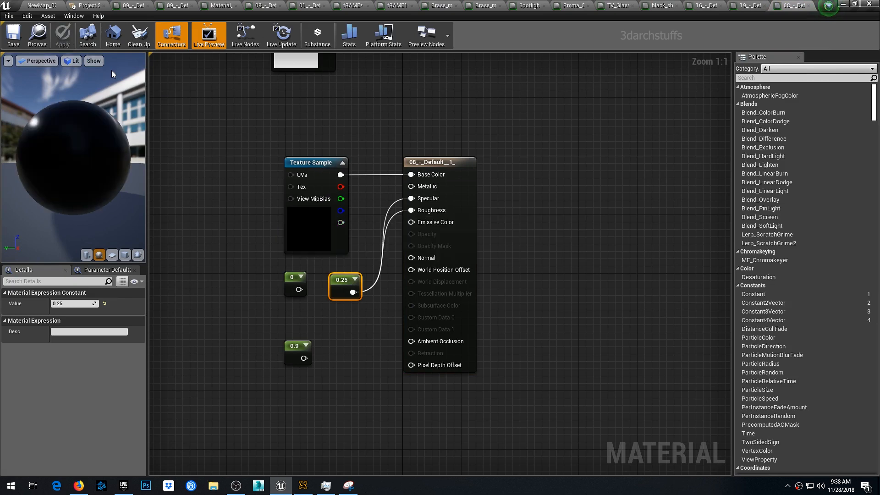
{"action": "left_click", "coordinate": [43, 5]}
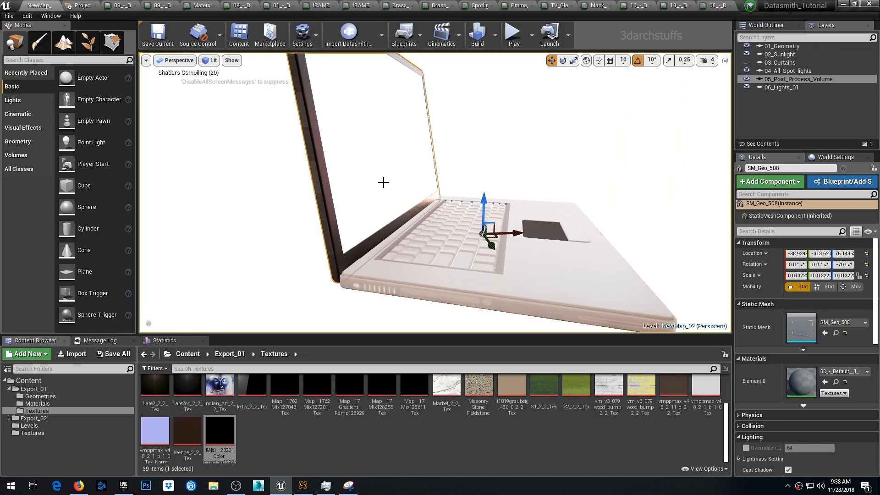
Save the level and close the two 09_-_Default editors and the 08_-_Default editor, applying their pending changes
{"action": "left_click_drag", "start_coordinate": [383, 183], "coordinate": [360, 187], "text": "alt"}
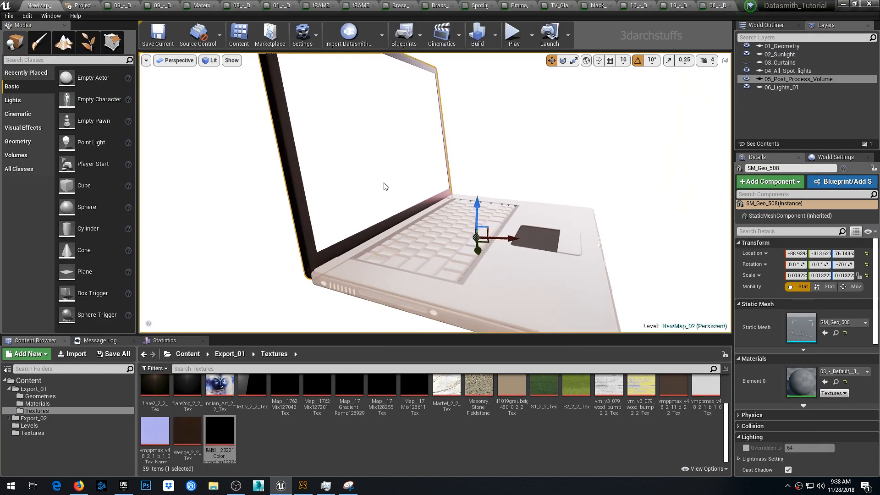
{"action": "key", "text": "ctrl+s"}
{"action": "left_click", "coordinate": [135, 6]}
{"action": "left_click", "coordinate": [469, 273]}
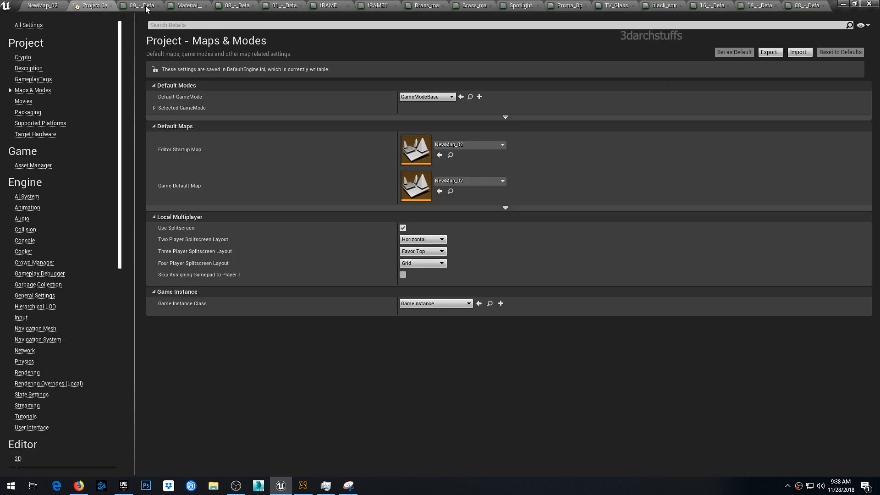
{"action": "left_click", "coordinate": [159, 6]}
{"action": "left_click", "coordinate": [469, 272]}
{"action": "left_click", "coordinate": [217, 5]}
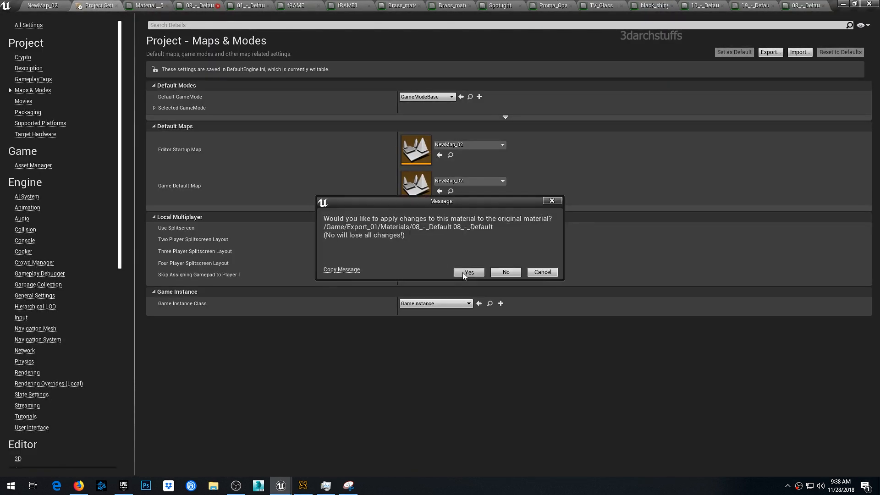
{"action": "left_click", "coordinate": [465, 274]}
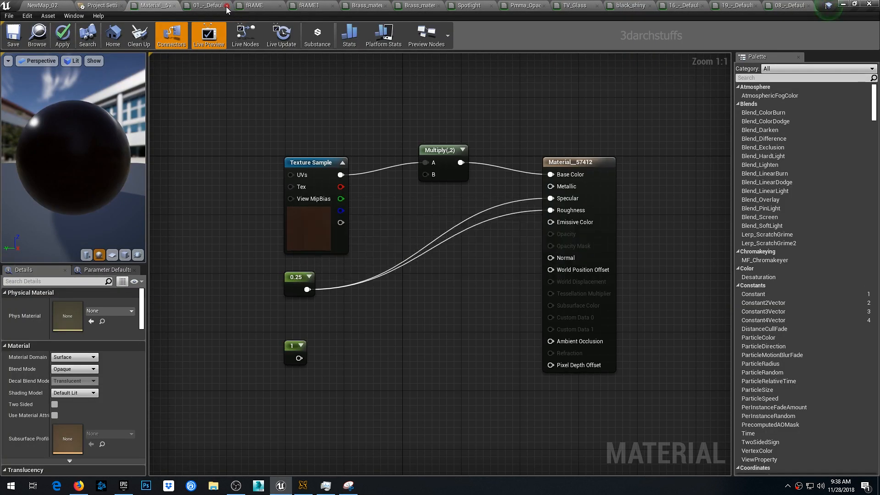
Close the 01_-_Default, frame and brass material editors, applying their changes to the original materials
{"action": "left_click", "coordinate": [227, 7]}
{"action": "left_click", "coordinate": [241, 6]}
{"action": "left_click", "coordinate": [464, 270]}
{"action": "left_click", "coordinate": [260, 6]}
{"action": "left_click", "coordinate": [468, 271]}
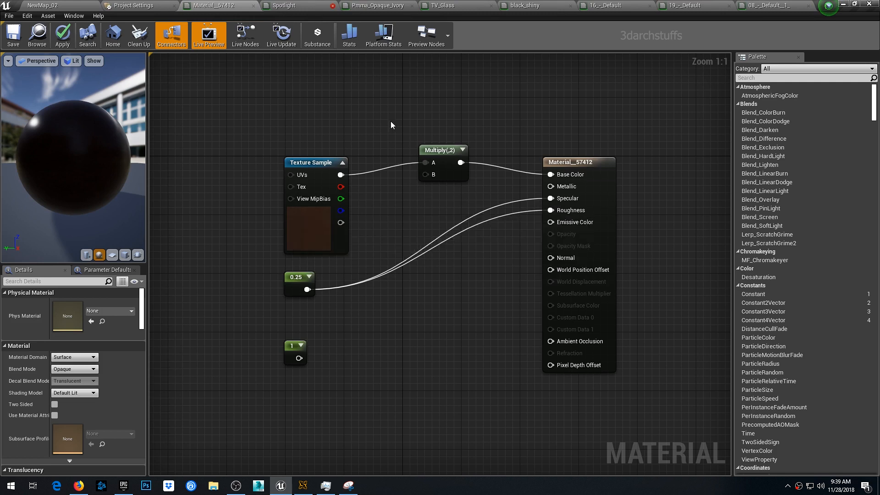
Close the remaining material editors from Spotlight through 08_-_Default__1_, applying their changes, and return to the level
{"action": "left_click", "coordinate": [362, 7]}
{"action": "left_click", "coordinate": [467, 272]}
{"action": "left_click", "coordinate": [362, 6]}
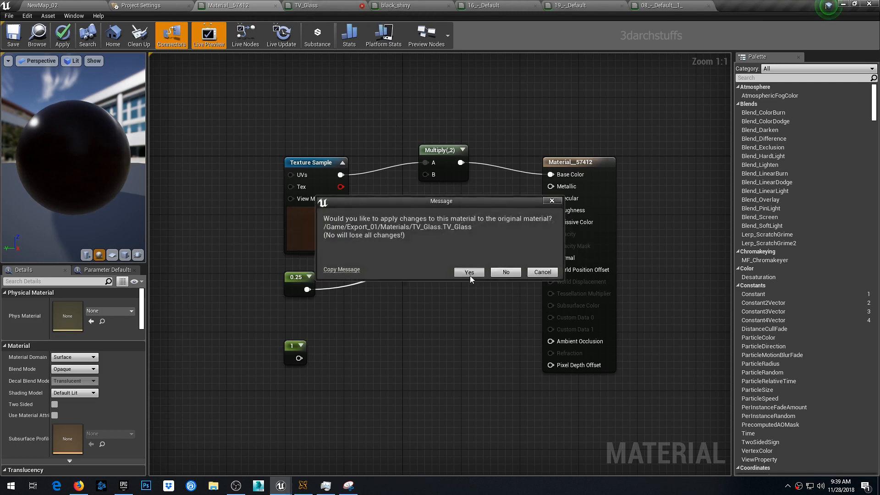
{"action": "left_click", "coordinate": [468, 272]}
{"action": "left_click", "coordinate": [362, 6]}
{"action": "left_click", "coordinate": [468, 272]}
{"action": "left_click", "coordinate": [362, 6]}
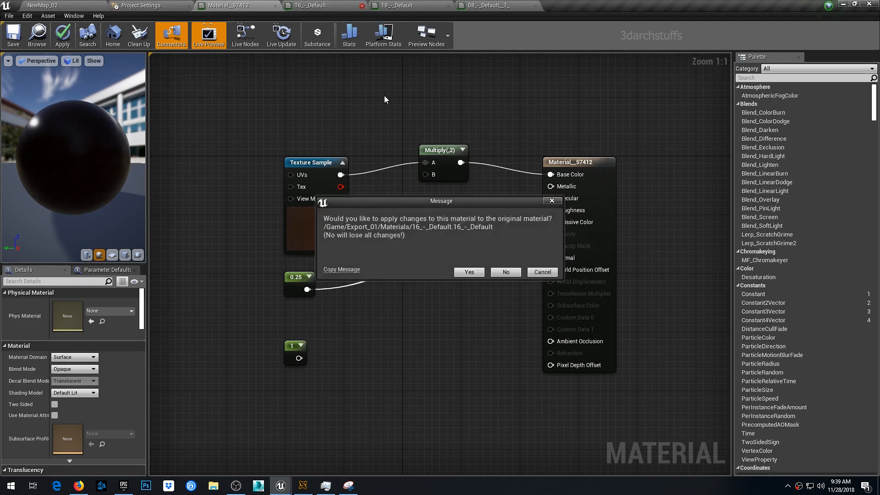
{"action": "left_click", "coordinate": [468, 272]}
{"action": "left_click", "coordinate": [362, 7]}
{"action": "left_click", "coordinate": [362, 7]}
{"action": "left_click", "coordinate": [85, 6]}
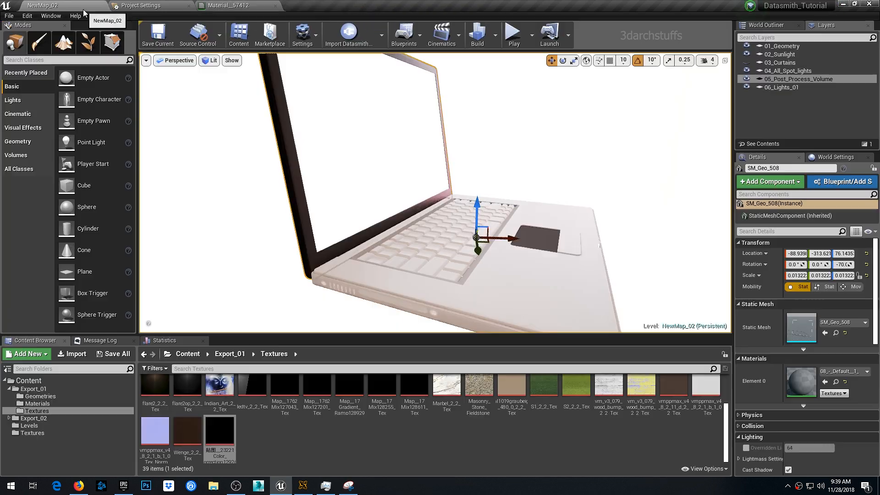
Select all objects sharing the laptop screen frame's 19_-_Default material and hide them
{"action": "left_click_drag", "start_coordinate": [413, 163], "coordinate": [427, 162], "text": "alt"}
{"action": "right_click", "coordinate": [363, 245]}
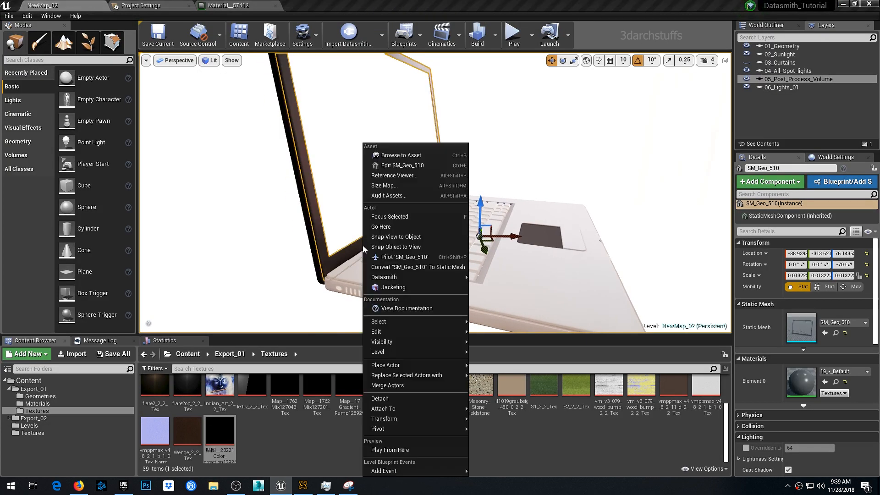
{"action": "mouse_move", "coordinate": [400, 323]}
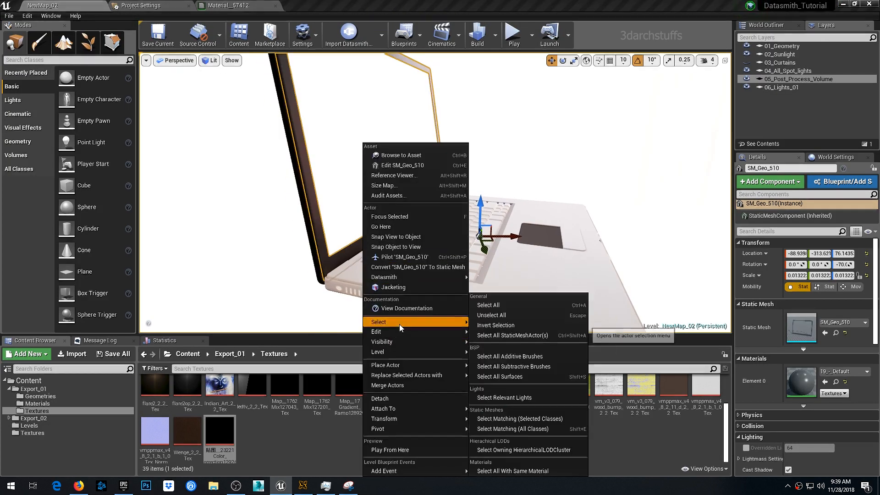
{"action": "left_click", "coordinate": [517, 469]}
{"action": "right_click_drag", "start_coordinate": [411, 194], "coordinate": [392, 194]}
{"action": "key", "text": "Delete"}
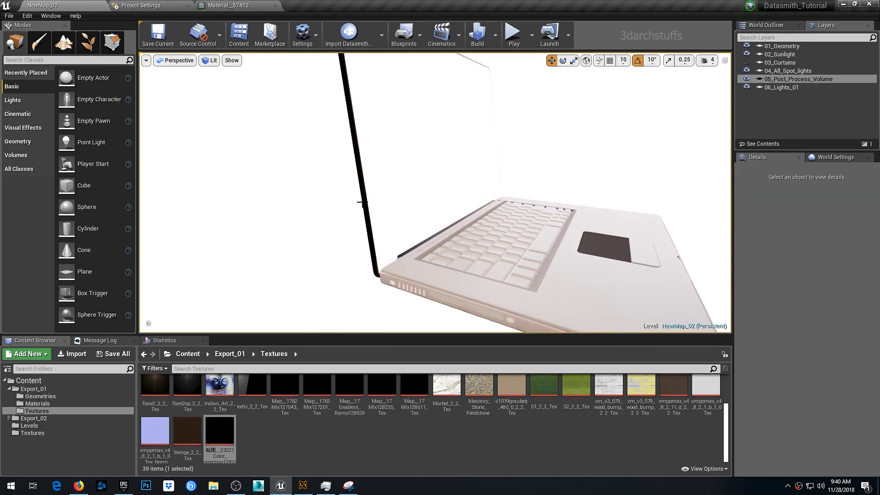
Hide all objects using the laptop lid's 08_-_Default__1_ material and select the palm rest surface around the trackpad
{"action": "right_click", "coordinate": [362, 202]}
{"action": "mouse_move", "coordinate": [409, 324]}
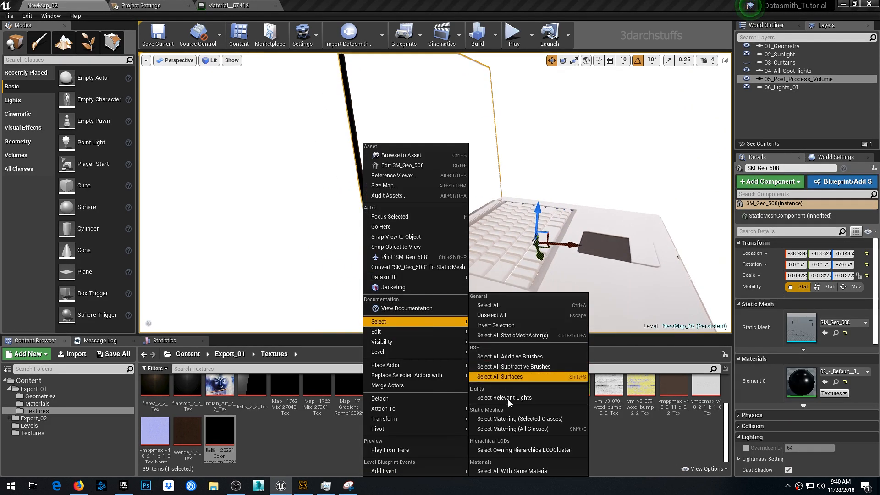
{"action": "left_click", "coordinate": [518, 472]}
{"action": "right_click_drag", "start_coordinate": [491, 222], "coordinate": [524, 242]}
{"action": "key", "text": "Delete"}
{"action": "left_click", "coordinate": [549, 234]}
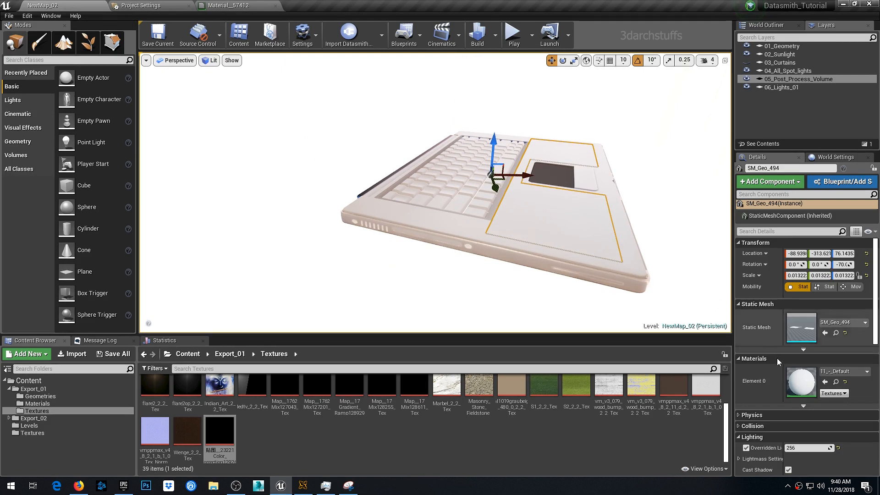
Connect the Texture Sample to Base Color in the palm rest's 11_-_Default material, apply the change and return to the level
{"action": "double_click", "coordinate": [802, 381]}
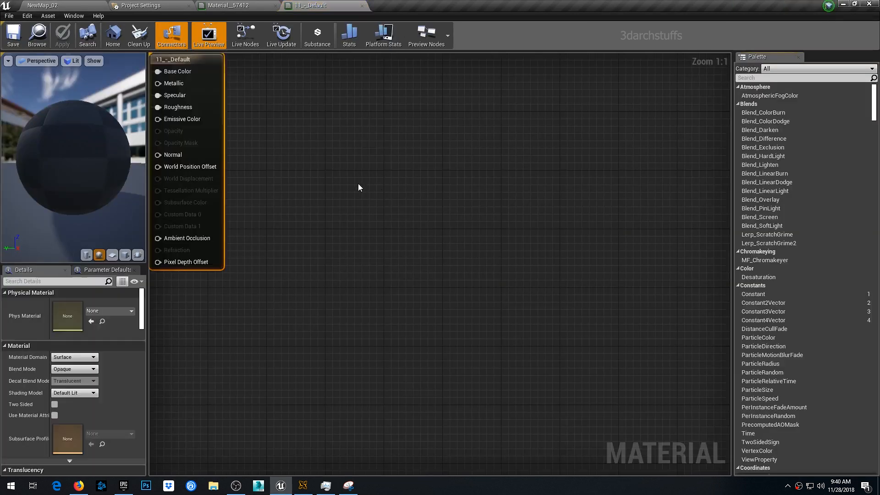
{"action": "left_click_drag", "start_coordinate": [341, 175], "coordinate": [411, 176]}
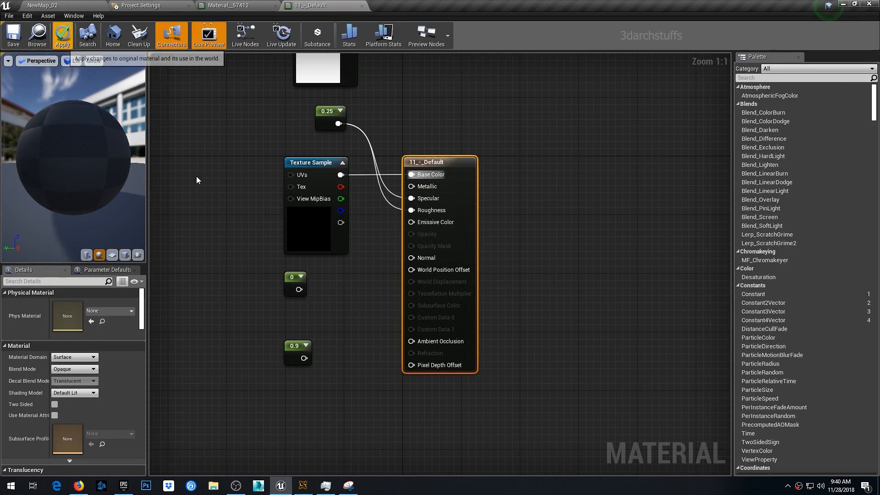
{"action": "left_click", "coordinate": [77, 5]}
Connect the Texture Sample to Base Color in the laptop front edge's 13_-_Default material, reposition the 0.25 constant, and apply the change
{"action": "left_click_drag", "start_coordinate": [560, 221], "coordinate": [536, 281]}
{"action": "left_click_drag", "start_coordinate": [506, 248], "coordinate": [528, 260]}
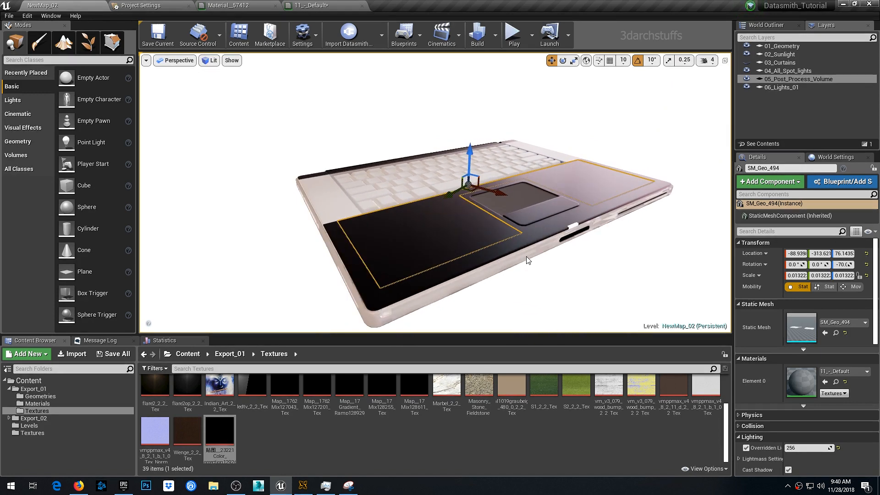
{"action": "left_click", "coordinate": [431, 307]}
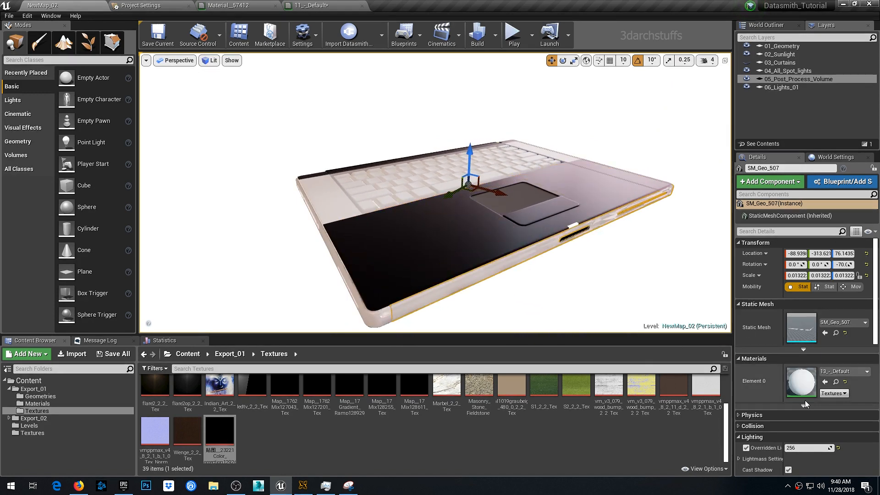
{"action": "double_click", "coordinate": [801, 382]}
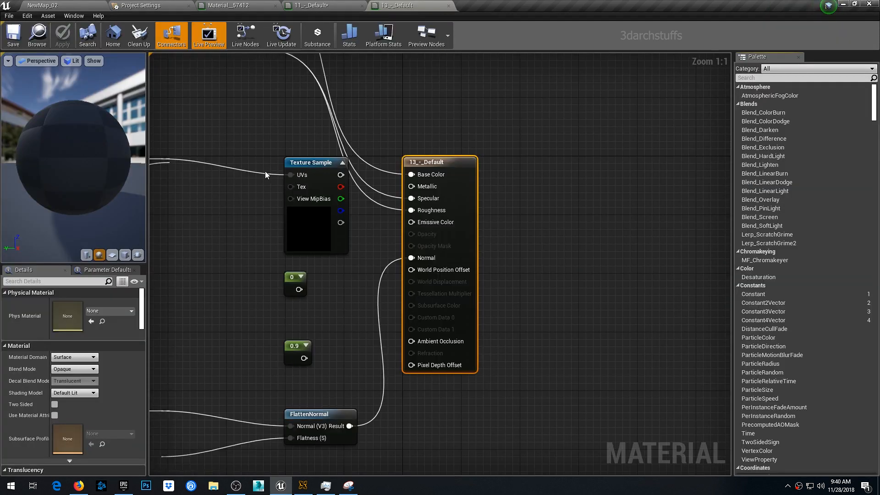
{"action": "left_click_drag", "start_coordinate": [391, 183], "coordinate": [411, 174]}
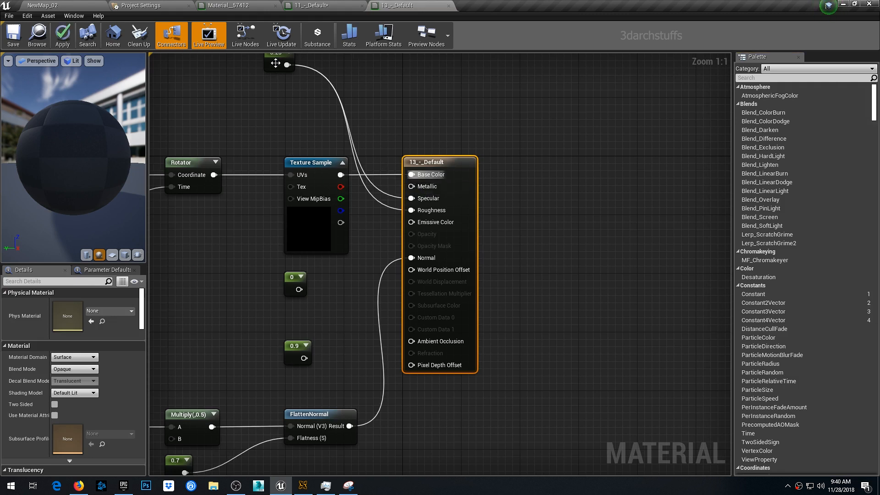
{"action": "left_click_drag", "start_coordinate": [275, 70], "coordinate": [338, 290]}
{"action": "left_click", "coordinate": [64, 37]}
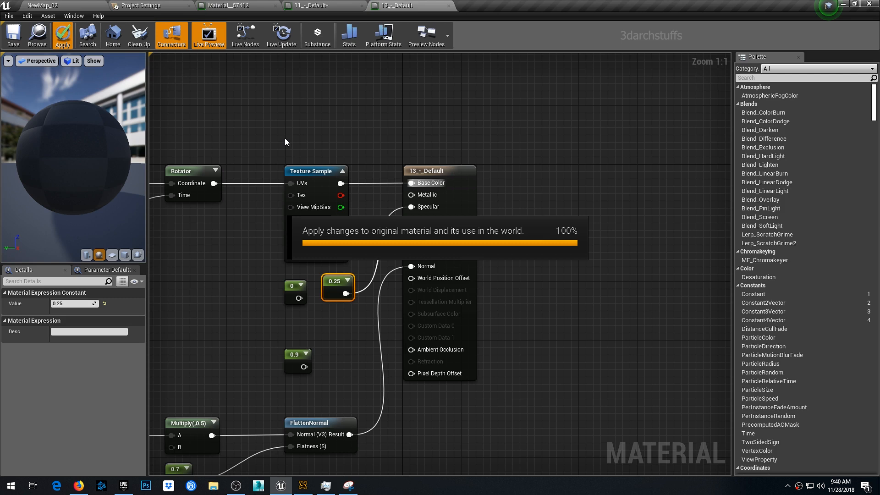
{"action": "left_click", "coordinate": [76, 8]}
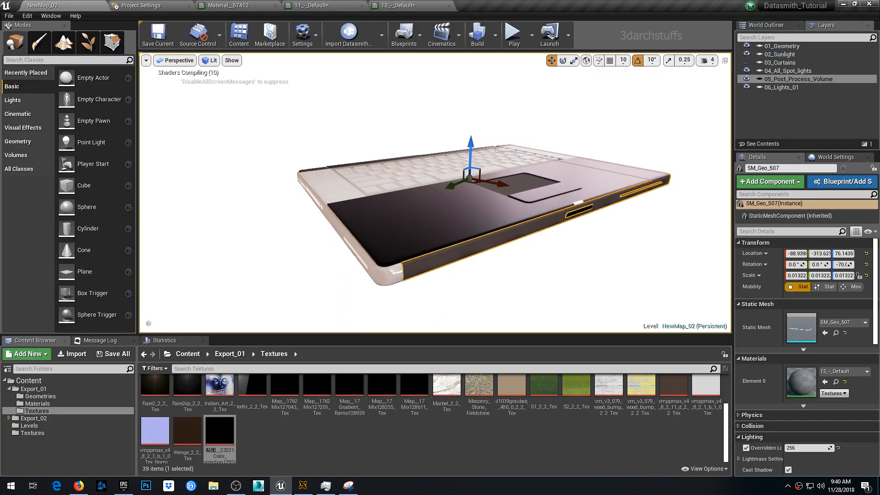
Set the base color of the laptop side casing's 07_-_Default material to grey 0.464,0.464,0.464, apply it and return to the level
{"action": "left_click_drag", "start_coordinate": [456, 272], "coordinate": [555, 233], "text": "alt"}
{"action": "left_click_drag", "start_coordinate": [447, 260], "coordinate": [408, 279], "text": "alt"}
{"action": "left_click", "coordinate": [431, 239]}
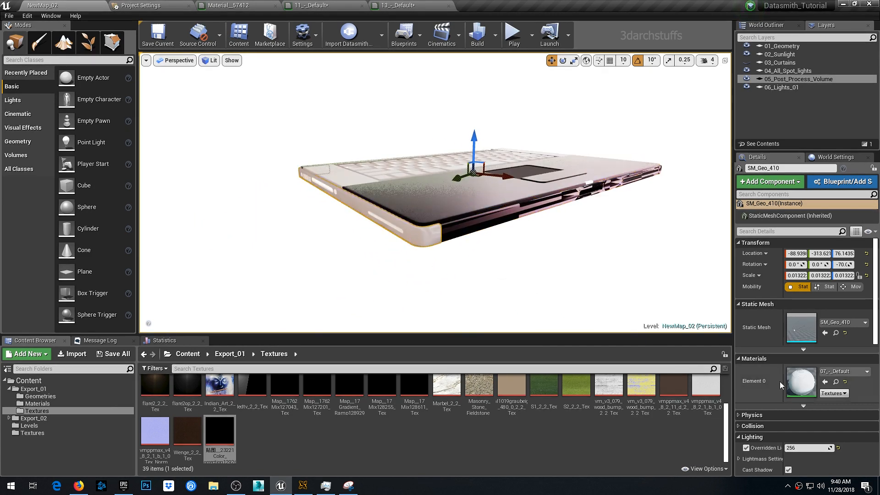
{"action": "double_click", "coordinate": [800, 381]}
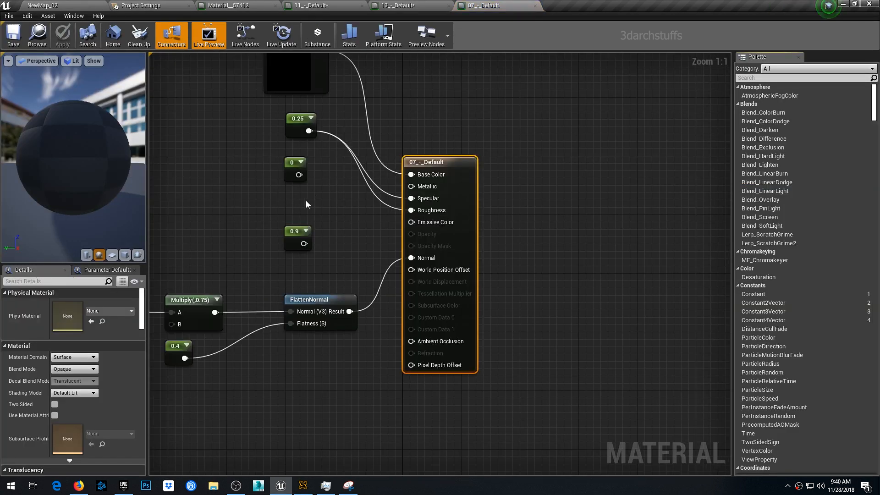
{"action": "right_click_drag", "start_coordinate": [325, 180], "coordinate": [345, 272]}
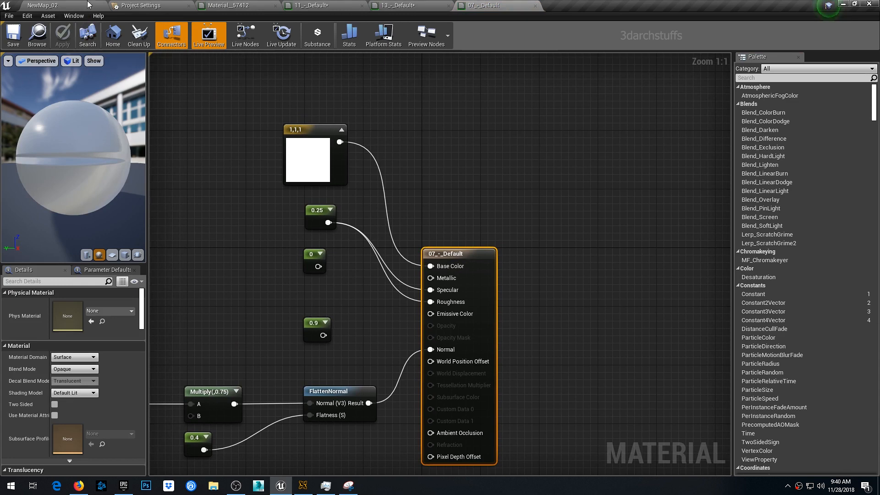
{"action": "double_click", "coordinate": [300, 165]}
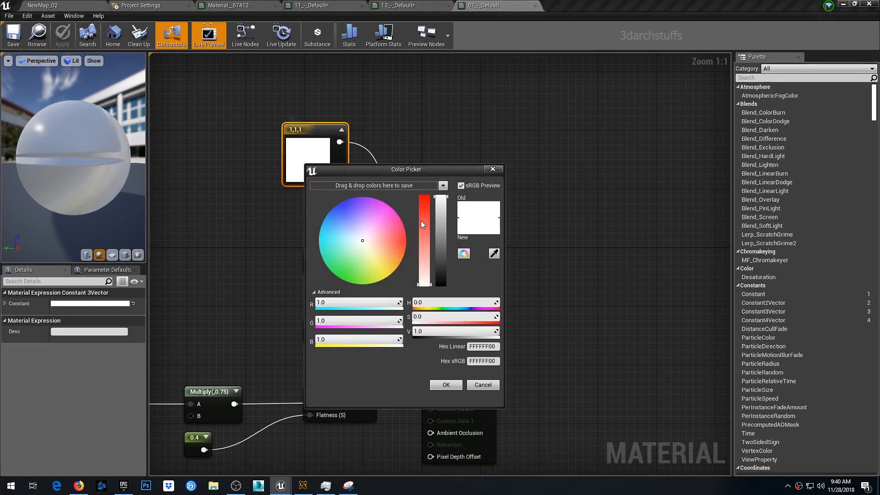
{"action": "left_click", "coordinate": [447, 244]}
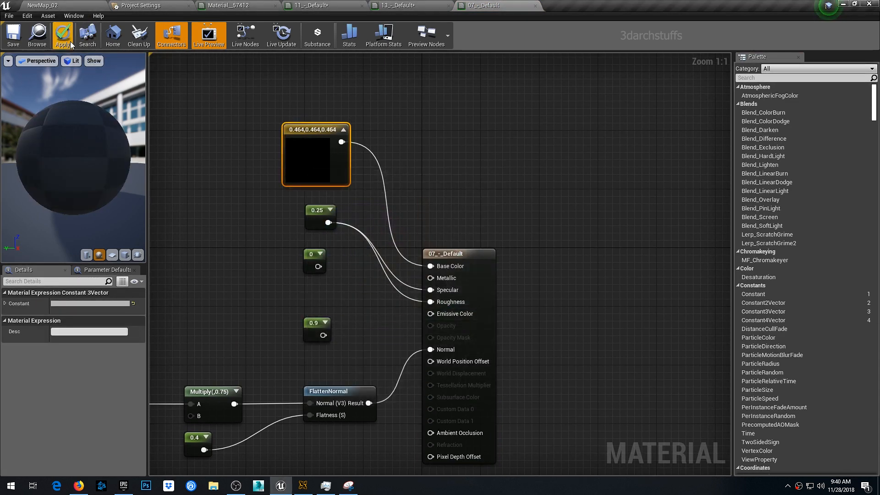
{"action": "left_click", "coordinate": [87, 5]}
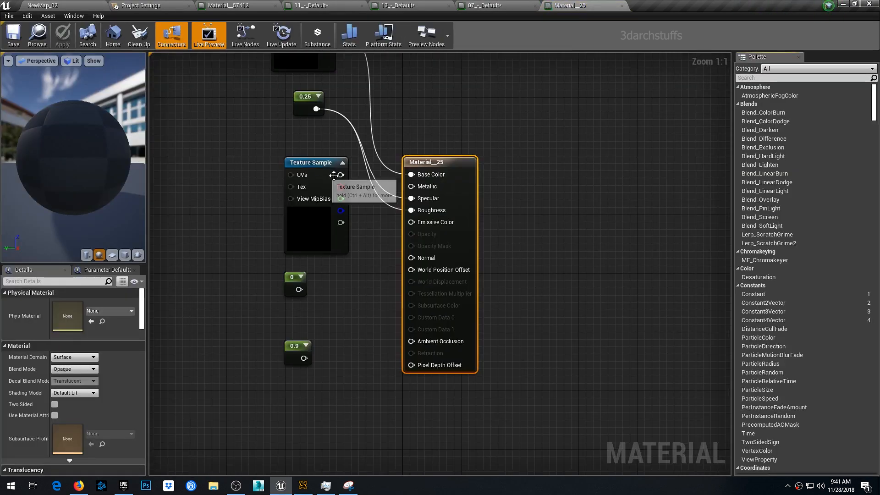
Connect the Texture Sample to Base Color in Material__25, apply the change and return to the level
{"action": "left_click_drag", "start_coordinate": [341, 174], "coordinate": [411, 175]}
{"action": "left_click", "coordinate": [63, 35]}
{"action": "left_click", "coordinate": [84, 5]}
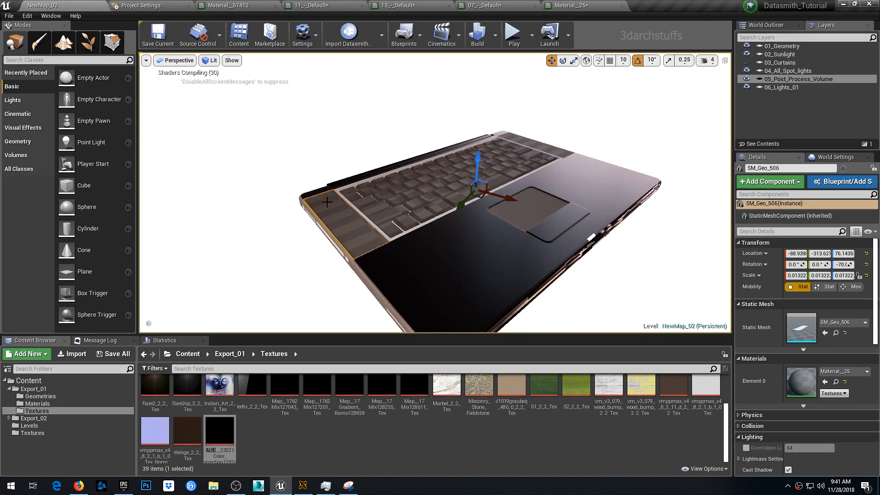
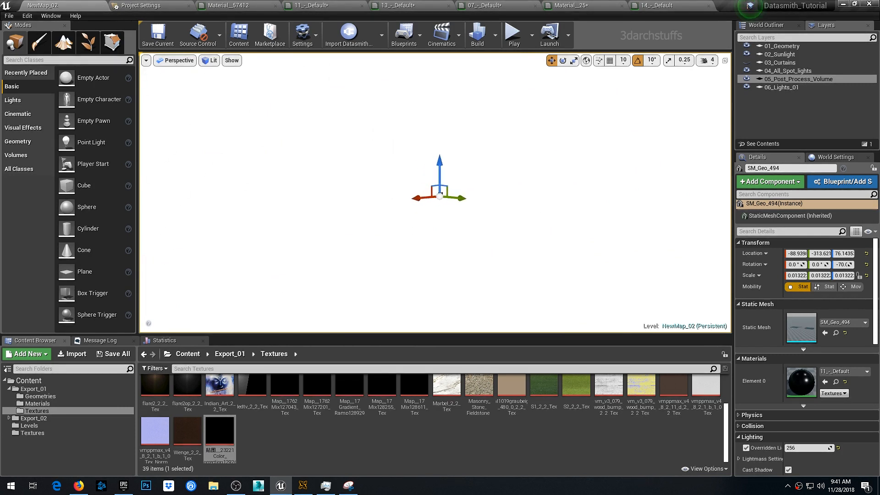
Clear the selection, select the bedroom floor and look over its surface around the bed, rug and wooden cabinets
{"action": "left_click_drag", "start_coordinate": [436, 194], "coordinate": [298, 193], "text": "alt"}
{"action": "scroll", "coordinate": [530, 186], "scroll_direction": "up", "scroll_amount": 3}
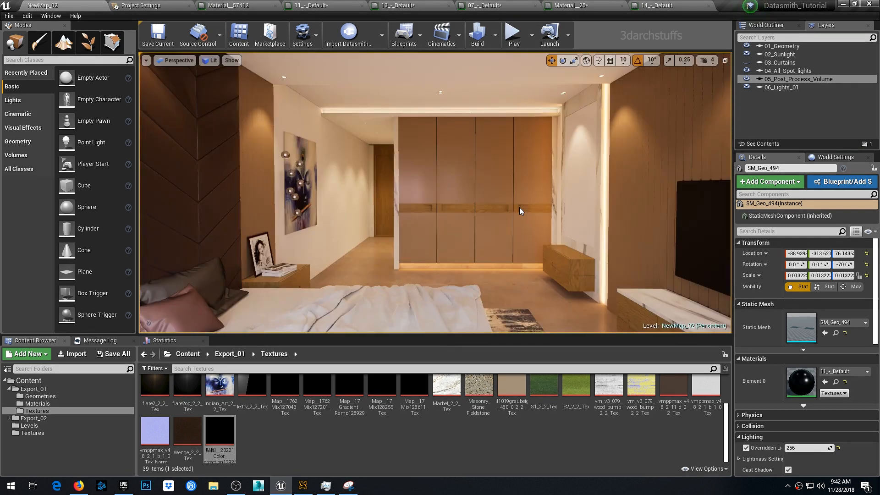
{"action": "key", "text": "Escape"}
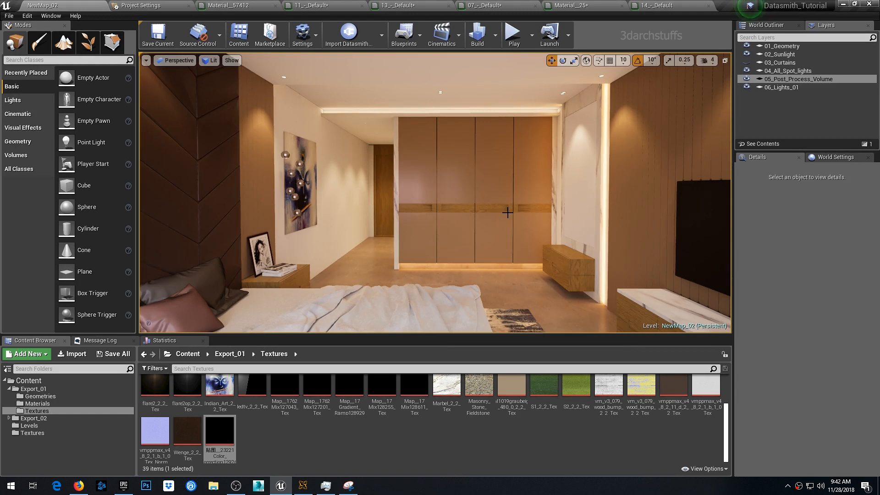
{"action": "scroll", "coordinate": [450, 243], "scroll_direction": "up", "scroll_amount": 6}
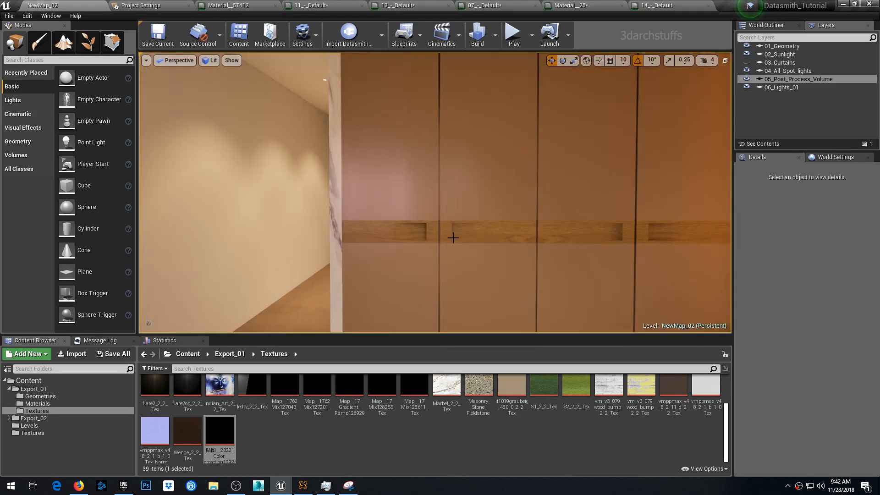
{"action": "right_click_drag", "start_coordinate": [451, 238], "coordinate": [404, 298]}
{"action": "right_click_drag", "start_coordinate": [423, 233], "coordinate": [472, 265]}
{"action": "left_click", "coordinate": [488, 212]}
{"action": "right_click_drag", "start_coordinate": [487, 212], "coordinate": [726, 211]}
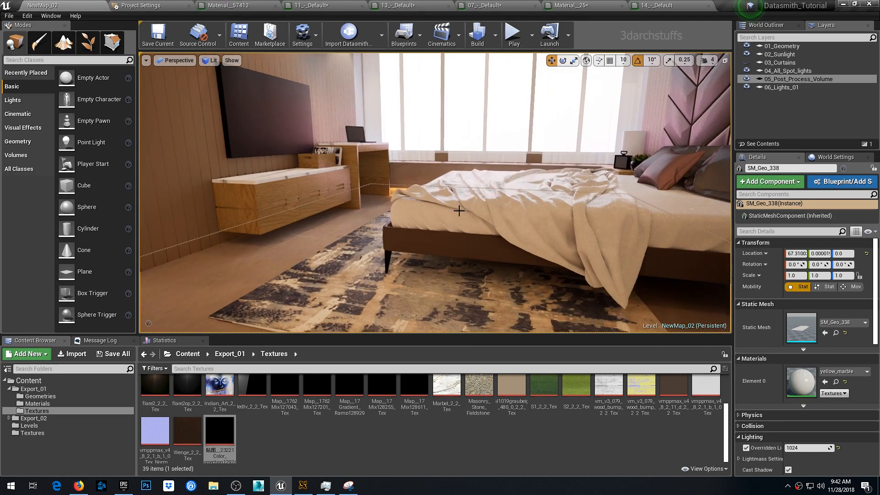
{"action": "mouse_move", "coordinate": [460, 211]}
{"action": "right_mouse_down"}
{"action": "mouse_move", "coordinate": [428, 213]}
{"action": "mouse_move", "coordinate": [504, 220]}
{"action": "mouse_move", "coordinate": [450, 216]}
{"action": "right_mouse_up"}
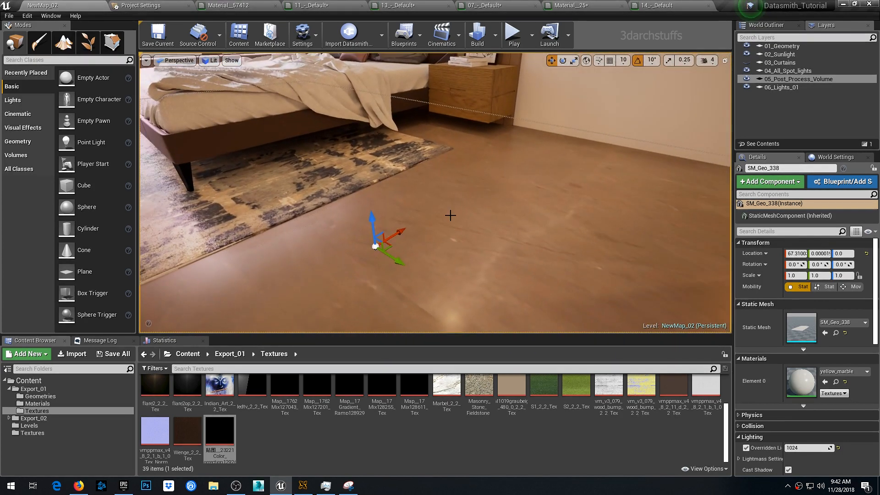
{"action": "mouse_move", "coordinate": [543, 233]}
{"action": "right_mouse_down"}
{"action": "mouse_move", "coordinate": [591, 202]}
{"action": "mouse_move", "coordinate": [487, 196]}
{"action": "mouse_move", "coordinate": [527, 232]}
{"action": "mouse_move", "coordinate": [557, 229]}
{"action": "mouse_move", "coordinate": [442, 241]}
{"action": "right_mouse_up"}
{"action": "right_click", "coordinate": [485, 235]}
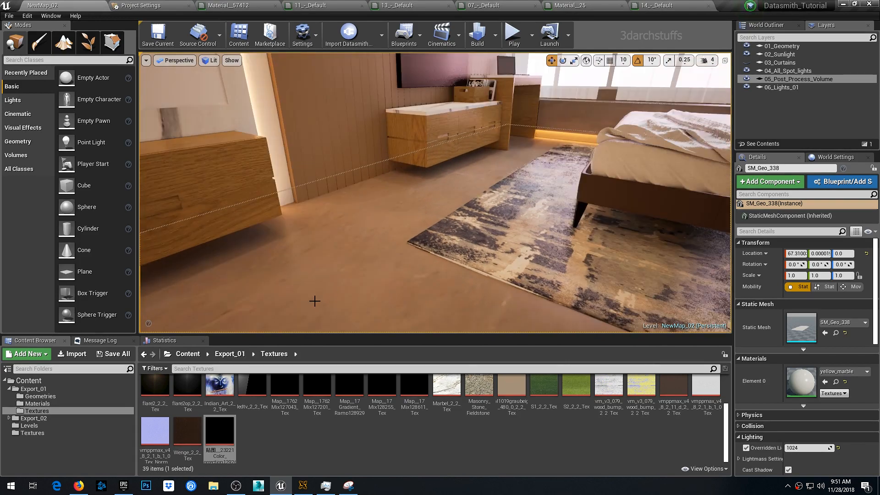
{"action": "right_click_drag", "start_coordinate": [425, 207], "coordinate": [425, 208]}
{"action": "right_click_drag", "start_coordinate": [476, 230], "coordinate": [475, 230]}
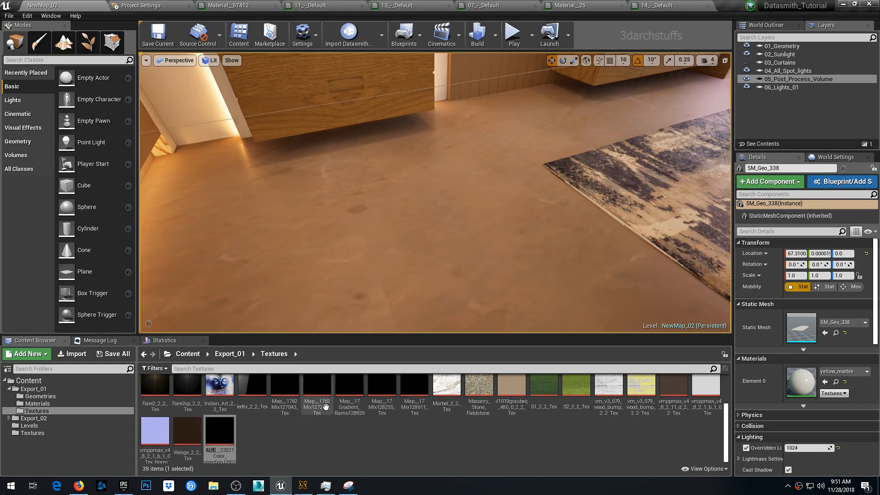
Import tiles-41_d100.TGA from the Desktop into the Textures folder directly under Content
{"action": "left_click", "coordinate": [28, 381]}
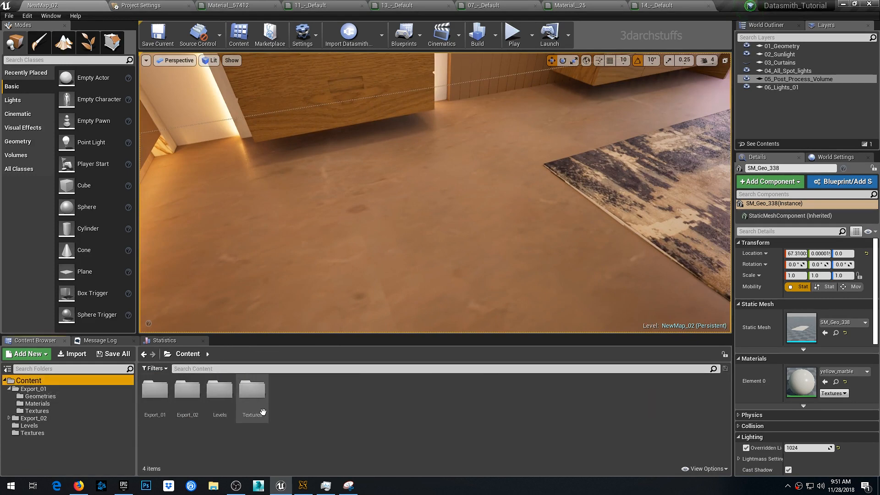
{"action": "double_click", "coordinate": [255, 392]}
{"action": "right_click", "coordinate": [275, 402]}
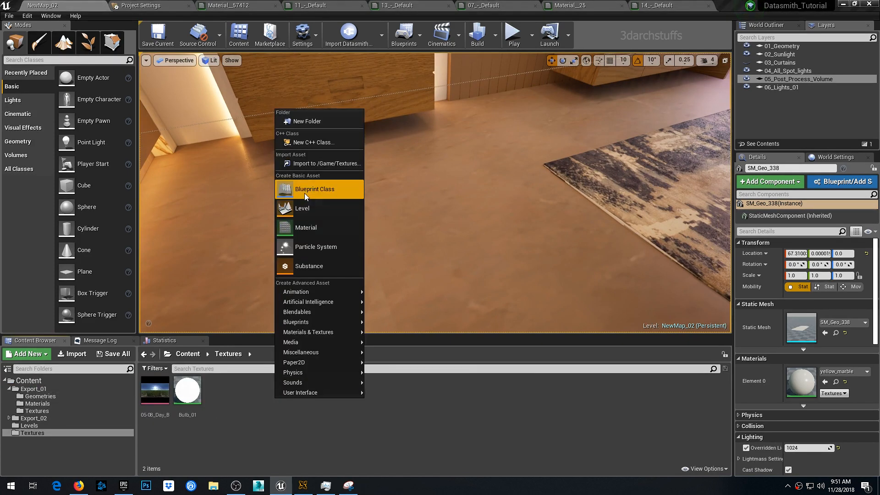
{"action": "left_click", "coordinate": [315, 164]}
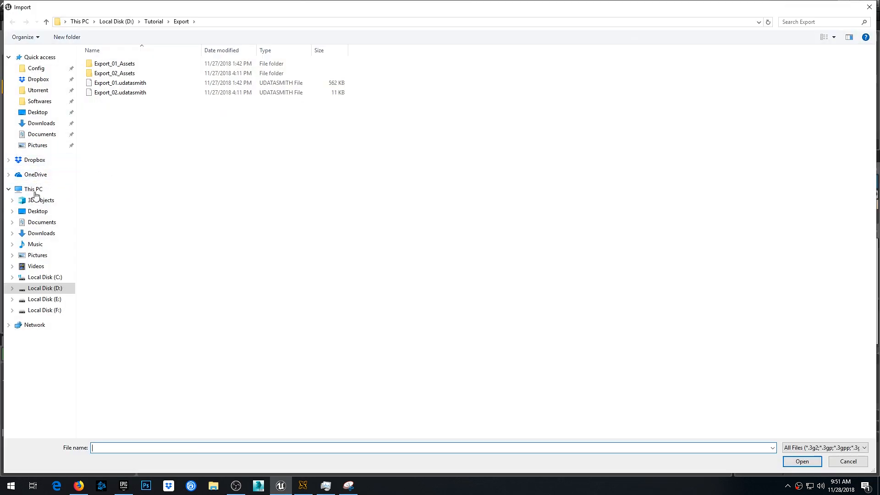
{"action": "left_click", "coordinate": [37, 212]}
{"action": "right_click", "coordinate": [194, 170]}
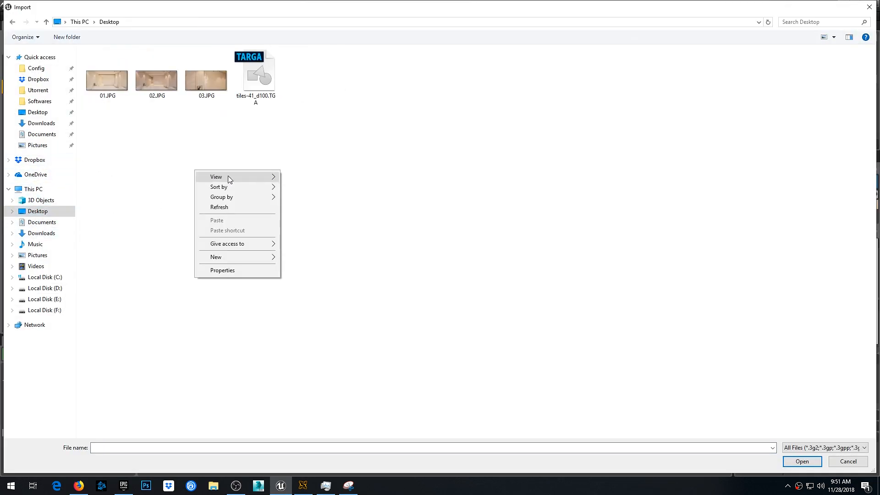
{"action": "mouse_move", "coordinate": [229, 177]}
{"action": "left_click", "coordinate": [292, 129]}
{"action": "left_click", "coordinate": [270, 85]}
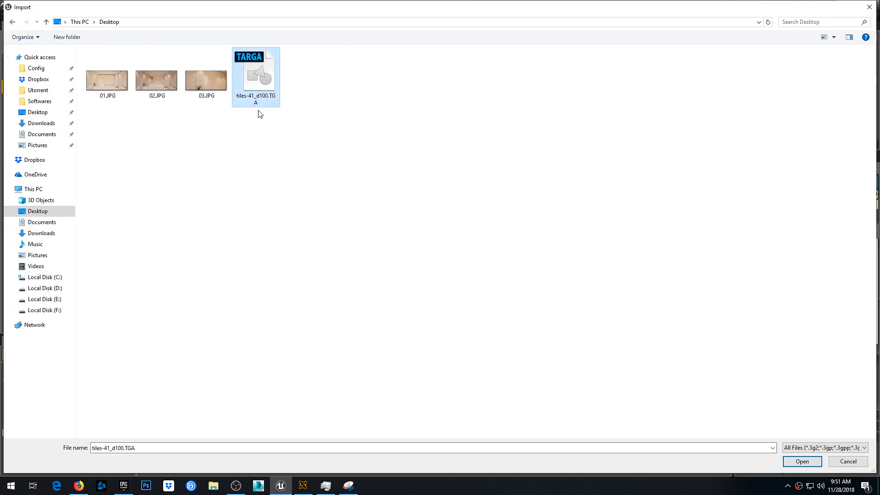
{"action": "left_click", "coordinate": [802, 461]}
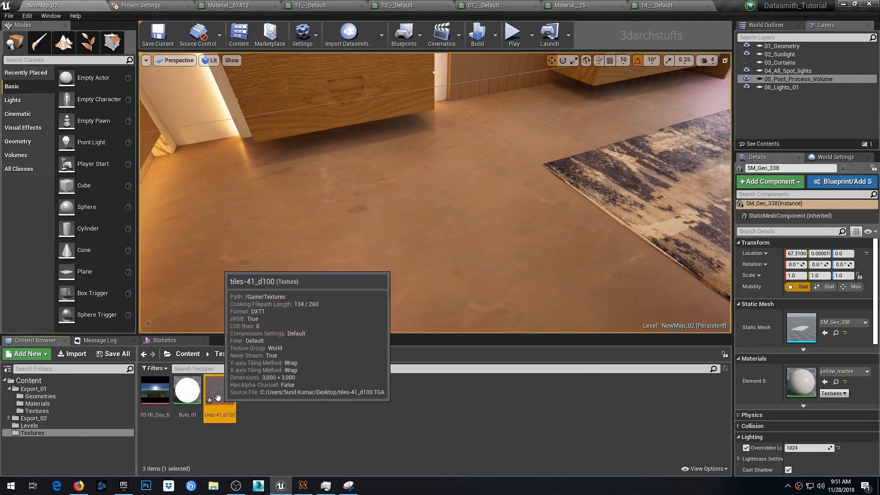
Add a Texture Sample using tiles-41_d100 to the floor's yellow_marble material and place it below the existing Texture Sample
{"action": "double_click", "coordinate": [810, 387]}
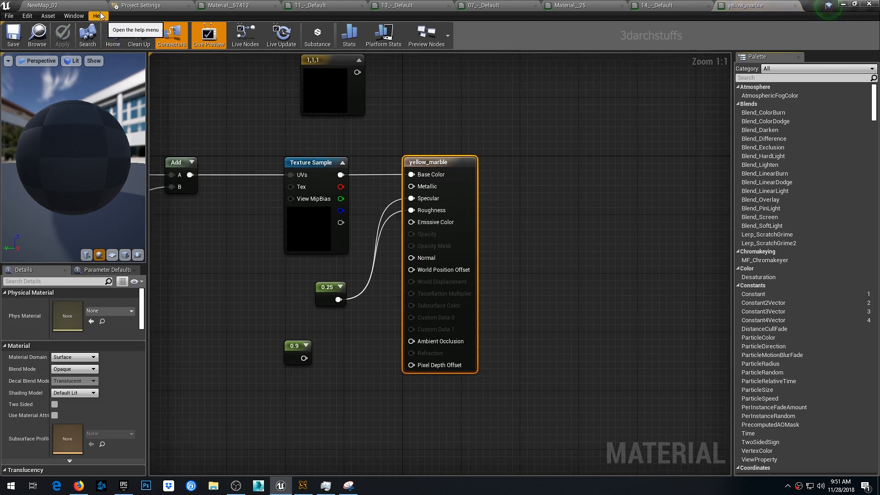
{"action": "left_click", "coordinate": [84, 7]}
{"action": "left_click", "coordinate": [212, 388]}
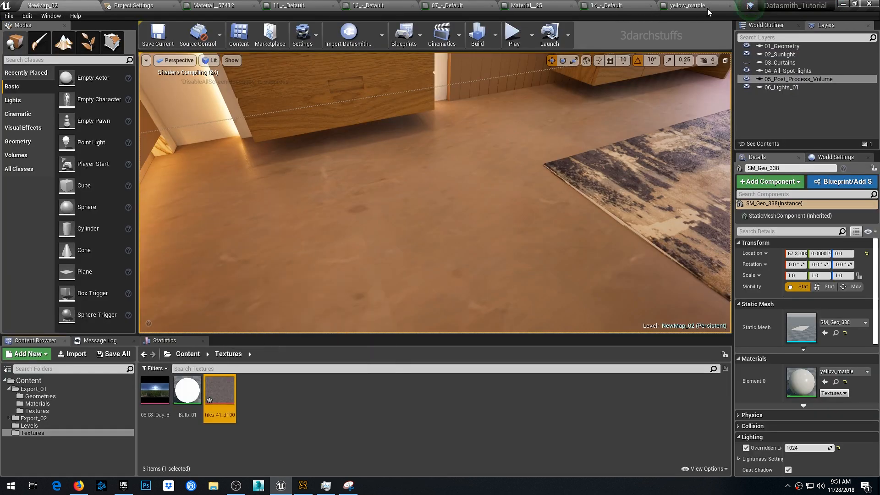
{"action": "left_click", "coordinate": [708, 8]}
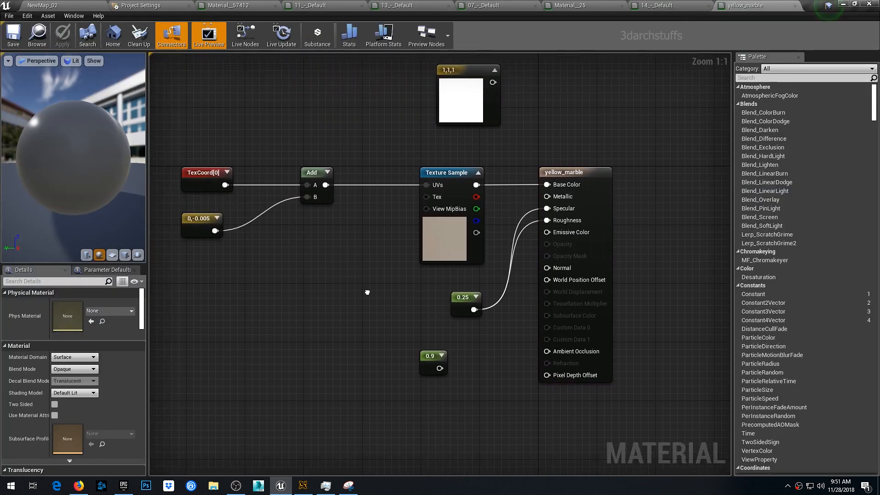
{"action": "left_click", "coordinate": [316, 284]}
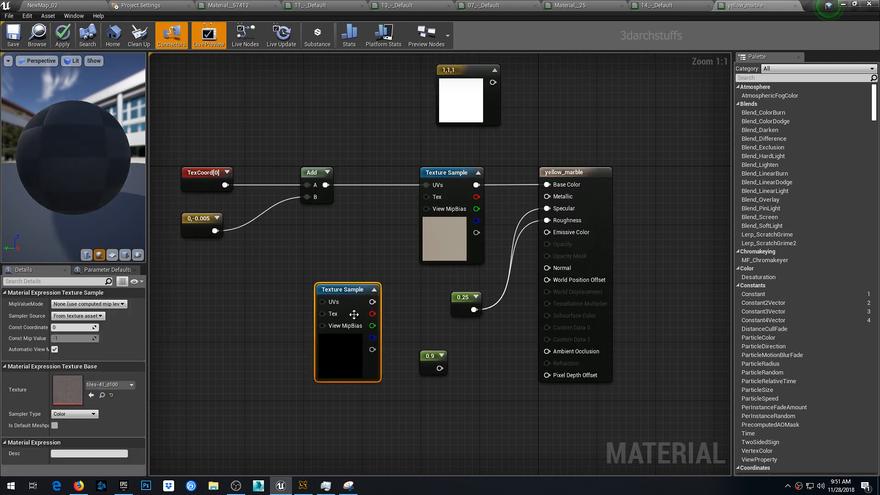
{"action": "left_click_drag", "start_coordinate": [351, 287], "coordinate": [360, 253]}
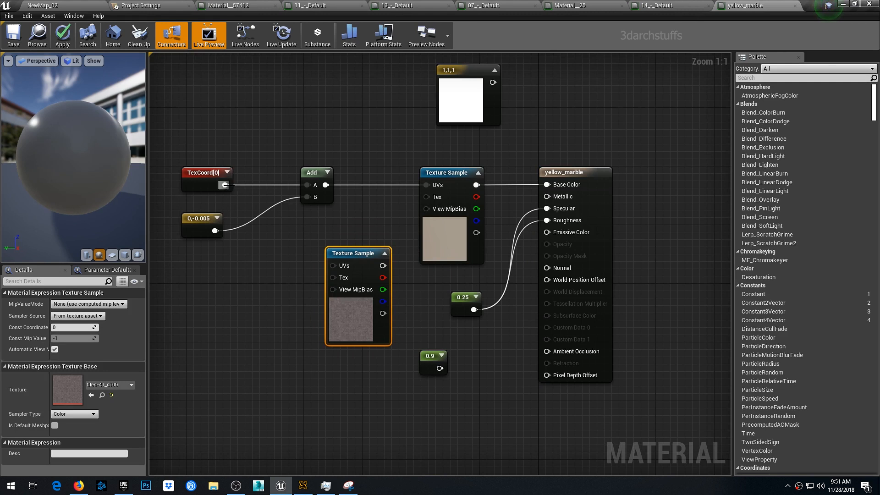
Wire TexCoord[0] into the tiles-41_d100 sample's UVs and its output into Base Color, then select the old Texture Sample
{"action": "left_click_drag", "start_coordinate": [225, 185], "coordinate": [547, 185]}
{"action": "left_click", "coordinate": [447, 174]}
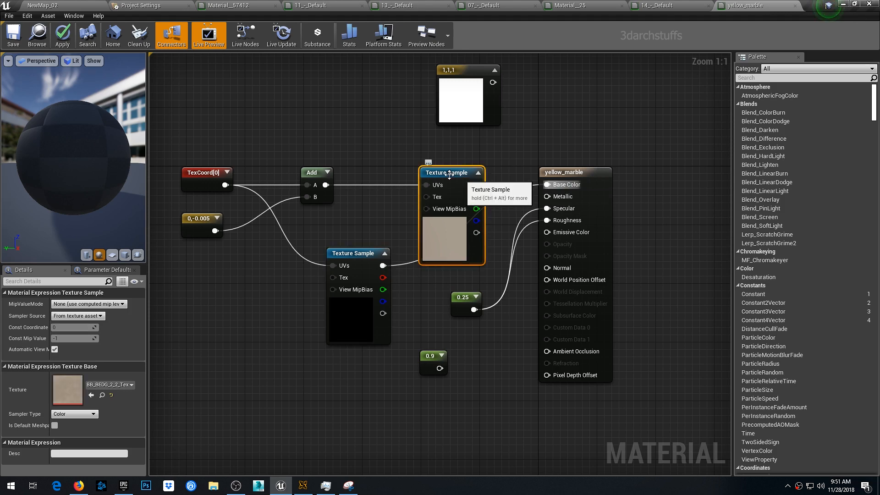
Delete the old Texture Sample, the Add node and the 0,-0.005 constant, and move the tiles-41_d100 sample into the freed space
{"action": "key", "text": "Delete"}
{"action": "left_click", "coordinate": [313, 173]}
{"action": "key", "text": "Delete"}
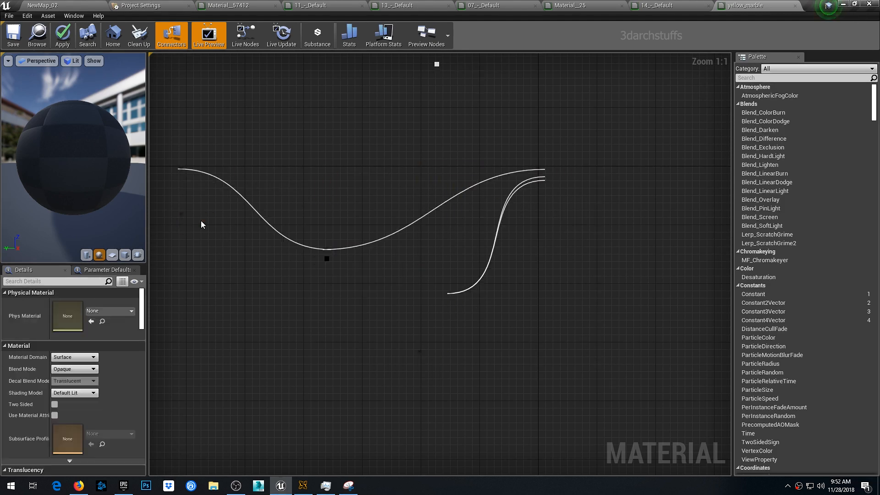
{"action": "left_click", "coordinate": [201, 221]}
{"action": "key", "text": "Delete"}
{"action": "left_click_drag", "start_coordinate": [360, 252], "coordinate": [336, 144]}
{"action": "right_click_drag", "start_coordinate": [440, 144], "coordinate": [448, 241]}
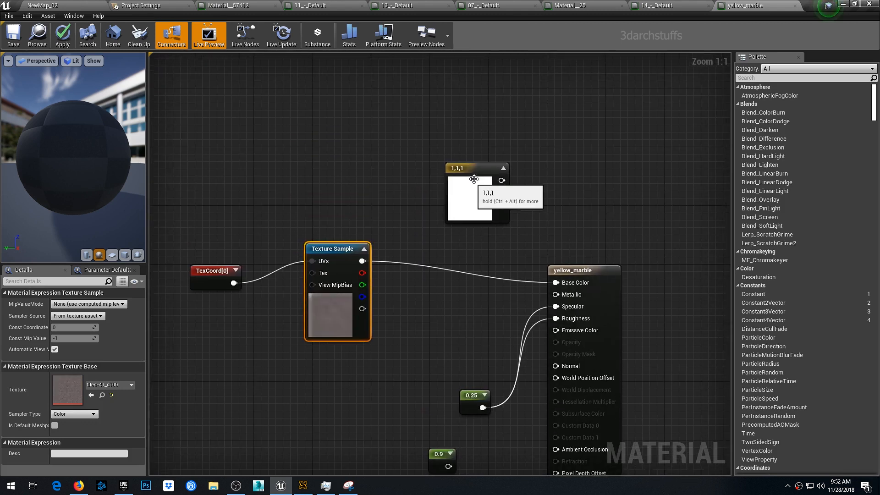
Add a Multiply node fed by the tiles-41_d100 sample at A, placing the 1,1,1 constant below it and the yellow_marble node farther away
{"action": "left_click_drag", "start_coordinate": [474, 178], "coordinate": [488, 156]}
{"action": "left_click", "coordinate": [421, 231]}
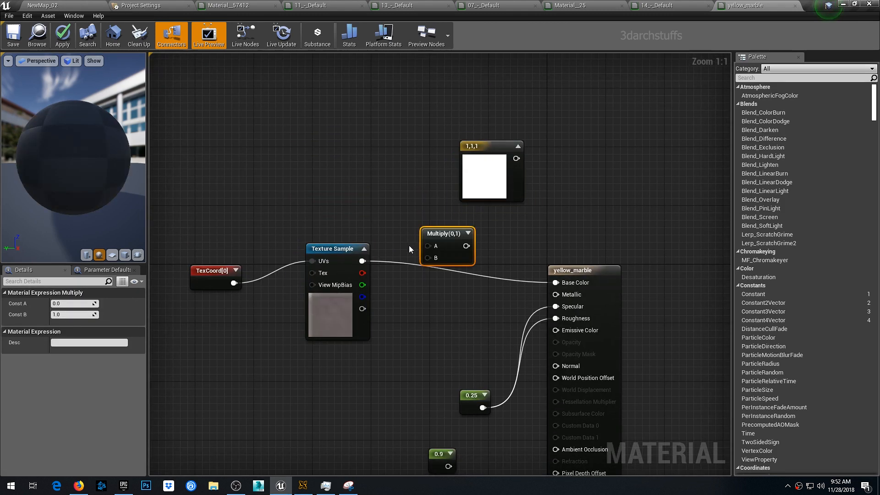
{"action": "left_click_drag", "start_coordinate": [365, 261], "coordinate": [428, 246]}
{"action": "left_click_drag", "start_coordinate": [491, 162], "coordinate": [438, 323]}
{"action": "left_click_drag", "start_coordinate": [608, 269], "coordinate": [659, 248]}
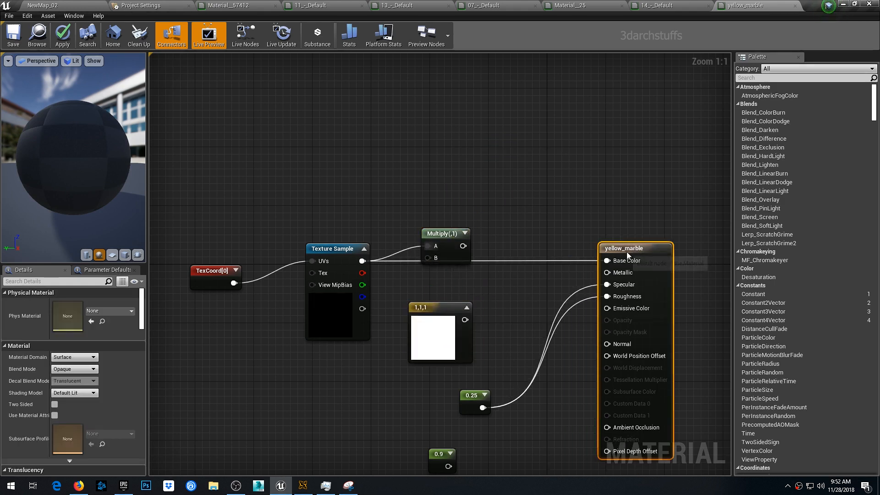
Add a Lerp node with Multiply wired into A and the 1,1,1 constant into Alpha, and connect its output to Base Color
{"action": "left_click", "coordinate": [526, 231]}
{"action": "left_click", "coordinate": [507, 211]}
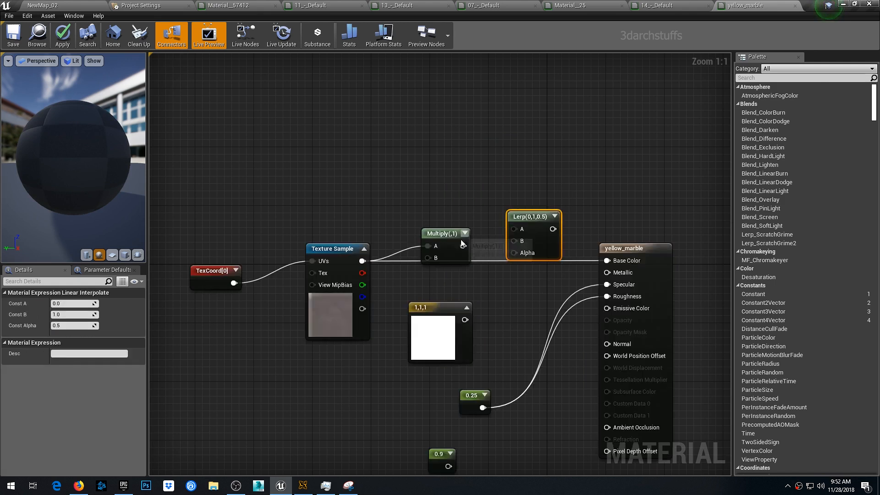
{"action": "left_click_drag", "start_coordinate": [463, 246], "coordinate": [514, 231]}
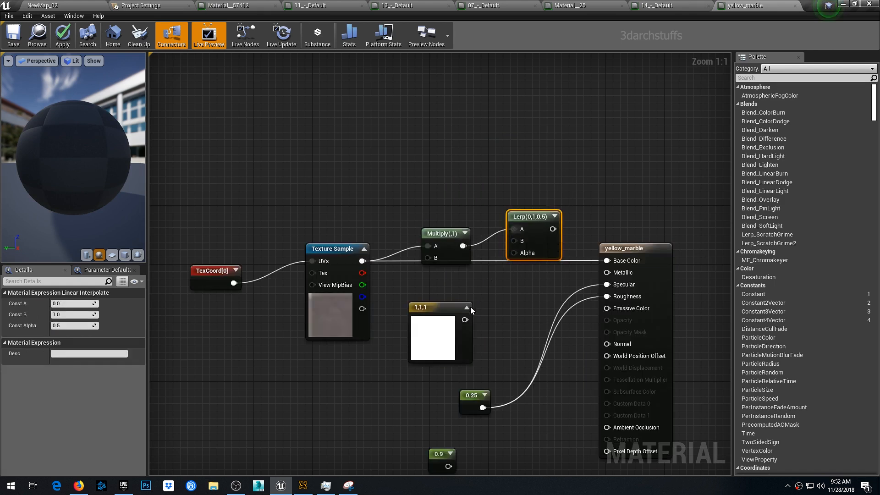
{"action": "left_click_drag", "start_coordinate": [465, 319], "coordinate": [513, 253]}
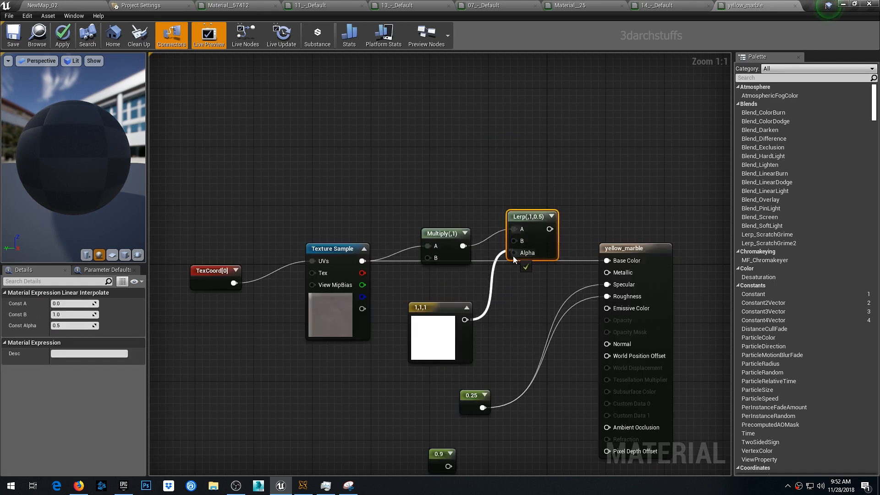
{"action": "left_click_drag", "start_coordinate": [545, 229], "coordinate": [611, 262]}
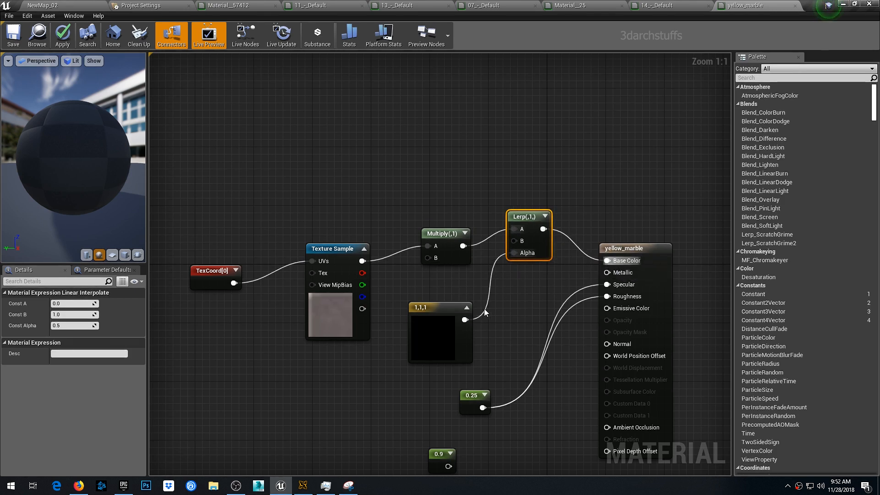
Apply the yellow_marble material changes and check the floor in the NewMap_02 level
{"action": "left_click", "coordinate": [213, 272]}
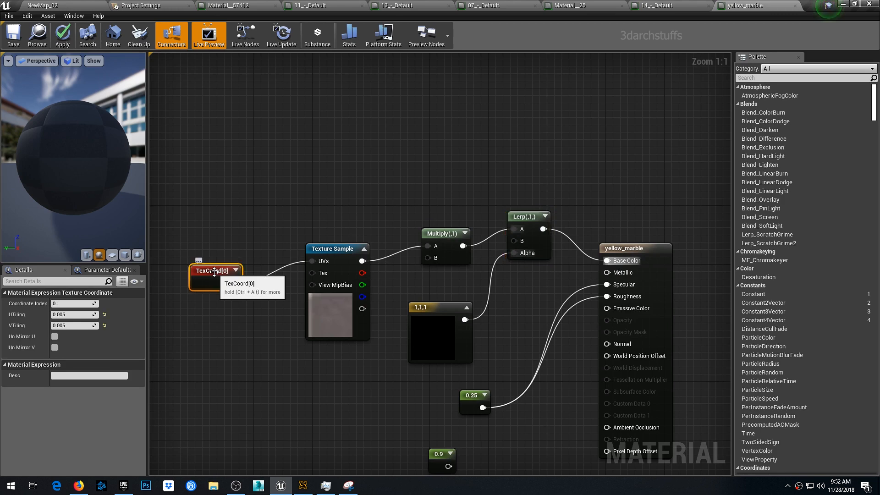
{"action": "left_click", "coordinate": [64, 43]}
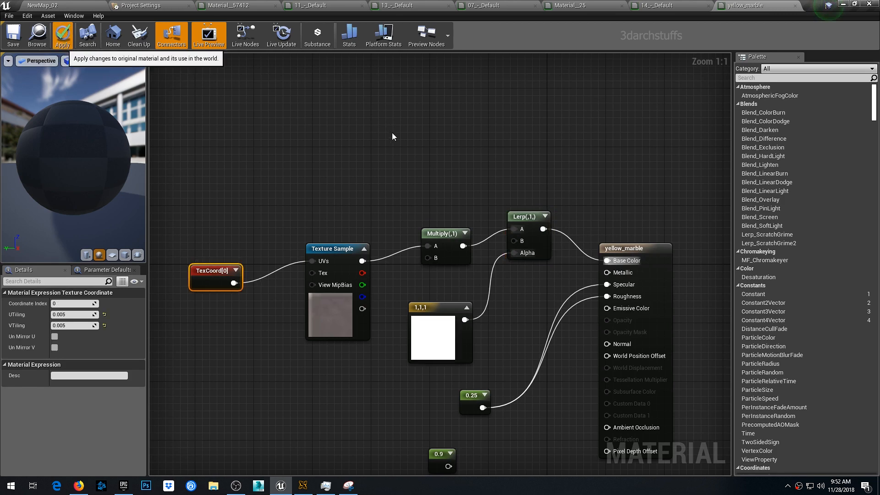
{"action": "left_click", "coordinate": [88, 5]}
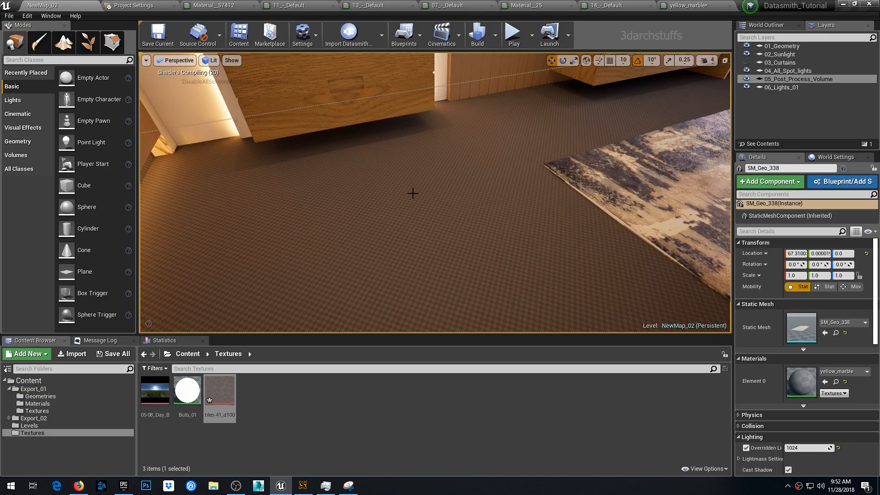
Change the white constant to grey 0.208,0.208,0.208, apply the material and inspect the floor tiles beside the rug in the level
{"action": "left_click", "coordinate": [705, 6]}
{"action": "double_click", "coordinate": [451, 321]}
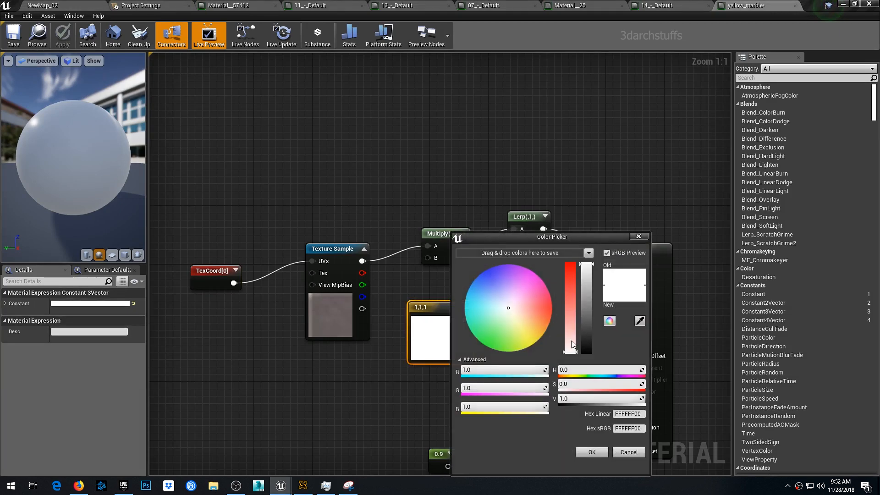
{"action": "left_click", "coordinate": [587, 334]}
{"action": "left_click", "coordinate": [591, 452]}
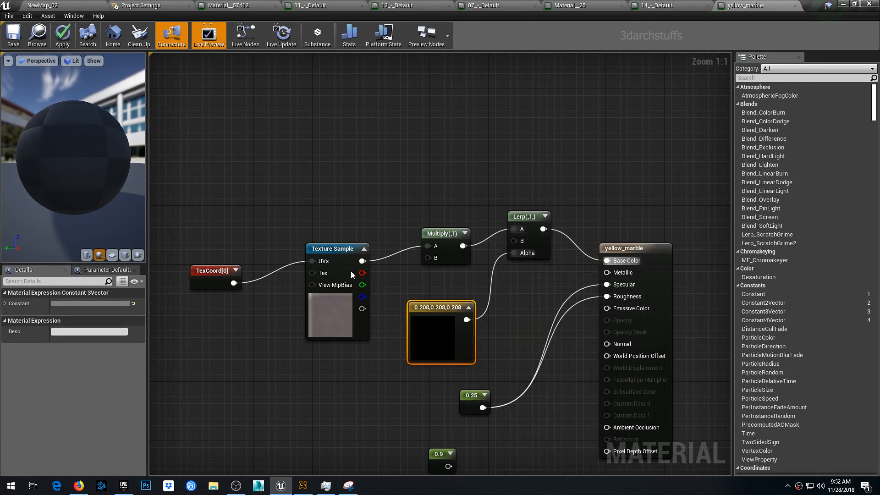
{"action": "left_click", "coordinate": [62, 36]}
{"action": "left_click", "coordinate": [88, 4]}
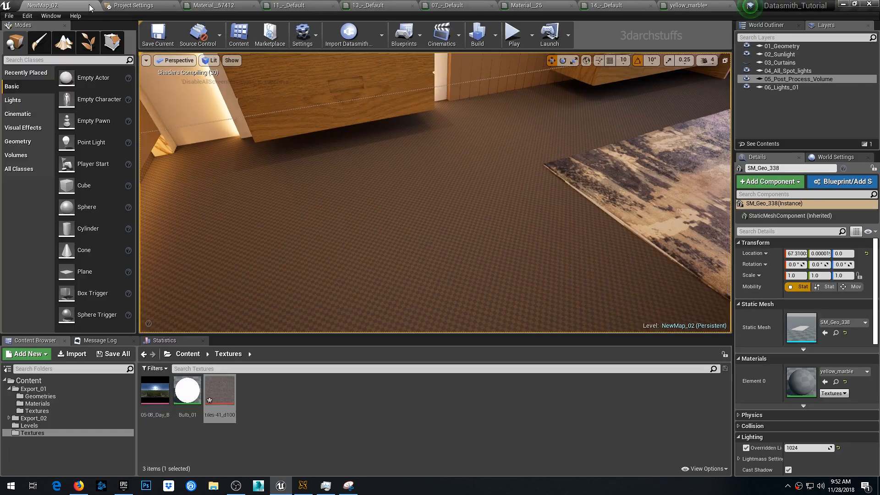
{"action": "scroll", "coordinate": [495, 229], "scroll_direction": "down", "scroll_amount": 4}
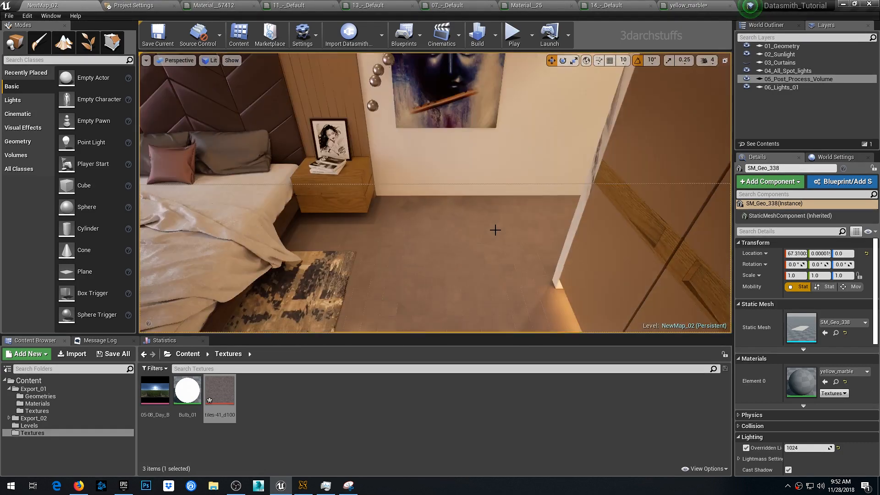
{"action": "right_click_drag", "start_coordinate": [503, 216], "coordinate": [476, 312]}
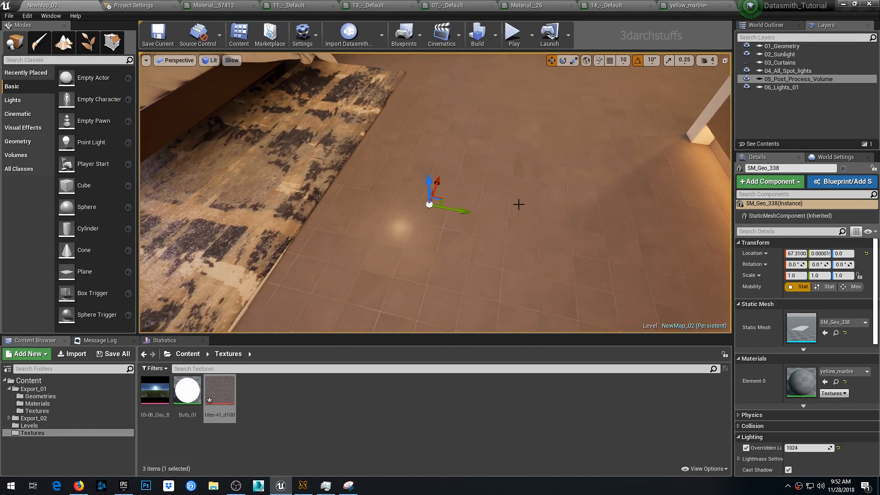
Try a UTiling and VTiling of 0.05 on TexCoord[0], apply the material and check the floor in the level
{"action": "left_click", "coordinate": [680, 6]}
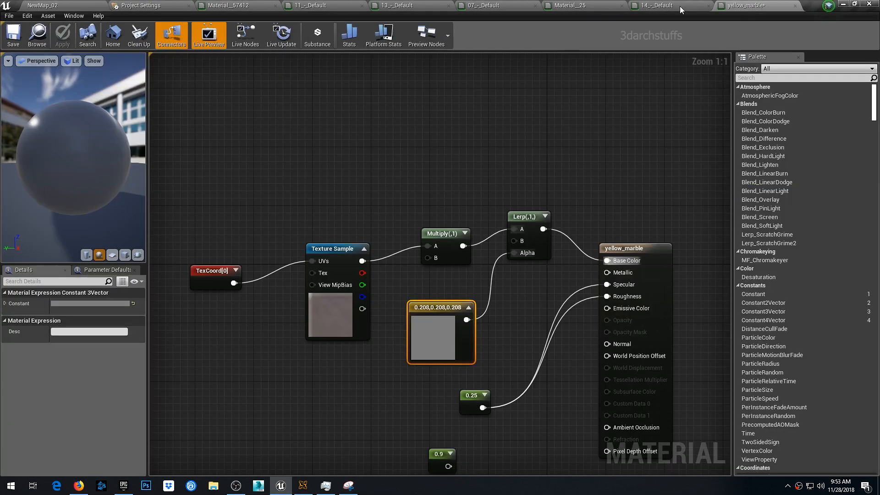
{"action": "left_click", "coordinate": [213, 271]}
{"action": "left_click", "coordinate": [75, 315]}
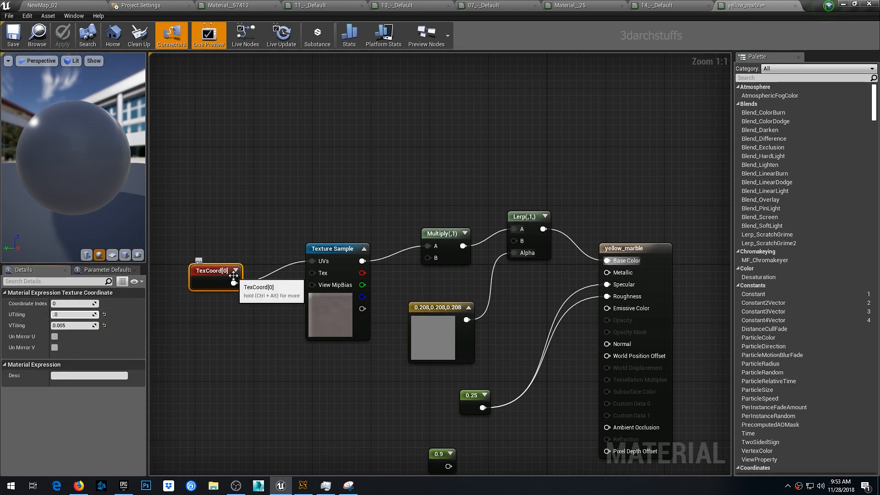
{"action": "key", "text": "Tab"}
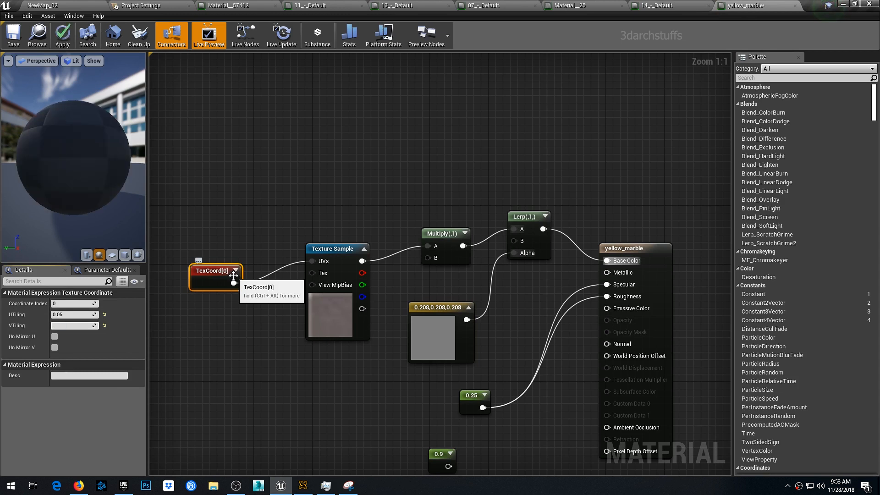
{"action": "type", "text": ".05"}
{"action": "key", "text": "Return"}
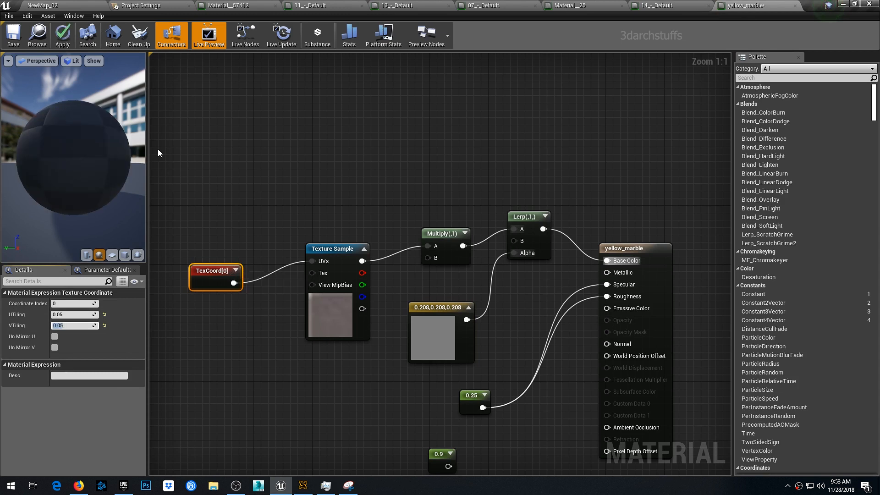
{"action": "left_click", "coordinate": [78, 9]}
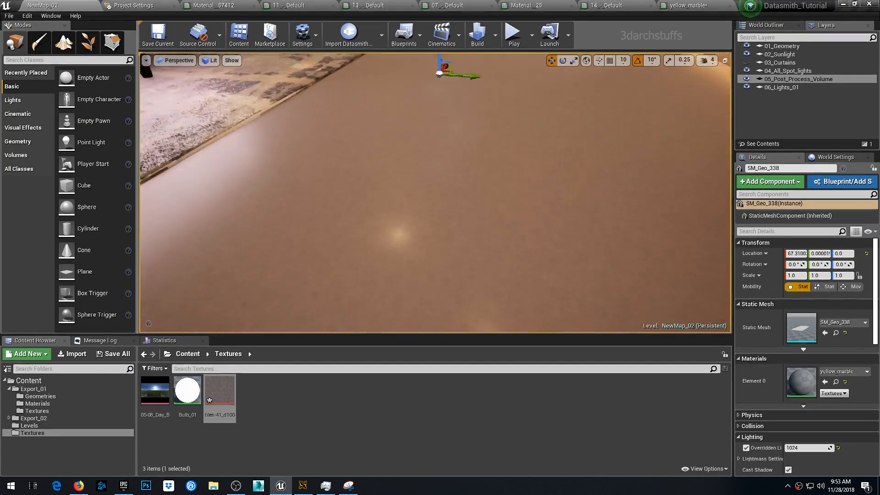
Set TexCoord[0]'s UTiling and VTiling to 0.0025, apply the material and return to the NewMap_02 level
{"action": "left_click", "coordinate": [701, 6]}
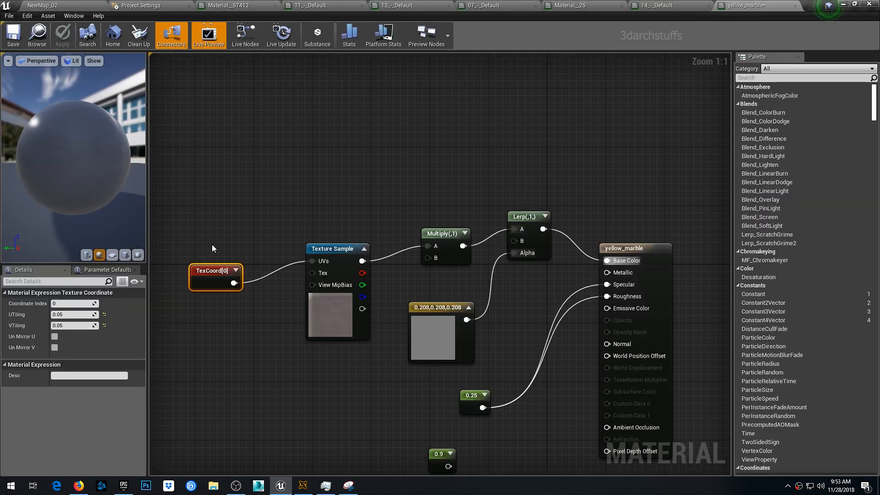
{"action": "left_click", "coordinate": [74, 314]}
{"action": "type", "text": "."}
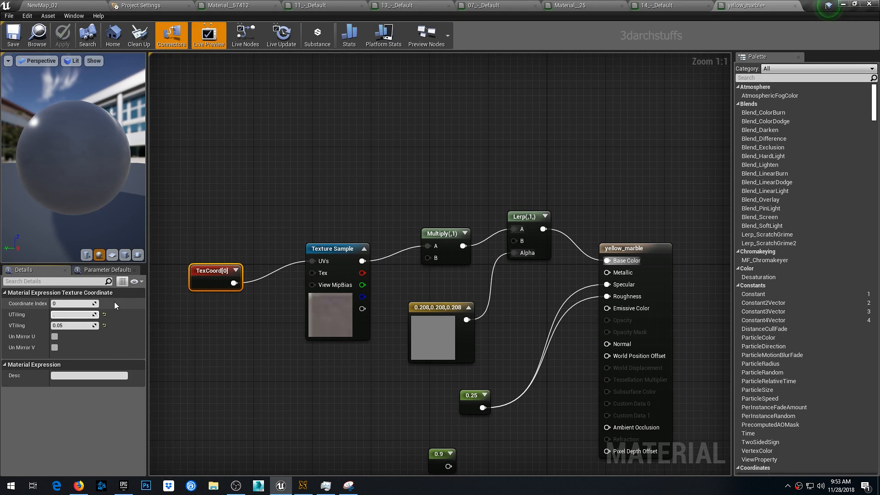
{"action": "type", "text": "0025"}
{"action": "key", "text": "Tab"}
{"action": "type", "text": "."}
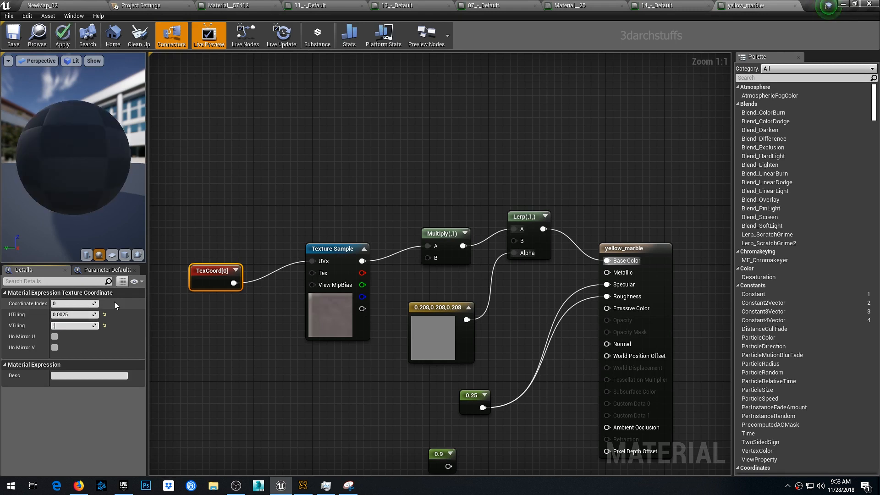
{"action": "type", "text": "0025"}
{"action": "key", "text": "Return"}
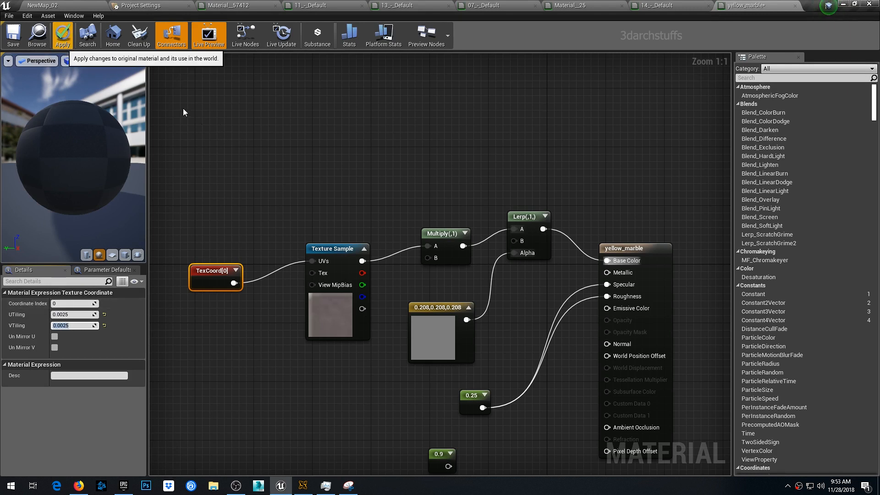
{"action": "left_click", "coordinate": [87, 7]}
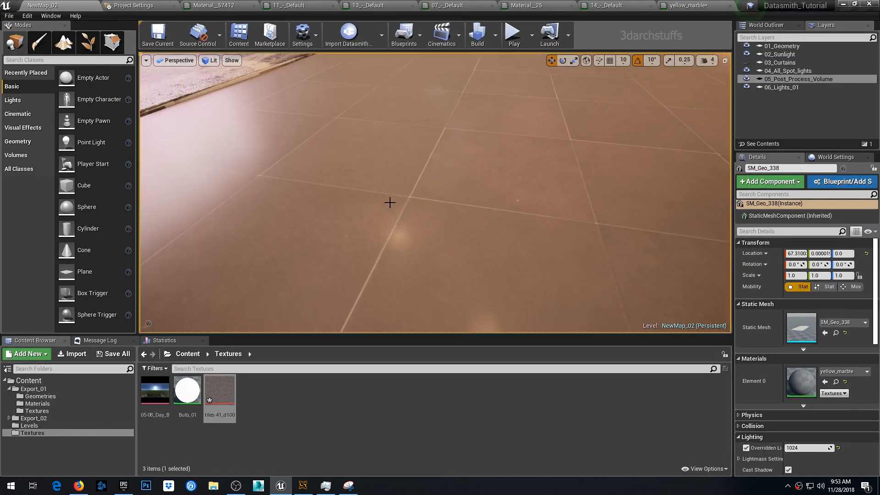
Examine the retiled floor up close and from the saved bedroom camera view, and clear the selection
{"action": "right_click_drag", "start_coordinate": [389, 202], "coordinate": [390, 142]}
{"action": "key", "text": "1"}
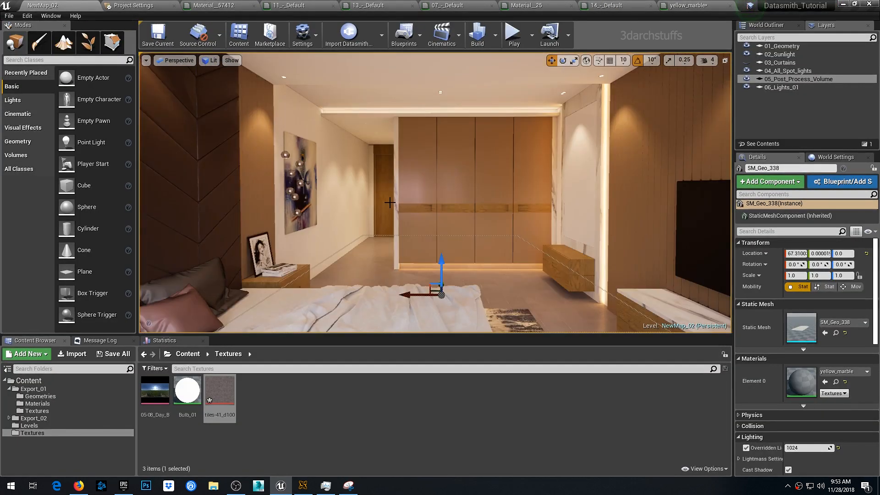
{"action": "scroll", "coordinate": [480, 267], "scroll_direction": "up", "scroll_amount": 2}
{"action": "right_click_drag", "start_coordinate": [481, 259], "coordinate": [509, 287]}
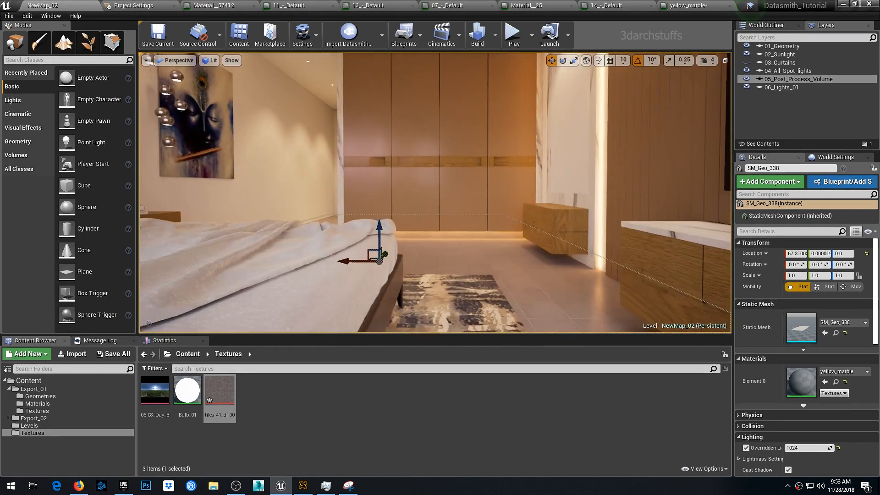
{"action": "scroll", "coordinate": [482, 260], "scroll_direction": "up", "scroll_amount": 4}
{"action": "right_click_drag", "start_coordinate": [481, 260], "coordinate": [539, 236]}
{"action": "key", "text": "1"}
{"action": "key", "text": "Escape"}
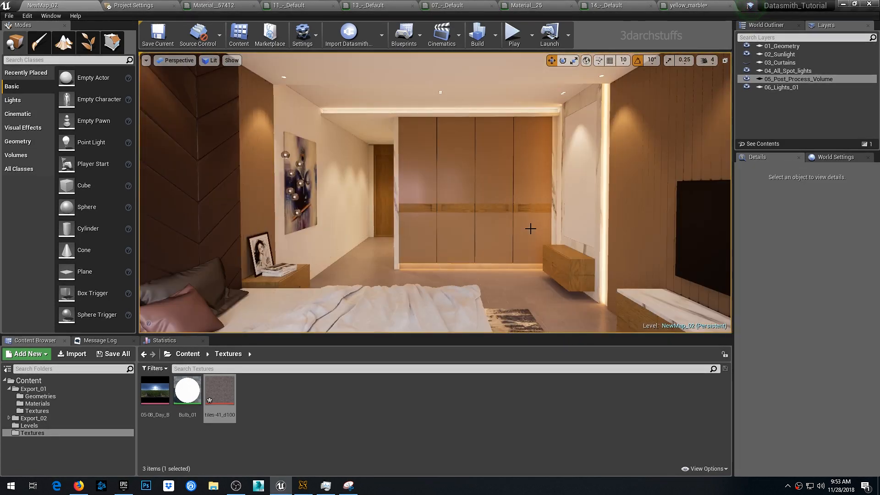
Move the grey constant's connection from the Lerp's Alpha to its B input, apply the material and check the floor in the level
{"action": "left_click", "coordinate": [687, 6]}
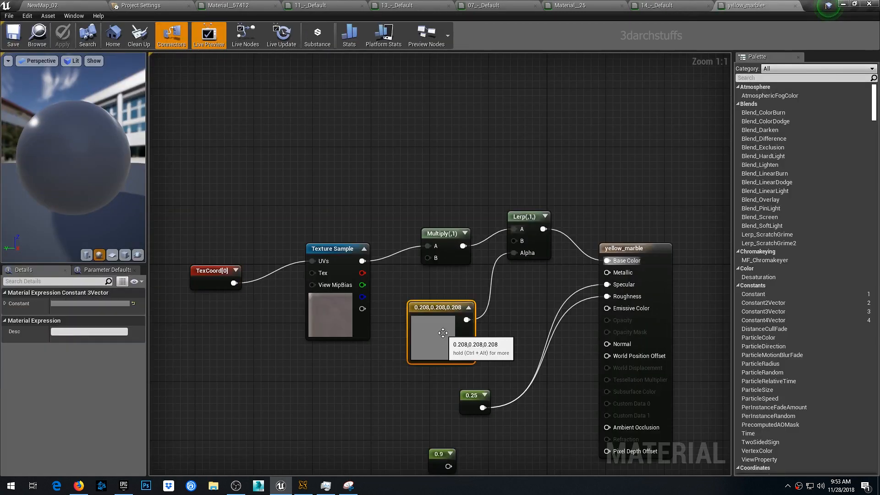
{"action": "double_click", "coordinate": [430, 337]}
{"action": "left_click", "coordinate": [631, 237]}
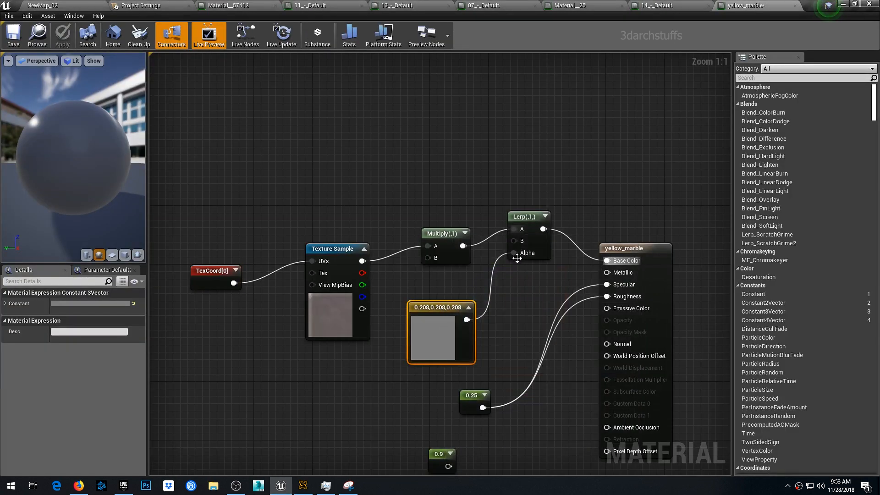
{"action": "left_click_drag", "start_coordinate": [514, 253], "coordinate": [514, 250], "text": "ctrl"}
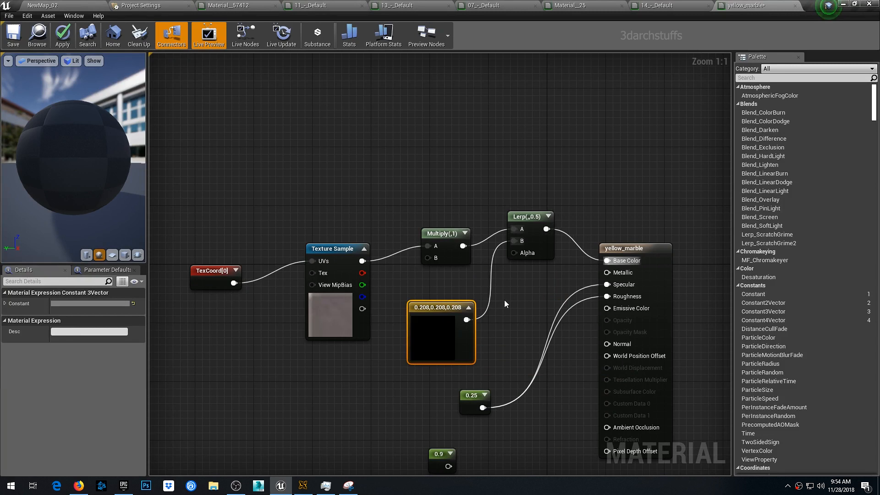
{"action": "left_click", "coordinate": [72, 28]}
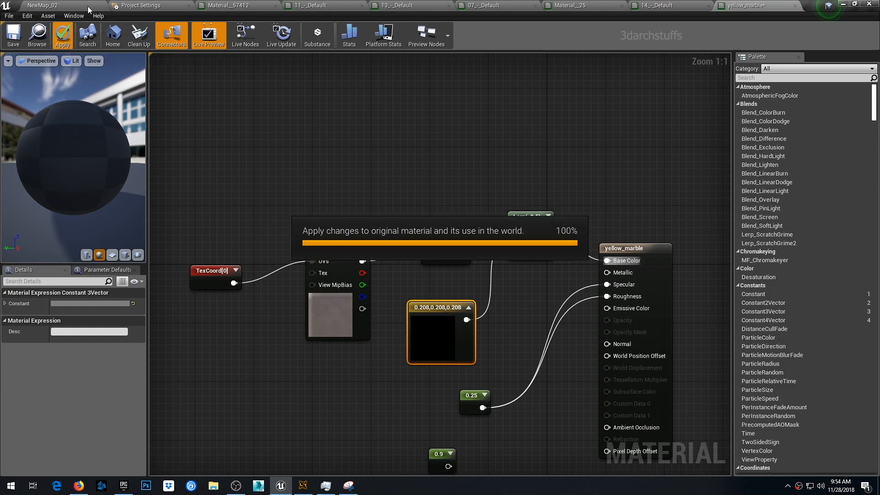
{"action": "left_click", "coordinate": [87, 7]}
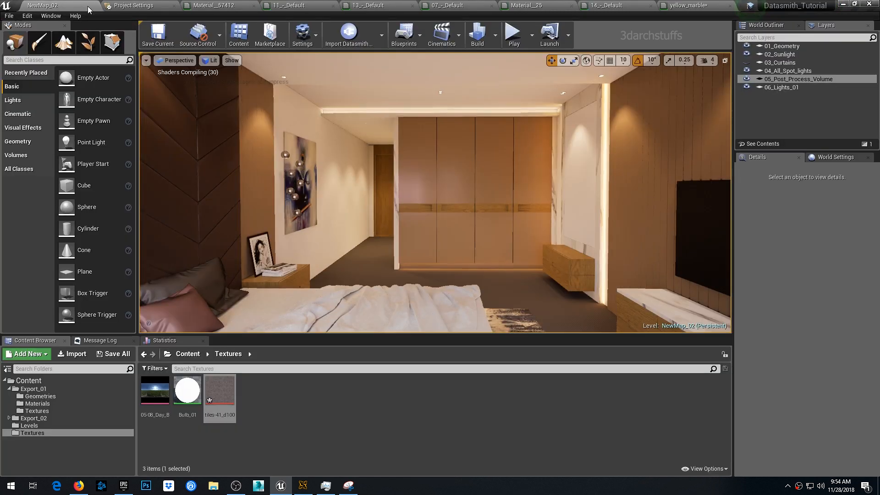
{"action": "mouse_move", "coordinate": [527, 270]}
{"action": "right_mouse_down"}
{"action": "mouse_move", "coordinate": [526, 244]}
{"action": "mouse_move", "coordinate": [513, 275]}
{"action": "right_mouse_up"}
{"action": "left_click", "coordinate": [685, 8]}
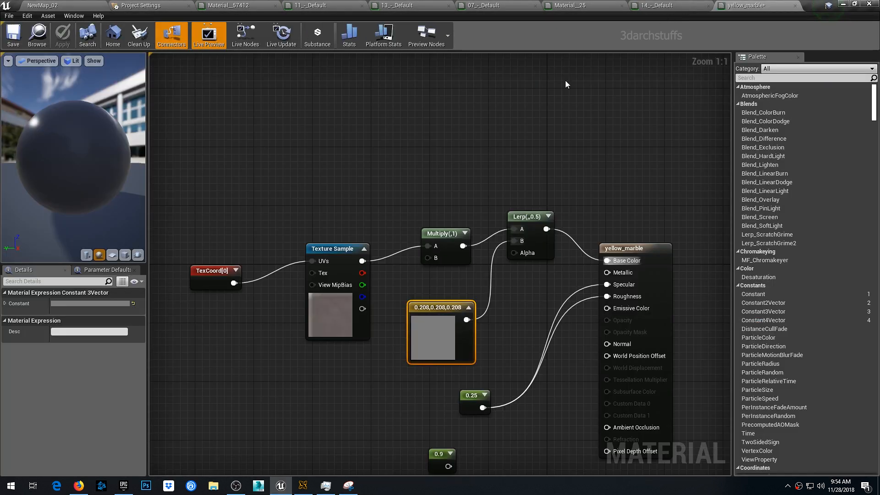
Set the Multiply node's Const B to 2, apply the material and return to the NewMap_02 level
{"action": "left_click", "coordinate": [445, 232]}
{"action": "left_click", "coordinate": [74, 314]}
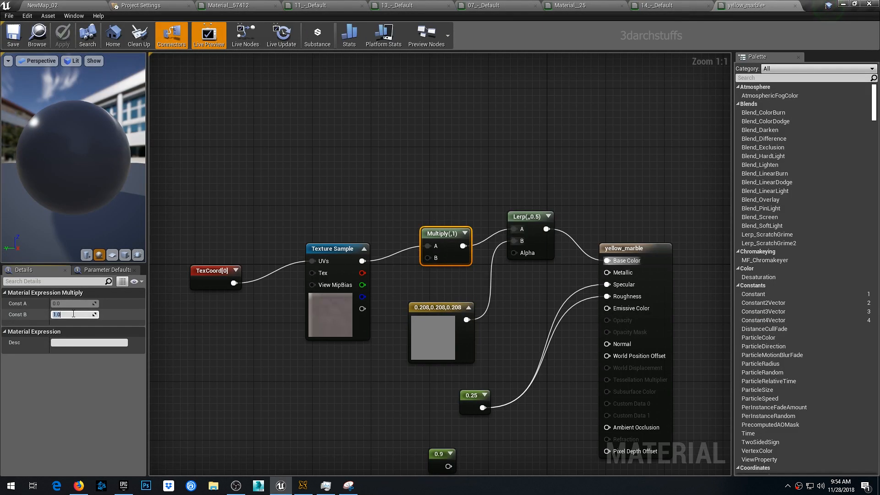
{"action": "type", "text": "2"}
{"action": "key", "text": "Return"}
{"action": "left_click", "coordinate": [62, 37]}
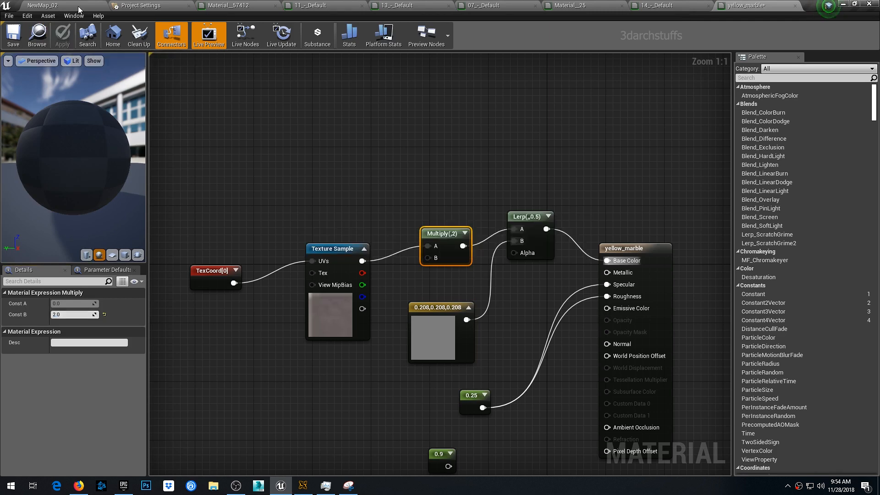
{"action": "left_click", "coordinate": [78, 6]}
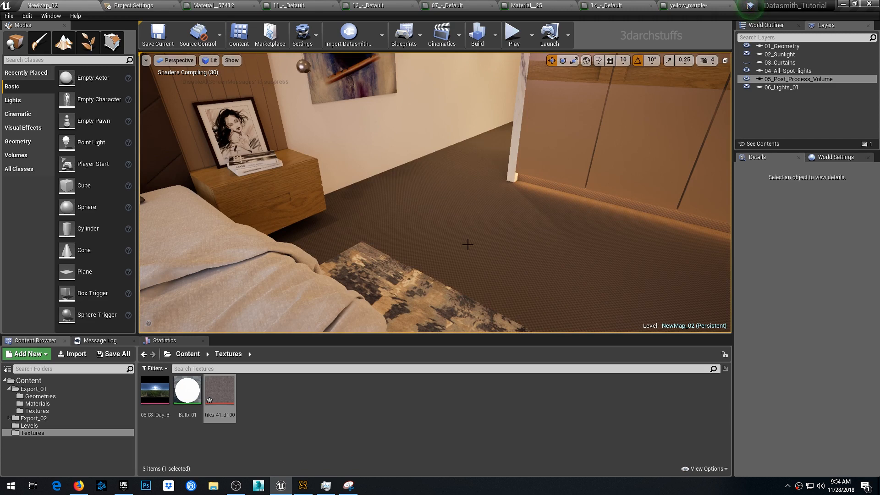
Examine the brightened floor tiles up close and from the saved bedroom camera view
{"action": "right_click_drag", "start_coordinate": [467, 244], "coordinate": [510, 244]}
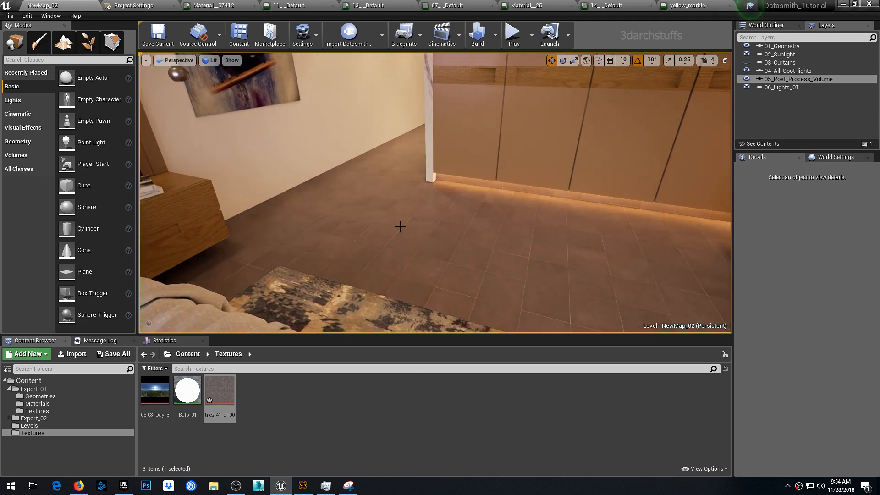
{"action": "right_click_drag", "start_coordinate": [401, 226], "coordinate": [458, 233]}
{"action": "key", "text": "1"}
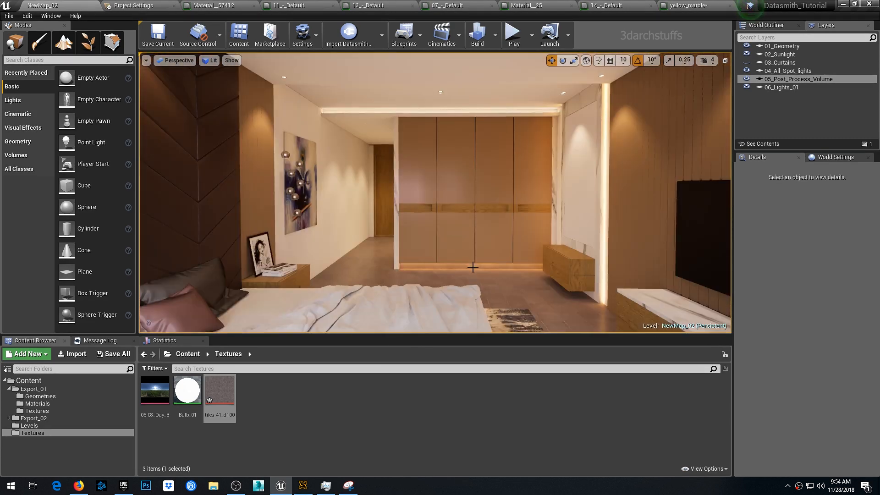
{"action": "scroll", "coordinate": [472, 266], "scroll_direction": "up", "scroll_amount": 3}
{"action": "middle_click_drag", "start_coordinate": [472, 266], "coordinate": [500, 293]}
{"action": "scroll", "coordinate": [472, 264], "scroll_direction": "up", "scroll_amount": 6}
{"action": "right_click_drag", "start_coordinate": [472, 264], "coordinate": [335, 237]}
{"action": "key", "text": "1"}
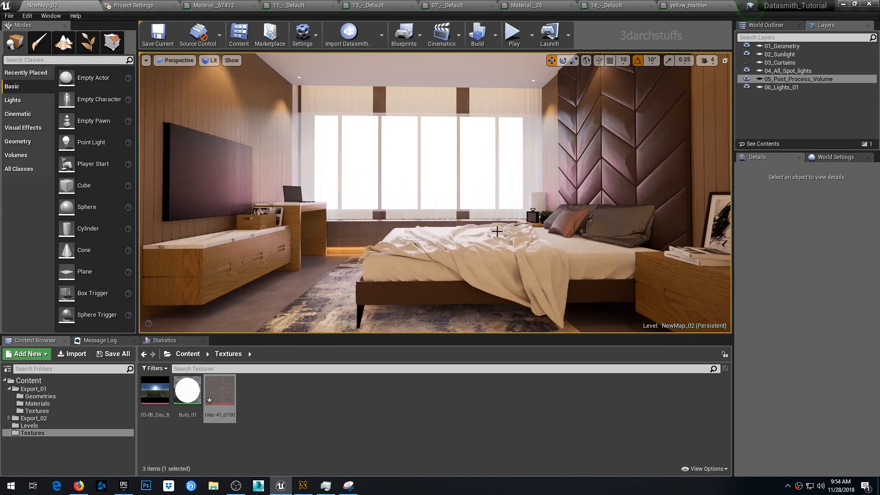
Select the ceiling and locate its IntPaintMatte_Papyrus_White material in the Content Browser
{"action": "scroll", "coordinate": [375, 138], "scroll_direction": "up", "scroll_amount": 5}
{"action": "middle_click_drag", "start_coordinate": [454, 156], "coordinate": [436, 110]}
{"action": "right_click_drag", "start_coordinate": [461, 160], "coordinate": [427, 98]}
{"action": "left_click", "coordinate": [426, 98]}
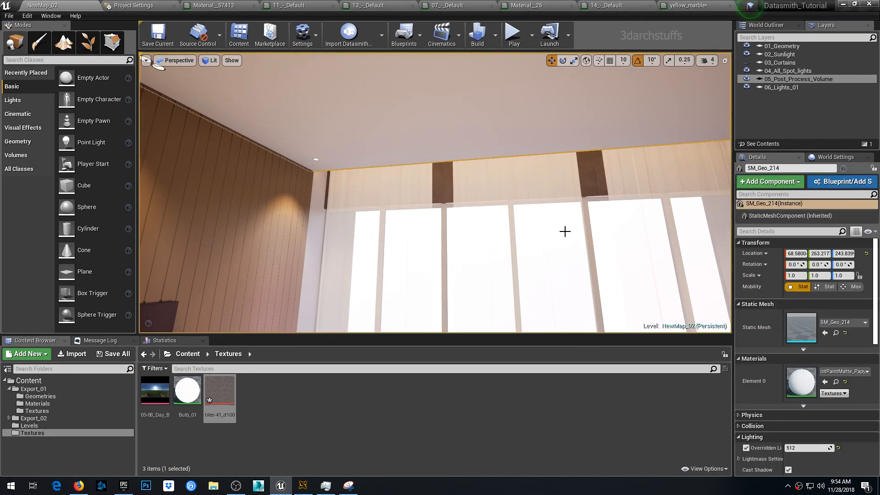
{"action": "left_click", "coordinate": [836, 381]}
Assign IntPaintMatte_Papyrus_White to the panel below the window, the sill and the strips beneath the glazing, and clear the selection
{"action": "right_click_drag", "start_coordinate": [556, 208], "coordinate": [550, 266]}
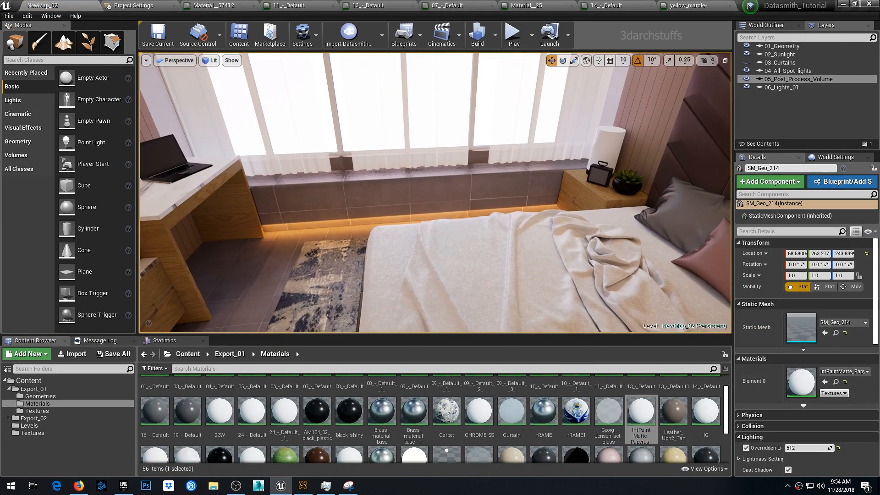
{"action": "left_click", "coordinate": [551, 202]}
{"action": "left_click", "coordinate": [825, 381]}
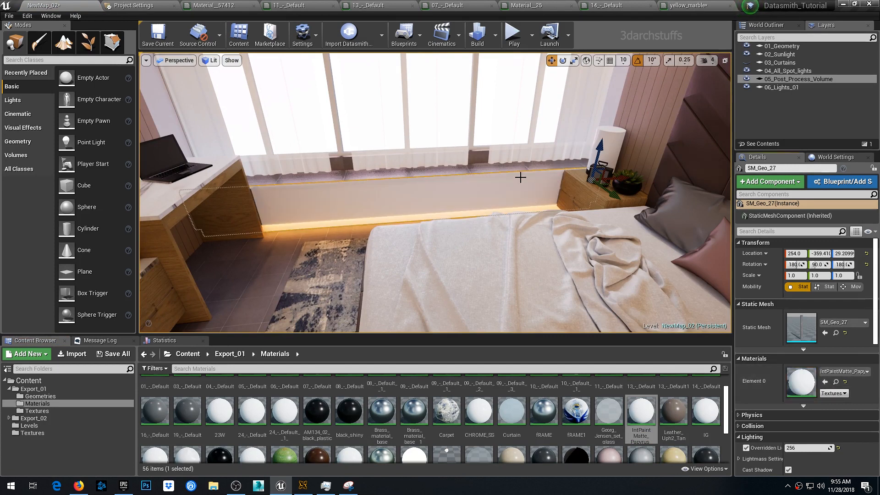
{"action": "left_click", "coordinate": [514, 210]}
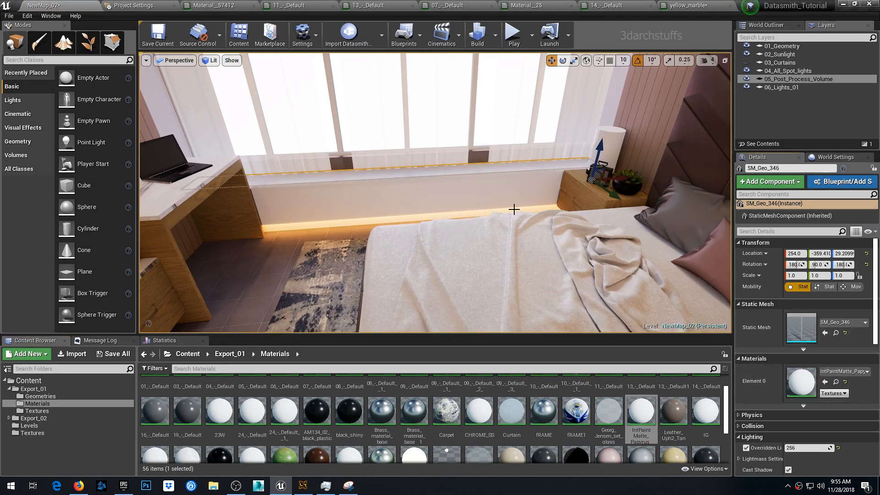
{"action": "left_click", "coordinate": [507, 179]}
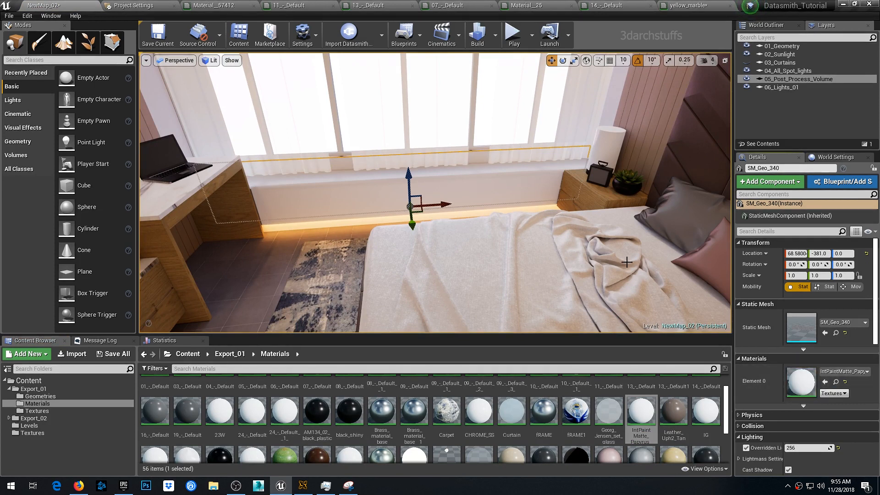
{"action": "key", "text": "f"}
{"action": "mouse_move", "coordinate": [487, 144]}
{"action": "right_mouse_down"}
{"action": "mouse_move", "coordinate": [528, 151]}
{"action": "mouse_move", "coordinate": [487, 144]}
{"action": "right_mouse_up"}
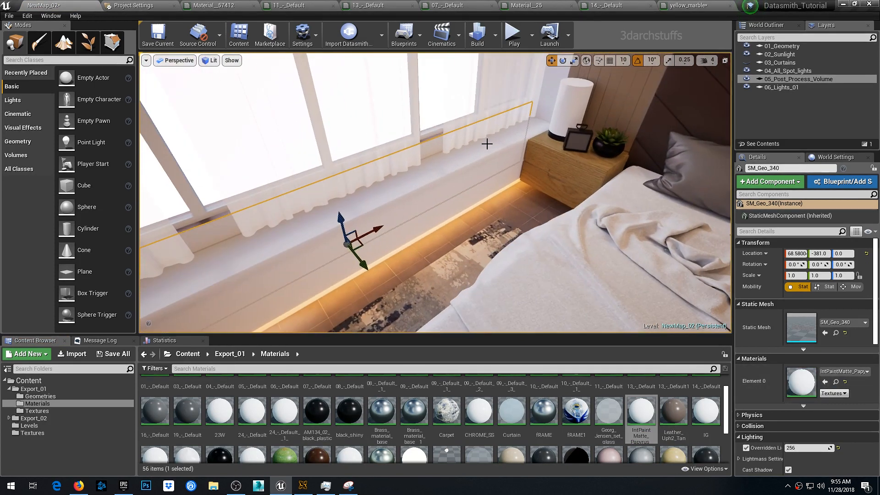
{"action": "left_click", "coordinate": [487, 156]}
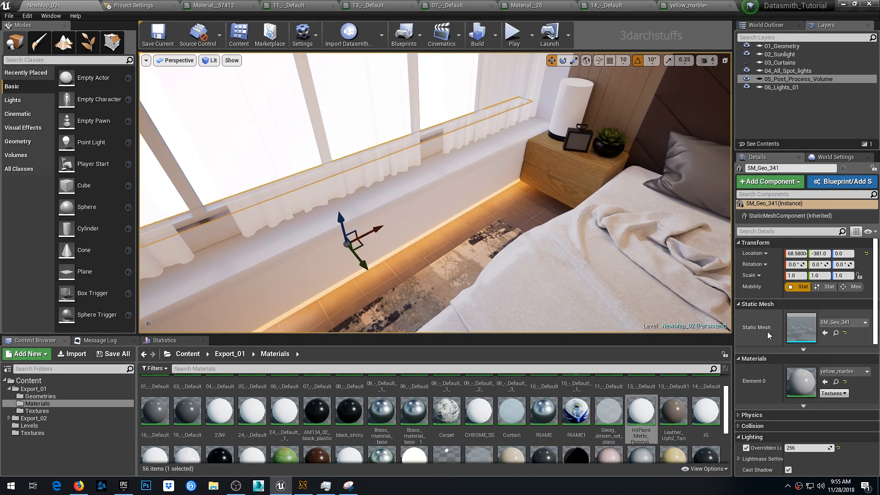
{"action": "right_click_drag", "start_coordinate": [586, 252], "coordinate": [495, 174]}
{"action": "key", "text": "Escape"}
{"action": "right_click_drag", "start_coordinate": [528, 265], "coordinate": [529, 266]}
Open the window frame's IntPaintMatte_Papyrus_White material and set its Base Color constant to grey 0.193
{"action": "left_click", "coordinate": [472, 225]}
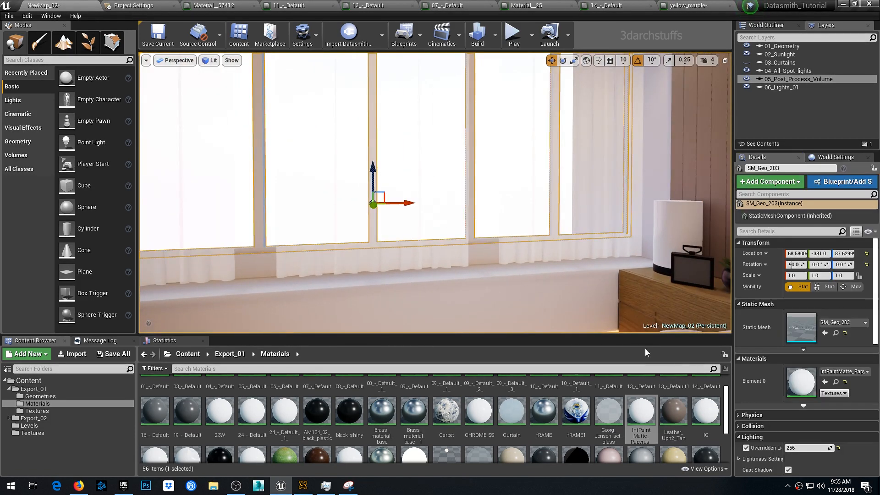
{"action": "double_click", "coordinate": [799, 383]}
{"action": "left_click", "coordinate": [306, 198]}
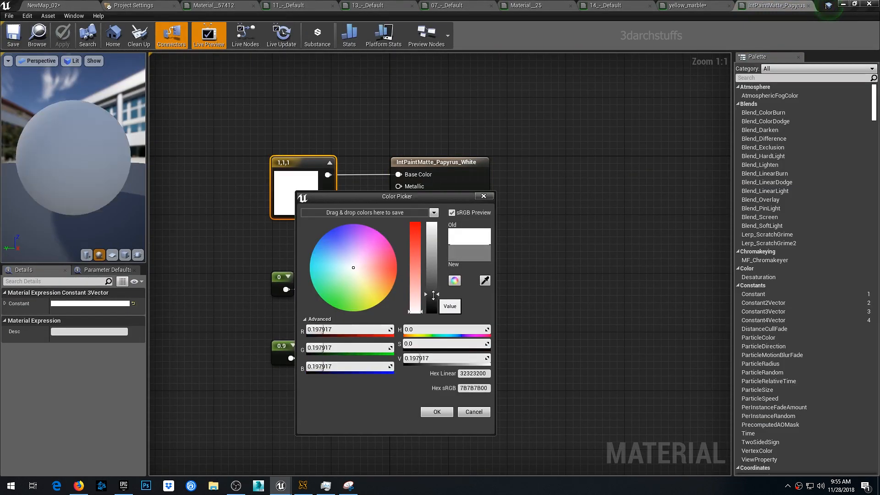
{"action": "left_click", "coordinate": [432, 297]}
{"action": "left_click", "coordinate": [436, 411]}
Connect the 0 constant to Roughness as well as Specular and set its value to 0.25
{"action": "left_click_drag", "start_coordinate": [286, 289], "coordinate": [398, 211]}
{"action": "left_click", "coordinate": [278, 282]}
{"action": "left_click", "coordinate": [68, 304]}
{"action": "type", "text": "2"}
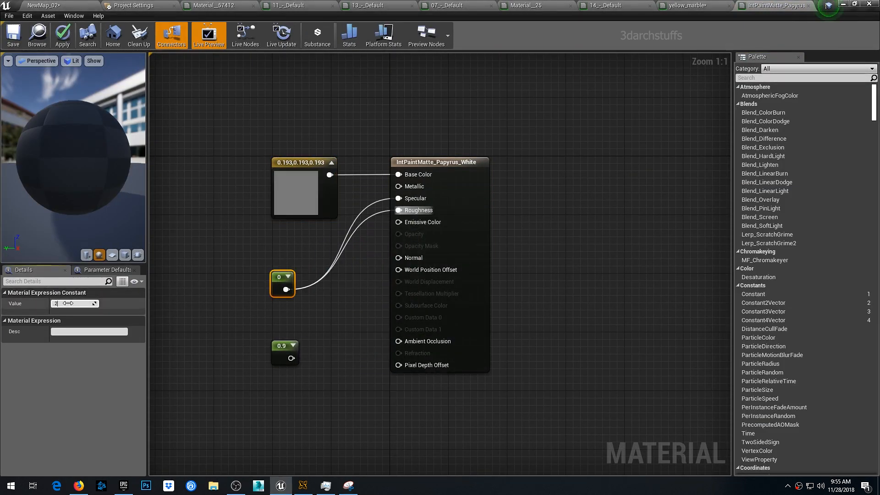
{"action": "key", "text": "Return"}
Try a new constant of 1 connected to Metallic and apply the material
{"action": "left_click", "coordinate": [280, 241]}
{"action": "key", "text": "1"}
{"action": "left_click", "coordinate": [280, 240]}
{"action": "left_click_drag", "start_coordinate": [294, 258], "coordinate": [398, 187]}
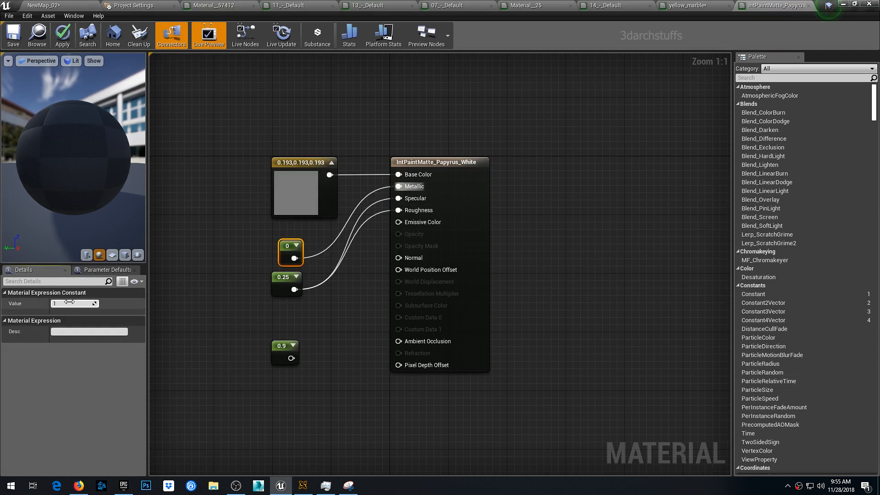
{"action": "left_click", "coordinate": [69, 304]}
{"action": "type", "text": "1"}
{"action": "key", "text": "Return"}
{"action": "left_click", "coordinate": [62, 35]}
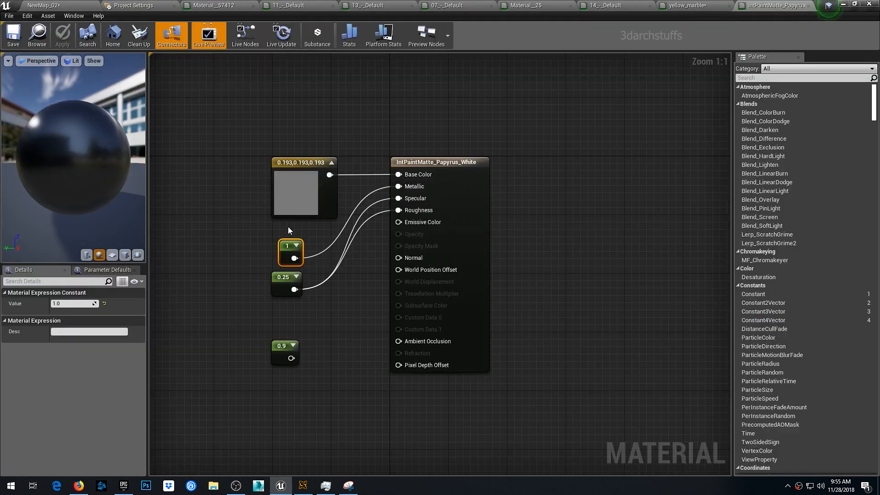
Disconnect the Metallic input, set the Base Color constant to white 1,1,1, apply the material and return to the level
{"action": "left_click", "coordinate": [398, 186], "text": "alt"}
{"action": "double_click", "coordinate": [297, 196]}
{"action": "left_click_drag", "start_coordinate": [434, 252], "coordinate": [435, 229]}
{"action": "left_click", "coordinate": [438, 417]}
{"action": "left_click", "coordinate": [63, 44]}
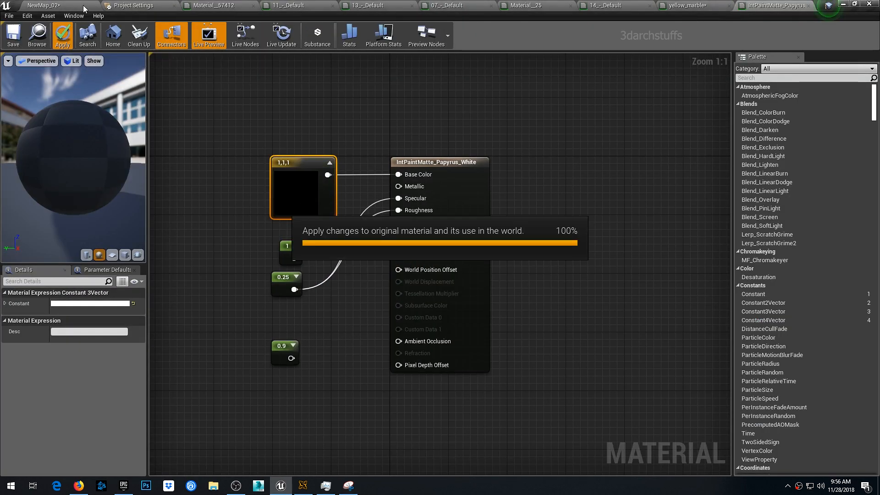
{"action": "left_click", "coordinate": [84, 9]}
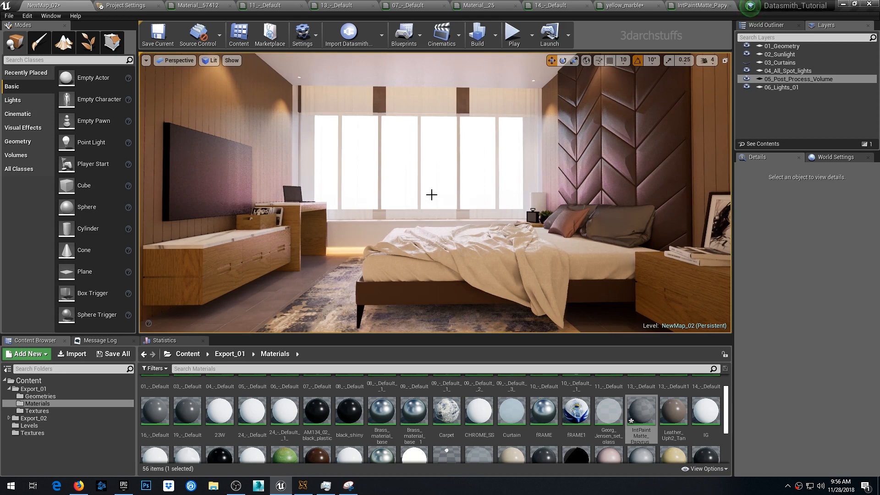
Assign the below-window panel's IntPaintMatte_Papyrus_White material to the strips above the window and clear the selection
{"action": "right_click_drag", "start_coordinate": [441, 184], "coordinate": [451, 184]}
{"action": "scroll", "coordinate": [413, 226], "scroll_direction": "up", "scroll_amount": 5}
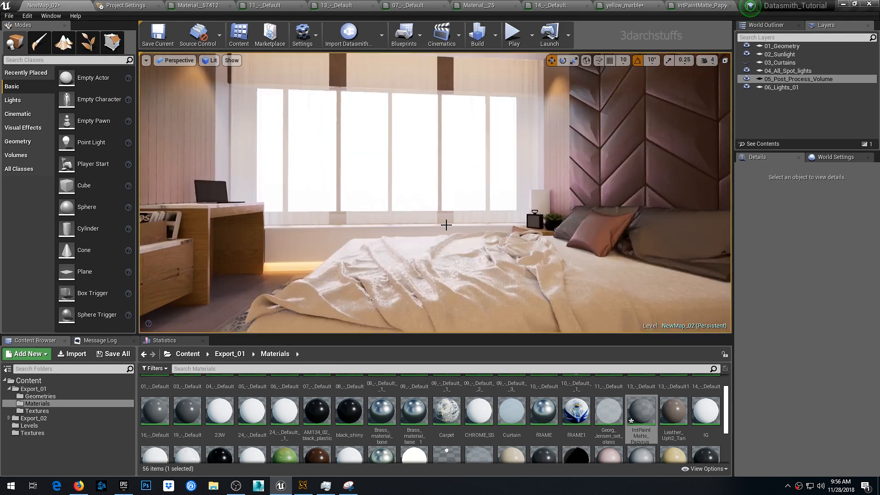
{"action": "left_click", "coordinate": [436, 236]}
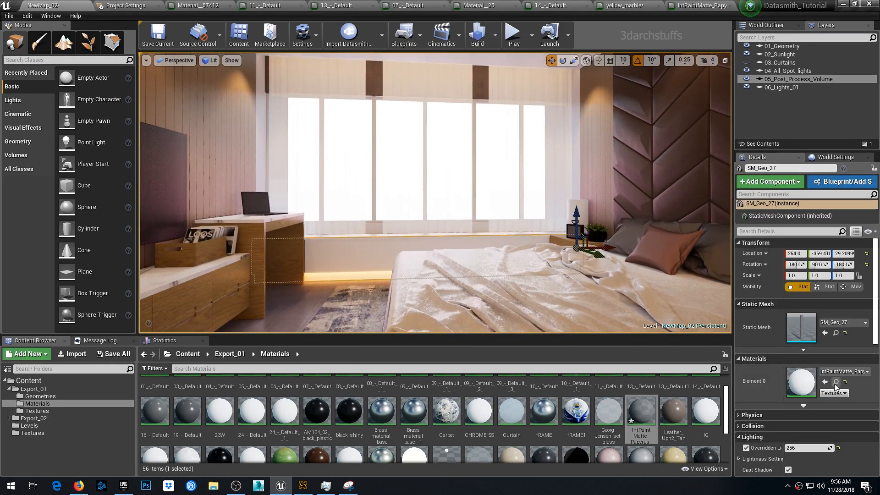
{"action": "left_click", "coordinate": [461, 82]}
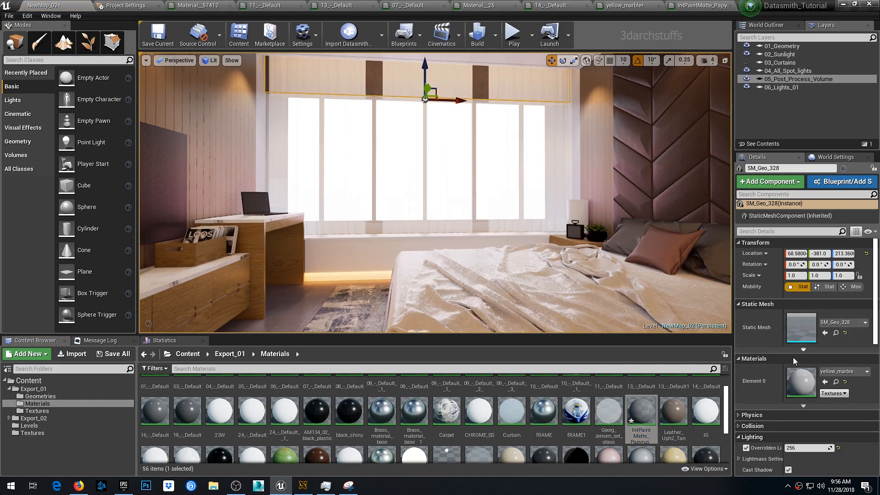
{"action": "mouse_move", "coordinate": [494, 198]}
{"action": "right_mouse_down"}
{"action": "mouse_move", "coordinate": [528, 176]}
{"action": "mouse_move", "coordinate": [577, 195]}
{"action": "mouse_move", "coordinate": [660, 192]}
{"action": "mouse_move", "coordinate": [696, 225]}
{"action": "mouse_move", "coordinate": [513, 284]}
{"action": "mouse_move", "coordinate": [458, 229]}
{"action": "mouse_move", "coordinate": [453, 179]}
{"action": "right_mouse_up"}
{"action": "key", "text": "Escape"}
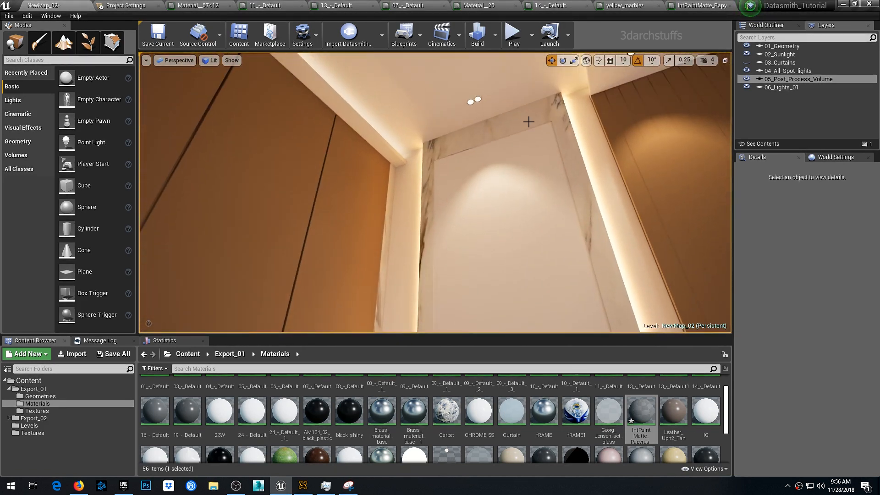
Open the marble wall trim's mall_granit material, set its Specular and Roughness constant to 0.1, apply it and return to the level
{"action": "left_click", "coordinate": [529, 122]}
{"action": "double_click", "coordinate": [814, 388]}
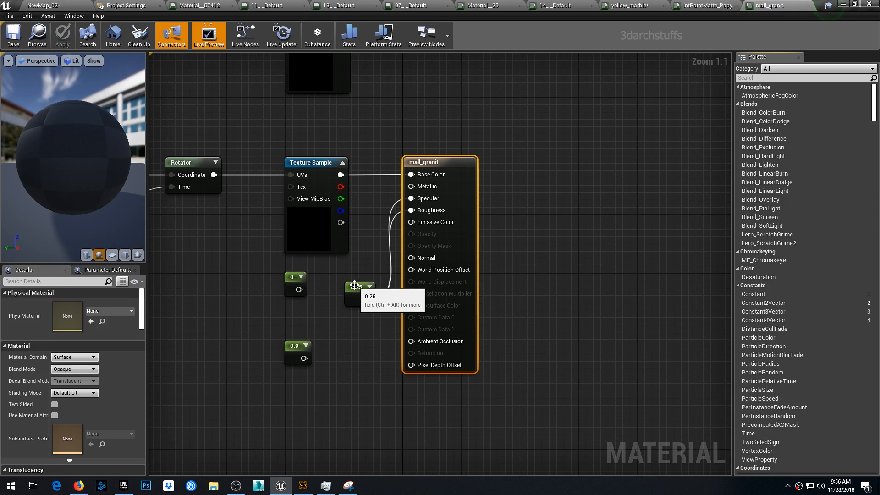
{"action": "left_click", "coordinate": [358, 287]}
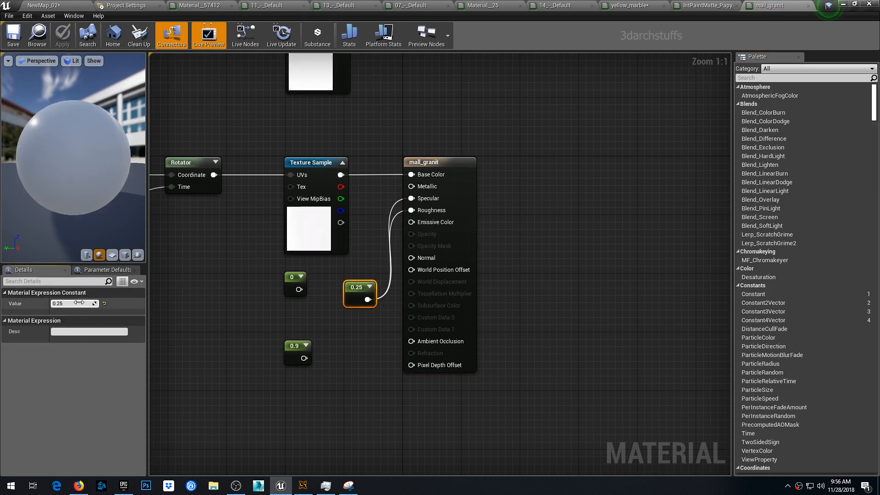
{"action": "type", "text": "0.1"}
{"action": "key", "text": "Return"}
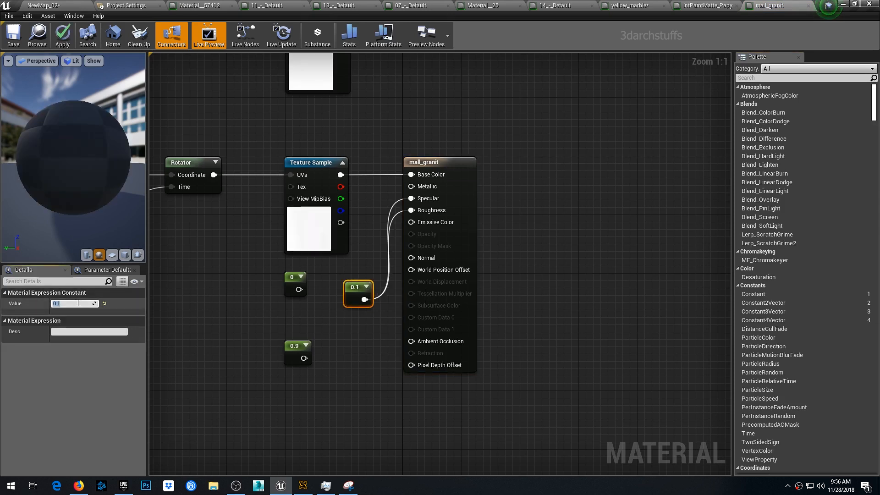
{"action": "left_click", "coordinate": [63, 37]}
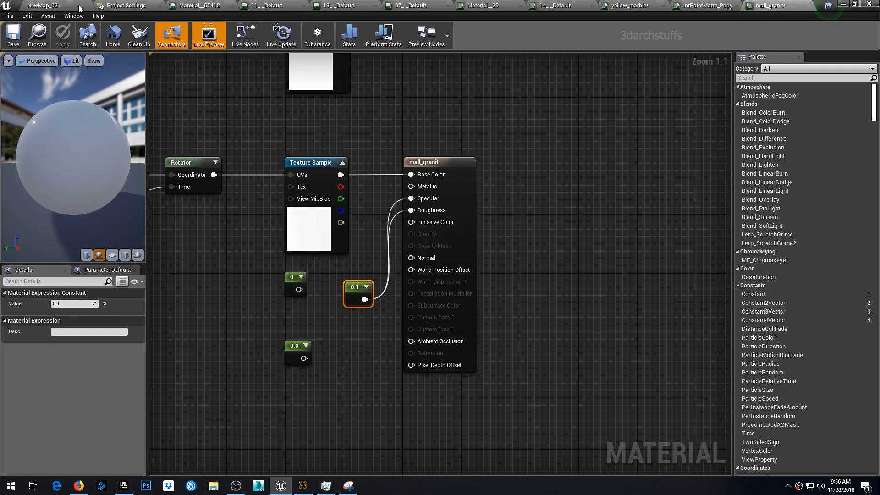
{"action": "left_click", "coordinate": [51, 6]}
Compare the bedroom's updated materials from the three saved camera views
{"action": "key", "text": "2"}
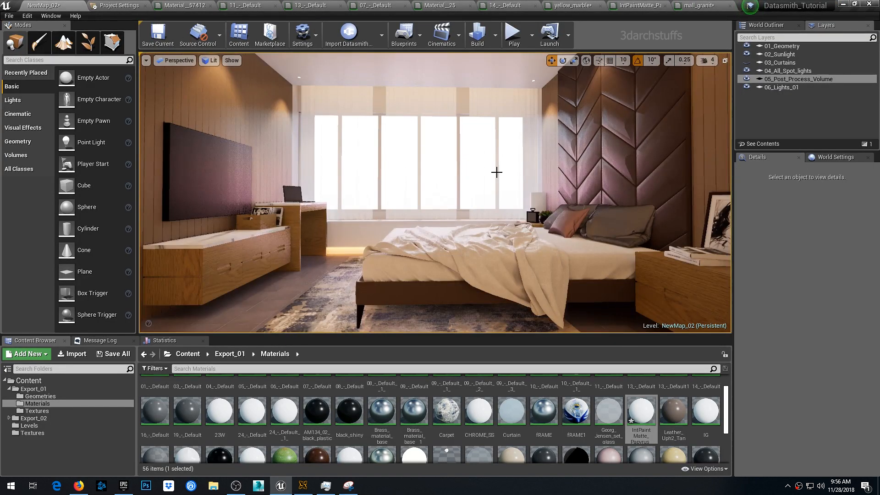
{"action": "key", "text": "3"}
{"action": "key", "text": "1"}
{"action": "key", "text": "2"}
{"action": "key", "text": "1"}
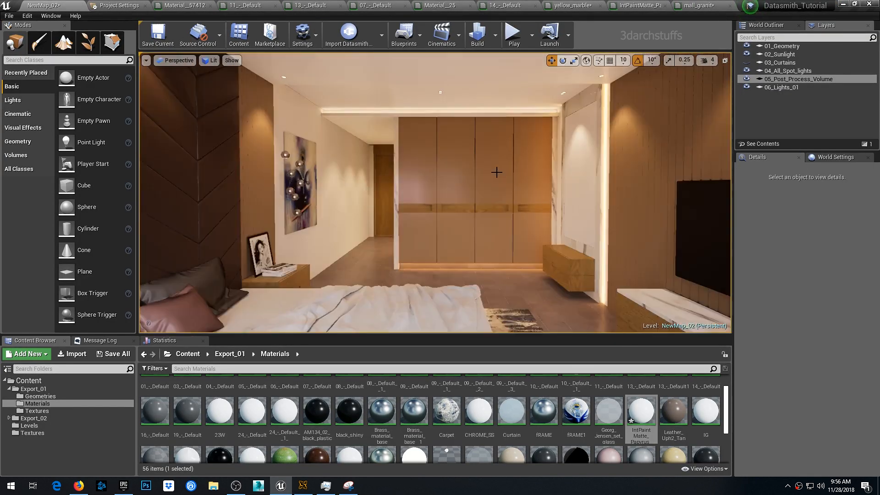
{"action": "key", "text": "2"}
{"action": "key", "text": "1"}
{"action": "key", "text": "2"}
{"action": "key", "text": "3"}
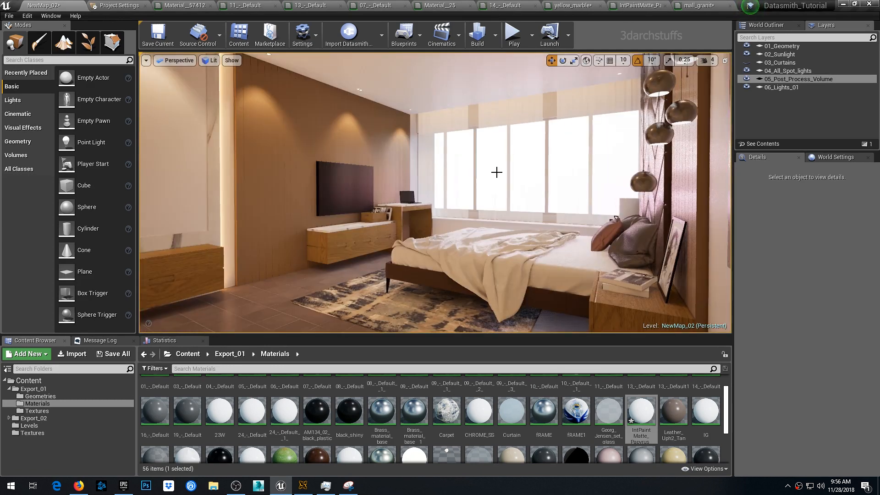
Select the sheer curtain in front of the window and open its Curtain material
{"action": "scroll", "coordinate": [497, 172], "scroll_direction": "up", "scroll_amount": 4}
{"action": "right_click_drag", "start_coordinate": [497, 172], "coordinate": [503, 168]}
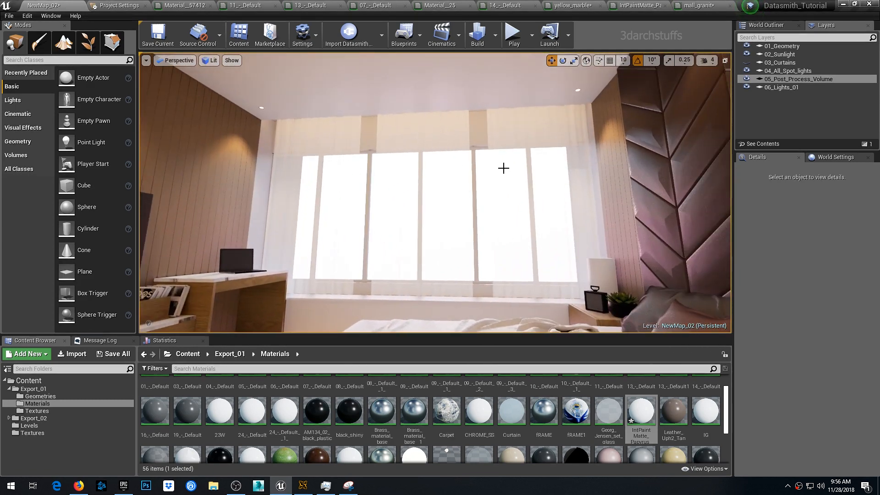
{"action": "left_click", "coordinate": [530, 138]}
{"action": "double_click", "coordinate": [801, 381]}
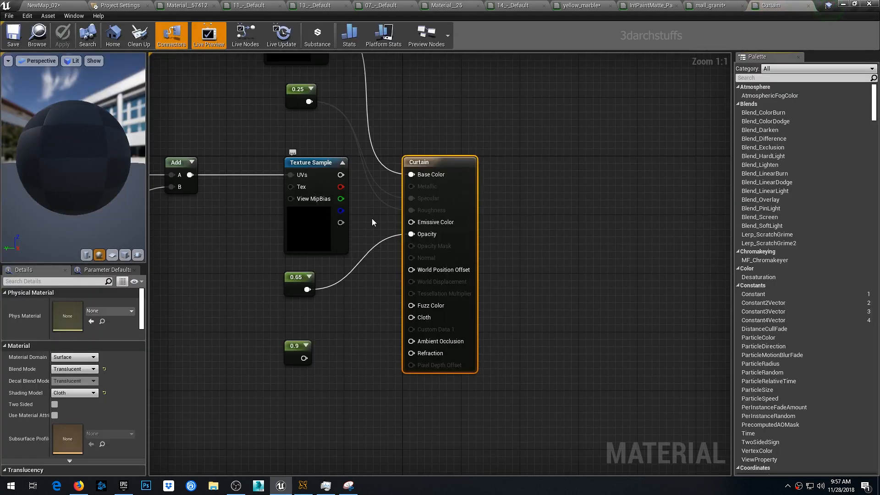
Rearrange the Curtain graph, connect the Texture Sample to Base Color in place of the white constant, and apply the material
{"action": "right_click_drag", "start_coordinate": [374, 224], "coordinate": [416, 259]}
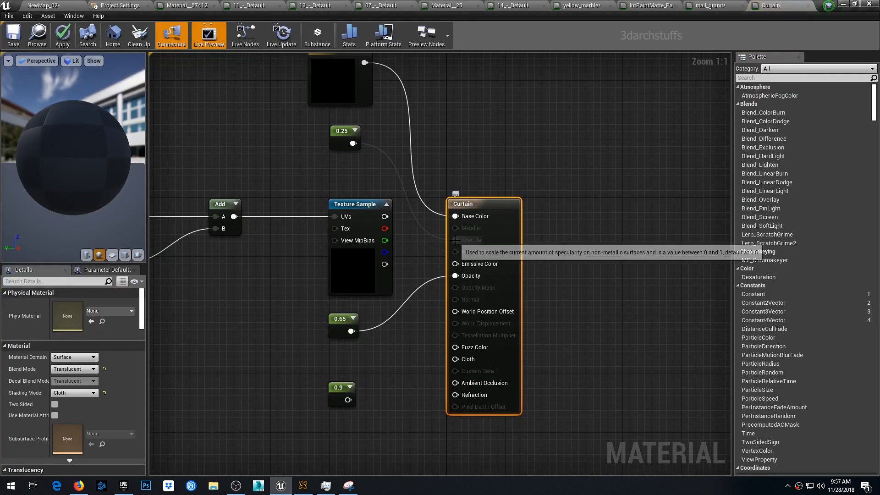
{"action": "left_click_drag", "start_coordinate": [477, 204], "coordinate": [521, 195]}
{"action": "right_click_drag", "start_coordinate": [463, 149], "coordinate": [504, 210]}
{"action": "left_click_drag", "start_coordinate": [392, 112], "coordinate": [459, 134]}
{"action": "left_click_drag", "start_coordinate": [426, 277], "coordinate": [541, 270]}
{"action": "left_click", "coordinate": [63, 39]}
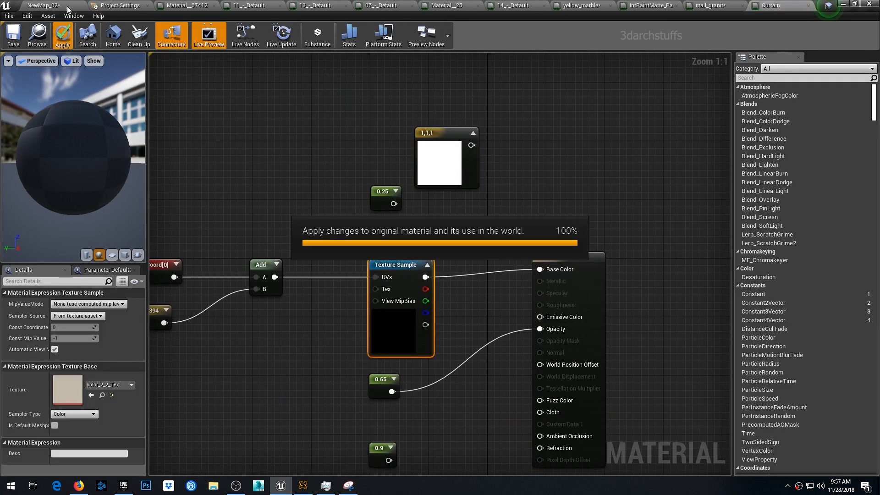
Return to the NewMap_02 level, clear the selection and save all modified assets
{"action": "left_click", "coordinate": [67, 7]}
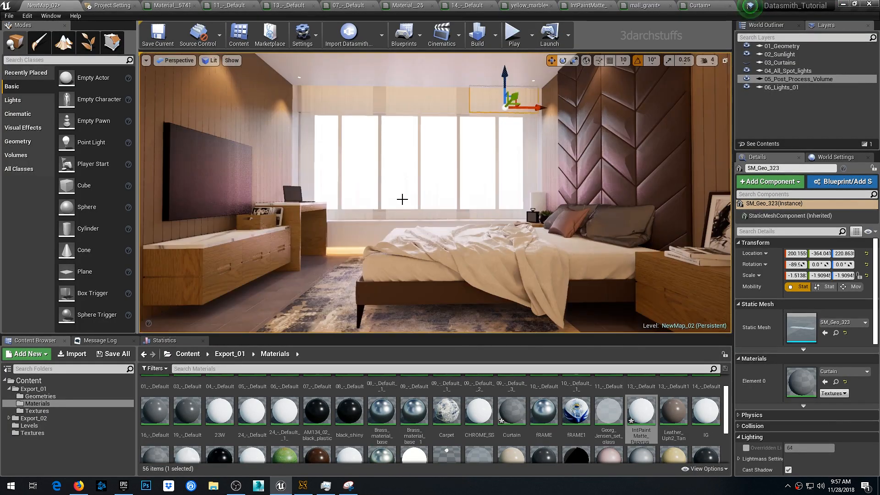
{"action": "key", "text": "Escape"}
{"action": "key", "text": "ctrl+shift+s"}
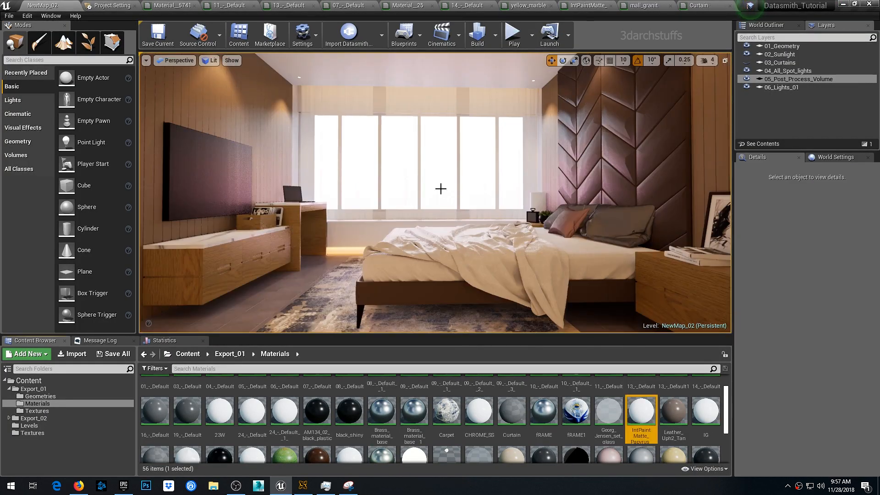
Close the finished material editors except Curtain, applying the pending changes to Material__57412, and return to the level
{"action": "left_click", "coordinate": [195, 5]}
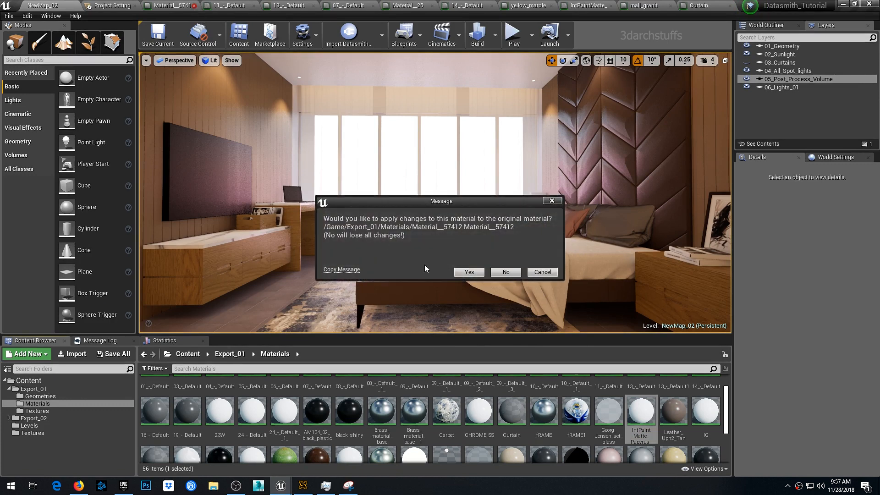
{"action": "left_click", "coordinate": [468, 272]}
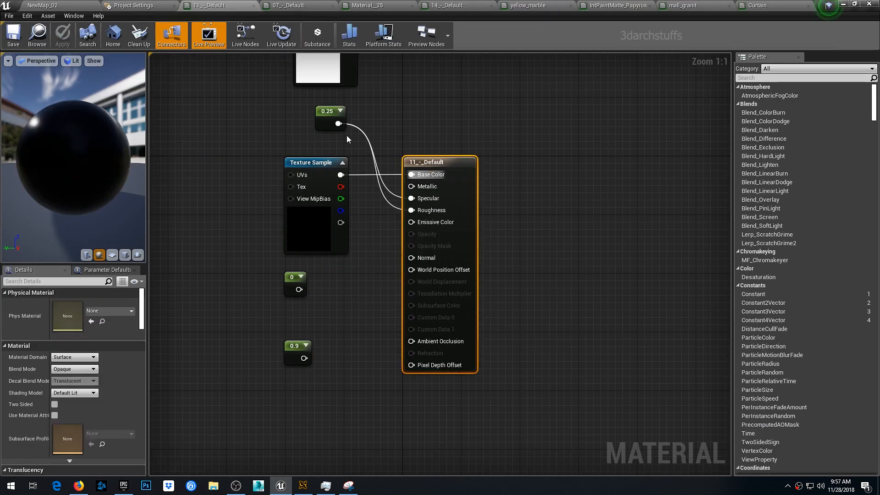
{"action": "left_click", "coordinate": [333, 6]}
{"action": "left_click", "coordinate": [363, 6]}
{"action": "left_click", "coordinate": [363, 6]}
{"action": "left_click", "coordinate": [363, 6]}
{"action": "left_click", "coordinate": [275, 6]}
{"action": "left_click", "coordinate": [276, 6]}
{"action": "left_click", "coordinate": [275, 6]}
{"action": "left_click", "coordinate": [79, 5]}
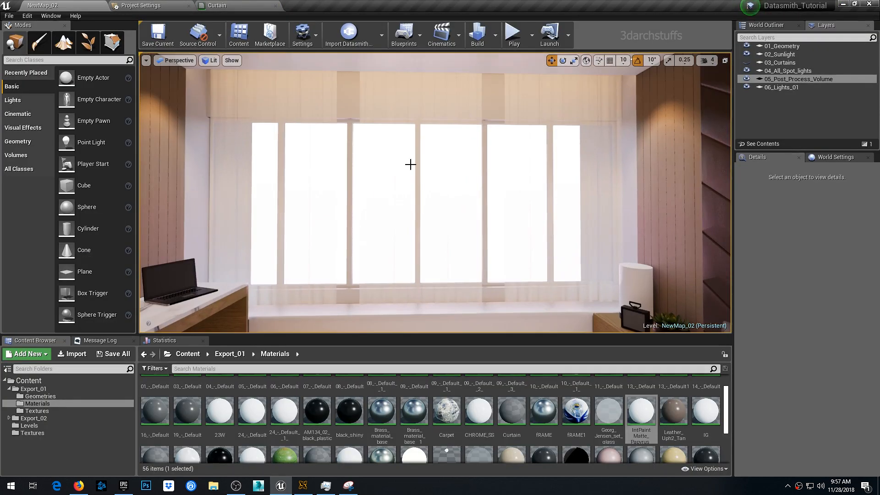
Open the window curtain's Curtain material, set its Opacity constant to 0.98, apply it and return to the level
{"action": "left_click", "coordinate": [414, 92]}
{"action": "double_click", "coordinate": [799, 383]}
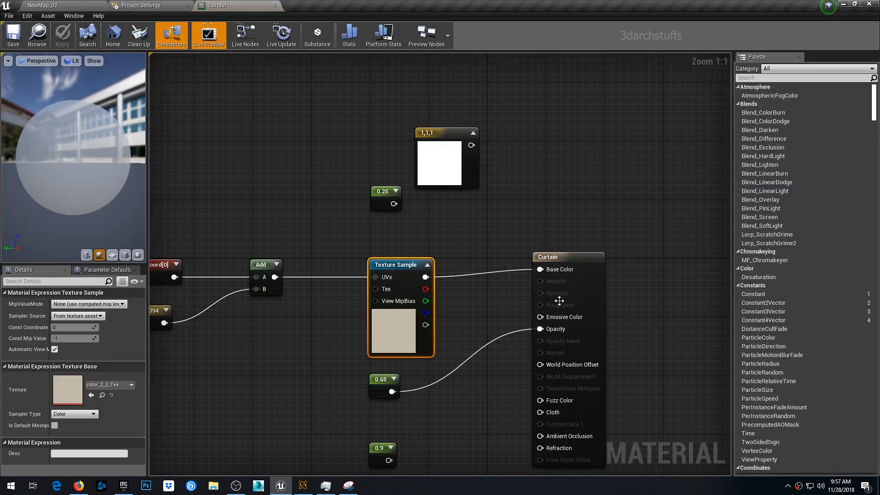
{"action": "left_click", "coordinate": [382, 385]}
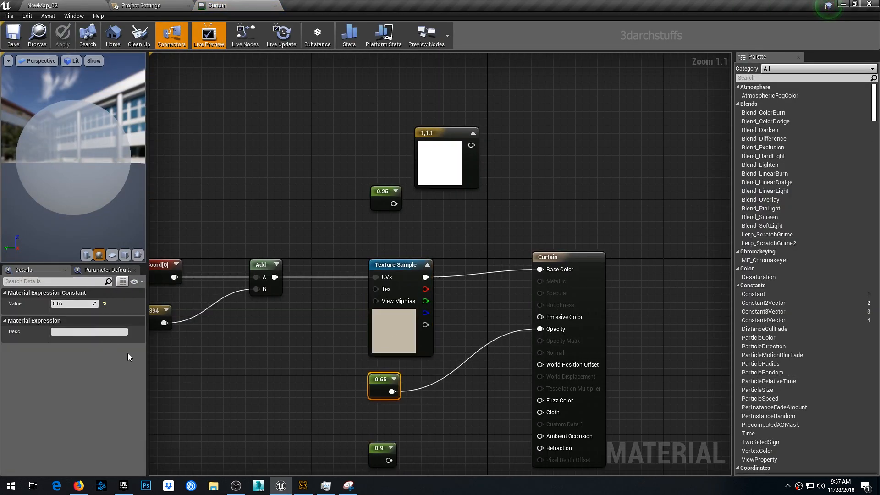
{"action": "left_click", "coordinate": [83, 303]}
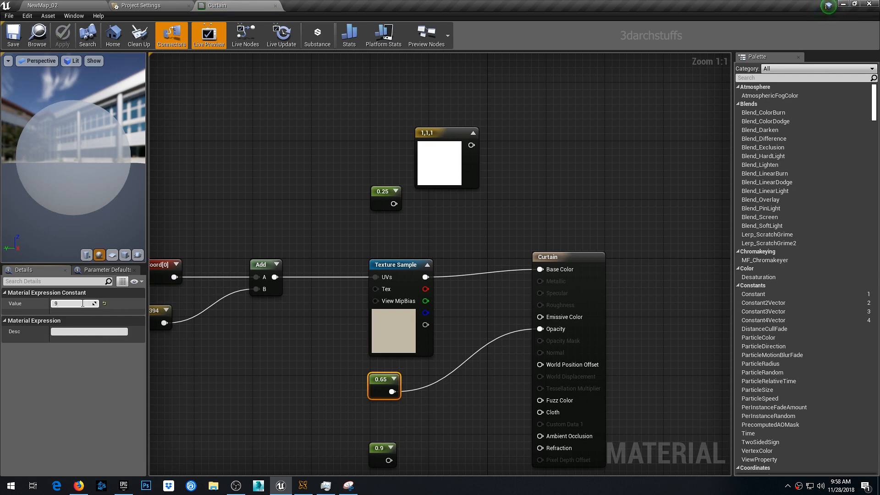
{"action": "type", "text": ".98"}
{"action": "key", "text": "Return"}
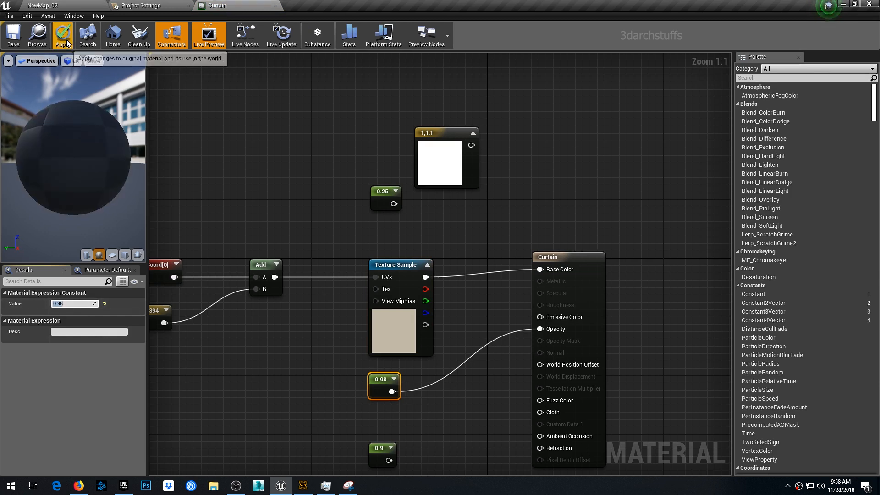
{"action": "left_click", "coordinate": [63, 35]}
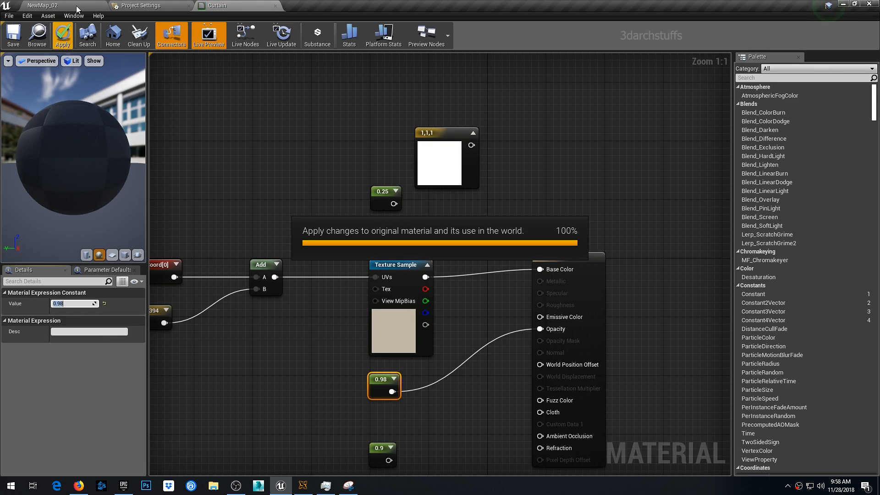
{"action": "left_click", "coordinate": [69, 5]}
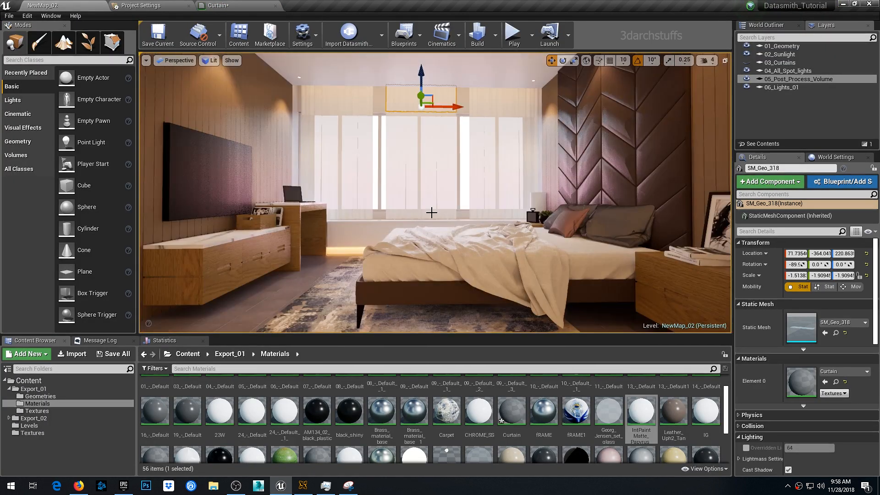
Inspect the wardrobe side of the bedroom in a full-screen viewport
{"action": "key", "text": "Escape"}
{"action": "scroll", "coordinate": [431, 212], "scroll_direction": "up", "scroll_amount": 8}
{"action": "right_click_drag", "start_coordinate": [431, 212], "coordinate": [568, 230]}
{"action": "scroll", "coordinate": [442, 203], "scroll_direction": "down", "scroll_amount": 8}
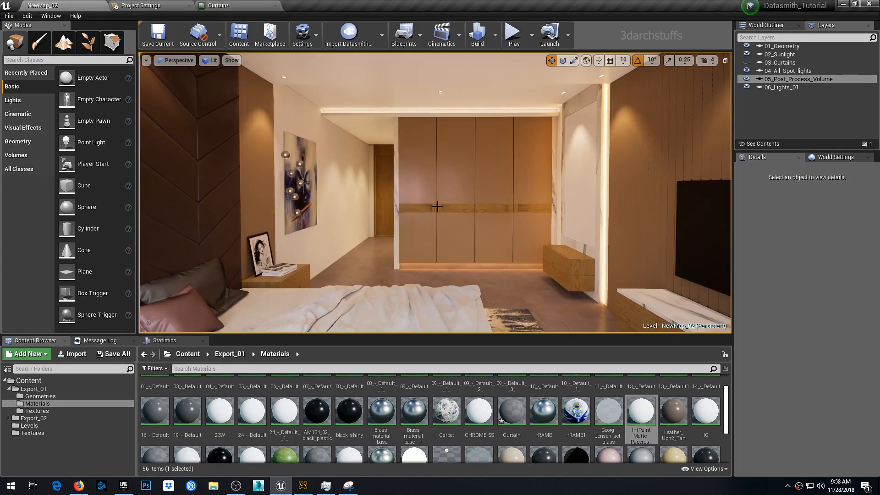
{"action": "key", "text": "F11"}
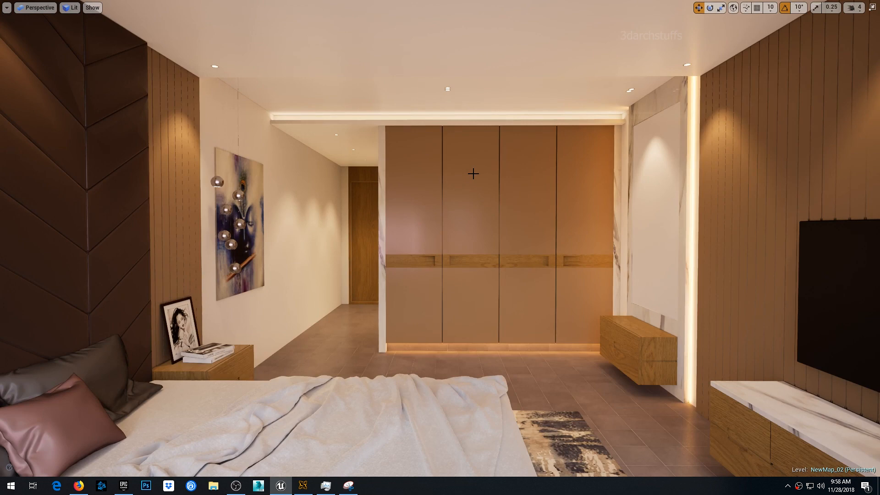
{"action": "key", "text": "F11"}
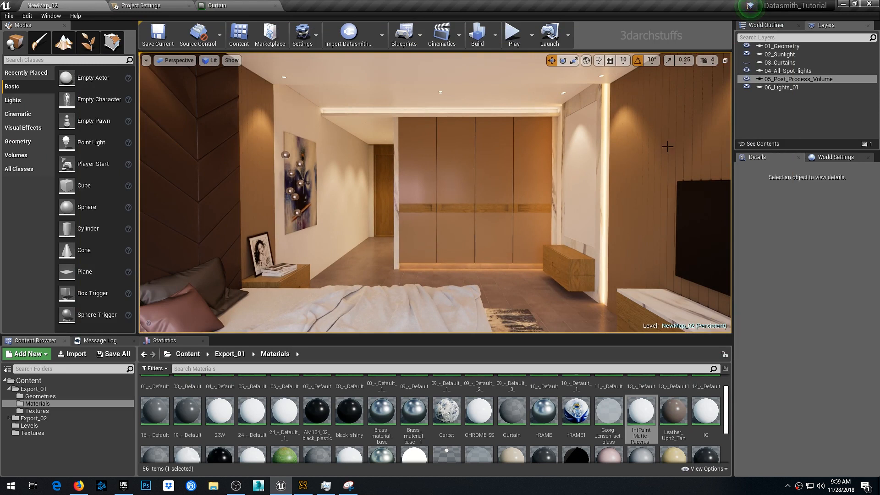
Select the post process volume, enable its Bloom Method override and set the method to Convolution
{"action": "left_click", "coordinate": [776, 106]}
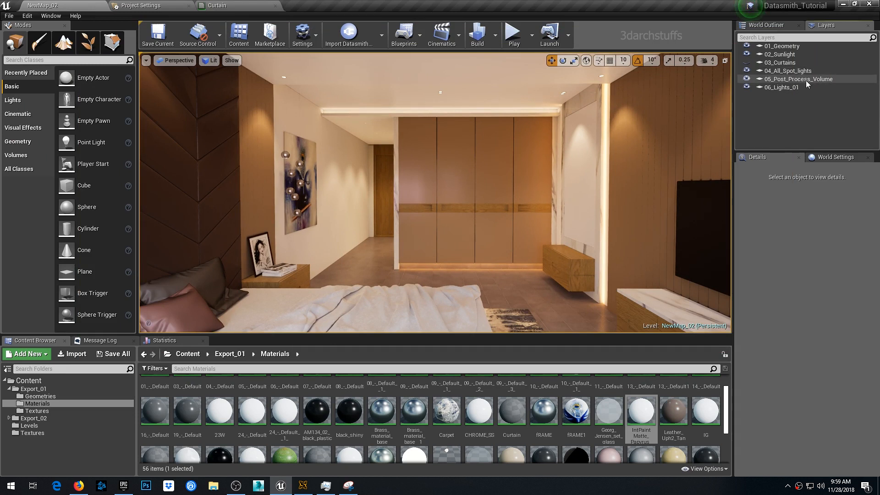
{"action": "left_click", "coordinate": [807, 80]}
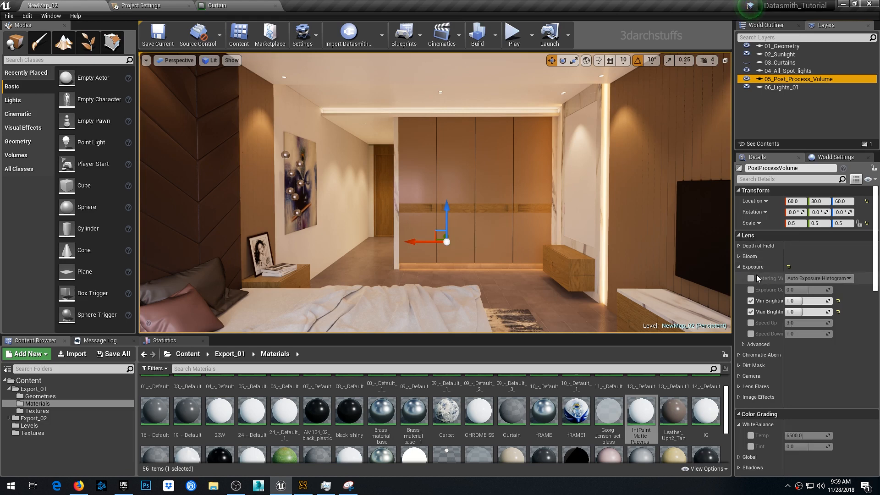
{"action": "left_click", "coordinate": [739, 257]}
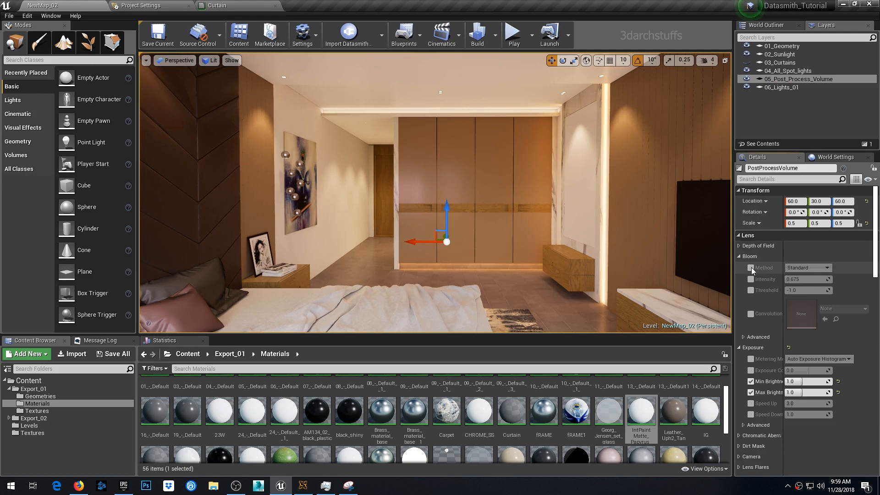
{"action": "left_click", "coordinate": [751, 268]}
{"action": "left_click", "coordinate": [797, 268]}
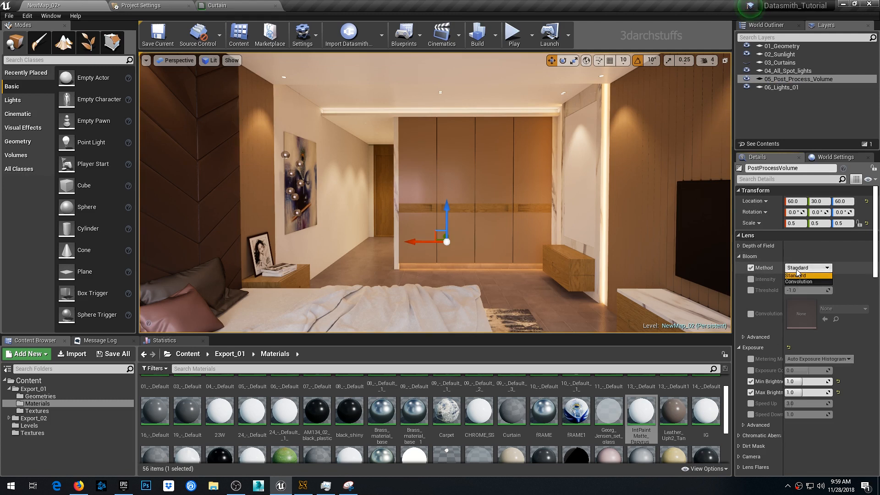
{"action": "left_click", "coordinate": [798, 281]}
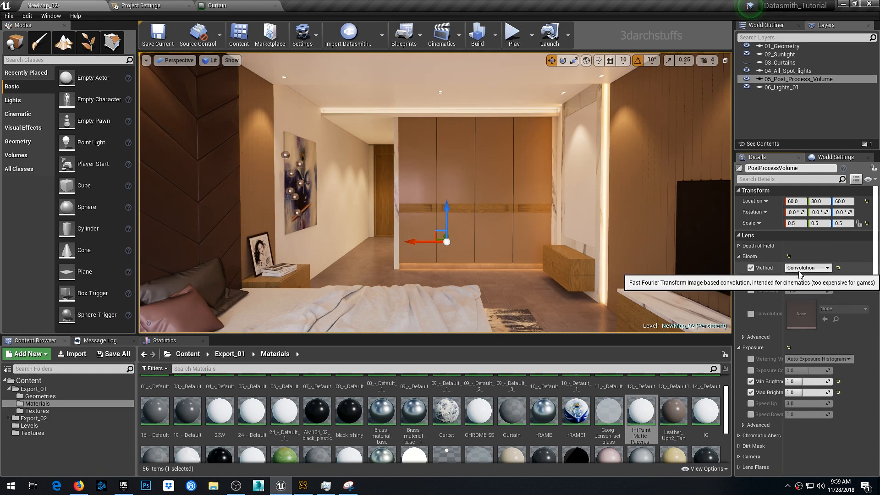
Switch Bloom to Standard to set its Intensity to 1, and change the method back to Convolution
{"action": "left_click", "coordinate": [800, 268]}
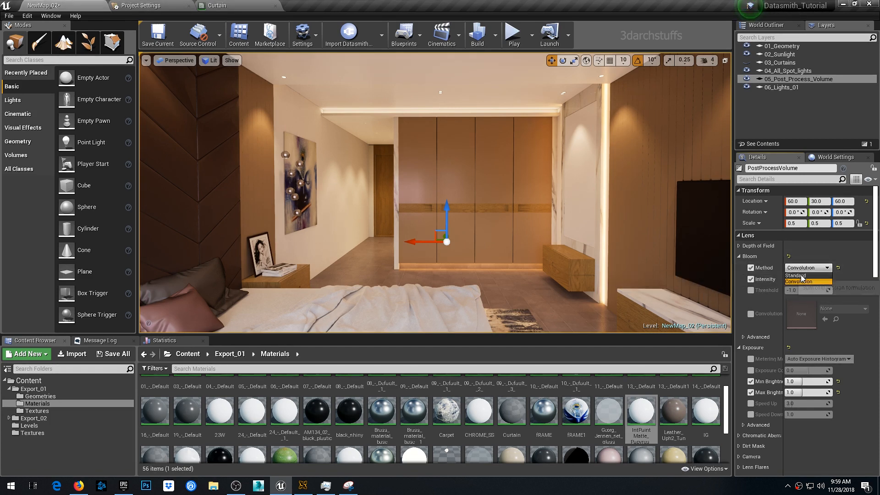
{"action": "left_click", "coordinate": [800, 275]}
{"action": "left_click", "coordinate": [806, 280]}
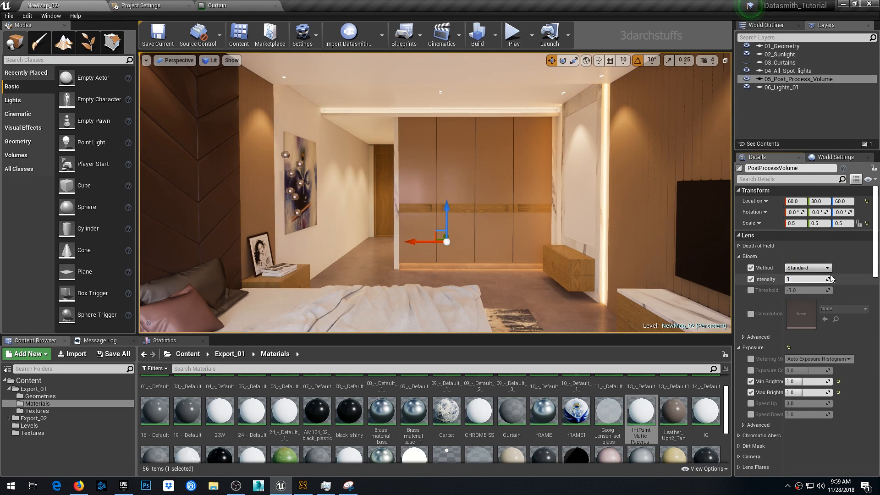
{"action": "left_click", "coordinate": [807, 268]}
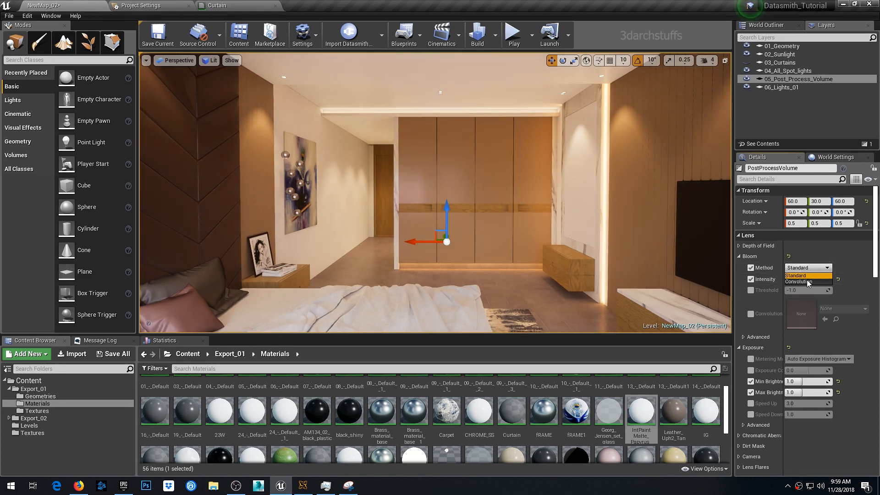
{"action": "left_click", "coordinate": [805, 281]}
Open the Bulb_01 material from a pendant lamp bulb in front of the painting and select its Multiply node
{"action": "scroll", "coordinate": [394, 204], "scroll_direction": "up", "scroll_amount": 3}
{"action": "mouse_move", "coordinate": [397, 197]}
{"action": "right_mouse_down"}
{"action": "mouse_move", "coordinate": [354, 182]}
{"action": "mouse_move", "coordinate": [401, 195]}
{"action": "mouse_move", "coordinate": [350, 156]}
{"action": "right_mouse_up"}
{"action": "scroll", "coordinate": [400, 189], "scroll_direction": "up", "scroll_amount": 3}
{"action": "scroll", "coordinate": [400, 177], "scroll_direction": "up", "scroll_amount": 5}
{"action": "scroll", "coordinate": [399, 177], "scroll_direction": "down", "scroll_amount": 4}
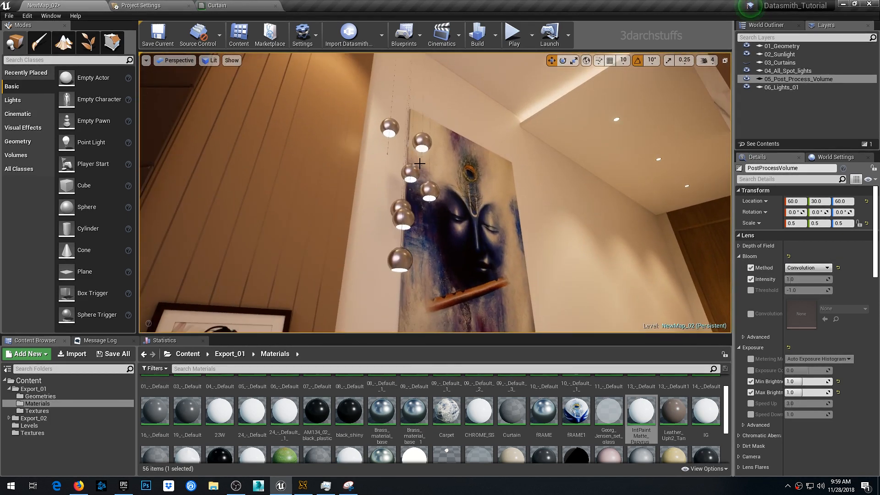
{"action": "left_click", "coordinate": [423, 149]}
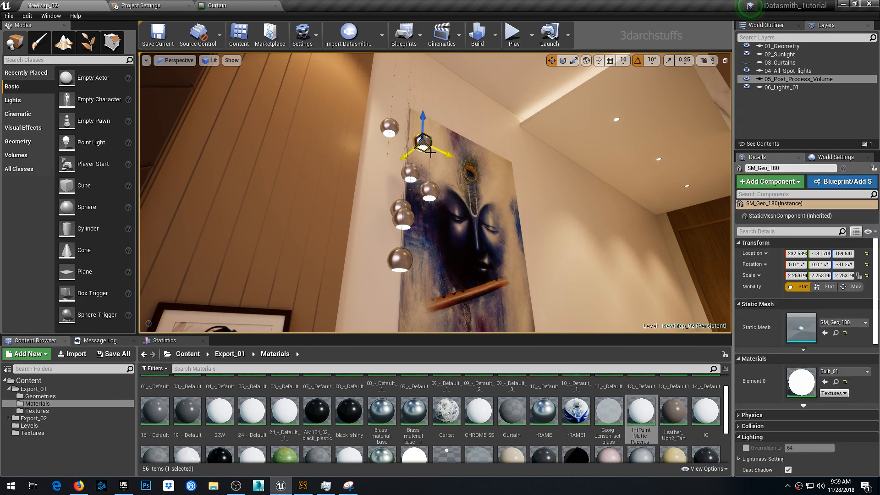
{"action": "double_click", "coordinate": [805, 378]}
{"action": "left_click", "coordinate": [315, 222]}
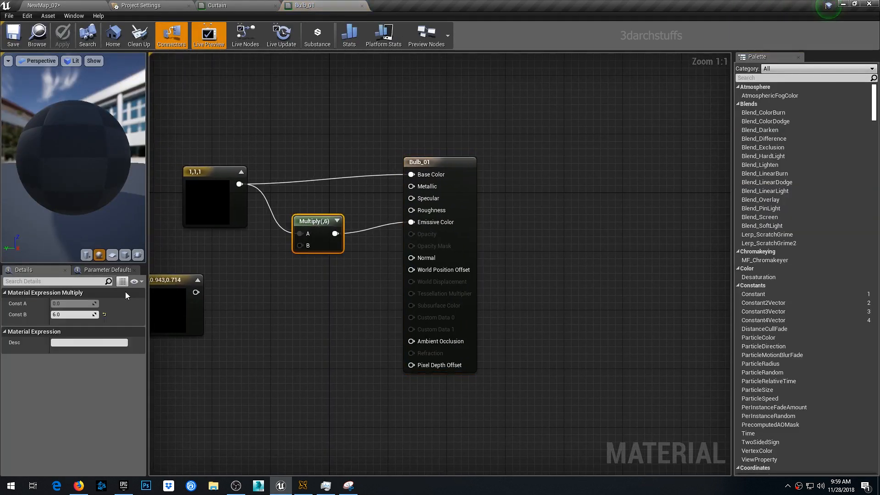
Set the Multiply node's Const B to 25, apply the material and check the pendant glow in the level
{"action": "left_click", "coordinate": [75, 315]}
{"action": "type", "text": "25"}
{"action": "key", "text": "Return"}
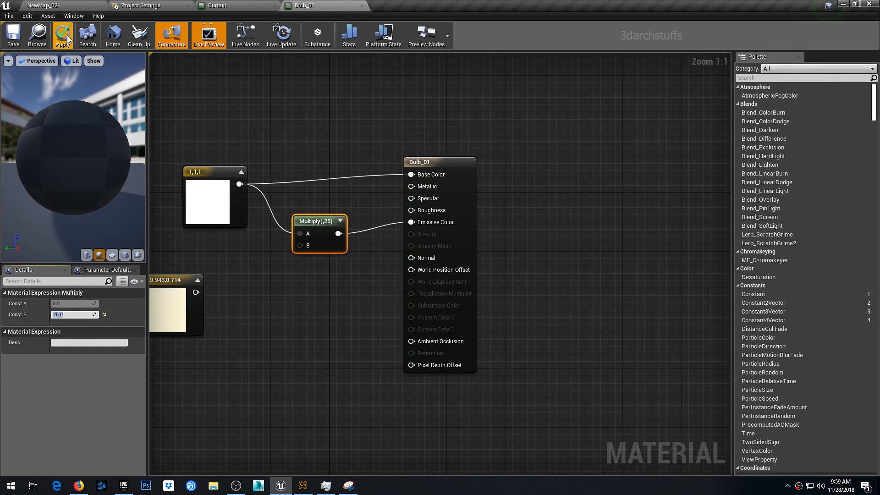
{"action": "left_click", "coordinate": [82, 8]}
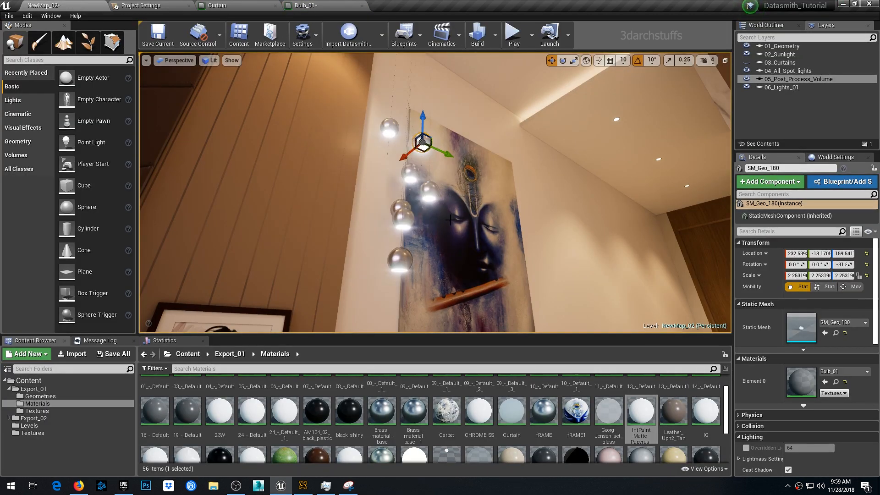
{"action": "left_click_drag", "start_coordinate": [450, 220], "coordinate": [480, 212], "text": "alt"}
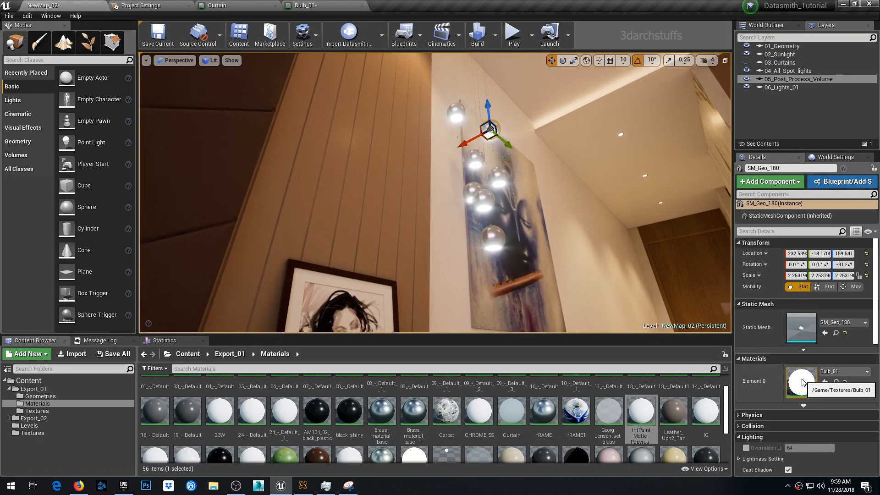
Reopen Bulb_01, lower the Multiply node's Const B to 12, apply it and return to the level
{"action": "double_click", "coordinate": [801, 381]}
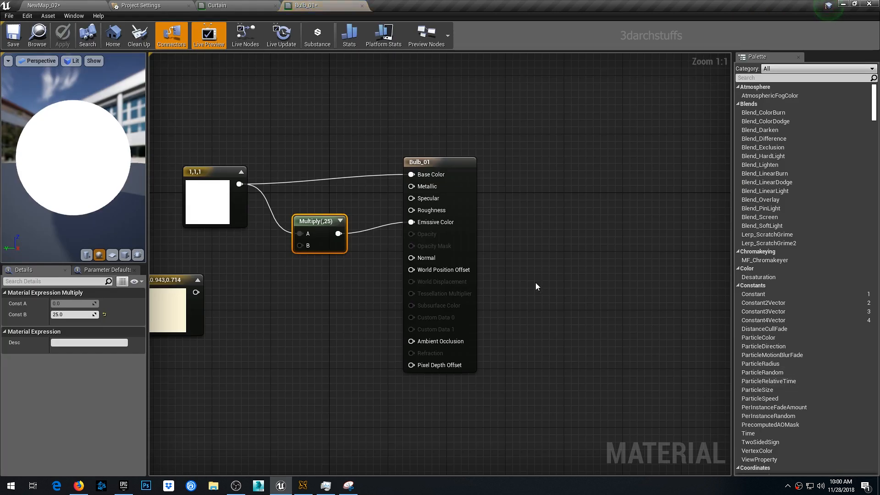
{"action": "left_click", "coordinate": [74, 314]}
{"action": "key", "text": "Return"}
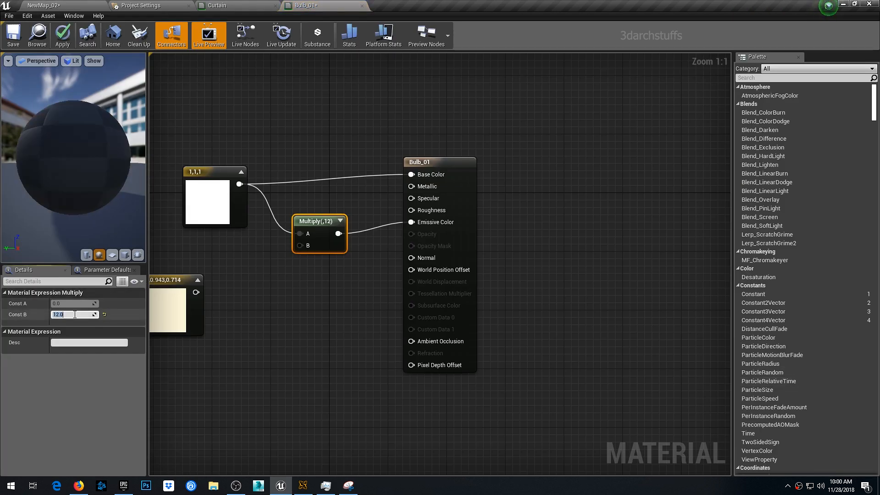
{"action": "left_click", "coordinate": [62, 37]}
{"action": "left_click", "coordinate": [82, 8]}
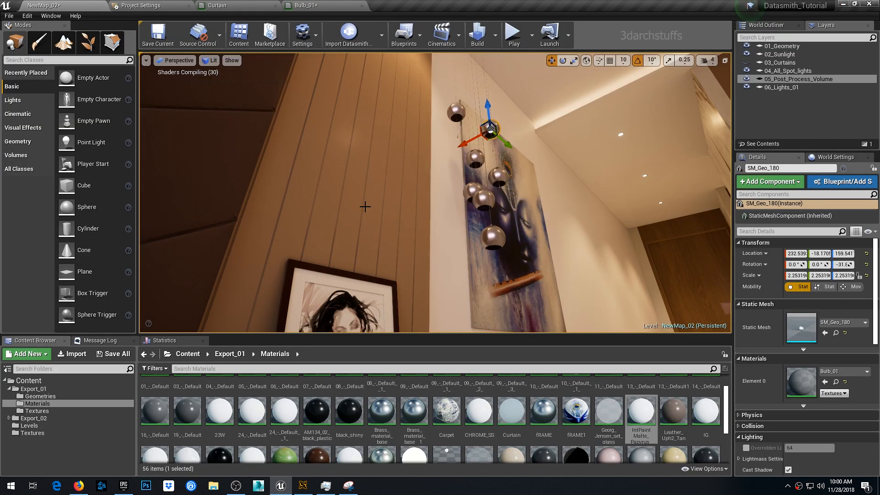
Set Bulb_01's Multiply Const B to 8, apply it and check the pendant lamps in the level before reopening the material
{"action": "left_click", "coordinate": [321, 5]}
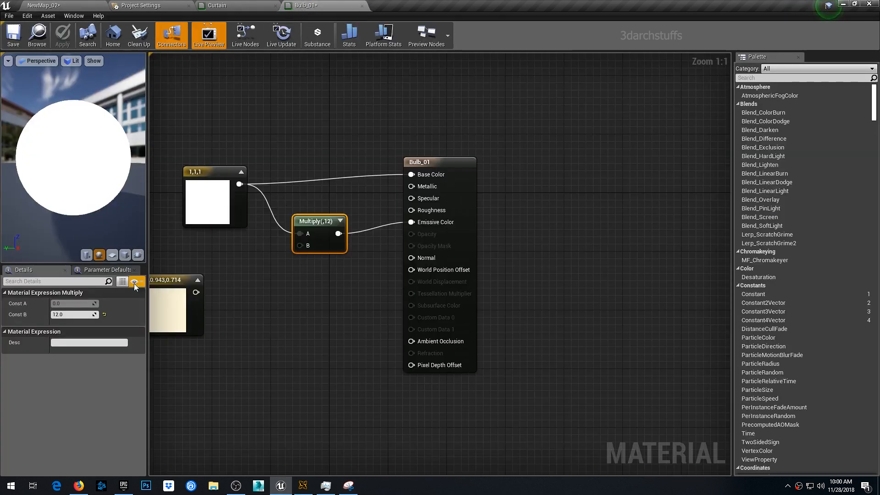
{"action": "left_click", "coordinate": [65, 314]}
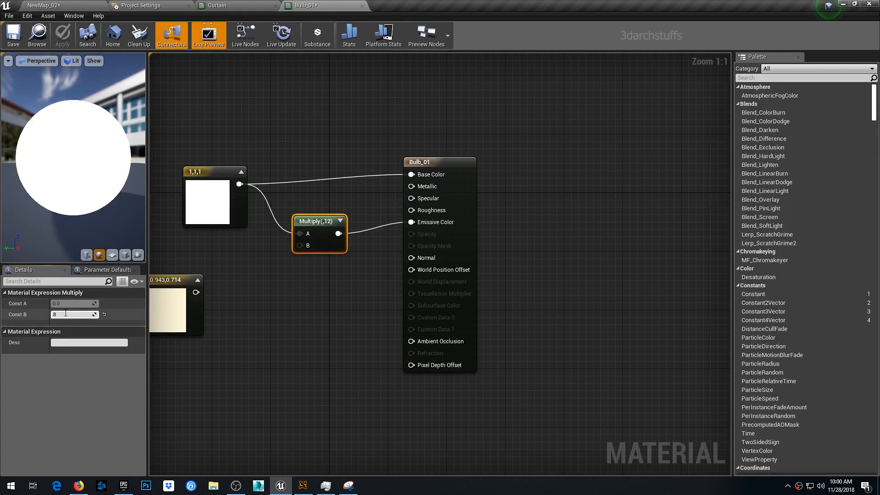
{"action": "type", "text": "8"}
{"action": "key", "text": "Return"}
{"action": "left_click", "coordinate": [62, 37]}
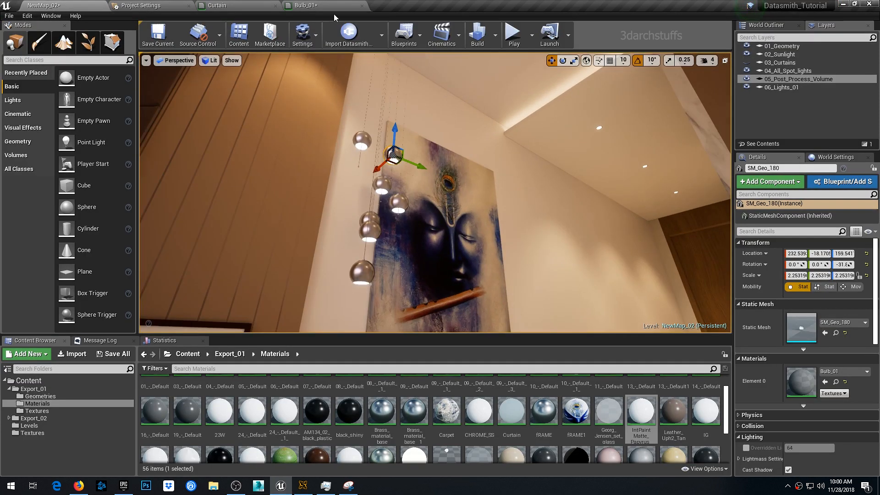
{"action": "left_click", "coordinate": [330, 6]}
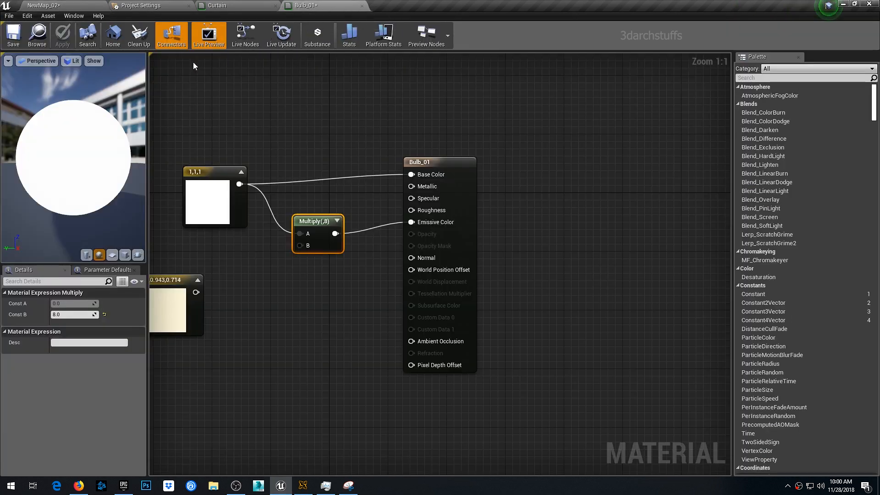
Set Bulb_01's Multiply Const B to 10, apply the material and check the pendant lamps beside the painting in the level
{"action": "left_click", "coordinate": [75, 314]}
{"action": "type", "text": "1"}
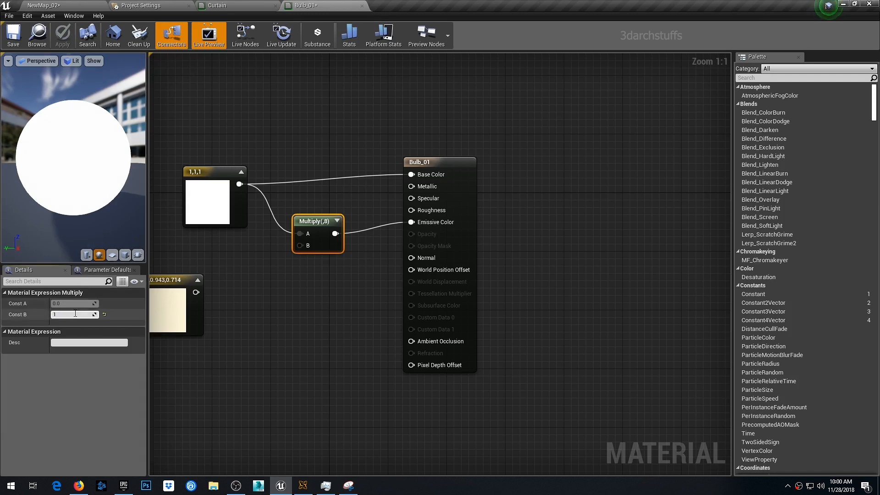
{"action": "type", "text": "0"}
{"action": "key", "text": "Return"}
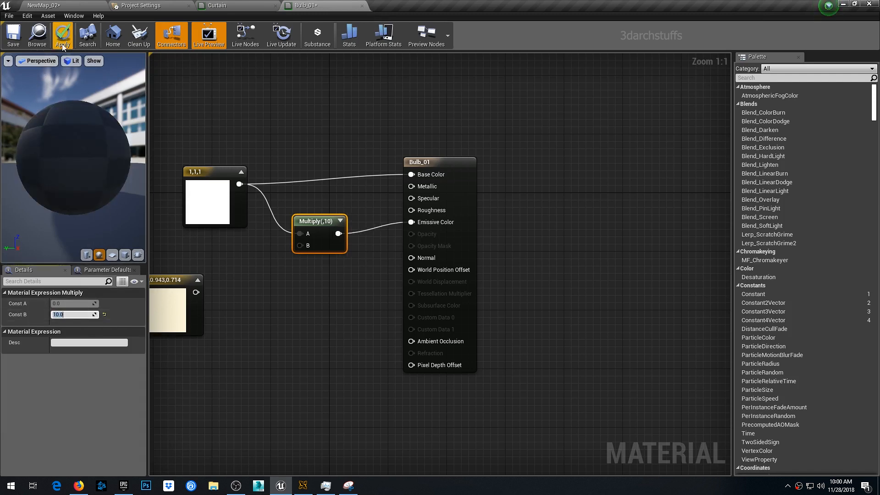
{"action": "left_click", "coordinate": [88, 6]}
{"action": "scroll", "coordinate": [506, 186], "scroll_direction": "up", "scroll_amount": 5}
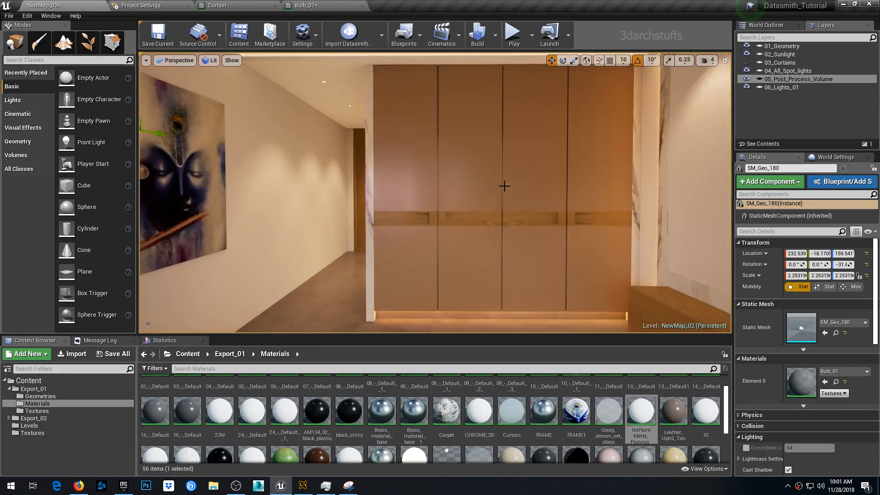
{"action": "mouse_move", "coordinate": [503, 180]}
{"action": "right_mouse_down"}
{"action": "mouse_move", "coordinate": [398, 179]}
{"action": "mouse_move", "coordinate": [496, 193]}
{"action": "mouse_move", "coordinate": [450, 129]}
{"action": "right_mouse_up"}
{"action": "scroll", "coordinate": [503, 180], "scroll_direction": "up", "scroll_amount": 4}
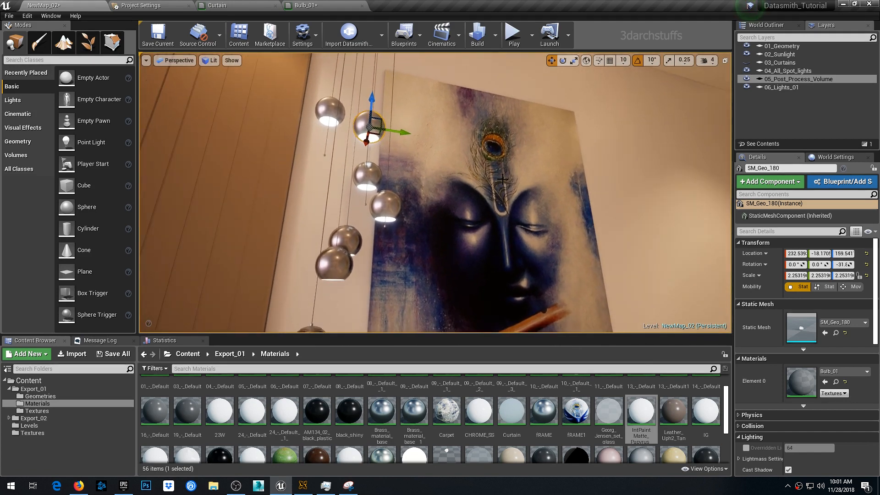
Set Bulb_01's Multiply Const B to 12, apply the material and return to the level
{"action": "left_click", "coordinate": [305, 5]}
{"action": "left_click", "coordinate": [85, 311]}
{"action": "type", "text": "12"}
{"action": "key", "text": "Return"}
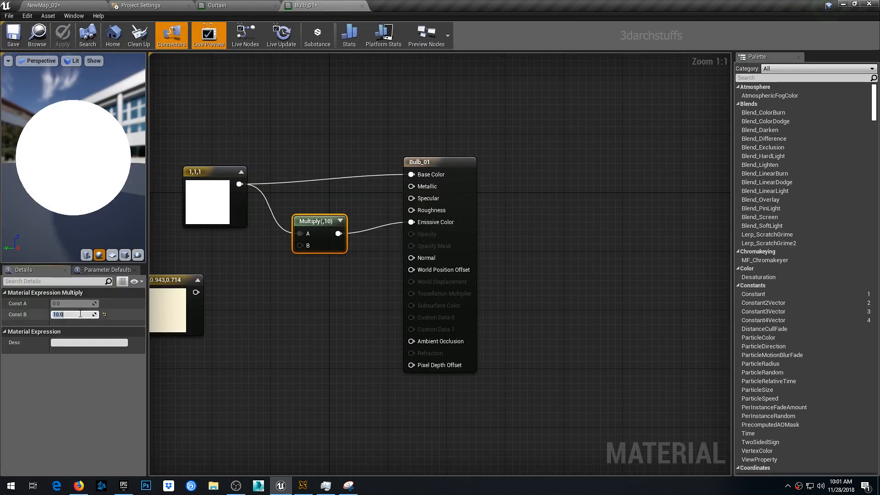
{"action": "left_click", "coordinate": [63, 38]}
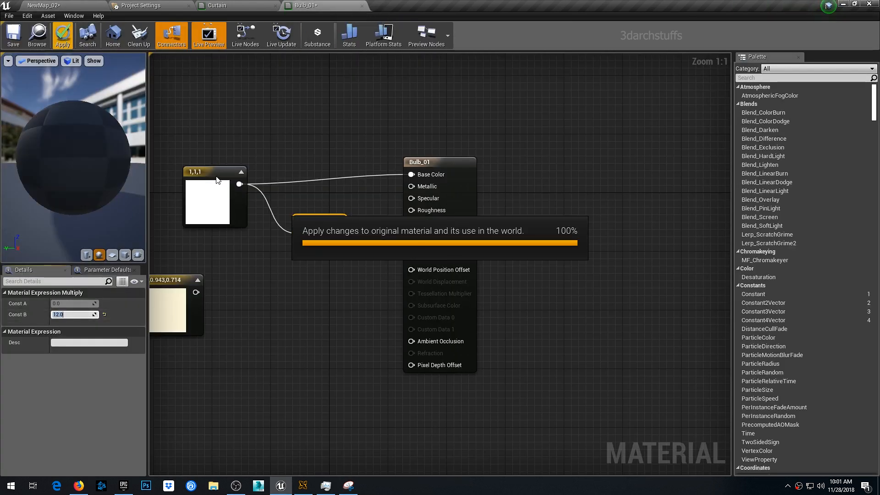
{"action": "left_click", "coordinate": [45, 5]}
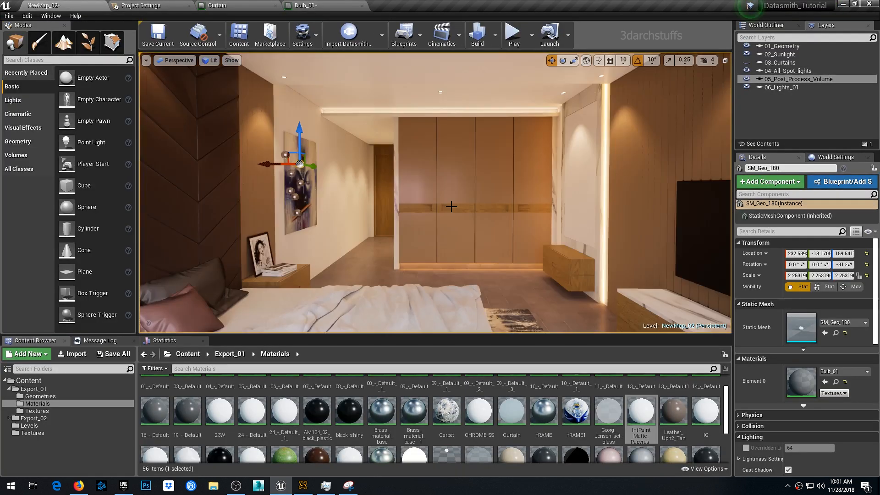
Open the Spotlight material from a ceiling spotlight above the wardrobe and select its Multiply node
{"action": "key", "text": "w"}
{"action": "right_click_drag", "start_coordinate": [452, 207], "coordinate": [424, 152]}
{"action": "left_click", "coordinate": [464, 171]}
{"action": "double_click", "coordinate": [800, 385]}
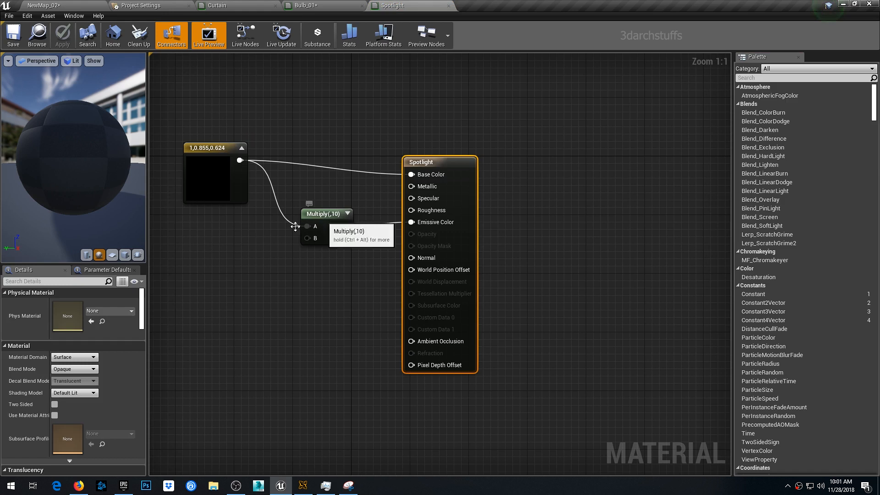
{"action": "left_click", "coordinate": [295, 226]}
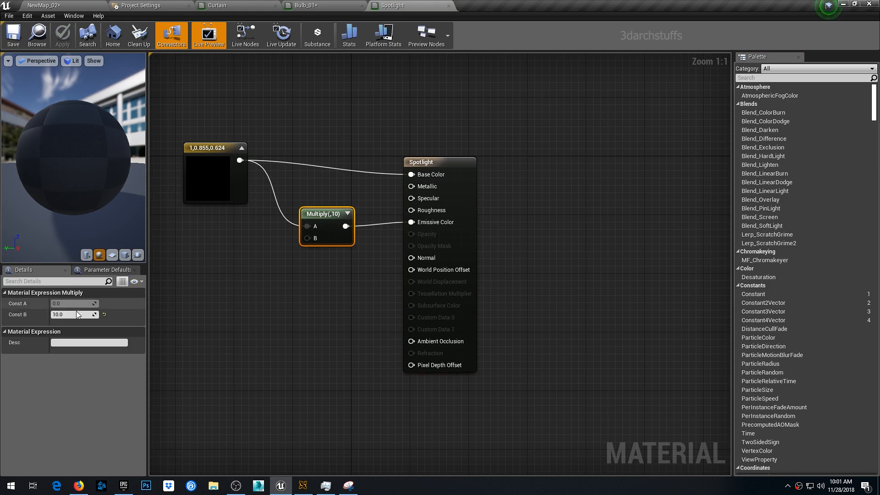
Set the Spotlight material's Multiply Const B to 20, apply it and inspect the ceiling spotlights around the room
{"action": "left_click", "coordinate": [76, 314]}
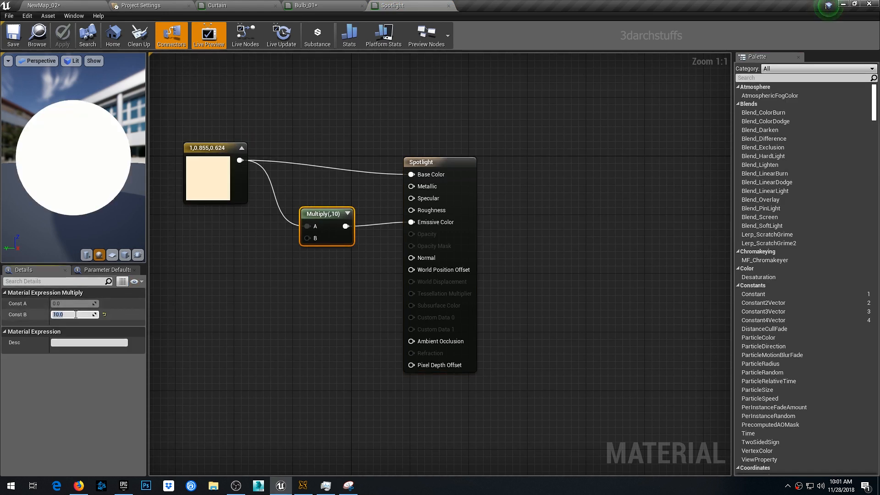
{"action": "type", "text": "20"}
{"action": "key", "text": "Return"}
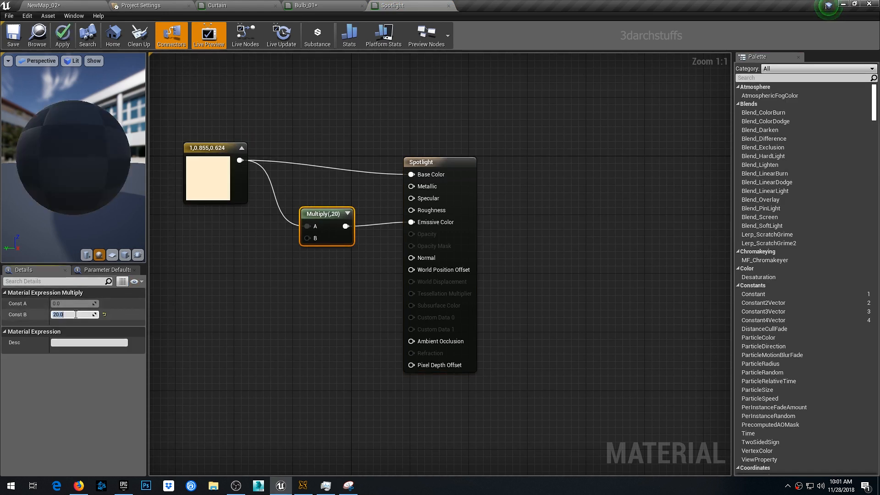
{"action": "left_click", "coordinate": [81, 9]}
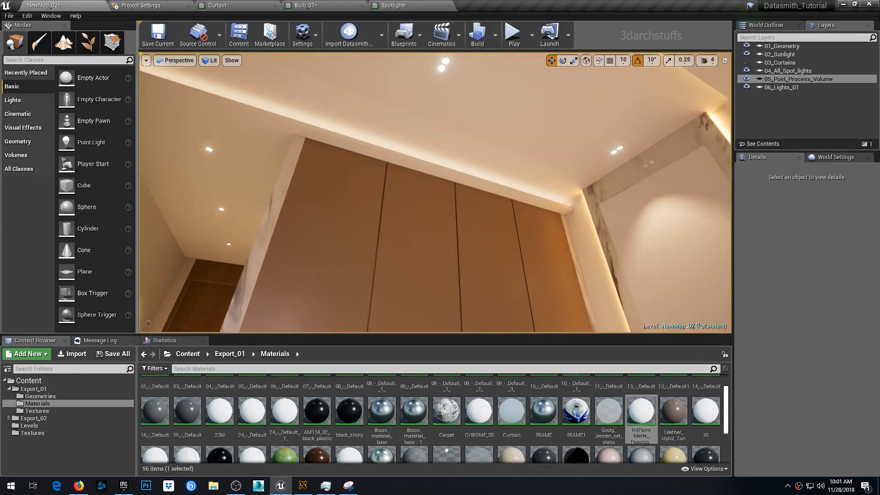
{"action": "right_click_drag", "start_coordinate": [435, 193], "coordinate": [582, 160]}
{"action": "key", "text": "1"}
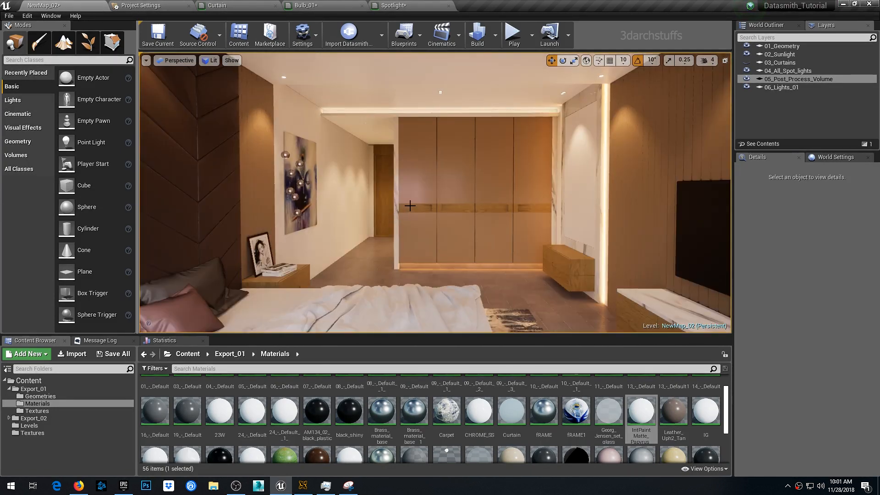
{"action": "right_click_drag", "start_coordinate": [415, 203], "coordinate": [504, 136]}
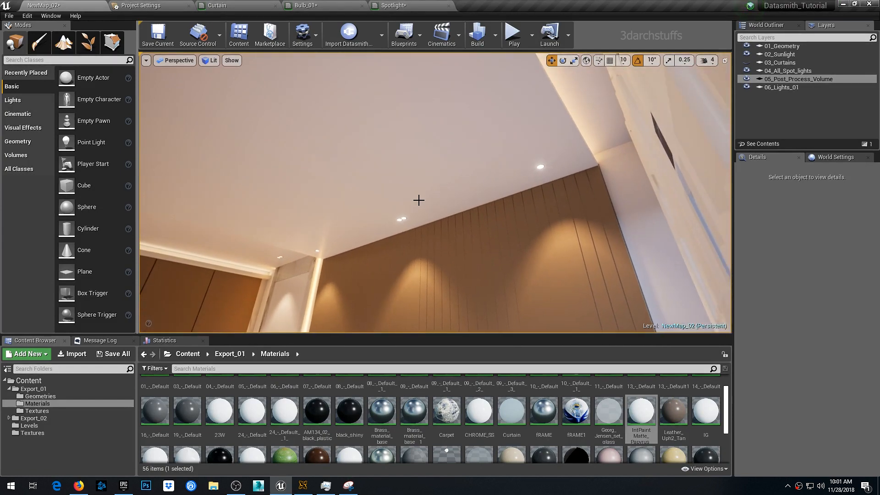
{"action": "scroll", "coordinate": [419, 200], "scroll_direction": "up", "scroll_amount": 3}
{"action": "right_click_drag", "start_coordinate": [419, 200], "coordinate": [440, 192]}
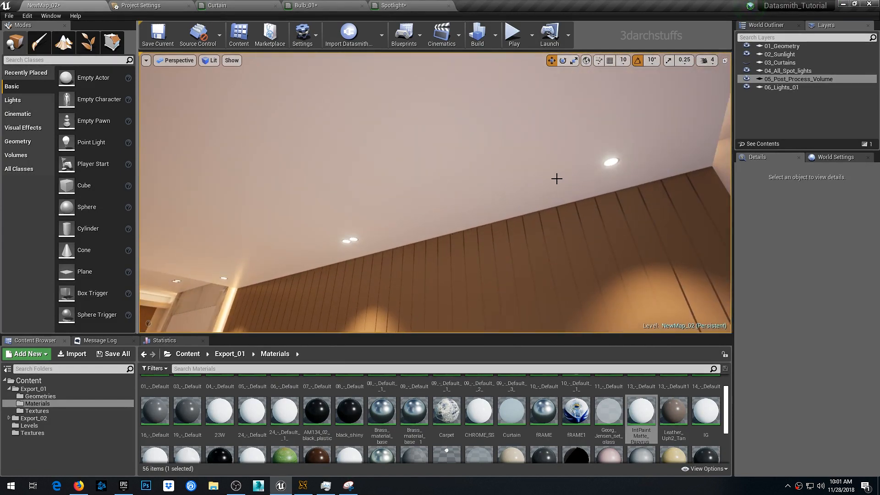
{"action": "right_click_drag", "start_coordinate": [556, 179], "coordinate": [544, 184]}
Set the Spotlight material's Multiply Const B to 35, apply it and check the ceiling spotlights in the level
{"action": "left_click", "coordinate": [408, 6]}
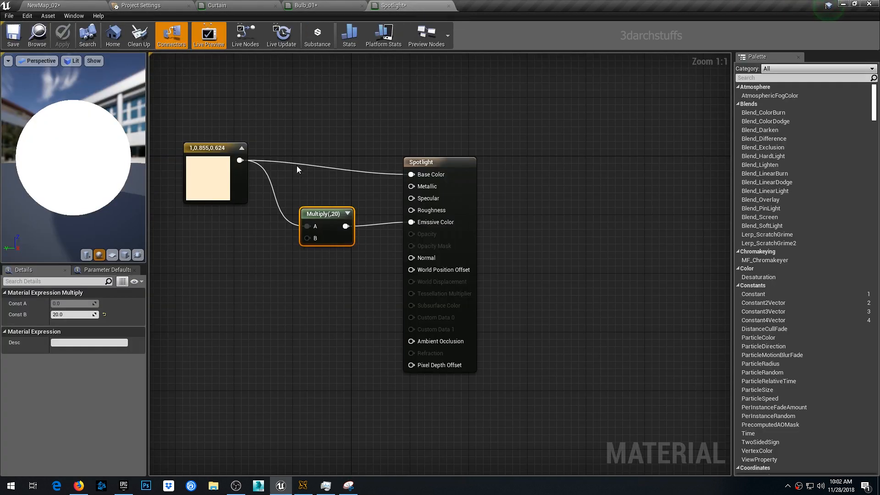
{"action": "left_click", "coordinate": [73, 313]}
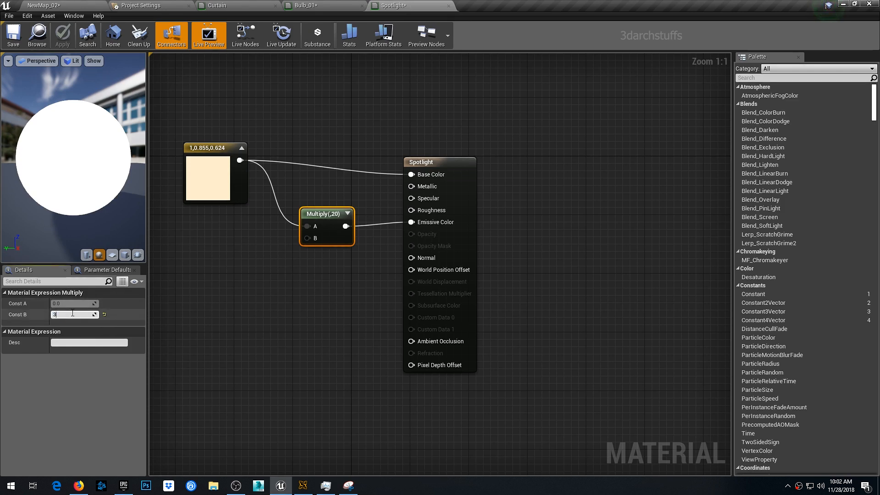
{"action": "type", "text": "35"}
{"action": "key", "text": "Return"}
{"action": "left_click", "coordinate": [63, 35]}
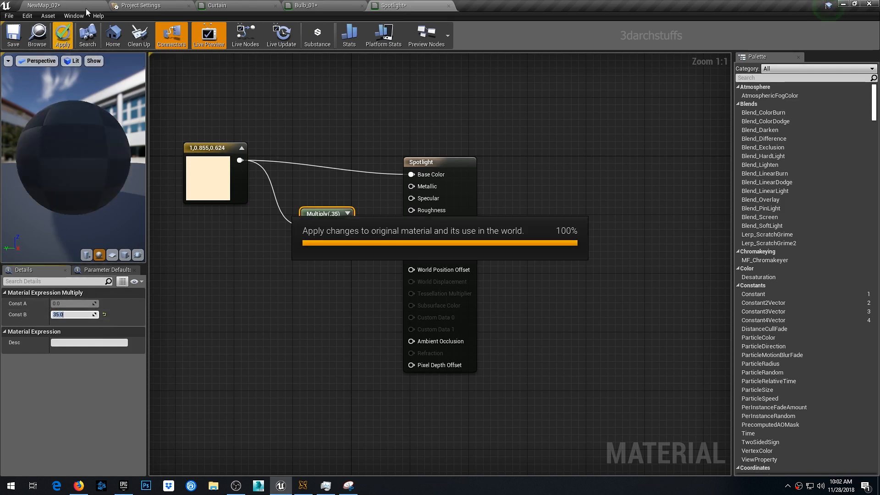
{"action": "left_click", "coordinate": [86, 9]}
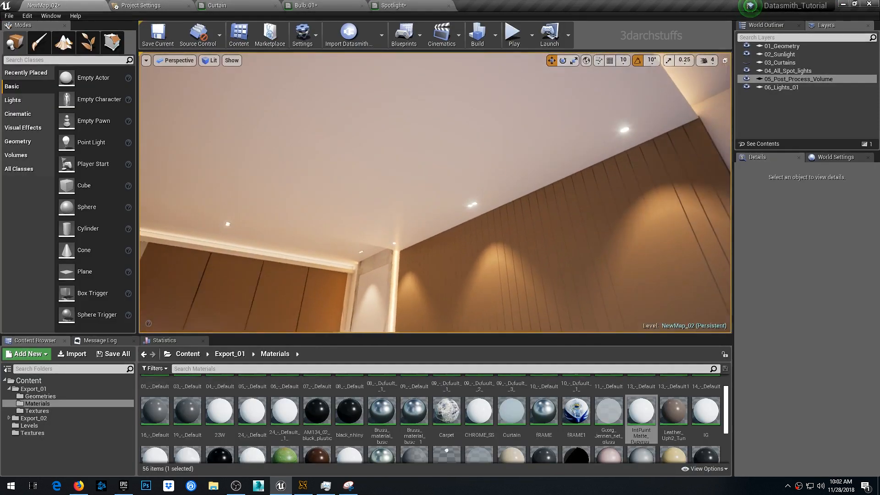
{"action": "right_click_drag", "start_coordinate": [357, 162], "coordinate": [484, 163]}
Open the Leather_Uph2_Tan material from the headboard panel and move its 0.25 constant below the Power node
{"action": "left_click", "coordinate": [575, 144]}
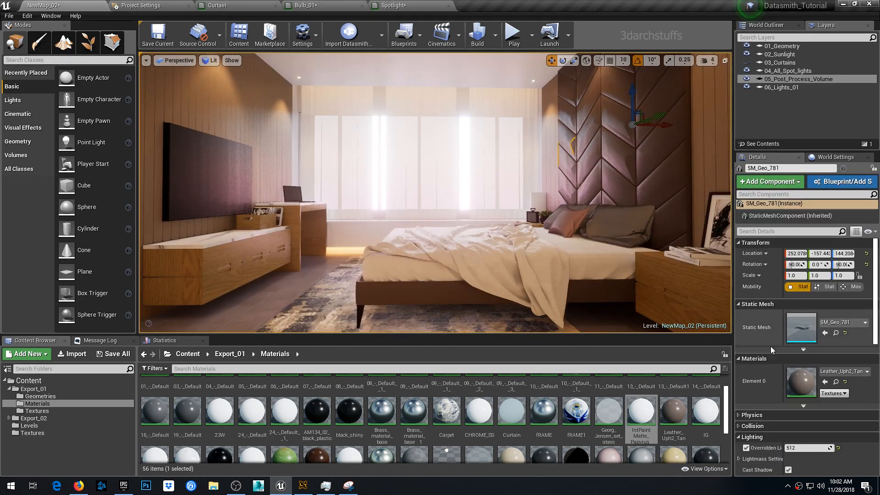
{"action": "double_click", "coordinate": [801, 377]}
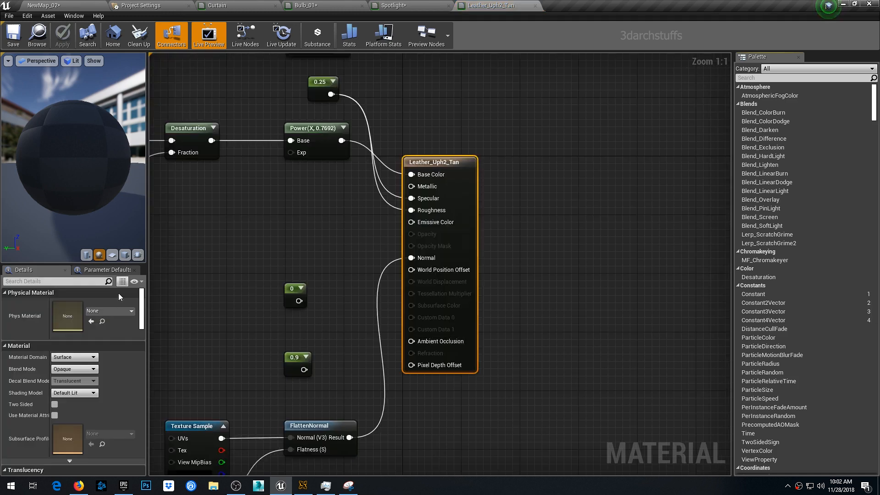
{"action": "right_click_drag", "start_coordinate": [317, 219], "coordinate": [336, 234]}
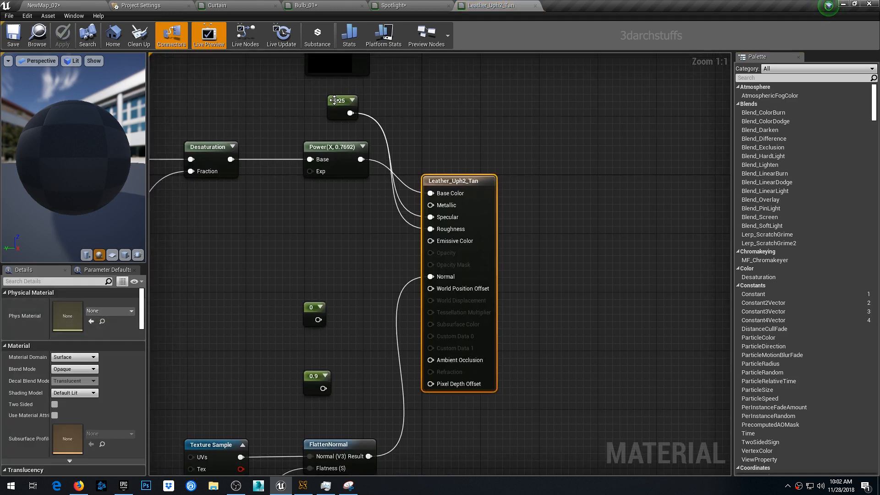
{"action": "left_click_drag", "start_coordinate": [334, 101], "coordinate": [314, 218]}
Set the leather's shared Specular and Roughness constant to 0.4, apply the material and save the level
{"action": "left_click", "coordinate": [81, 303]}
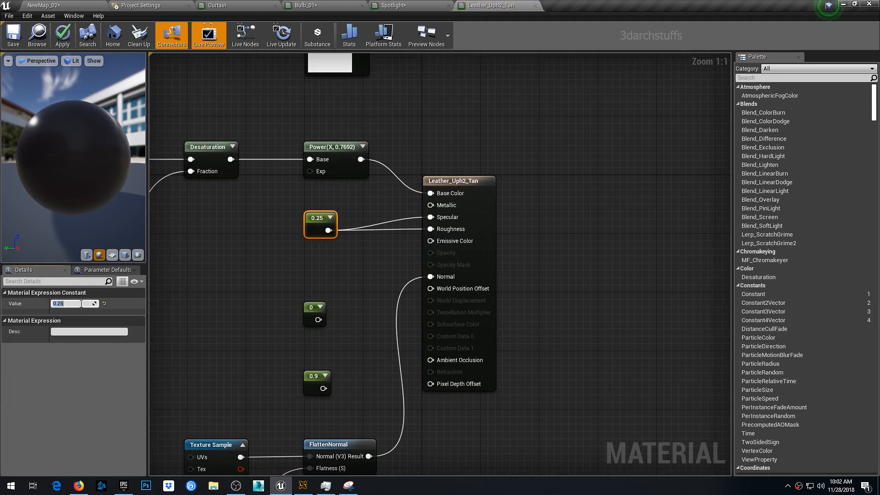
{"action": "type", "text": ".4"}
{"action": "key", "text": "Return"}
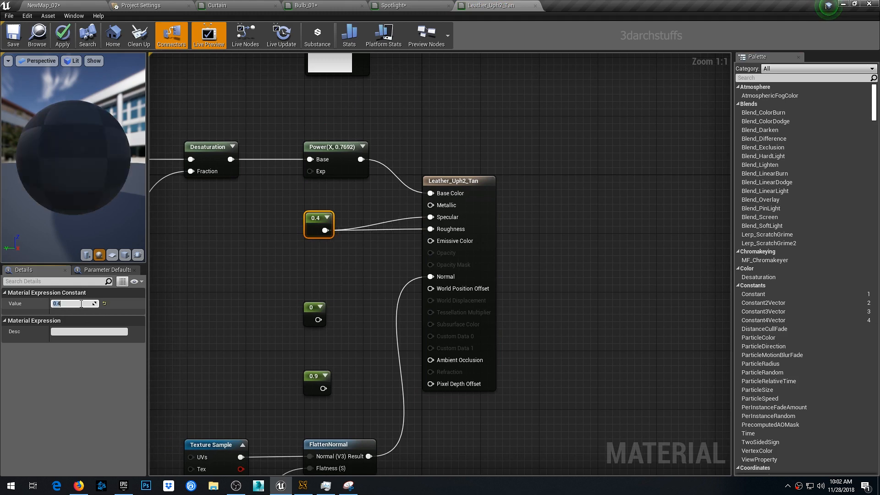
{"action": "left_click", "coordinate": [88, 6]}
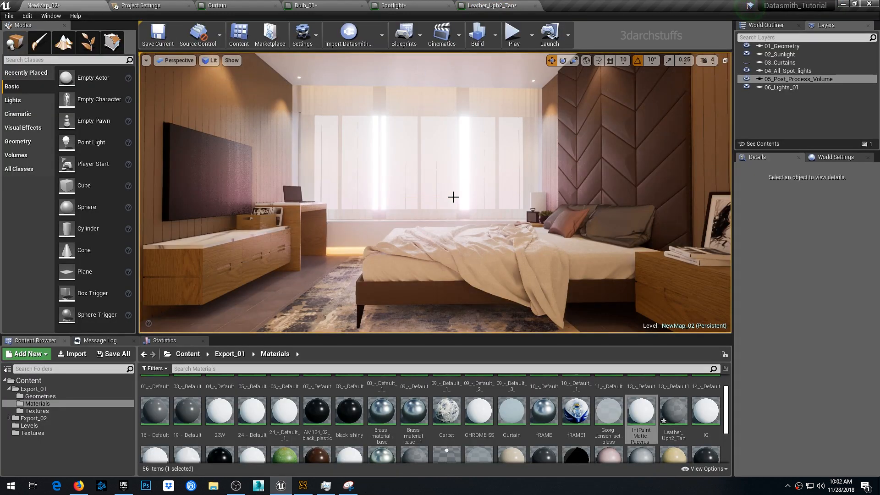
{"action": "key", "text": "ctrl+s"}
Open the AM134_02_black_plastic material from the bed leg and move its 0.25 constant below the base colour node
{"action": "left_click", "coordinate": [360, 315]}
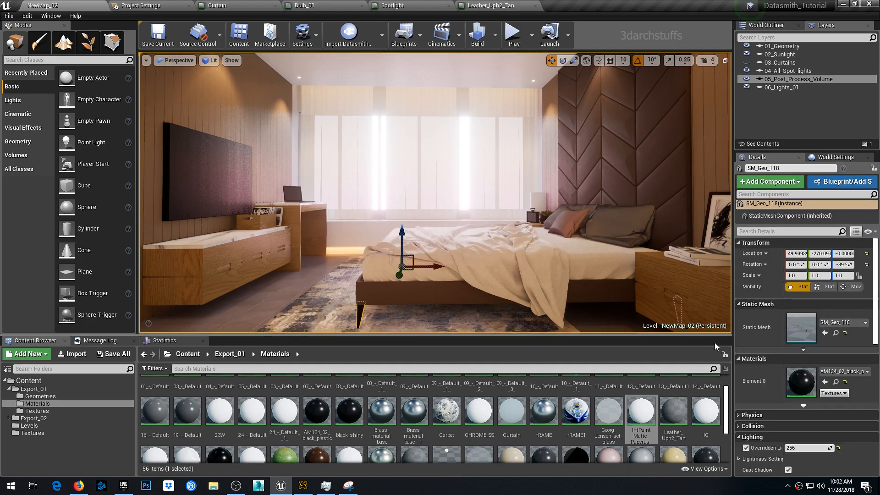
{"action": "double_click", "coordinate": [799, 381]}
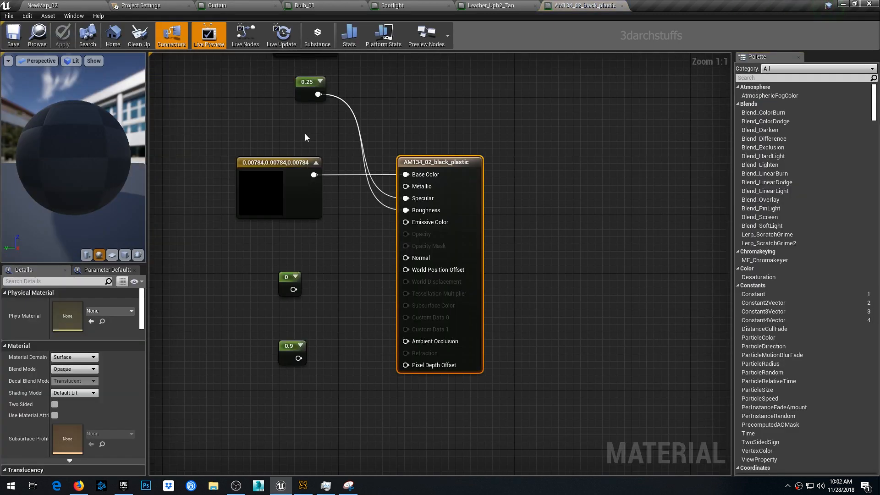
{"action": "left_click_drag", "start_coordinate": [306, 82], "coordinate": [269, 243]}
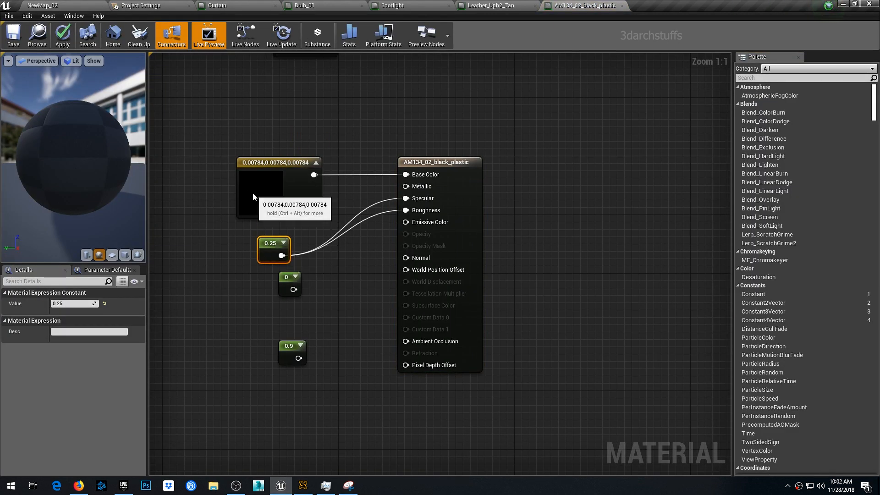
Lighten the black plastic's base colour to a neutral grey with a value of 0.234375
{"action": "double_click", "coordinate": [261, 202]}
{"action": "left_click", "coordinate": [390, 294]}
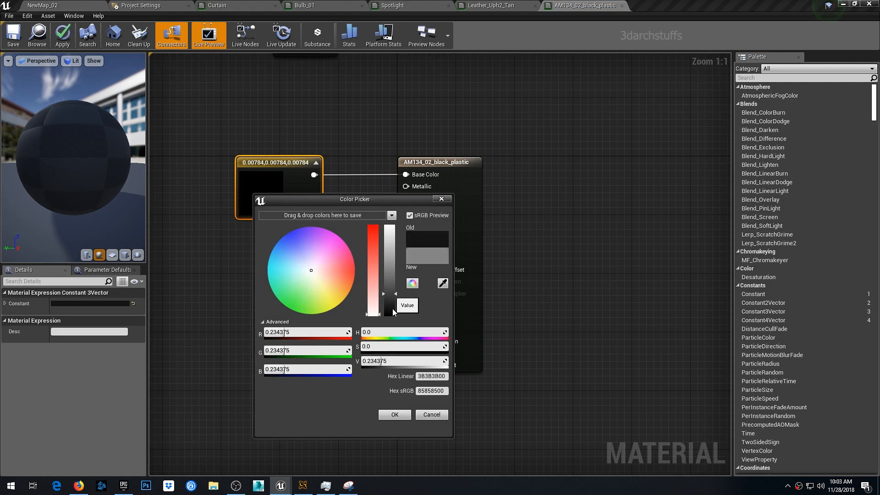
{"action": "left_click", "coordinate": [397, 416]}
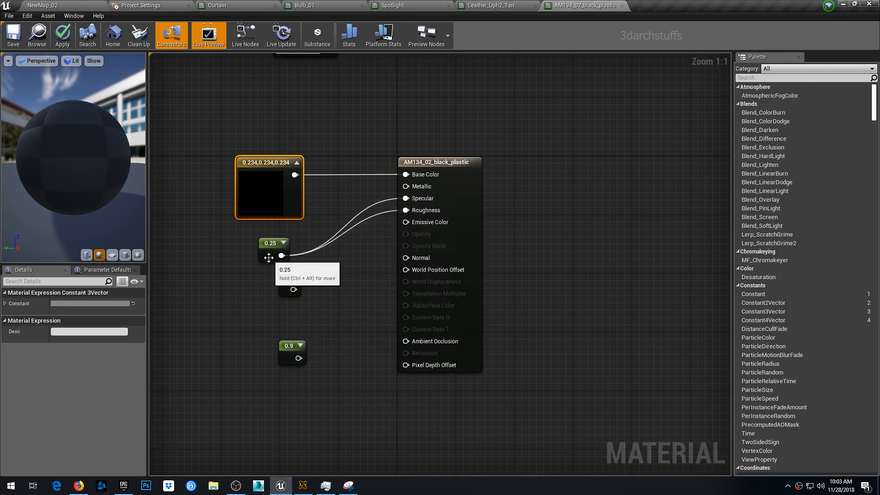
Connect the 0 constant to Metallic, move it beside the base colour node, set it to 0.25 and apply the material
{"action": "left_click_drag", "start_coordinate": [293, 290], "coordinate": [404, 187]}
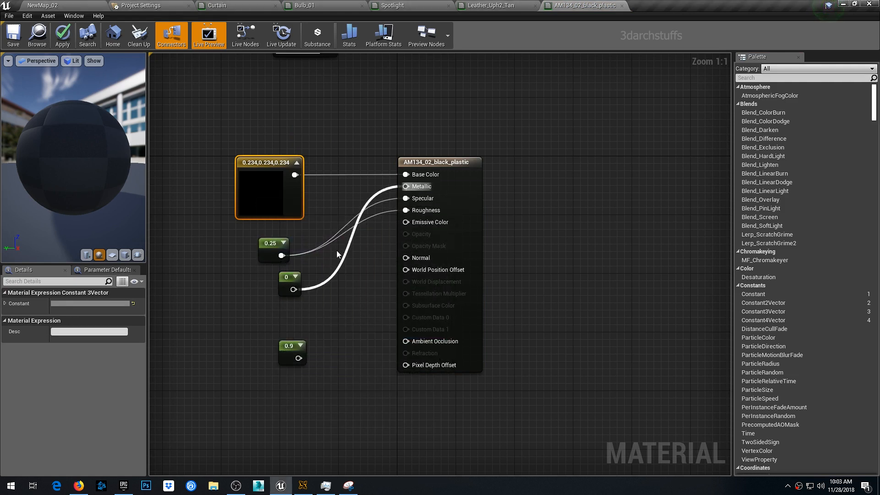
{"action": "left_click_drag", "start_coordinate": [289, 274], "coordinate": [327, 196]}
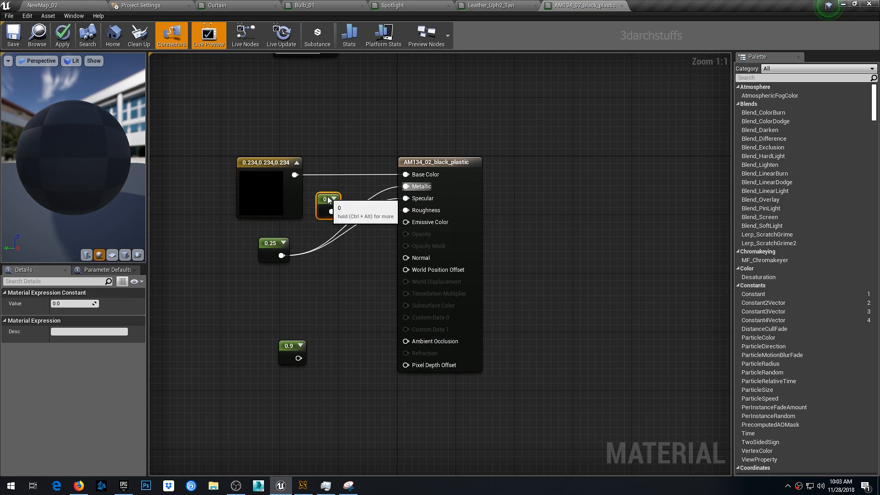
{"action": "left_click", "coordinate": [70, 304]}
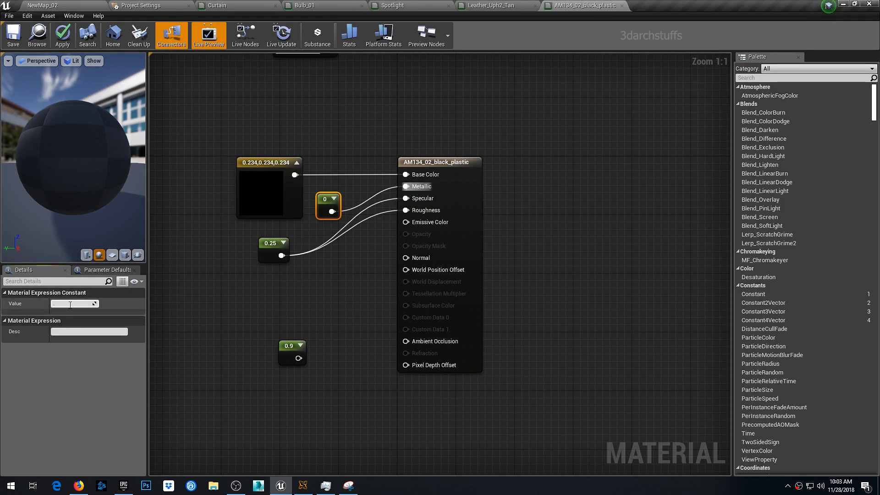
{"action": "type", "text": ".25"}
{"action": "key", "text": "Return"}
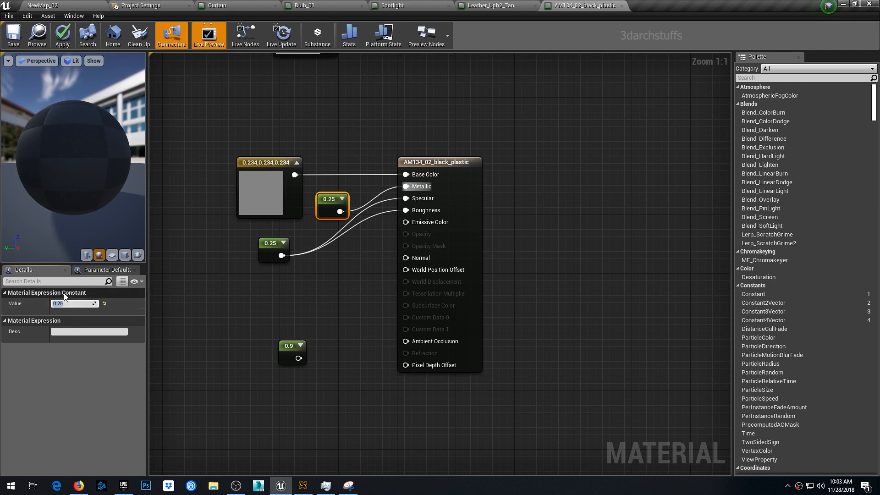
{"action": "left_click", "coordinate": [62, 36]}
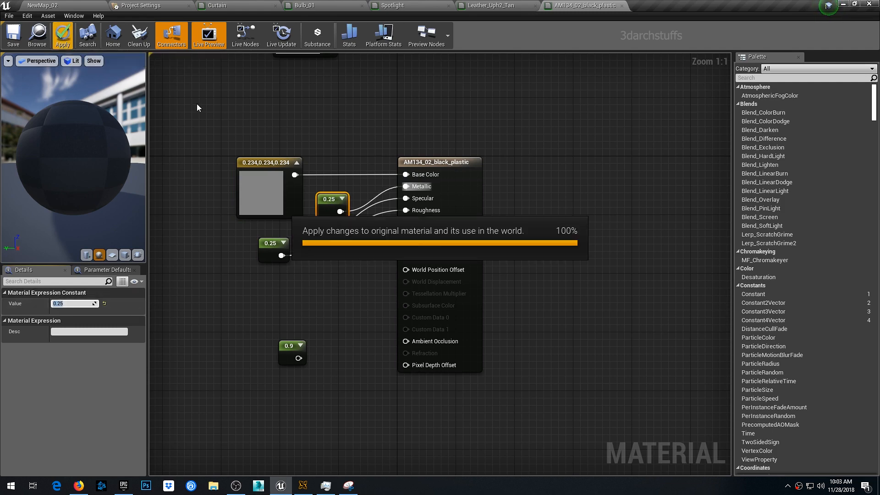
Return to the NewMap_02 level, review the bedroom from the bed leg and window to the wardrobe, and save all changes
{"action": "left_click", "coordinate": [86, 6]}
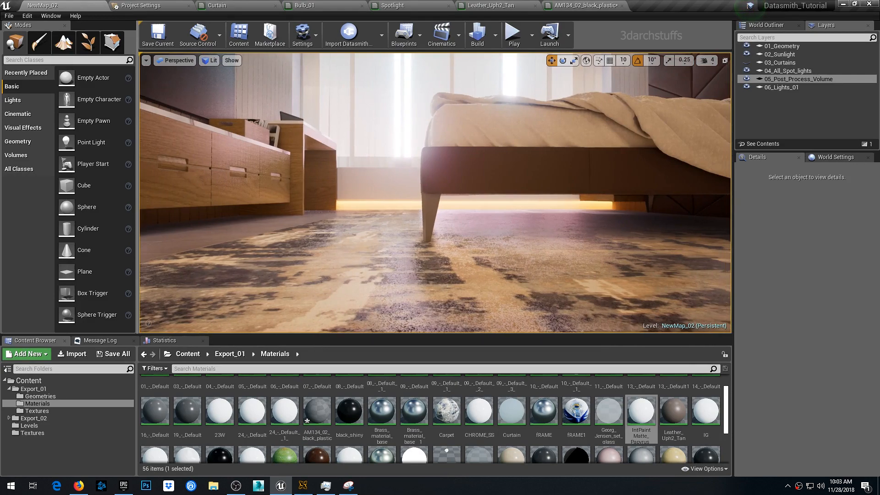
{"action": "right_click_drag", "start_coordinate": [430, 225], "coordinate": [563, 220]}
{"action": "scroll", "coordinate": [438, 218], "scroll_direction": "up", "scroll_amount": 4}
{"action": "middle_click_drag", "start_coordinate": [443, 218], "coordinate": [405, 259]}
{"action": "mouse_move", "coordinate": [466, 210]}
{"action": "right_mouse_down"}
{"action": "mouse_move", "coordinate": [513, 192]}
{"action": "mouse_move", "coordinate": [528, 204]}
{"action": "mouse_move", "coordinate": [575, 186]}
{"action": "mouse_move", "coordinate": [464, 211]}
{"action": "right_mouse_up"}
{"action": "key", "text": "1"}
{"action": "key", "text": "2"}
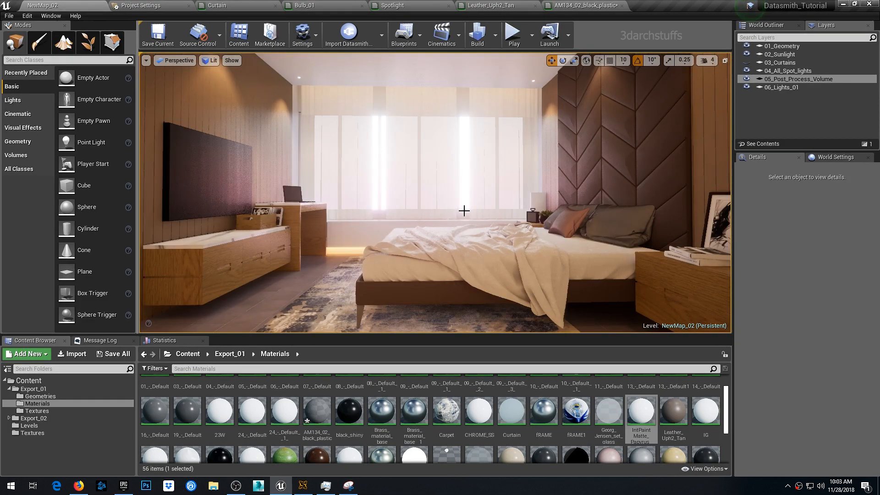
{"action": "scroll", "coordinate": [415, 210], "scroll_direction": "up", "scroll_amount": 5}
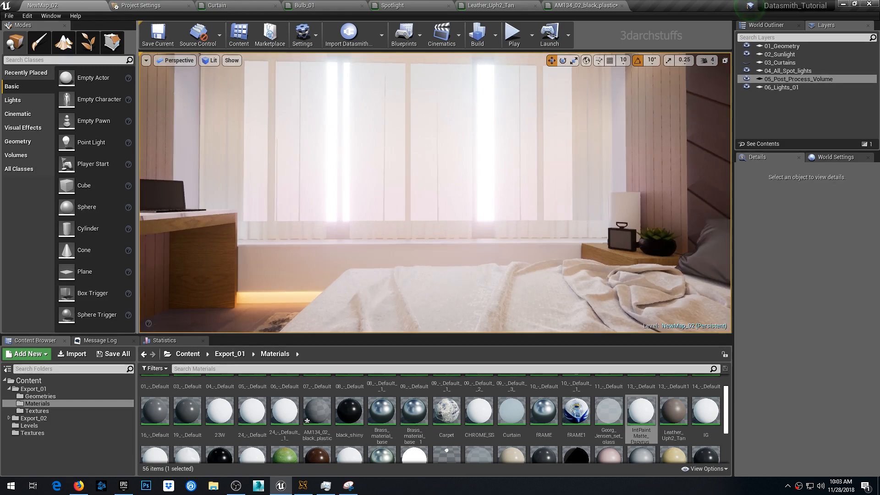
{"action": "right_click_drag", "start_coordinate": [522, 204], "coordinate": [412, 199]}
{"action": "scroll", "coordinate": [526, 203], "scroll_direction": "down", "scroll_amount": 5}
{"action": "right_click_drag", "start_coordinate": [527, 203], "coordinate": [160, 204]}
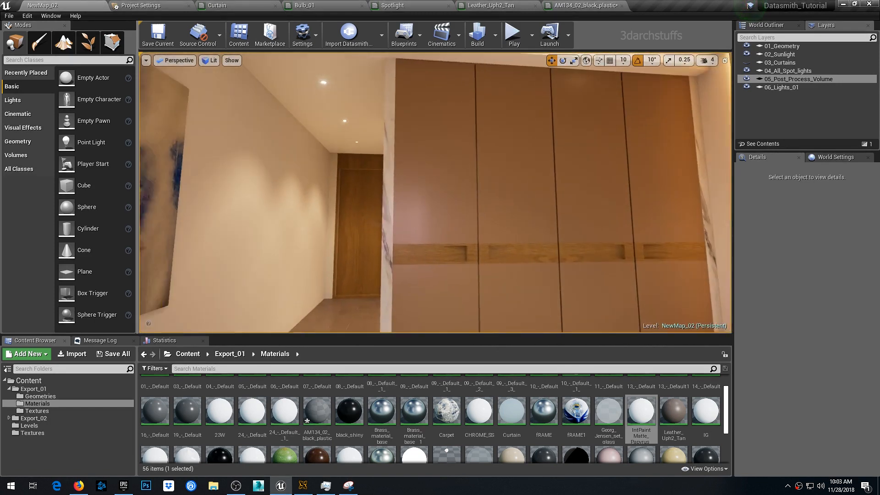
{"action": "scroll", "coordinate": [528, 198], "scroll_direction": "down", "scroll_amount": 5}
{"action": "key", "text": "ctrl+shift+s"}
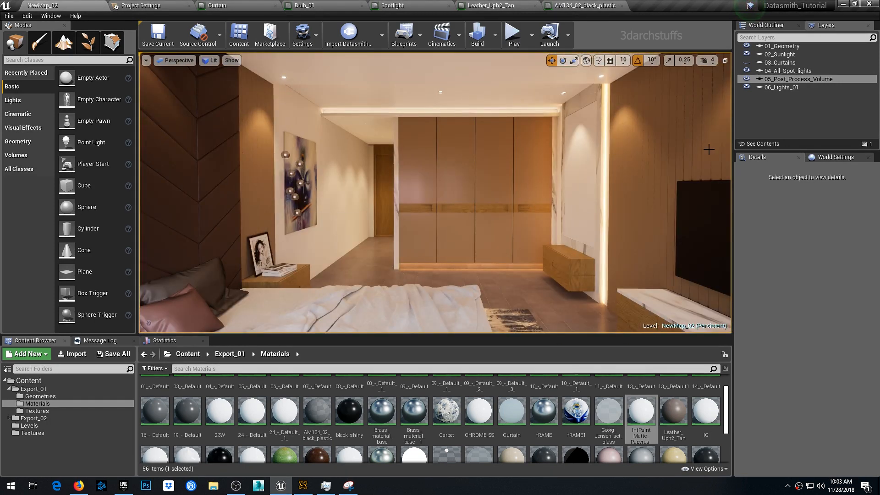
Select the post process volume through the 05_Post_Process_Volume layer and bring up its Exposure settings
{"action": "double_click", "coordinate": [795, 81]}
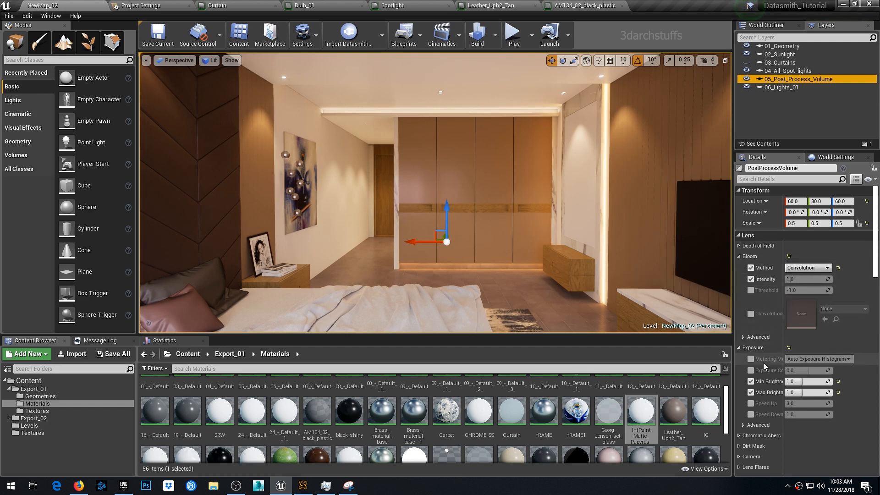
{"action": "left_click", "coordinate": [741, 337]}
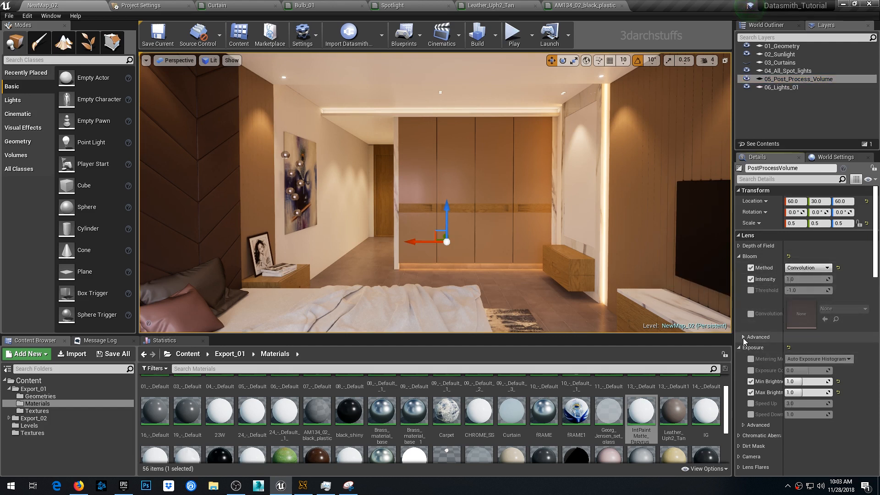
{"action": "left_click", "coordinate": [743, 337]}
{"action": "scroll", "coordinate": [746, 358], "scroll_direction": "down", "scroll_amount": 2}
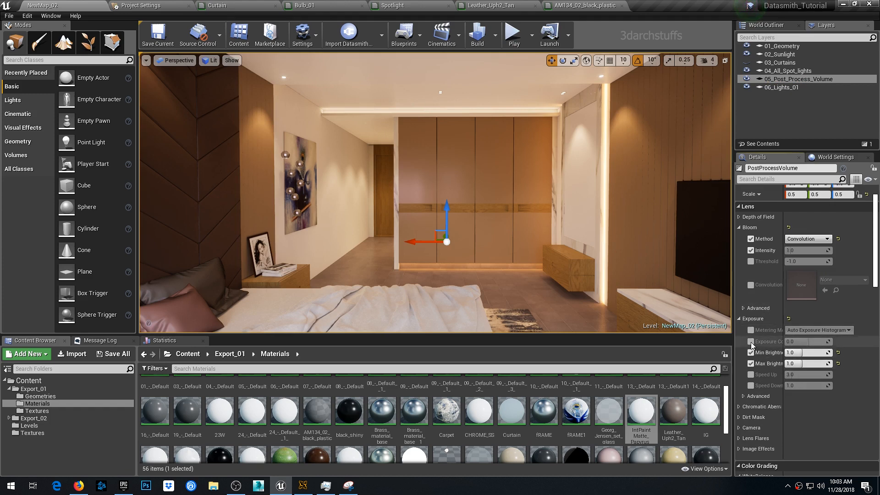
Try an Exposure Compensation of 0.5, compare the view with and without it, then reset and disable the override
{"action": "left_click", "coordinate": [751, 342]}
{"action": "left_click_drag", "start_coordinate": [785, 343], "coordinate": [802, 343]}
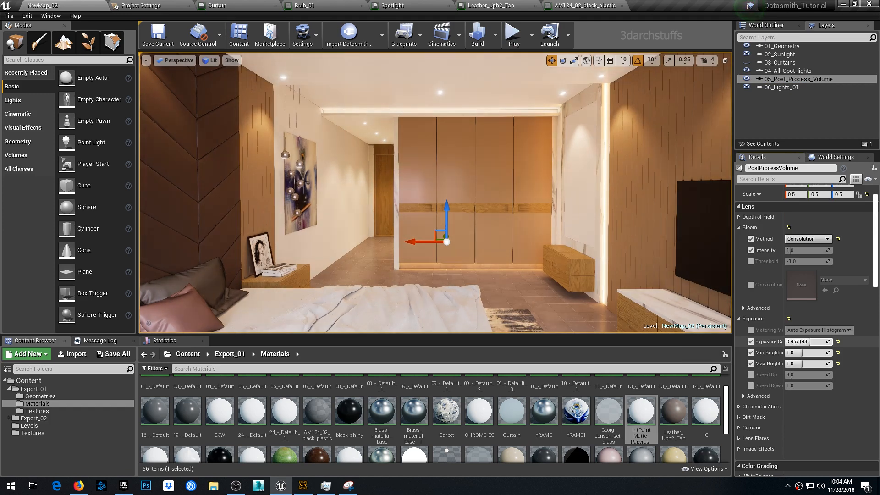
{"action": "left_click", "coordinate": [795, 342]}
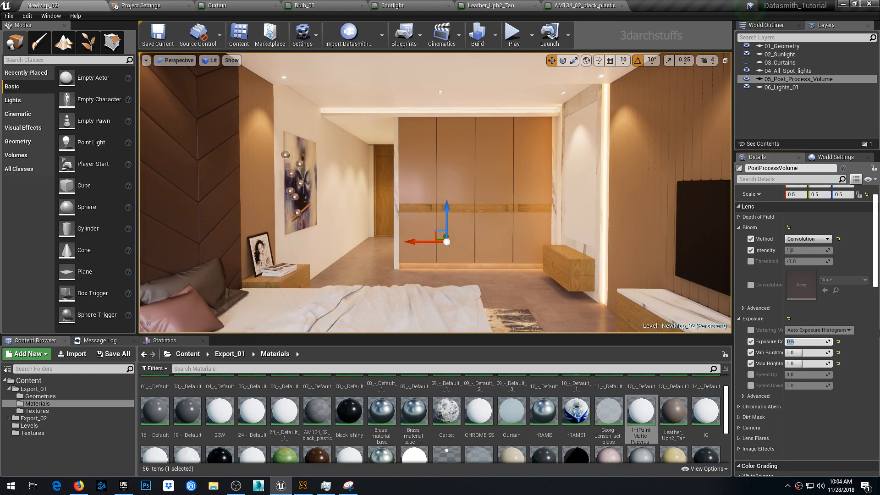
{"action": "left_click", "coordinate": [751, 341]}
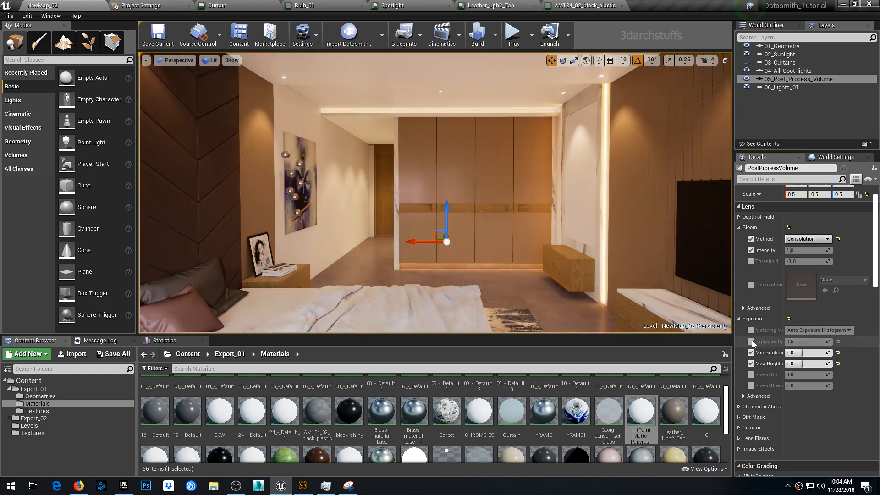
{"action": "left_click", "coordinate": [751, 341]}
{"action": "left_click", "coordinate": [751, 342]}
{"action": "left_click", "coordinate": [751, 341]}
{"action": "left_click_drag", "start_coordinate": [831, 342], "coordinate": [824, 345]}
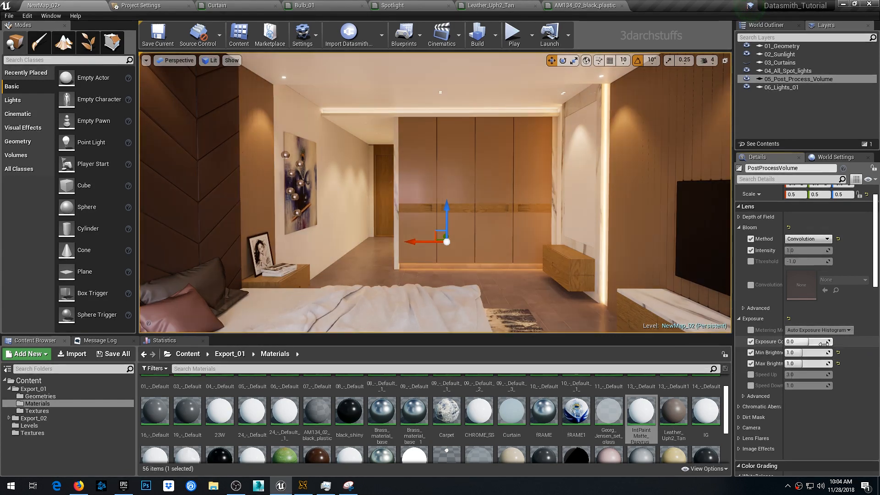
{"action": "left_click", "coordinate": [750, 342]}
Enable the volume's Chromatic Aberration and set both its Intensity and Start Offset to 0.5
{"action": "scroll", "coordinate": [747, 358], "scroll_direction": "down", "scroll_amount": 2}
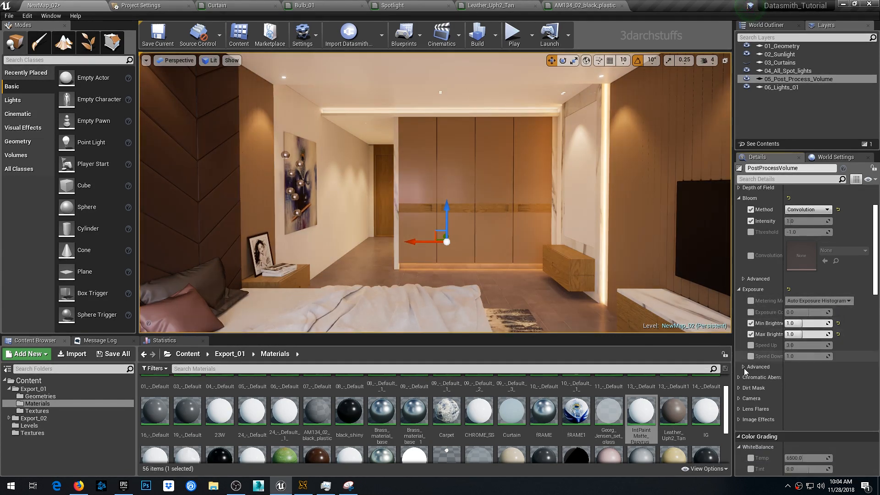
{"action": "left_click", "coordinate": [743, 366]}
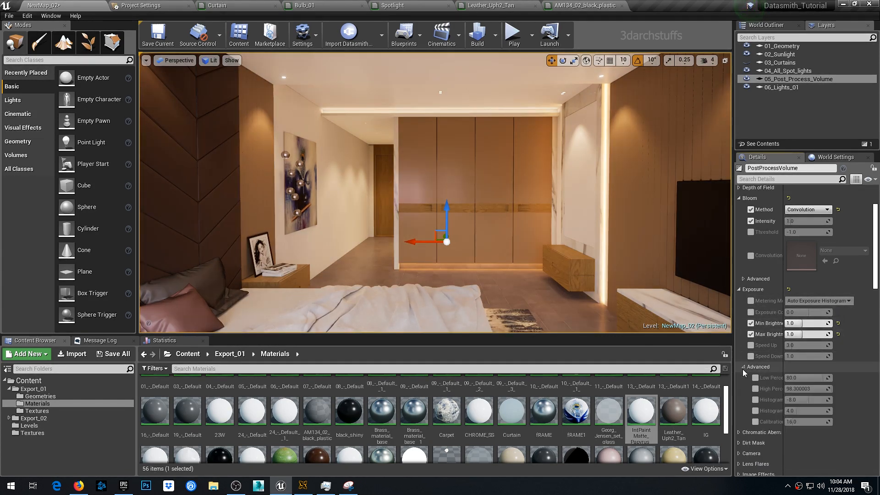
{"action": "left_click", "coordinate": [742, 370]}
{"action": "scroll", "coordinate": [743, 370], "scroll_direction": "down", "scroll_amount": 1}
{"action": "left_click", "coordinate": [742, 363]}
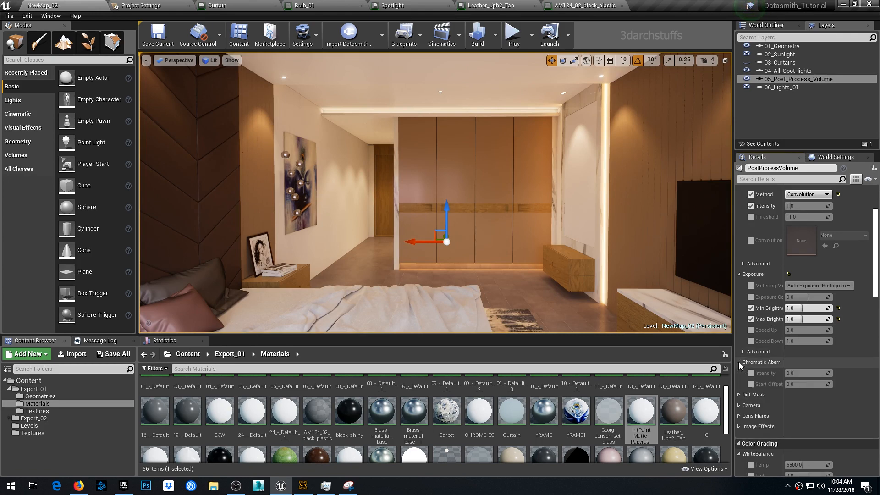
{"action": "left_click", "coordinate": [807, 374]}
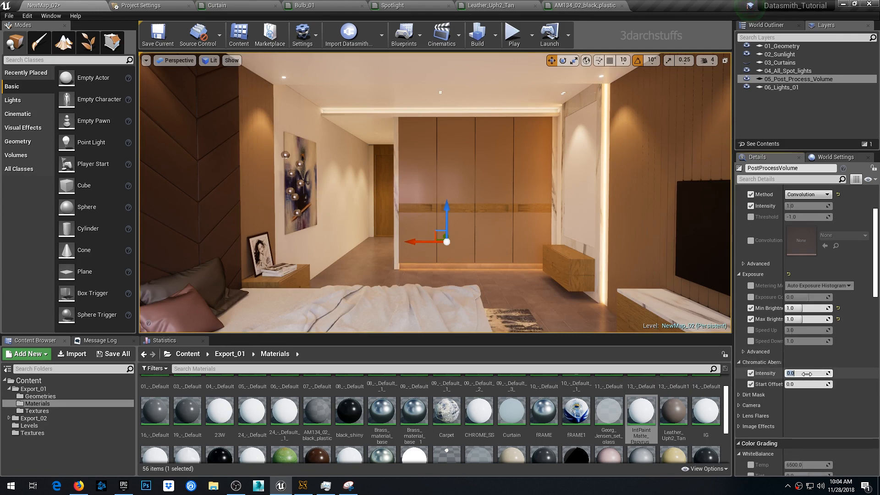
{"action": "key", "text": "Return"}
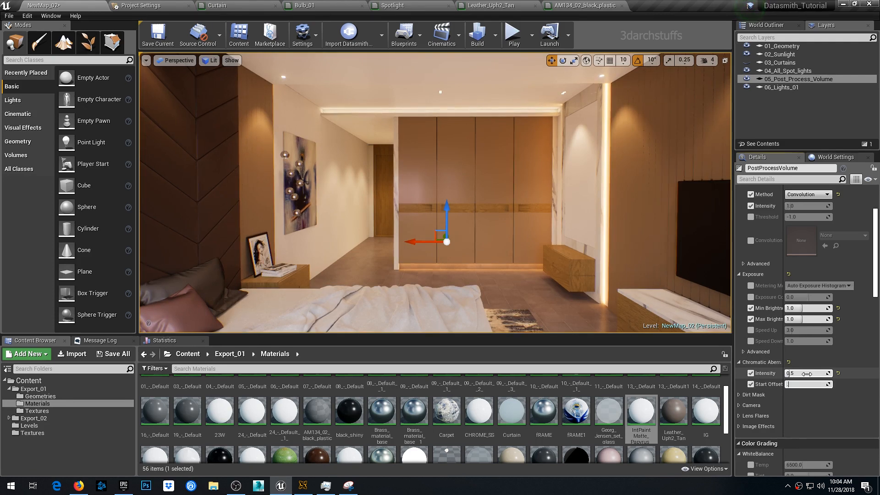
{"action": "key", "text": "Return"}
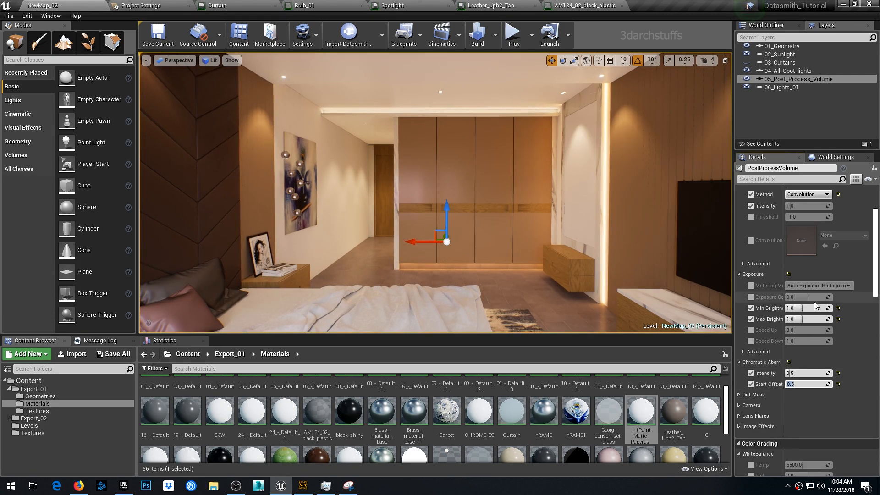
Examine the volume's Camera and Image Effects settings, including ISO, aperture, vignette and grain
{"action": "scroll", "coordinate": [763, 384], "scroll_direction": "down", "scroll_amount": 1}
{"action": "scroll", "coordinate": [763, 384], "scroll_direction": "down", "scroll_amount": 2}
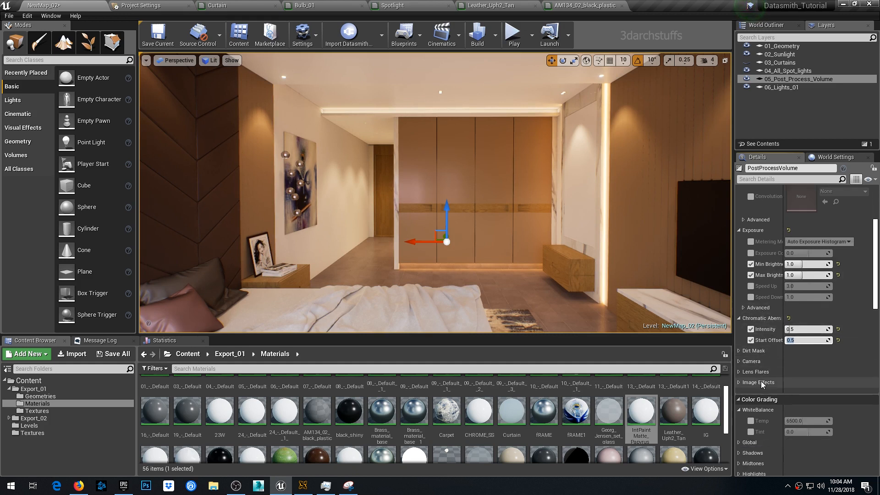
{"action": "left_click", "coordinate": [740, 362]}
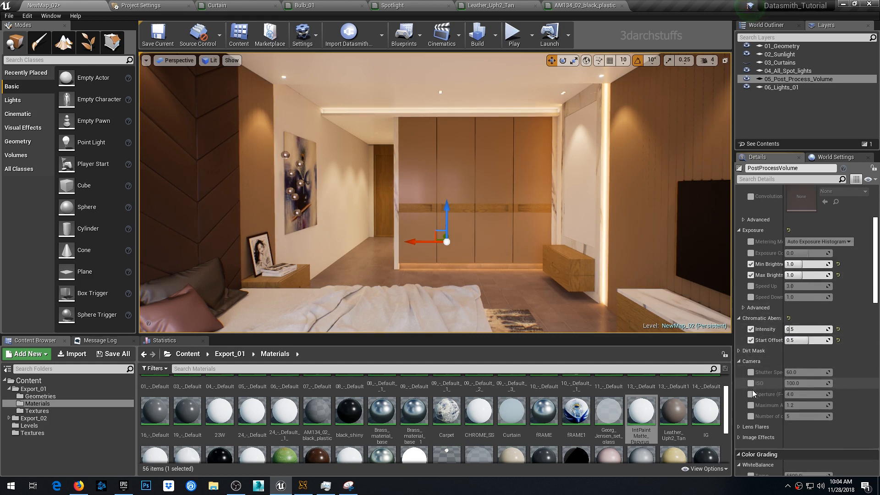
{"action": "left_click", "coordinate": [740, 362]}
{"action": "scroll", "coordinate": [782, 364], "scroll_direction": "down", "scroll_amount": 2}
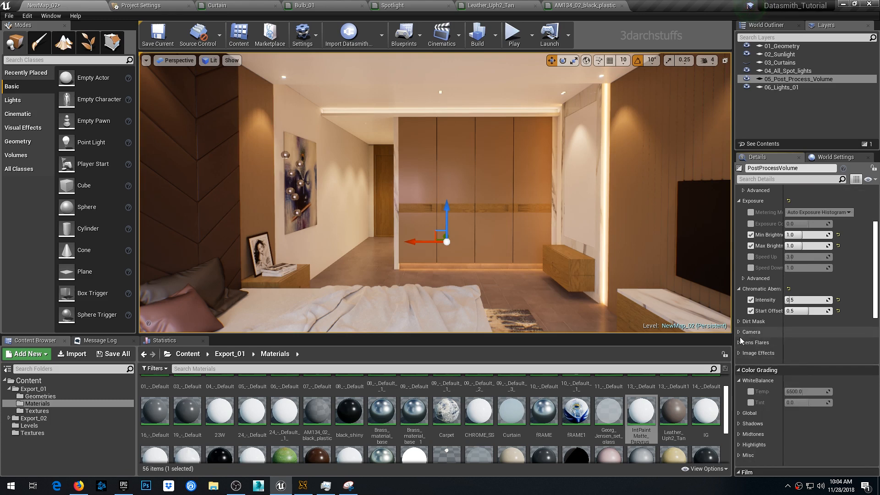
{"action": "left_click", "coordinate": [740, 353]}
{"action": "scroll", "coordinate": [820, 356], "scroll_direction": "down", "scroll_amount": 1}
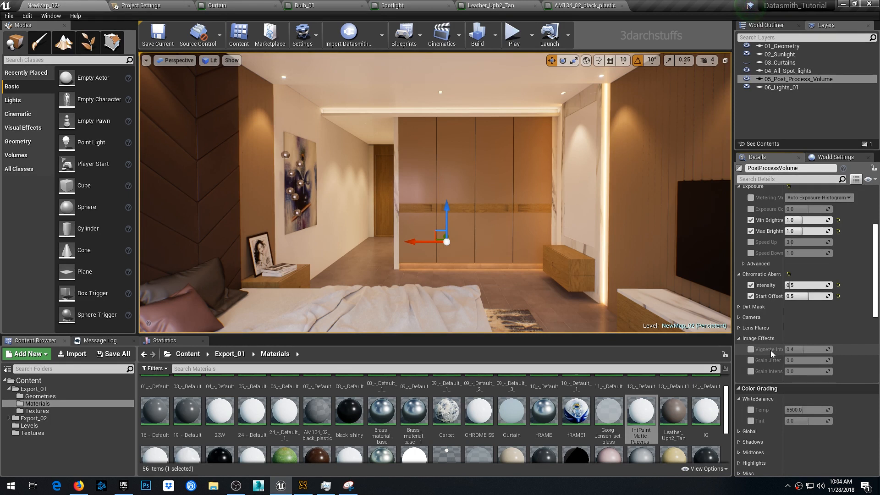
{"action": "left_click", "coordinate": [739, 339]}
{"action": "scroll", "coordinate": [813, 325], "scroll_direction": "down", "scroll_amount": 1}
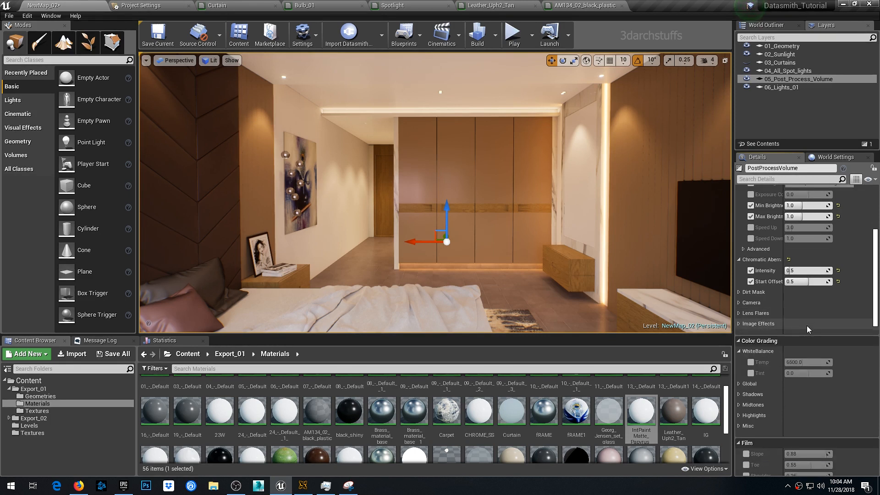
Try white balance temperatures of 7000 and 6000, then reset and disable the Temp override
{"action": "scroll", "coordinate": [807, 325], "scroll_direction": "down", "scroll_amount": 2}
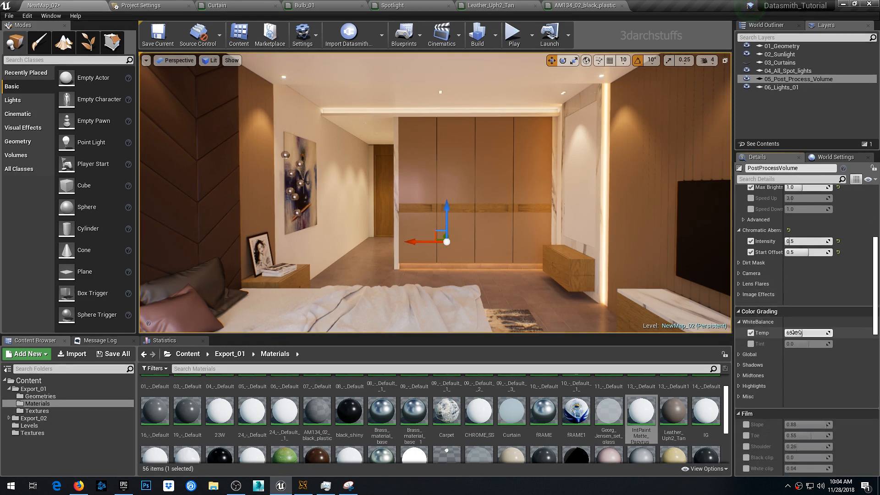
{"action": "left_click", "coordinate": [789, 333]}
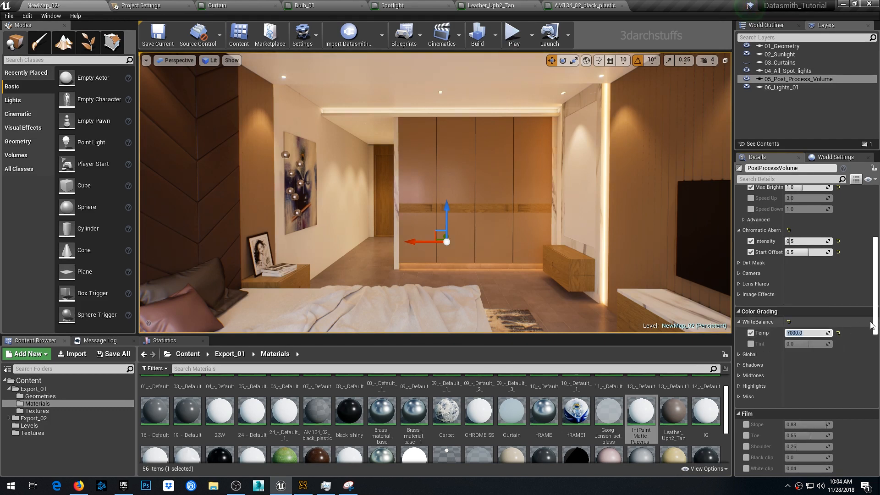
{"action": "type", "text": "6000"}
{"action": "key", "text": "Return"}
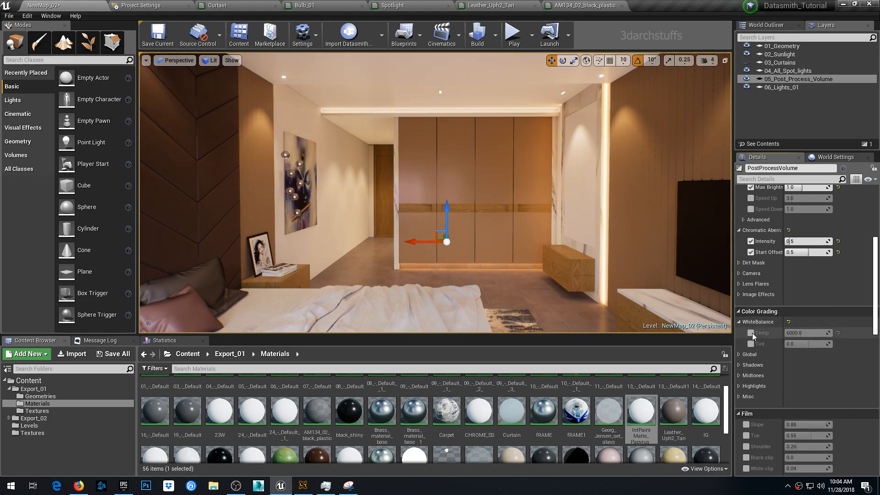
{"action": "left_click", "coordinate": [838, 335]}
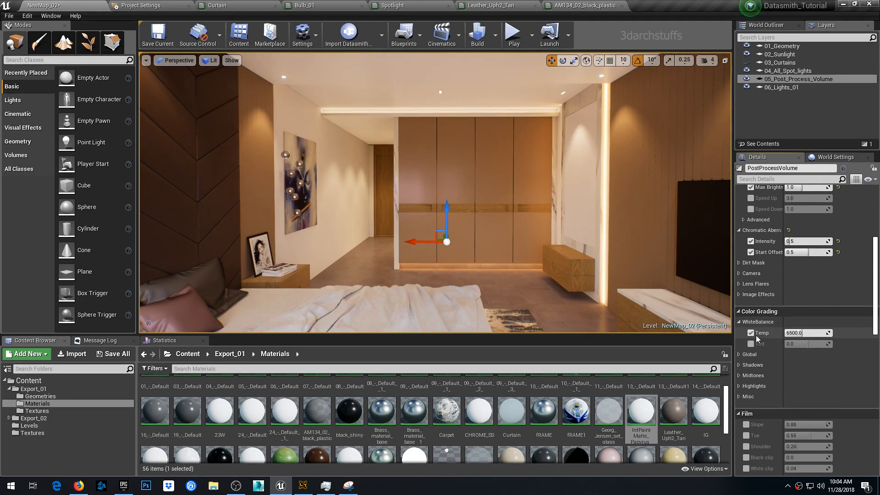
Enable Contrast in the Global color grading and set it to 1.25
{"action": "left_click", "coordinate": [749, 354]}
{"action": "scroll", "coordinate": [757, 324], "scroll_direction": "down", "scroll_amount": 3}
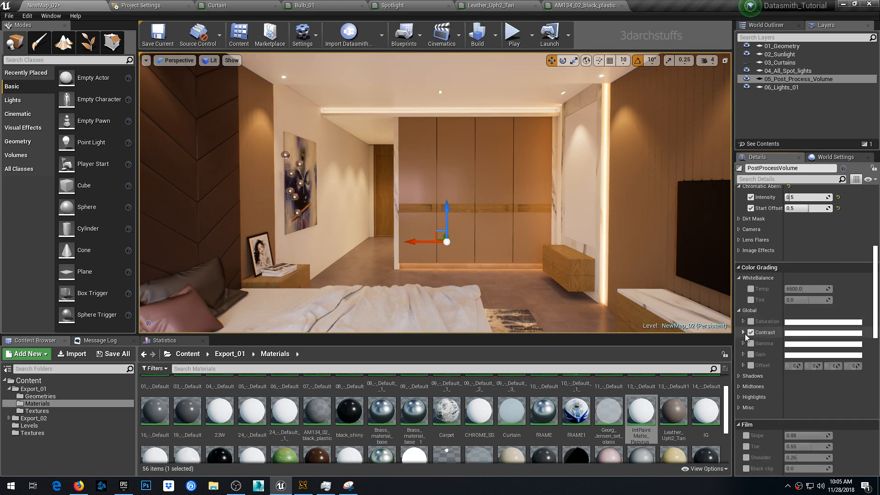
{"action": "left_click", "coordinate": [744, 333]}
{"action": "scroll", "coordinate": [747, 341], "scroll_direction": "down", "scroll_amount": 2}
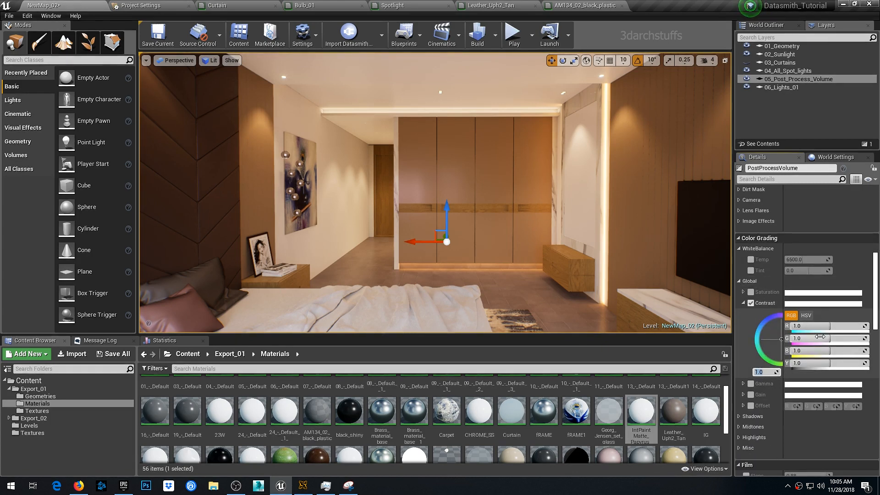
{"action": "type", "text": "5"}
{"action": "key", "text": "Return"}
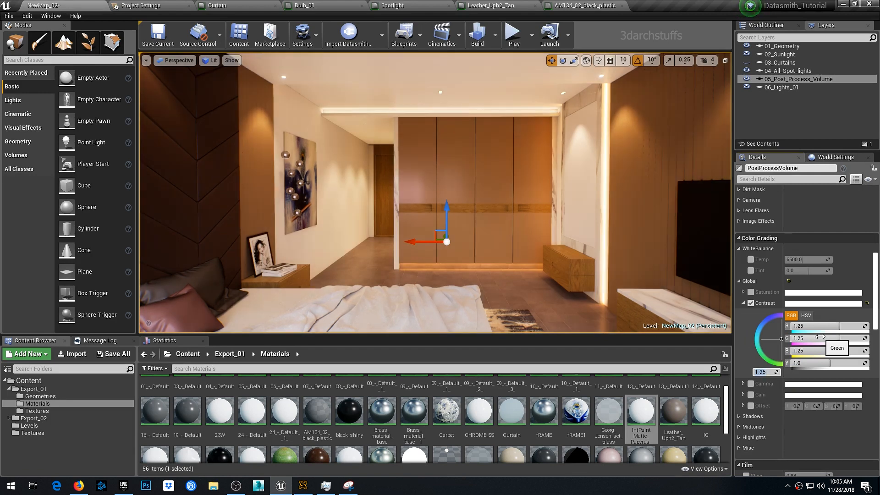
Enable Gamma in the Global color grading and set it to 1.25
{"action": "scroll", "coordinate": [746, 337], "scroll_direction": "down", "scroll_amount": 3}
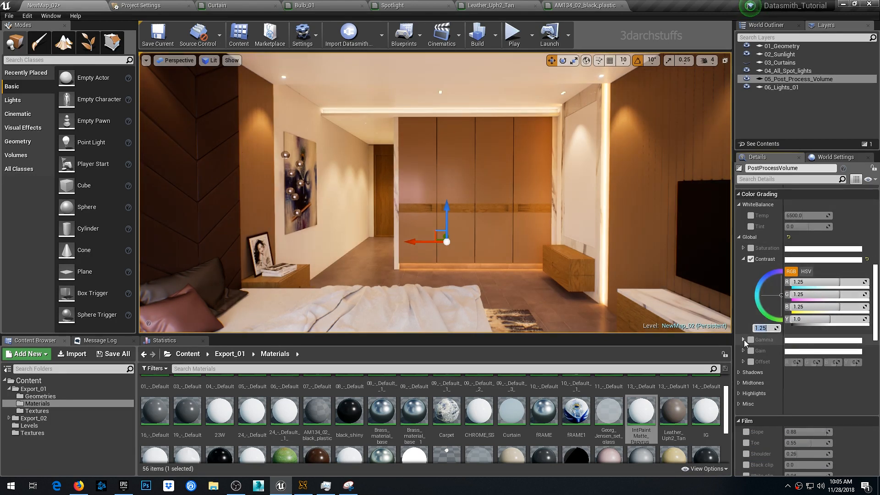
{"action": "left_click", "coordinate": [743, 339]}
{"action": "left_click", "coordinate": [751, 340]}
{"action": "left_click", "coordinate": [761, 408]}
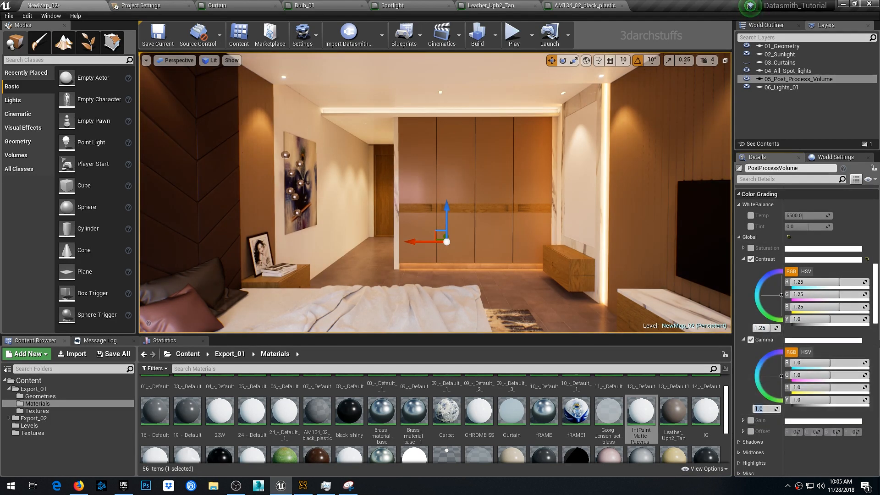
{"action": "type", "text": "1.25"}
{"action": "key", "text": "Return"}
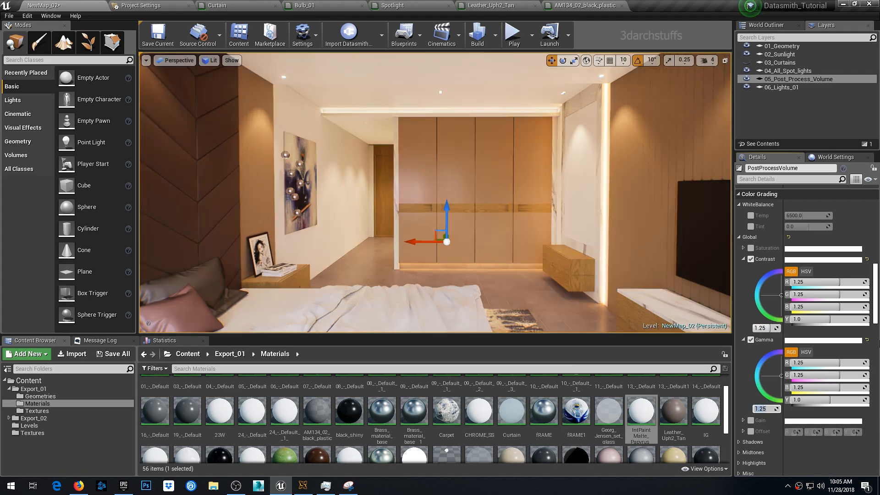
Enable Gain in the Global color grading and set it to 1.25
{"action": "scroll", "coordinate": [748, 367], "scroll_direction": "down", "scroll_amount": 3}
{"action": "left_click", "coordinate": [743, 362]}
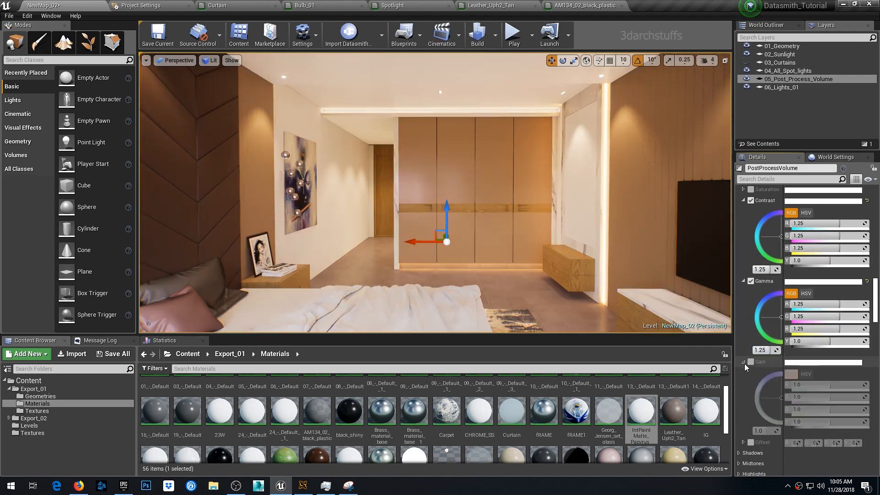
{"action": "left_click", "coordinate": [751, 362]}
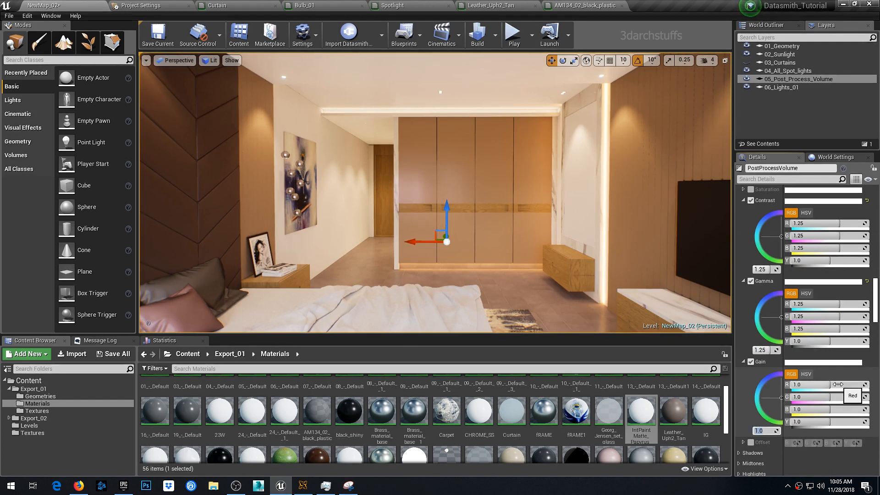
{"action": "type", "text": "1.25"}
{"action": "key", "text": "Return"}
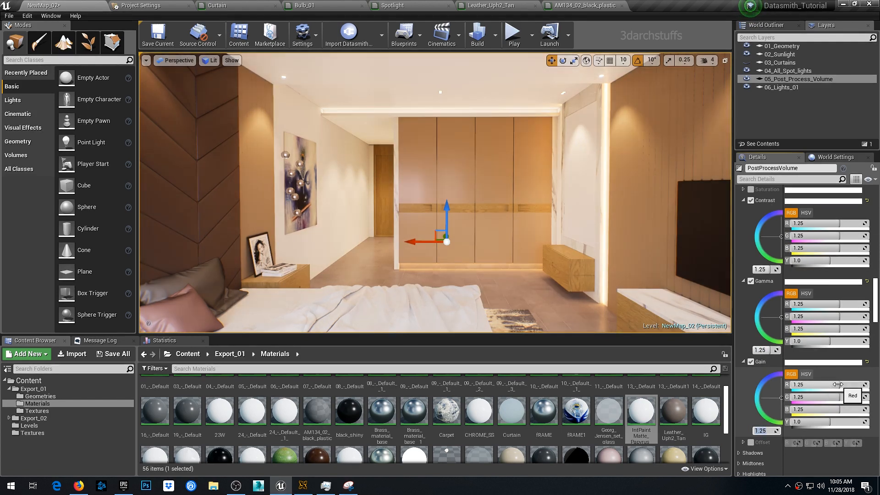
Review the bedroom from the saved camera views and set the Global Gamma to 1.15
{"action": "right_click_drag", "start_coordinate": [570, 183], "coordinate": [584, 142]}
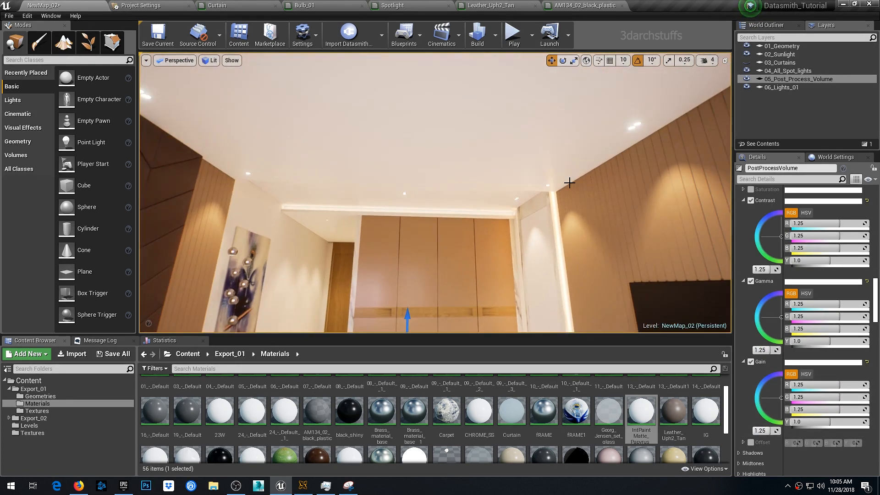
{"action": "key", "text": "1"}
{"action": "key", "text": "2"}
{"action": "key", "text": "3"}
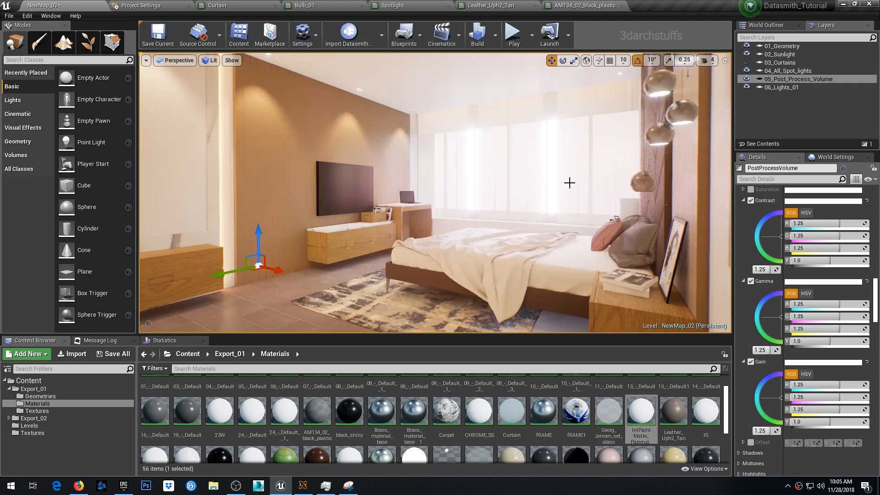
{"action": "key", "text": "4"}
{"action": "key", "text": "5"}
{"action": "key", "text": "1"}
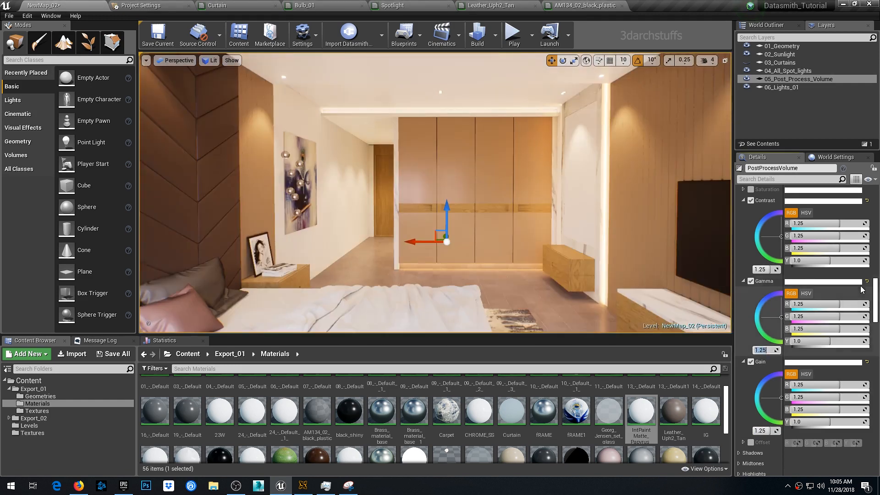
{"action": "type", "text": "5"}
{"action": "key", "text": "Return"}
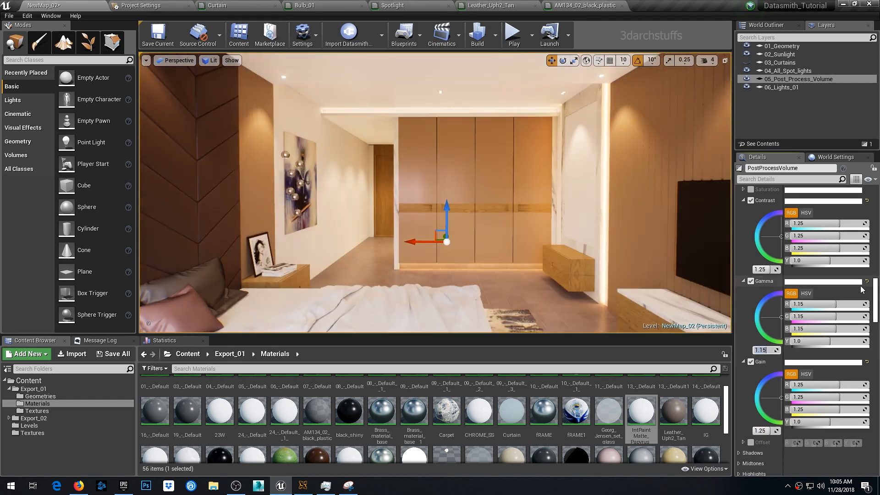
Set the Global Gain to 1.15 and collapse the Contrast, Gamma and Gain settings
{"action": "left_click", "coordinate": [769, 431]}
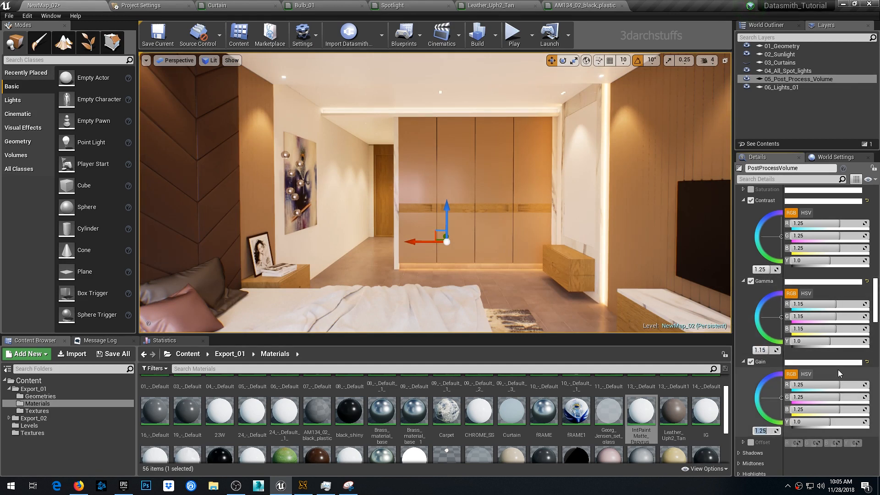
{"action": "type", "text": "1.15"}
{"action": "key", "text": "Return"}
{"action": "left_click", "coordinate": [743, 200]}
{"action": "left_click", "coordinate": [743, 211]}
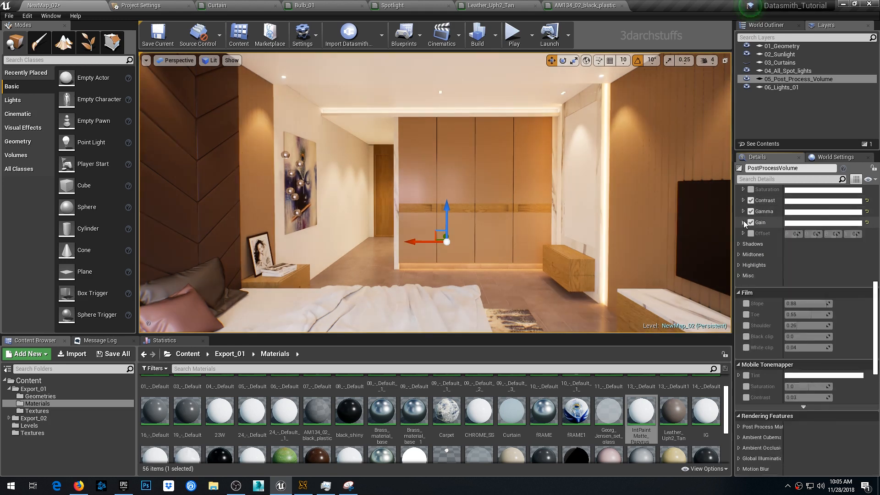
{"action": "left_click", "coordinate": [743, 222]}
Enable the color grading LUT intensity and LUT texture overrides in the volume's Misc color grading settings
{"action": "left_click", "coordinate": [797, 79]}
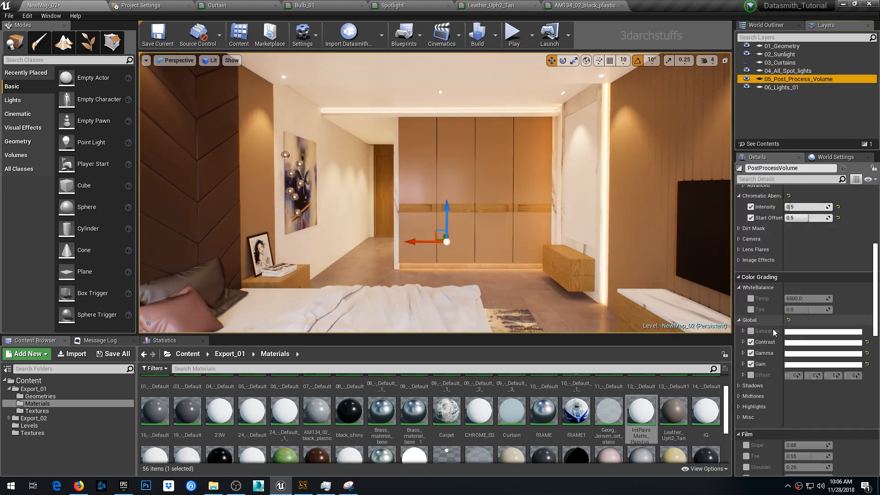
{"action": "scroll", "coordinate": [771, 347], "scroll_direction": "up", "scroll_amount": 3}
{"action": "scroll", "coordinate": [771, 345], "scroll_direction": "down", "scroll_amount": 4}
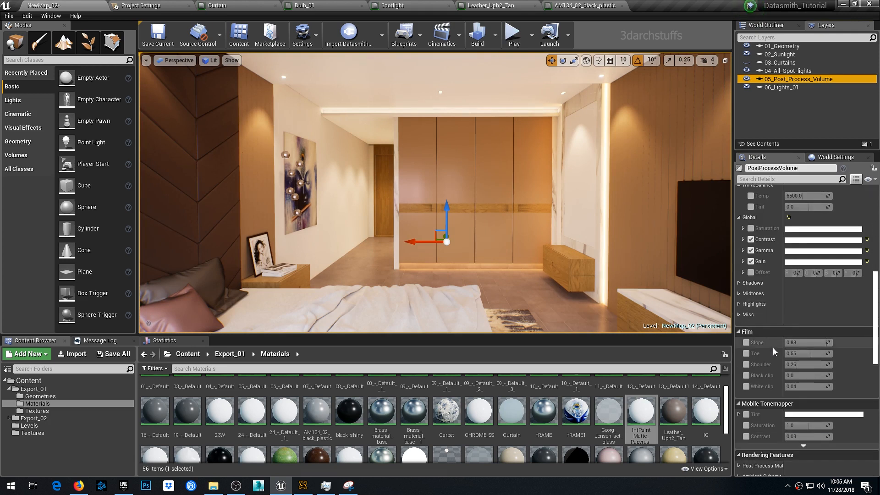
{"action": "left_click", "coordinate": [747, 314]}
{"action": "scroll", "coordinate": [786, 314], "scroll_direction": "down", "scroll_amount": 2}
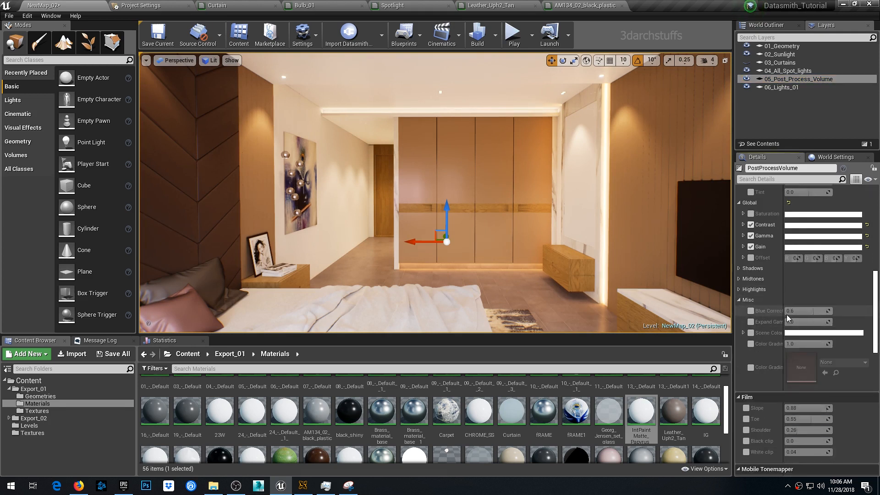
{"action": "left_click", "coordinate": [751, 330]}
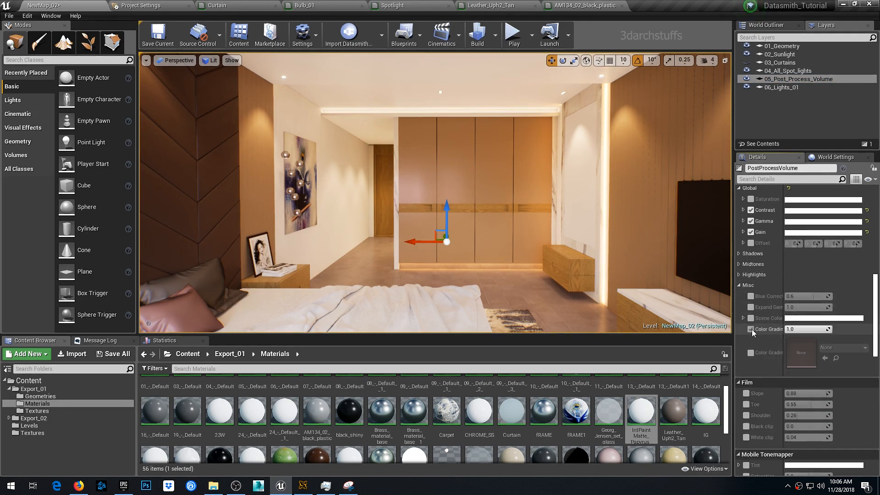
{"action": "left_click", "coordinate": [750, 354]}
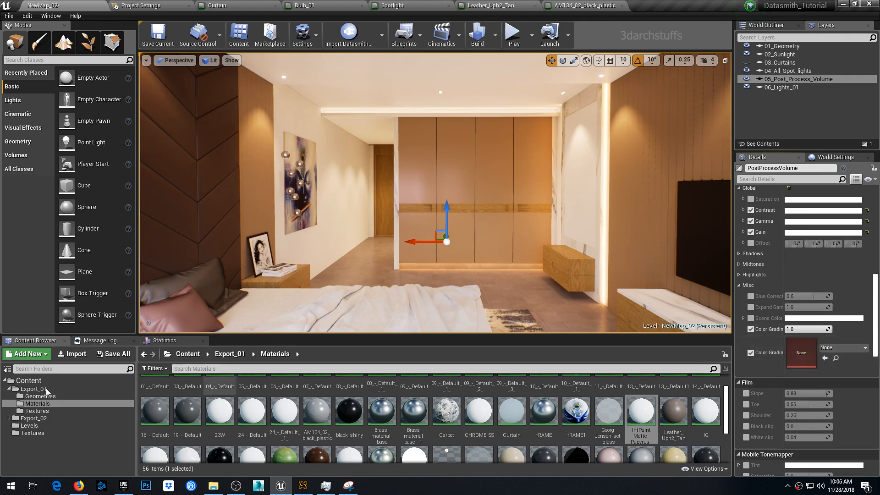
Start importing an asset into the project's main Textures folder
{"action": "left_click", "coordinate": [27, 382]}
{"action": "double_click", "coordinate": [252, 392]}
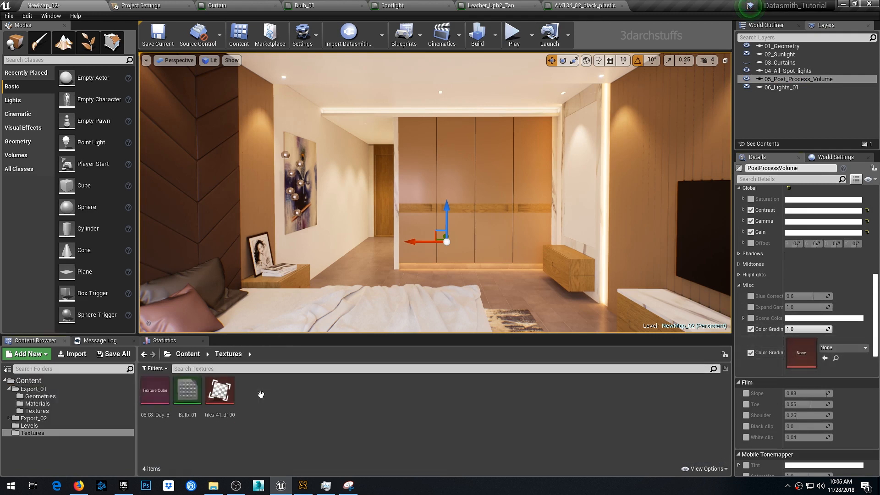
{"action": "right_click", "coordinate": [355, 411]}
{"action": "left_click", "coordinate": [411, 171]}
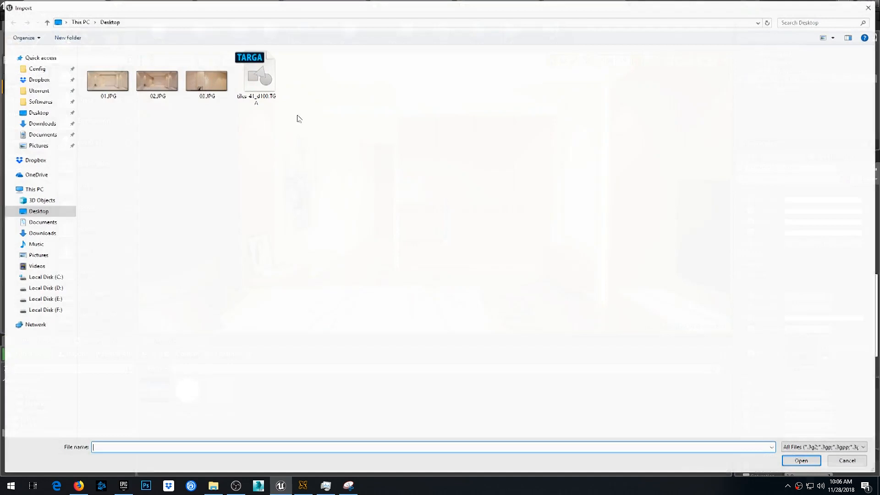
Copy LUT_BleachBypass.TGA from the first Unreal tutorial series' LUT Files folder in Dropbox's 3darchstuffs directory
{"action": "left_click", "coordinate": [36, 80]}
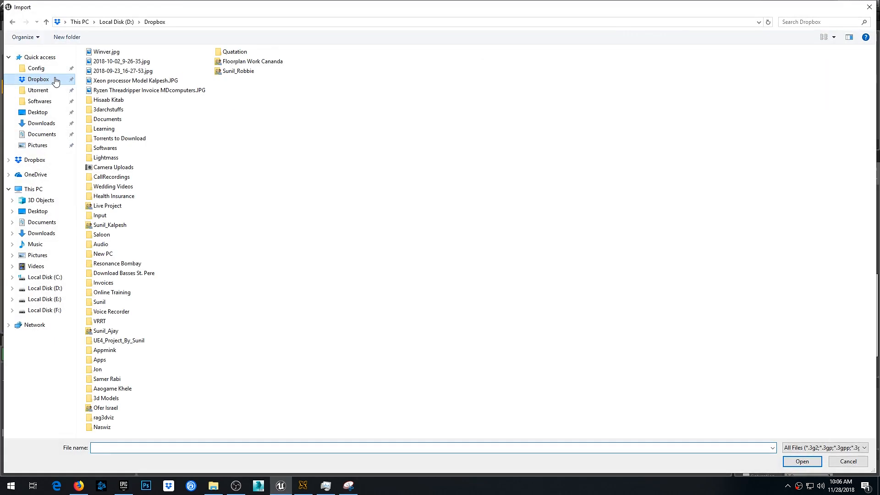
{"action": "double_click", "coordinate": [108, 109]}
{"action": "double_click", "coordinate": [131, 110]}
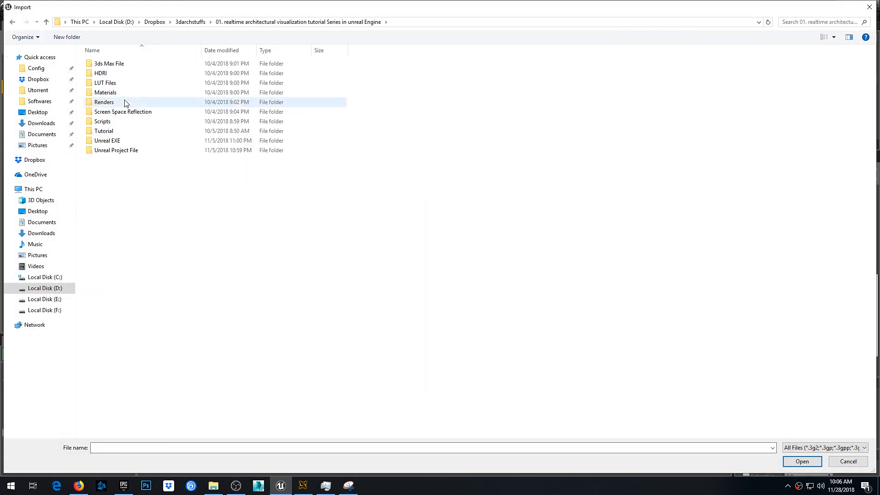
{"action": "double_click", "coordinate": [110, 81]}
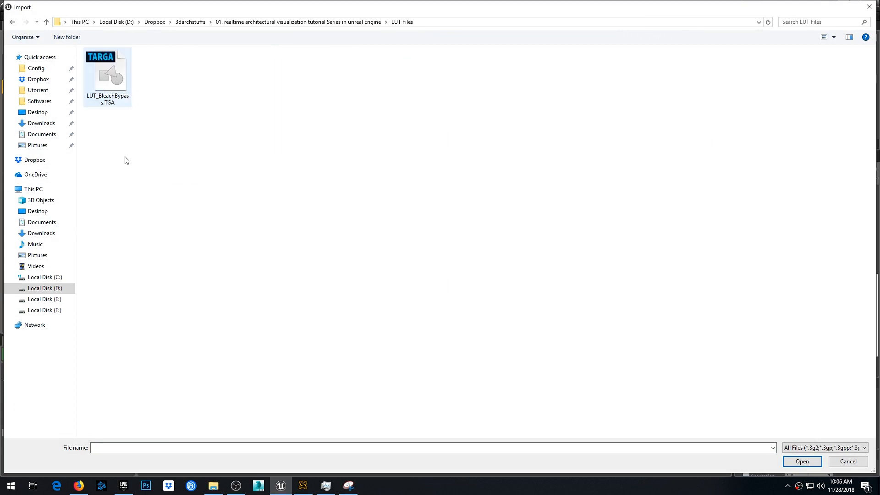
{"action": "right_click", "coordinate": [110, 69]}
{"action": "left_click", "coordinate": [138, 207]}
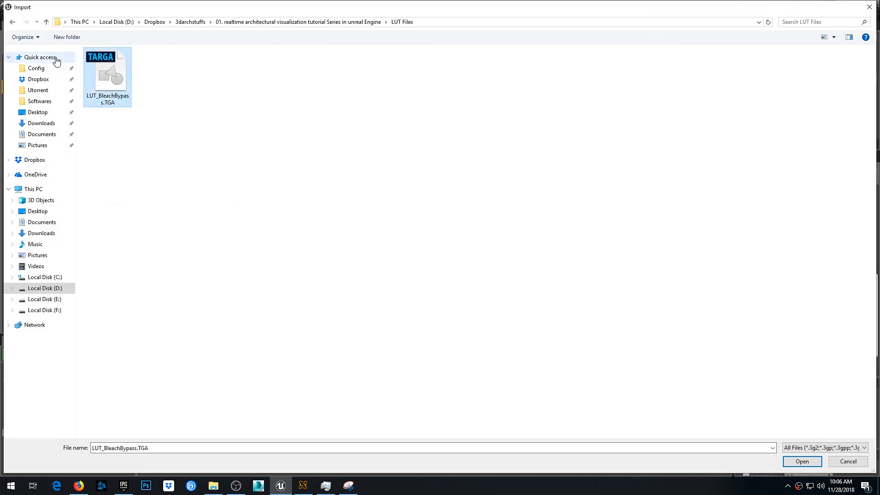
Paste the LUT file into the second tutorial series' Datasmith folder and import LUT_BleachBypass.TGA from there
{"action": "left_click", "coordinate": [47, 22]}
{"action": "left_click", "coordinate": [46, 22]}
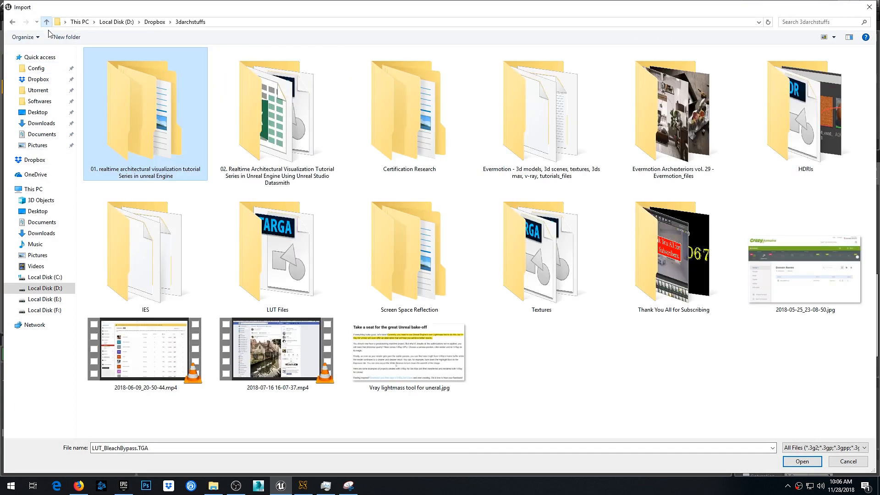
{"action": "double_click", "coordinate": [234, 123]}
{"action": "right_click", "coordinate": [147, 203]}
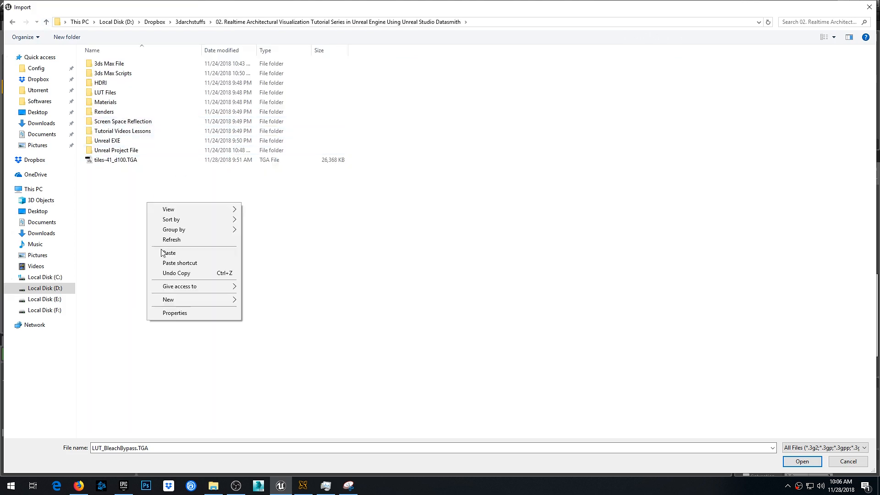
{"action": "left_click", "coordinate": [185, 253]}
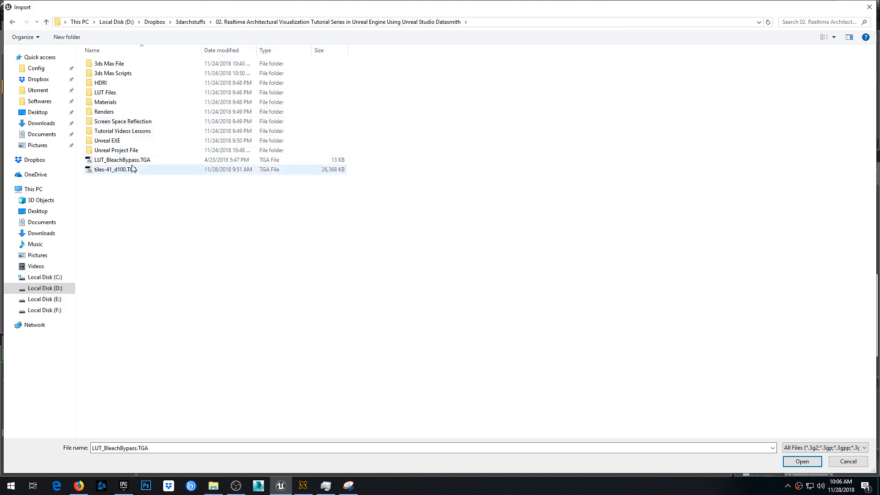
{"action": "left_click", "coordinate": [803, 459]}
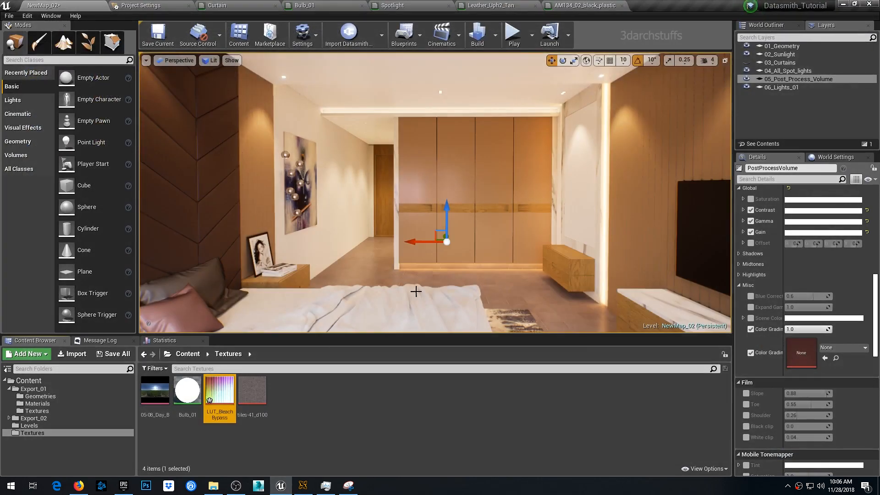
Assign LUT_BleachBypass as the volume's color grading LUT and set the LUT intensity to 0.1
{"action": "left_click", "coordinate": [825, 358]}
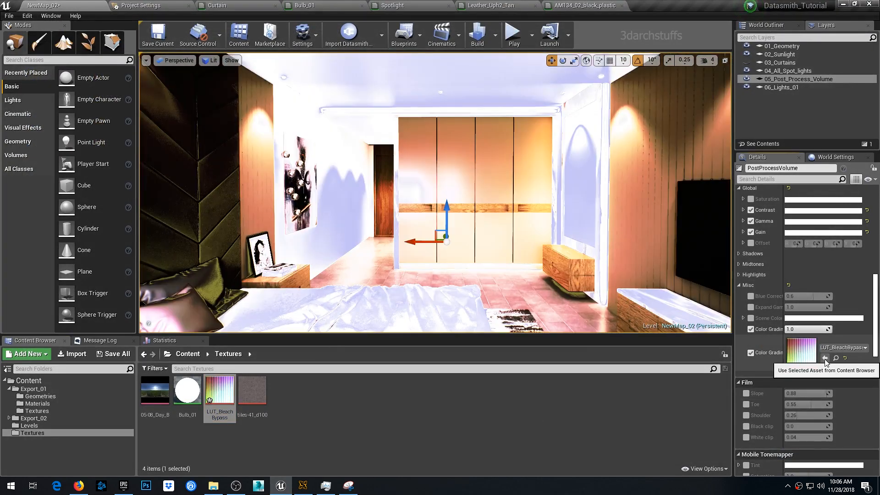
{"action": "left_click", "coordinate": [800, 329]}
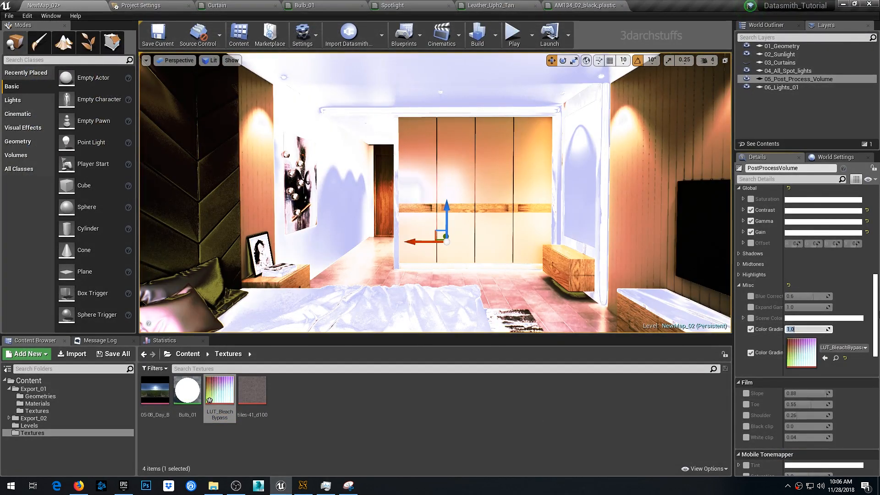
{"action": "type", "text": ".1"}
{"action": "key", "text": "Return"}
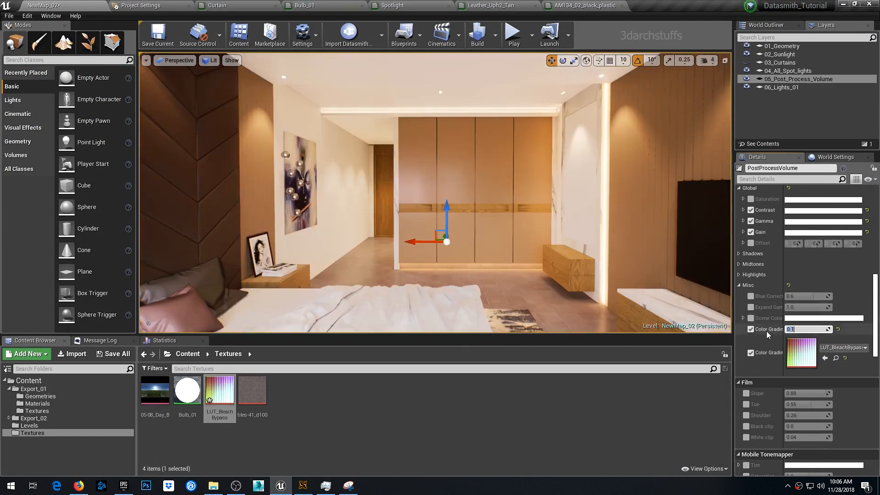
Compare the bedroom with the color grading LUT switched off and on from several camera views
{"action": "left_click", "coordinate": [751, 353]}
{"action": "left_click", "coordinate": [751, 353]}
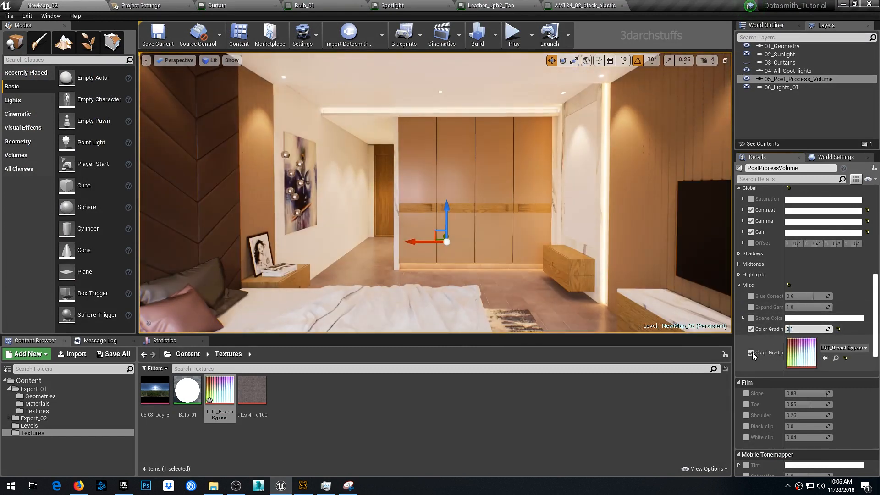
{"action": "left_click", "coordinate": [752, 353]}
{"action": "left_click", "coordinate": [752, 352]}
{"action": "left_click", "coordinate": [752, 353]}
{"action": "left_click", "coordinate": [753, 353]}
{"action": "left_click", "coordinate": [753, 352]}
{"action": "left_click", "coordinate": [752, 352]}
{"action": "left_click", "coordinate": [752, 352]}
{"action": "left_click", "coordinate": [752, 352]}
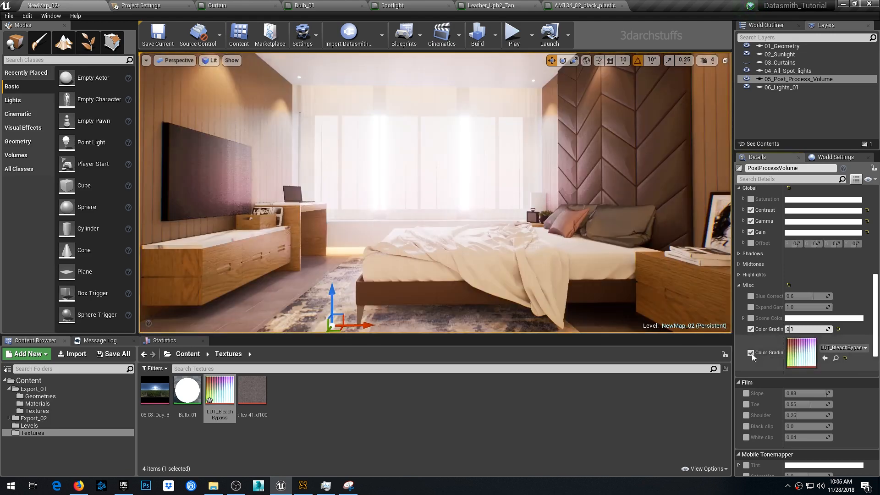
{"action": "left_click", "coordinate": [751, 352]}
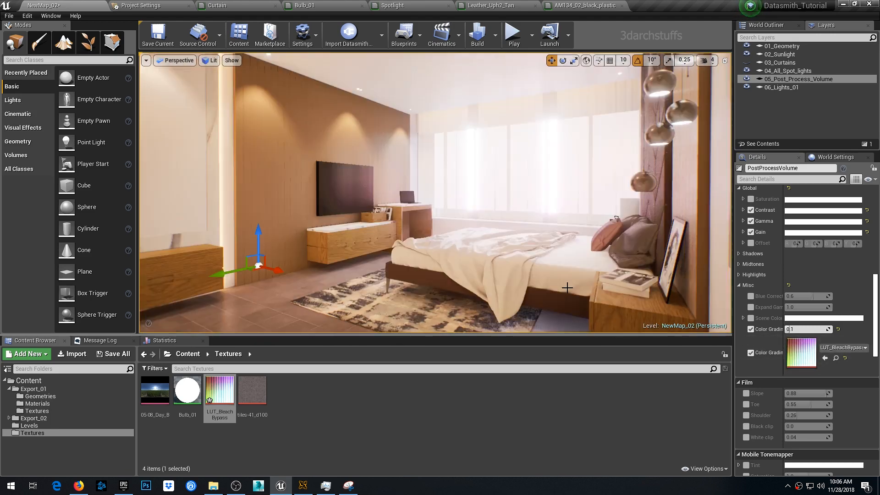
{"action": "left_click", "coordinate": [751, 352]}
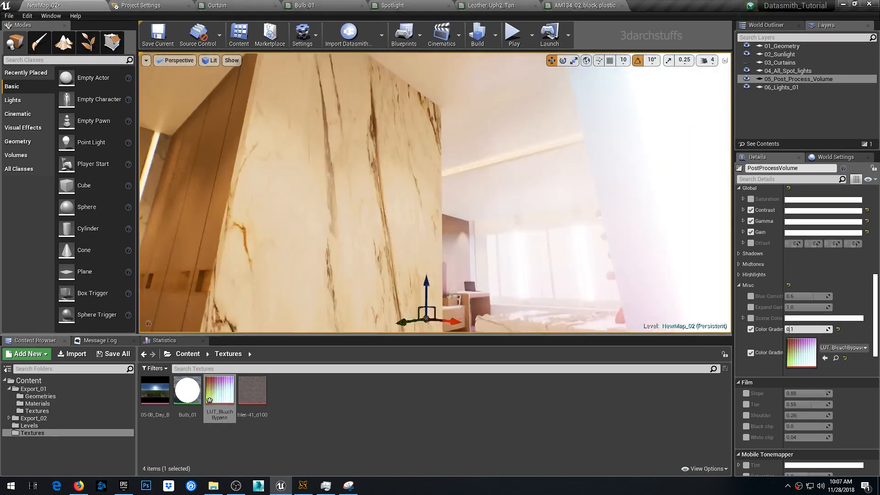
Open Material647 and set the color constant feeding the Lerp's B input to grey 0.391,0.391,0.391
{"action": "right_click_drag", "start_coordinate": [483, 220], "coordinate": [482, 222]}
{"action": "left_click", "coordinate": [481, 222]}
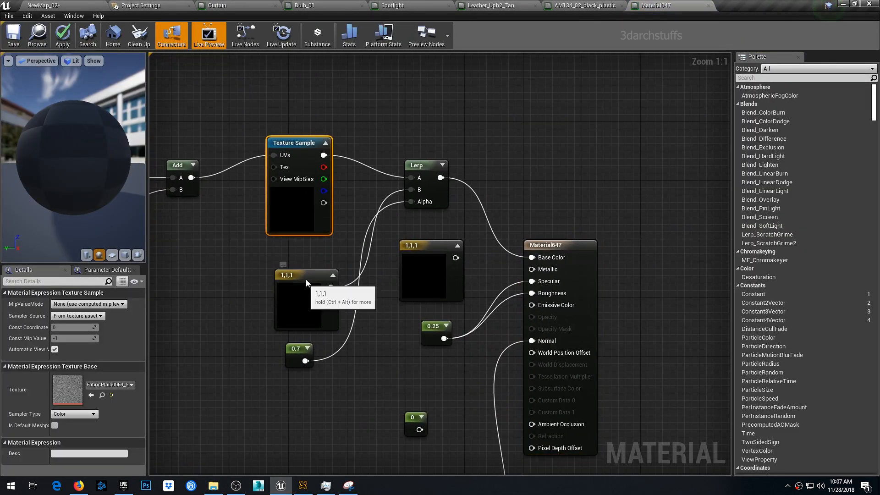
{"action": "left_click", "coordinate": [303, 296]}
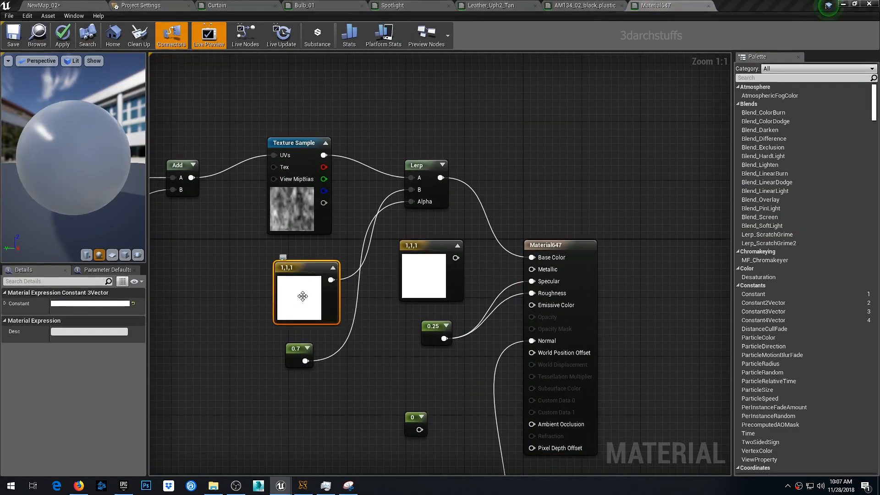
{"action": "double_click", "coordinate": [302, 296]}
{"action": "left_click", "coordinate": [440, 316]}
{"action": "left_click", "coordinate": [445, 452]}
Move the grey color and 0.7 constants away from the Lerp node, apply the material changes and return to the level
{"action": "left_click_drag", "start_coordinate": [311, 272], "coordinate": [275, 257]}
{"action": "left_click_drag", "start_coordinate": [297, 350], "coordinate": [285, 341]}
{"action": "left_click", "coordinate": [63, 35]}
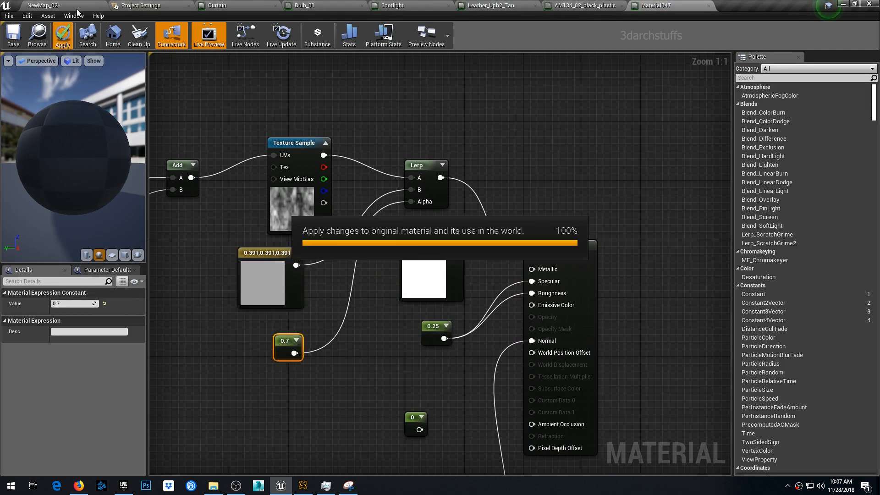
{"action": "left_click", "coordinate": [76, 8]}
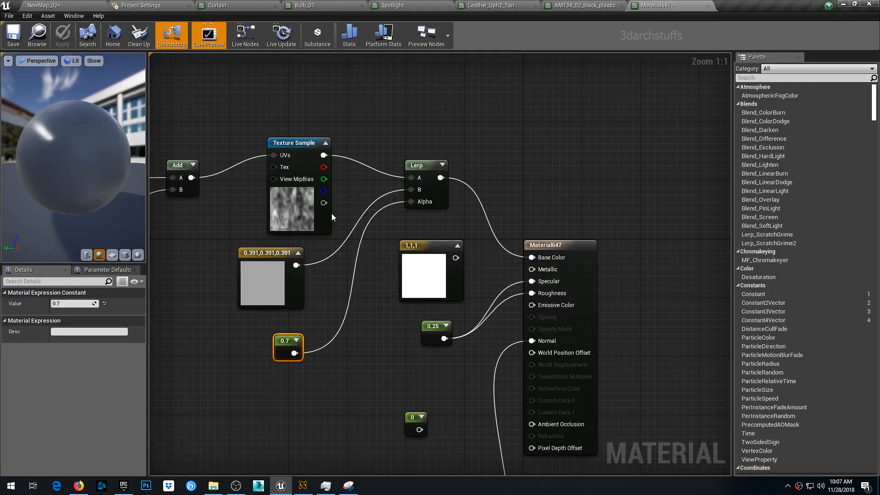
Set the color constant feeding the Lerp's B input to 0.109,0.109,0.109, apply the material and return to the level
{"action": "double_click", "coordinate": [270, 280]}
{"action": "left_click", "coordinate": [394, 339]}
{"action": "left_click", "coordinate": [390, 447]}
{"action": "left_click", "coordinate": [62, 36]}
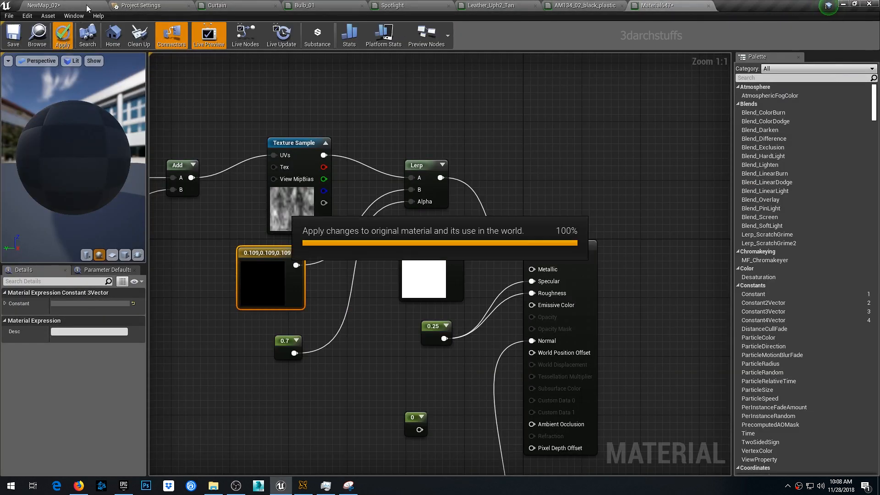
{"action": "left_click", "coordinate": [87, 5]}
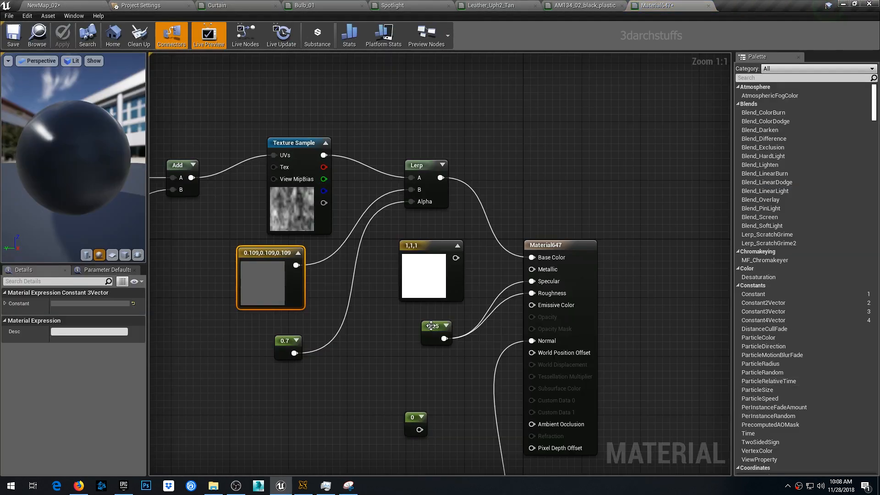
Set the constant feeding Specular and Roughness to 0.4, disconnect the Lerp's Alpha input, apply the material and return to the level
{"action": "left_click", "coordinate": [435, 326]}
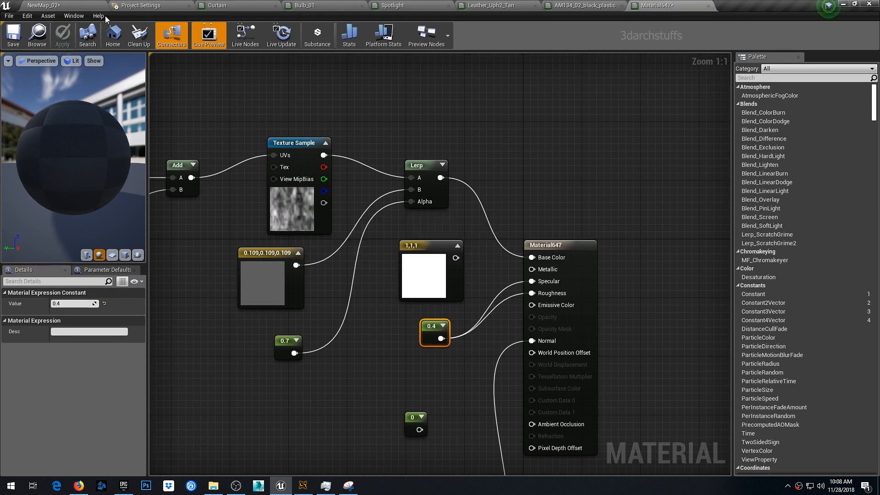
{"action": "left_click", "coordinate": [411, 203], "text": "alt"}
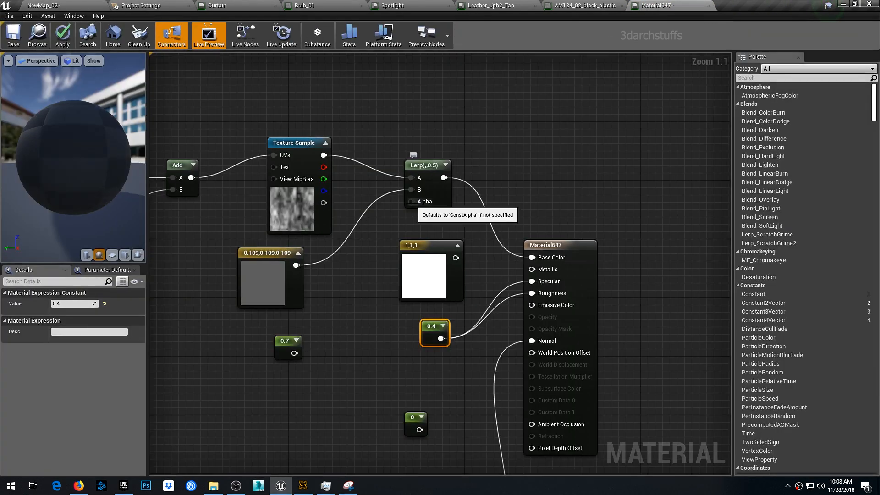
{"action": "left_click", "coordinate": [63, 36]}
{"action": "left_click", "coordinate": [79, 4]}
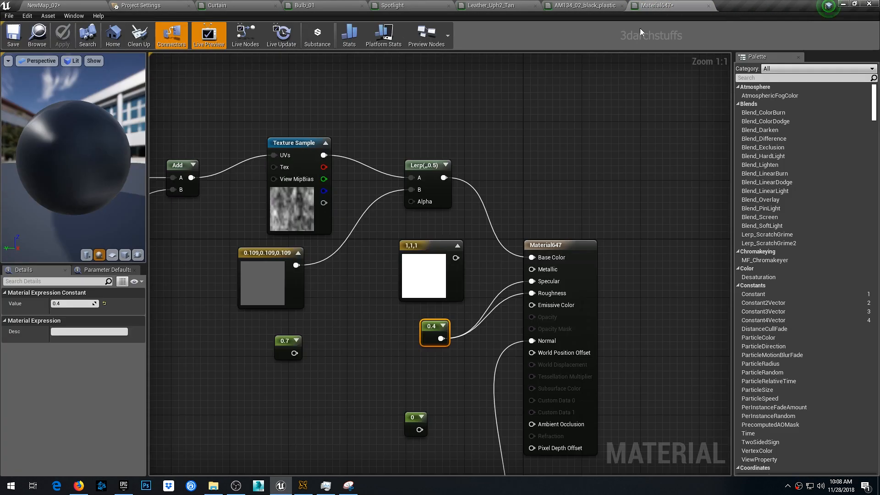
Set the color constant on the Lerp's B input to 0.313,0.313,0.313, apply it and check the bed in the level
{"action": "double_click", "coordinate": [270, 279]}
{"action": "left_click", "coordinate": [63, 37]}
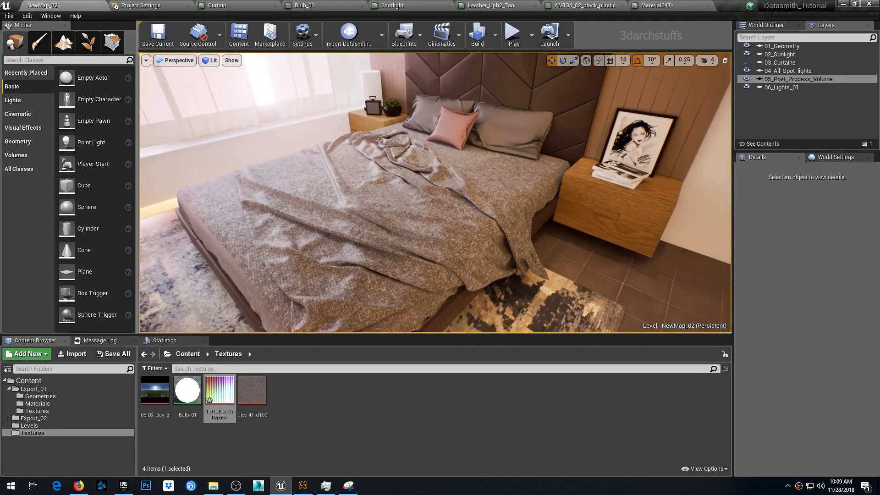
{"action": "middle_click_drag", "start_coordinate": [523, 225], "coordinate": [497, 228]}
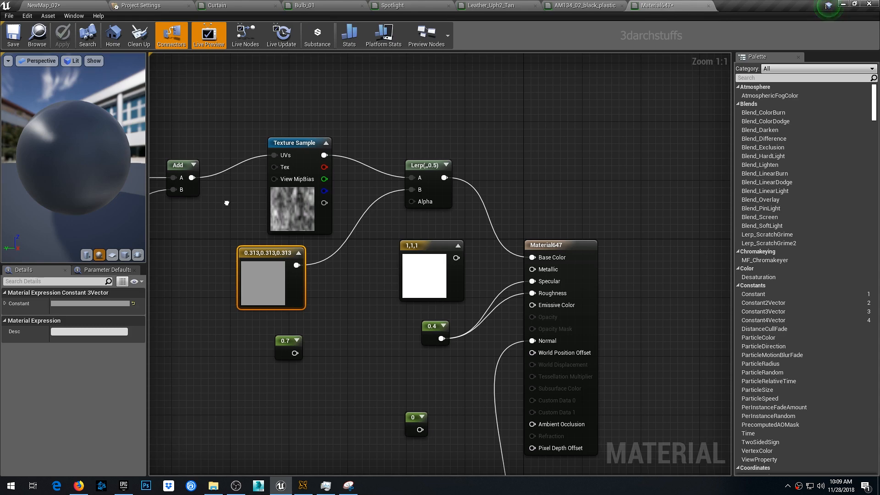
Set the G value of the two-component constant added to the fabric texture's coordinates to 0.185715, apply the material and return to the level
{"action": "right_click_drag", "start_coordinate": [169, 187], "coordinate": [390, 195]}
{"action": "left_click", "coordinate": [291, 176]}
{"action": "left_click", "coordinate": [285, 220]}
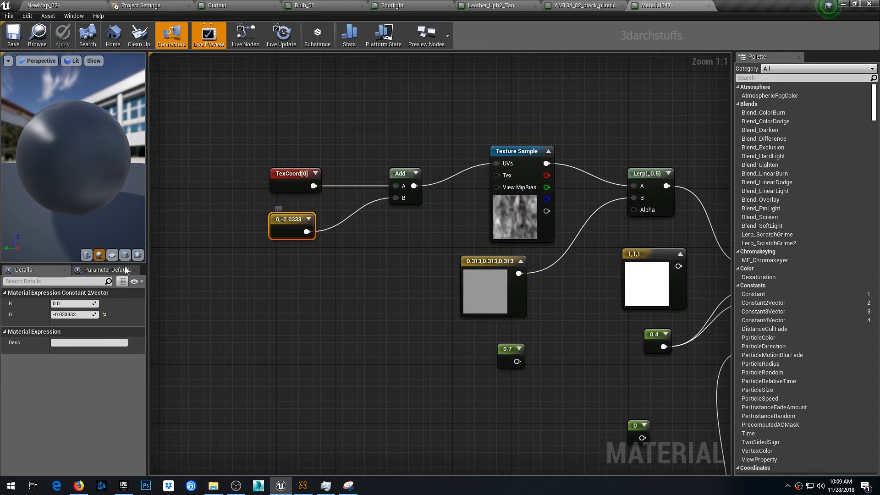
{"action": "left_click_drag", "start_coordinate": [71, 314], "coordinate": [81, 314]}
{"action": "left_click", "coordinate": [63, 36]}
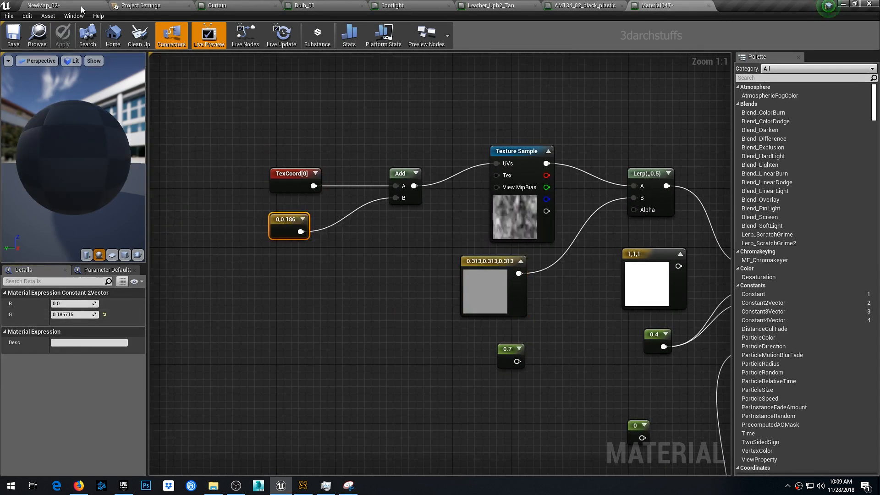
{"action": "left_click", "coordinate": [81, 5]}
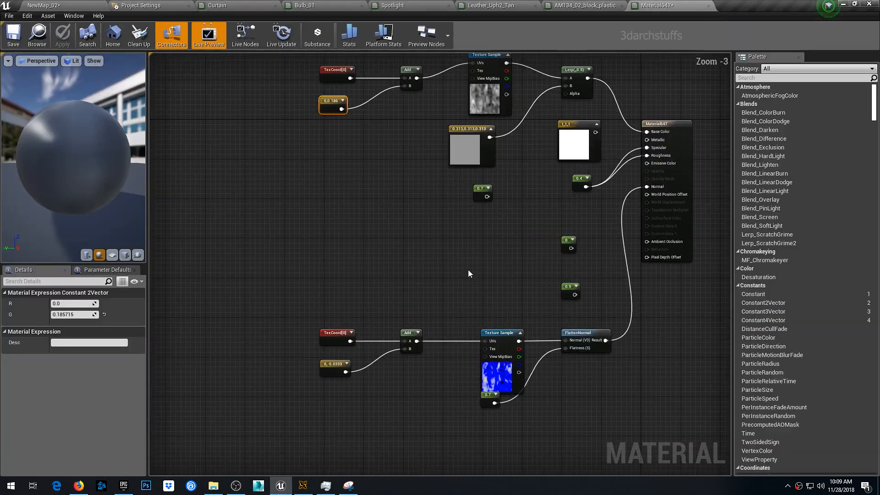
Connect the upper TexCoord directly to the fabric Texture Sample's UVs and delete the bypassed Add node and its two-component constant
{"action": "scroll", "coordinate": [367, 113], "scroll_direction": "up", "scroll_amount": 1}
{"action": "right_click_drag", "start_coordinate": [418, 86], "coordinate": [376, 225]}
{"action": "left_click", "coordinate": [308, 224]}
{"action": "left_click_drag", "start_coordinate": [309, 222], "coordinate": [469, 202]}
{"action": "left_click", "coordinate": [387, 211]}
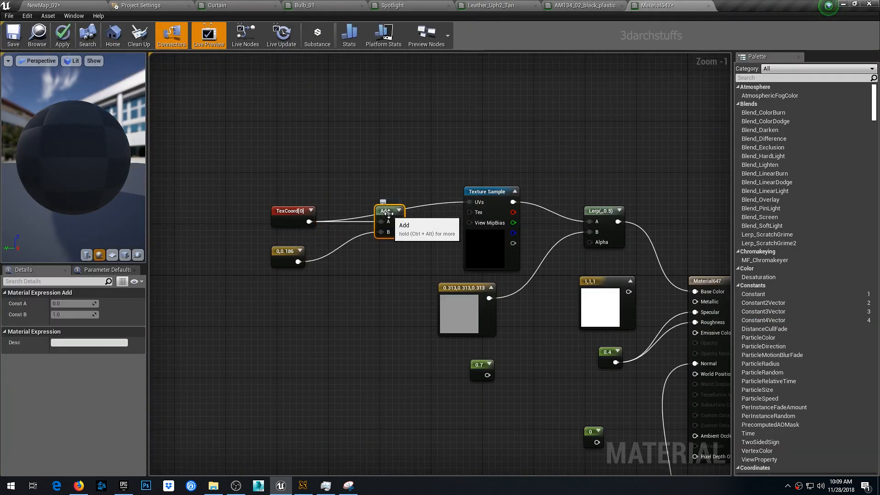
{"action": "key", "text": "Delete"}
{"action": "left_click", "coordinate": [293, 257]}
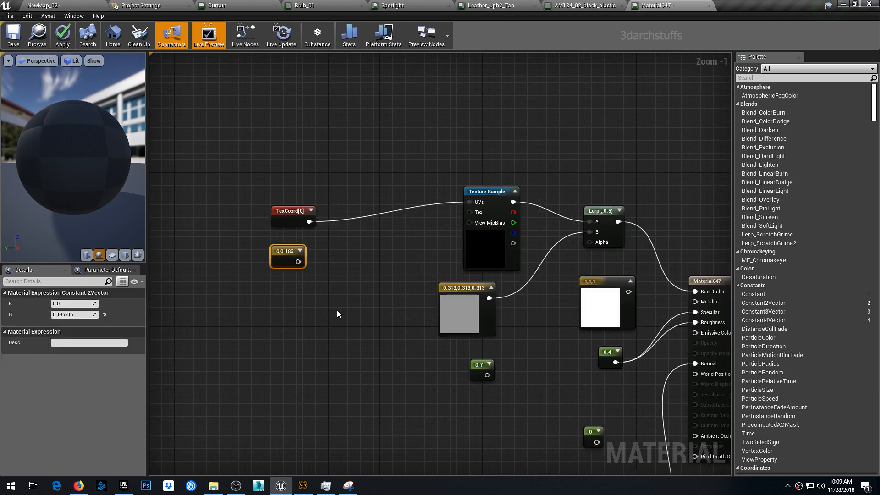
{"action": "key", "text": "Delete"}
Connect the upper TexCoord to the normal map Texture Sample's UVs and delete the lower Add, two-component constant and TexCoord nodes
{"action": "right_click_drag", "start_coordinate": [345, 299], "coordinate": [321, 179]}
{"action": "left_click_drag", "start_coordinate": [282, 73], "coordinate": [460, 414]}
{"action": "left_click", "coordinate": [360, 404]}
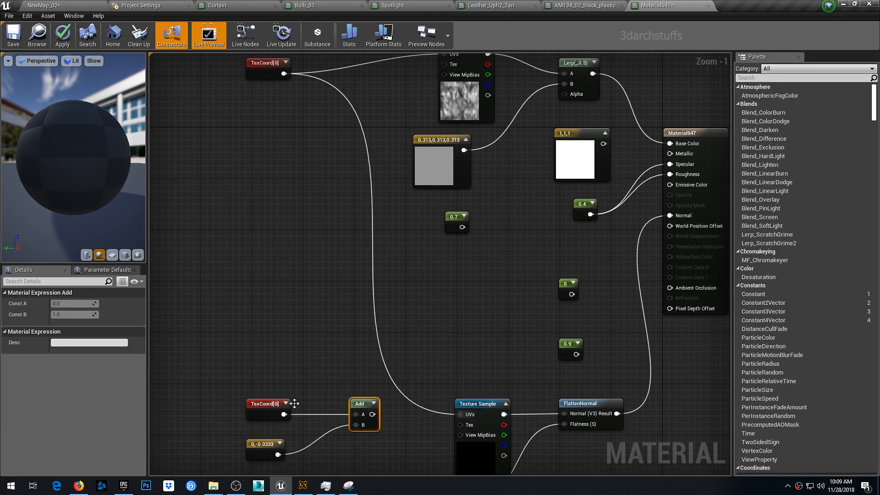
{"action": "key", "text": "Delete"}
{"action": "left_click", "coordinate": [264, 443]}
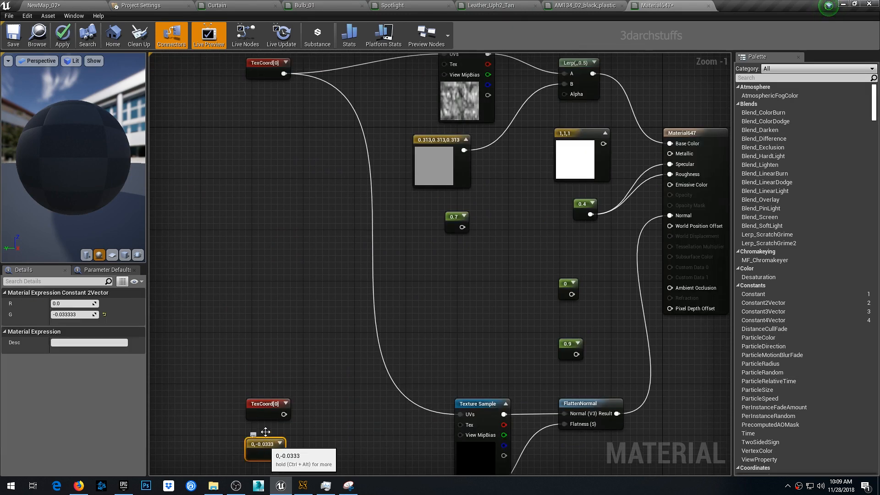
{"action": "key", "text": "Delete"}
{"action": "left_click", "coordinate": [270, 414]}
{"action": "key", "text": "Delete"}
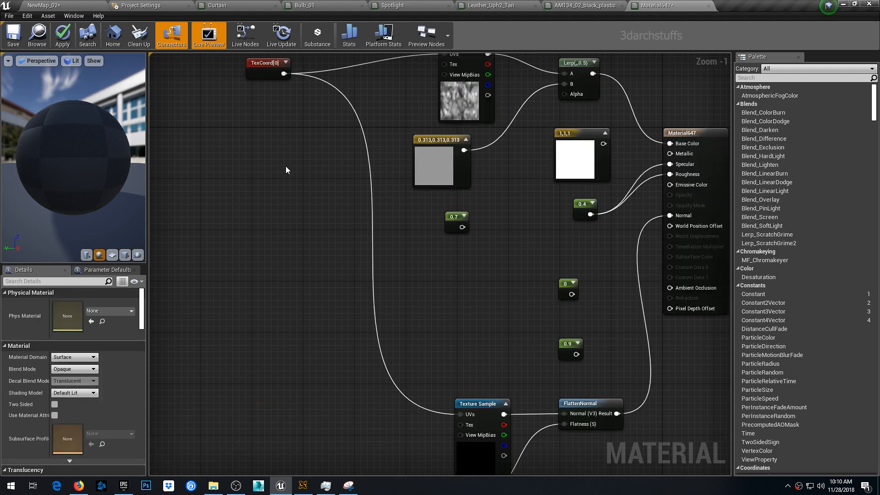
Move the shared TexCoord between the two texture branches and delete the unconnected 0, 0.9, 0.7 and 1,1,1 constants
{"action": "right_click_drag", "start_coordinate": [285, 166], "coordinate": [309, 242]}
{"action": "left_click_drag", "start_coordinate": [294, 146], "coordinate": [271, 280]}
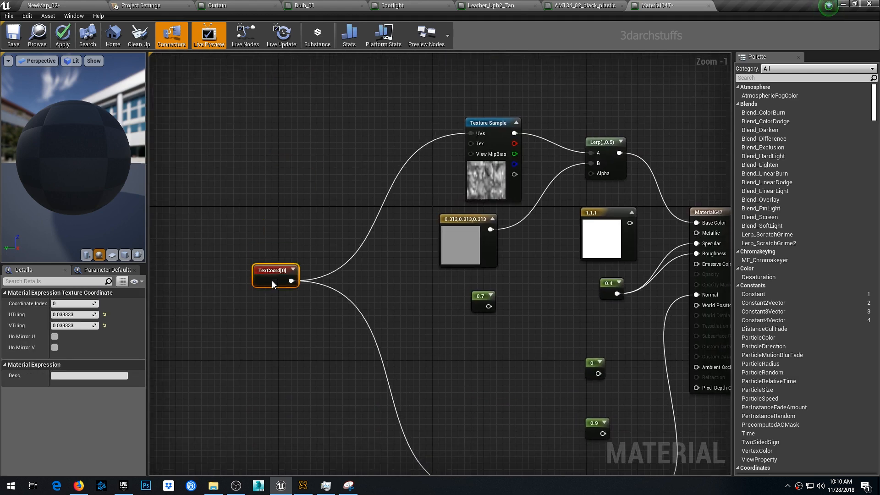
{"action": "right_click_drag", "start_coordinate": [529, 326], "coordinate": [494, 225]}
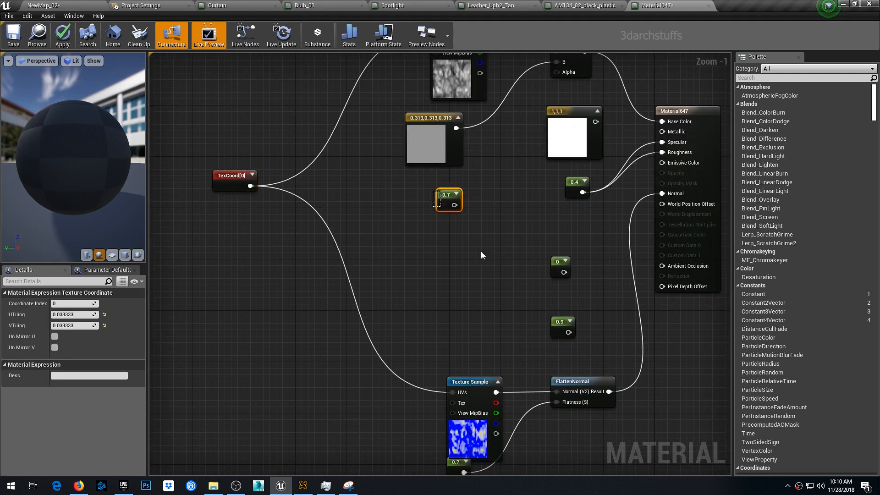
{"action": "left_click_drag", "start_coordinate": [480, 251], "coordinate": [572, 324]}
{"action": "left_click", "coordinate": [584, 231]}
{"action": "left_click_drag", "start_coordinate": [583, 231], "coordinate": [548, 326]}
{"action": "key", "text": "Delete"}
{"action": "left_click_drag", "start_coordinate": [445, 194], "coordinate": [507, 168]}
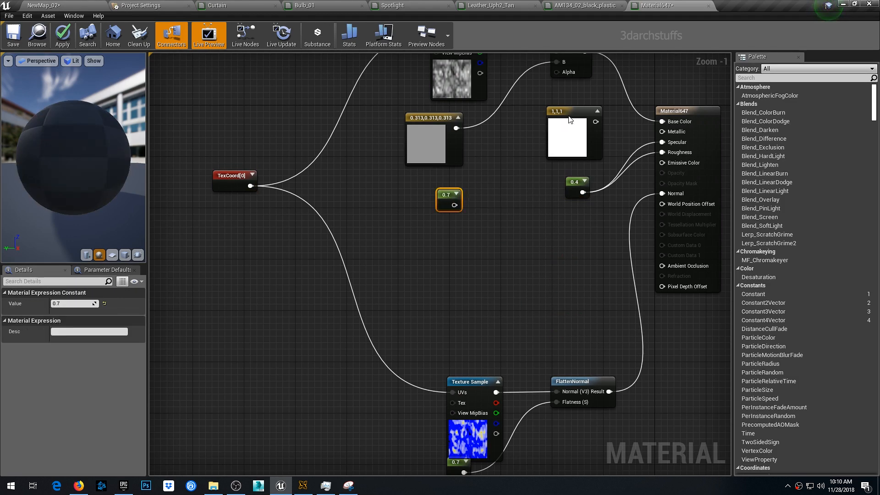
{"action": "key", "text": "Delete"}
{"action": "right_click_drag", "start_coordinate": [518, 162], "coordinate": [483, 268]}
{"action": "left_click", "coordinate": [524, 216]}
{"action": "key", "text": "Delete"}
Move the normal map, FlattenNormal and 0.7 constant nodes up beneath the color nodes, apply the material and return to the level
{"action": "right_click_drag", "start_coordinate": [503, 351], "coordinate": [531, 207]}
{"action": "left_click_drag", "start_coordinate": [626, 310], "coordinate": [451, 433]}
{"action": "left_click_drag", "start_coordinate": [571, 350], "coordinate": [535, 176]}
{"action": "left_click", "coordinate": [498, 254]}
{"action": "left_click_drag", "start_coordinate": [413, 249], "coordinate": [432, 267]}
{"action": "right_click_drag", "start_coordinate": [376, 256], "coordinate": [407, 382]}
{"action": "left_click", "coordinate": [63, 37]}
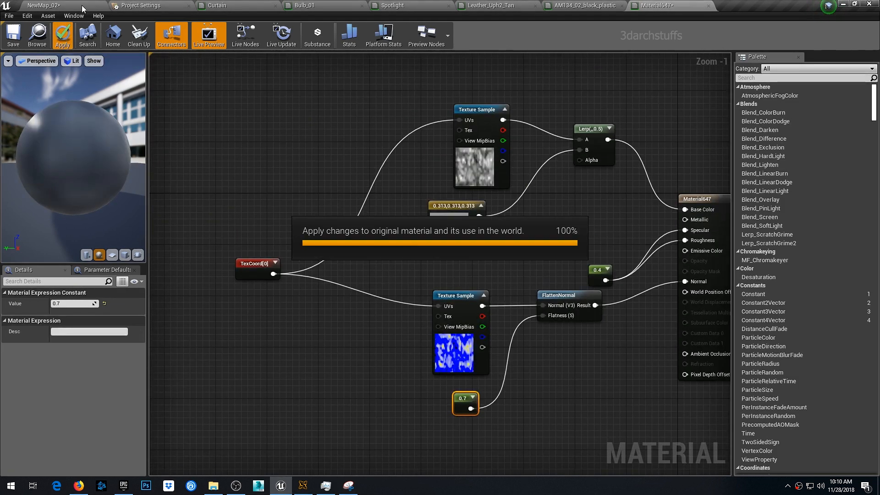
{"action": "left_click", "coordinate": [81, 8]}
Reset the shared TexCoord's UTiling and VTiling to 1.0, apply the material and check the bed cover in the level
{"action": "left_click", "coordinate": [656, 5]}
{"action": "left_click", "coordinate": [254, 264]}
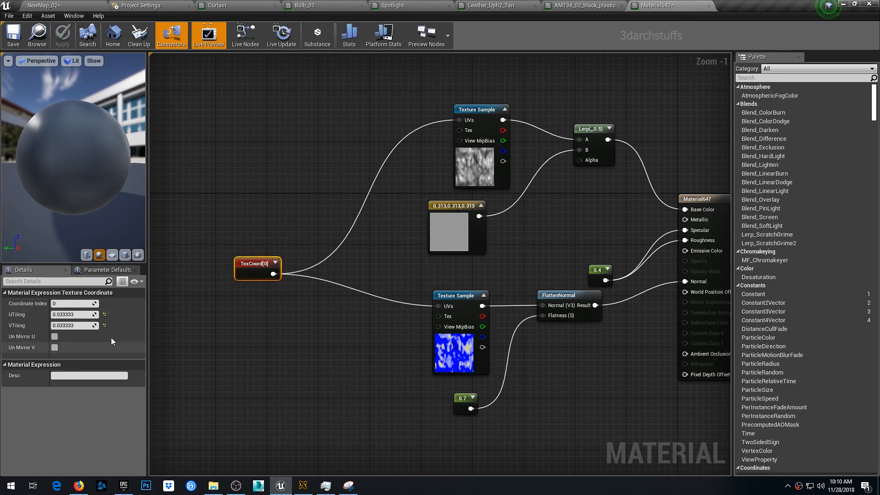
{"action": "left_click", "coordinate": [71, 7]}
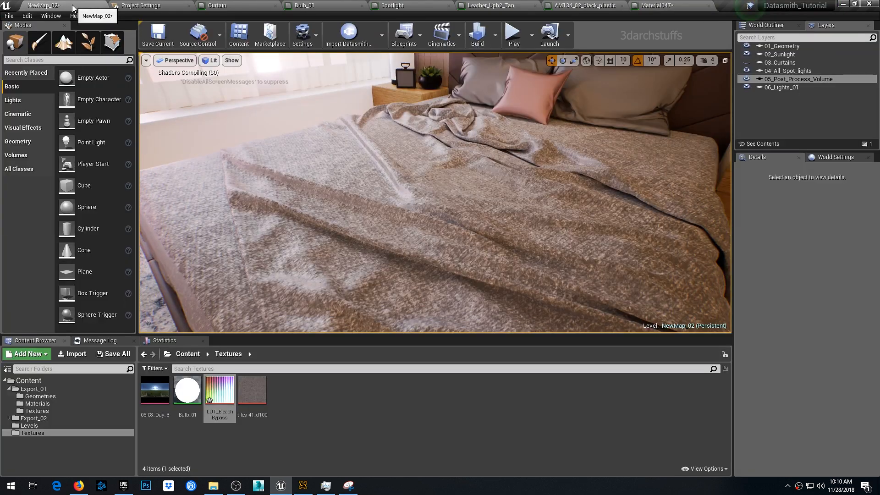
{"action": "left_click", "coordinate": [656, 5]}
{"action": "left_click", "coordinate": [62, 37]}
{"action": "left_click", "coordinate": [76, 4]}
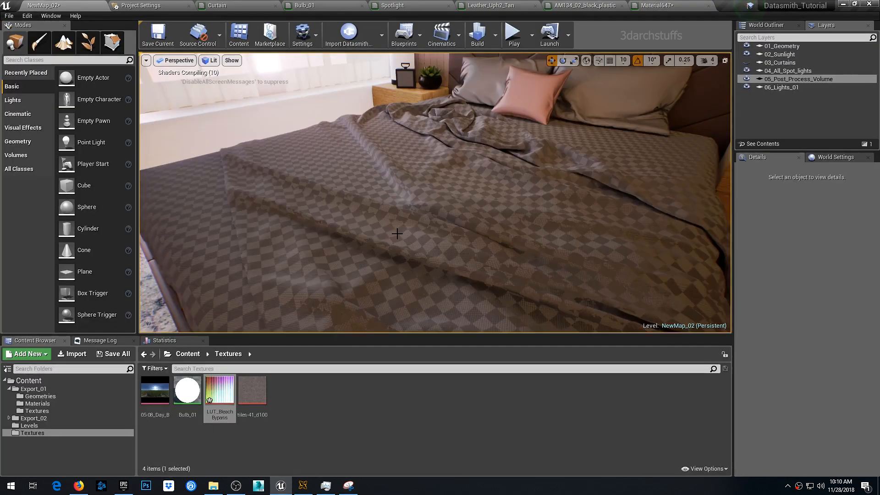
{"action": "right_click_drag", "start_coordinate": [431, 193], "coordinate": [526, 81]}
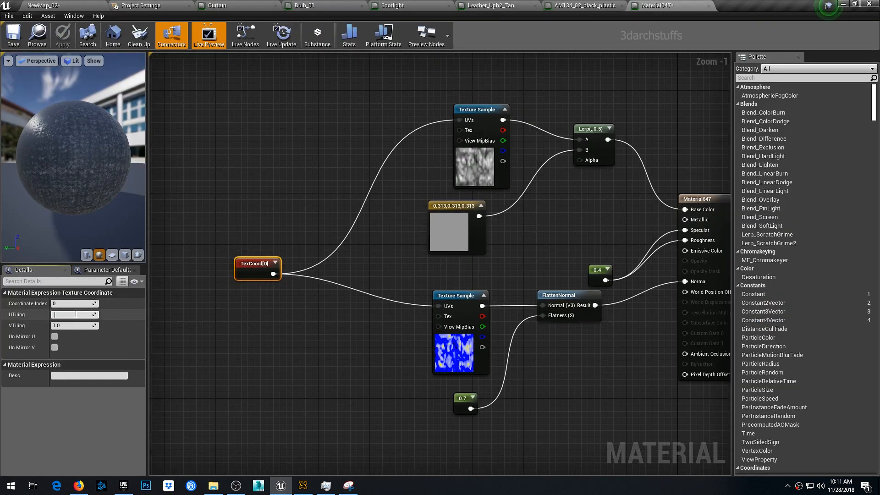
Set the TexCoord's UTiling and VTiling to 0.35, apply the material and check the pattern scale on the bed cover
{"action": "key", "text": "Tab"}
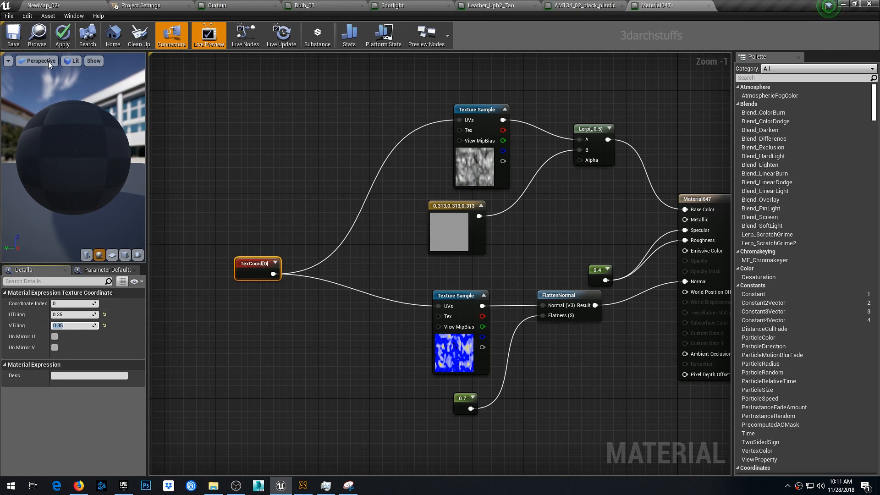
{"action": "left_click", "coordinate": [62, 36]}
{"action": "left_click", "coordinate": [86, 6]}
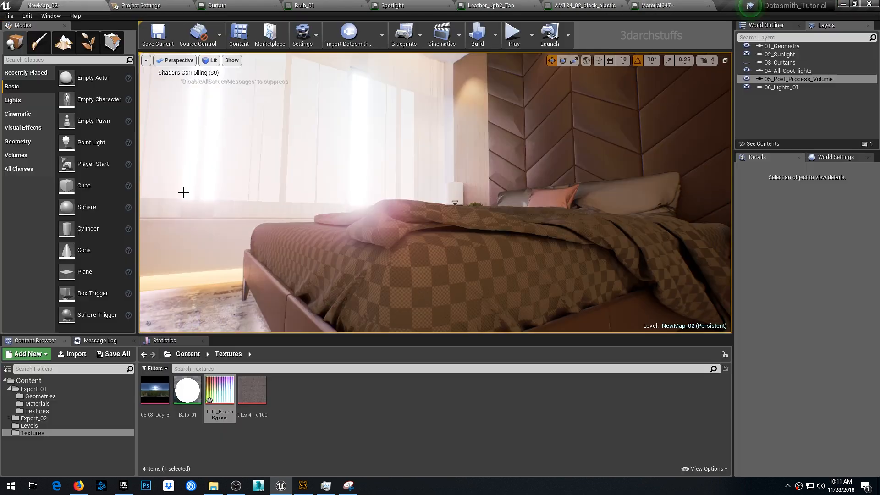
{"action": "right_click_drag", "start_coordinate": [375, 222], "coordinate": [357, 225]}
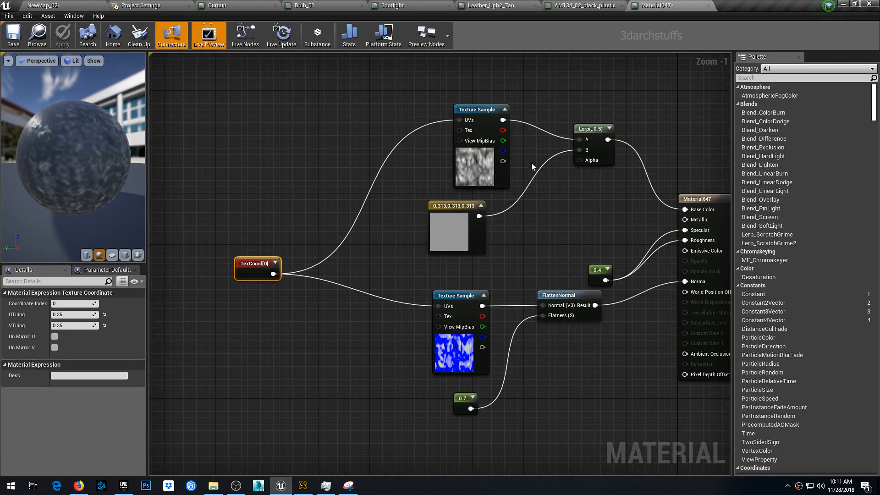
Move the fabric Texture Sample aside and connect the grey color constant directly to Material647's Base Color
{"action": "right_click_drag", "start_coordinate": [532, 163], "coordinate": [533, 241]}
{"action": "left_click_drag", "start_coordinate": [478, 193], "coordinate": [459, 174]}
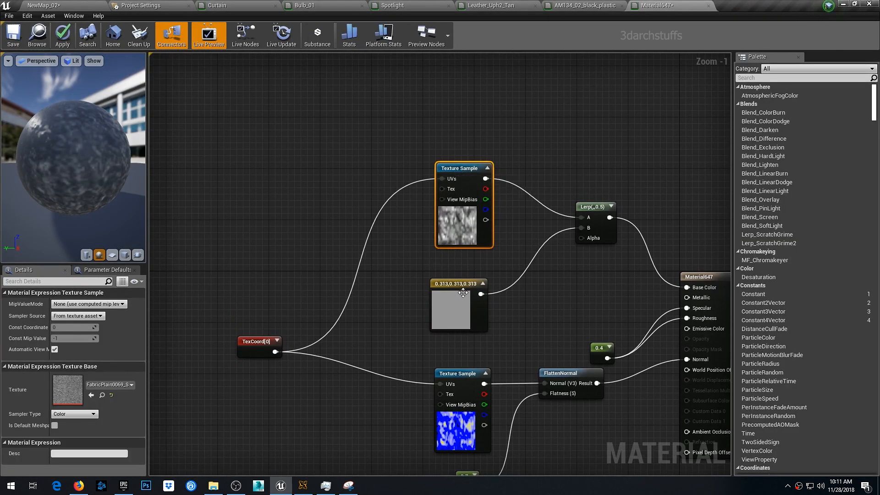
{"action": "left_click_drag", "start_coordinate": [481, 294], "coordinate": [686, 287]}
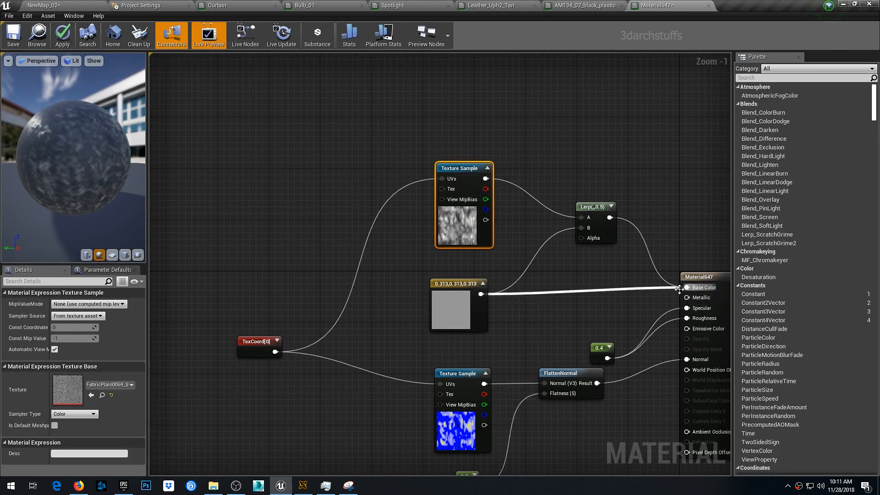
Set the color constant driving Base Color to 0.927083 for R, G and B, apply the material and return to the level
{"action": "right_click_drag", "start_coordinate": [499, 338], "coordinate": [407, 306]}
{"action": "double_click", "coordinate": [371, 275]}
{"action": "left_click_drag", "start_coordinate": [506, 299], "coordinate": [502, 270]}
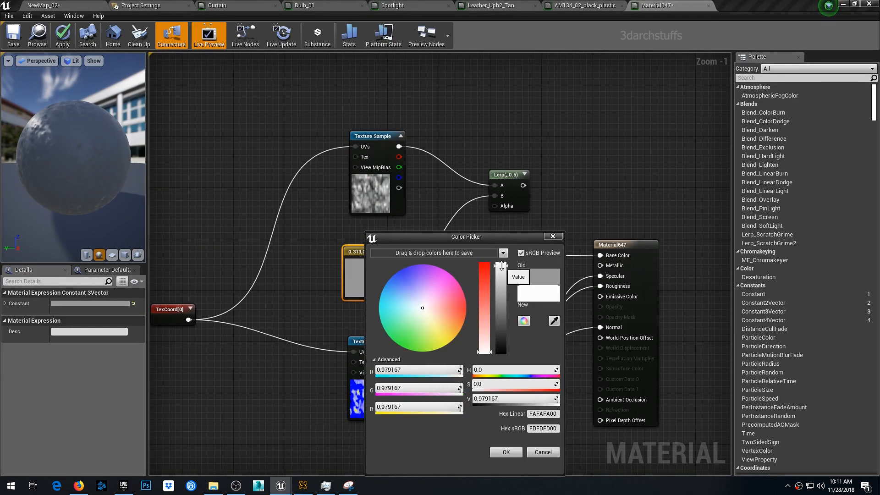
{"action": "left_click", "coordinate": [505, 453]}
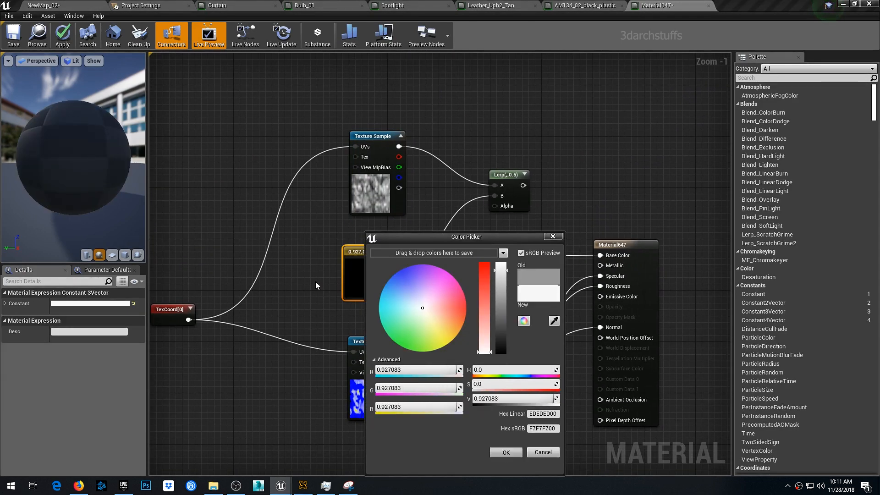
{"action": "left_click", "coordinate": [63, 35]}
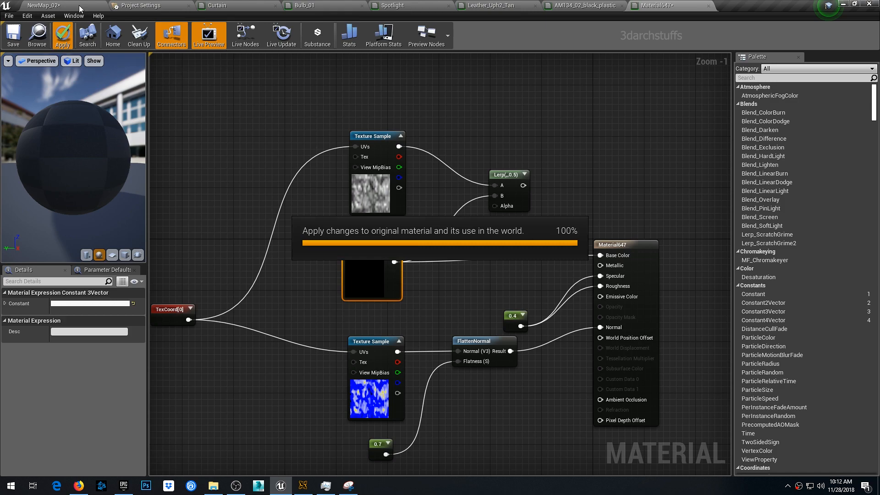
{"action": "left_click", "coordinate": [80, 8]}
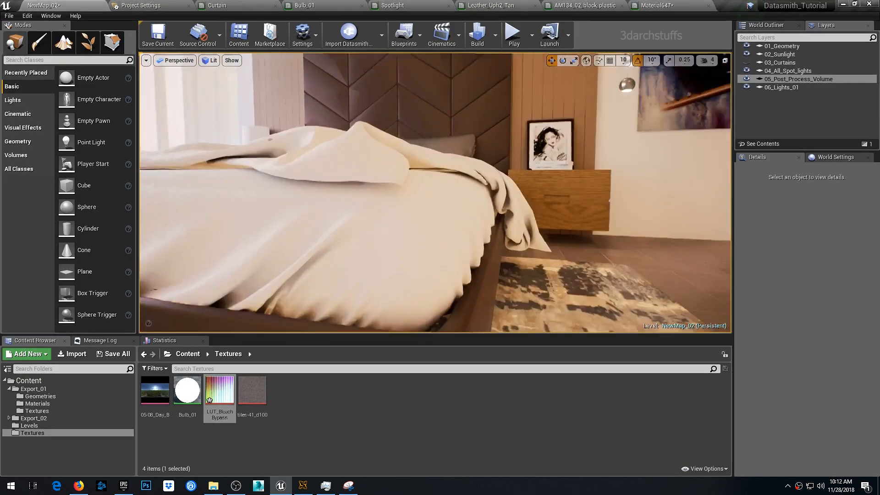
Examine the bed cover's updated material in the level from saved camera views and closer angles
{"action": "right_click_drag", "start_coordinate": [385, 208], "coordinate": [370, 208]}
{"action": "key", "text": "1"}
{"action": "key", "text": "2"}
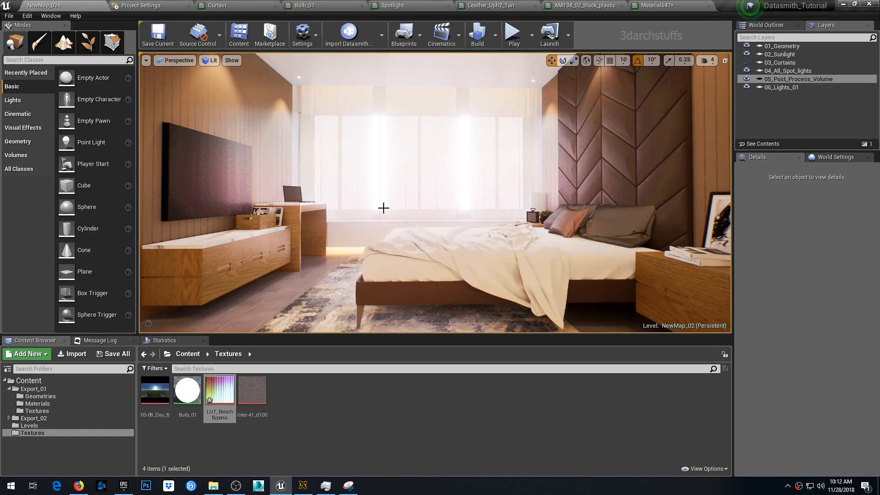
{"action": "scroll", "coordinate": [401, 197], "scroll_direction": "up", "scroll_amount": 4}
{"action": "right_click_drag", "start_coordinate": [401, 197], "coordinate": [413, 229]}
{"action": "scroll", "coordinate": [408, 207], "scroll_direction": "down", "scroll_amount": 10}
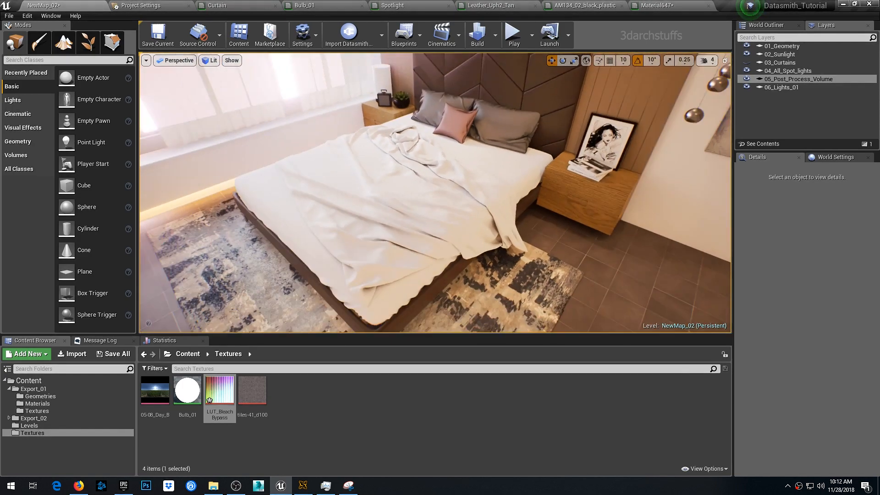
{"action": "left_click_drag", "start_coordinate": [422, 225], "coordinate": [449, 216], "text": "alt"}
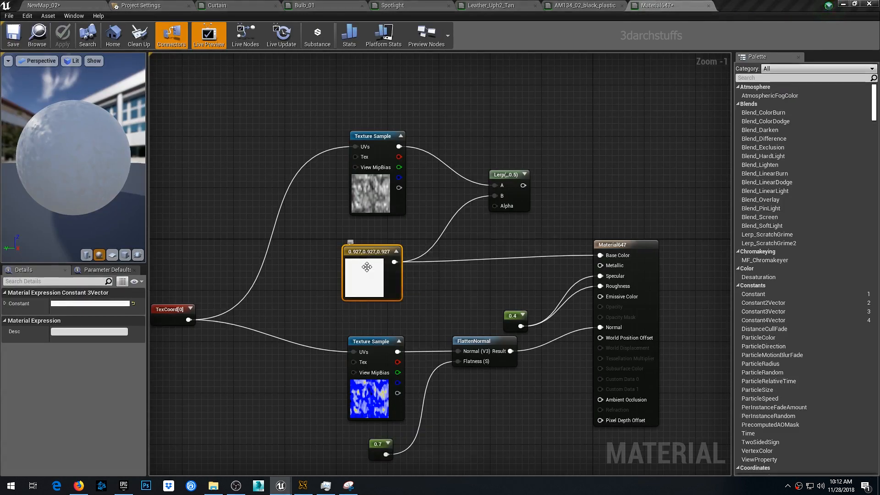
Set the color constant driving Base Color to 0.723958 for R, G and B, apply the material and check the bed cover from saved camera views
{"action": "double_click", "coordinate": [365, 256]}
{"action": "left_click", "coordinate": [507, 283]}
{"action": "left_click_drag", "start_coordinate": [507, 284], "coordinate": [507, 290]}
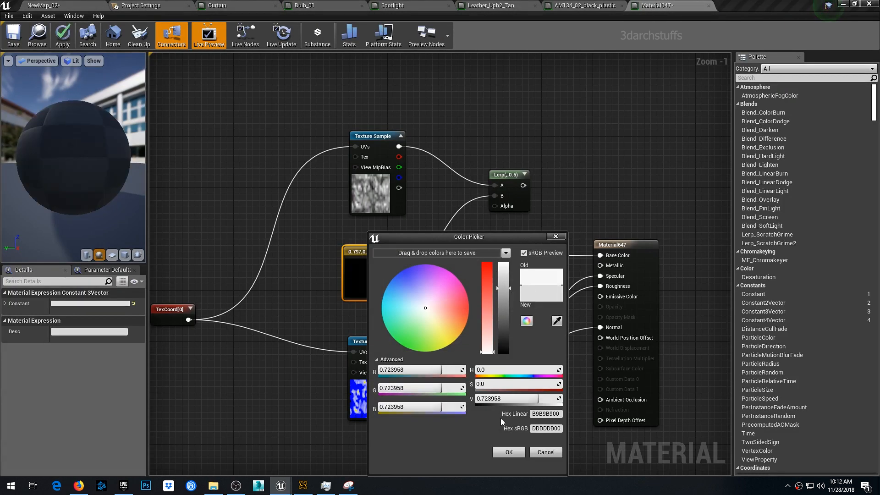
{"action": "left_click", "coordinate": [508, 452]}
{"action": "left_click", "coordinate": [63, 41]}
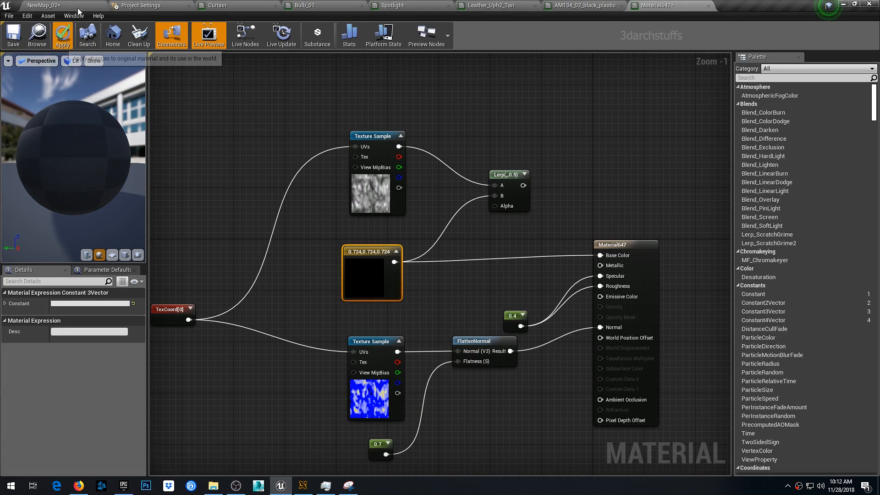
{"action": "left_click", "coordinate": [45, 5]}
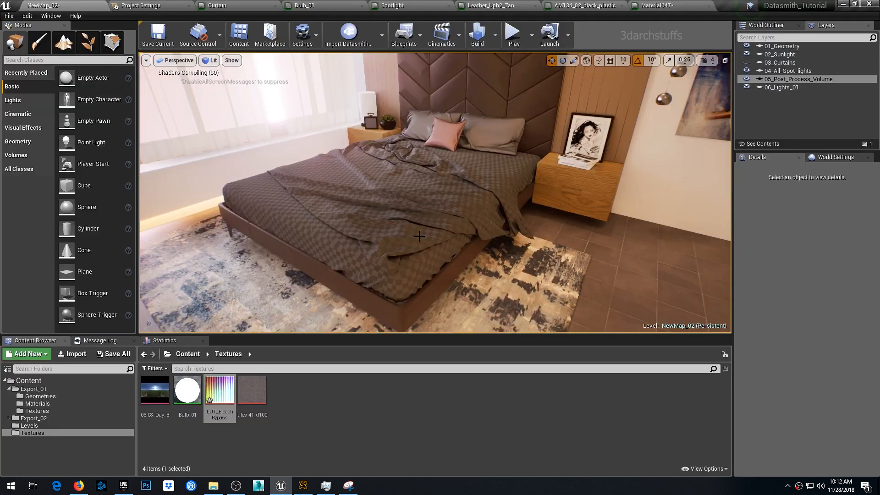
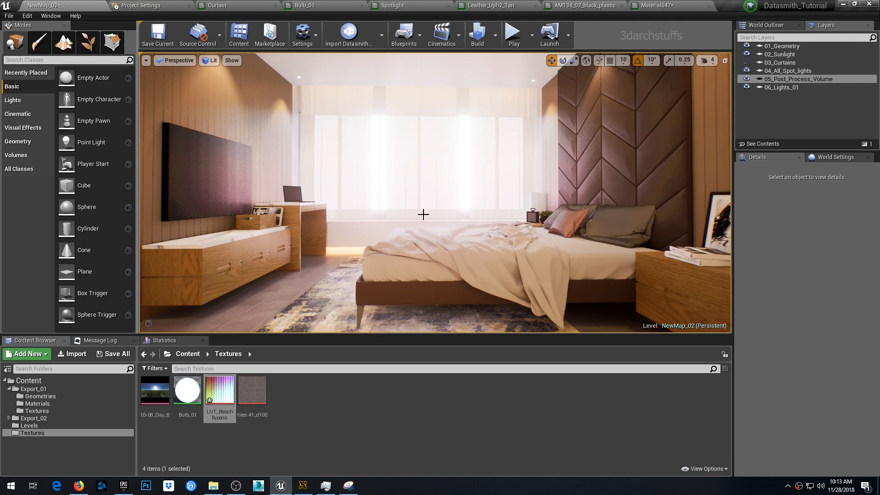
{"action": "key", "text": "2"}
{"action": "key", "text": "3"}
{"action": "key", "text": "4"}
{"action": "key", "text": "1"}
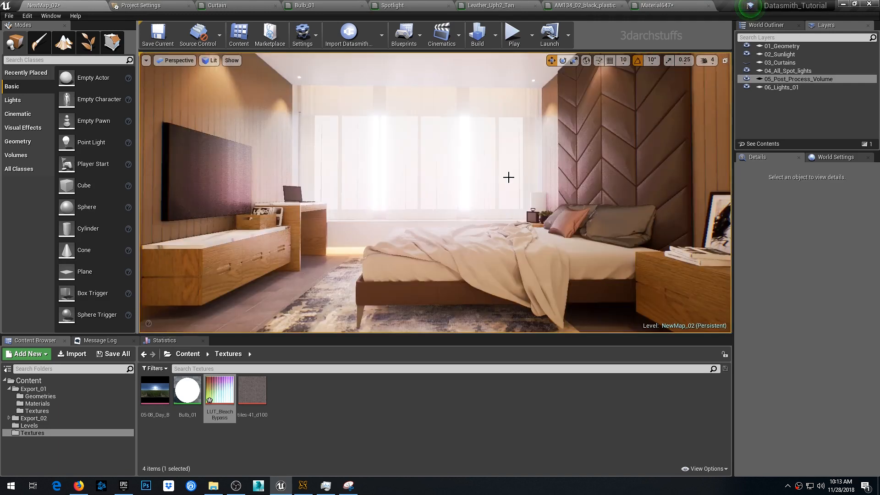
Enable the Film Slope override on the PostProcessVolume and set it to 0.9, viewing the room from the saved wardrobe-side camera
{"action": "left_click", "coordinate": [790, 79]}
{"action": "scroll", "coordinate": [756, 351], "scroll_direction": "down", "scroll_amount": 3}
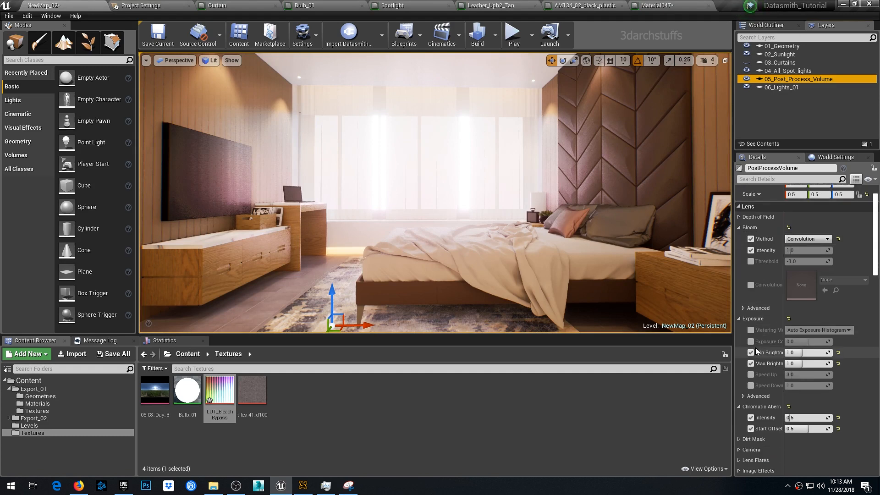
{"action": "scroll", "coordinate": [757, 351], "scroll_direction": "down", "scroll_amount": 5}
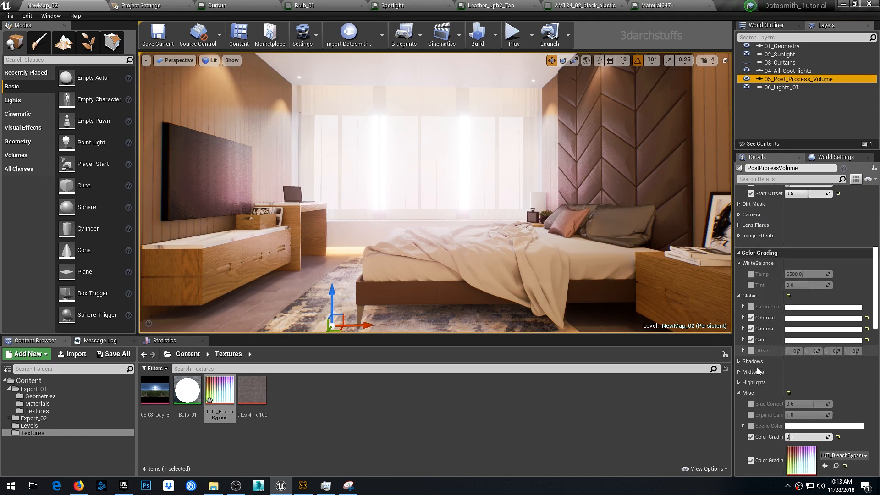
{"action": "scroll", "coordinate": [757, 370], "scroll_direction": "down", "scroll_amount": 4}
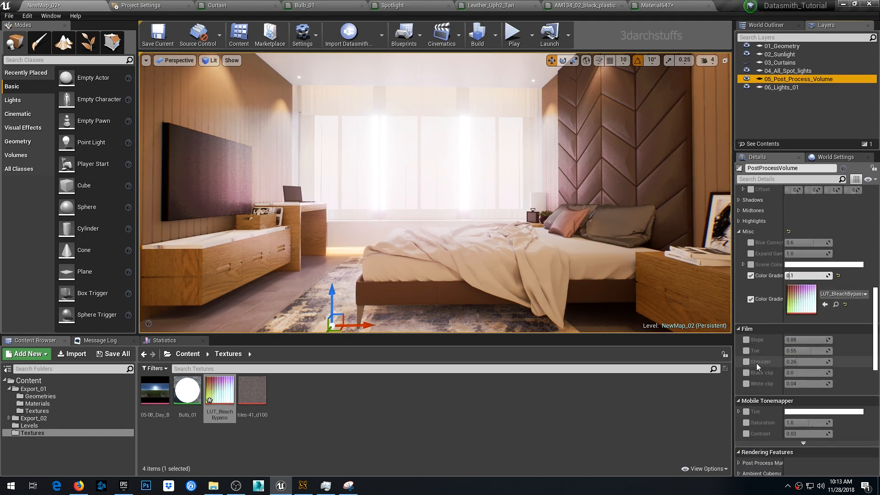
{"action": "key", "text": "2"}
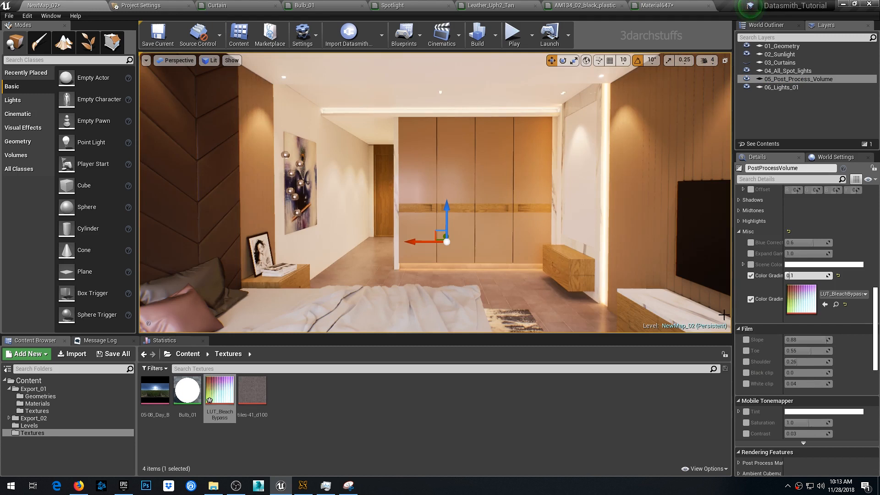
{"action": "left_click", "coordinate": [746, 340]}
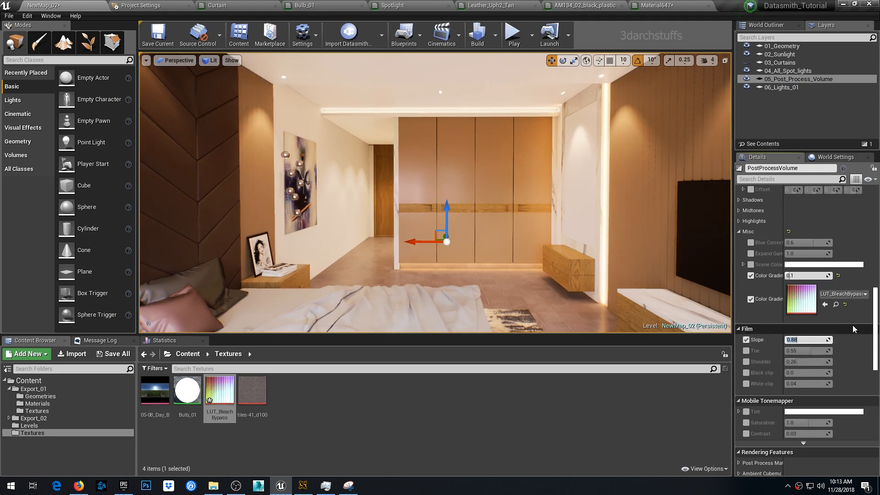
{"action": "type", "text": "0.9"}
{"action": "key", "text": "Return"}
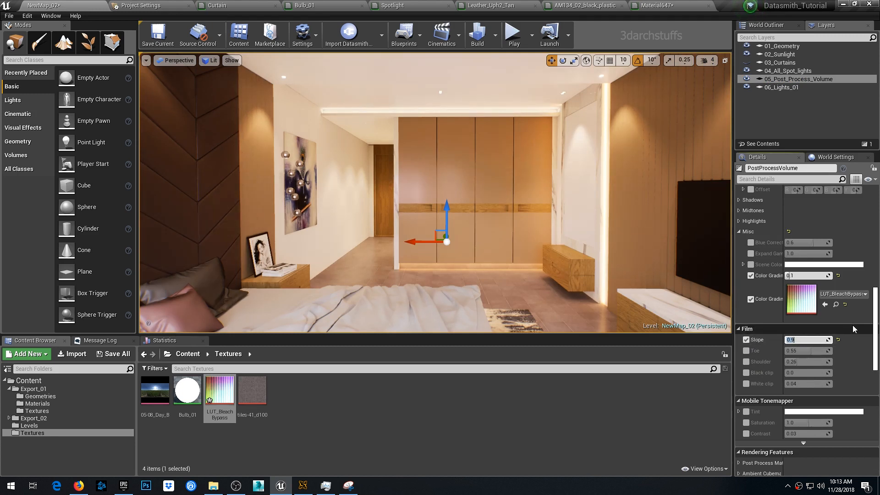
Enable the Film Toe override on the PostProcessVolume and set it to 0.6
{"action": "left_click", "coordinate": [746, 351]}
{"action": "left_click", "coordinate": [811, 350]}
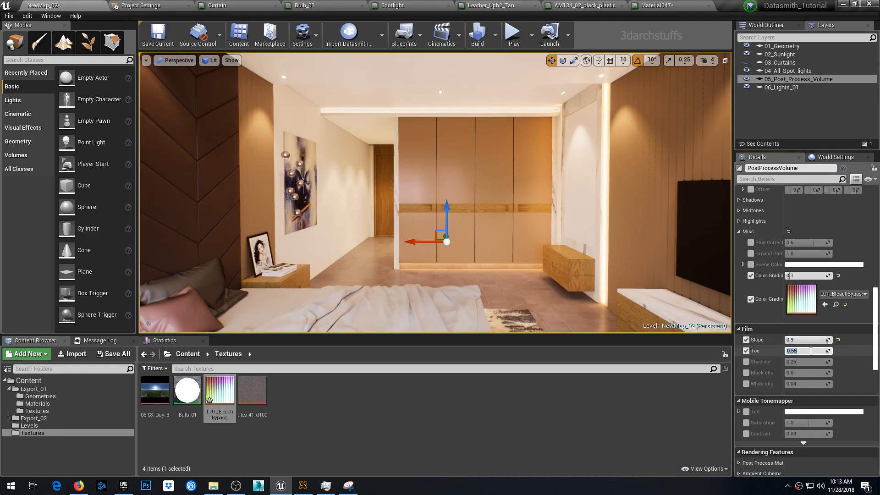
{"action": "type", "text": "0.6"}
{"action": "key", "text": "Return"}
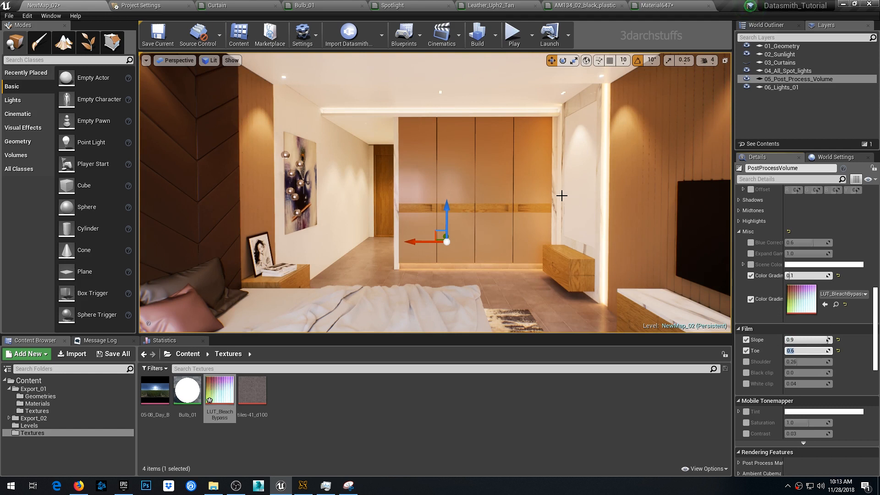
{"action": "left_click", "coordinate": [746, 351]}
Expand the Ambient Cubemap settings in the PostProcessVolume's Rendering Features
{"action": "scroll", "coordinate": [752, 374], "scroll_direction": "down", "scroll_amount": 5}
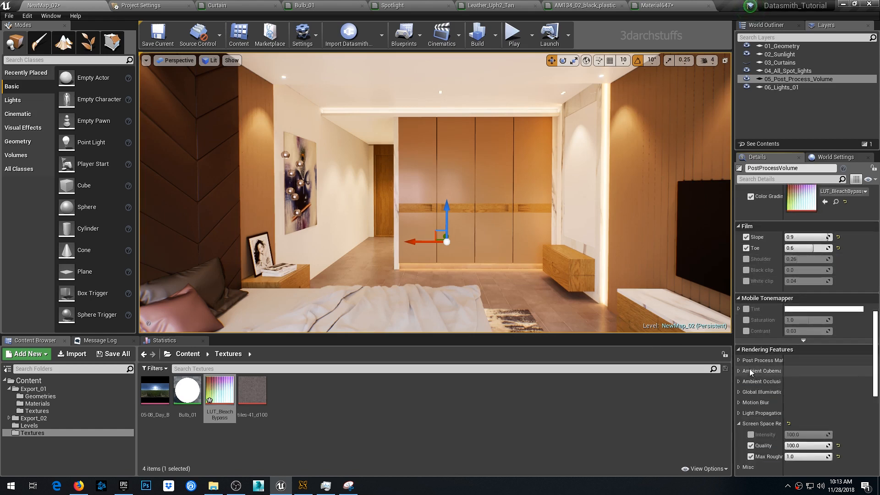
{"action": "scroll", "coordinate": [751, 373], "scroll_direction": "down", "scroll_amount": 1}
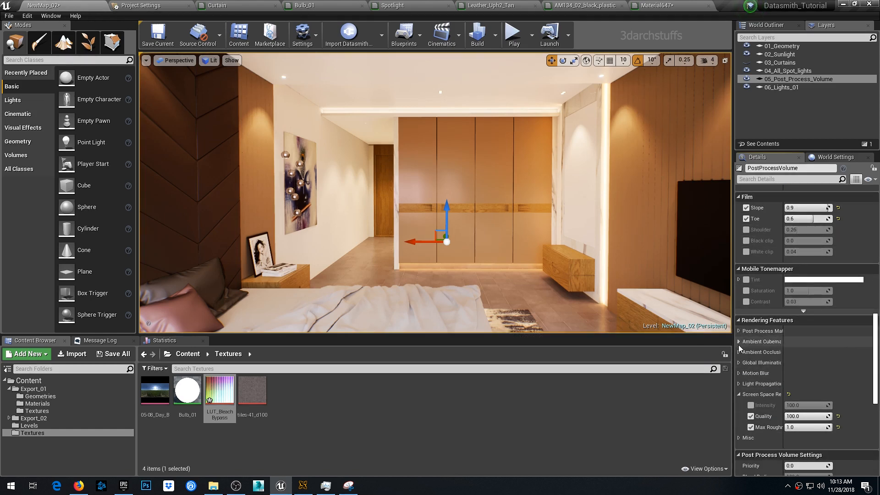
{"action": "left_click", "coordinate": [739, 342]}
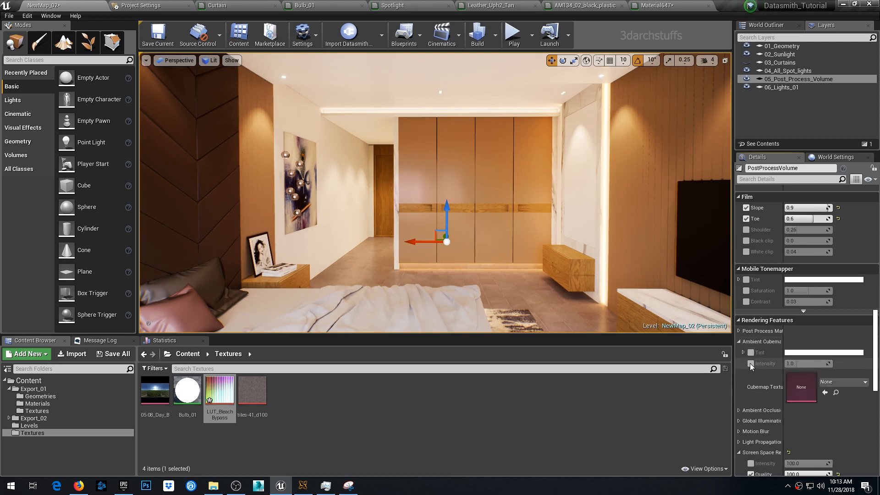
{"action": "left_click", "coordinate": [751, 364]}
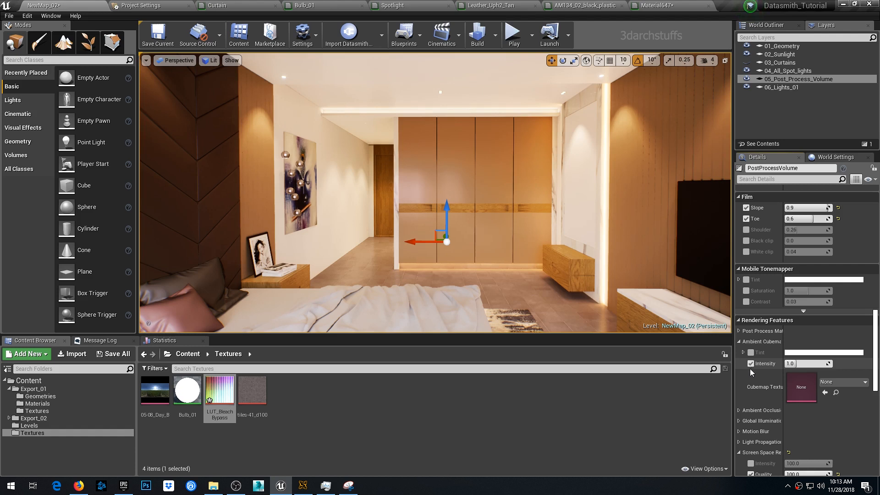
{"action": "left_click", "coordinate": [750, 363]}
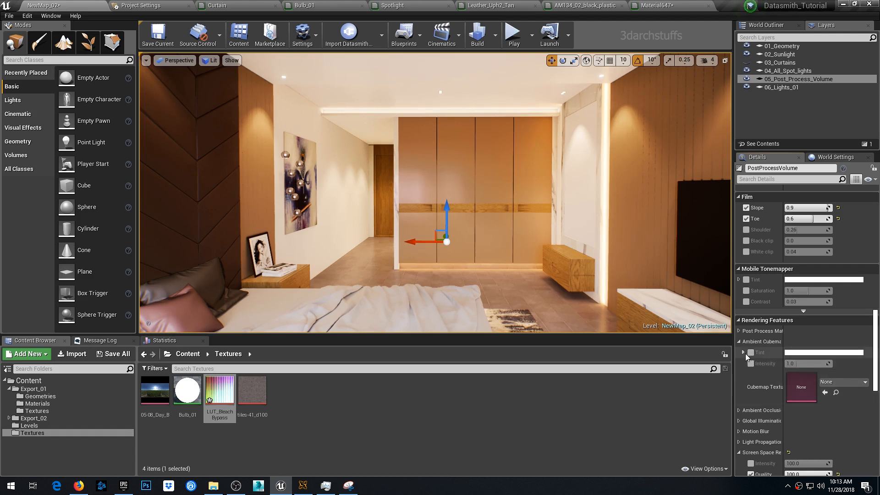
{"action": "left_click", "coordinate": [738, 342]}
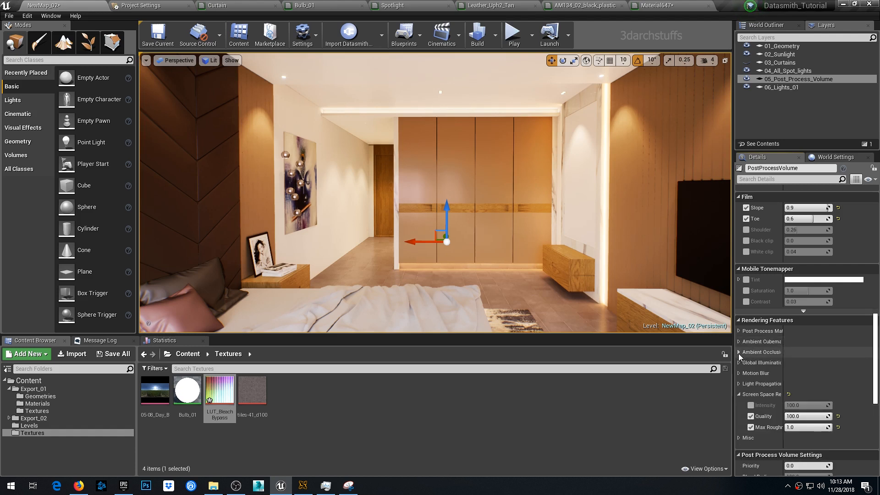
Override the post process volume's ambient occlusion with an intensity of 1.0 and a radius of 5.0
{"action": "left_click", "coordinate": [739, 352]}
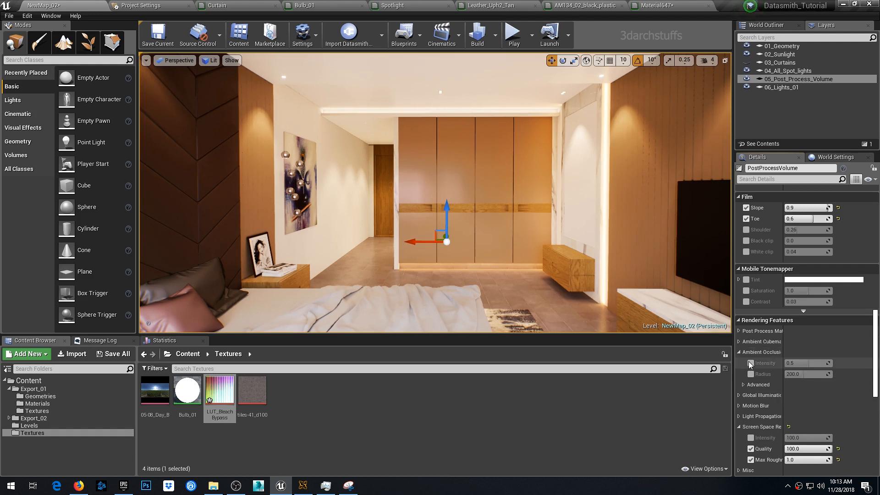
{"action": "left_click", "coordinate": [750, 363]}
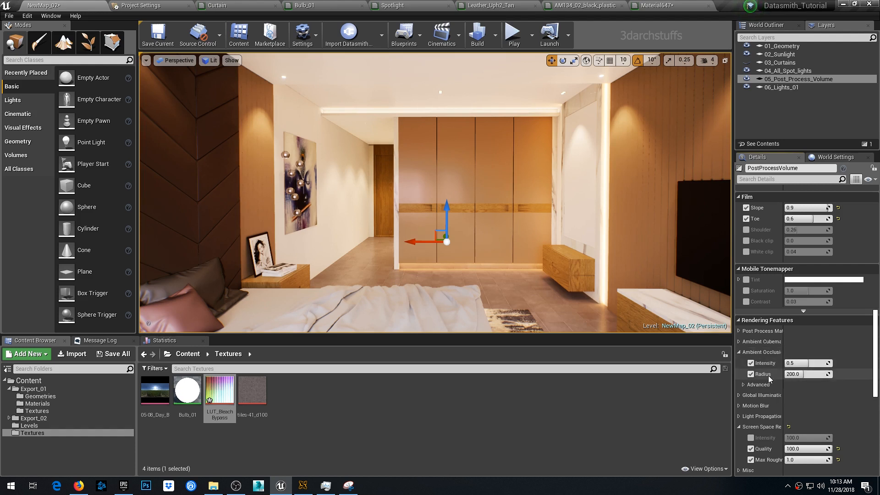
{"action": "left_click", "coordinate": [792, 374]}
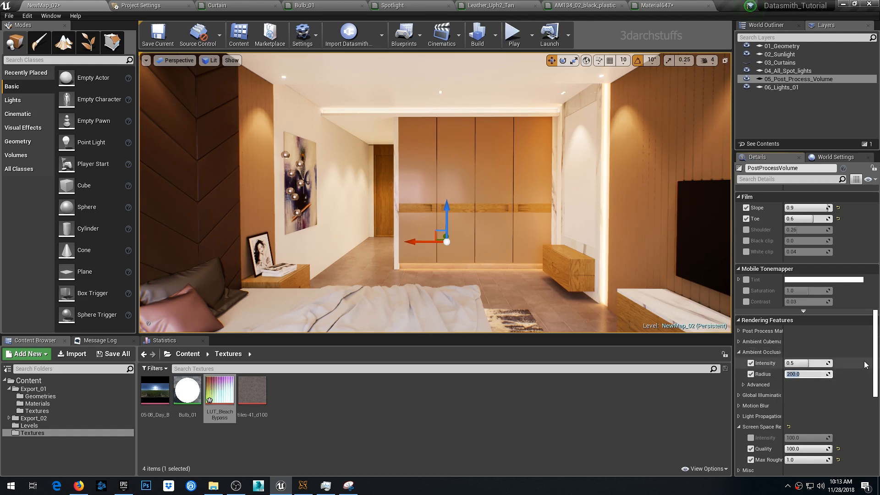
{"action": "left_click", "coordinate": [800, 363]}
{"action": "type", "text": "1"}
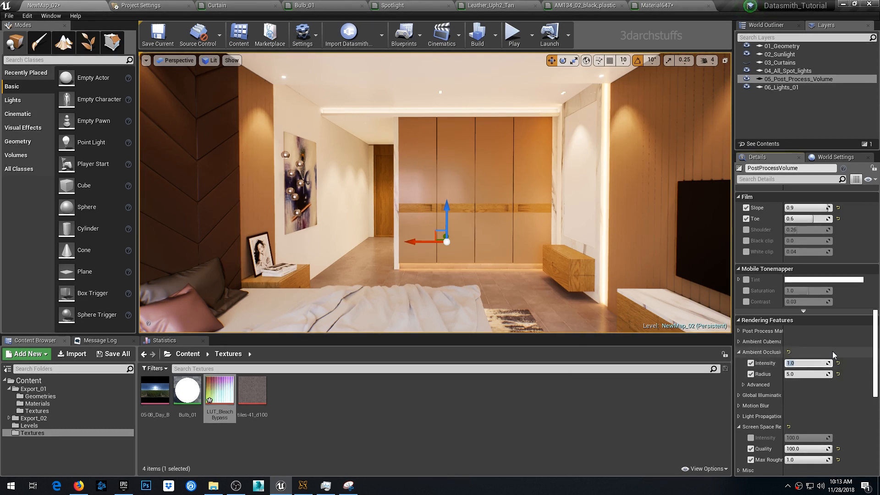
{"action": "key", "text": "Return"}
In the advanced ambient occlusion settings, override the static fraction, enable the world-space radius, and set the quality to 100
{"action": "left_click", "coordinate": [743, 385]}
{"action": "left_click", "coordinate": [755, 396]}
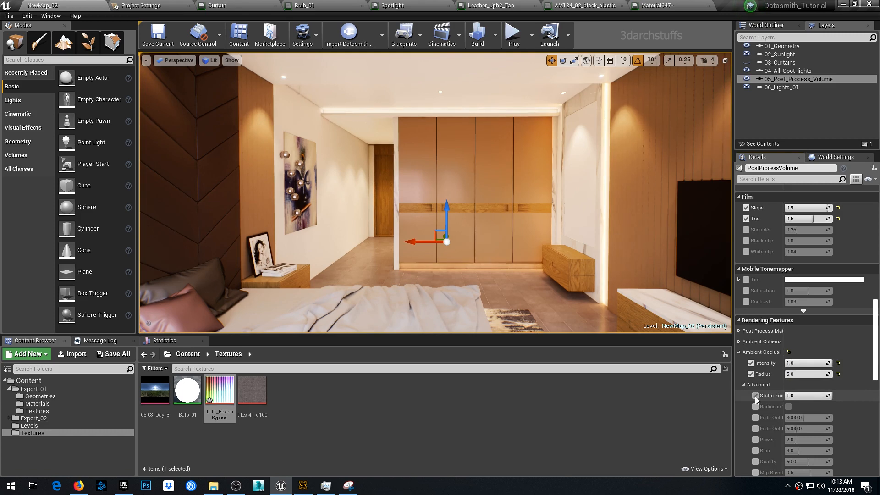
{"action": "left_click", "coordinate": [755, 397]}
{"action": "left_click", "coordinate": [755, 397]}
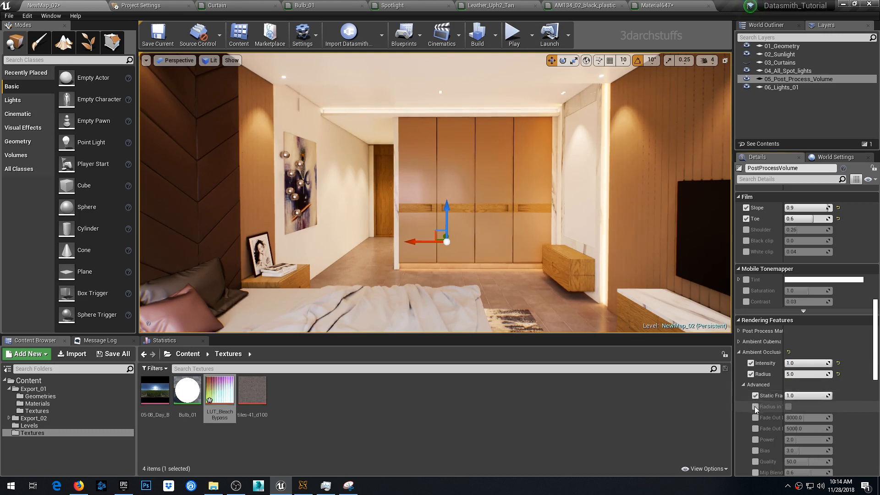
{"action": "left_click", "coordinate": [756, 407]}
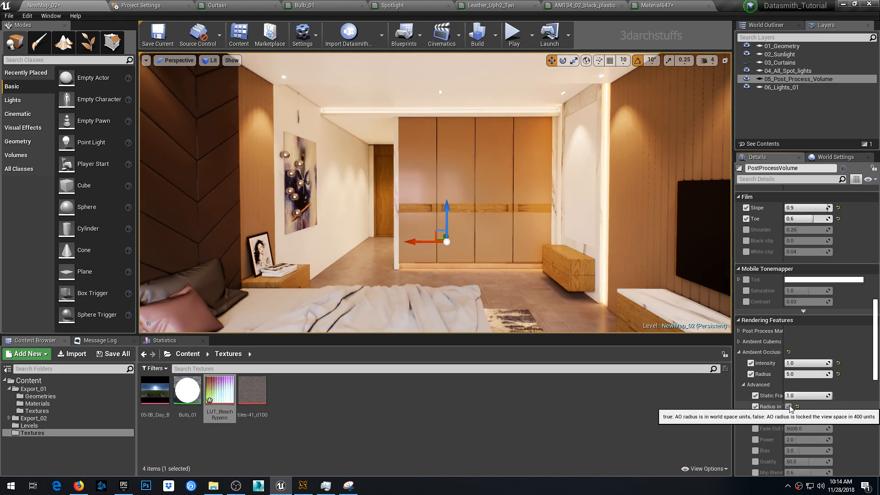
{"action": "scroll", "coordinate": [761, 413], "scroll_direction": "down", "scroll_amount": 2}
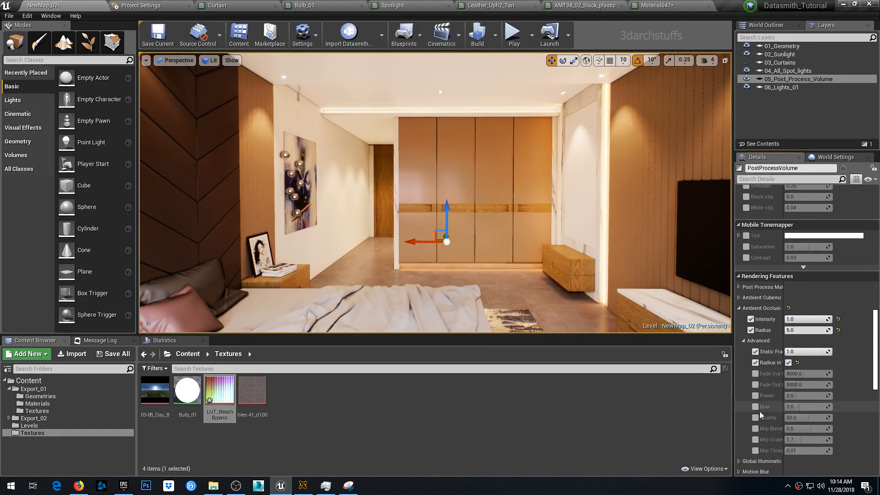
{"action": "left_click", "coordinate": [756, 417]}
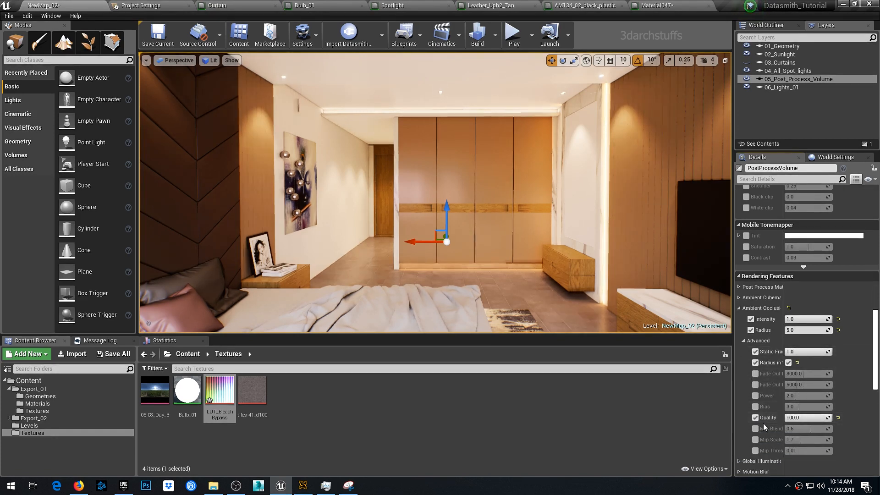
Compare the ambient occlusion with its world-space radius and static fraction toggled, and set the static fraction to 0.25
{"action": "left_click", "coordinate": [788, 362]}
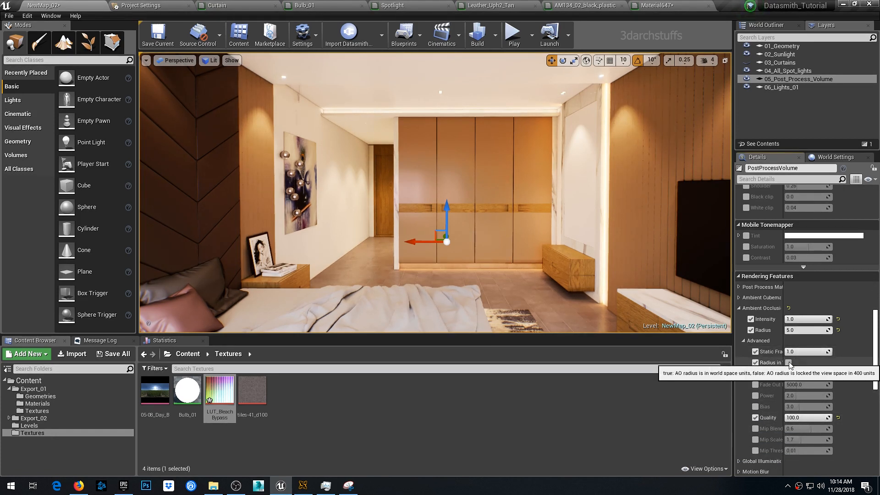
{"action": "left_click", "coordinate": [789, 363]}
{"action": "left_click", "coordinate": [755, 352]}
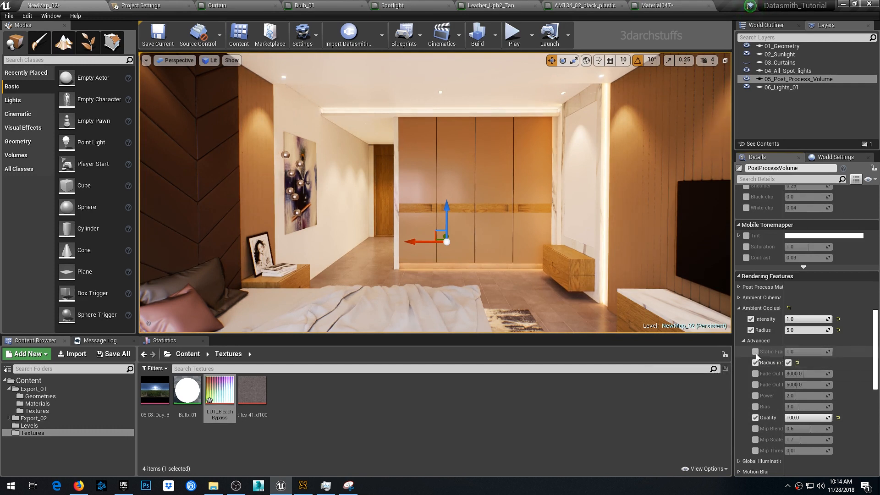
{"action": "left_click", "coordinate": [755, 352]}
{"action": "left_click", "coordinate": [755, 352]}
{"action": "left_click", "coordinate": [755, 352]}
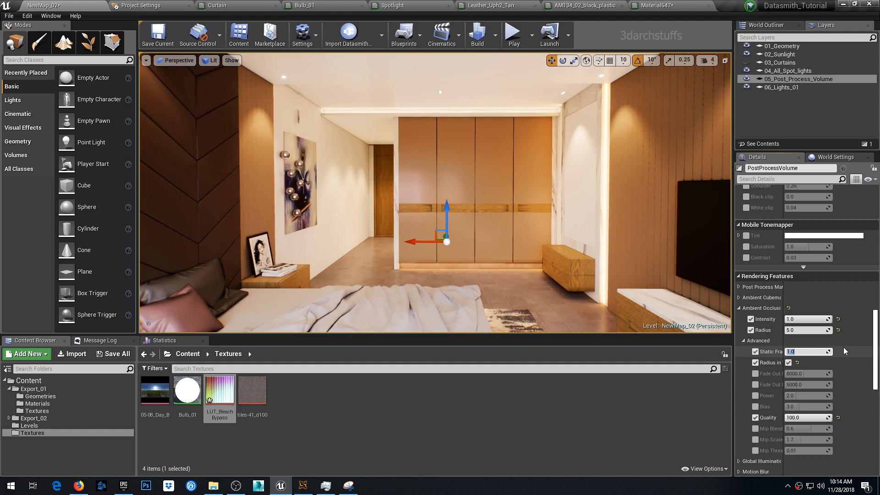
{"action": "type", "text": "0.25"}
{"action": "key", "text": "Return"}
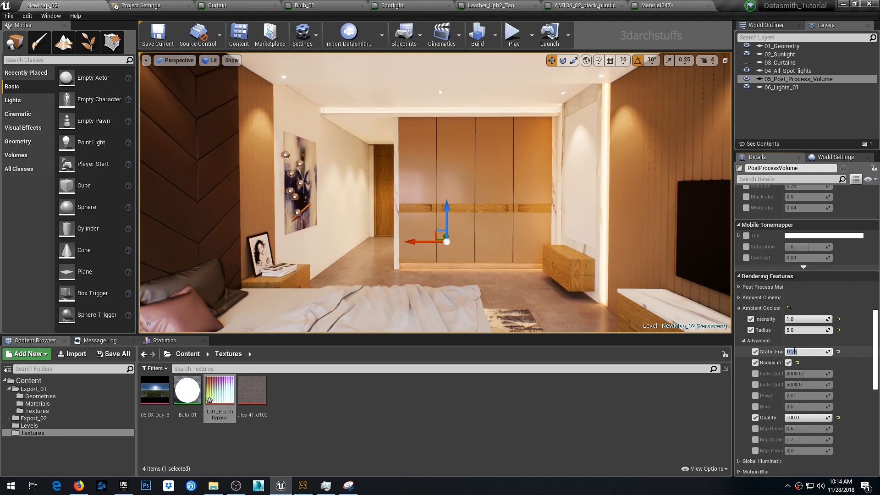
{"action": "left_click", "coordinate": [755, 363]}
Review the volume's global illumination, screen space reflection, color grading, volume and brush settings
{"action": "scroll", "coordinate": [747, 362], "scroll_direction": "down", "scroll_amount": 4}
{"action": "left_click", "coordinate": [738, 358]}
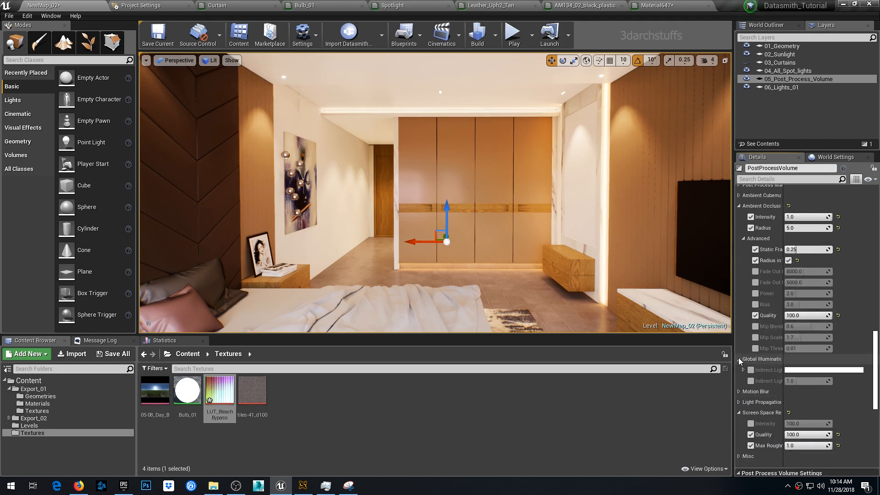
{"action": "left_click", "coordinate": [739, 360]}
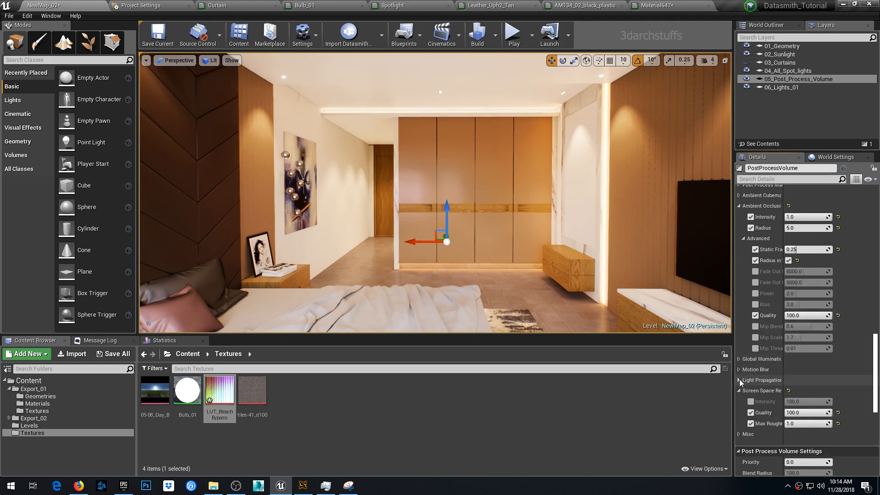
{"action": "scroll", "coordinate": [764, 386], "scroll_direction": "down", "scroll_amount": 1}
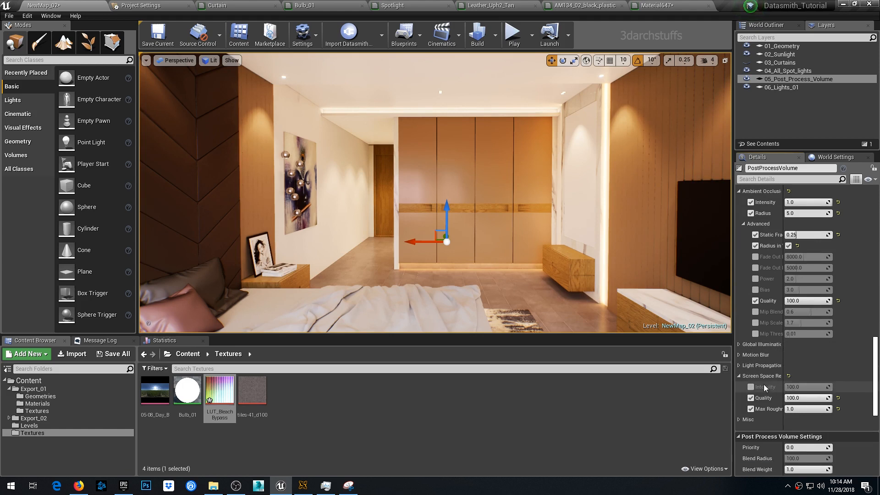
{"action": "scroll", "coordinate": [756, 398], "scroll_direction": "down", "scroll_amount": 2}
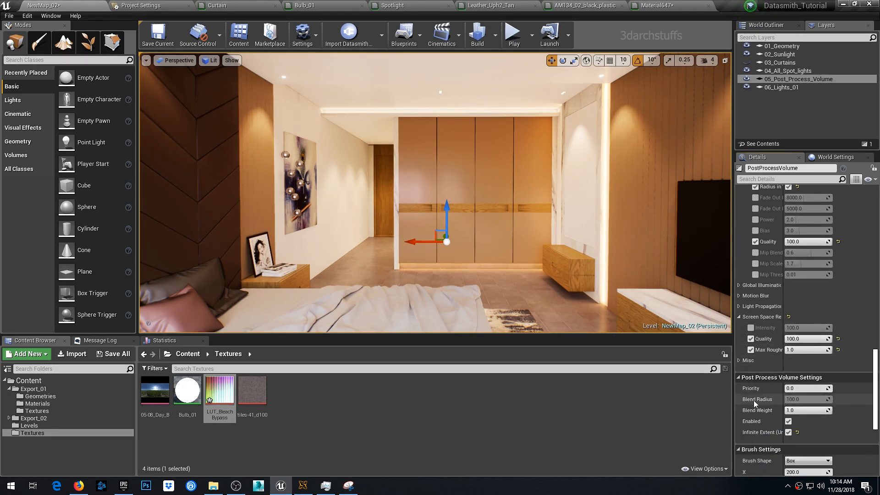
{"action": "scroll", "coordinate": [754, 400], "scroll_direction": "up", "scroll_amount": 10}
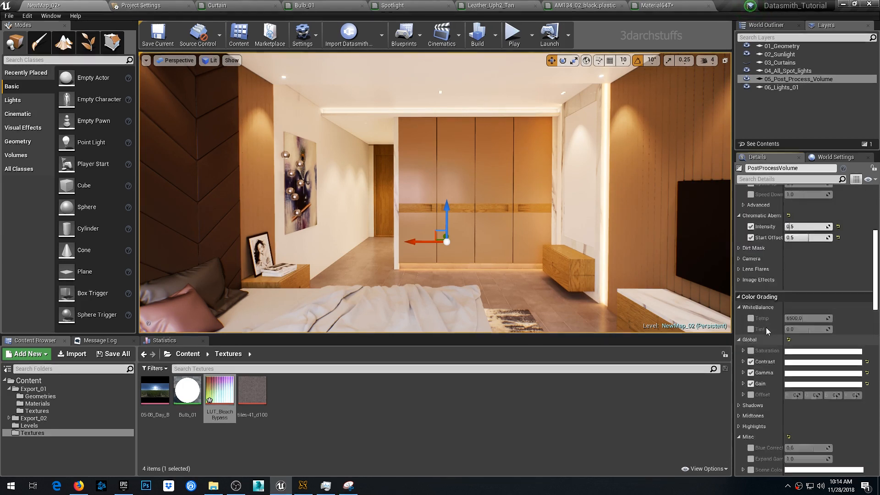
{"action": "scroll", "coordinate": [767, 330], "scroll_direction": "down", "scroll_amount": 15}
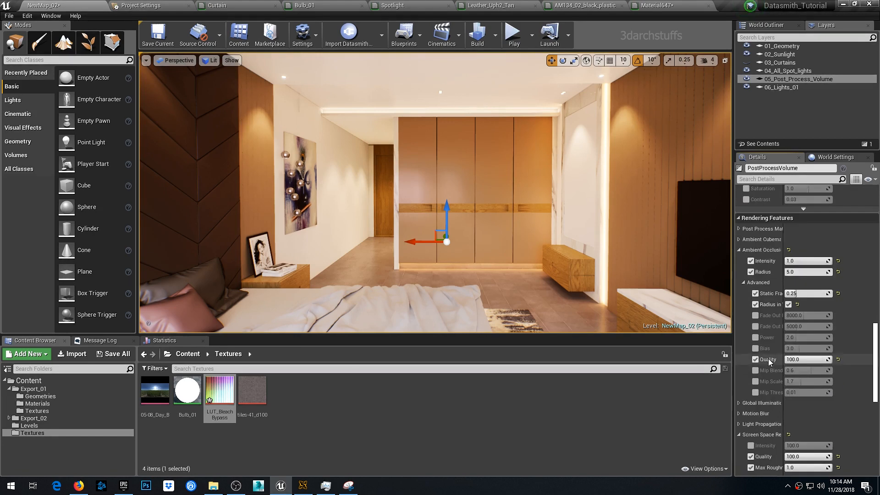
{"action": "scroll", "coordinate": [768, 359], "scroll_direction": "down", "scroll_amount": 15}
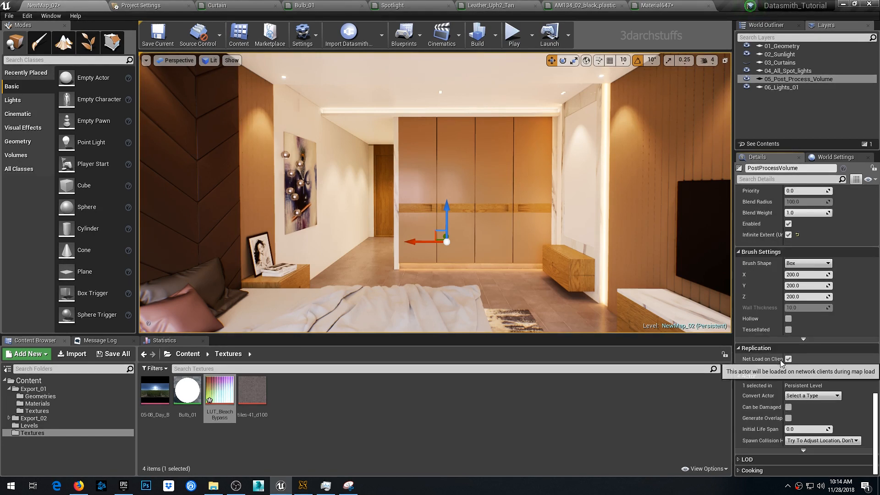
Toggle the post process volume's Enabled state repeatedly to compare the bedroom with and without the effects
{"action": "scroll", "coordinate": [782, 363], "scroll_direction": "up", "scroll_amount": 3}
{"action": "left_click", "coordinate": [788, 283]}
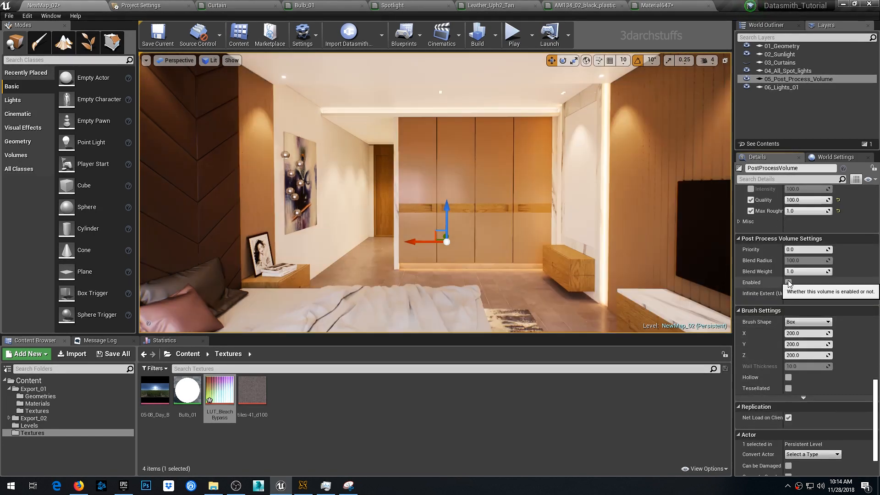
{"action": "left_click", "coordinate": [789, 282]}
{"action": "left_click", "coordinate": [788, 282]}
{"action": "left_click", "coordinate": [788, 282]}
{"action": "left_click", "coordinate": [788, 283]}
{"action": "left_click", "coordinate": [788, 282]}
{"action": "left_click", "coordinate": [789, 282]}
{"action": "left_click", "coordinate": [789, 282]}
{"action": "left_click", "coordinate": [789, 282]}
{"action": "left_click", "coordinate": [789, 283]}
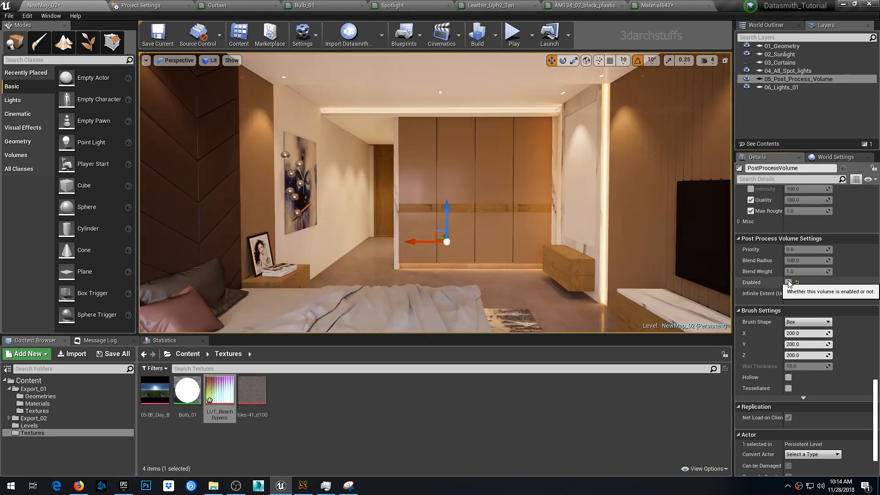
{"action": "left_click", "coordinate": [789, 282]}
{"action": "left_click", "coordinate": [788, 283]}
{"action": "left_click", "coordinate": [788, 283]}
{"action": "left_click", "coordinate": [788, 283]}
{"action": "left_click", "coordinate": [788, 282]}
Open the small pink pillow's material and connect its 0.464,0.285,0.285 color node directly to Base Color
{"action": "right_click_drag", "start_coordinate": [577, 197], "coordinate": [540, 208]}
{"action": "left_click", "coordinate": [329, 252]}
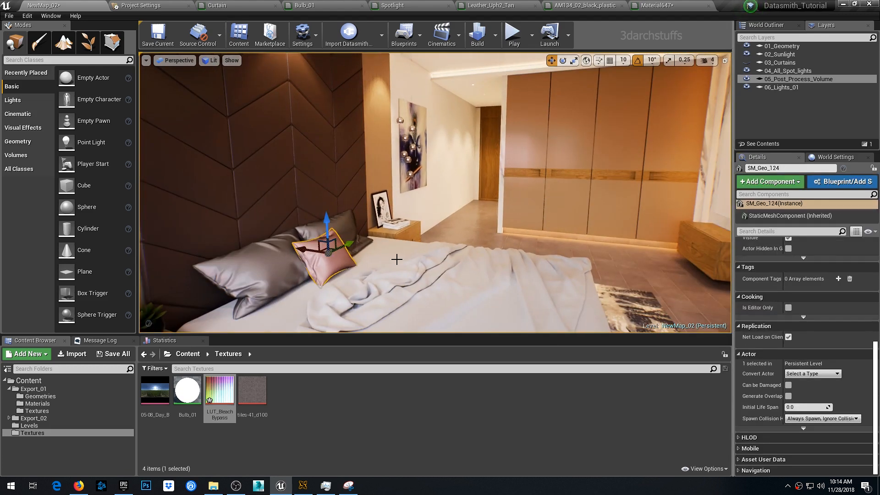
{"action": "scroll", "coordinate": [793, 338], "scroll_direction": "up", "scroll_amount": 10}
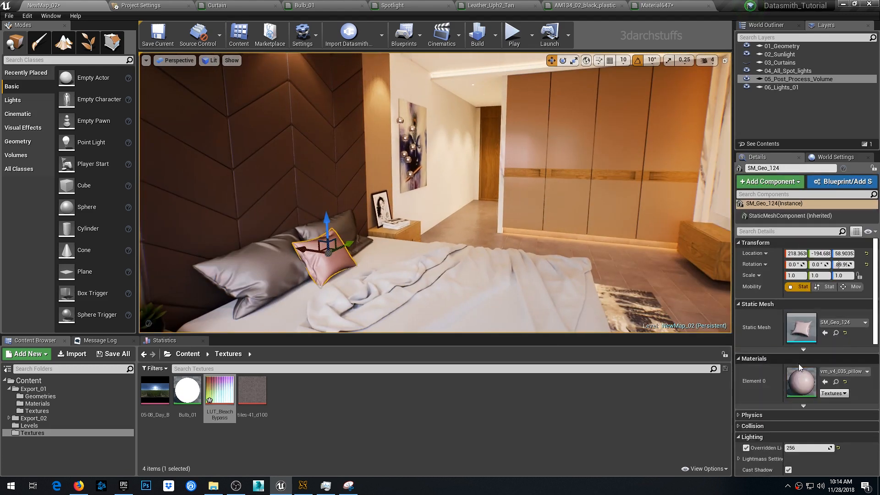
{"action": "double_click", "coordinate": [801, 381]}
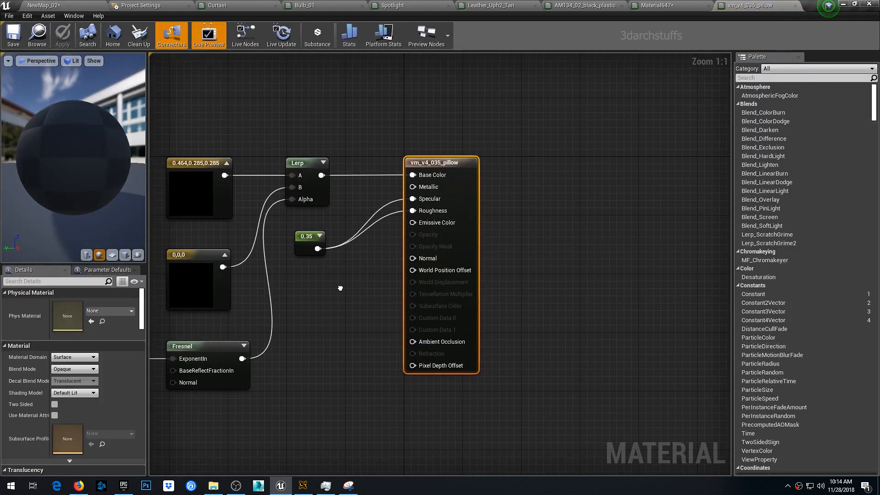
{"action": "right_click_drag", "start_coordinate": [340, 288], "coordinate": [477, 367]}
{"action": "left_click_drag", "start_coordinate": [384, 229], "coordinate": [572, 229]}
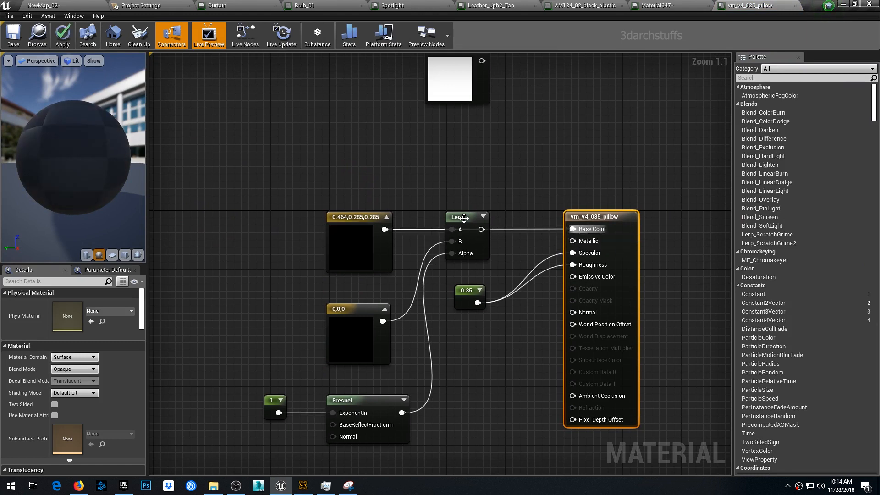
Delete the unneeded Lerp, black color, Fresnel and exponent nodes from the pink pillow's material, apply it, and return to the level
{"action": "left_click_drag", "start_coordinate": [464, 216], "coordinate": [422, 282]}
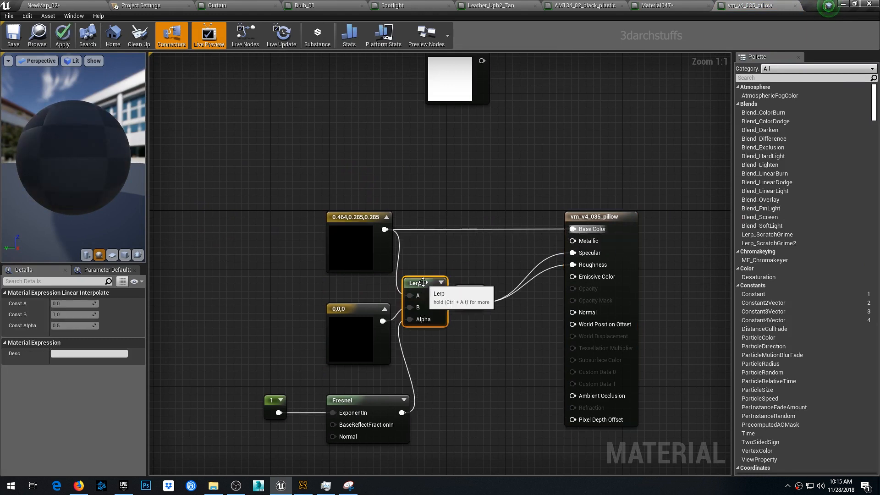
{"action": "key", "text": "Delete"}
{"action": "left_click_drag", "start_coordinate": [351, 386], "coordinate": [271, 412]}
{"action": "key", "text": "Delete"}
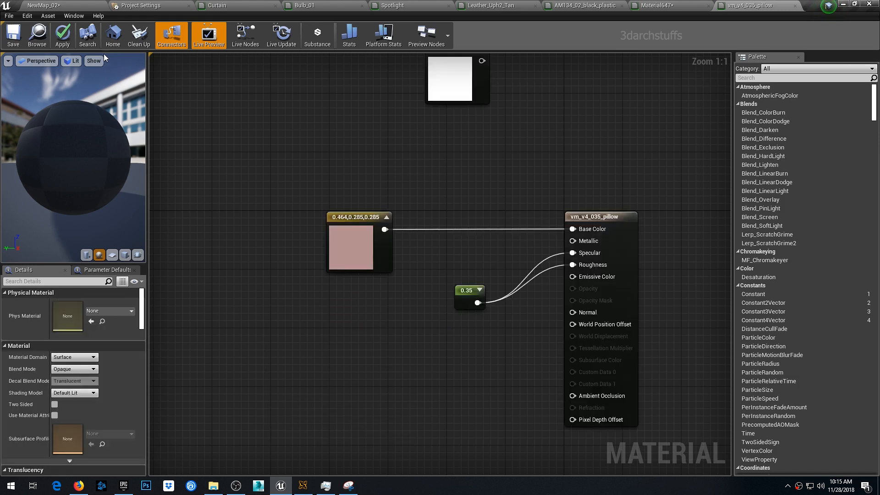
{"action": "left_click", "coordinate": [86, 4]}
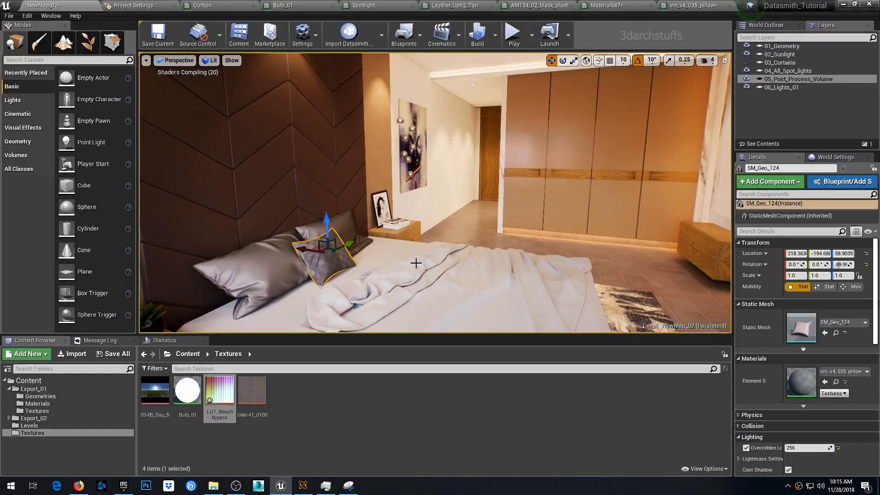
Simplify the large grey pillow's material by feeding its 0.255 color directly into Base Color, deleting the Lerp and Fresnel node network, and applying it
{"action": "left_click", "coordinate": [276, 273]}
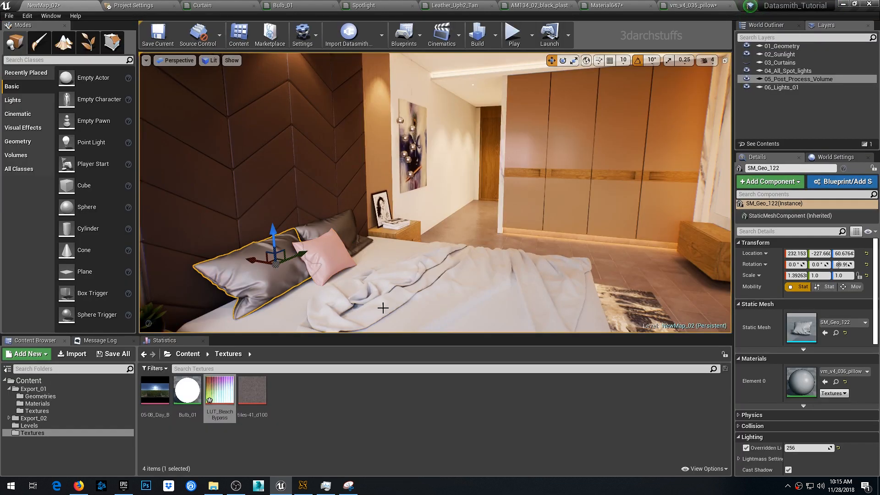
{"action": "double_click", "coordinate": [801, 381]}
{"action": "left_click", "coordinate": [463, 191]}
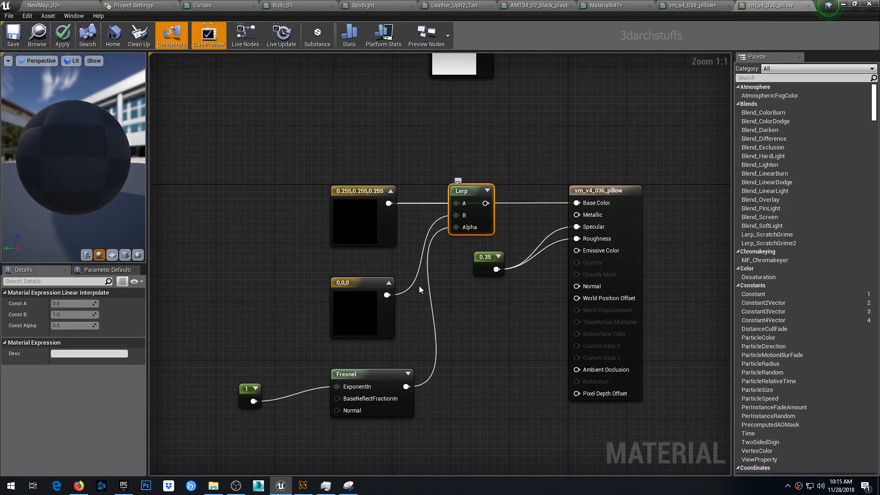
{"action": "key", "text": "Delete"}
{"action": "left_click_drag", "start_coordinate": [419, 285], "coordinate": [250, 405]}
{"action": "key", "text": "Delete"}
{"action": "left_click", "coordinate": [62, 35]}
{"action": "left_click", "coordinate": [78, 6]}
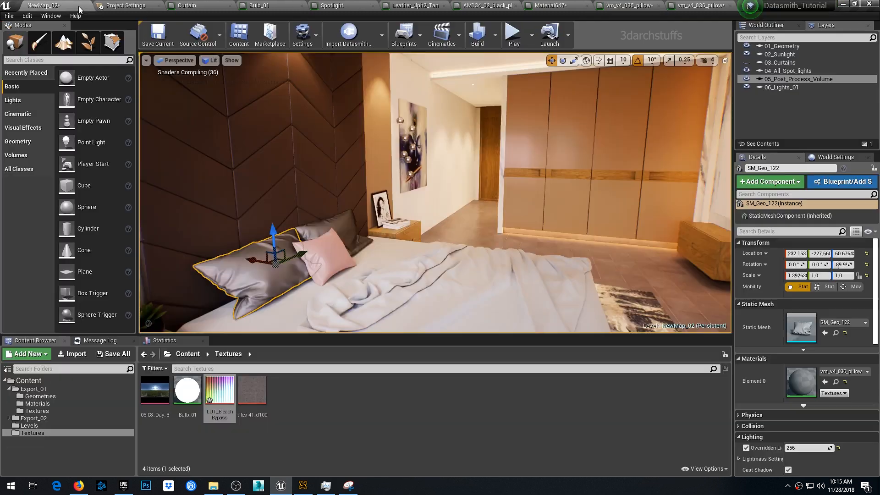
Select the far grey pillow on the bed and open its vm_v4_036_pillow material
{"action": "right_click_drag", "start_coordinate": [385, 218], "coordinate": [501, 198]}
{"action": "key", "text": "Escape"}
{"action": "left_click", "coordinate": [643, 243]}
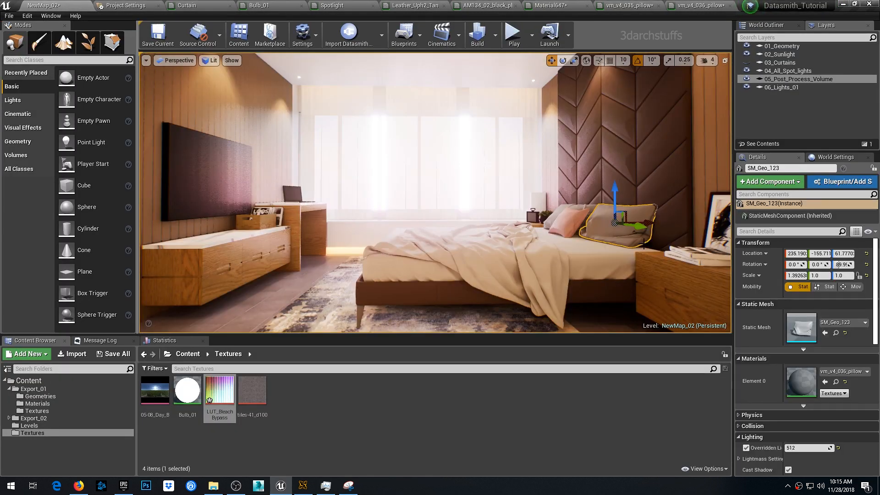
{"action": "double_click", "coordinate": [798, 380]}
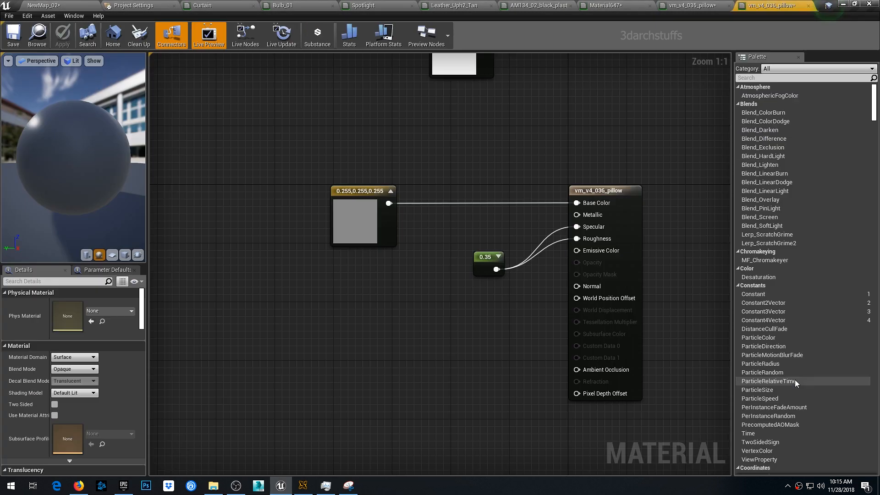
Darken the pillow material's base color to 0.0677 gray and apply the change
{"action": "double_click", "coordinate": [366, 219]}
{"action": "left_click", "coordinate": [502, 326]}
{"action": "left_click", "coordinate": [506, 439]}
{"action": "left_click", "coordinate": [66, 37]}
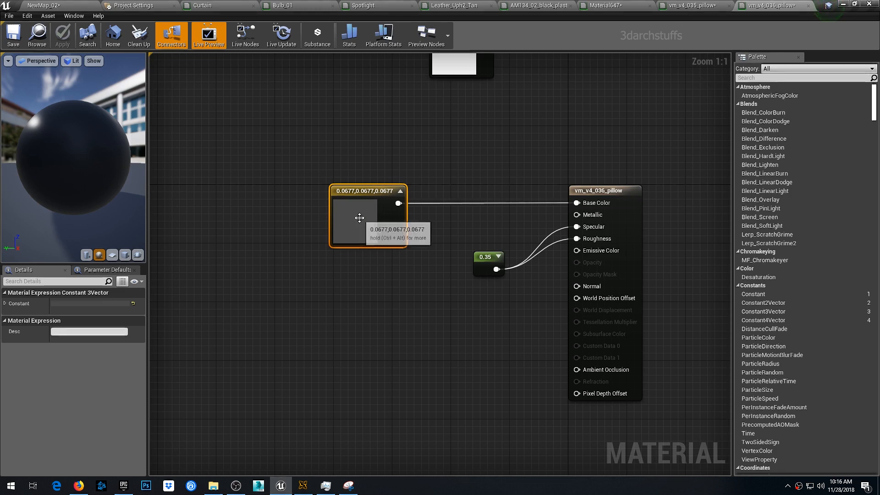
Set the pillow material's base color to 0.172 gray and apply the change
{"action": "double_click", "coordinate": [359, 218]}
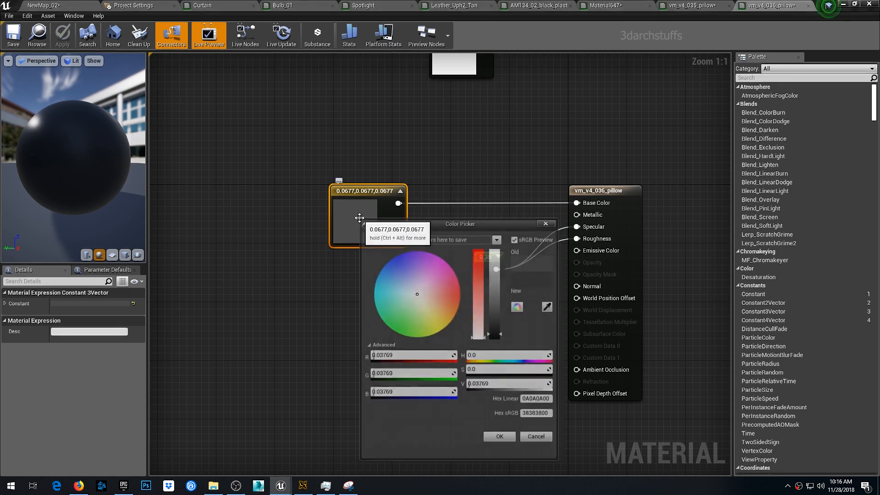
{"action": "left_click_drag", "start_coordinate": [496, 328], "coordinate": [496, 323]}
{"action": "left_click", "coordinate": [501, 439]}
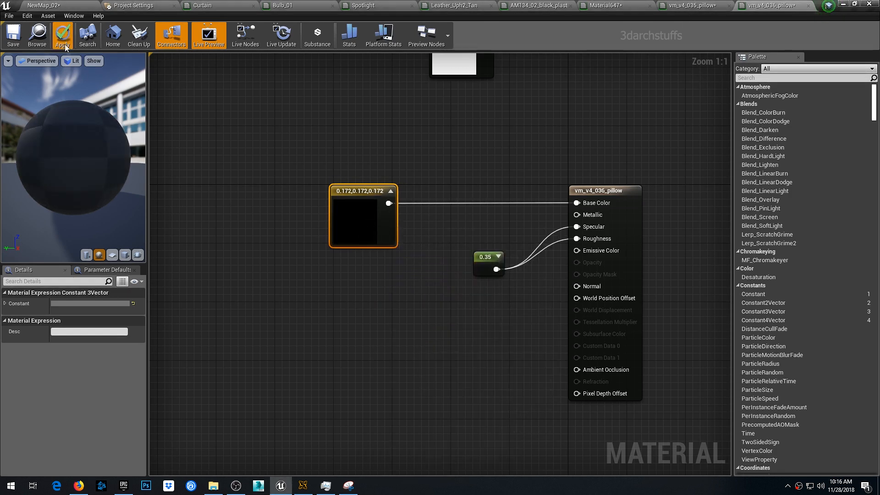
{"action": "left_click", "coordinate": [62, 36]}
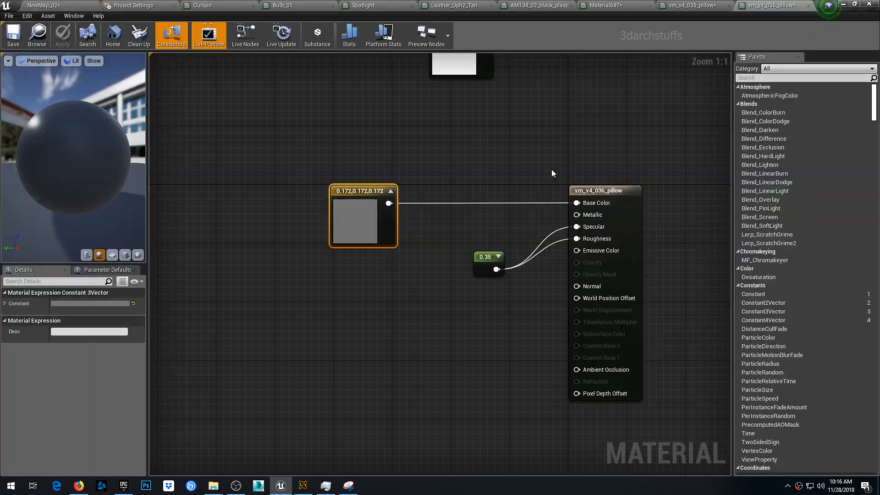
Set the constant feeding the pillow's Specular and Roughness to 0.4, apply the material, and return to the level
{"action": "left_click", "coordinate": [487, 265]}
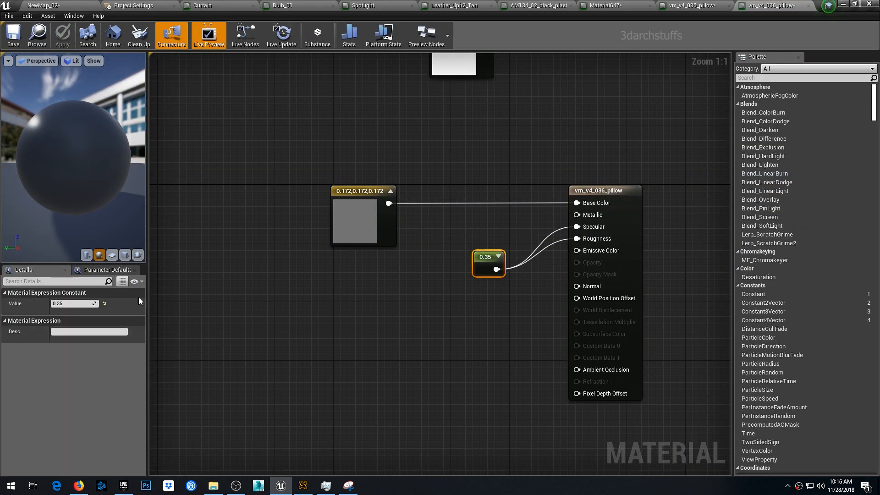
{"action": "left_click", "coordinate": [73, 303]}
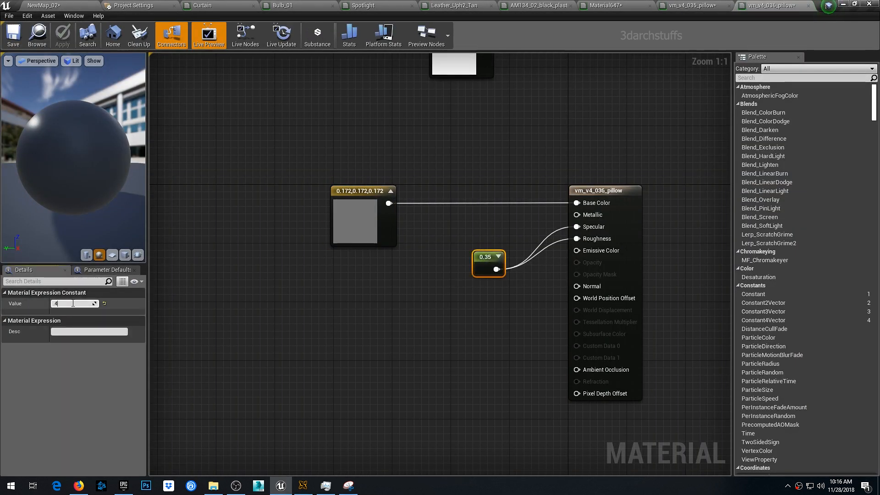
{"action": "type", "text": ".4"}
{"action": "key", "text": "Return"}
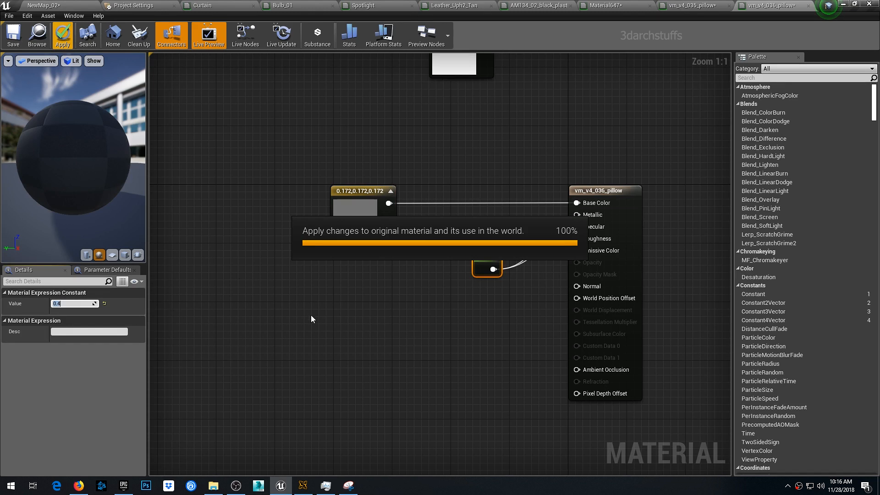
{"action": "left_click", "coordinate": [62, 4]}
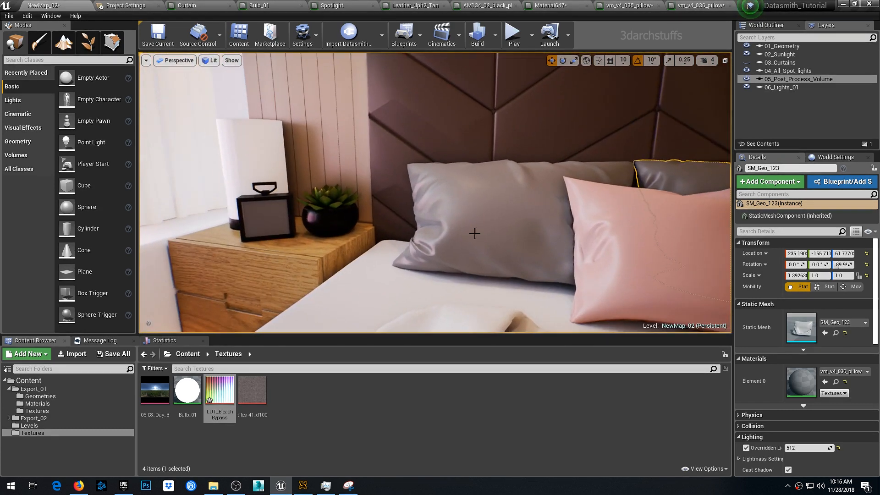
Open the near-black 09_-_Default material from the bedside area, lighten its base color to 0.0938 gray, apply it, and return to the level
{"action": "right_click_drag", "start_coordinate": [475, 234], "coordinate": [459, 234]}
{"action": "left_click", "coordinate": [459, 229]}
{"action": "double_click", "coordinate": [800, 379]}
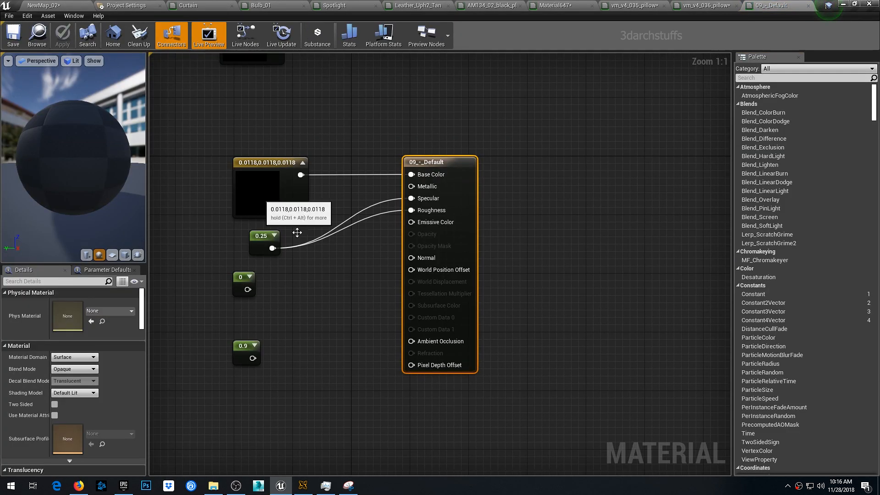
{"action": "double_click", "coordinate": [260, 199]}
{"action": "left_click_drag", "start_coordinate": [399, 307], "coordinate": [398, 311]}
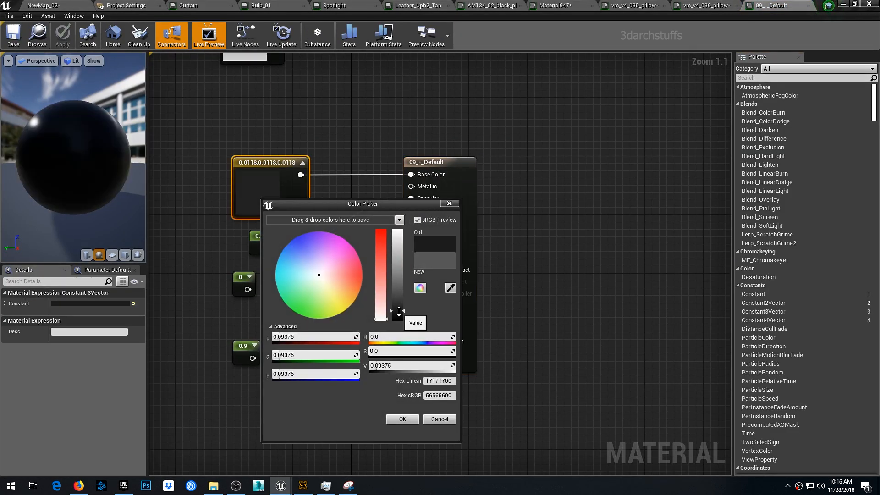
{"action": "left_click", "coordinate": [403, 419]}
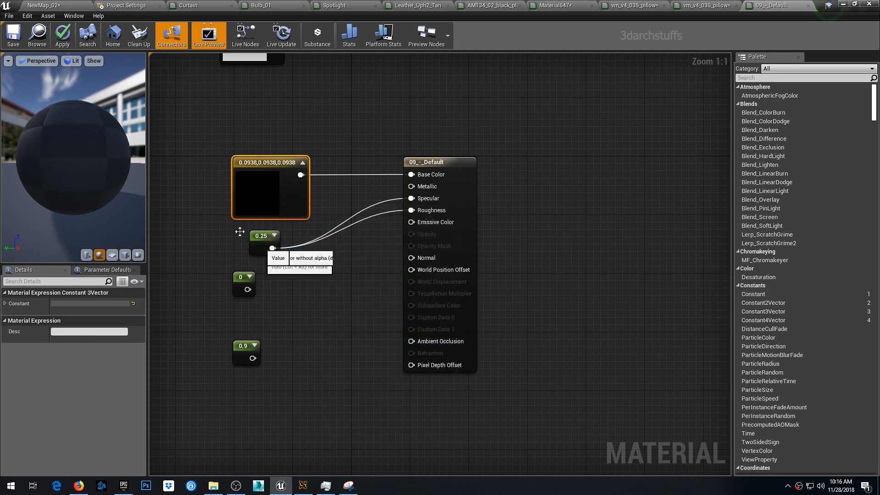
{"action": "left_click", "coordinate": [62, 37]}
{"action": "left_click", "coordinate": [69, 9]}
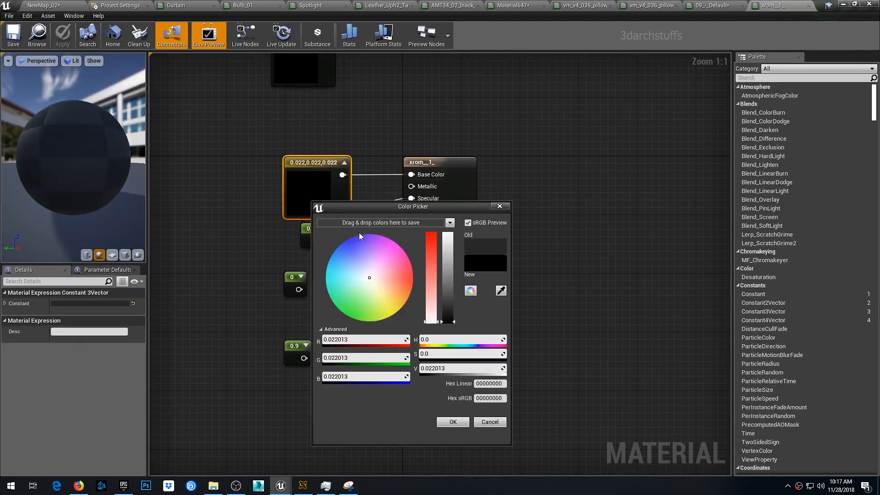
Lighten the xrom__1_ material's base color to 0.135 gray, apply it, and return to the level
{"action": "left_click_drag", "start_coordinate": [446, 321], "coordinate": [447, 309]}
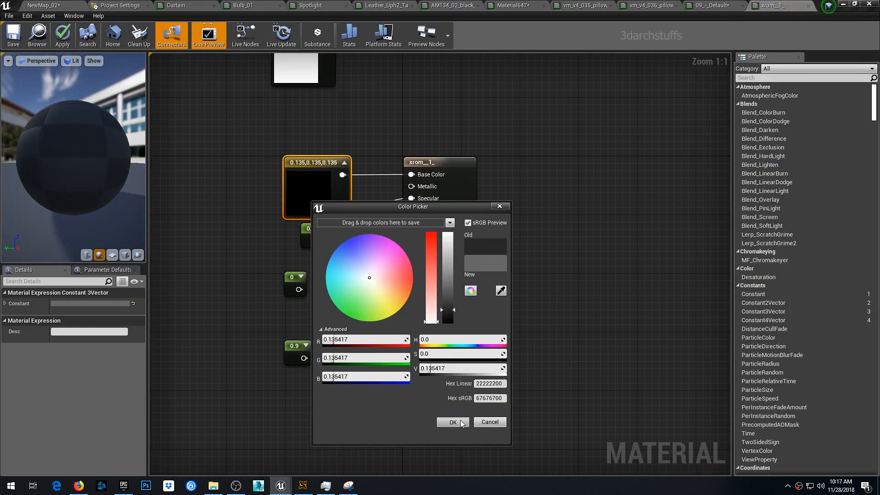
{"action": "left_click", "coordinate": [63, 36]}
{"action": "left_click", "coordinate": [70, 6]}
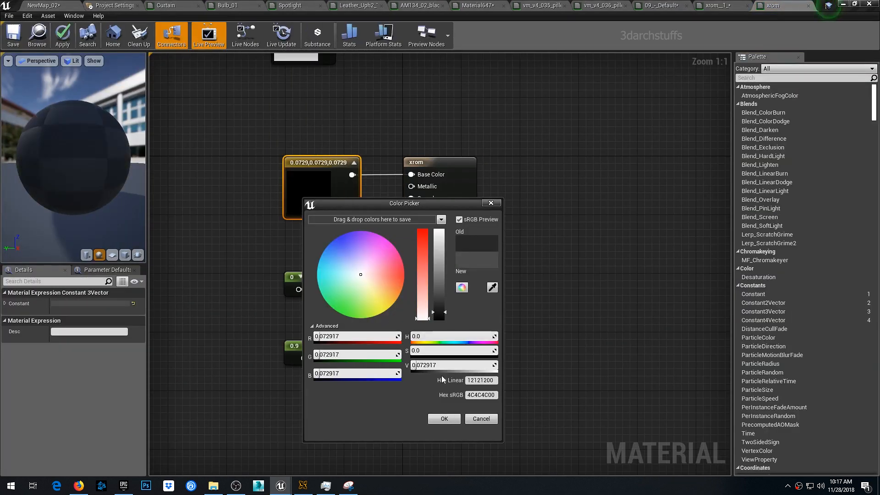
Lighten the xrom material's base color to 0.0833 gray, apply it, and return to the level
{"action": "left_click_drag", "start_coordinate": [442, 317], "coordinate": [443, 313]}
{"action": "left_click", "coordinate": [444, 419]}
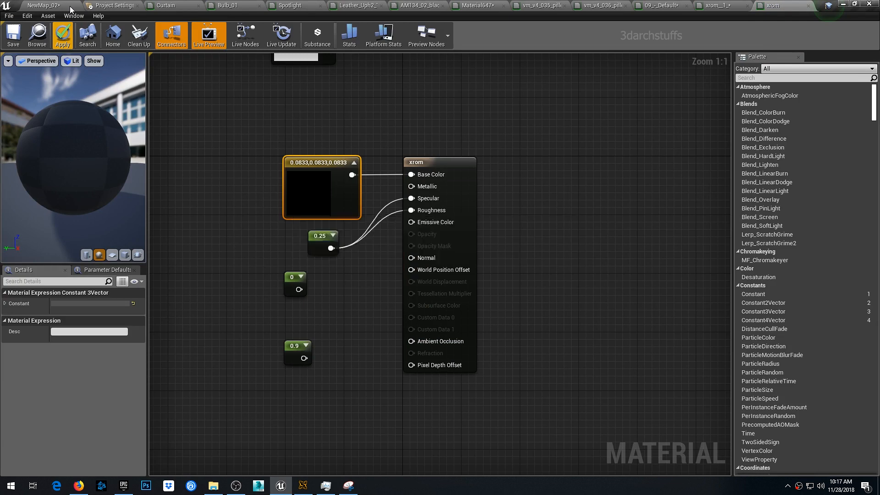
{"action": "left_click", "coordinate": [69, 7]}
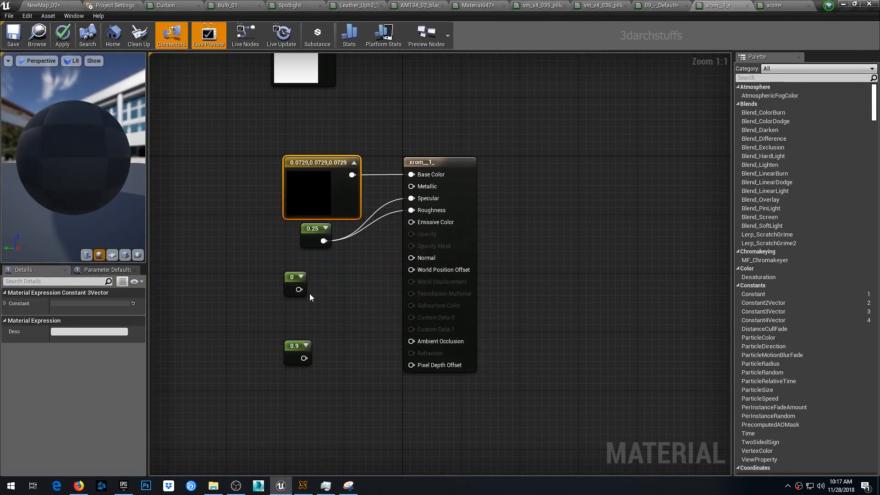
Connect the xrom__1_ material's 0 constant to Metallic, set it to 0.5, apply the material, and return to the level
{"action": "left_click_drag", "start_coordinate": [316, 232], "coordinate": [286, 247]}
{"action": "left_click_drag", "start_coordinate": [299, 289], "coordinate": [411, 187]}
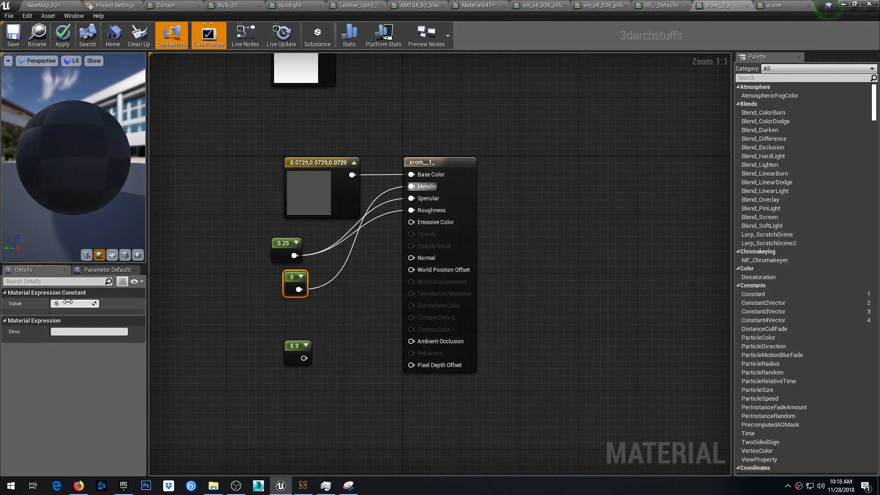
{"action": "left_click", "coordinate": [68, 301]}
{"action": "type", "text": ".5"}
{"action": "key", "text": "Return"}
{"action": "left_click", "coordinate": [59, 42]}
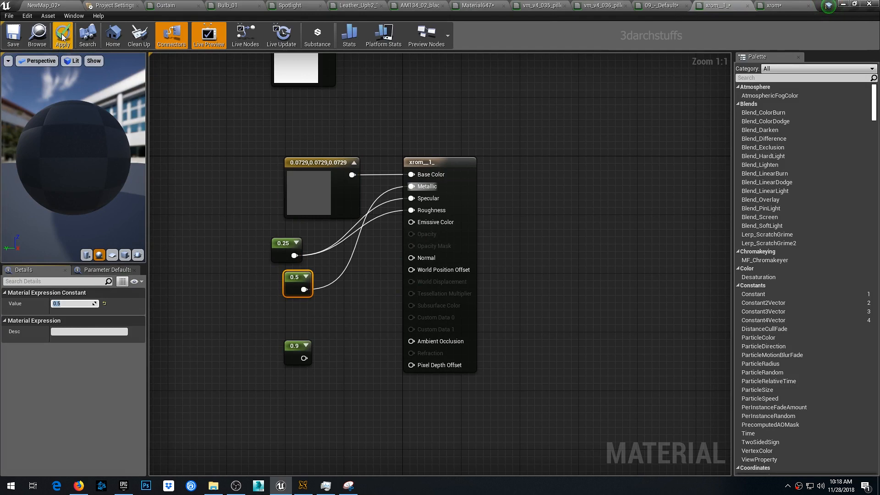
{"action": "left_click", "coordinate": [66, 7]}
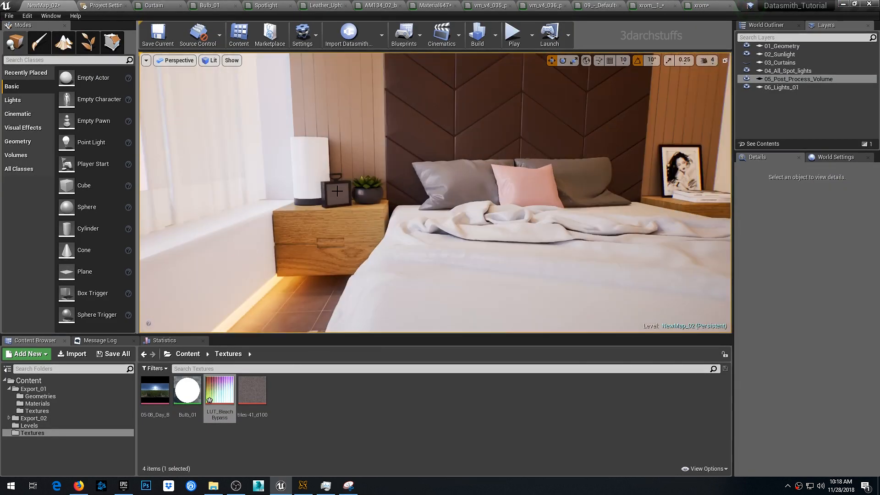
Select the small dark box on the bedside table and replace its steklo_1 material in Element 1 with xrom__1_
{"action": "left_click", "coordinate": [337, 190]}
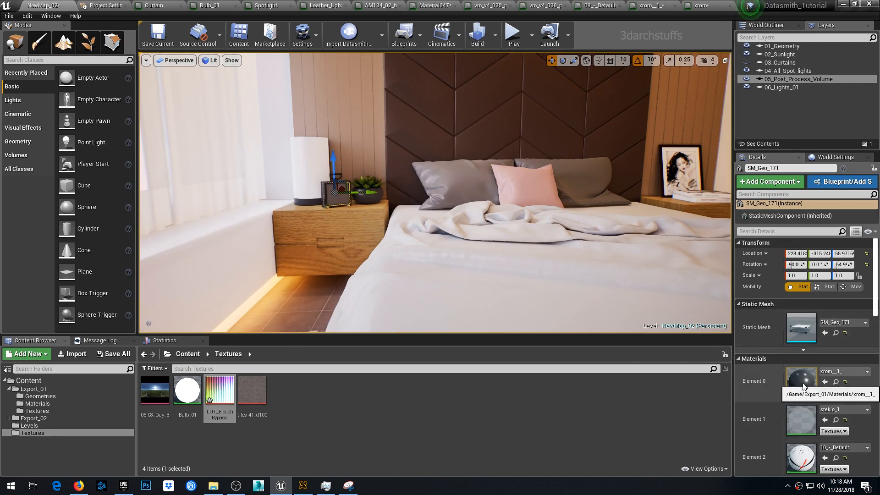
{"action": "double_click", "coordinate": [802, 414]}
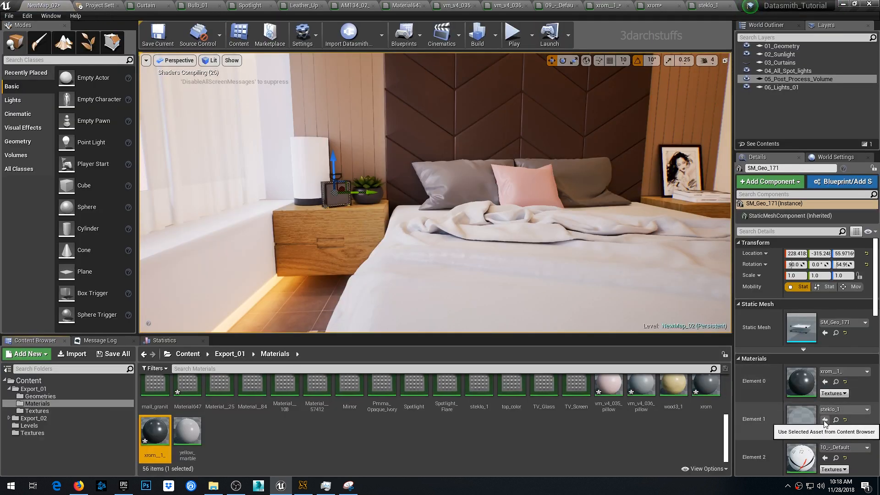
{"action": "left_click", "coordinate": [824, 420]}
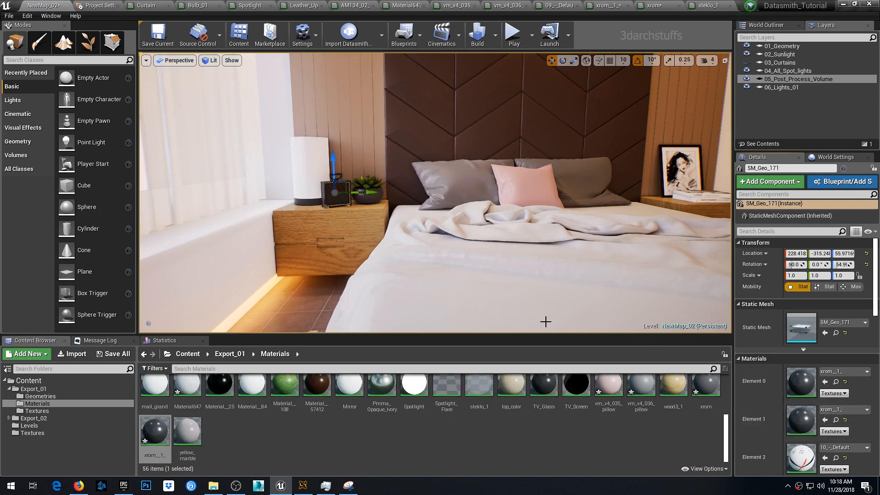
{"action": "left_click", "coordinate": [825, 420]}
Clear the selection, face the wardrobe side of the room, and save the level with all modified assets
{"action": "key", "text": "Escape"}
{"action": "right_click_drag", "start_coordinate": [458, 248], "coordinate": [567, 224]}
{"action": "key", "text": "ctrl+shift+s"}
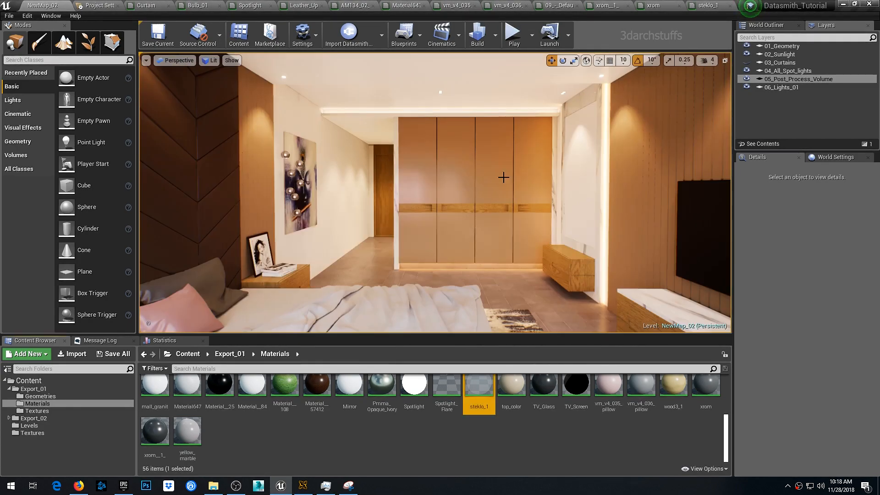
Open the ceiling's IntPaintMatte_Papyrus_White material, set its base color to 0.771 gray, apply it, and return to the level
{"action": "left_click", "coordinate": [468, 82]}
{"action": "double_click", "coordinate": [806, 385]}
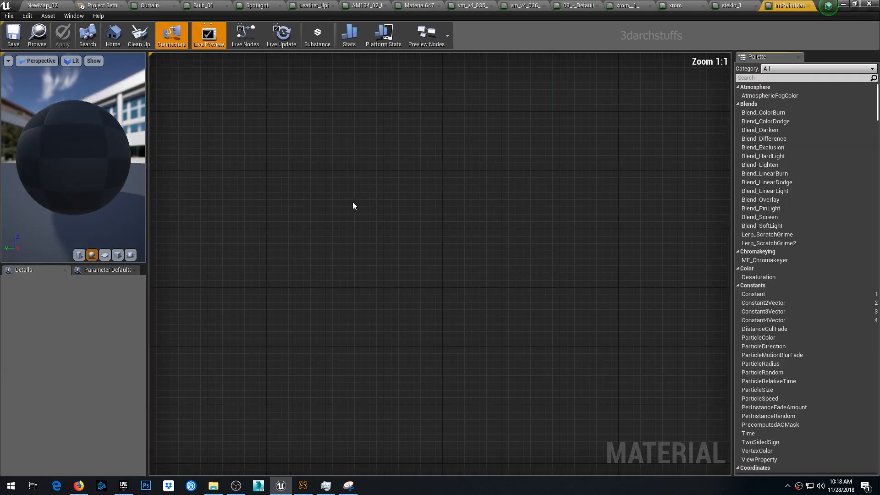
{"action": "double_click", "coordinate": [312, 192]}
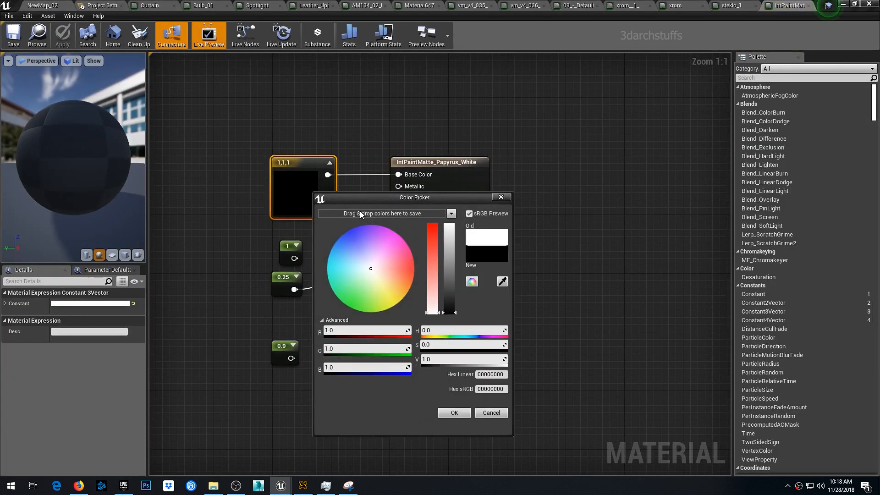
{"action": "left_click", "coordinate": [440, 248]}
{"action": "left_click", "coordinate": [62, 35]}
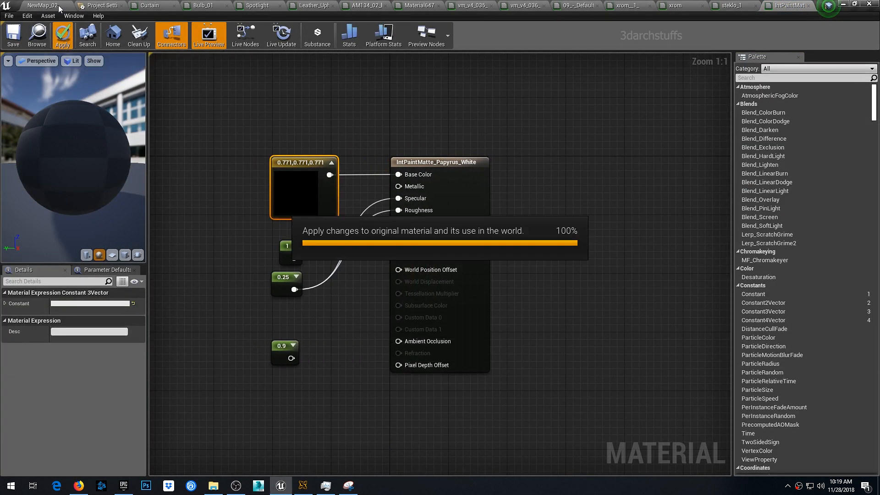
{"action": "left_click", "coordinate": [59, 5]}
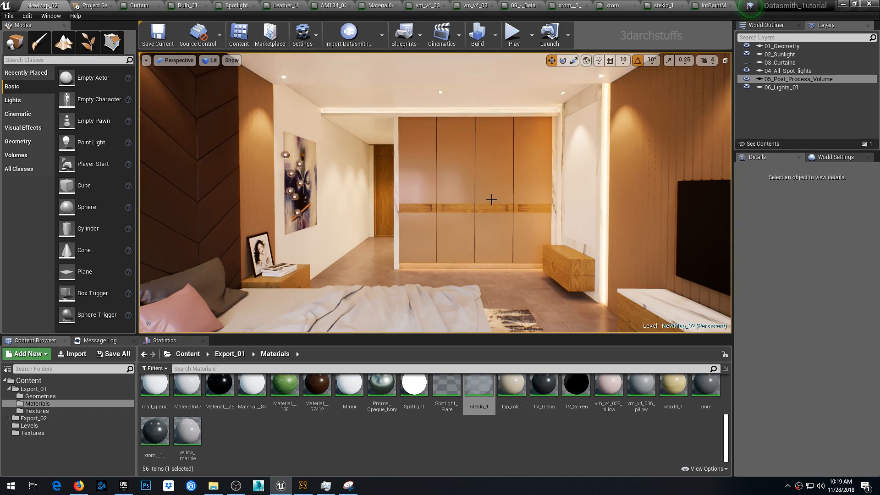
Inspect the bedroom from the saved window and wardrobe camera views, and examine the wardrobe, wooden door and marble up close
{"action": "key", "text": "1"}
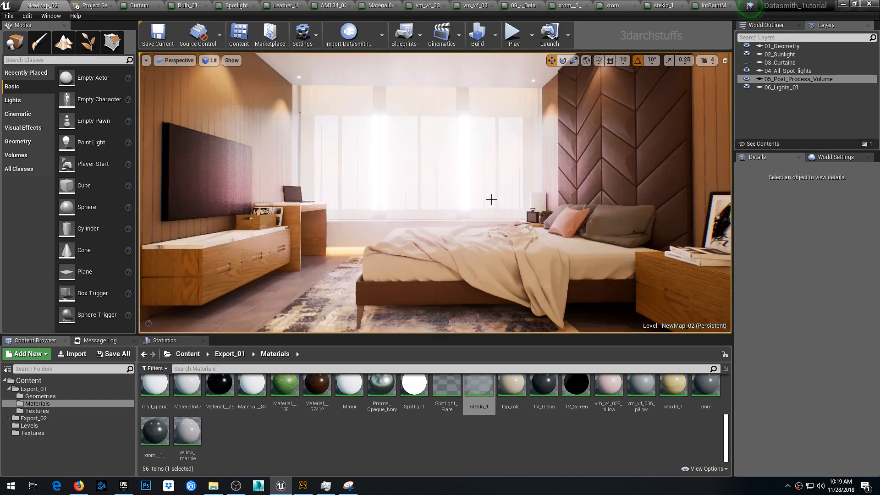
{"action": "key", "text": "2"}
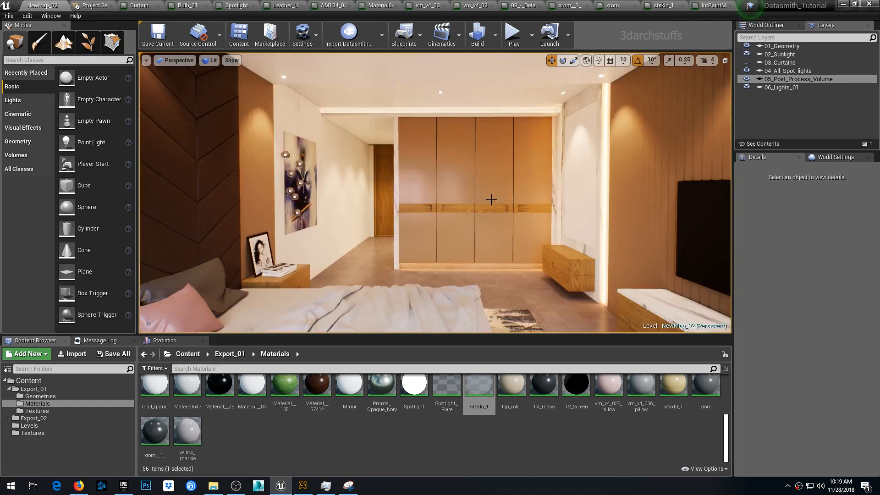
{"action": "scroll", "coordinate": [490, 200], "scroll_direction": "up", "scroll_amount": 8}
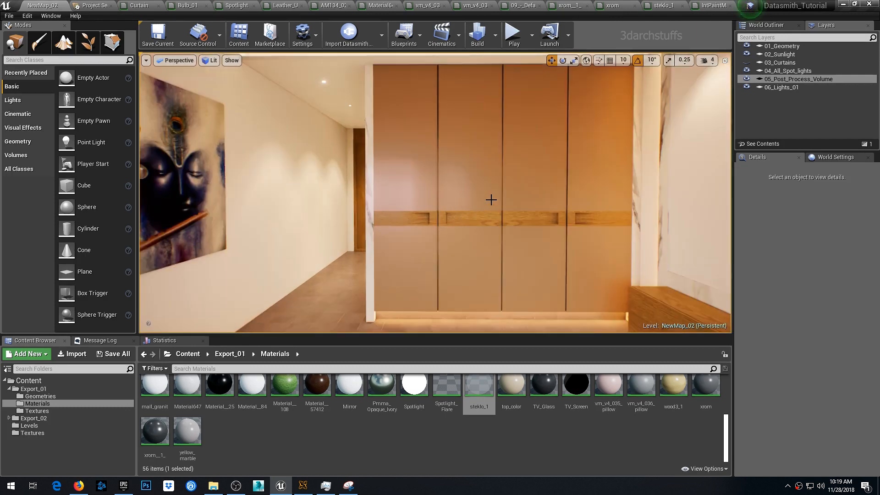
{"action": "right_click_drag", "start_coordinate": [491, 198], "coordinate": [412, 194]}
{"action": "scroll", "coordinate": [495, 194], "scroll_direction": "down", "scroll_amount": 5}
{"action": "scroll", "coordinate": [504, 193], "scroll_direction": "up", "scroll_amount": 8}
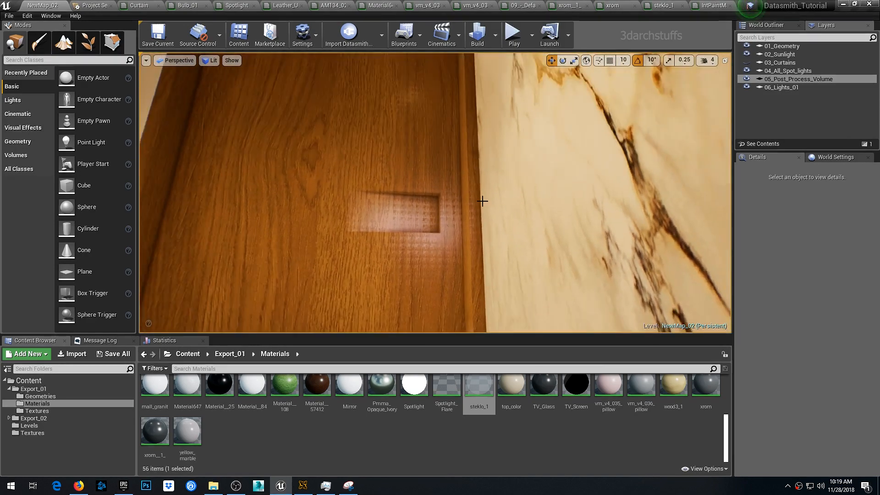
{"action": "right_click_drag", "start_coordinate": [482, 201], "coordinate": [541, 220]}
{"action": "scroll", "coordinate": [483, 201], "scroll_direction": "down", "scroll_amount": 8}
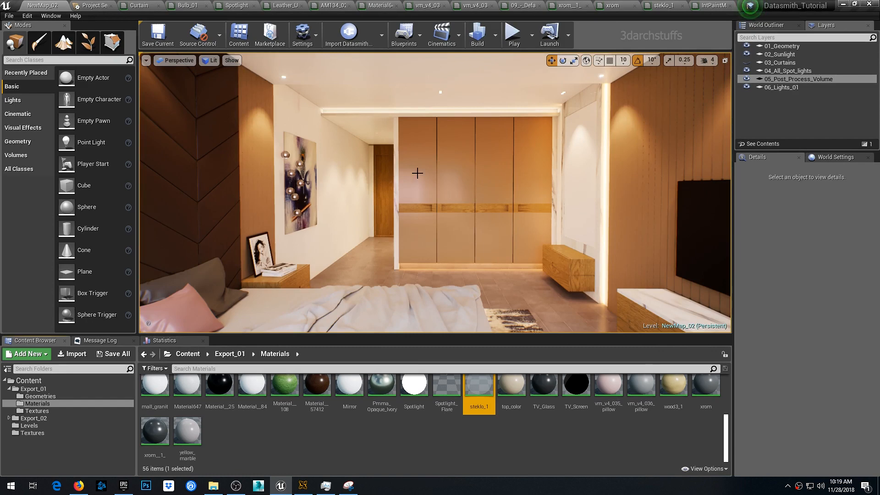
Close all open material editors from Curtain through steklo_1, keeping Project Settings and IntPaintMatte_Papyrus_White open, and return to the NewMap_02 level
{"action": "left_click", "coordinate": [159, 5]}
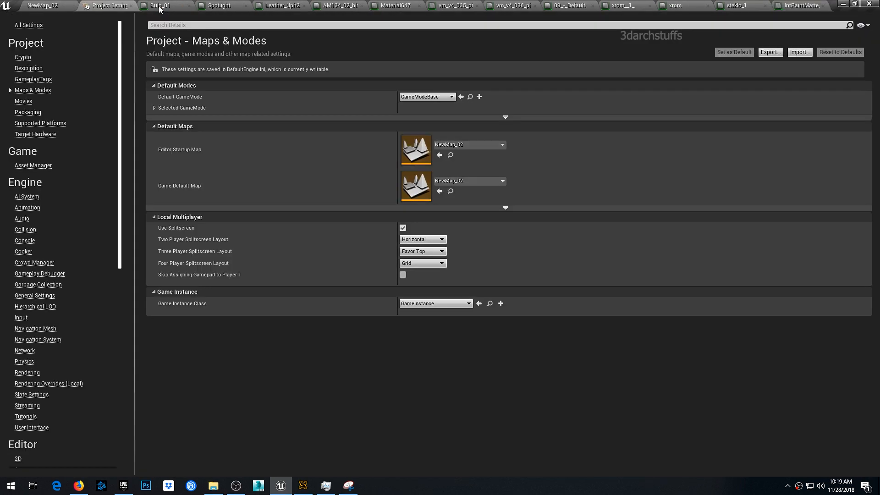
{"action": "left_click", "coordinate": [188, 6]}
{"action": "left_click", "coordinate": [203, 5]}
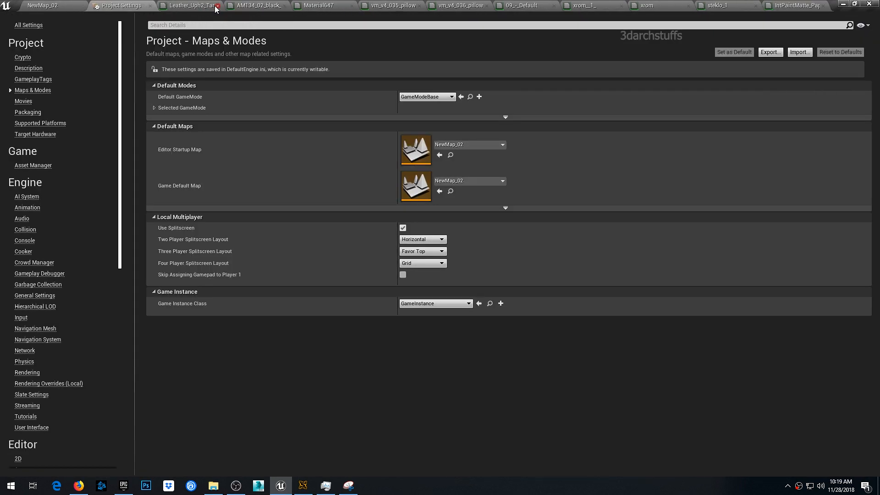
{"action": "left_click", "coordinate": [217, 6]}
{"action": "left_click", "coordinate": [258, 6]}
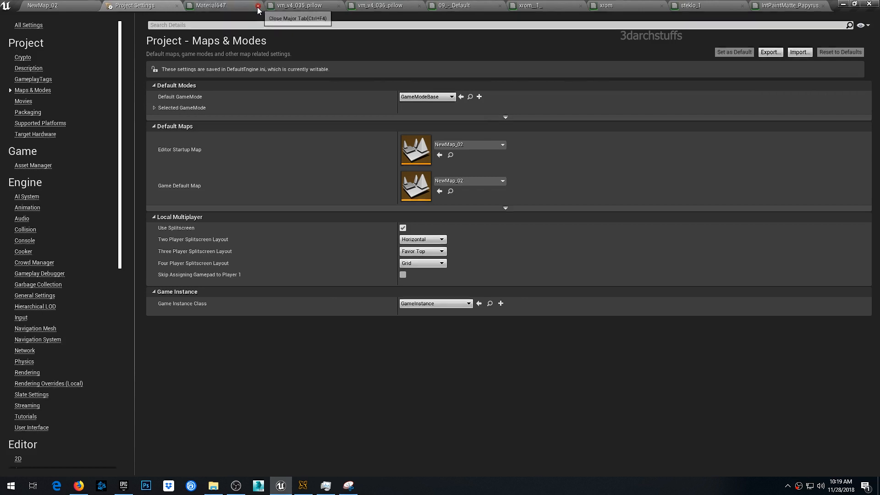
{"action": "left_click", "coordinate": [258, 6]}
{"action": "left_click", "coordinate": [264, 6]}
{"action": "left_click", "coordinate": [270, 6]}
{"action": "left_click", "coordinate": [275, 6]}
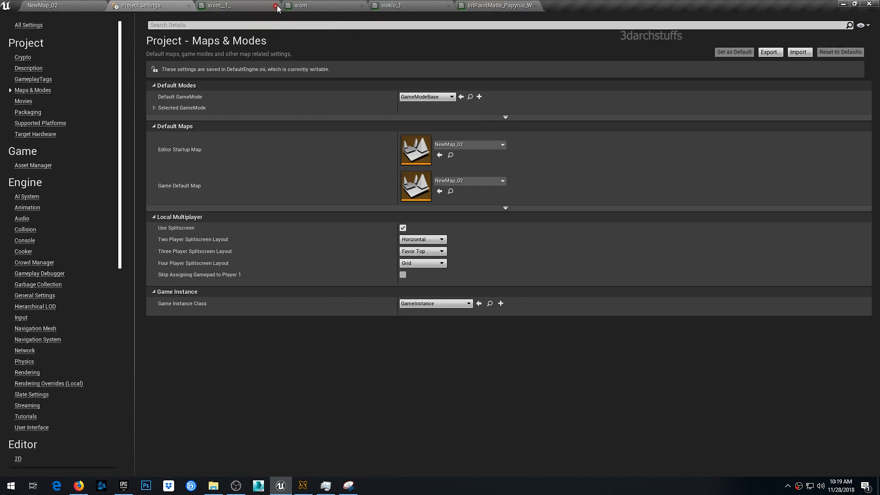
{"action": "left_click", "coordinate": [276, 6]}
{"action": "left_click", "coordinate": [276, 6]}
{"action": "left_click", "coordinate": [275, 5]}
{"action": "left_click", "coordinate": [61, 9]}
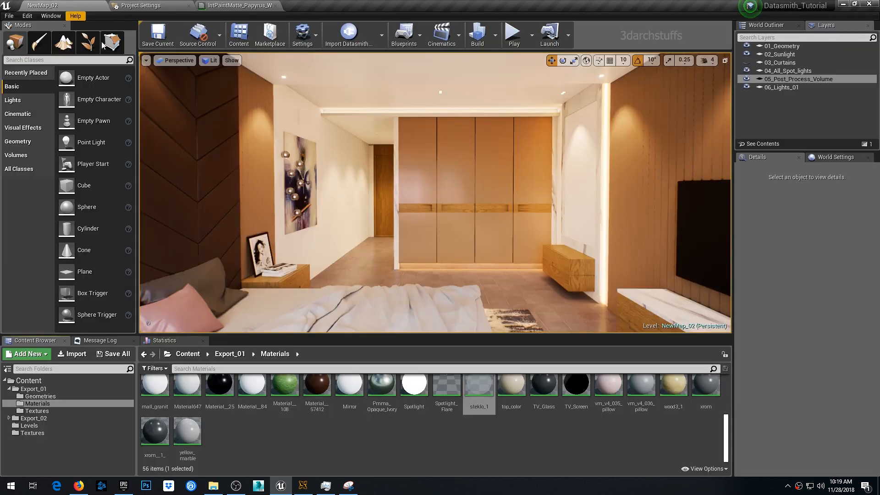
Select the actors of the 05_Post_Process_Volume layer, review the lens, color grading, film and ambient occlusion settings, and clear the selection
{"action": "right_click_drag", "start_coordinate": [424, 164], "coordinate": [383, 164]}
{"action": "double_click", "coordinate": [809, 80]}
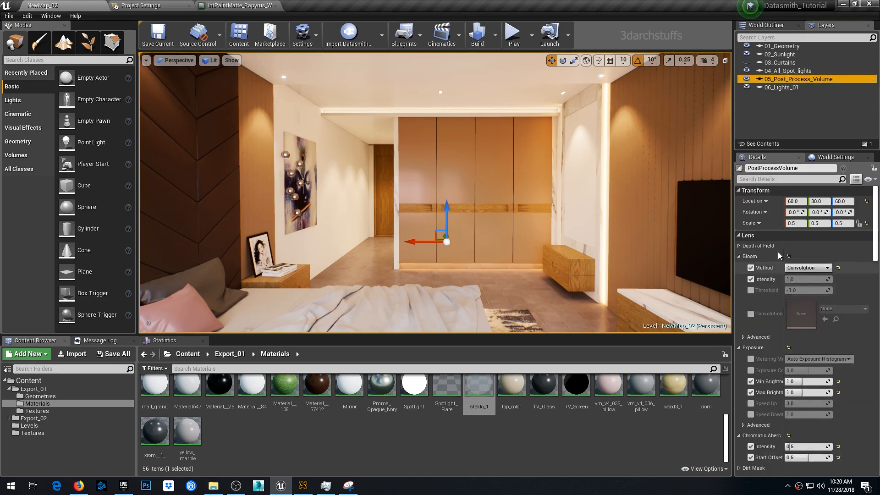
{"action": "scroll", "coordinate": [772, 321], "scroll_direction": "down", "scroll_amount": 5}
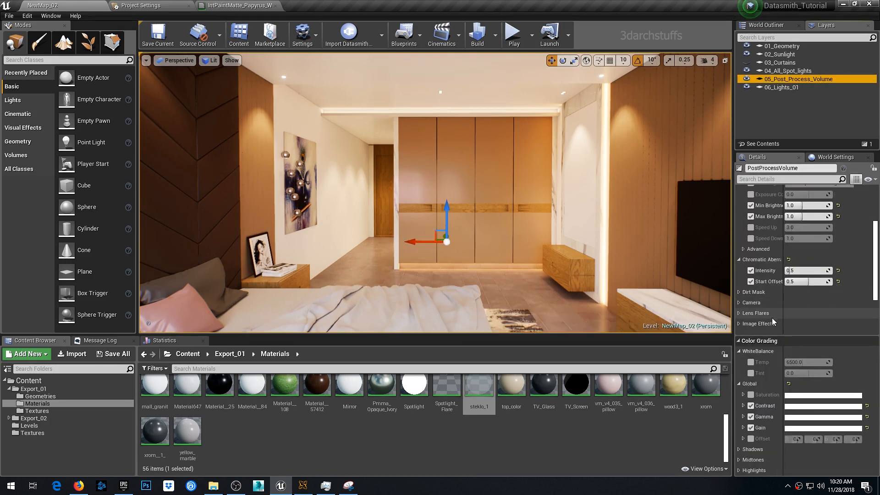
{"action": "scroll", "coordinate": [772, 321], "scroll_direction": "down", "scroll_amount": 8}
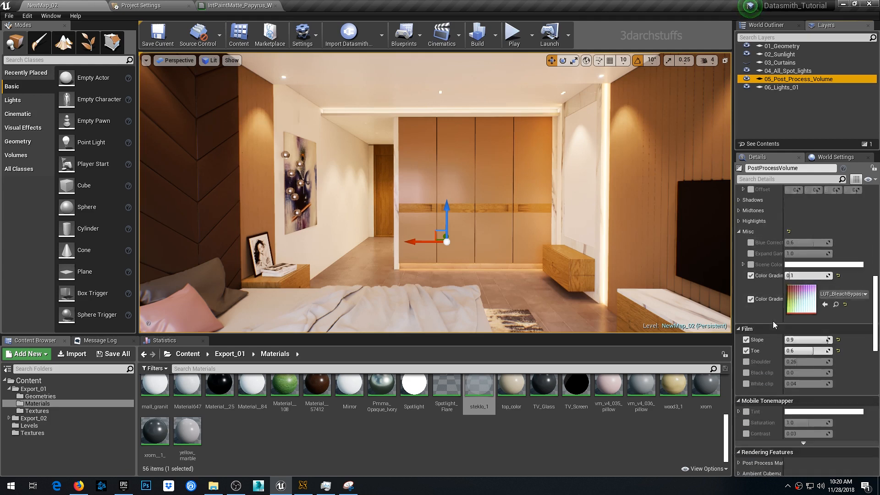
{"action": "scroll", "coordinate": [772, 298], "scroll_direction": "down", "scroll_amount": 8}
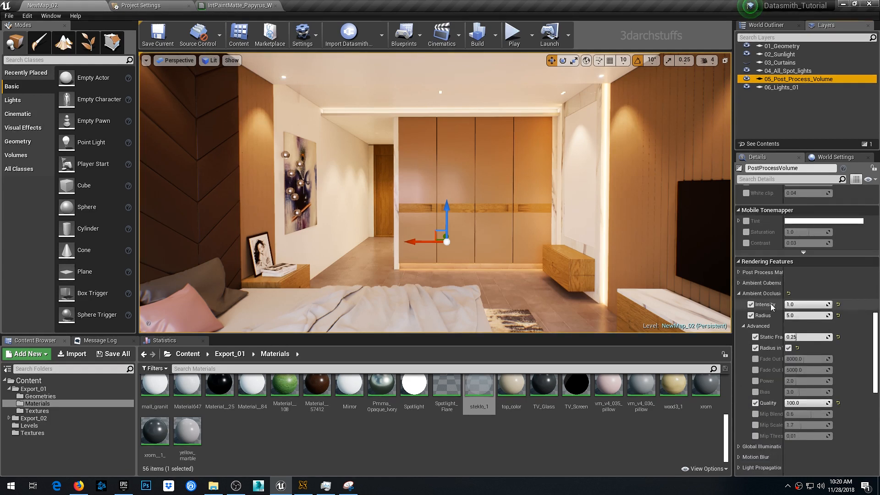
{"action": "left_click", "coordinate": [505, 183]}
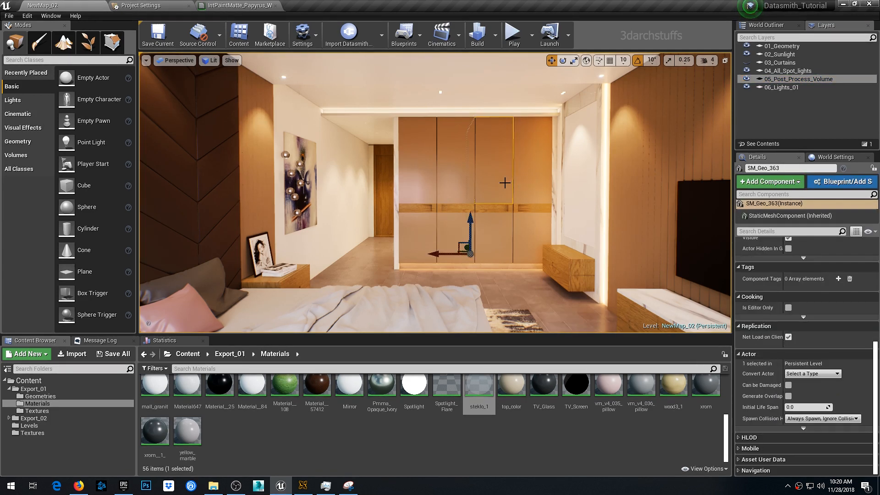
{"action": "key", "text": "Escape"}
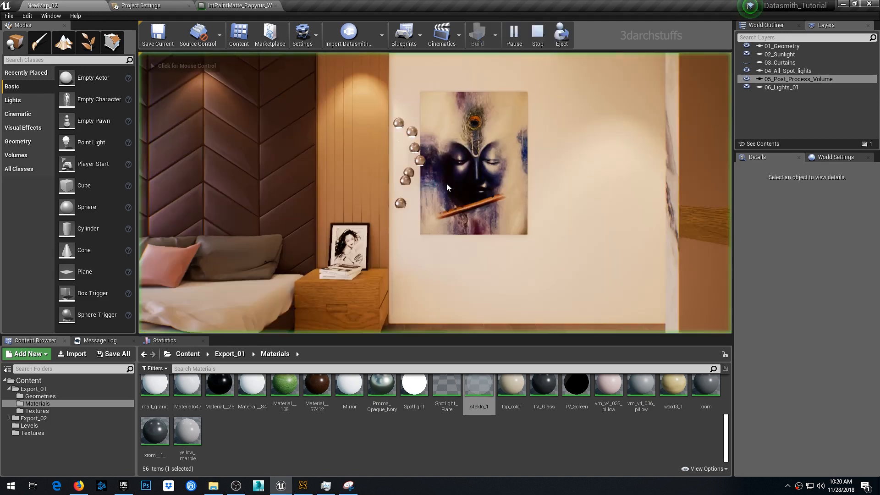
Fly through the bedroom in play mode to check navigation inside and outside the room, and stop the preview
{"action": "left_click", "coordinate": [447, 184]}
{"action": "key", "text": "s"}
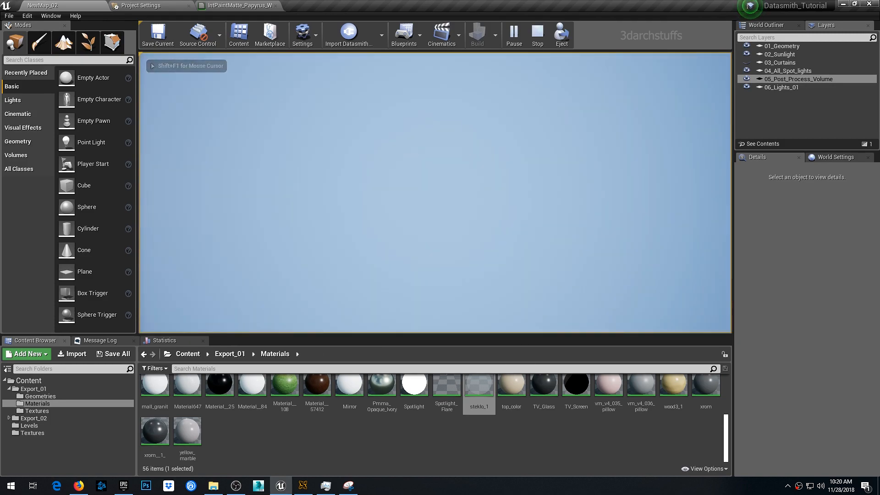
{"action": "key", "text": "w"}
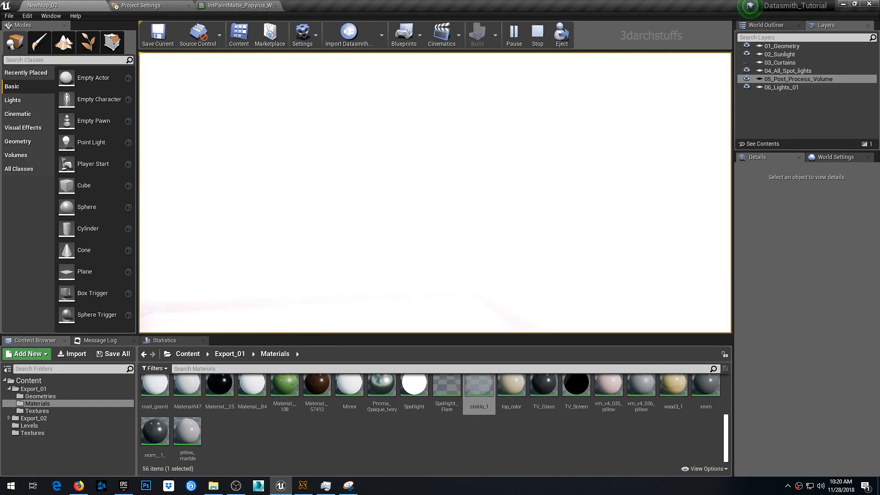
{"action": "key", "text": "s"}
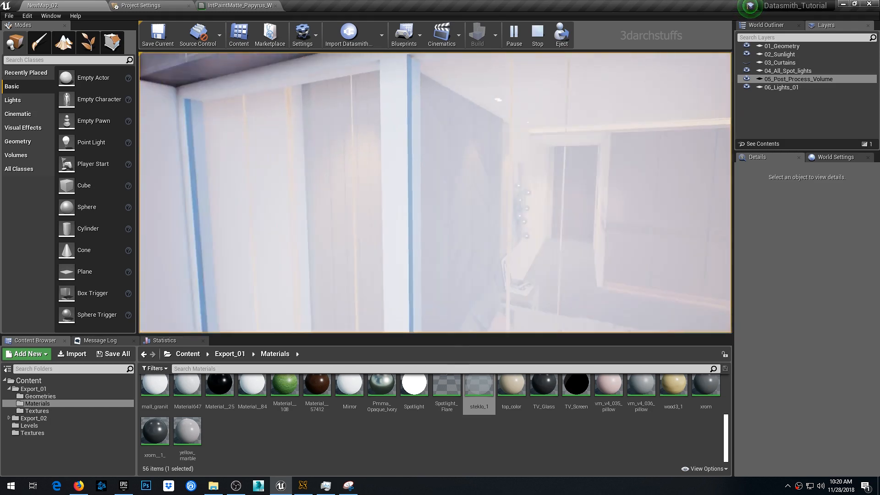
{"action": "key", "text": "w"}
{"action": "key", "text": "s"}
{"action": "key", "text": "w"}
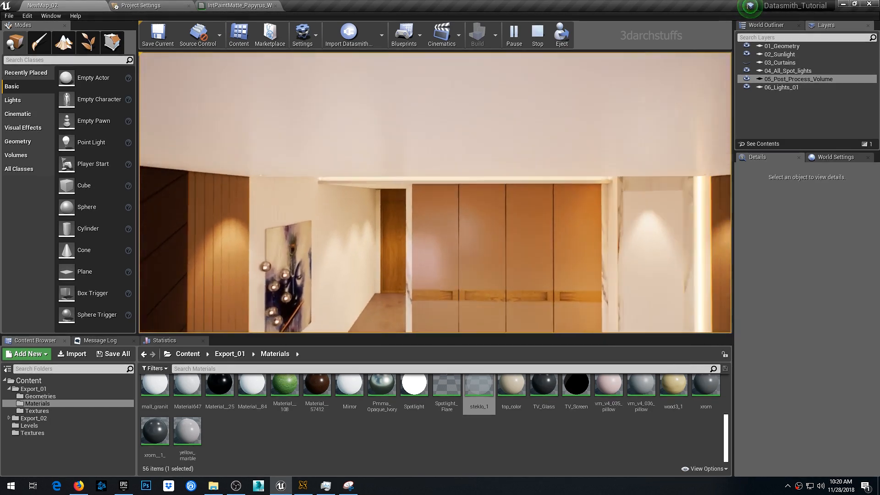
{"action": "key", "text": "s"}
{"action": "key", "text": "Escape"}
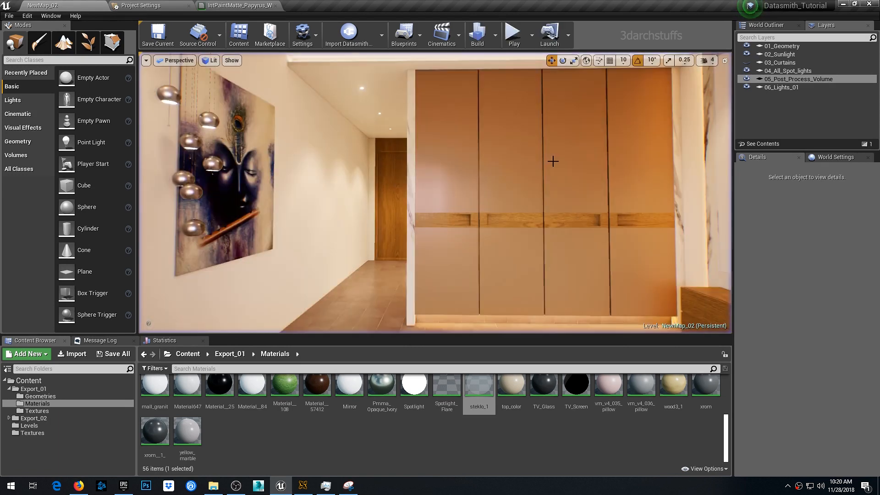
Launch a second Unreal Editor instance and open the Blueprint templates for a new project in its project browser
{"action": "mouse_move", "coordinate": [507, 165]}
{"action": "right_mouse_down"}
{"action": "mouse_move", "coordinate": [525, 172]}
{"action": "mouse_move", "coordinate": [526, 197]}
{"action": "mouse_move", "coordinate": [503, 150]}
{"action": "mouse_move", "coordinate": [507, 165]}
{"action": "right_mouse_up"}
{"action": "key", "text": "s"}
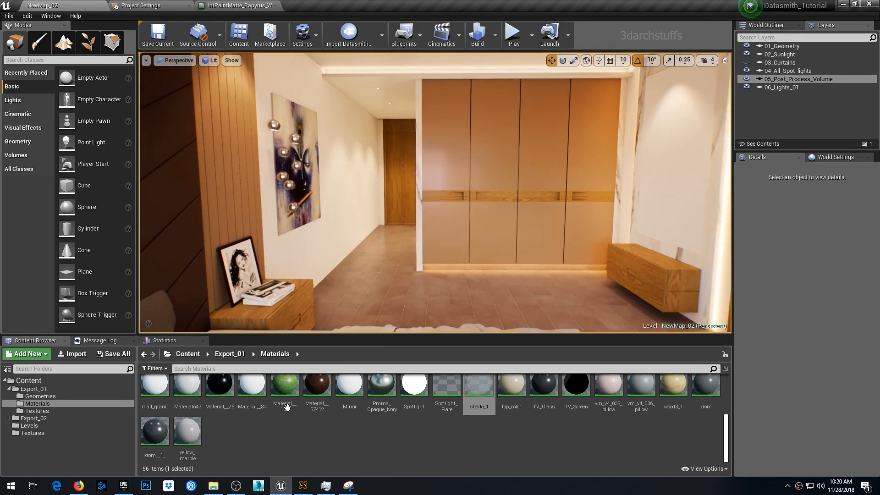
{"action": "right_click", "coordinate": [278, 491]}
{"action": "left_click", "coordinate": [274, 442]}
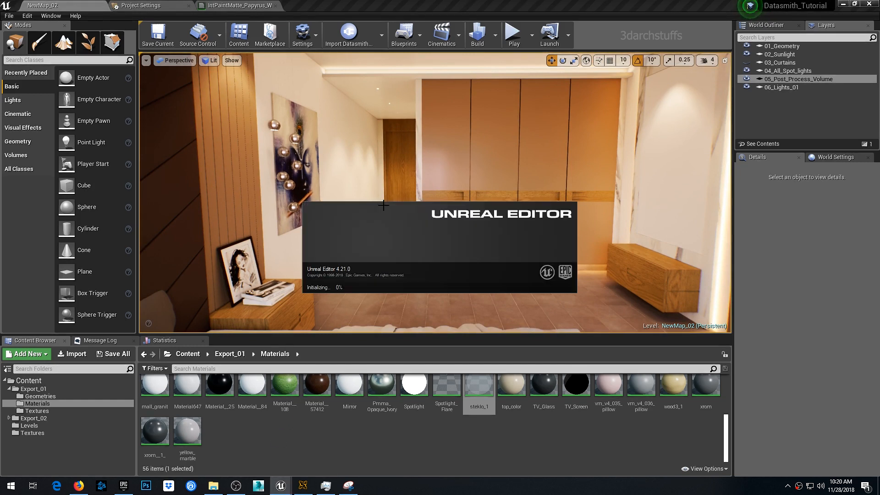
{"action": "left_click", "coordinate": [444, 10]}
{"action": "right_click_drag", "start_coordinate": [381, 155], "coordinate": [419, 137]}
{"action": "right_click_drag", "start_coordinate": [496, 186], "coordinate": [549, 178]}
{"action": "left_click", "coordinate": [529, 178]}
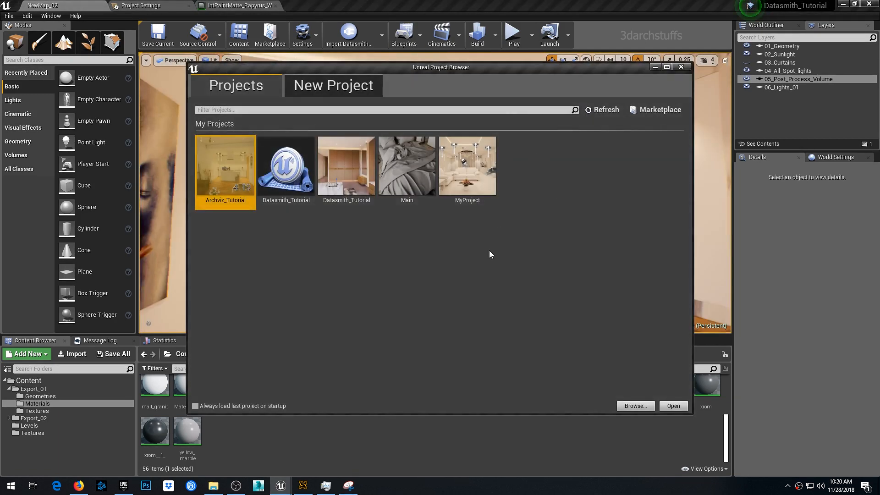
{"action": "left_click", "coordinate": [330, 86]}
{"action": "left_click", "coordinate": [237, 127]}
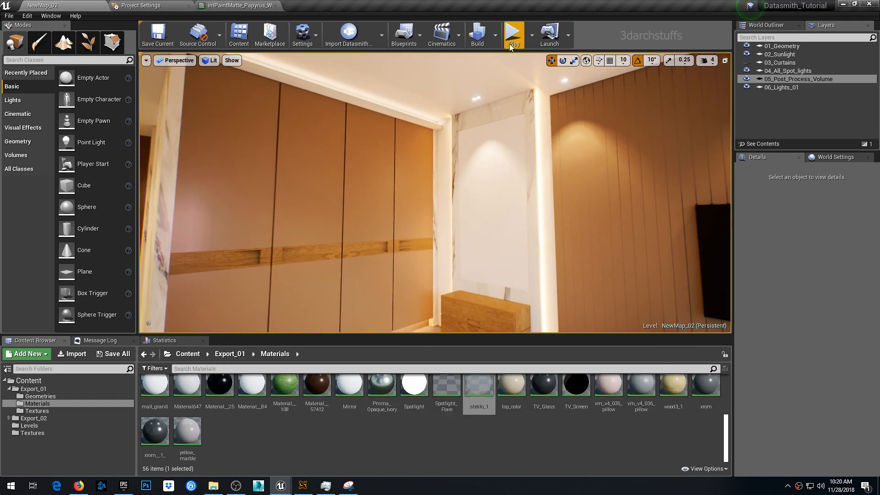
Preview the level in play mode again, inspect the TV unit and the bed wall, and stop the preview
{"action": "left_click", "coordinate": [512, 37]}
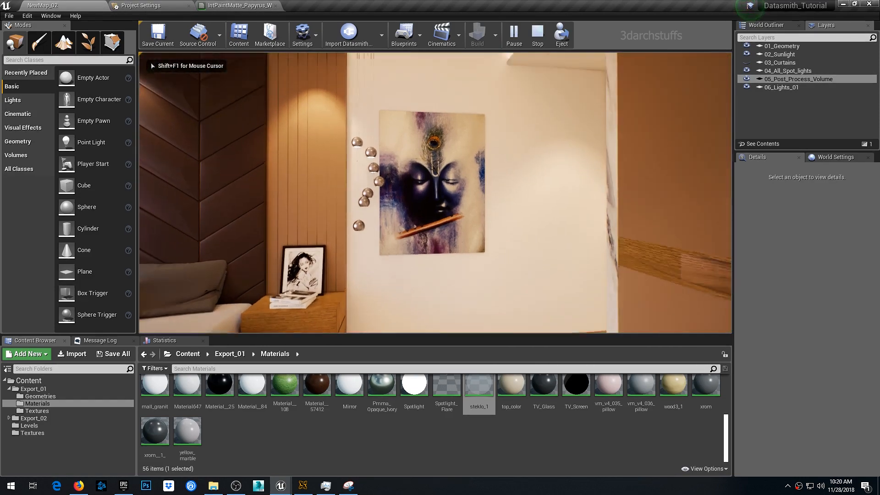
{"action": "key", "text": "w"}
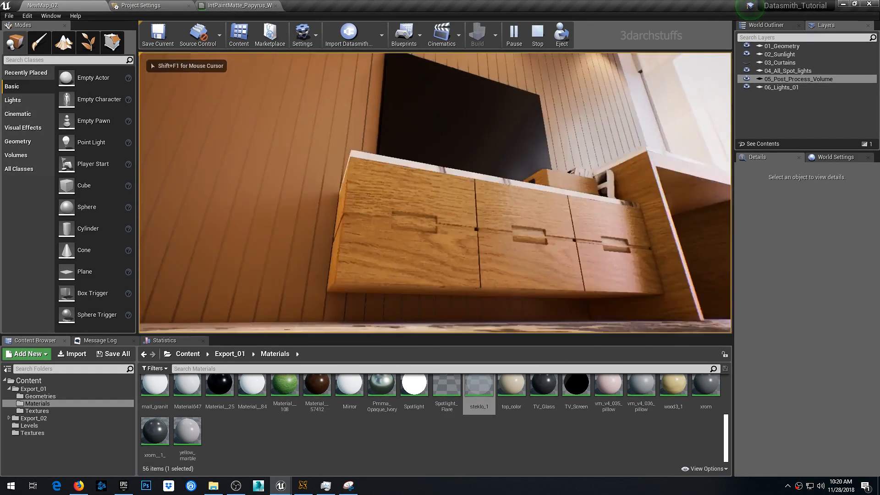
{"action": "key", "text": "w"}
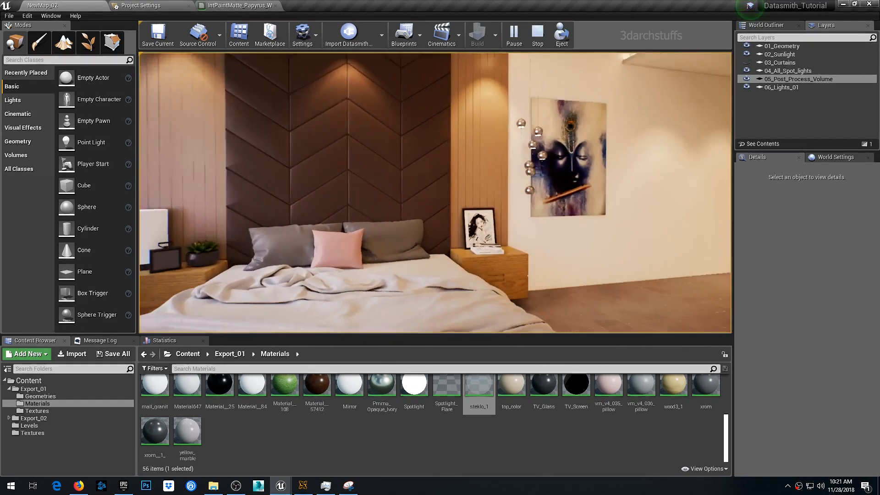
{"action": "key", "text": "Escape"}
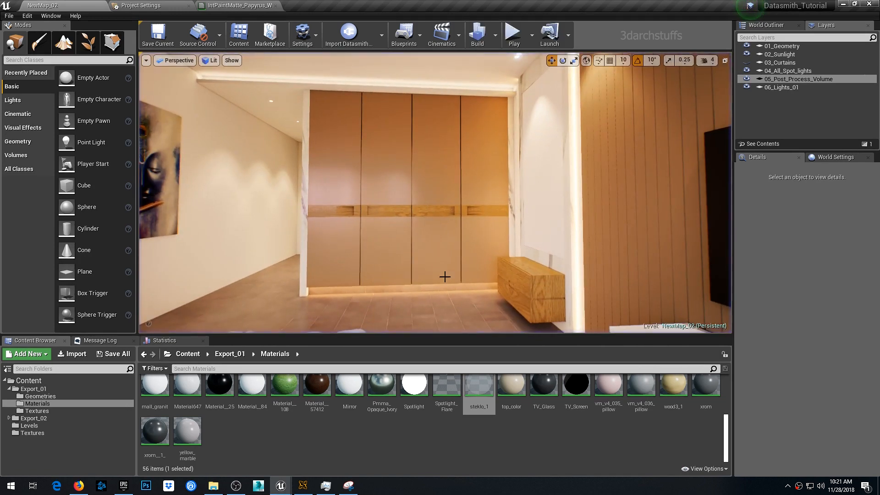
Create a Blueprint project from the First Person template, named test, in D:\Tutorial\Unreal_Engine
{"action": "mouse_move", "coordinate": [281, 486]}
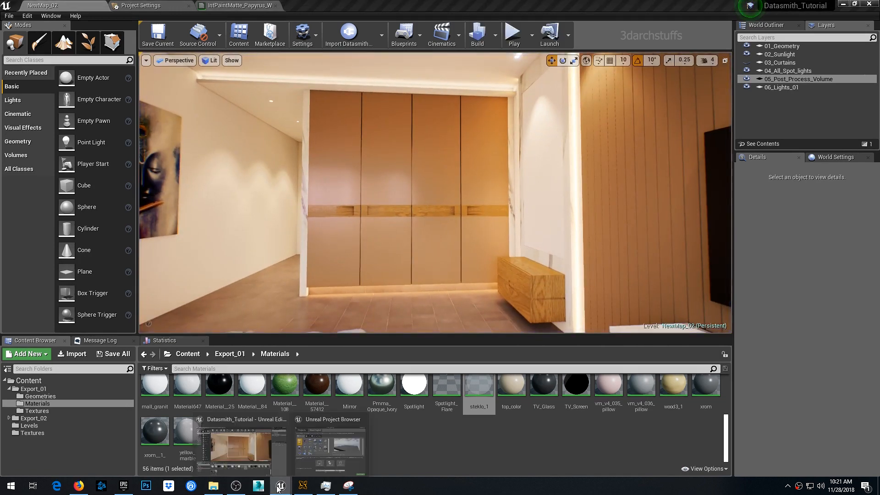
{"action": "left_click", "coordinate": [341, 418]}
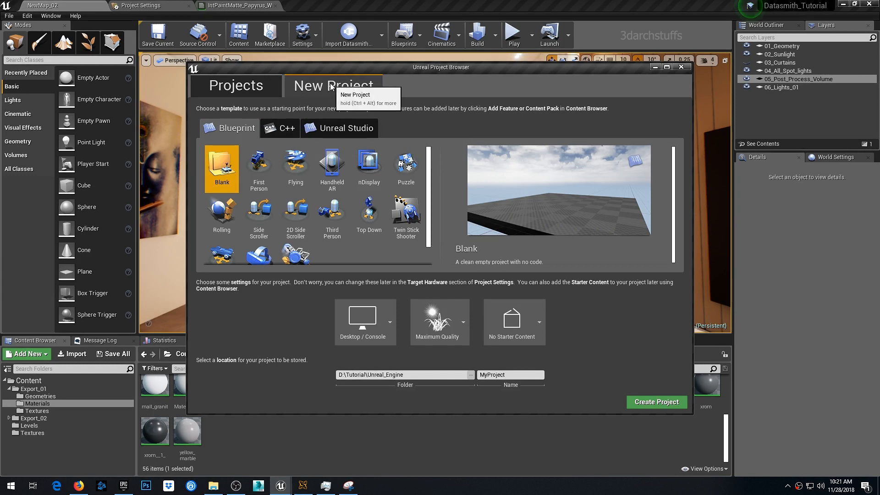
{"action": "left_click", "coordinate": [260, 166]}
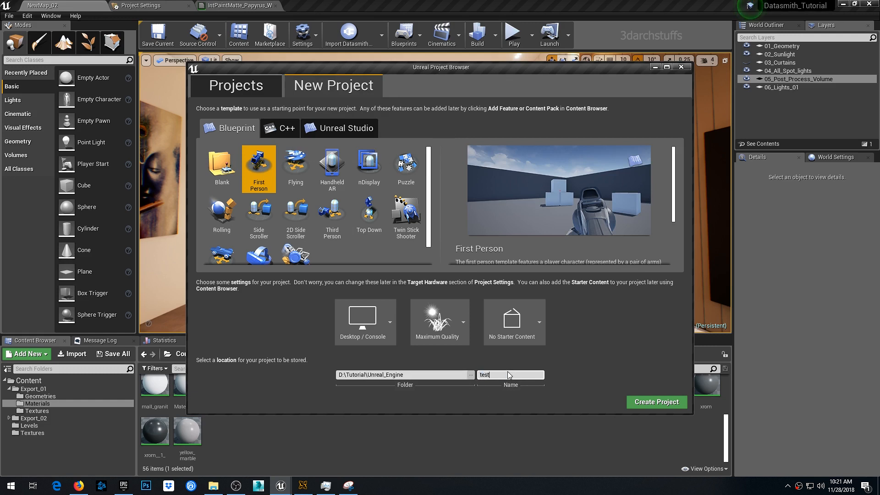
{"action": "left_click", "coordinate": [648, 402]}
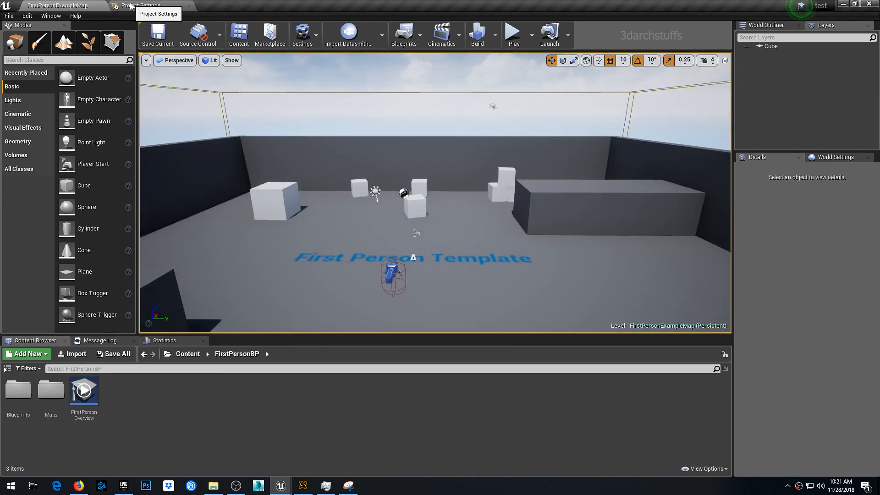
Export the test project's engine Input settings as an .ini file to the Desktop, and switch back to the Datasmith_Tutorial project
{"action": "left_click", "coordinate": [130, 7]}
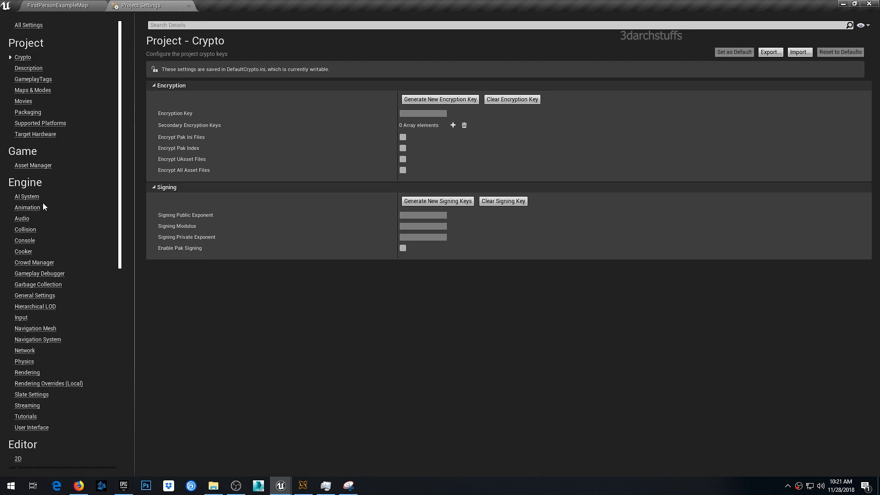
{"action": "left_click", "coordinate": [20, 318]}
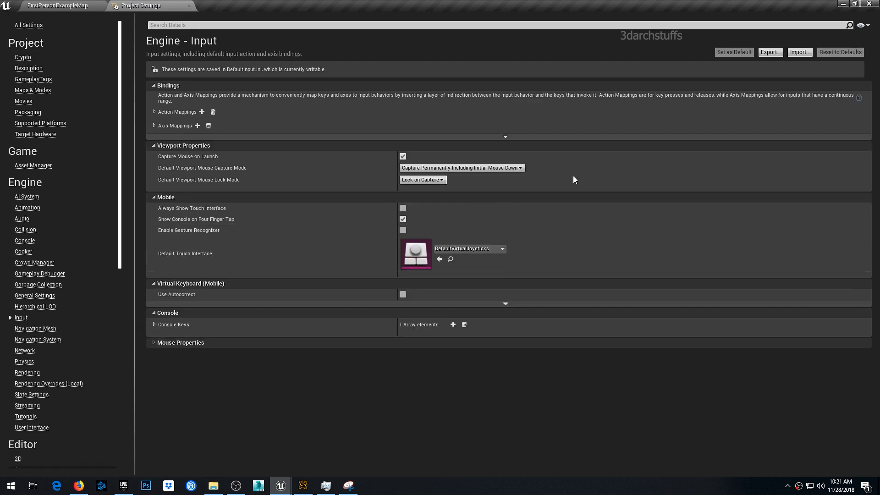
{"action": "left_click", "coordinate": [771, 52]}
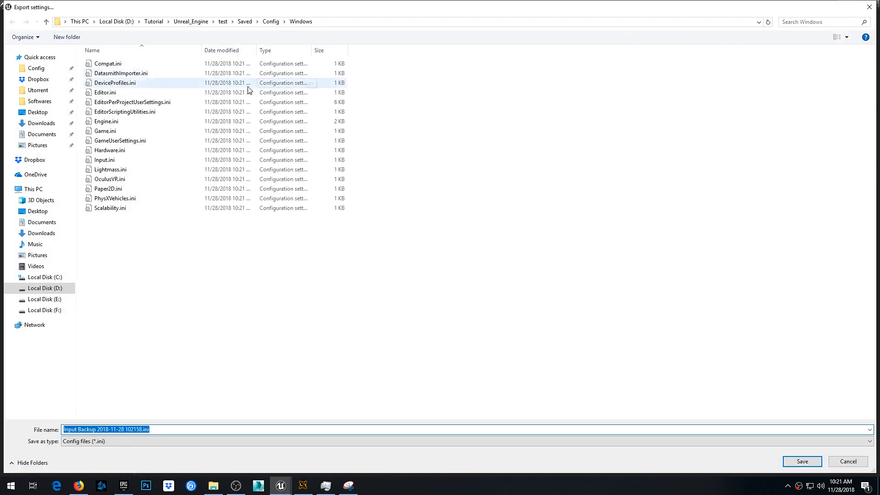
{"action": "left_click", "coordinate": [34, 211]}
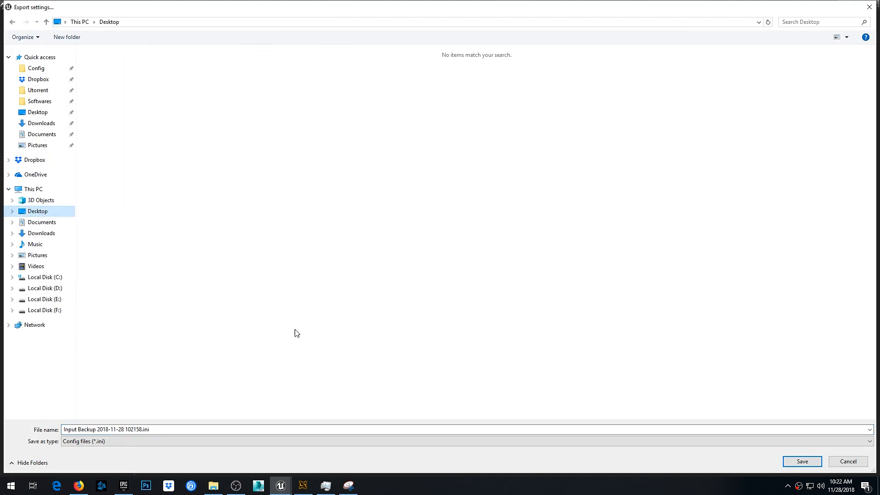
{"action": "left_click", "coordinate": [801, 461]}
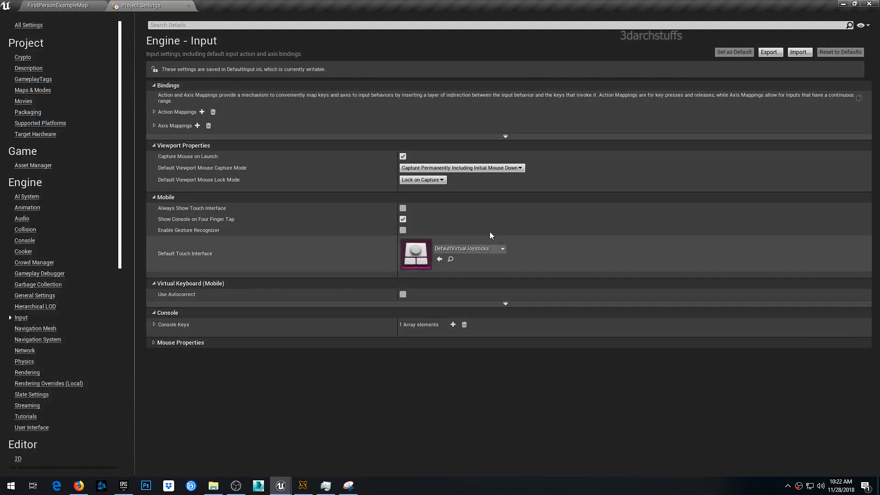
{"action": "mouse_move", "coordinate": [281, 489]}
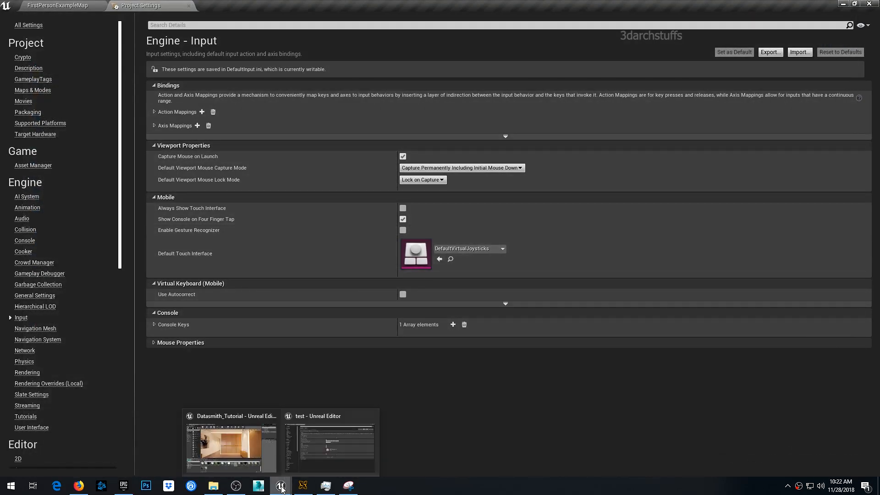
{"action": "left_click", "coordinate": [232, 447]}
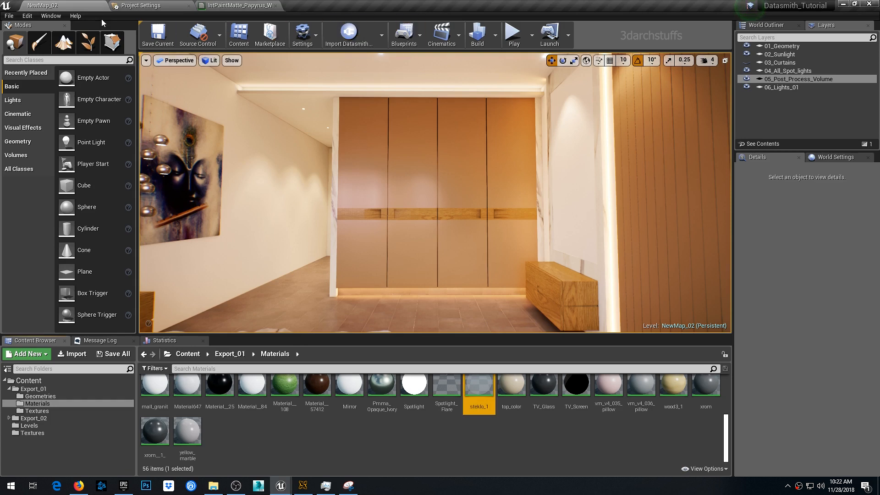
Import Input Backup 2018-11-28 102158.ini from the Desktop into the Datasmith_Tutorial project's engine Input settings
{"action": "left_click", "coordinate": [141, 5]}
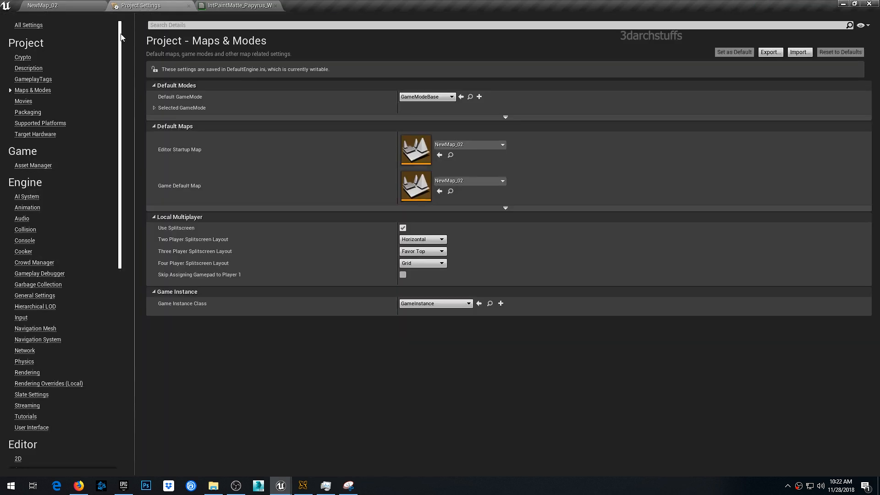
{"action": "left_click", "coordinate": [21, 319]}
{"action": "left_click", "coordinate": [797, 52]}
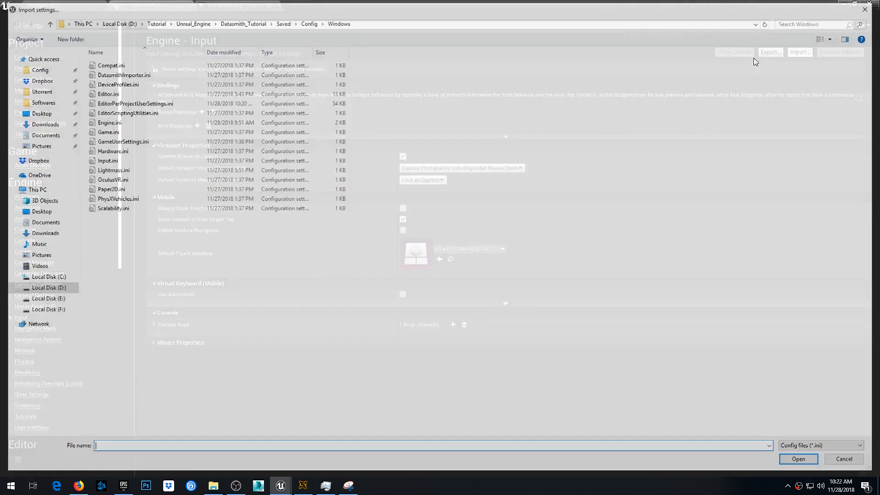
{"action": "left_click", "coordinate": [38, 211]}
{"action": "left_click", "coordinate": [109, 86]}
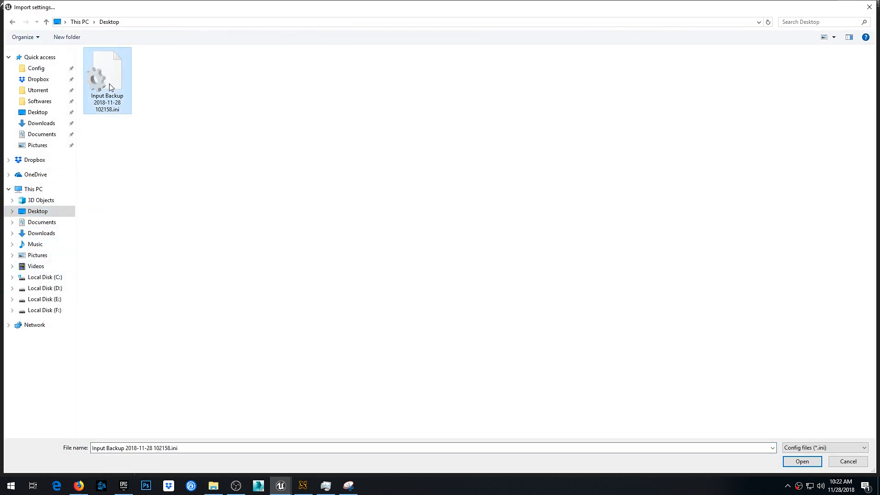
{"action": "left_click", "coordinate": [802, 461]}
Return to the NewMap_02 level, preview it in play mode, and stop the preview
{"action": "left_click", "coordinate": [73, 6]}
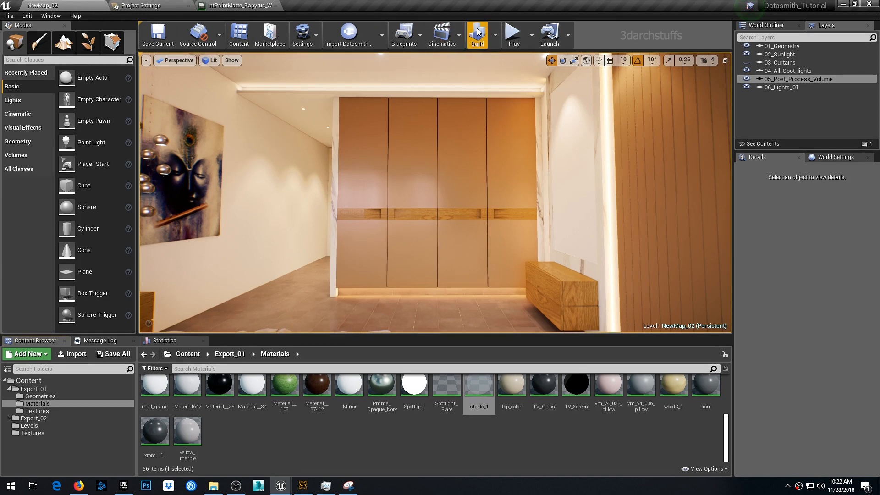
{"action": "left_click", "coordinate": [513, 32]}
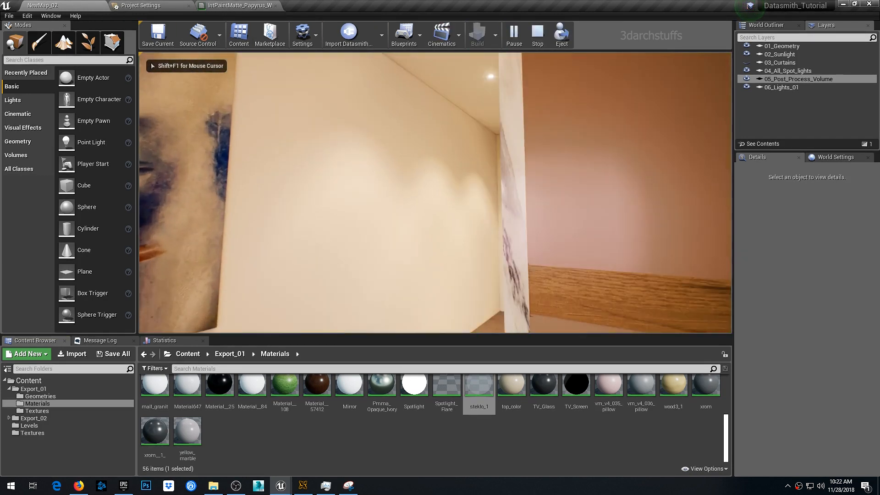
{"action": "key", "text": "Escape"}
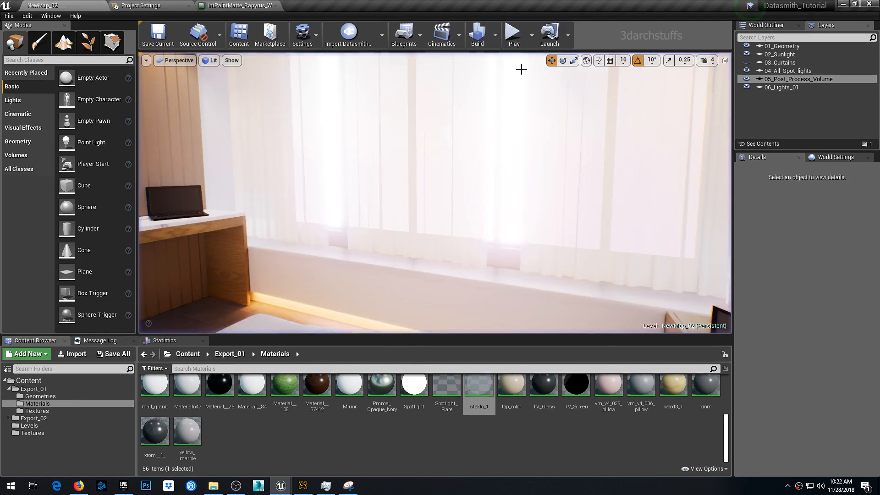
Show the World Settings of NewMap_02 and expand the Game Mode section to reach its GameMode Override
{"action": "left_click", "coordinate": [813, 157]}
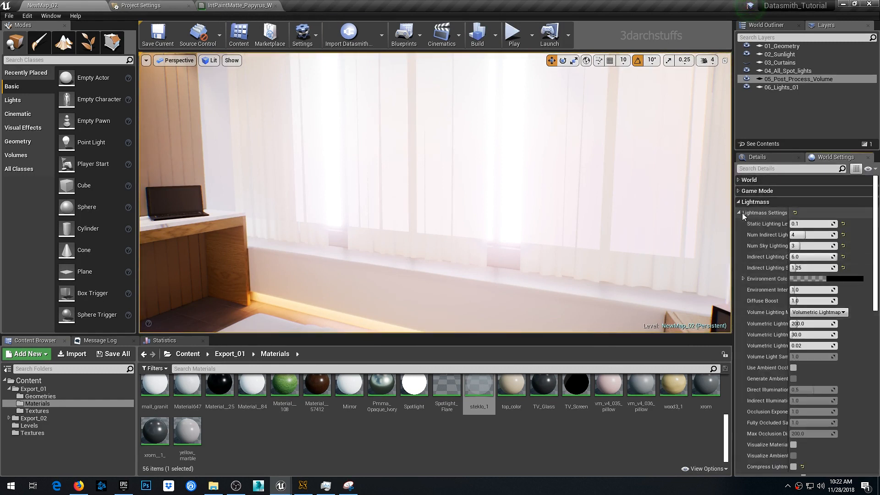
{"action": "left_click", "coordinate": [740, 191]}
{"action": "left_click", "coordinate": [806, 201]}
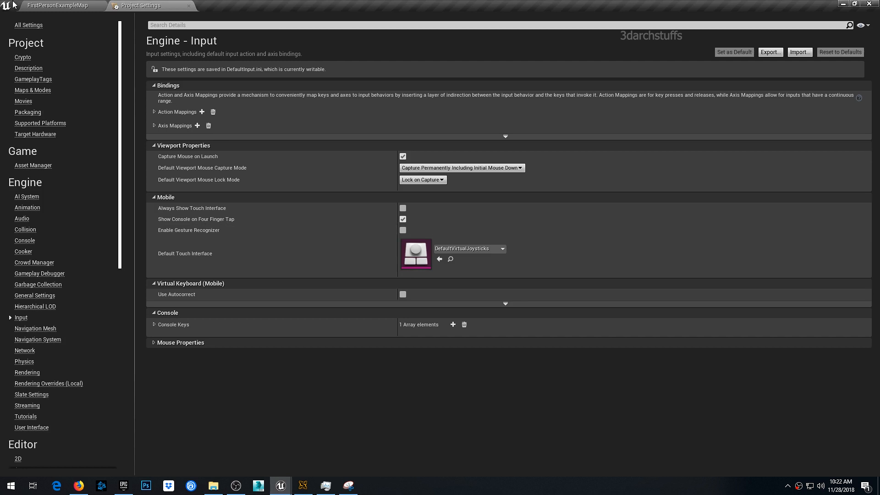
In the test project's FirstPersonExampleMap, locate the world's GameMode Override blueprint, FirstPersonGameMode, among the project assets
{"action": "left_click", "coordinate": [53, 6]}
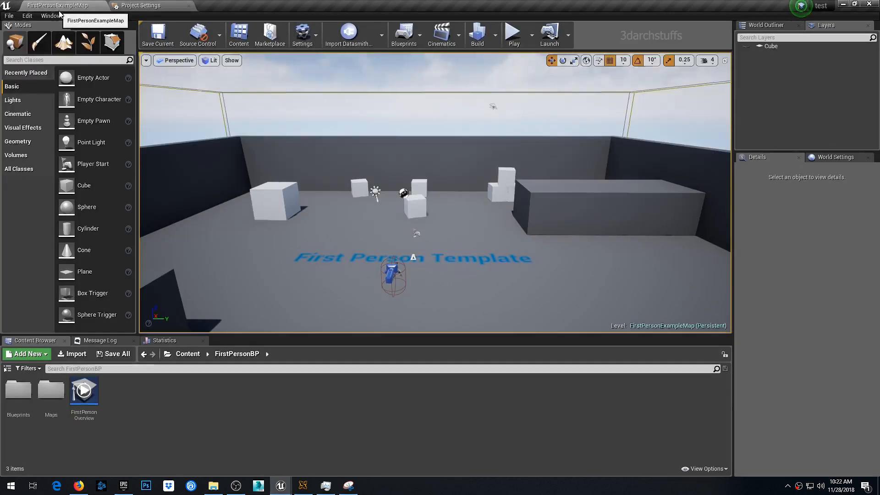
{"action": "left_click", "coordinate": [835, 157]}
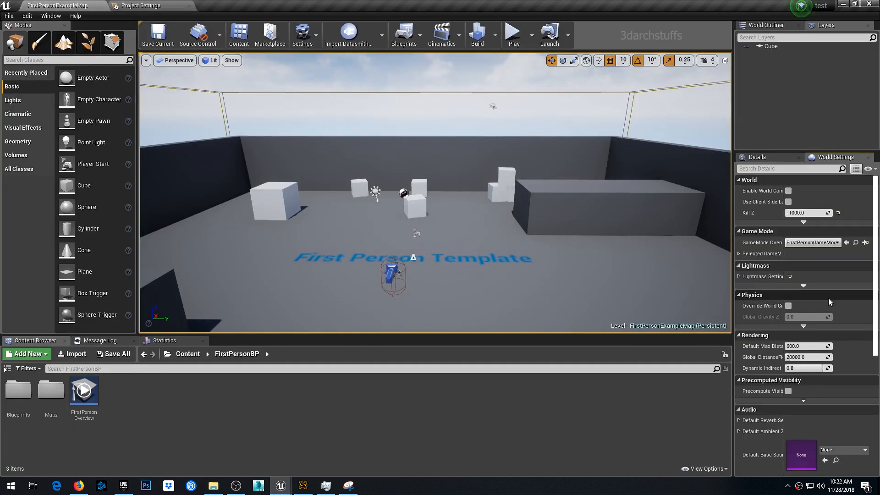
{"action": "left_click", "coordinate": [855, 244]}
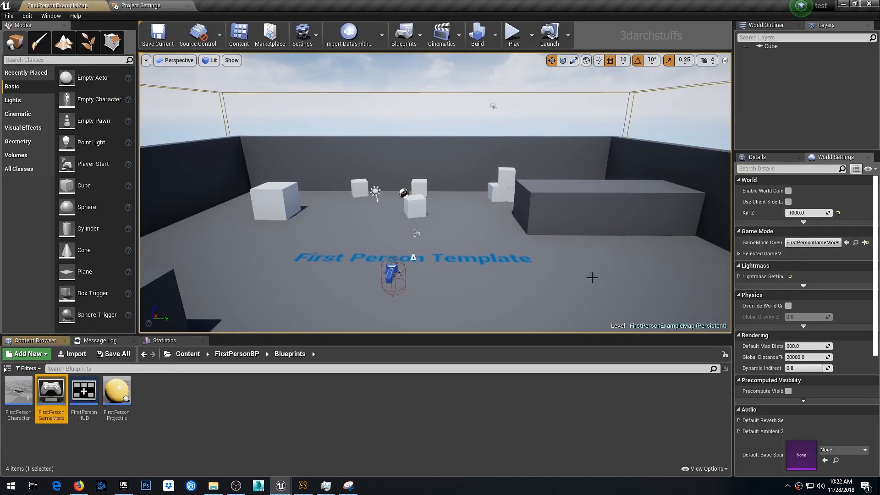
Migrate FirstPersonGameMode with its dependent assets to the Content folder in D:\Tutorial\Unreal_Engine\Datasmith_Tutorial
{"action": "right_click", "coordinate": [49, 392]}
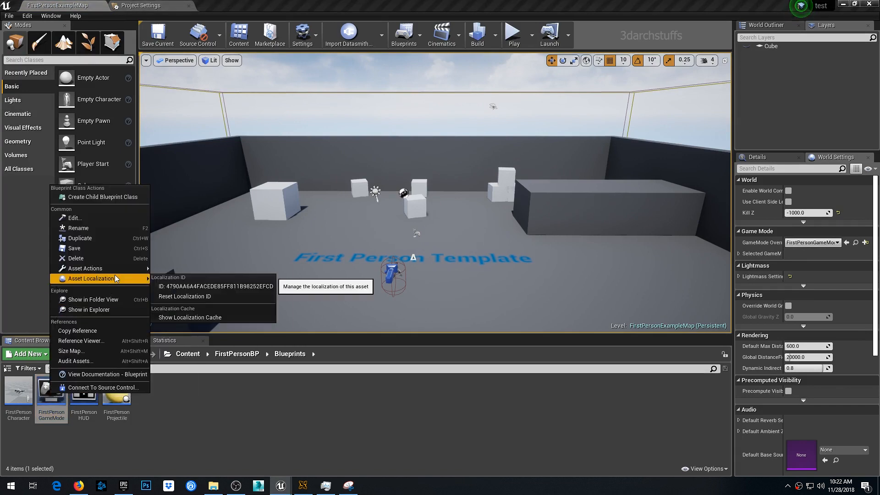
{"action": "mouse_move", "coordinate": [116, 271]}
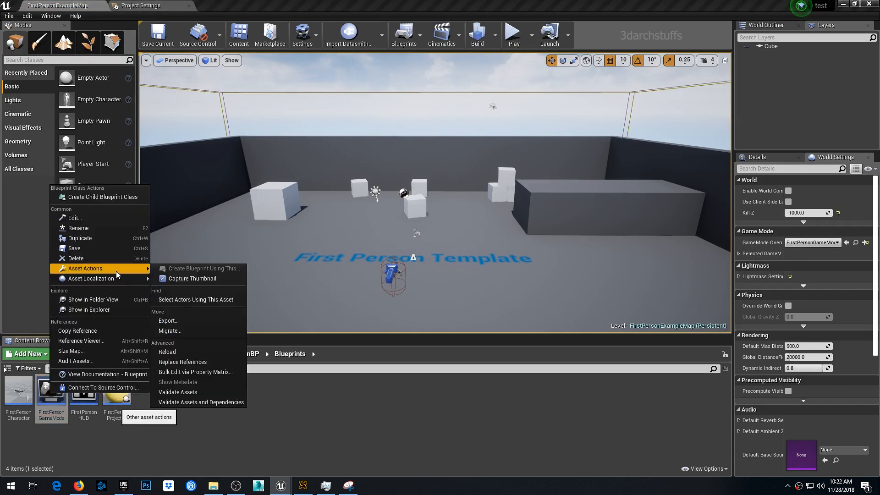
{"action": "left_click", "coordinate": [172, 333]}
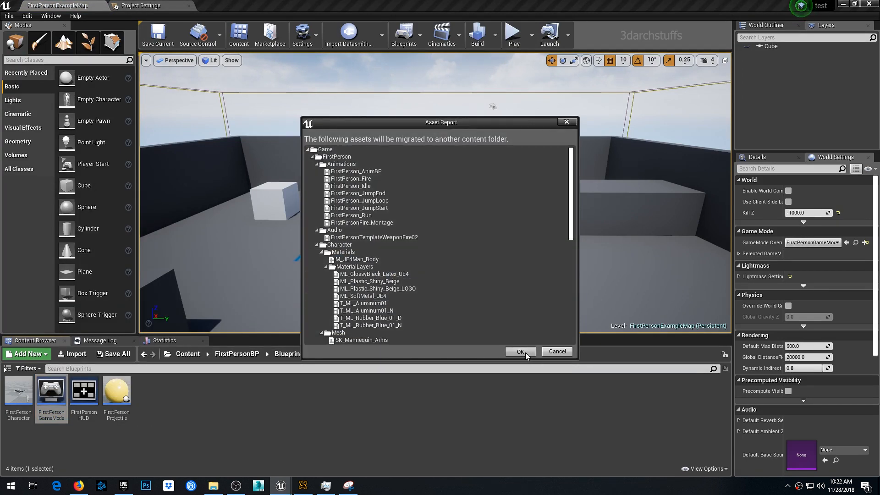
{"action": "left_click", "coordinate": [524, 352]}
{"action": "left_click", "coordinate": [52, 287]}
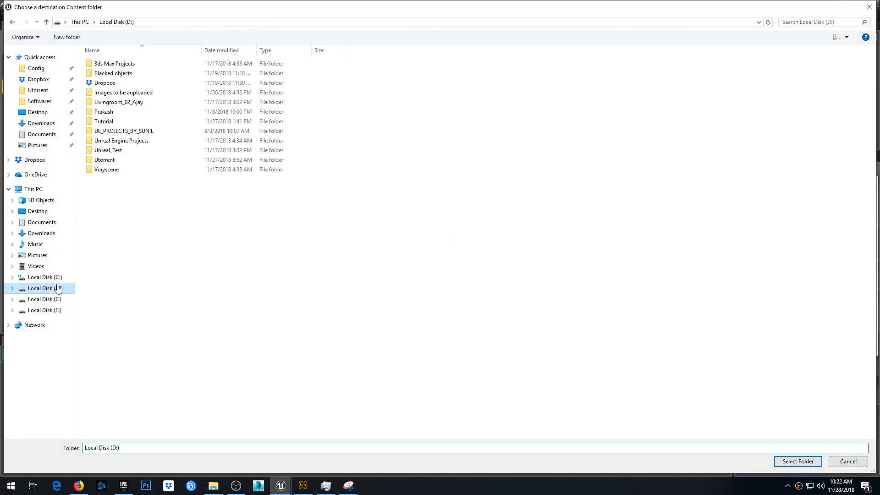
{"action": "double_click", "coordinate": [106, 121]}
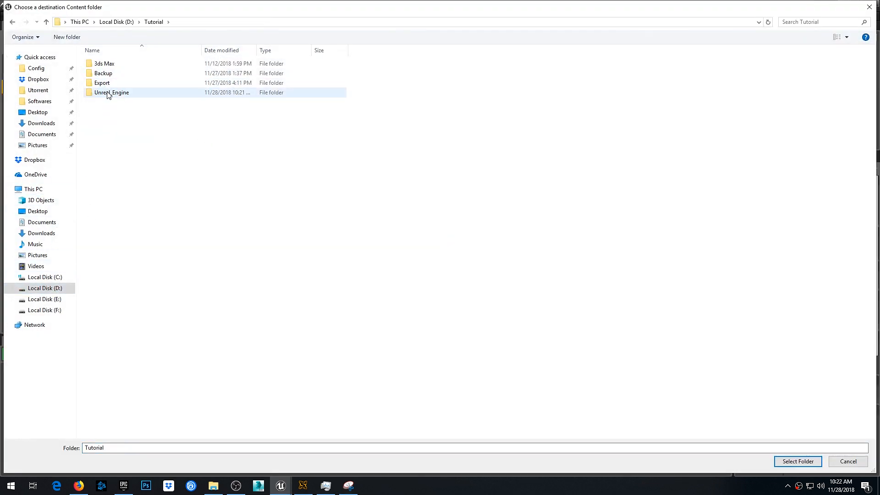
{"action": "double_click", "coordinate": [108, 93]}
{"action": "double_click", "coordinate": [125, 82]}
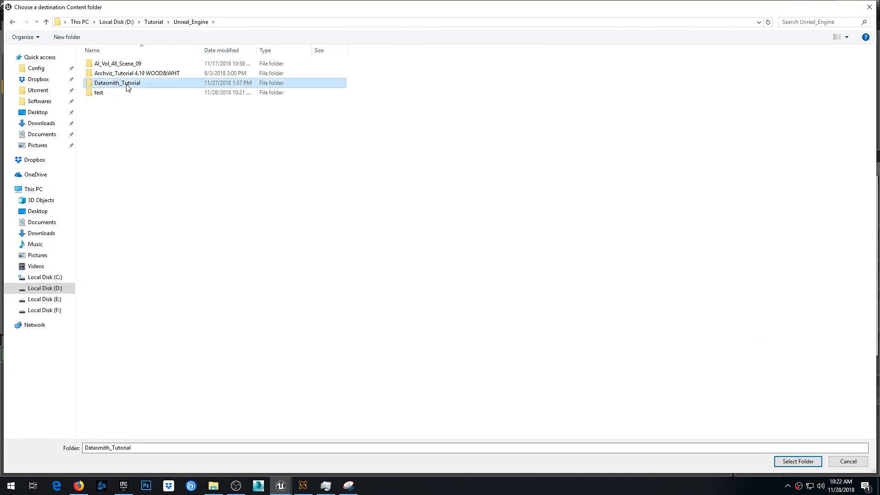
{"action": "double_click", "coordinate": [105, 74]}
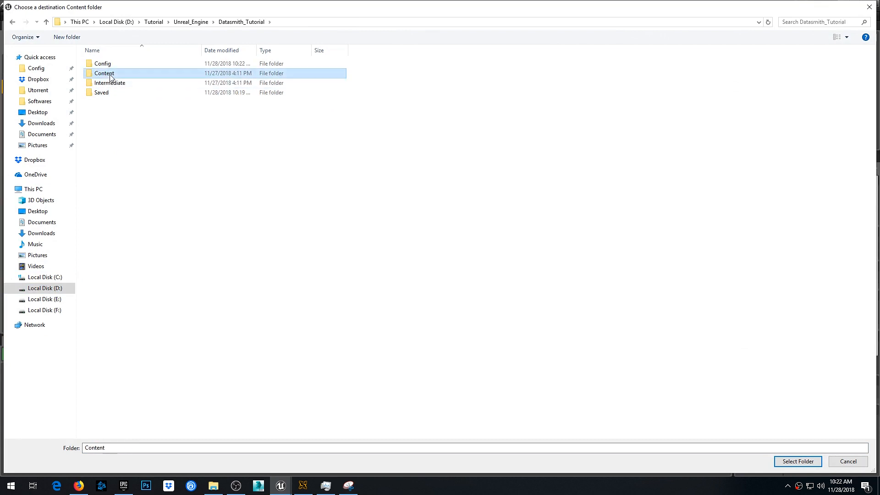
{"action": "left_click", "coordinate": [791, 461]}
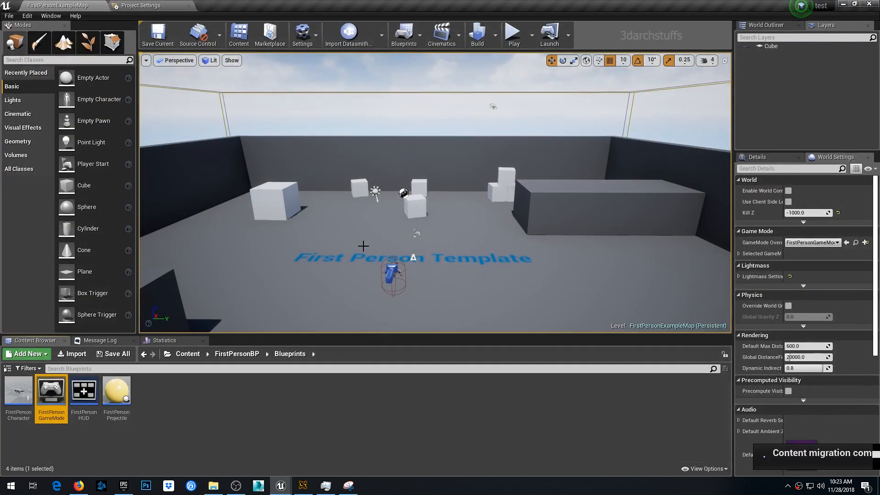
Switch back to the Datasmith_Tutorial project and set the GameMode Override of NewMap_02 to FirstPersonGameMode
{"action": "left_click", "coordinate": [280, 487]}
{"action": "left_click", "coordinate": [248, 451]}
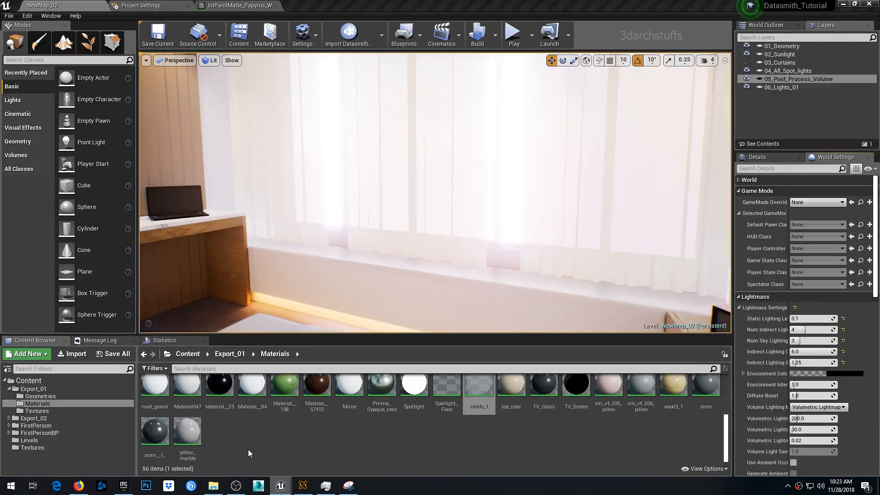
{"action": "left_click", "coordinate": [820, 203]}
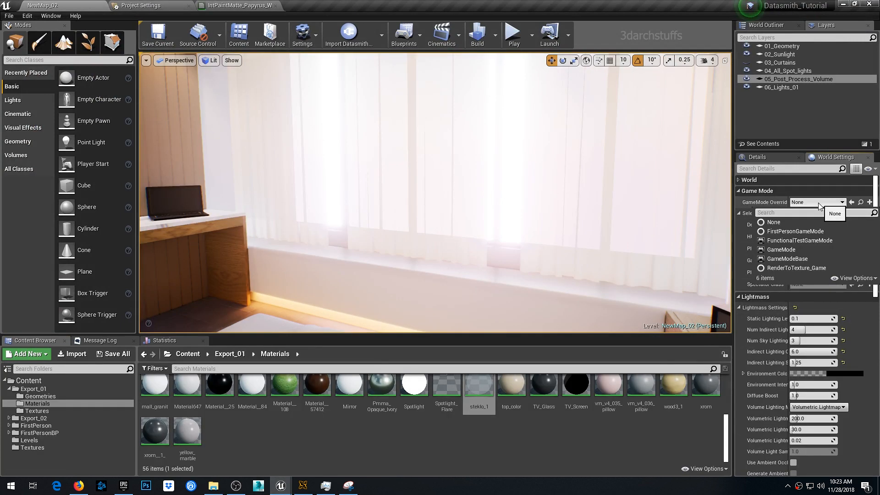
{"action": "left_click", "coordinate": [804, 232]}
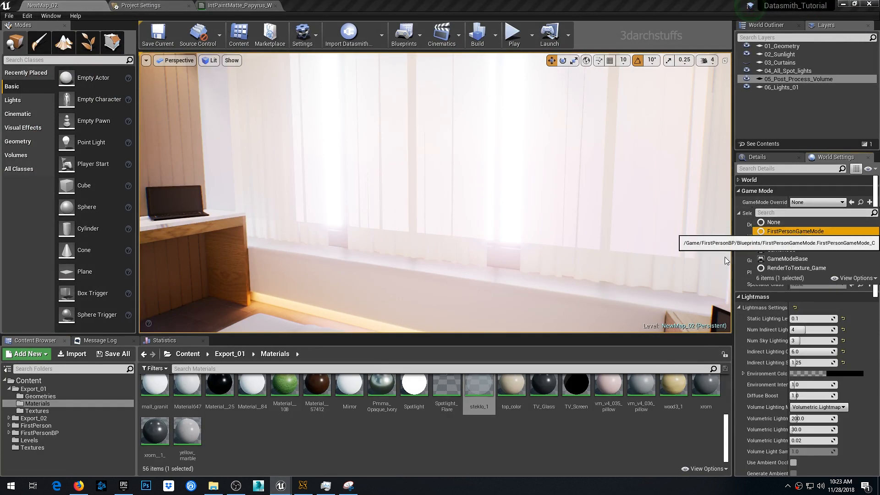
Test the first-person game mode in a short play preview and save the NewMap_02 map
{"action": "left_click", "coordinate": [514, 50]}
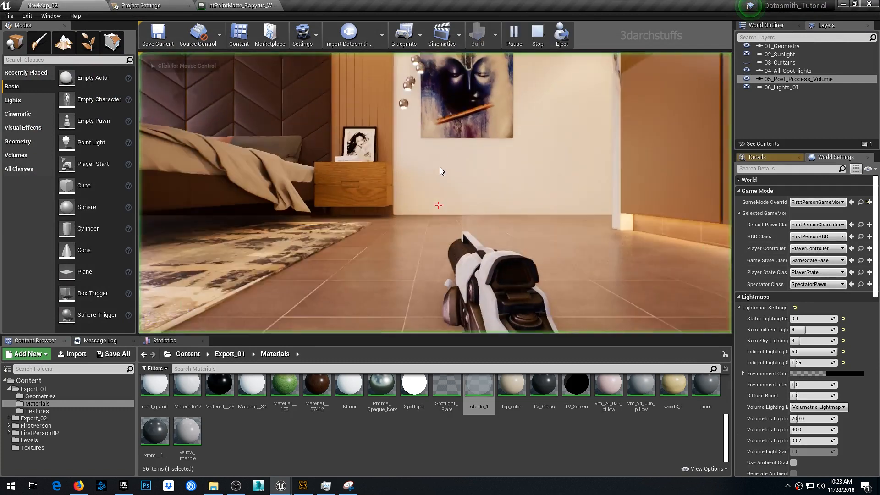
{"action": "key", "text": "Escape"}
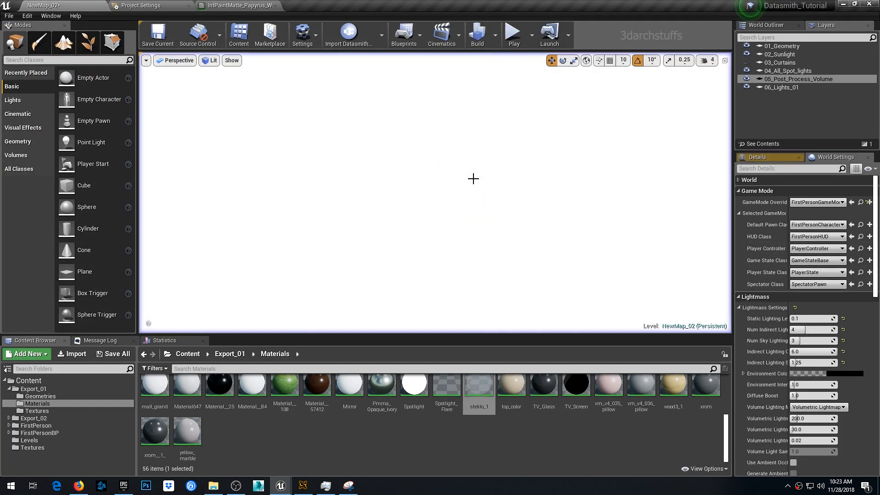
{"action": "key", "text": "ctrl+s"}
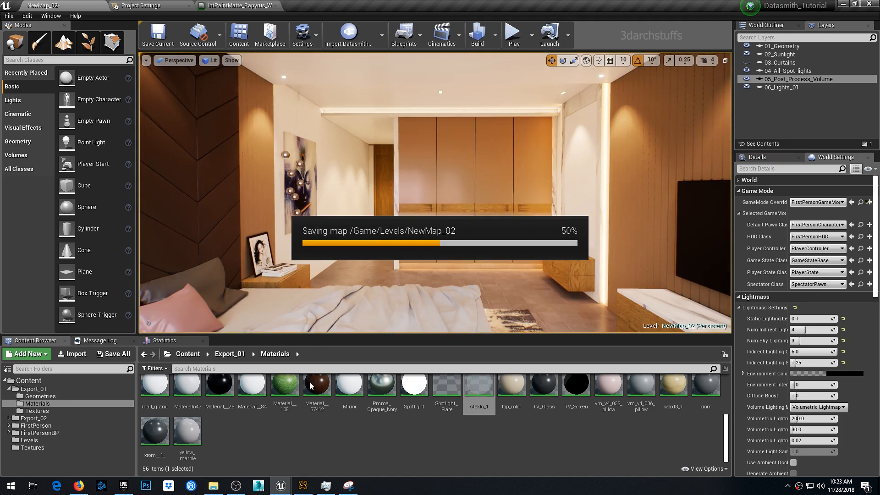
Switch to the test project's editor and close it
{"action": "mouse_move", "coordinate": [280, 490]}
{"action": "left_click", "coordinate": [331, 447]}
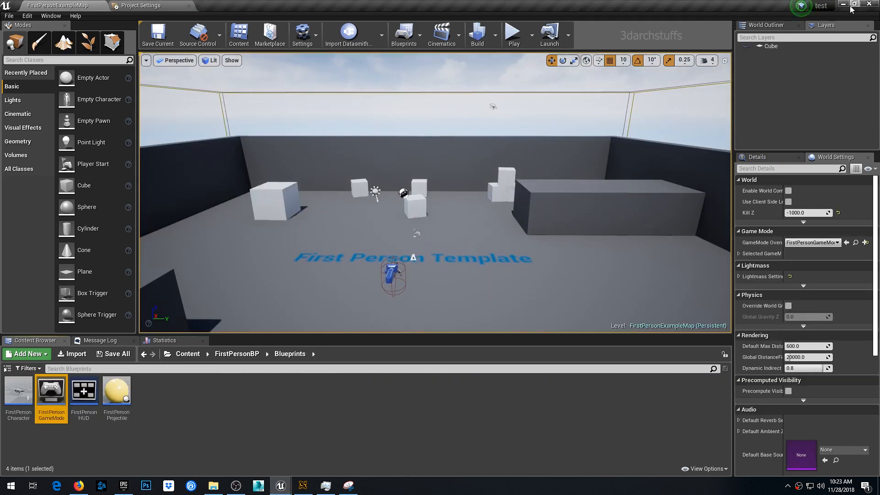
{"action": "left_click", "coordinate": [868, 4]}
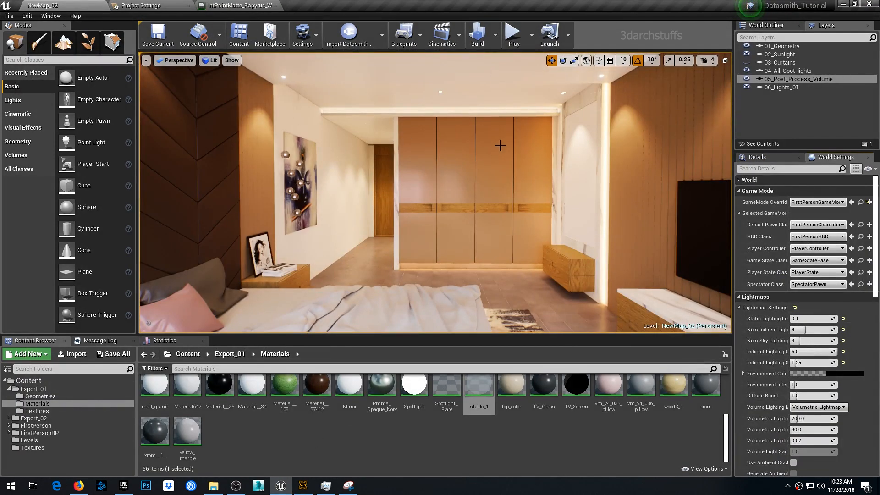
Open the bedroom floor mesh SM_Geo_338 in a docked mesh editor, add a box simplified collision to it, and save the mesh
{"action": "right_click_drag", "start_coordinate": [514, 190], "coordinate": [508, 224]}
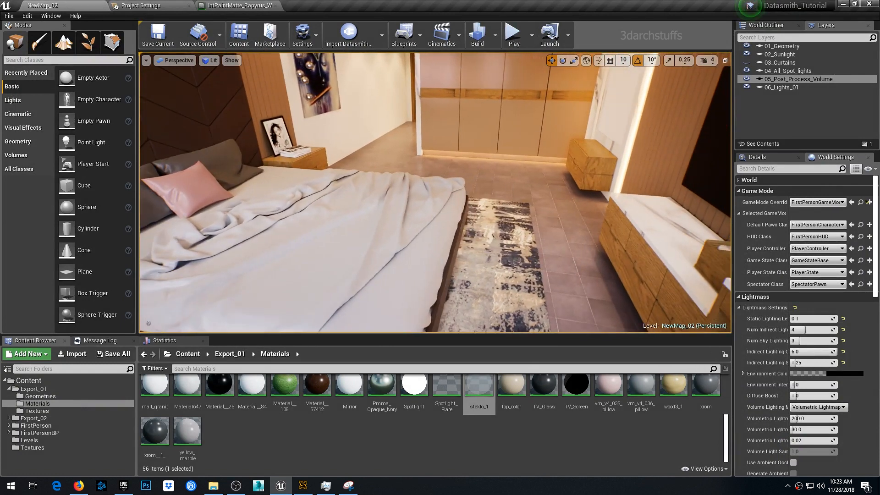
{"action": "left_click", "coordinate": [778, 162]}
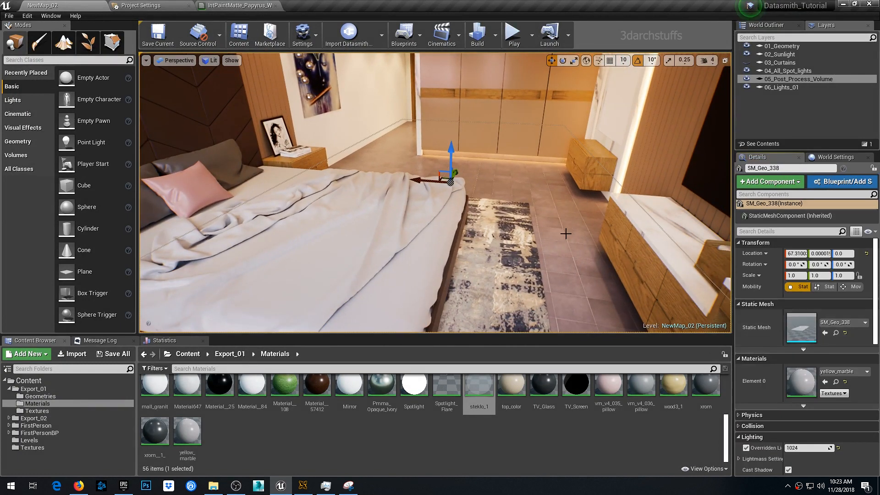
{"action": "double_click", "coordinate": [805, 322]}
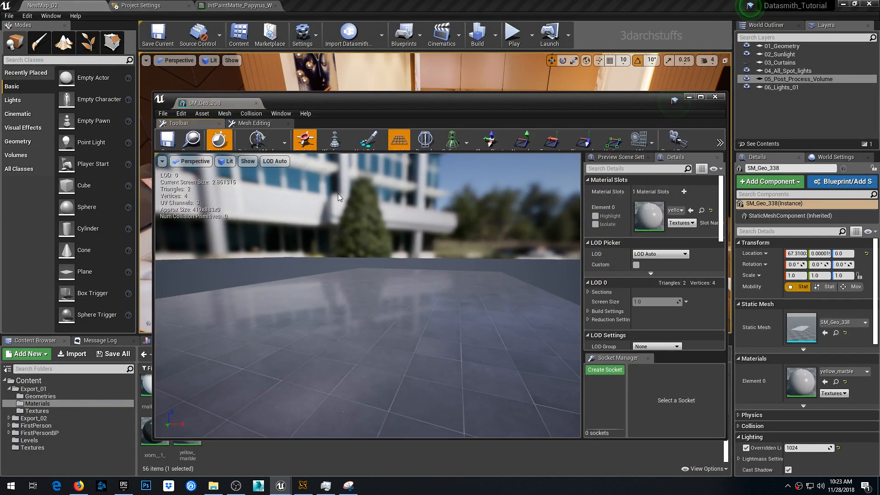
{"action": "left_click_drag", "start_coordinate": [221, 107], "coordinate": [320, 18]}
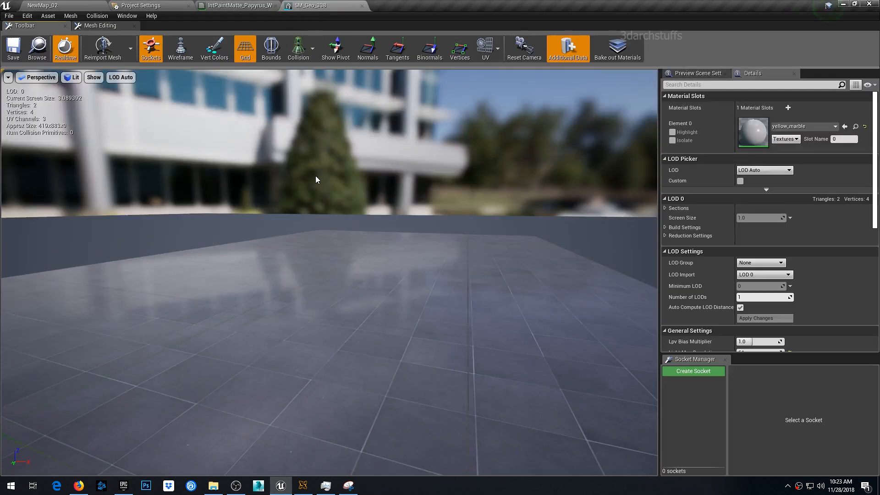
{"action": "left_click", "coordinate": [97, 16]}
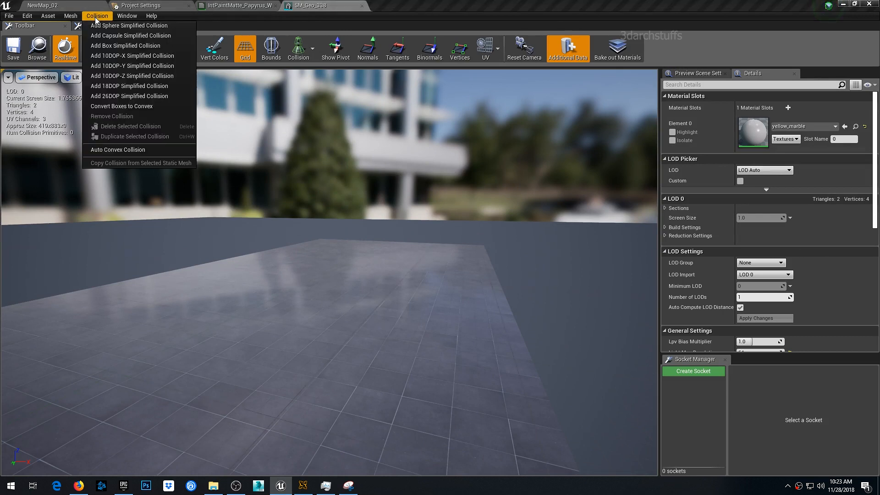
{"action": "left_click", "coordinate": [103, 46]}
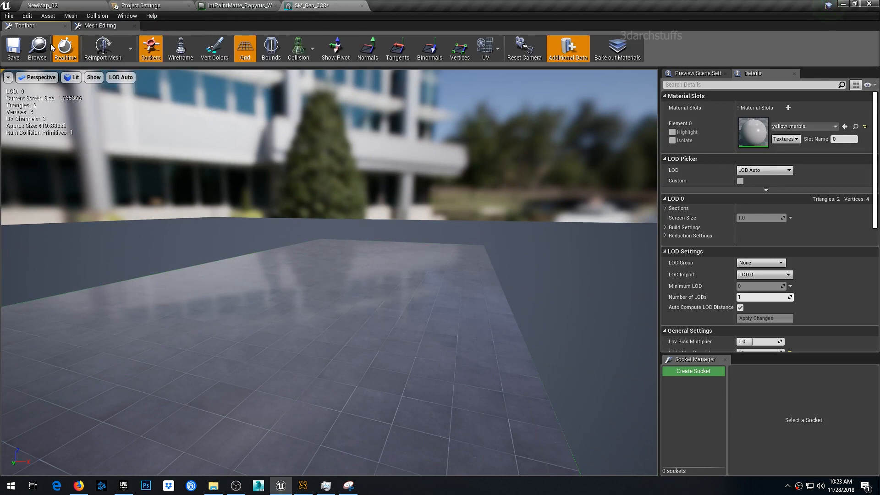
Return to the NewMap_02 level and start a first-person play preview to test walking on the bedroom floor
{"action": "left_click", "coordinate": [73, 6]}
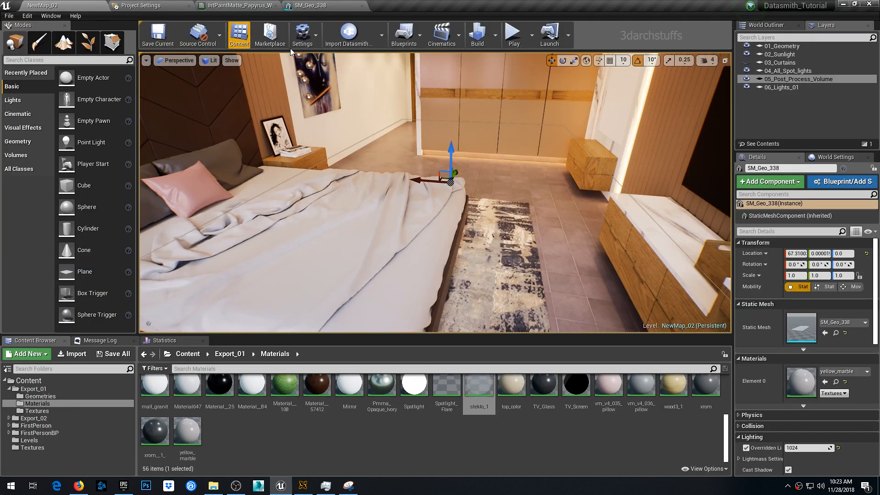
{"action": "left_click", "coordinate": [504, 39]}
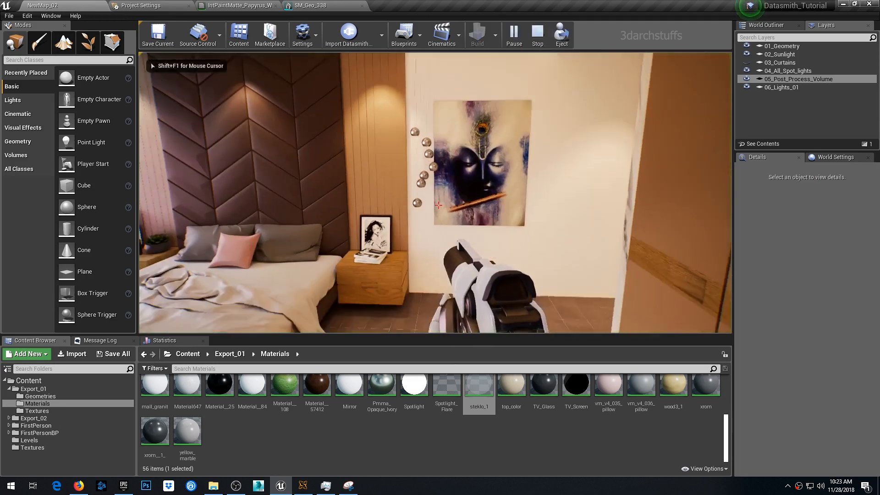
Walk around the bedroom in the first-person play preview to test the floor collision, and end the preview
{"action": "key", "text": "w"}
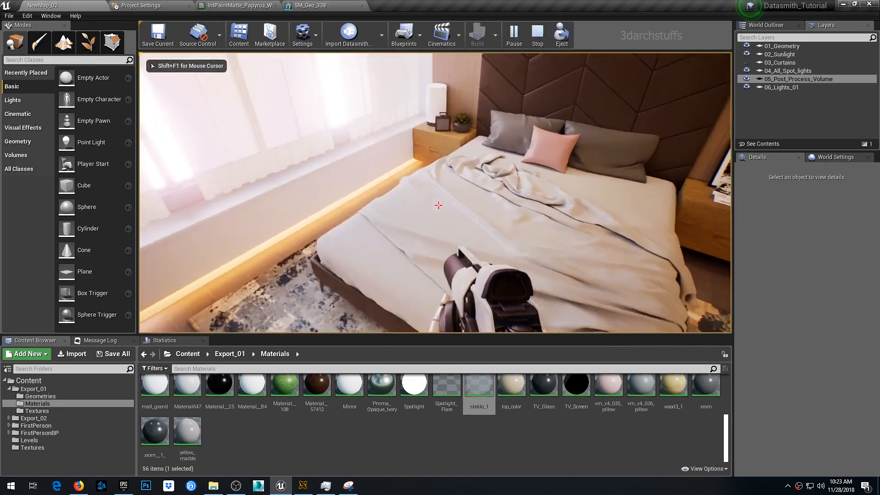
{"action": "key", "text": "w"}
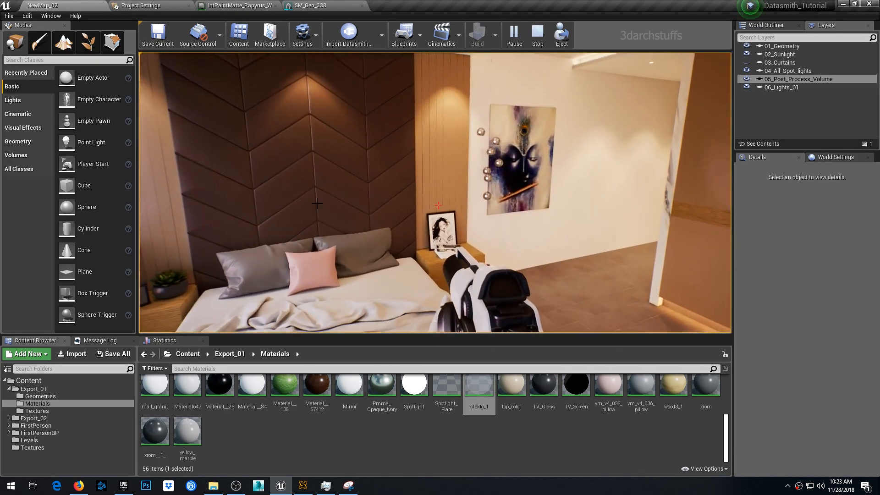
{"action": "key", "text": "Escape"}
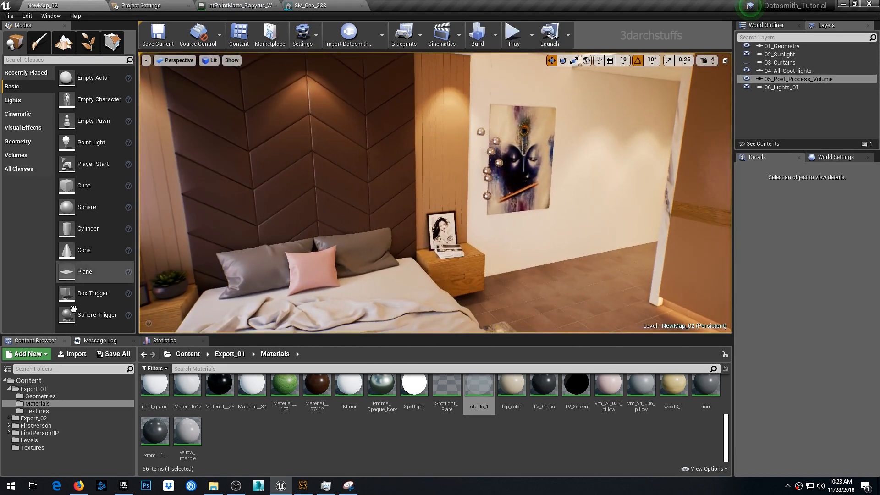
Close the SM_Geo_338 mesh editor and return to the NewMap_02 level, facing the wardrobe side of the bedroom
{"action": "left_click", "coordinate": [299, 5]}
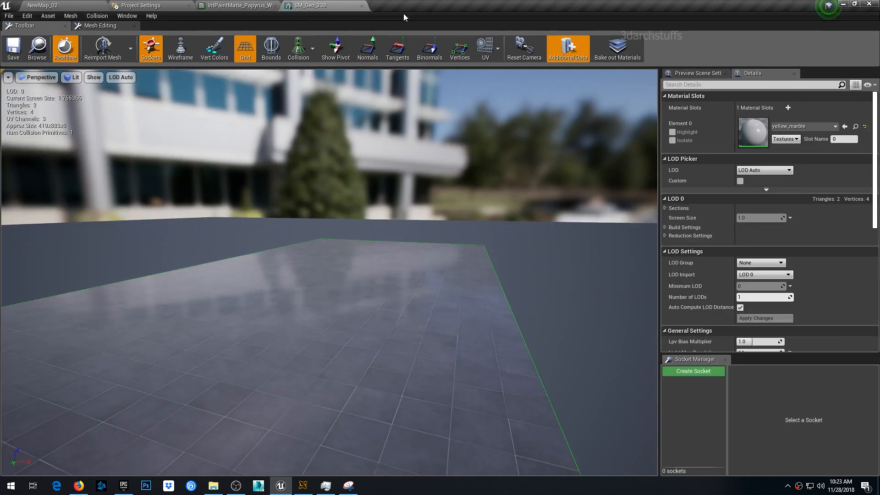
{"action": "left_click", "coordinate": [363, 6]}
{"action": "left_click", "coordinate": [84, 8]}
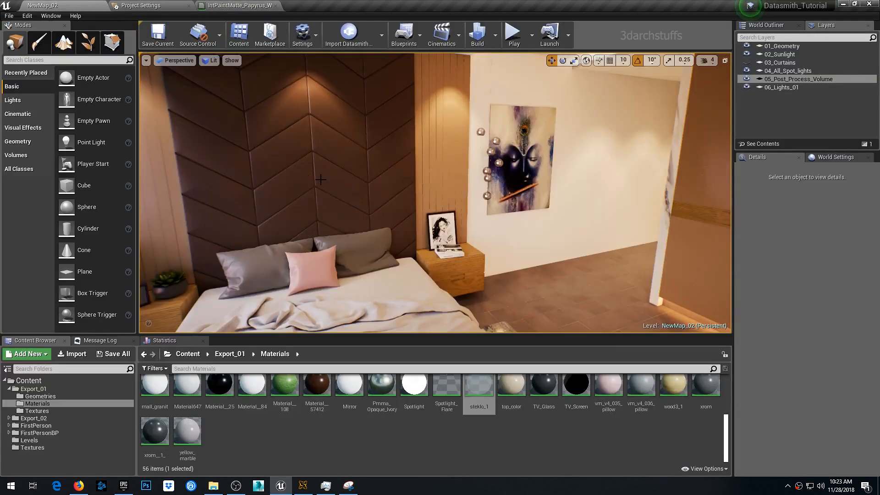
{"action": "right_click_drag", "start_coordinate": [372, 182], "coordinate": [377, 184]}
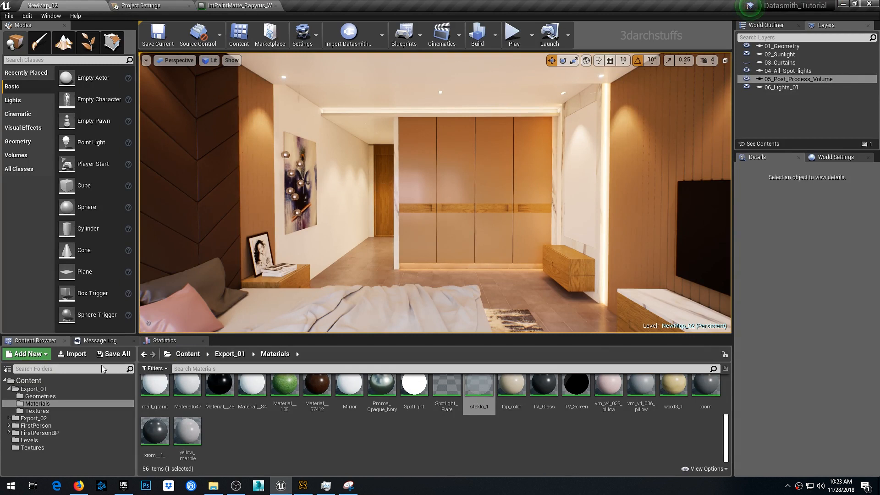
Search the project's whole content for "char", open the FirstPersonCharacter blueprint and look over its event graph
{"action": "left_click", "coordinate": [23, 381]}
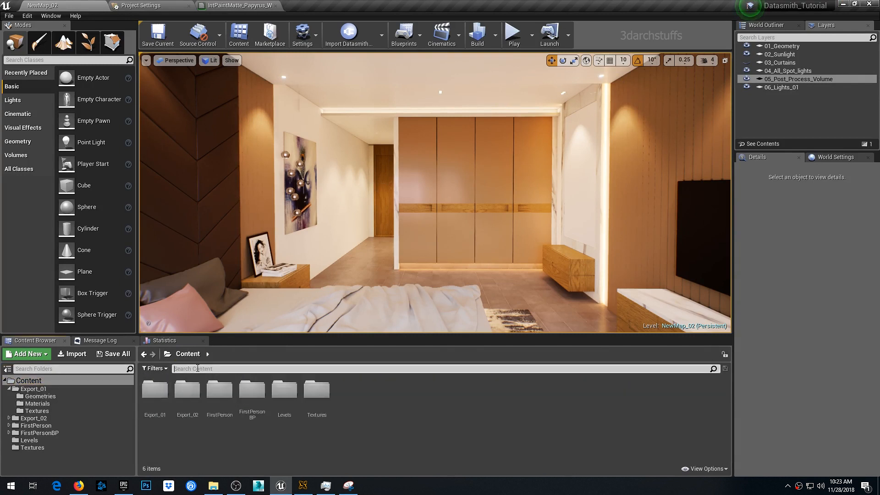
{"action": "left_click", "coordinate": [198, 369]}
{"action": "type", "text": "char"}
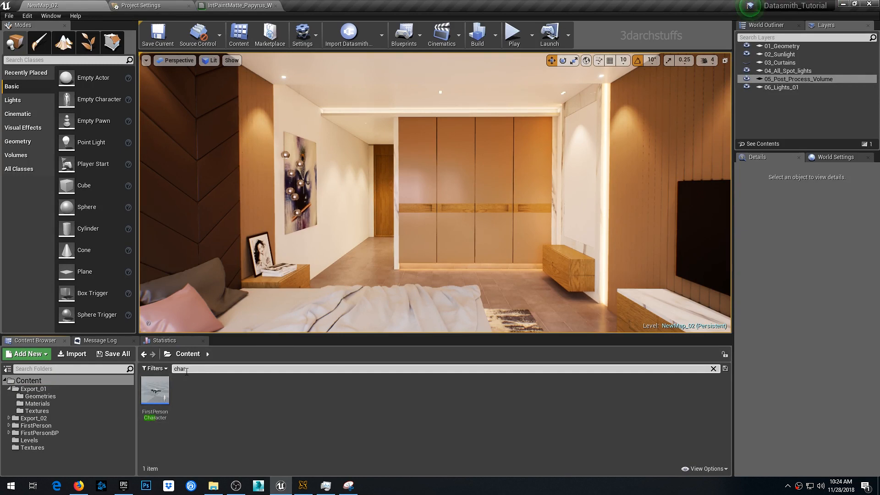
{"action": "double_click", "coordinate": [155, 390]}
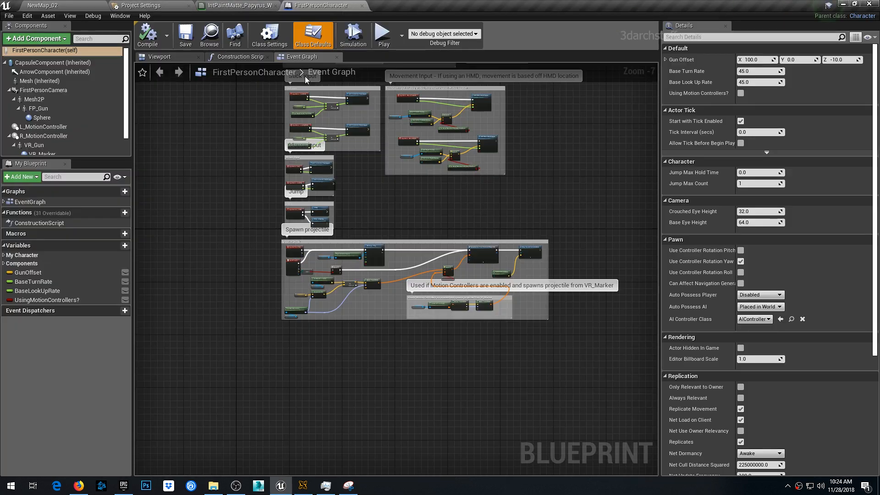
{"action": "right_click_drag", "start_coordinate": [224, 152], "coordinate": [197, 310]}
{"action": "scroll", "coordinate": [302, 317], "scroll_direction": "up", "scroll_amount": 2}
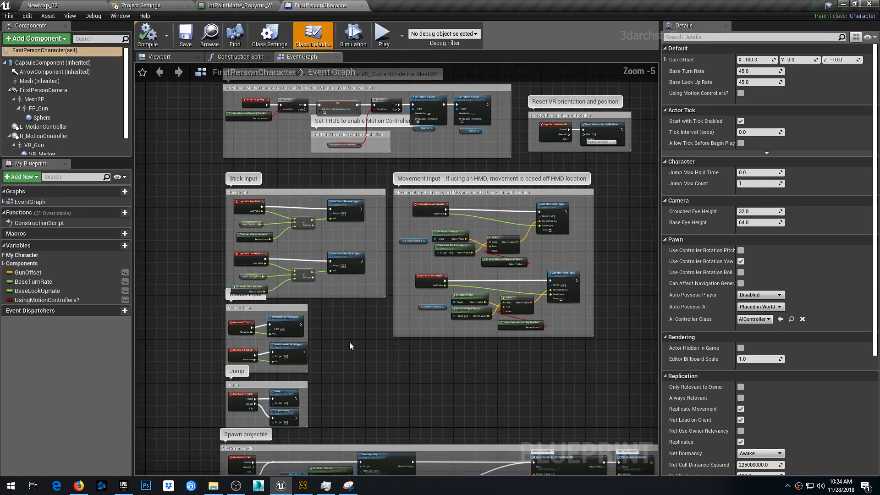
{"action": "right_click_drag", "start_coordinate": [385, 400], "coordinate": [351, 205]}
{"action": "scroll", "coordinate": [504, 270], "scroll_direction": "up", "scroll_amount": 3}
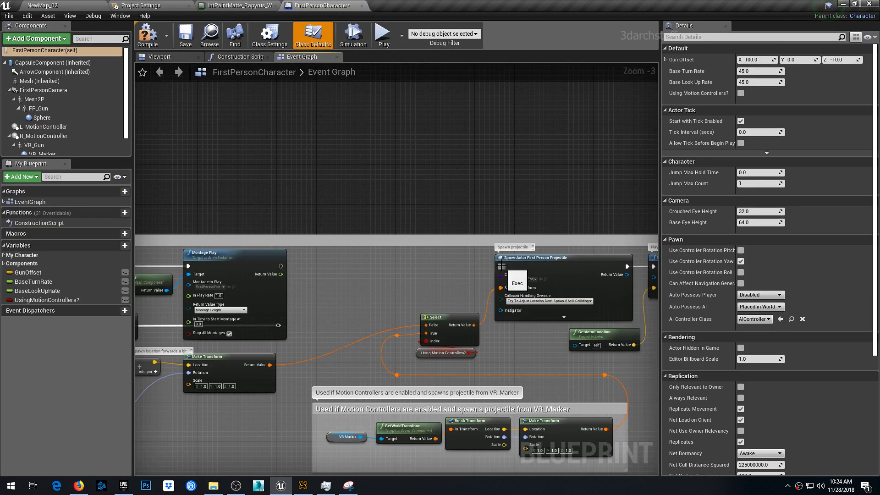
{"action": "scroll", "coordinate": [316, 232], "scroll_direction": "down", "scroll_amount": 5}
{"action": "scroll", "coordinate": [316, 231], "scroll_direction": "up", "scroll_amount": 4}
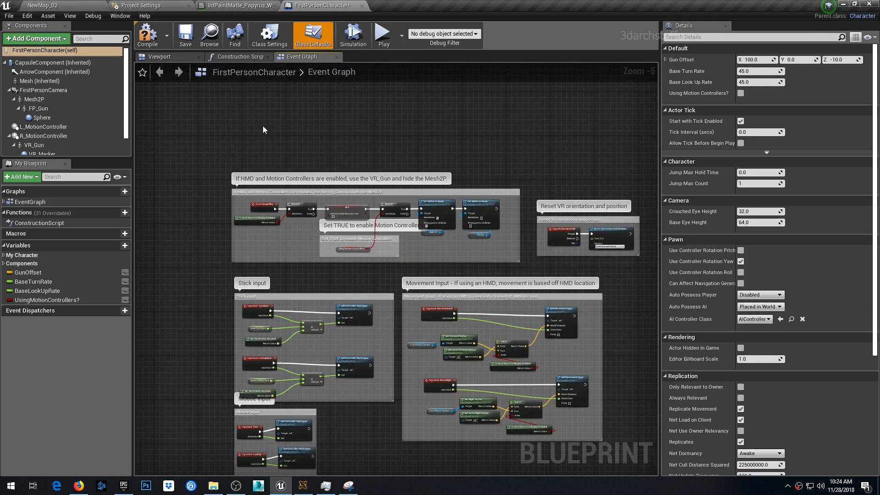
Move the FirstPersonCamera forward in the blueprint's top view to the capsule's centre, at about X 0.26
{"action": "left_click", "coordinate": [159, 56]}
{"action": "left_click", "coordinate": [339, 210]}
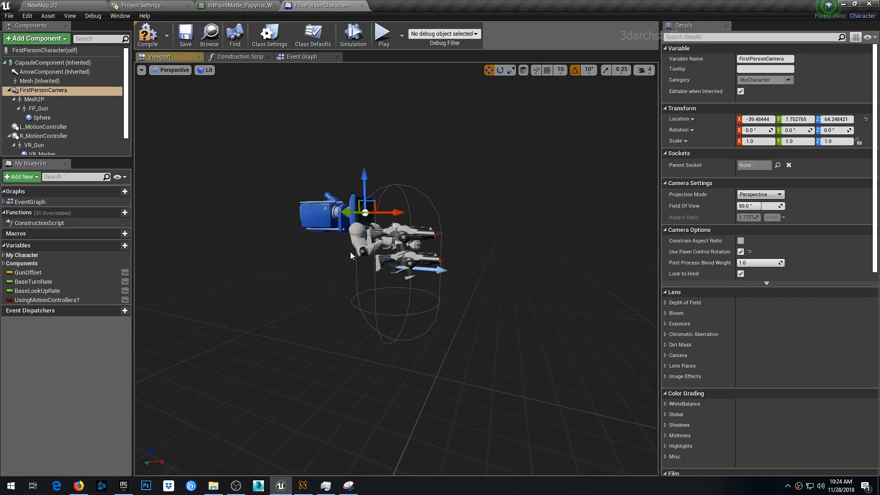
{"action": "key", "text": "alt+j"}
{"action": "scroll", "coordinate": [402, 279], "scroll_direction": "up", "scroll_amount": 5}
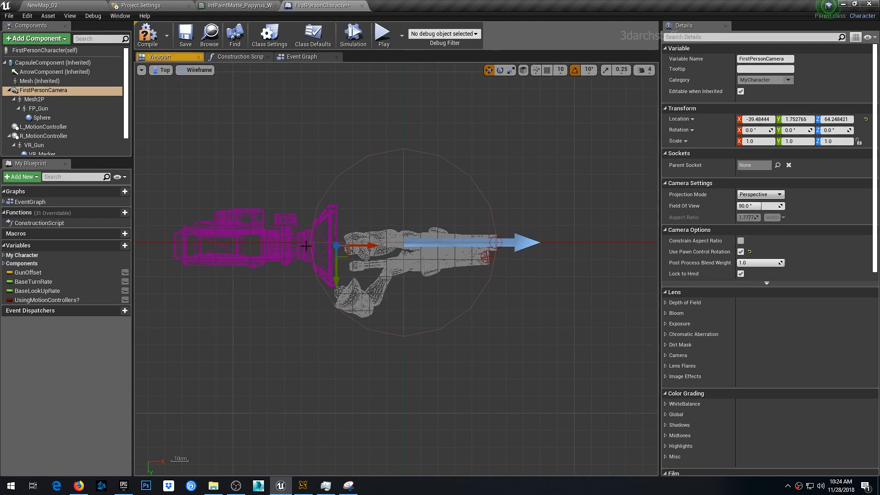
{"action": "left_click_drag", "start_coordinate": [365, 247], "coordinate": [436, 243]}
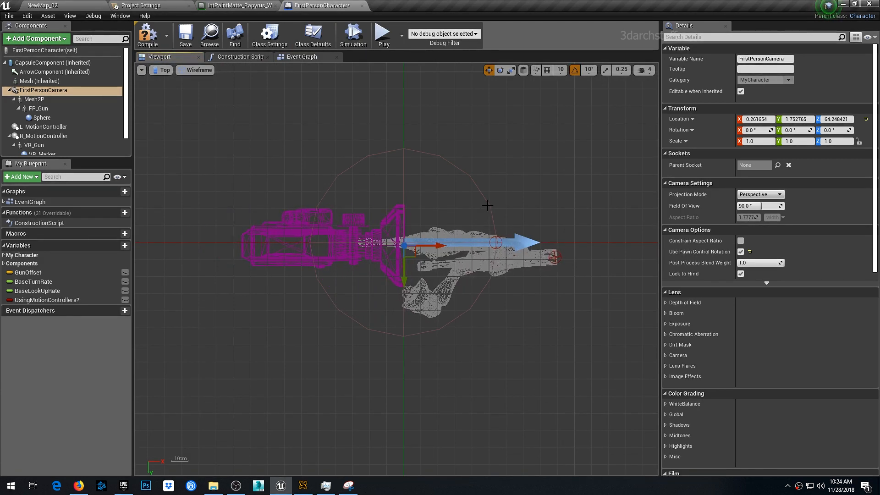
Set the radius of the character's CapsuleComponent to 20 and check its slimmer shape in the perspective view
{"action": "key", "text": "alt+g"}
{"action": "left_click", "coordinate": [458, 222]}
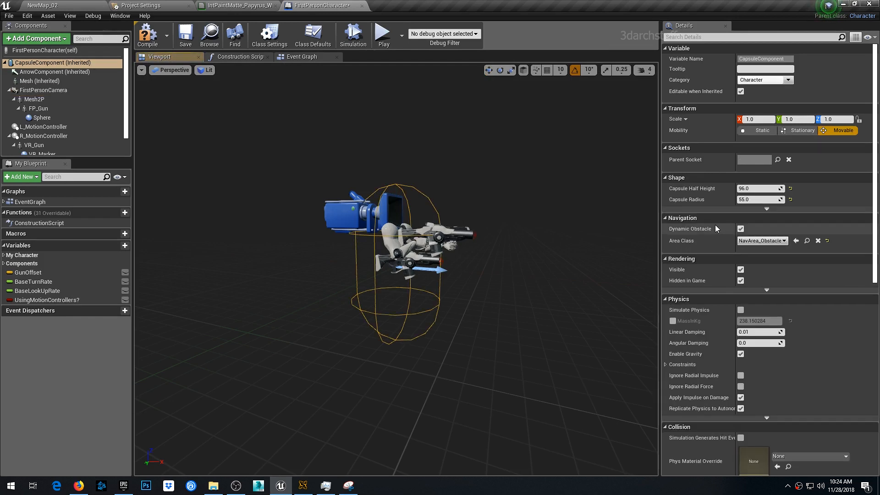
{"action": "left_click", "coordinate": [756, 199]}
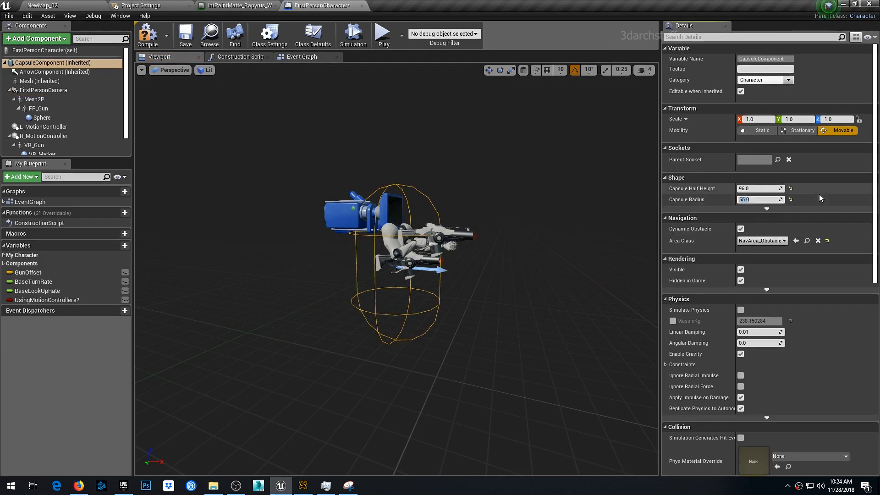
{"action": "type", "text": "20"}
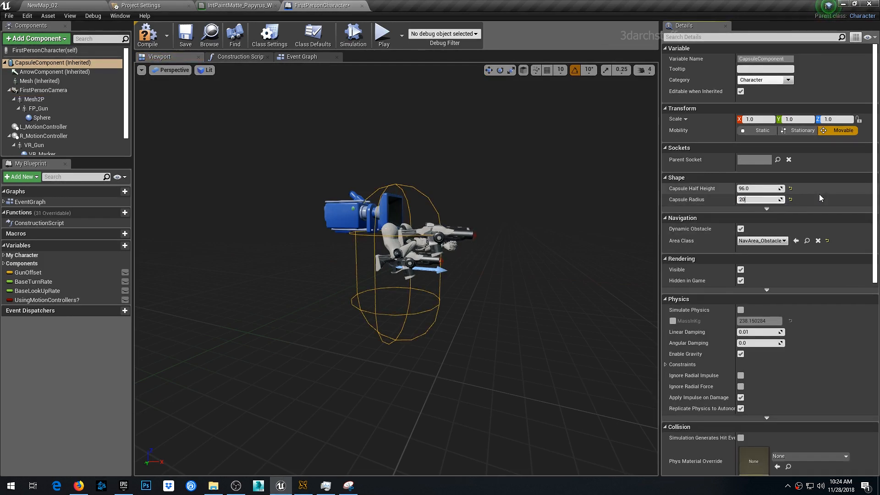
{"action": "key", "text": "Return"}
{"action": "left_click_drag", "start_coordinate": [477, 229], "coordinate": [339, 256], "text": "alt"}
Search the capsule's details for "hud", clear the search, and look through the VR_Marker component's settings
{"action": "scroll", "coordinate": [722, 213], "scroll_direction": "down", "scroll_amount": 5}
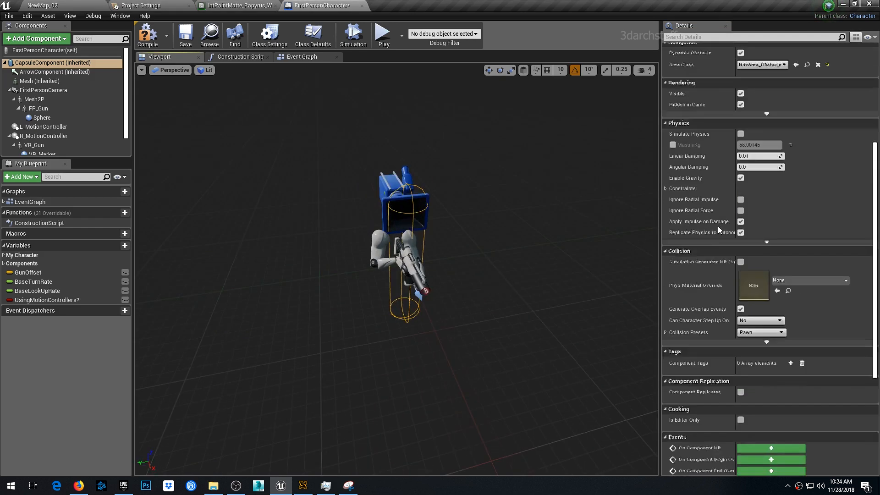
{"action": "left_click", "coordinate": [706, 38]}
{"action": "type", "text": "hud"}
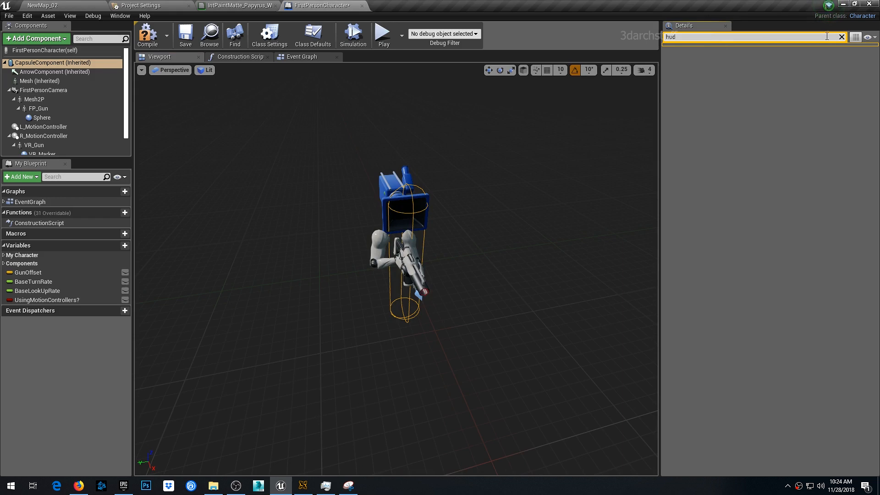
{"action": "left_click", "coordinate": [842, 38]}
{"action": "scroll", "coordinate": [53, 137], "scroll_direction": "down", "scroll_amount": 1}
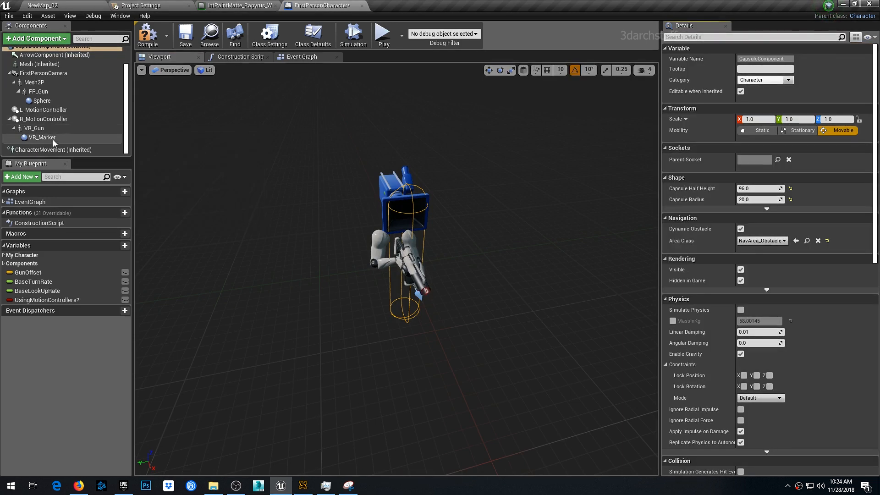
{"action": "left_click", "coordinate": [42, 137]}
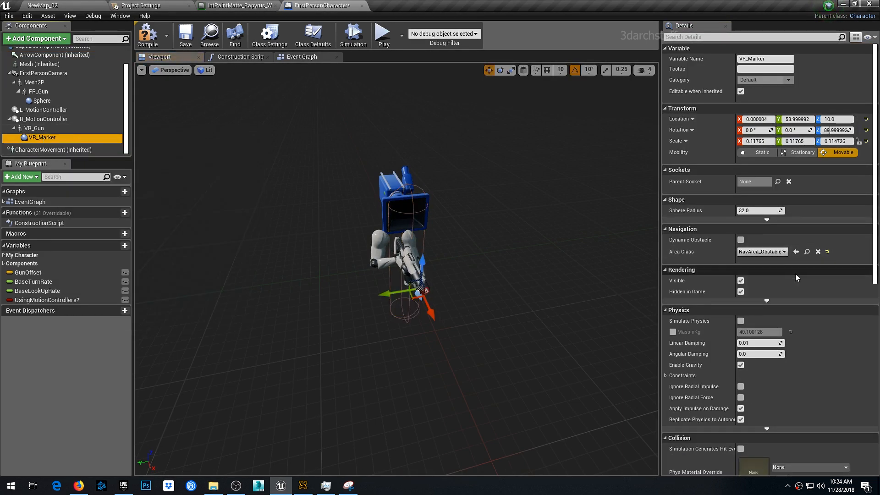
{"action": "scroll", "coordinate": [810, 295], "scroll_direction": "down", "scroll_amount": 10}
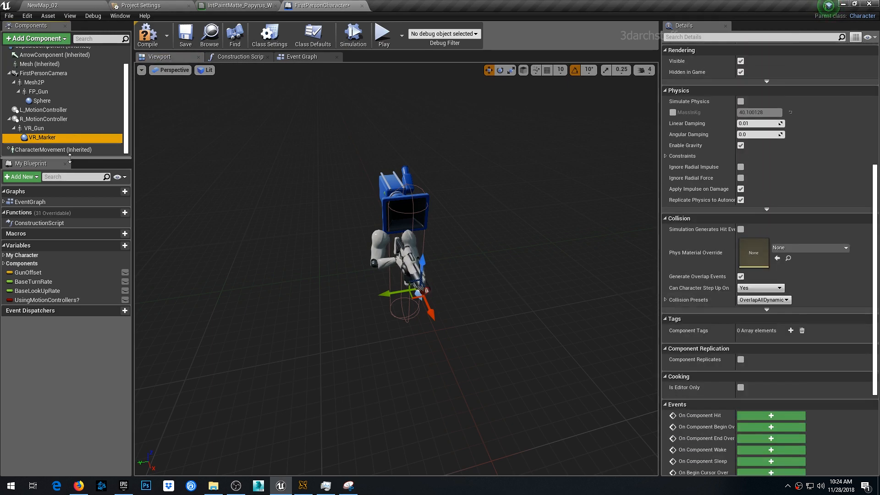
Set the Max Walk Speed of the CharacterMovement component to 75
{"action": "left_click", "coordinate": [64, 150]}
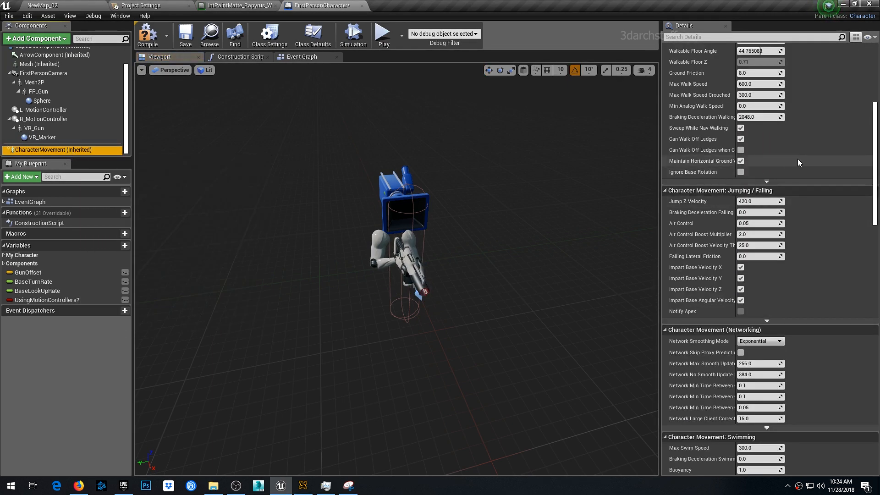
{"action": "scroll", "coordinate": [798, 159], "scroll_direction": "up", "scroll_amount": 3}
{"action": "scroll", "coordinate": [810, 169], "scroll_direction": "up", "scroll_amount": 2}
{"action": "left_click", "coordinate": [757, 312]}
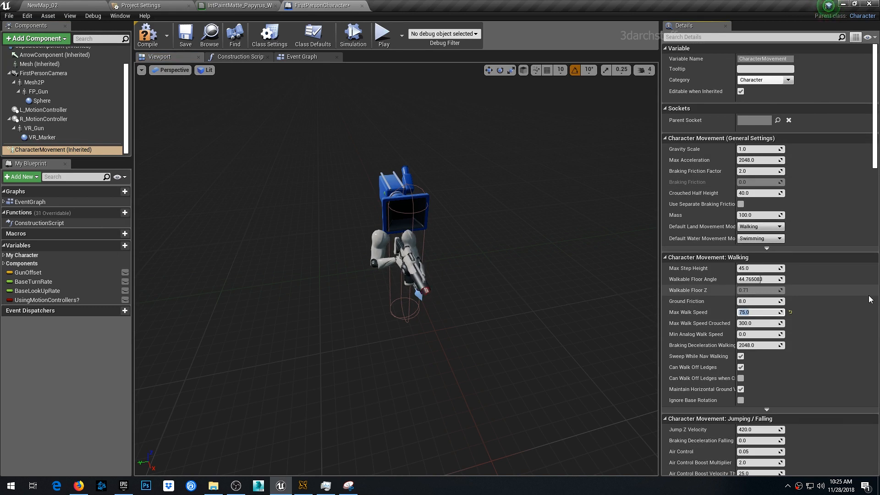
Find the jump settings of the CharacterMovement component, disable Can Jump, and clear the details search
{"action": "left_click", "coordinate": [718, 37]}
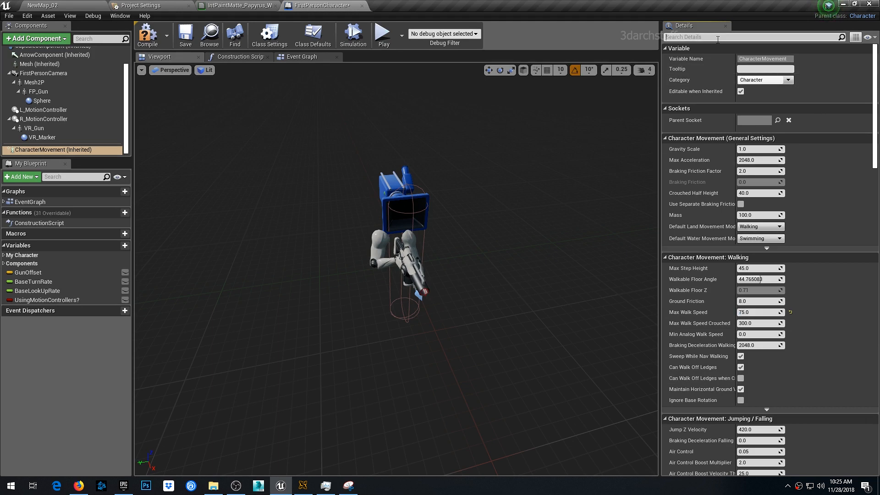
{"action": "type", "text": "jump"}
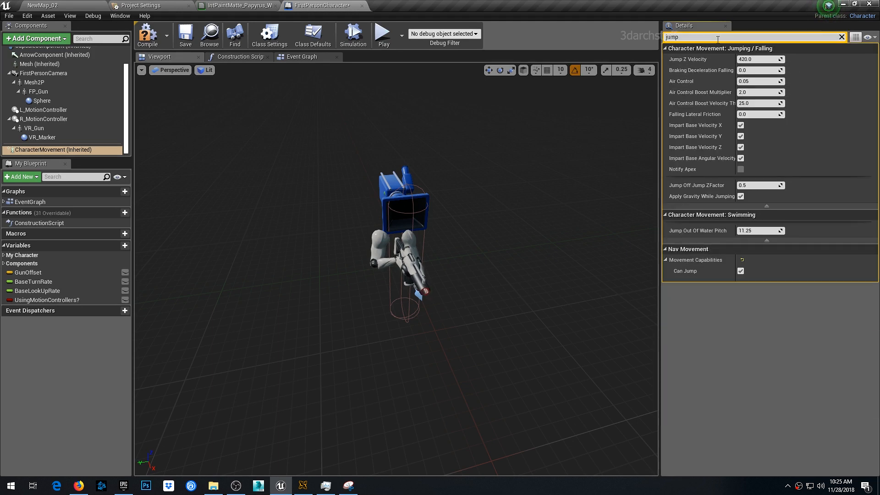
{"action": "left_click", "coordinate": [740, 271]}
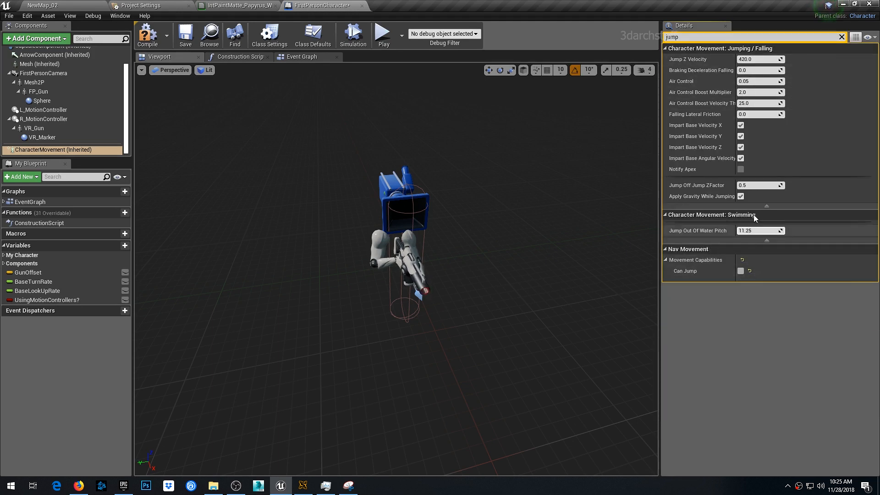
{"action": "left_click", "coordinate": [842, 37]}
Return to the NewMap_02 level and test the adjusted character in a short play preview
{"action": "left_click", "coordinate": [372, 195]}
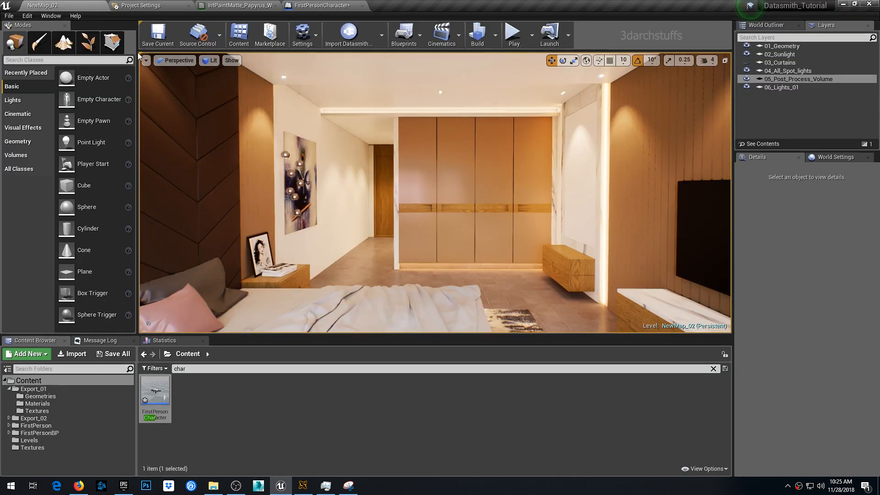
{"action": "left_click", "coordinate": [513, 34]}
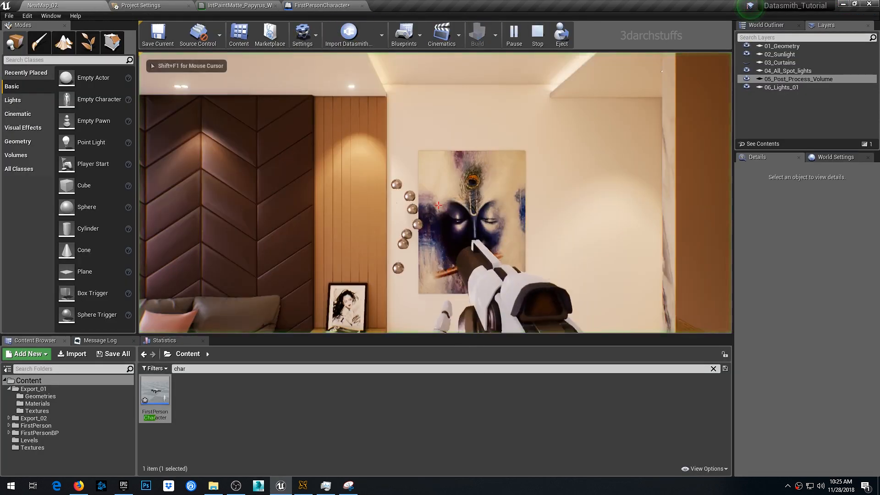
{"action": "key", "text": "Escape"}
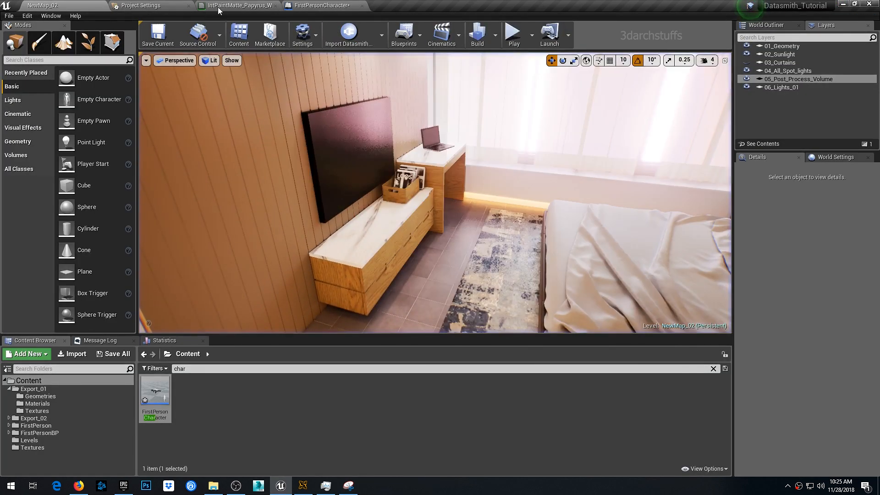
Set the FirstPersonCamera's Z location to 50 in the FirstPersonCharacter blueprint
{"action": "left_click", "coordinate": [312, 6]}
{"action": "left_click", "coordinate": [376, 183]}
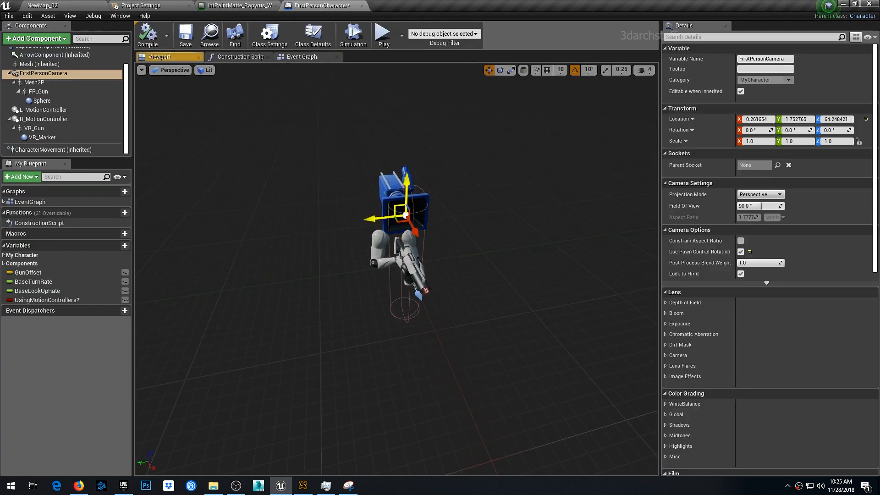
{"action": "left_click_drag", "start_coordinate": [398, 210], "coordinate": [493, 199], "text": "alt"}
{"action": "left_click", "coordinate": [838, 120]}
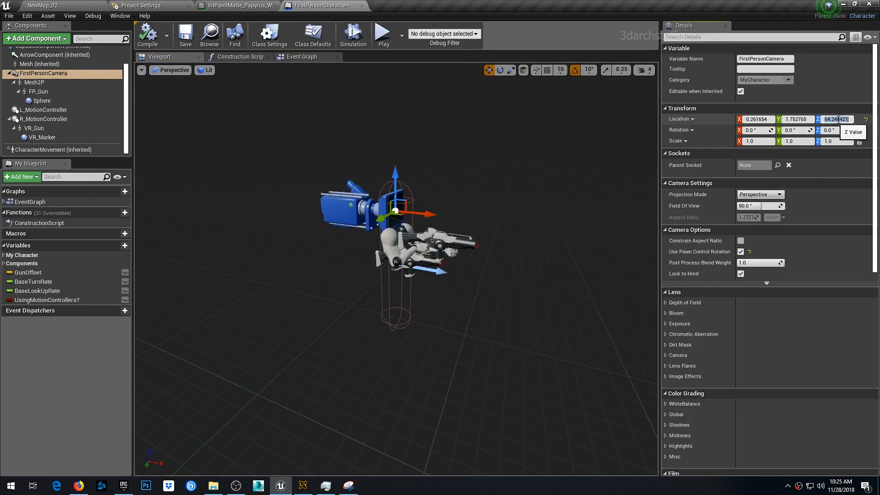
{"action": "type", "text": "50"}
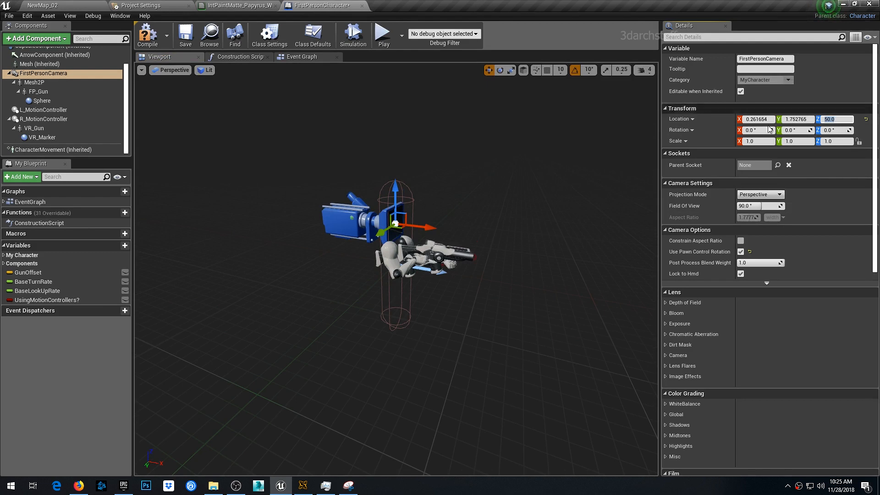
{"action": "key", "text": "Return"}
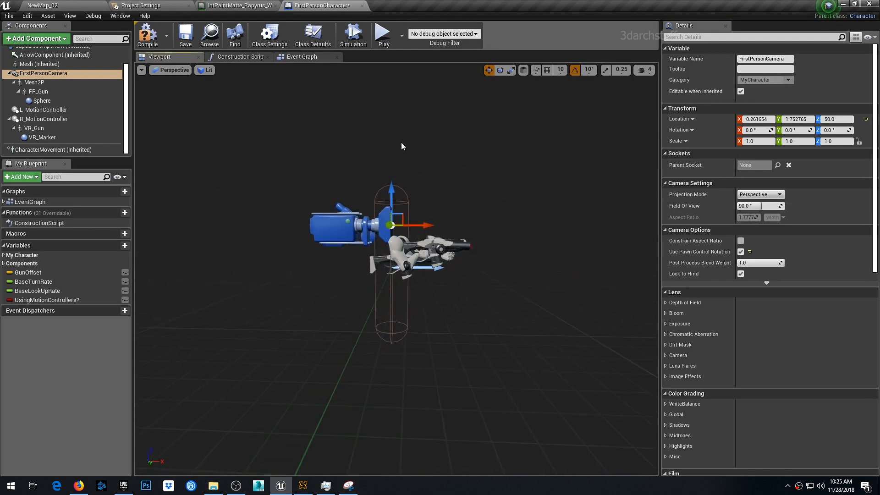
Compile the FirstPersonCharacter blueprint and walk around the bedroom in a play preview of NewMap_02
{"action": "left_click", "coordinate": [147, 35]}
{"action": "left_click", "coordinate": [73, 6]}
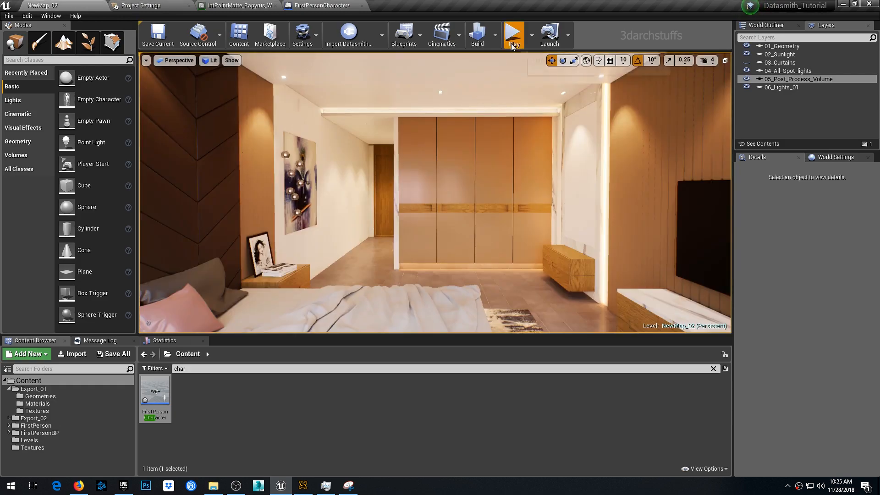
{"action": "left_click", "coordinate": [514, 34]}
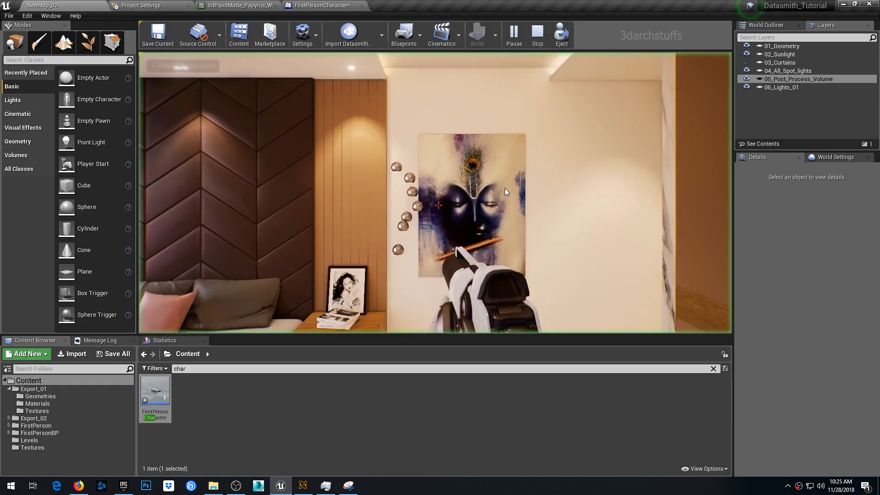
{"action": "key", "text": "w"}
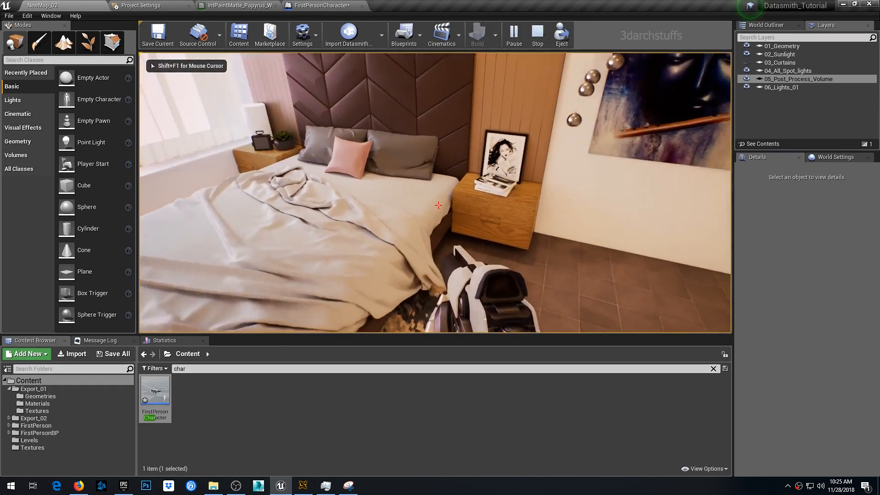
{"action": "key", "text": "a"}
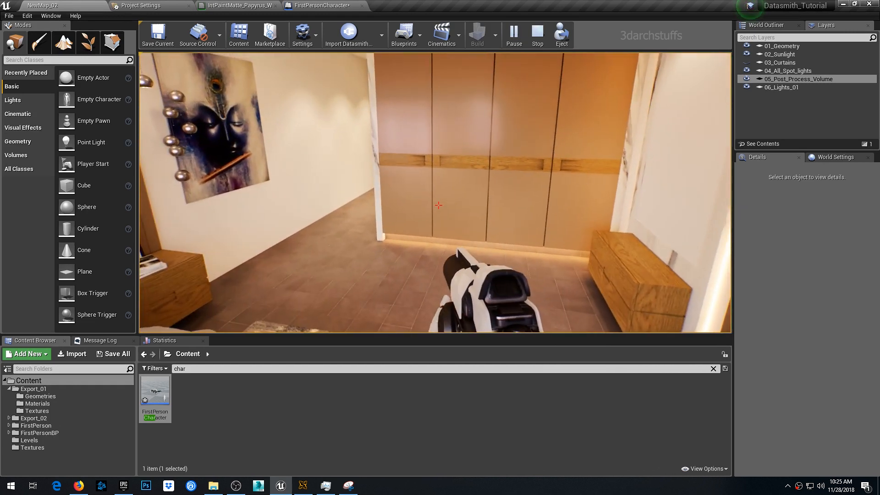
{"action": "key", "text": "Escape"}
Set the Mesh2P arms and the FP_Gun of the FirstPersonCharacter blueprint to Hidden in Game and compile
{"action": "left_click", "coordinate": [332, 5]}
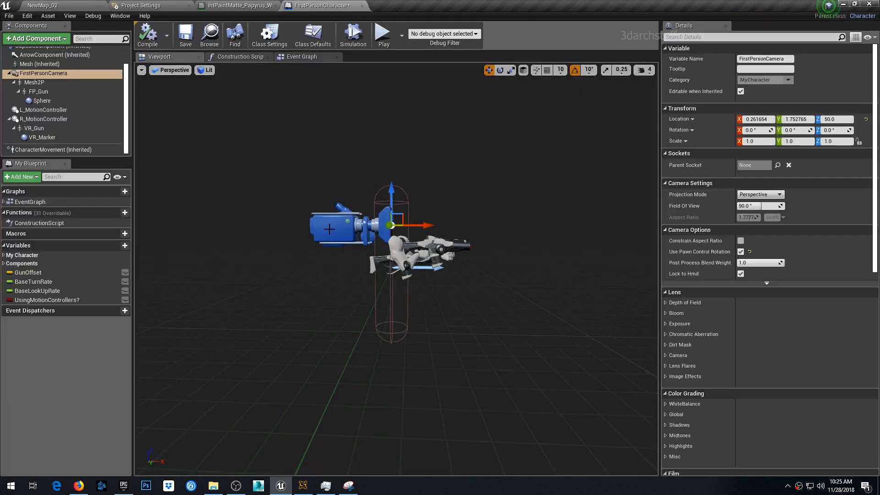
{"action": "left_click", "coordinate": [399, 248]}
{"action": "scroll", "coordinate": [699, 348], "scroll_direction": "down", "scroll_amount": 8}
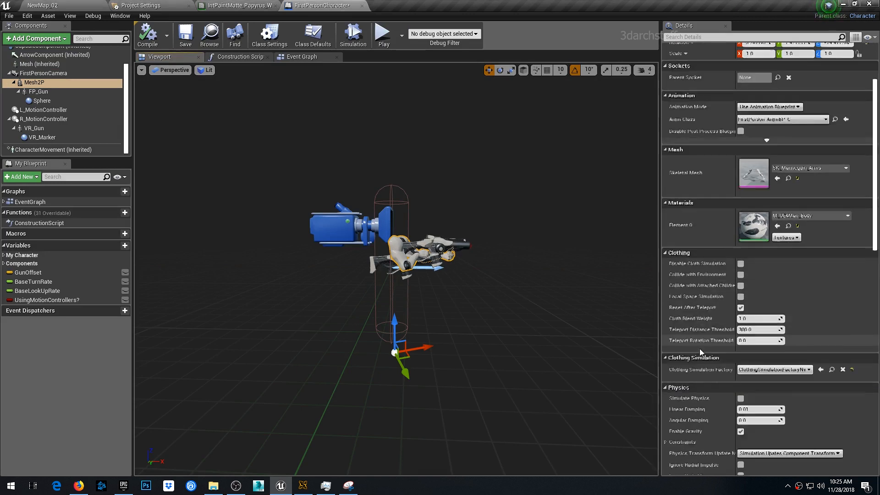
{"action": "scroll", "coordinate": [705, 366], "scroll_direction": "down", "scroll_amount": 3}
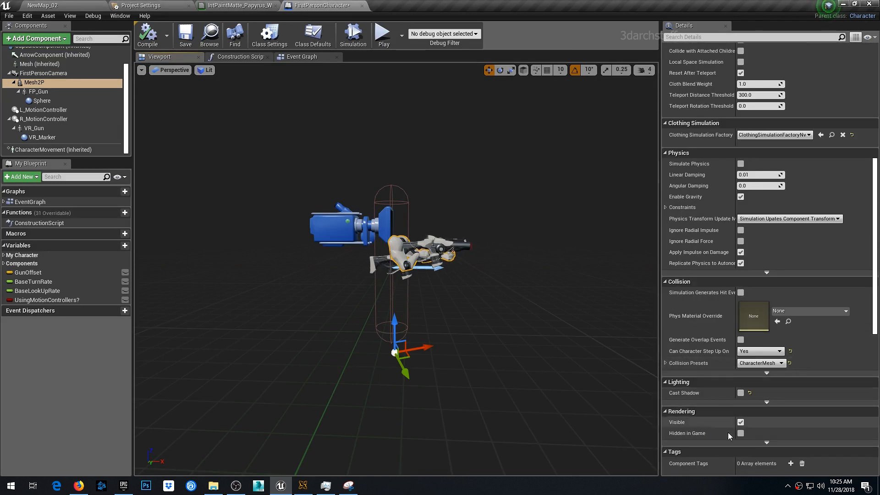
{"action": "left_click", "coordinate": [467, 245]}
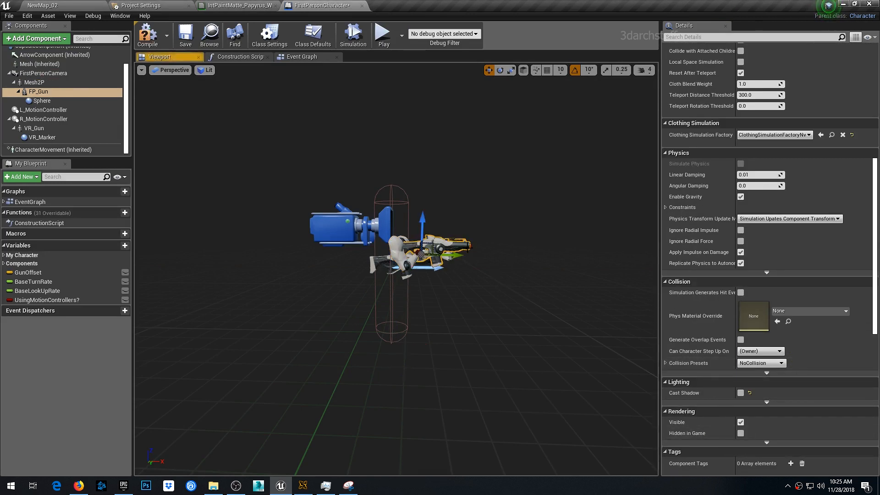
{"action": "left_click", "coordinate": [741, 433]}
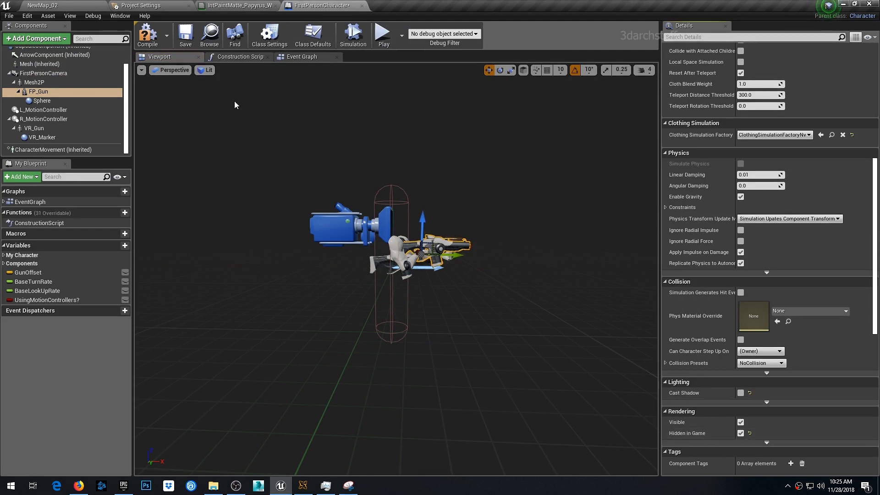
{"action": "left_click", "coordinate": [148, 36]}
Return to the NewMap_02 level and check the character without arms and gun in a short play preview
{"action": "left_click", "coordinate": [90, 5]}
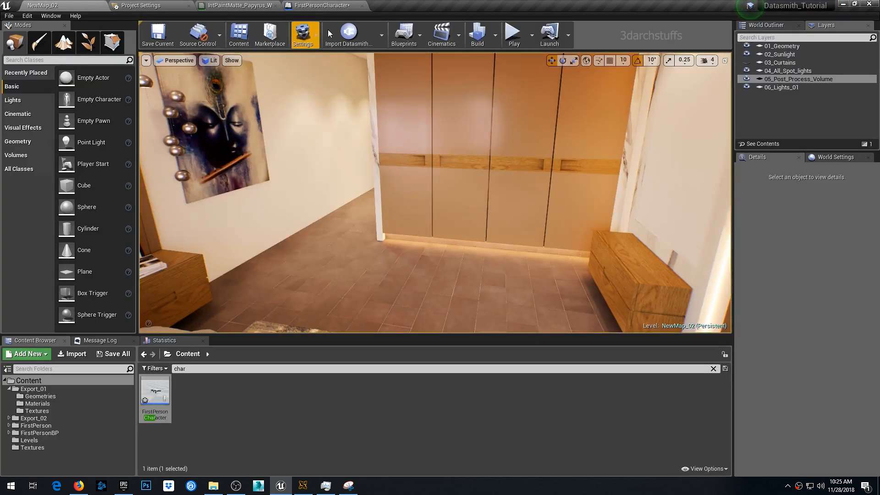
{"action": "left_click", "coordinate": [512, 36]}
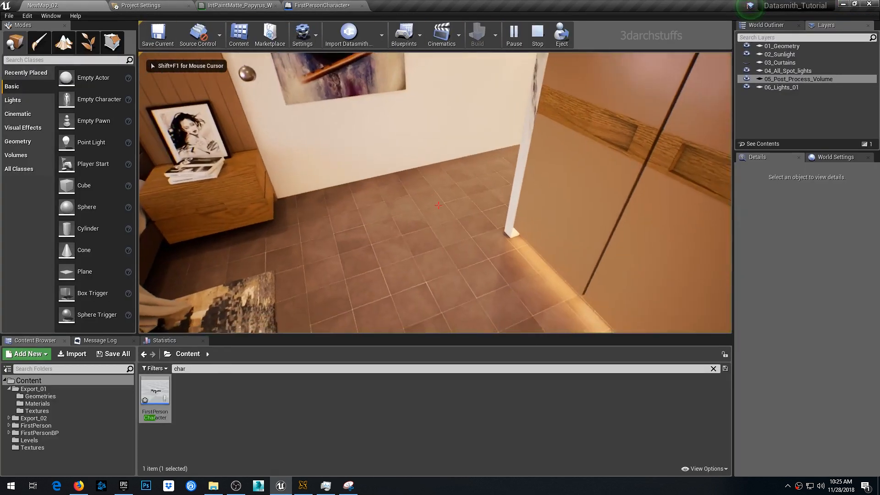
{"action": "key", "text": "Escape"}
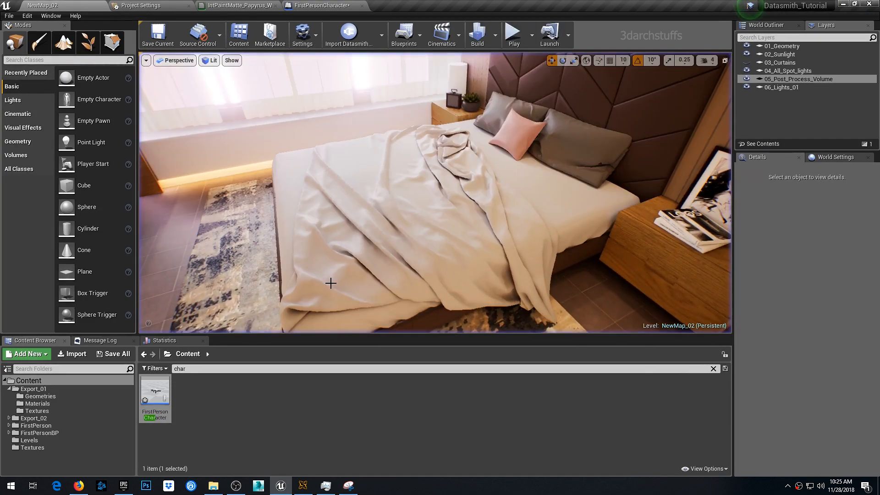
Open the bed cover's material Material647 and brighten its base colour constant to a grey of 0.693
{"action": "left_click", "coordinate": [416, 241]}
{"action": "double_click", "coordinate": [800, 378]}
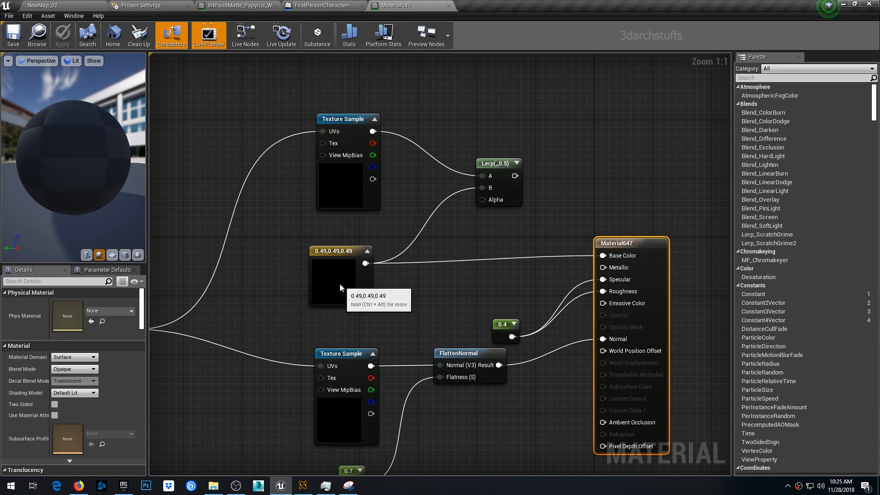
{"action": "double_click", "coordinate": [340, 284]}
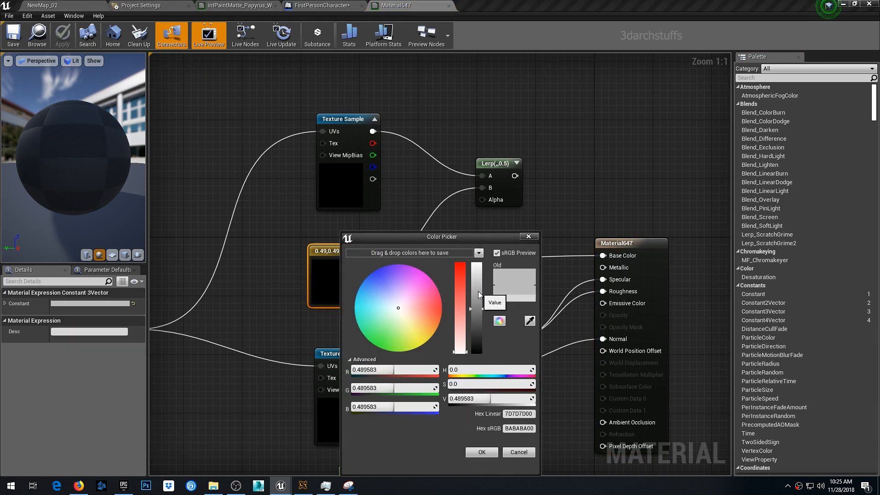
{"action": "left_click_drag", "start_coordinate": [478, 294], "coordinate": [478, 290]}
{"action": "left_click", "coordinate": [482, 452]}
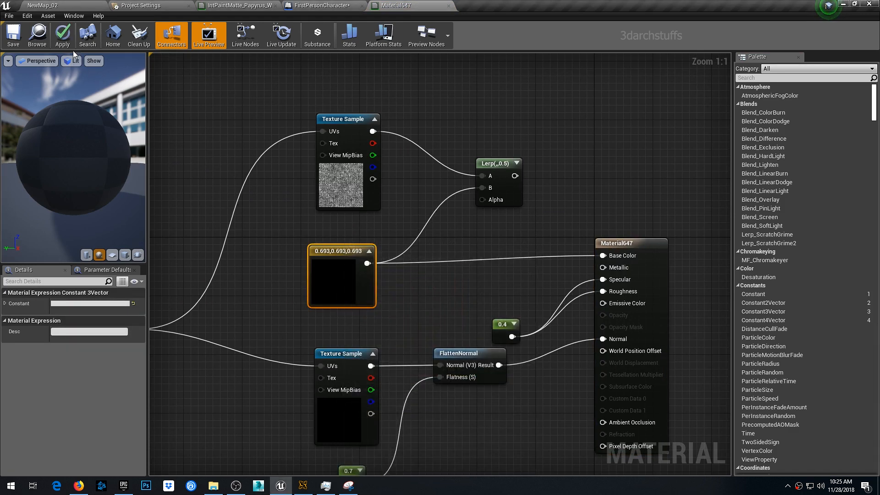
Go back to NewMap_02 and look around the bedroom in another play preview
{"action": "left_click", "coordinate": [92, 7]}
{"action": "left_click", "coordinate": [515, 33]}
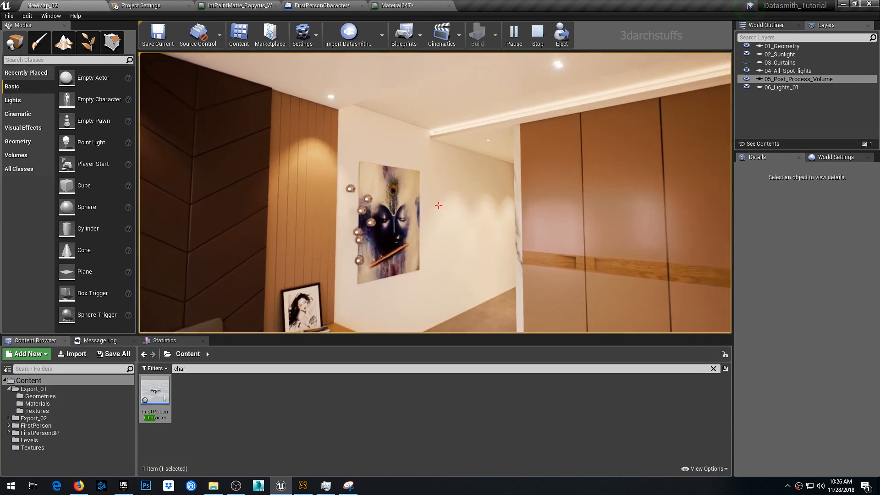
{"action": "key", "text": "Escape"}
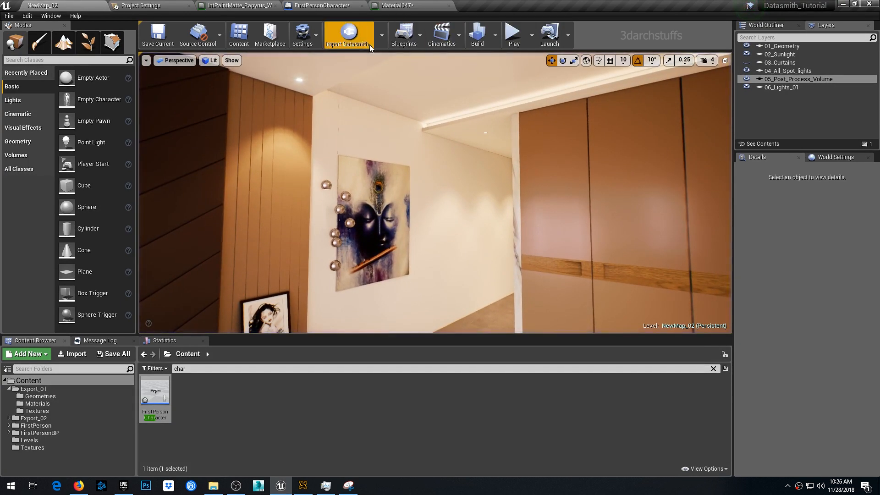
Open the FirstPersonHUD blueprint assigned in the level's FirstPersonGameMode world override
{"action": "left_click", "coordinate": [401, 41]}
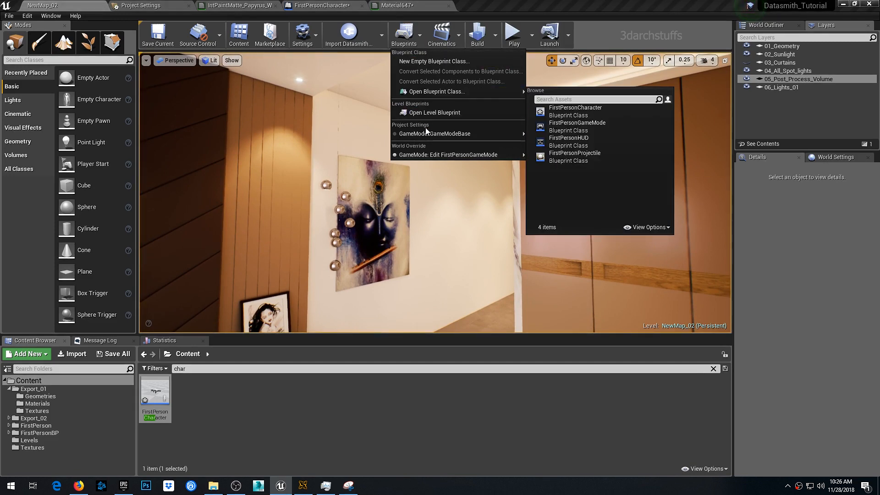
{"action": "mouse_move", "coordinate": [437, 133]}
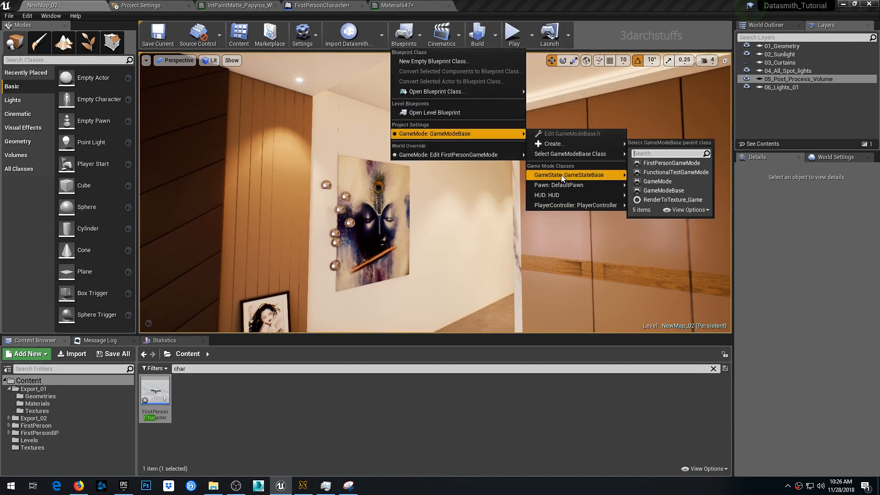
{"action": "mouse_move", "coordinate": [568, 206]}
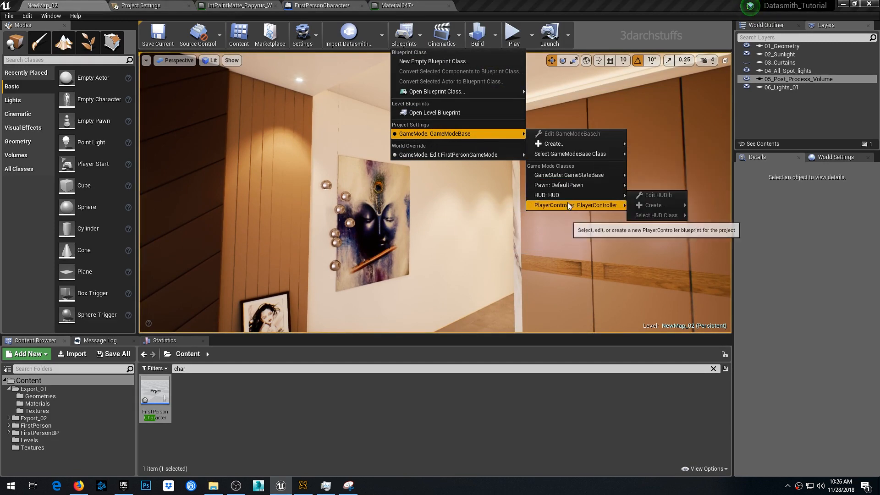
{"action": "mouse_move", "coordinate": [518, 155]}
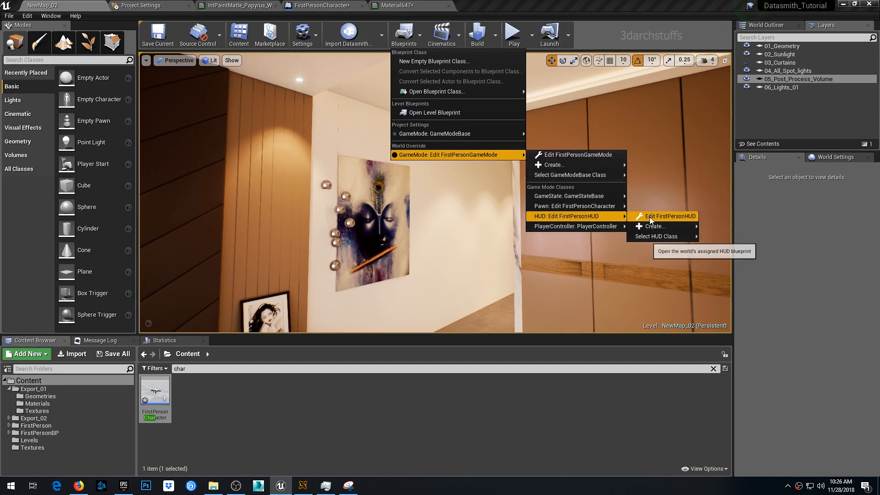
{"action": "left_click", "coordinate": [652, 217]}
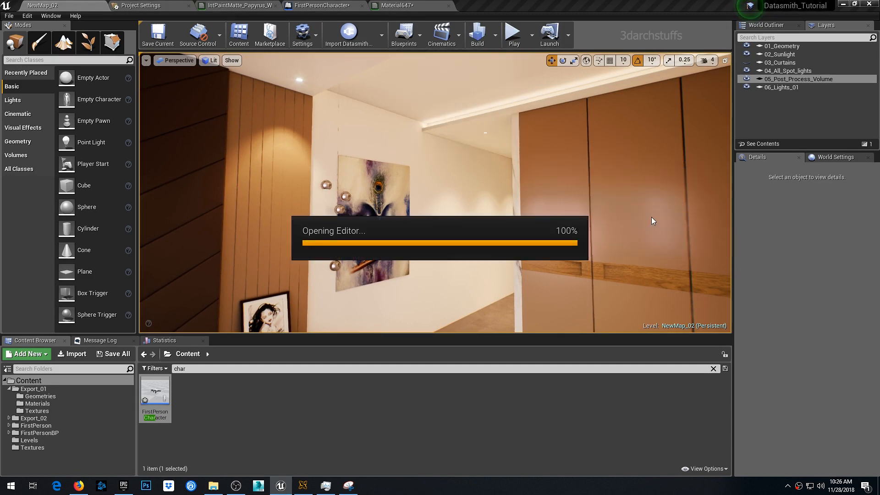
Disconnect the execution, Screen X and Screen Y inputs of the Draw Texture node and compile the blueprint
{"action": "right_click_drag", "start_coordinate": [557, 221], "coordinate": [468, 122]}
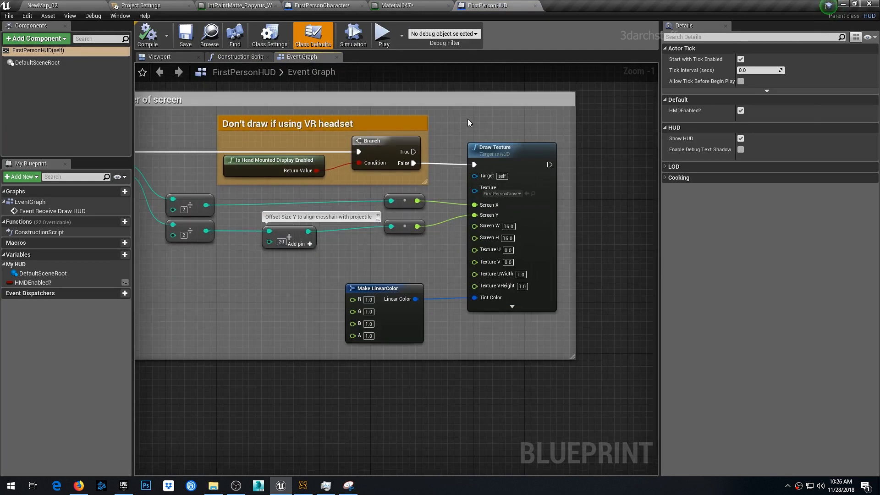
{"action": "left_click", "coordinate": [475, 205], "text": "alt"}
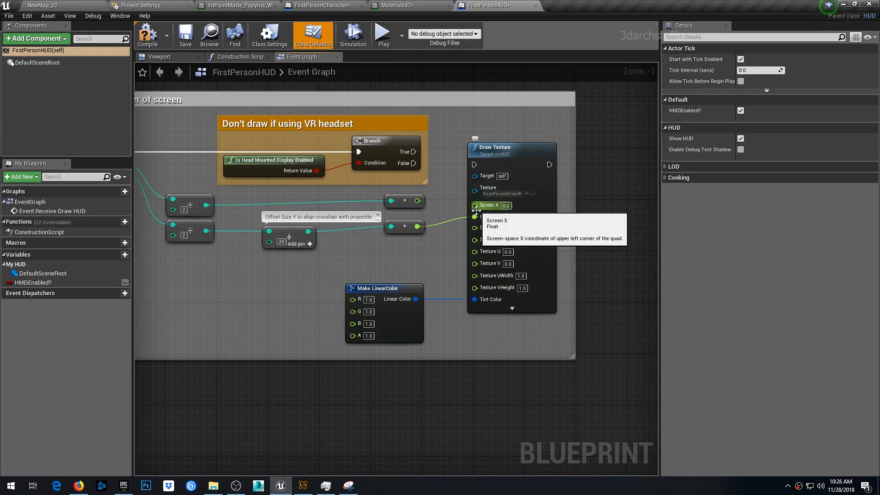
{"action": "left_click", "coordinate": [475, 216], "text": "alt"}
{"action": "left_click", "coordinate": [149, 37]}
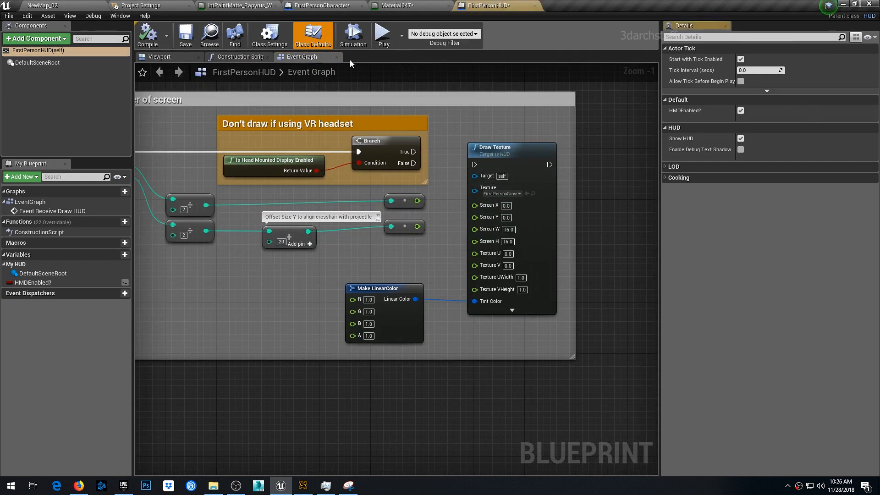
Play the NewMap_02 level in full screen to review the walkthrough without the crosshair, and return to the normal editor view
{"action": "left_click", "coordinate": [69, 4]}
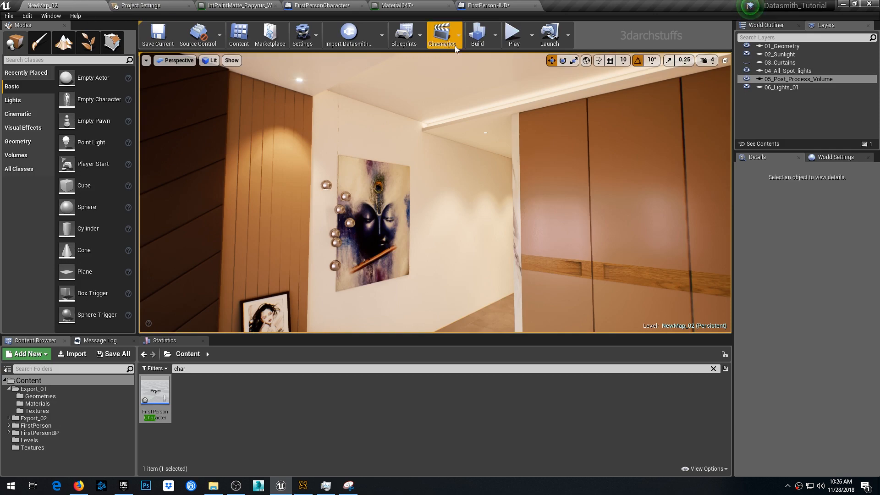
{"action": "left_click", "coordinate": [513, 35]}
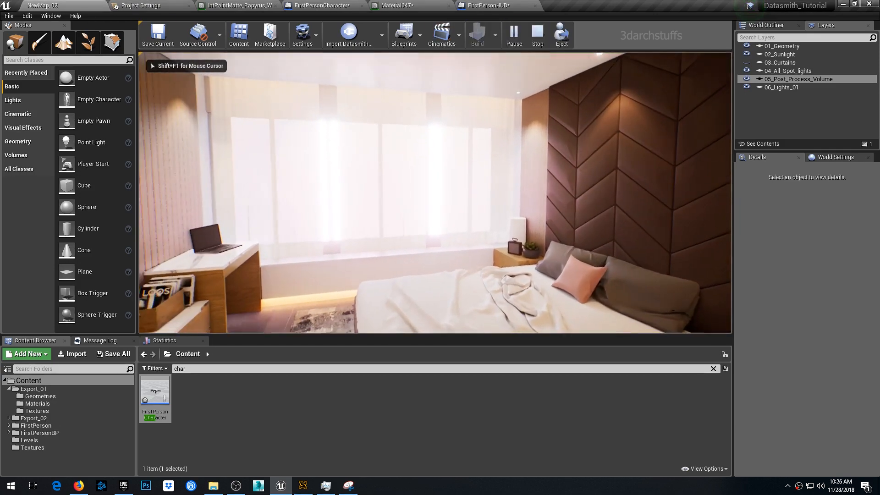
{"action": "key", "text": "F11"}
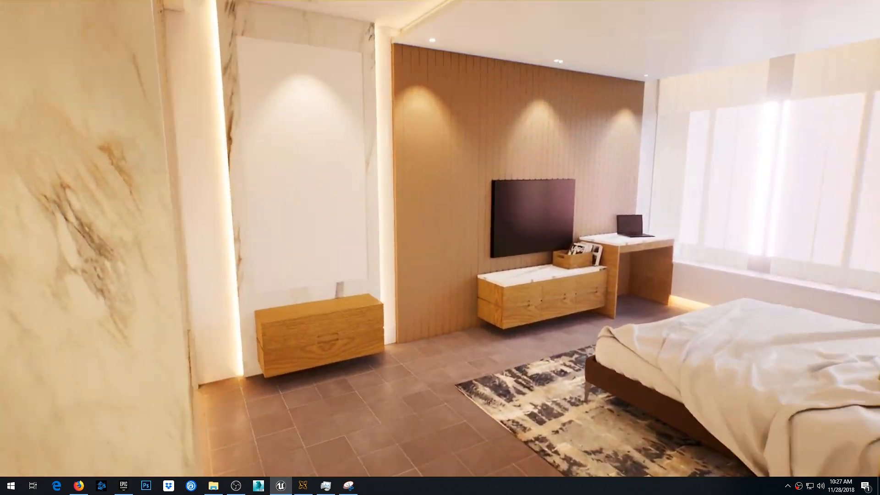
{"action": "key", "text": "Escape"}
{"action": "key", "text": "F11"}
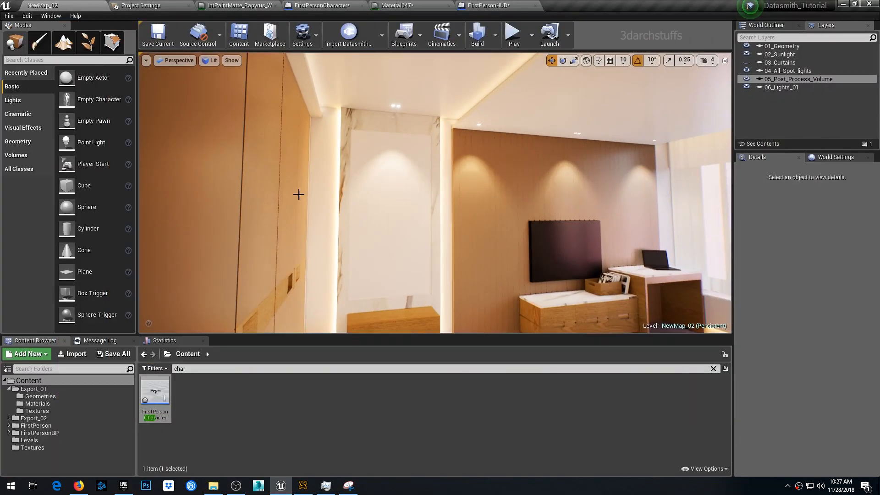
Recall the bookmarked bedroom view facing the wardrobe and save all modified assets
{"action": "key", "text": "1"}
{"action": "key", "text": "2"}
{"action": "key", "text": "ctrl+shift+s"}
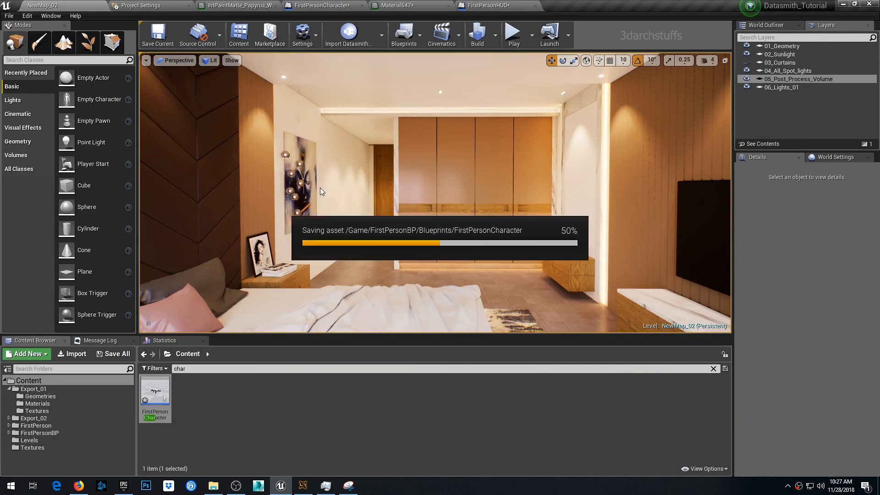
Select the white panel between the lit wall strips beside the wardrobe and open its Mirror material for editing
{"action": "scroll", "coordinate": [498, 178], "scroll_direction": "up", "scroll_amount": 3}
{"action": "mouse_move", "coordinate": [498, 178]}
{"action": "right_mouse_down"}
{"action": "mouse_move", "coordinate": [573, 158]}
{"action": "mouse_move", "coordinate": [586, 177]}
{"action": "mouse_move", "coordinate": [489, 174]}
{"action": "mouse_move", "coordinate": [495, 160]}
{"action": "mouse_move", "coordinate": [500, 177]}
{"action": "right_mouse_up"}
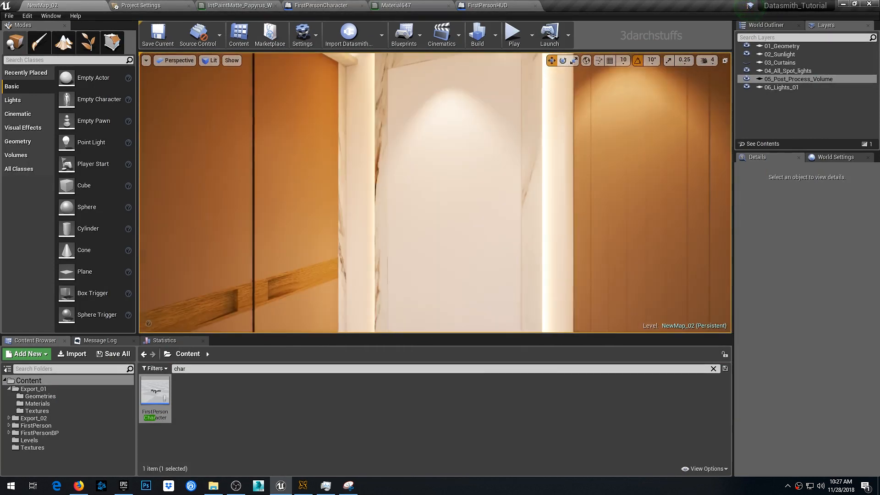
{"action": "left_click", "coordinate": [478, 129]}
{"action": "right_click_drag", "start_coordinate": [582, 207], "coordinate": [563, 209]}
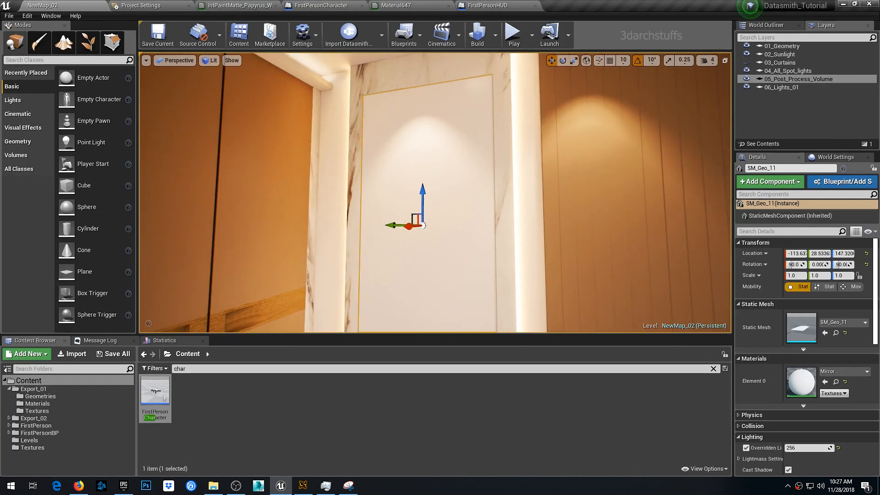
{"action": "left_click", "coordinate": [836, 382]}
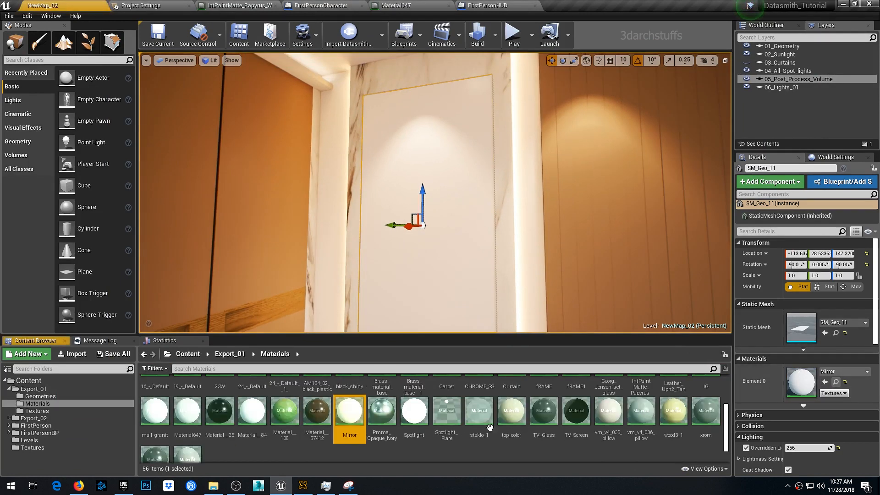
{"action": "double_click", "coordinate": [355, 416]}
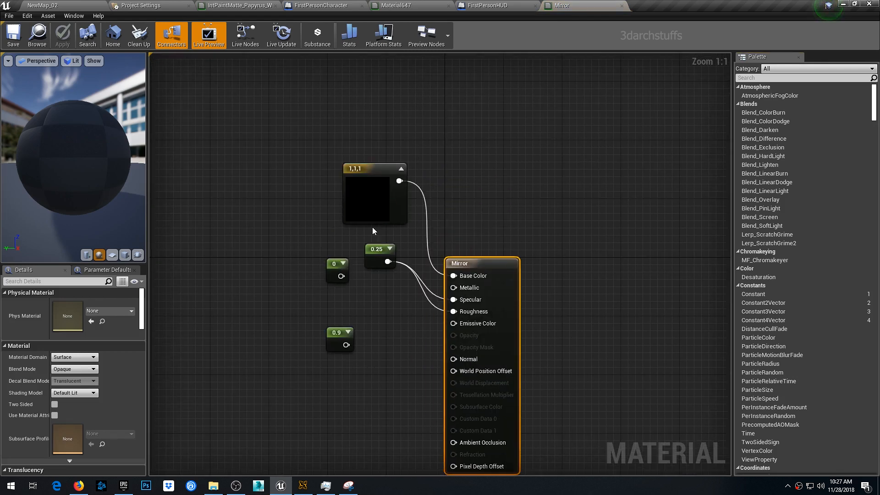
Inspect the color of the 1,1,1 constant feeding Base Color in the Mirror material, leaving it unchanged
{"action": "right_click", "coordinate": [376, 199]}
{"action": "left_click", "coordinate": [493, 150]}
{"action": "double_click", "coordinate": [353, 199]}
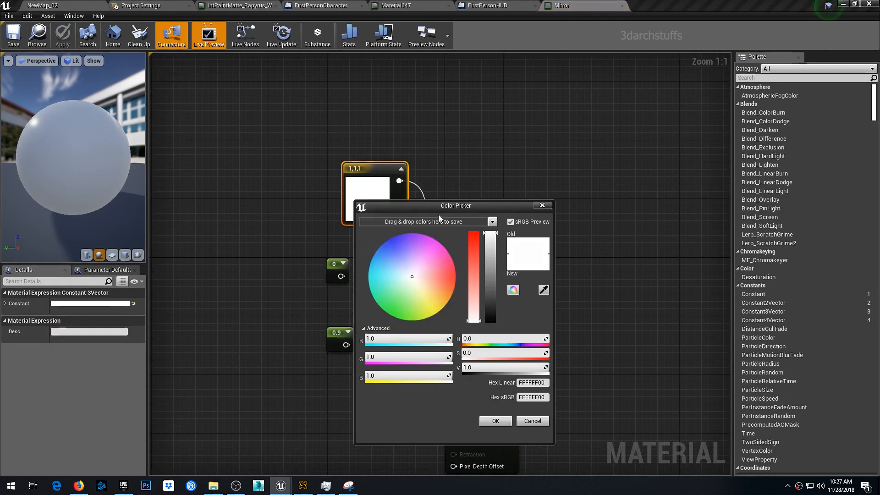
{"action": "left_click", "coordinate": [542, 205]}
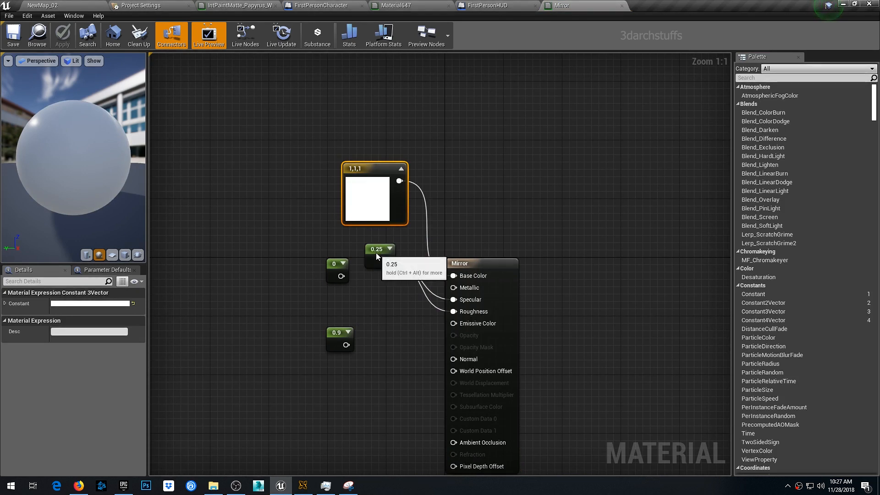
Feed Metallic from the constant 0 set to 1, disconnect Specular, set the Roughness constant to 0 and apply the Mirror material
{"action": "left_click_drag", "start_coordinate": [377, 253], "coordinate": [388, 326]}
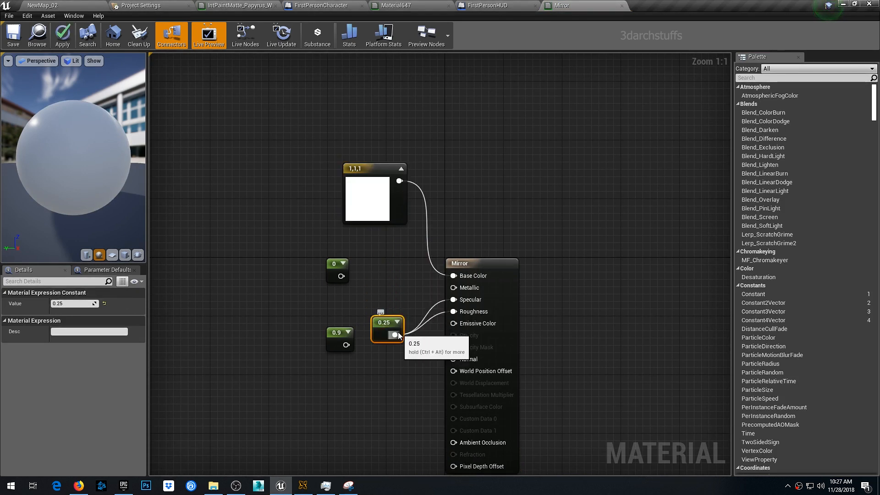
{"action": "left_click_drag", "start_coordinate": [341, 276], "coordinate": [456, 290]}
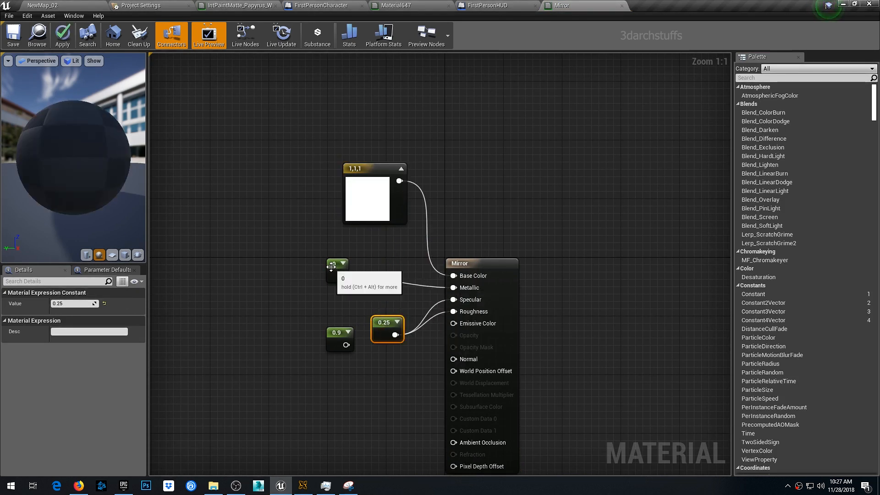
{"action": "left_click", "coordinate": [332, 266]}
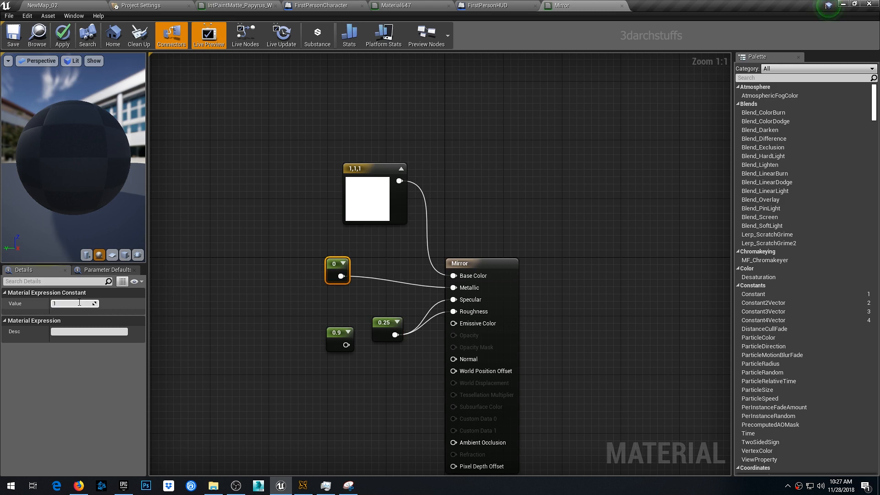
{"action": "left_click", "coordinate": [384, 329]}
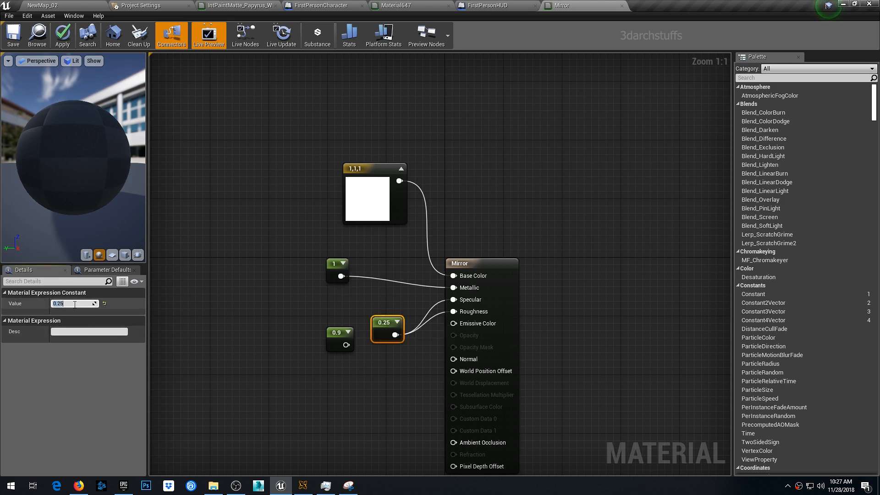
{"action": "left_click", "coordinate": [452, 300], "text": "alt"}
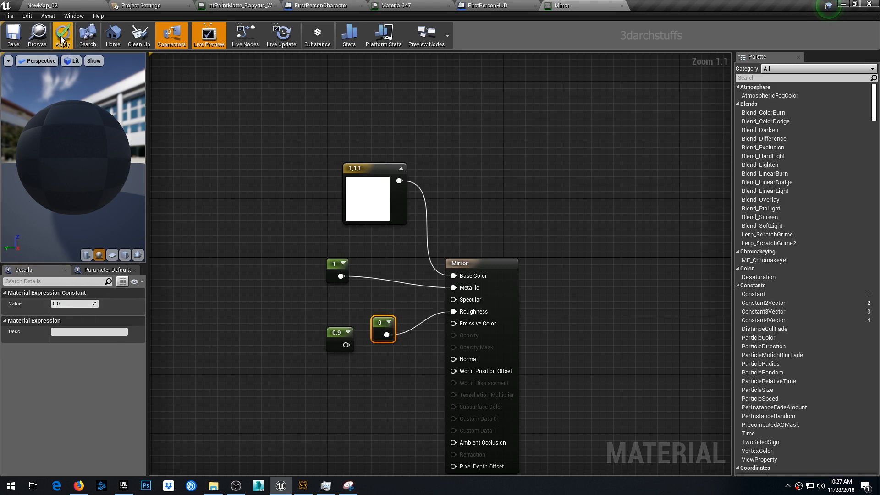
Return to the NewMap_02 level, frame the mirror panel to review its reflection and save all modified assets
{"action": "left_click", "coordinate": [74, 6]}
{"action": "right_click_drag", "start_coordinate": [492, 194], "coordinate": [421, 316]}
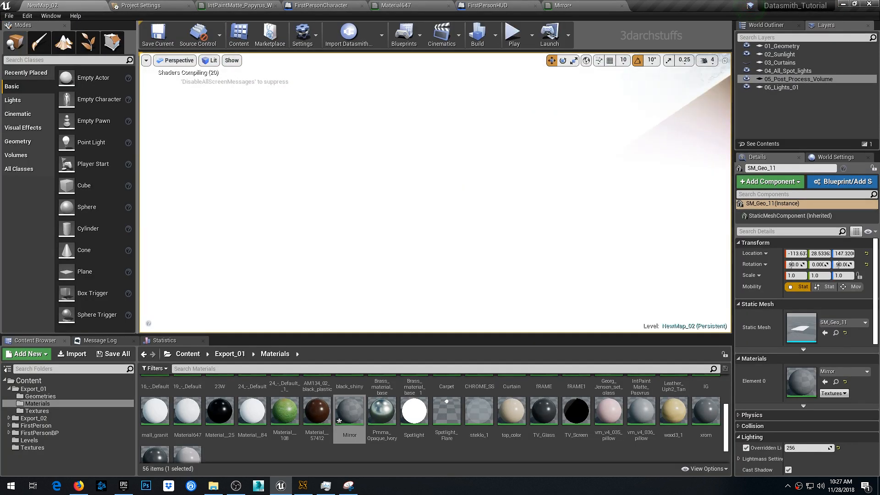
{"action": "key", "text": "f"}
{"action": "mouse_move", "coordinate": [487, 206]}
{"action": "left_mouse_down", "text": "alt"}
{"action": "mouse_move", "coordinate": [545, 252]}
{"action": "mouse_move", "coordinate": [458, 197]}
{"action": "mouse_move", "coordinate": [489, 218]}
{"action": "mouse_move", "coordinate": [537, 211]}
{"action": "mouse_move", "coordinate": [481, 206]}
{"action": "mouse_move", "coordinate": [527, 213]}
{"action": "mouse_move", "coordinate": [468, 243]}
{"action": "mouse_move", "coordinate": [472, 193]}
{"action": "mouse_move", "coordinate": [509, 224]}
{"action": "mouse_move", "coordinate": [513, 245]}
{"action": "mouse_move", "coordinate": [486, 208]}
{"action": "left_mouse_up", "text": "alt"}
{"action": "key", "text": "Escape"}
{"action": "right_click_drag", "start_coordinate": [487, 208], "coordinate": [521, 218]}
{"action": "key", "text": "ctrl+shift+s"}
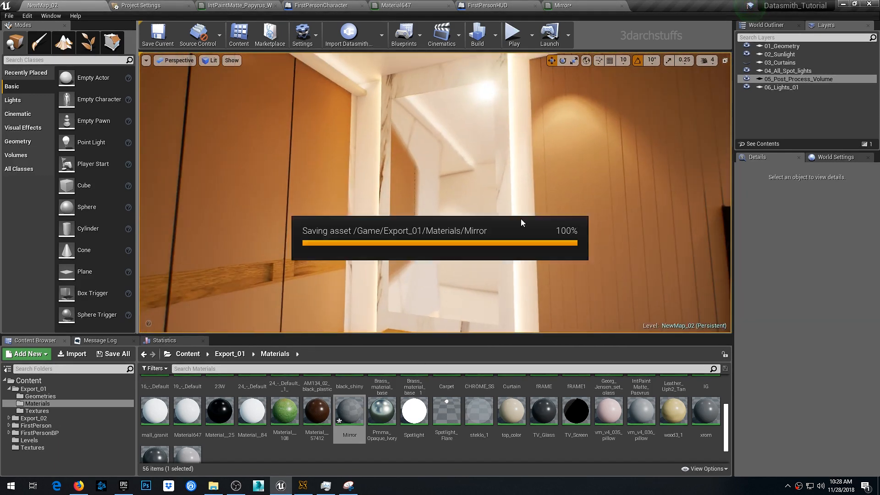
Close the FirstPersonCharacter, Material647, FirstPersonHUD, Mirror and IntPaintMatte_Papyrus_White editors
{"action": "left_click", "coordinate": [339, 6]}
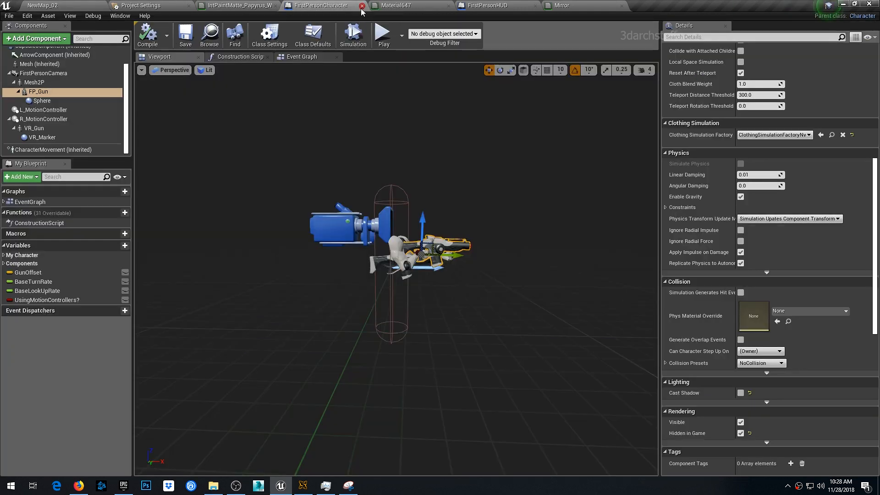
{"action": "left_click", "coordinate": [362, 6]}
{"action": "left_click", "coordinate": [362, 6]}
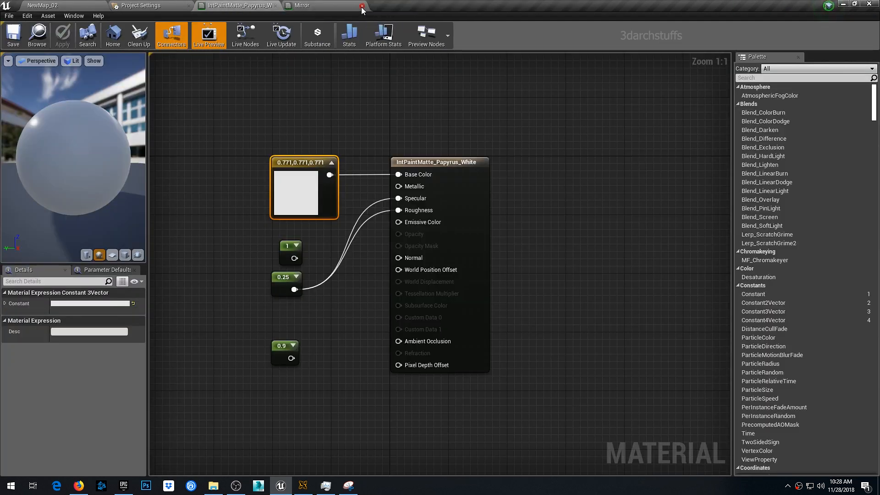
{"action": "left_click", "coordinate": [362, 6]}
{"action": "left_click", "coordinate": [69, 6]}
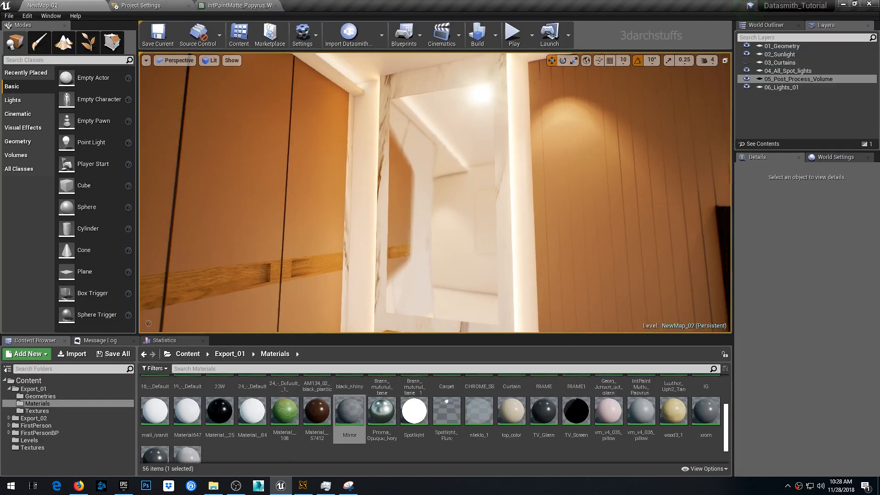
{"action": "mouse_move", "coordinate": [338, 179]}
{"action": "right_mouse_down"}
{"action": "mouse_move", "coordinate": [349, 195]}
{"action": "mouse_move", "coordinate": [344, 218]}
{"action": "mouse_move", "coordinate": [339, 202]}
{"action": "mouse_move", "coordinate": [327, 204]}
{"action": "mouse_move", "coordinate": [344, 179]}
{"action": "right_mouse_up"}
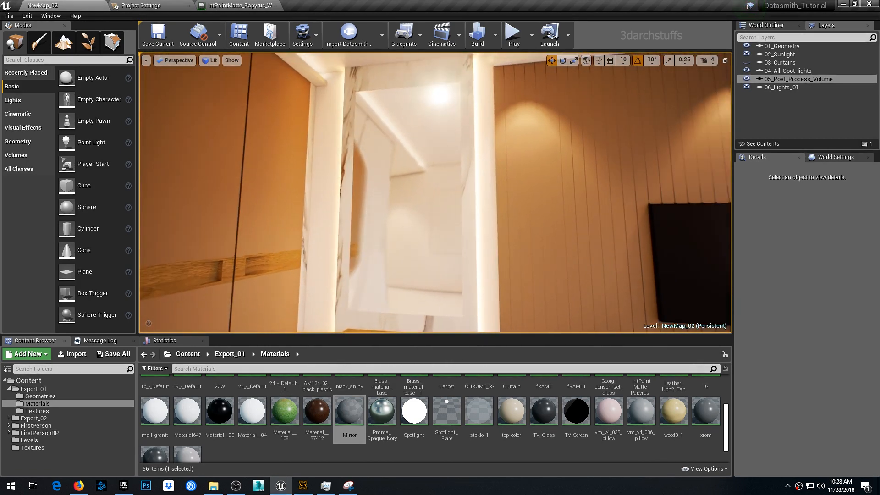
{"action": "left_click", "coordinate": [275, 6]}
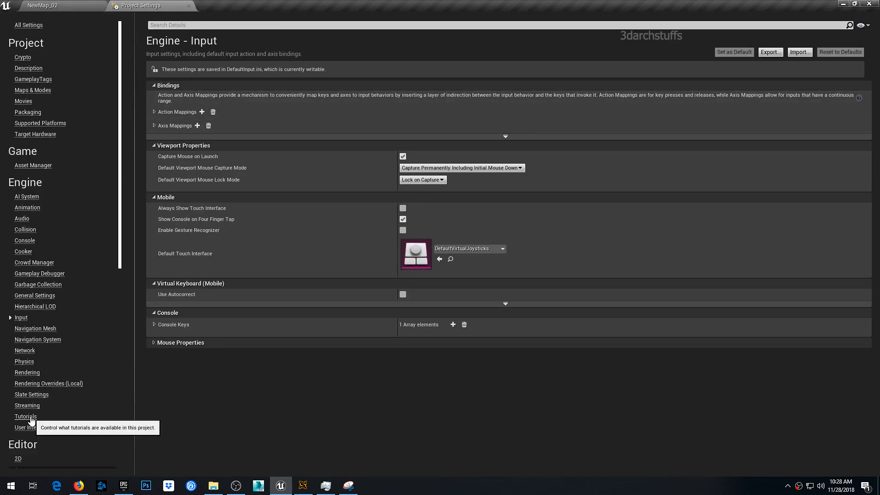
Enable Support global clip plane for Planar Reflections in the project's Rendering settings and restart the editor
{"action": "left_click", "coordinate": [31, 374]}
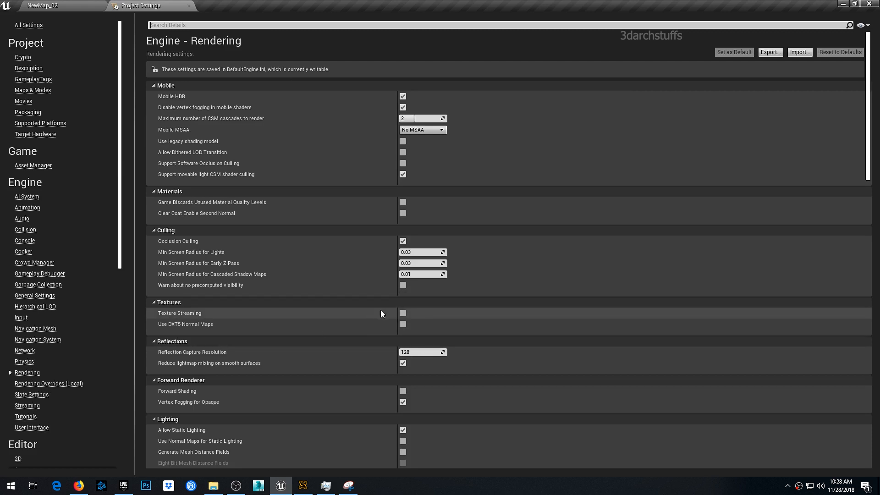
{"action": "scroll", "coordinate": [556, 290], "scroll_direction": "down", "scroll_amount": 2}
{"action": "scroll", "coordinate": [557, 293], "scroll_direction": "down", "scroll_amount": 3}
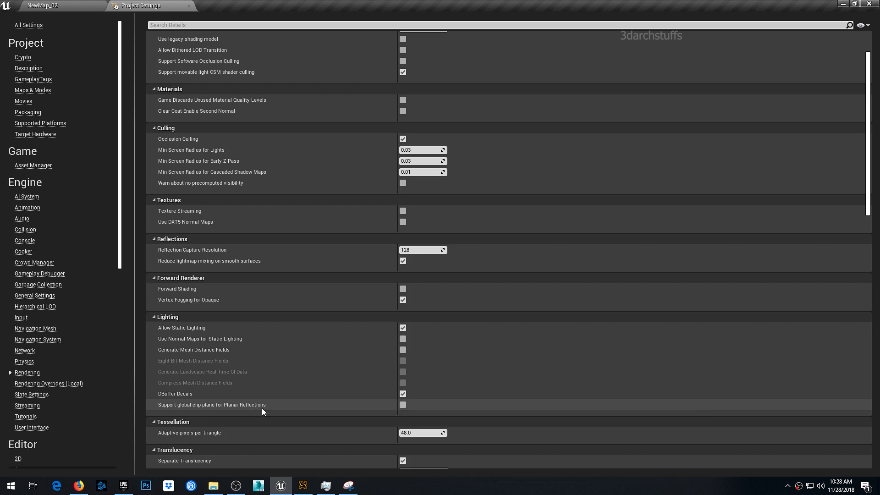
{"action": "left_click", "coordinate": [87, 4]}
{"action": "left_click", "coordinate": [9, 15]}
{"action": "left_click", "coordinate": [107, 42]}
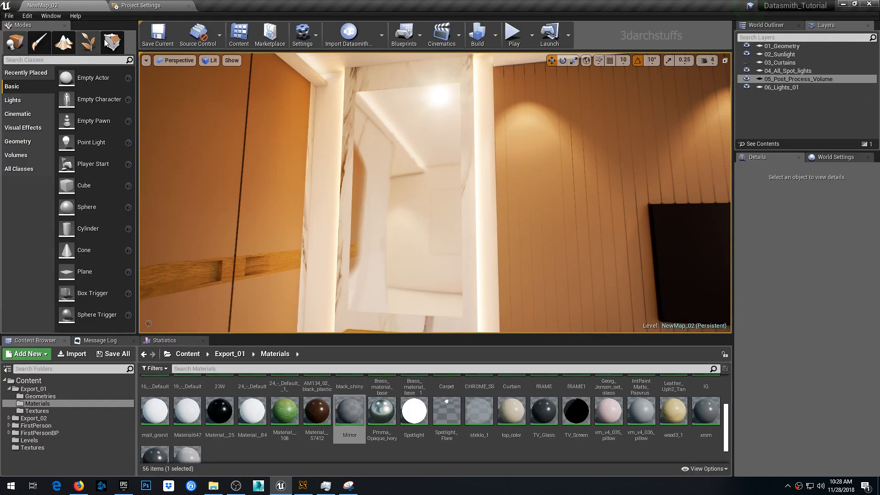
{"action": "left_click", "coordinate": [161, 6]}
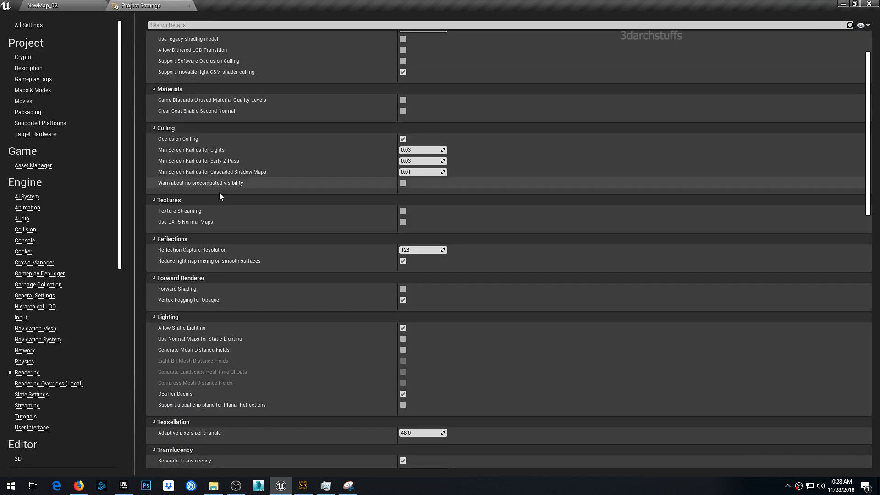
{"action": "left_click", "coordinate": [405, 406]}
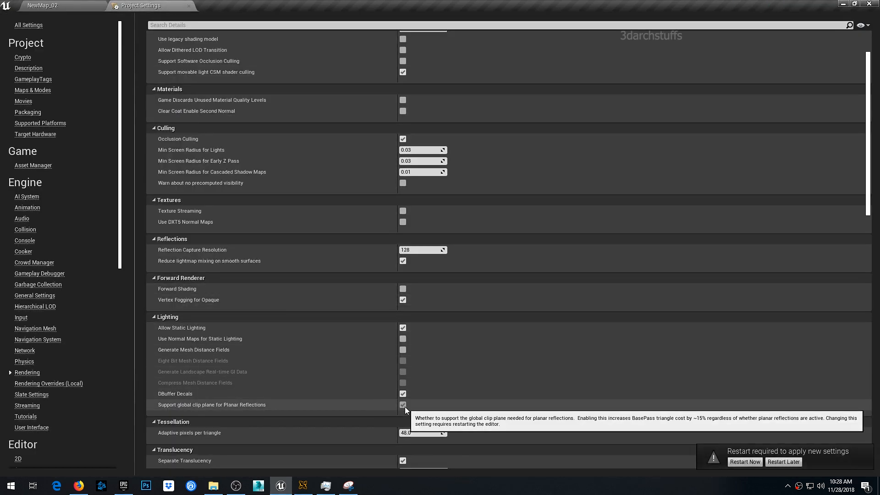
{"action": "left_click", "coordinate": [747, 461]}
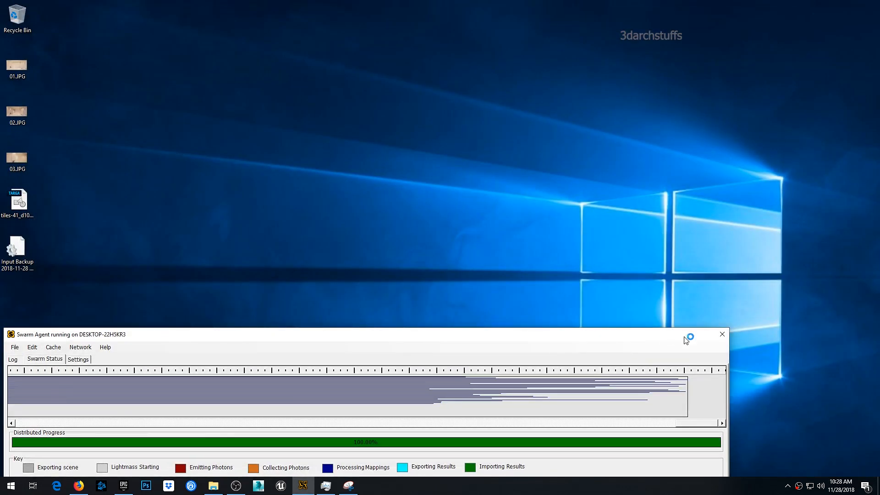
Close the Swarm Agent window and cut the image, texture and backup files from the Windows desktop
{"action": "left_click", "coordinate": [725, 335]}
{"action": "left_click_drag", "start_coordinate": [196, 335], "coordinate": [17, 68]}
{"action": "left_click", "coordinate": [17, 238]}
{"action": "right_click", "coordinate": [26, 237]}
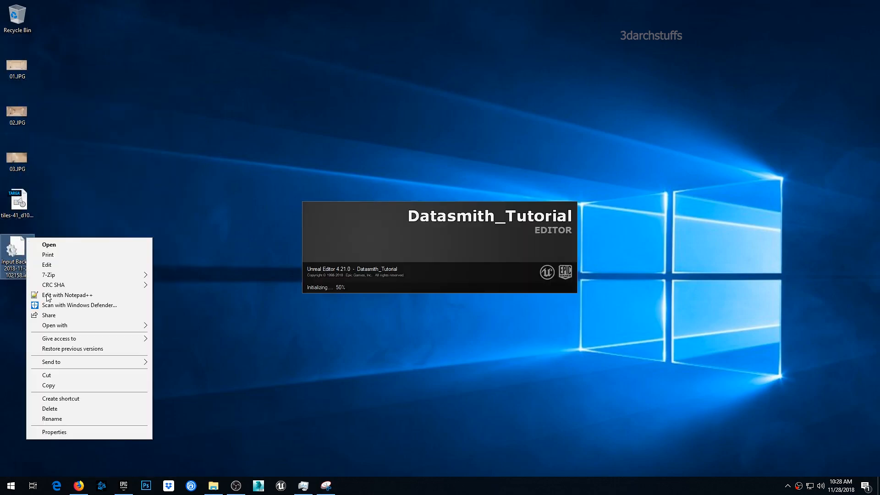
{"action": "left_click", "coordinate": [48, 375]}
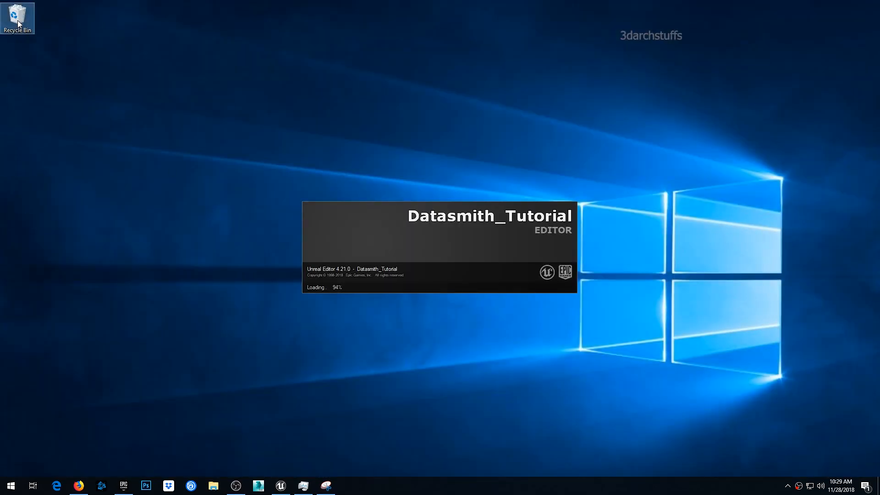
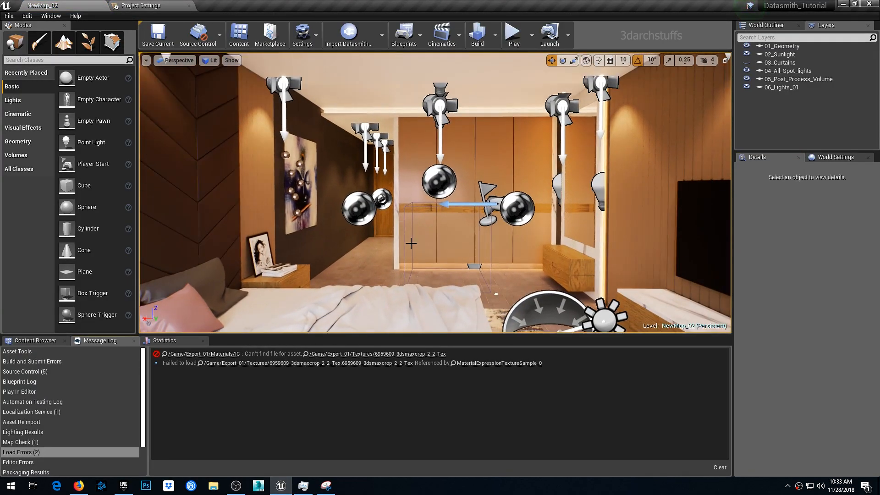
Check the Support global clip plane for Planar Reflections option in the Rendering settings of the restarted project
{"action": "scroll", "coordinate": [411, 244], "scroll_direction": "up", "scroll_amount": 4}
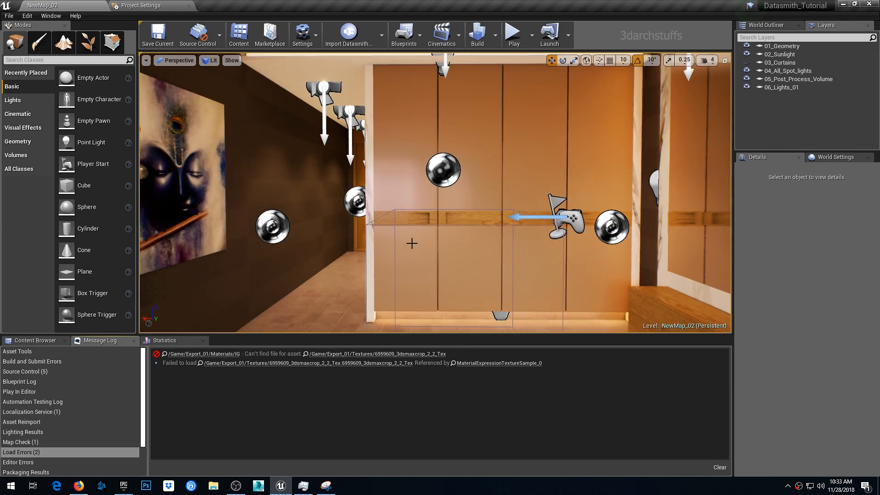
{"action": "left_click", "coordinate": [137, 5]}
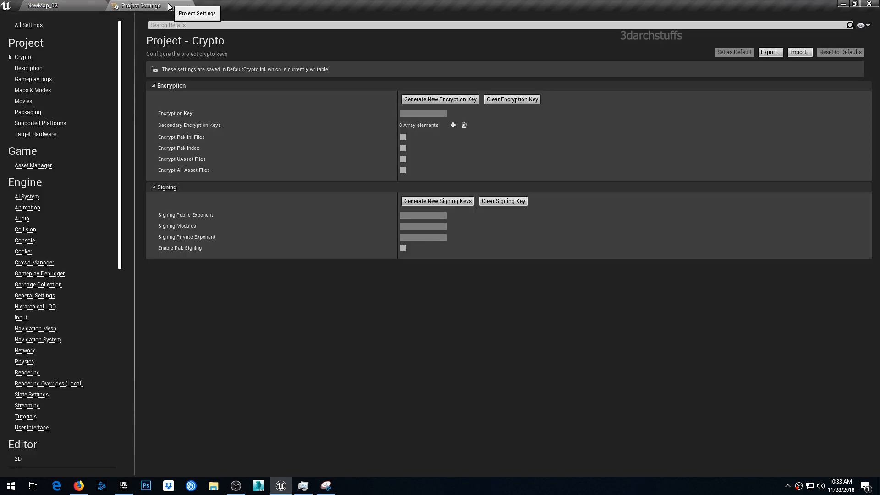
{"action": "left_click", "coordinate": [31, 375]}
{"action": "scroll", "coordinate": [356, 351], "scroll_direction": "down", "scroll_amount": 4}
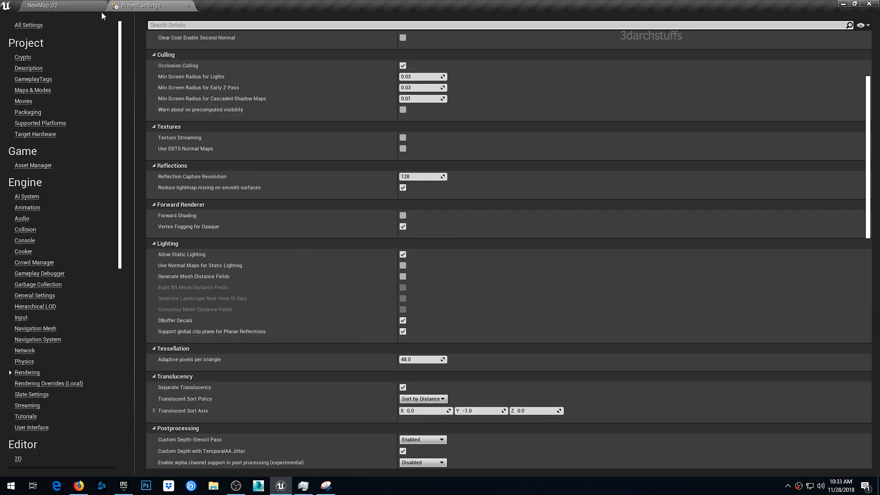
Select the dark wall behind the painting in NewMap_02, open its IG material and inspect the Texture Sample node
{"action": "left_click", "coordinate": [91, 5]}
{"action": "right_click_drag", "start_coordinate": [372, 207], "coordinate": [330, 192]}
{"action": "left_click", "coordinate": [458, 207]}
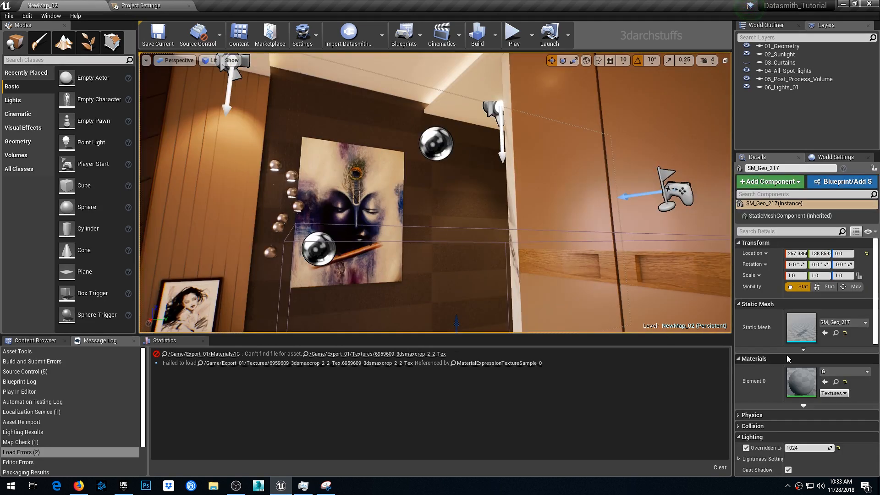
{"action": "left_click", "coordinate": [836, 382]}
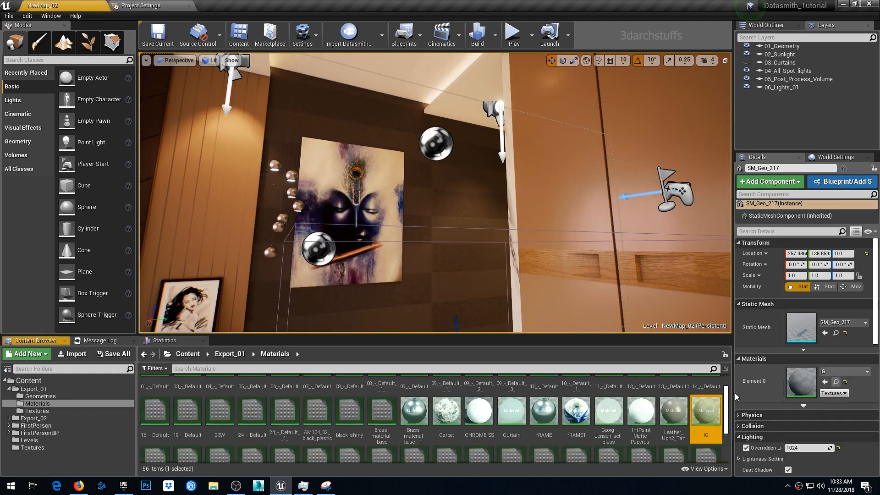
{"action": "double_click", "coordinate": [715, 415]}
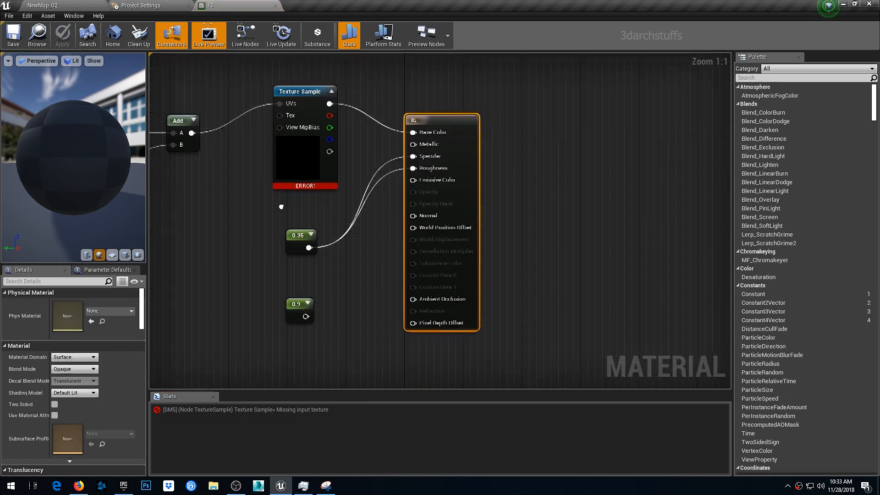
{"action": "right_click_drag", "start_coordinate": [281, 207], "coordinate": [375, 276]}
{"action": "left_click", "coordinate": [390, 238]}
Recheck the IG material's Texture Sample, review the missing texture's path in the load errors and return to the Content Browser
{"action": "left_click", "coordinate": [99, 395]}
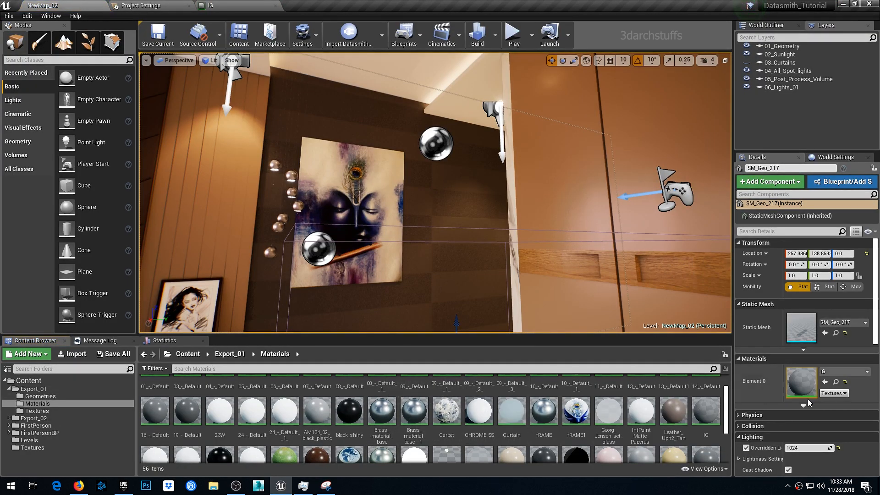
{"action": "left_click", "coordinate": [836, 381]}
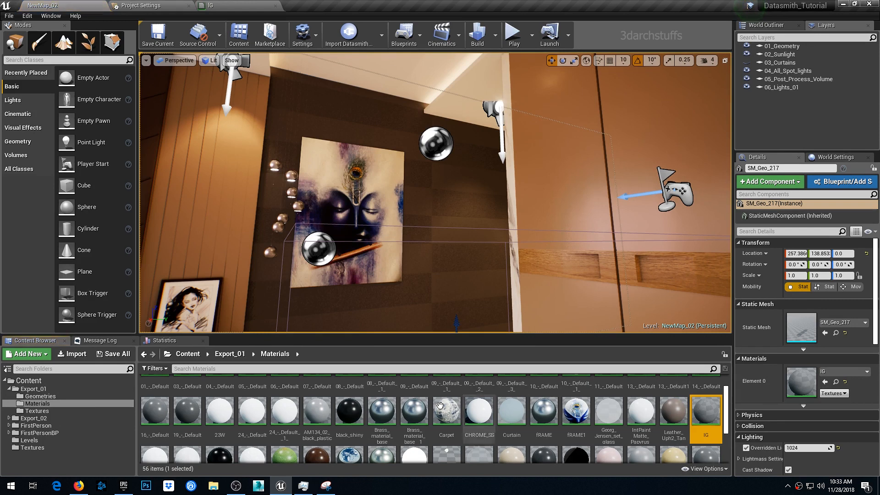
{"action": "double_click", "coordinate": [706, 413]}
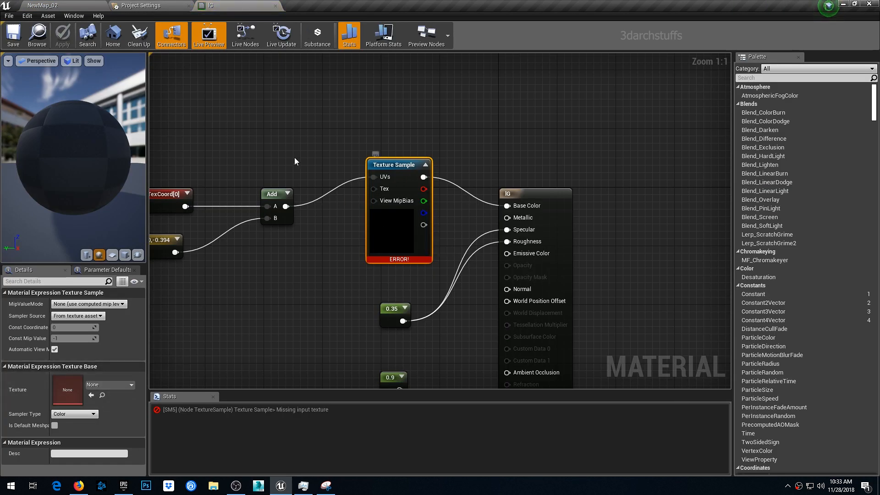
{"action": "left_click", "coordinate": [69, 6]}
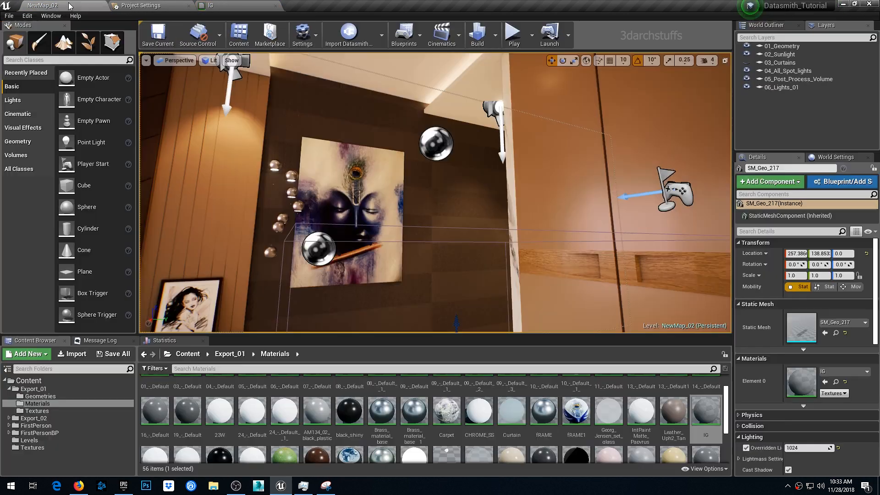
{"action": "left_click", "coordinate": [114, 342]}
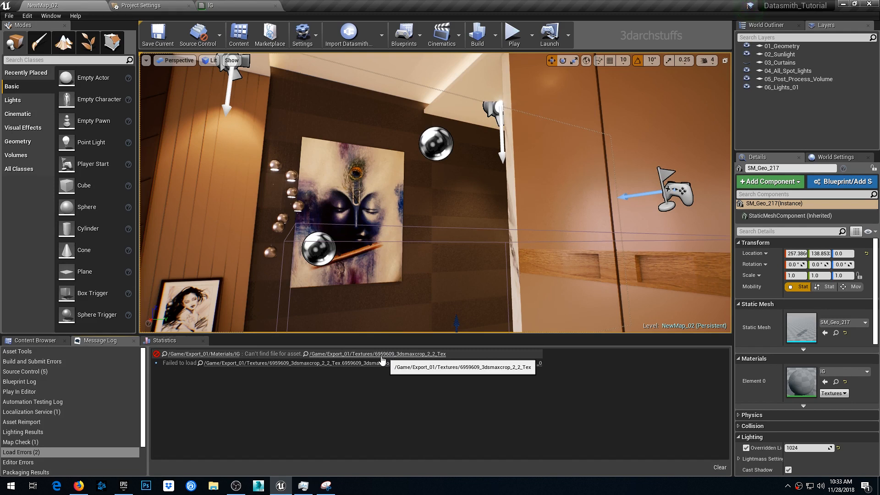
{"action": "left_click", "coordinate": [35, 341]}
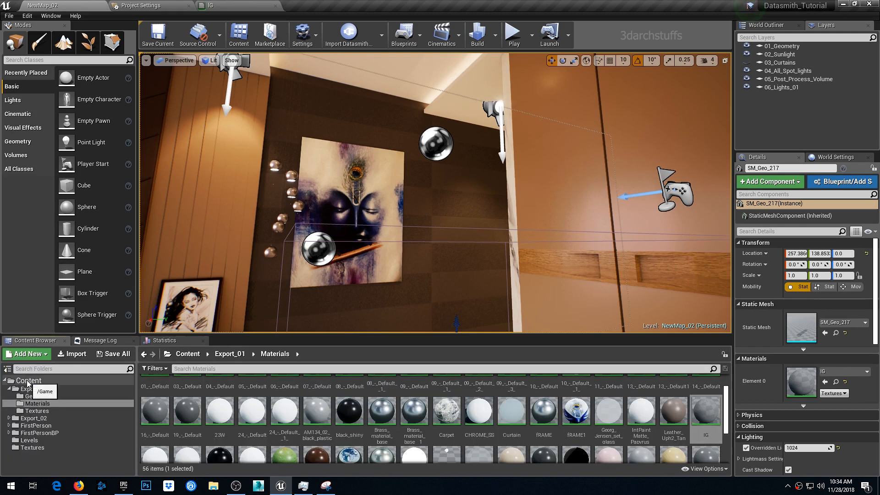
Search the whole Content folder for 6959, then clear the search
{"action": "left_click", "coordinate": [28, 381]}
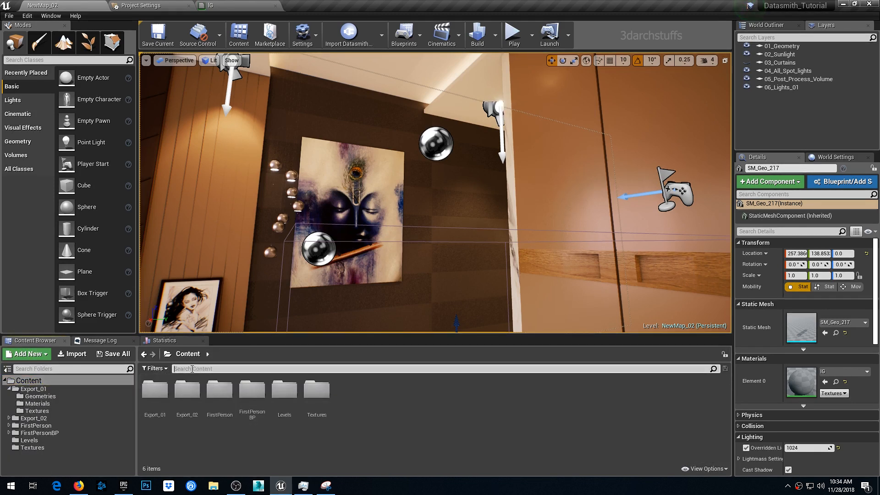
{"action": "type", "text": "6959"}
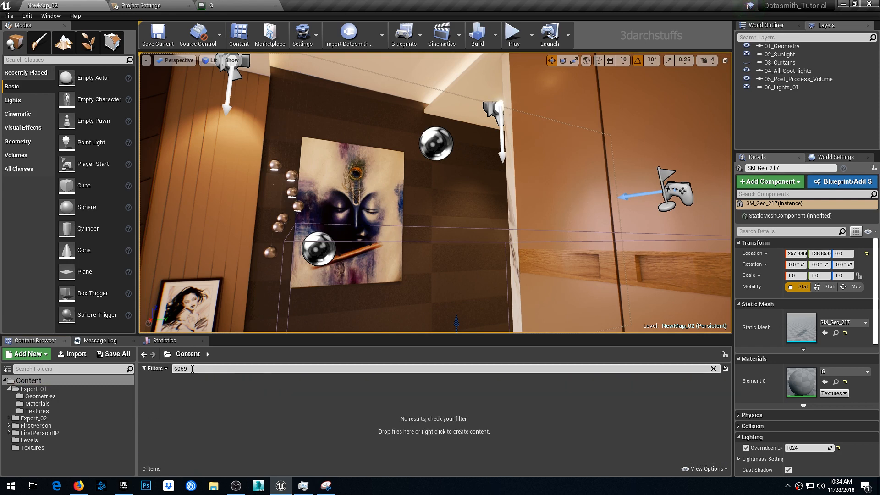
{"action": "left_click", "coordinate": [713, 369]}
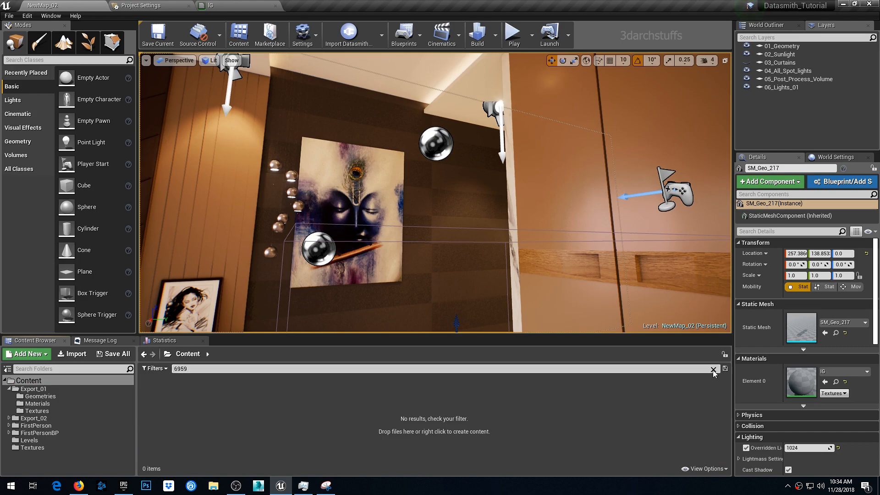
In File Explorer, find 6959609_3dsmaxcrop.png in D:\Tutorial\3ds Max\Datasmith Tutorial by searching for 69, copy it and close the window
{"action": "left_click", "coordinate": [214, 486]}
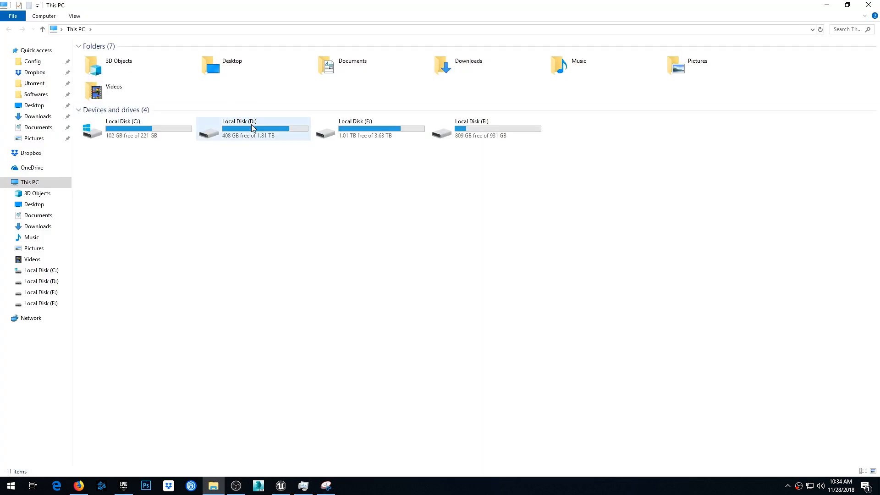
{"action": "double_click", "coordinate": [264, 132]}
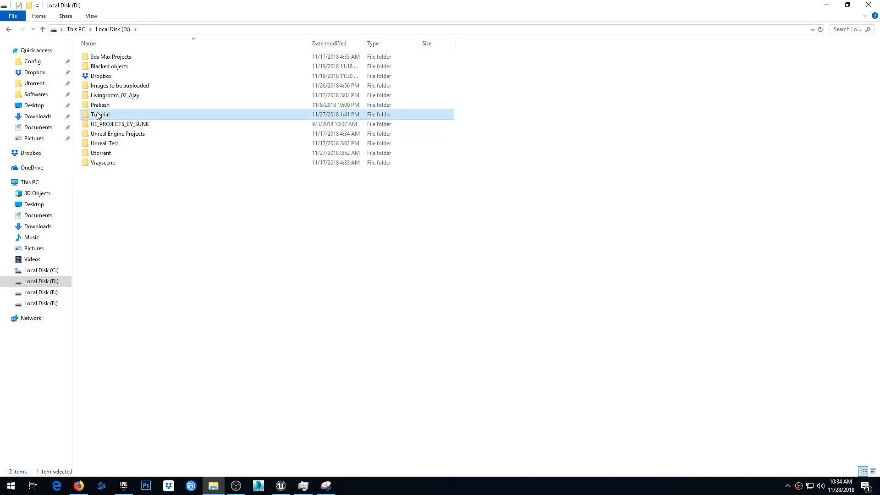
{"action": "double_click", "coordinate": [98, 113]}
{"action": "double_click", "coordinate": [100, 56]}
{"action": "double_click", "coordinate": [107, 66]}
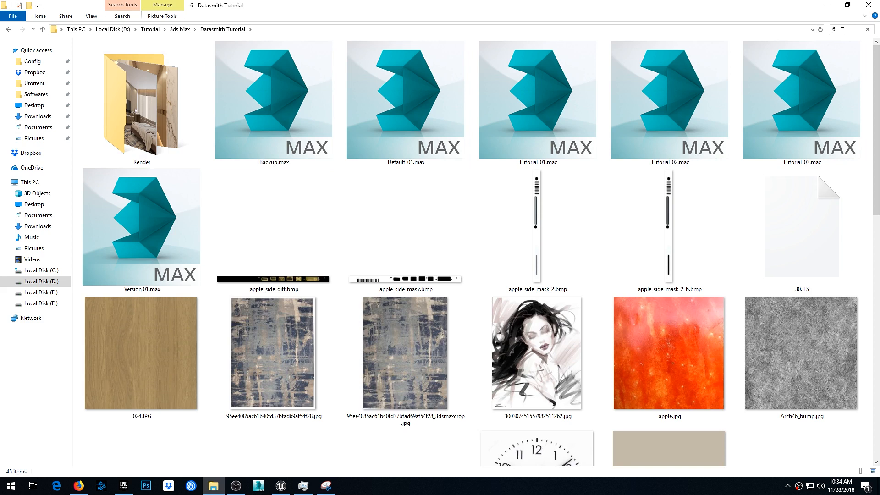
{"action": "left_click", "coordinate": [842, 31]}
{"action": "type", "text": "69"}
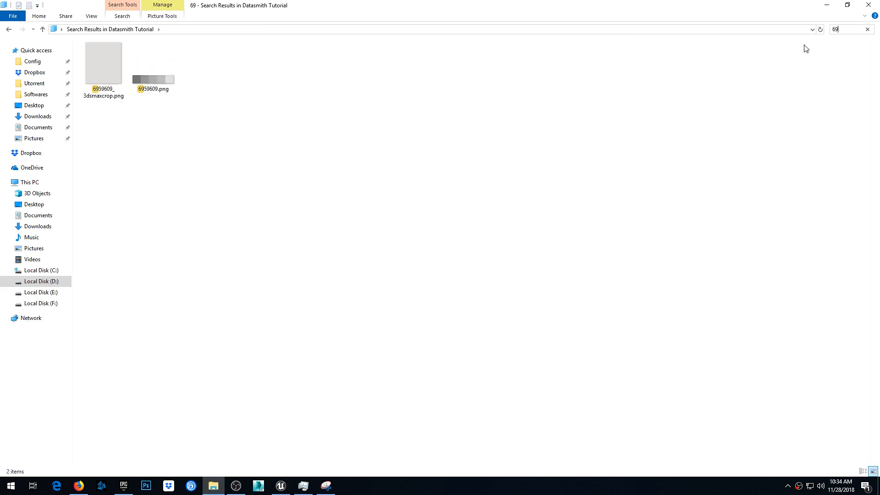
{"action": "left_click", "coordinate": [105, 69]}
{"action": "right_click", "coordinate": [104, 65]}
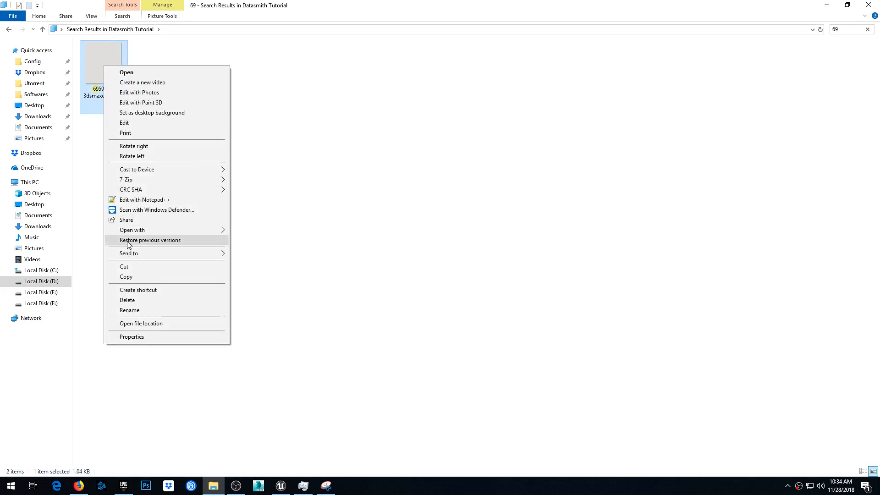
{"action": "left_click", "coordinate": [126, 277]}
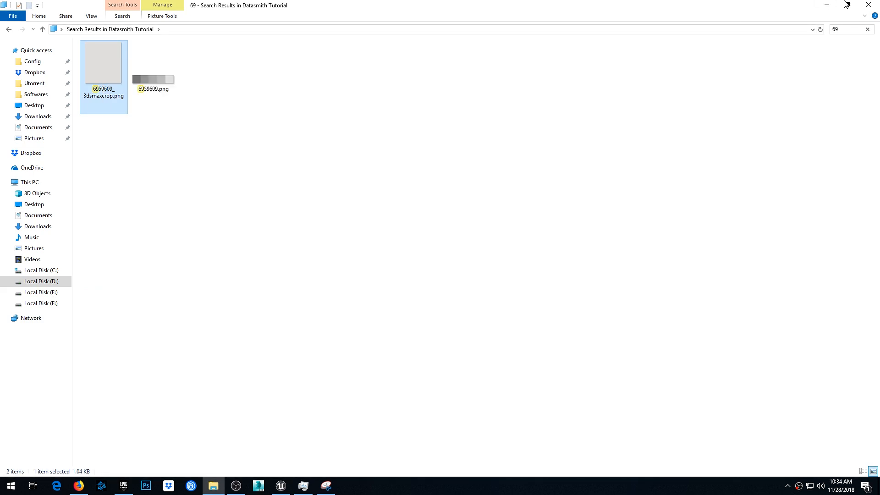
{"action": "left_click", "coordinate": [868, 4]}
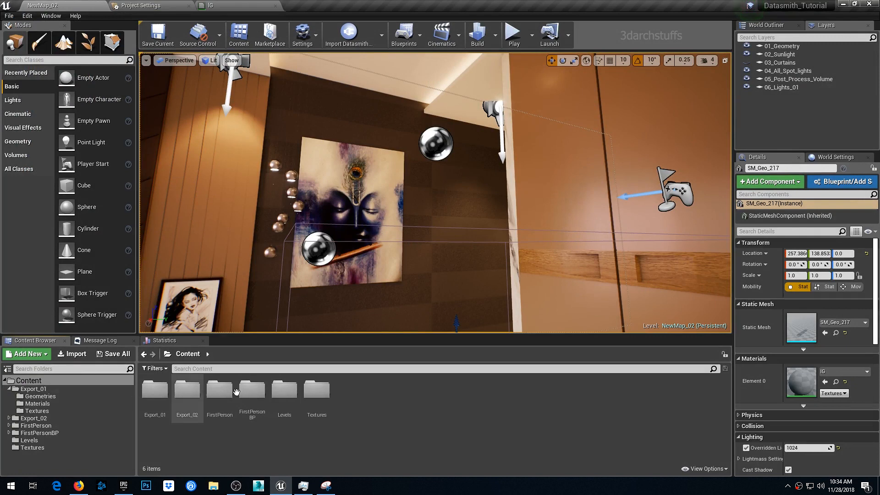
Import 6959609_3dsmaxcrop.png into Export_01/Materials after pasting the copied file onto the Desktop
{"action": "left_click", "coordinate": [836, 383]}
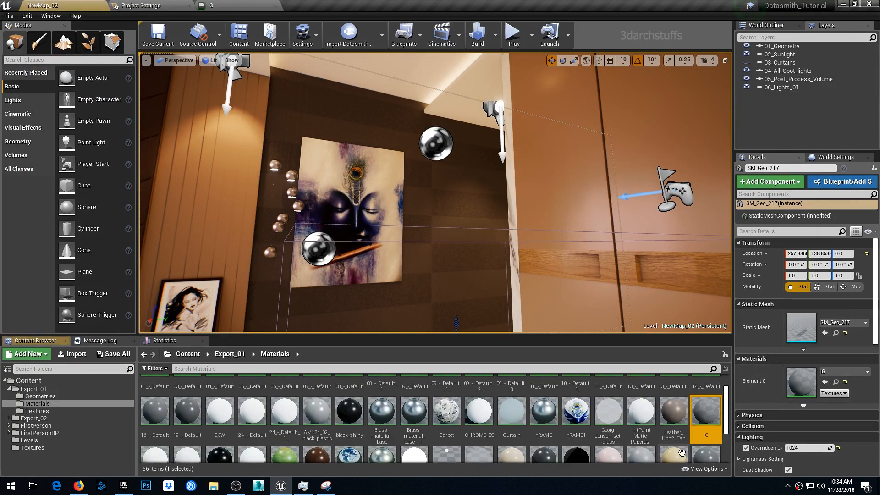
{"action": "left_click_drag", "start_coordinate": [728, 429], "coordinate": [728, 456]}
{"action": "right_click", "coordinate": [571, 441]}
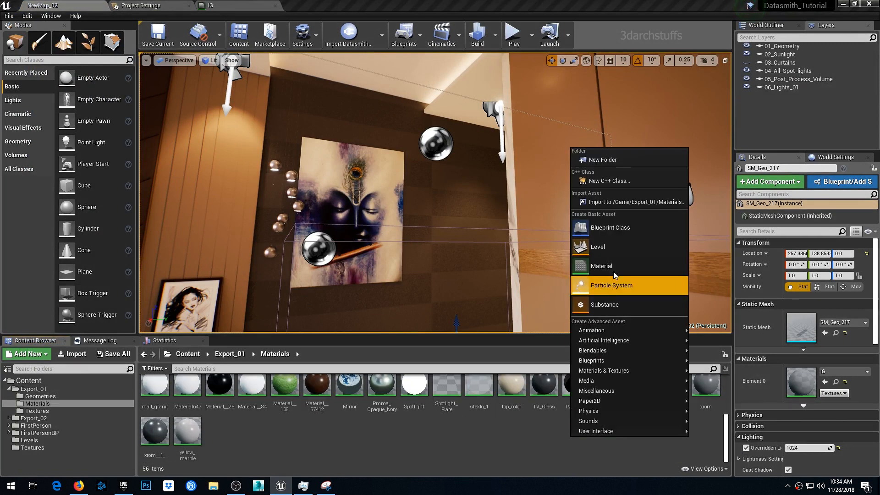
{"action": "left_click", "coordinate": [635, 204]}
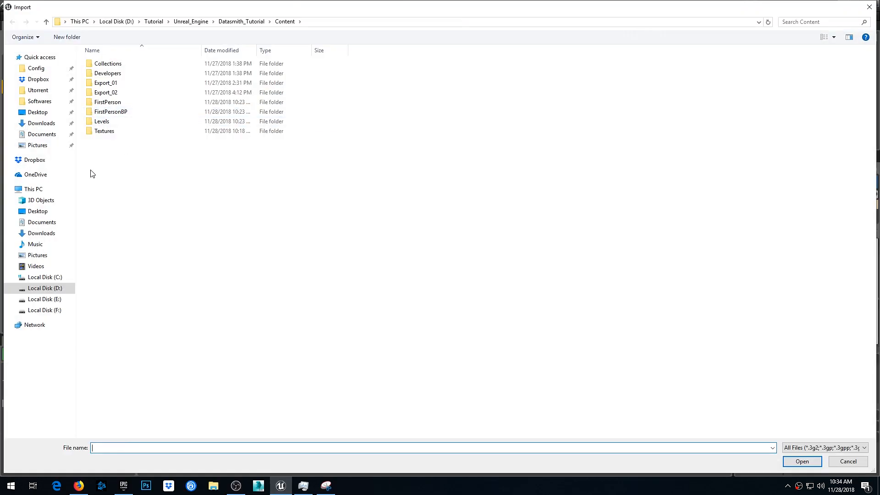
{"action": "left_click", "coordinate": [40, 211]}
{"action": "right_click", "coordinate": [187, 199]}
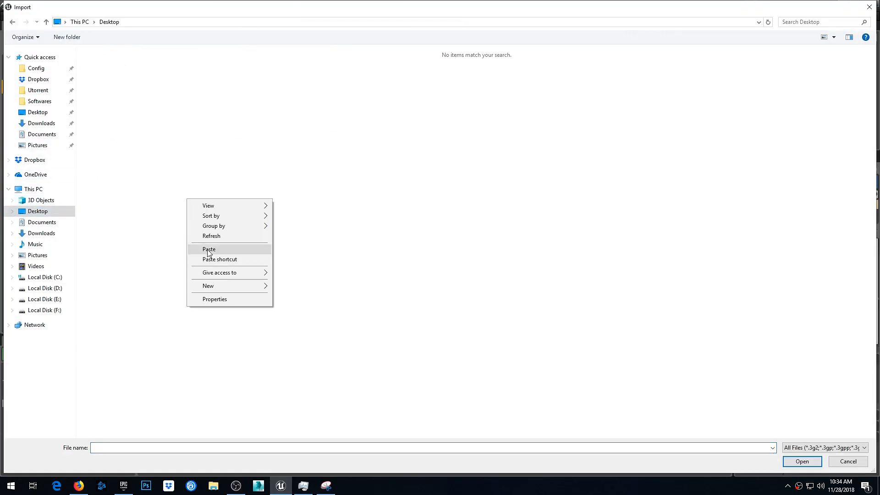
{"action": "left_click", "coordinate": [206, 250]}
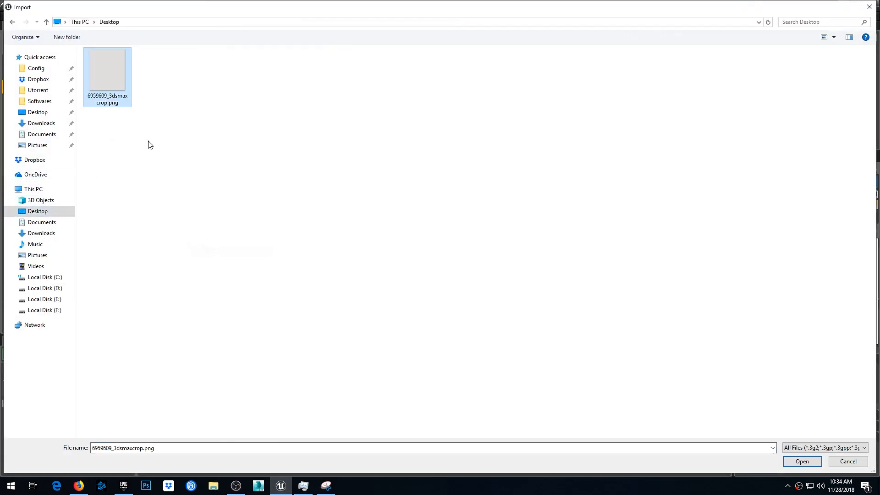
{"action": "left_click", "coordinate": [802, 461]}
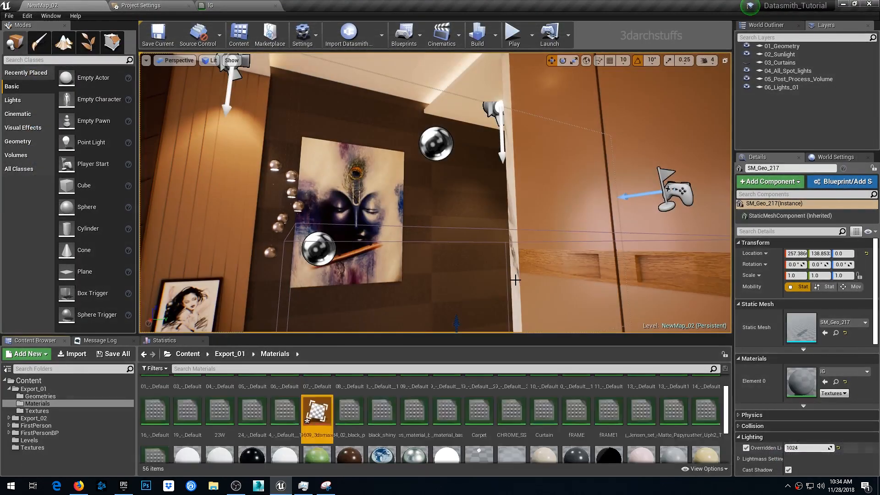
Assign the imported 6959609_3dsmaxcrop texture to the IG material's Texture Sample and apply the material changes
{"action": "left_click", "coordinate": [835, 382]}
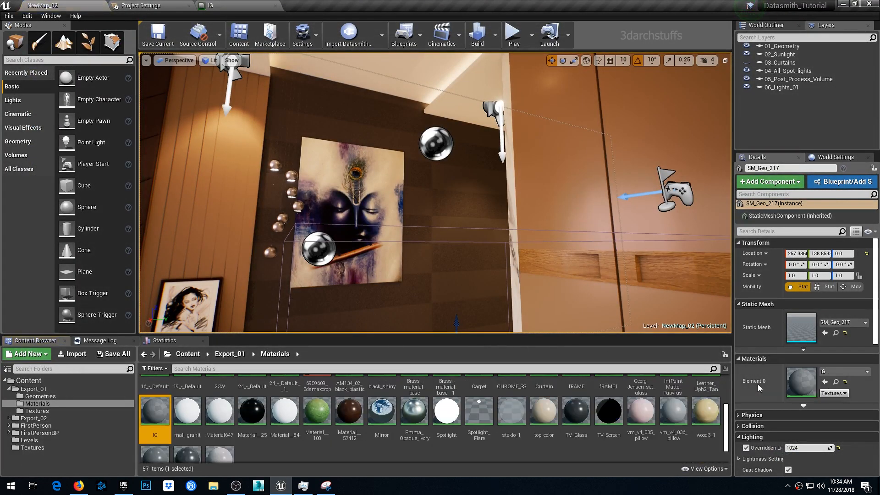
{"action": "scroll", "coordinate": [390, 421], "scroll_direction": "up", "scroll_amount": 3}
{"action": "left_click", "coordinate": [320, 439]}
{"action": "left_click", "coordinate": [211, 6]}
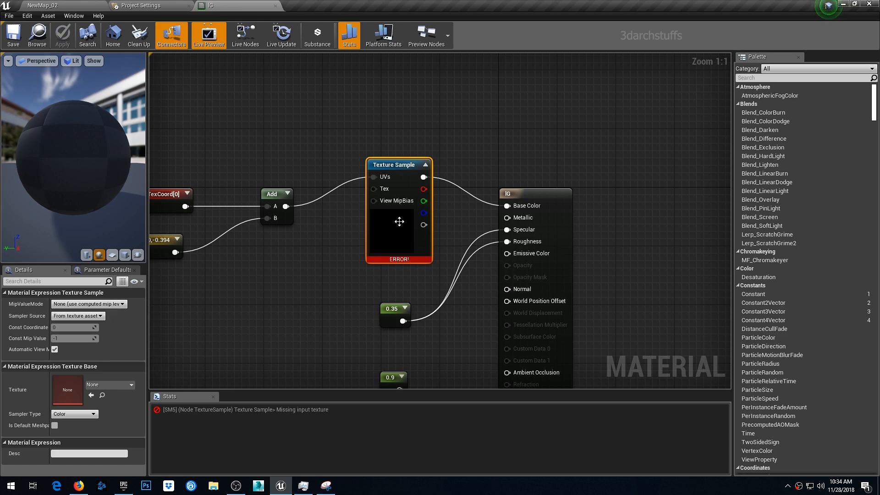
{"action": "left_click", "coordinate": [91, 395]}
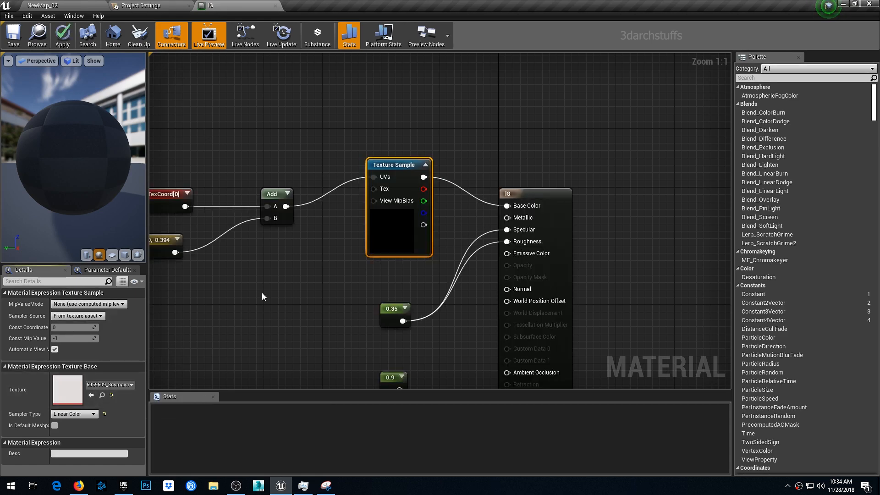
{"action": "left_click", "coordinate": [292, 285]}
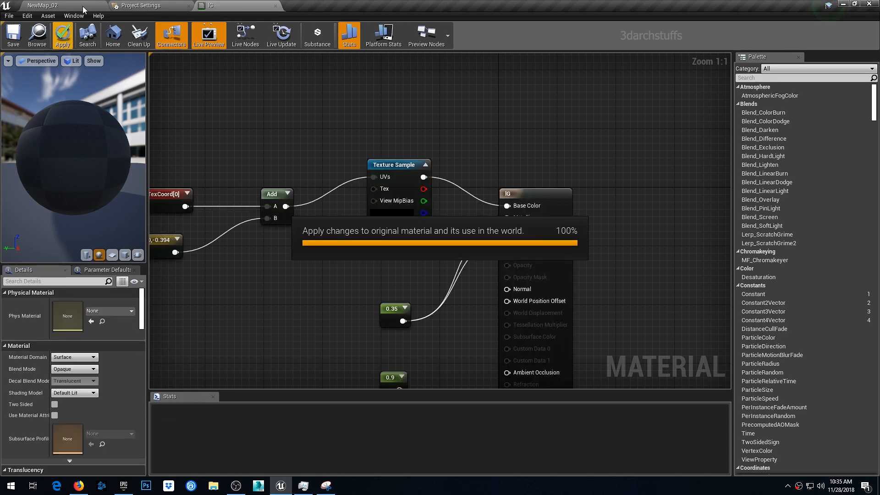
Return to NewMap_02, deselect everything and examine the repaired wall and the mirror area in game view
{"action": "left_click", "coordinate": [82, 7]}
{"action": "key", "text": "Escape"}
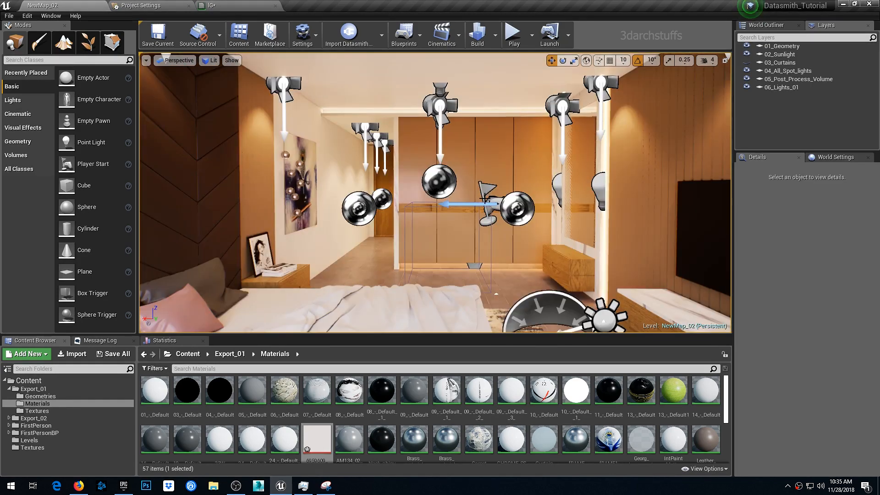
{"action": "key", "text": "g"}
{"action": "scroll", "coordinate": [486, 196], "scroll_direction": "up", "scroll_amount": 5}
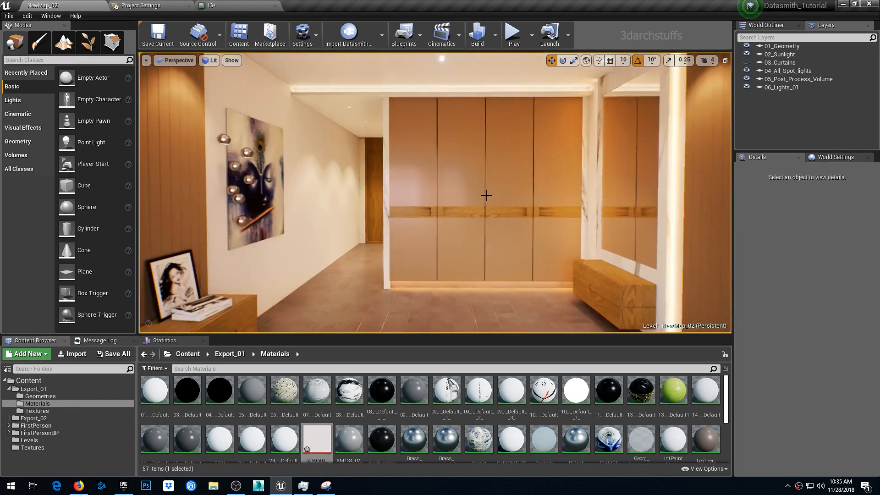
{"action": "right_click_drag", "start_coordinate": [487, 195], "coordinate": [588, 149]}
{"action": "scroll", "coordinate": [527, 184], "scroll_direction": "up", "scroll_amount": 3}
{"action": "right_click_drag", "start_coordinate": [519, 189], "coordinate": [506, 225]}
{"action": "scroll", "coordinate": [498, 184], "scroll_direction": "down", "scroll_amount": 3}
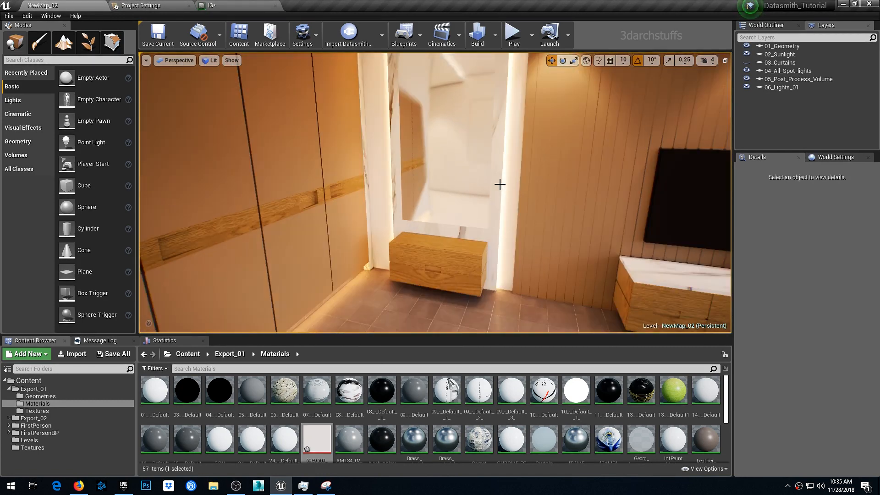
Find the Planar Reflection actor by searching for "pla" and place one on the mirror above the wooden drawer unit
{"action": "mouse_move", "coordinate": [499, 183]}
{"action": "right_mouse_down"}
{"action": "mouse_move", "coordinate": [498, 158]}
{"action": "mouse_move", "coordinate": [480, 167]}
{"action": "mouse_move", "coordinate": [490, 166]}
{"action": "mouse_move", "coordinate": [499, 197]}
{"action": "right_mouse_up"}
{"action": "right_click_drag", "start_coordinate": [422, 183], "coordinate": [403, 189]}
{"action": "scroll", "coordinate": [416, 182], "scroll_direction": "up", "scroll_amount": 3}
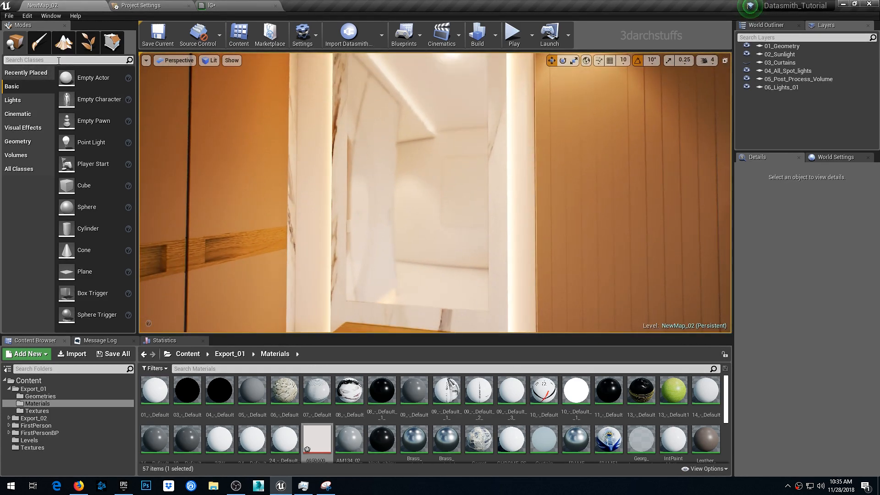
{"action": "type", "text": "pla"}
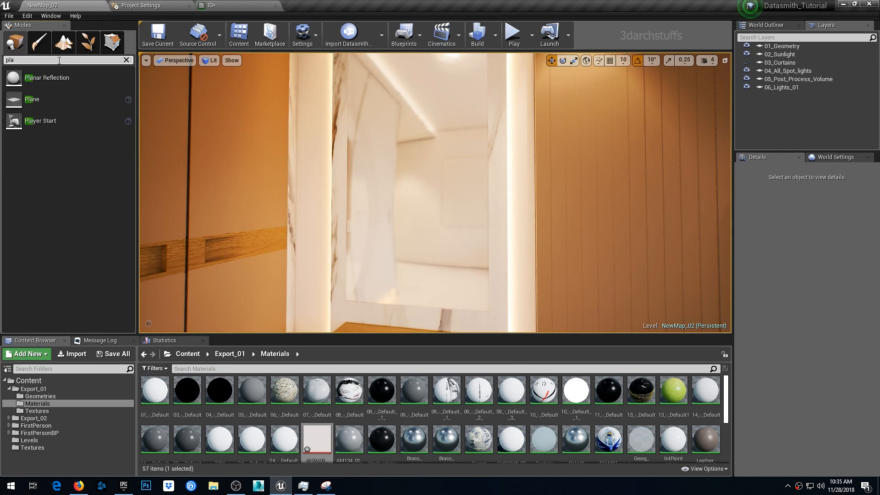
{"action": "left_click_drag", "start_coordinate": [18, 69], "coordinate": [172, 167]}
{"action": "left_click_drag", "start_coordinate": [355, 275], "coordinate": [354, 276]}
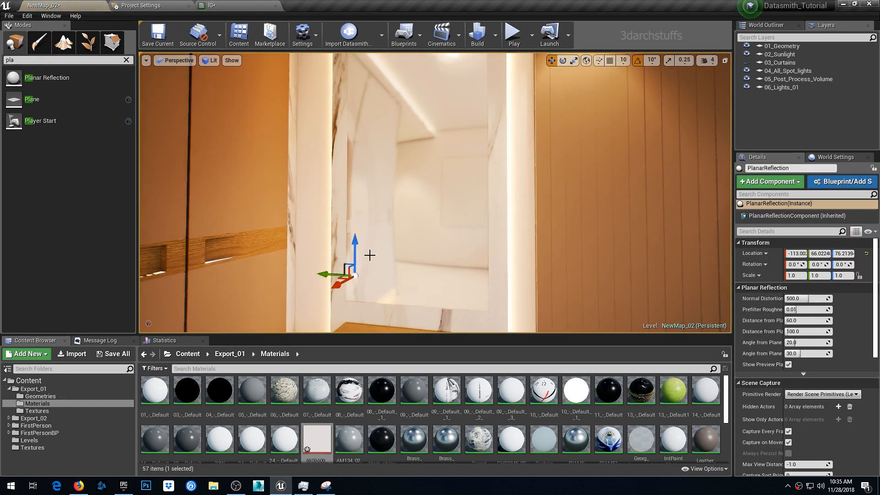
Leave game view, select the mirror mesh together with the planar reflection, isolate both and focus on them
{"action": "key", "text": "g"}
{"action": "right_click_drag", "start_coordinate": [413, 217], "coordinate": [412, 194]}
{"action": "left_click", "coordinate": [351, 140], "text": "ctrl"}
{"action": "right_click", "coordinate": [352, 141]}
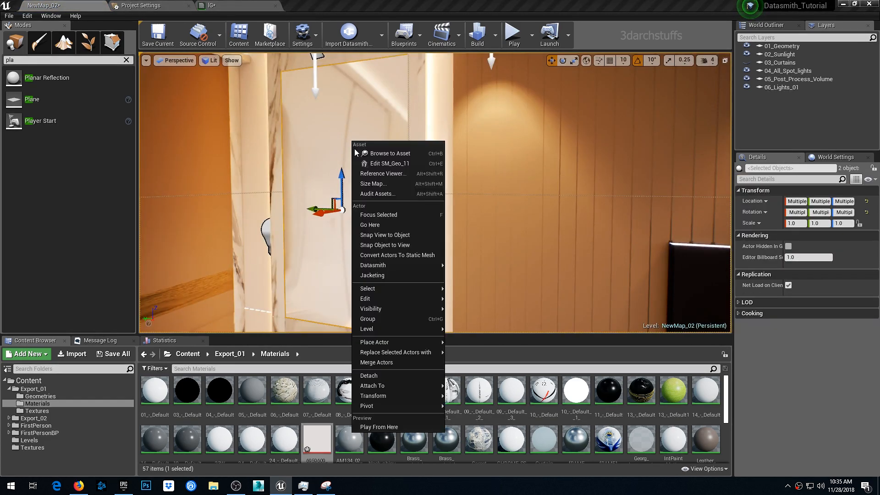
{"action": "mouse_move", "coordinate": [395, 308]}
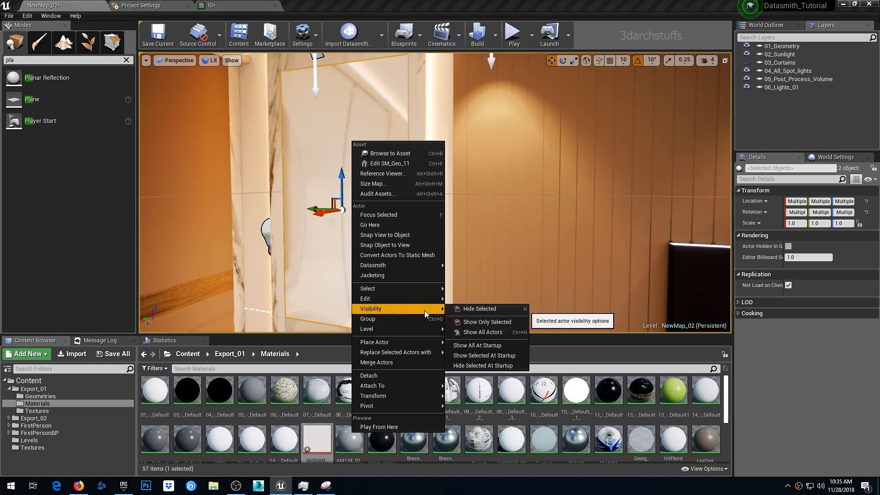
{"action": "left_click", "coordinate": [476, 319]}
{"action": "key", "text": "f"}
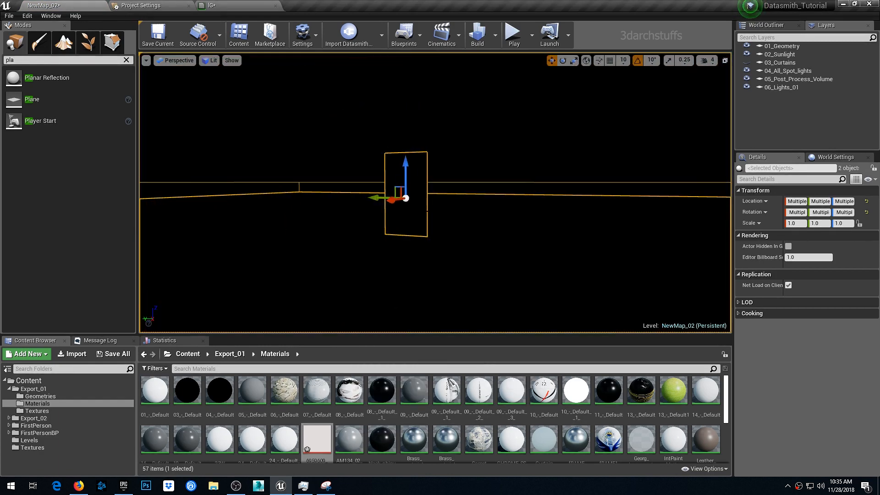
Switch to Unlit shading and rotate only the planar reflection by -90° so its plane stands upright, parallel to the mirror
{"action": "key", "text": "alt+3"}
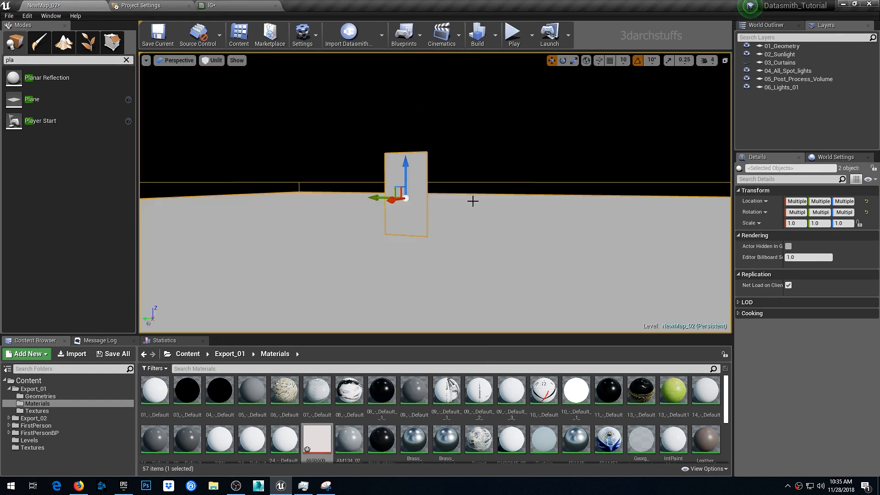
{"action": "left_click_drag", "start_coordinate": [472, 201], "coordinate": [473, 202], "text": "alt"}
{"action": "scroll", "coordinate": [487, 204], "scroll_direction": "down", "scroll_amount": 1}
{"action": "left_click", "coordinate": [532, 194]}
{"action": "scroll", "coordinate": [515, 205], "scroll_direction": "down", "scroll_amount": 4}
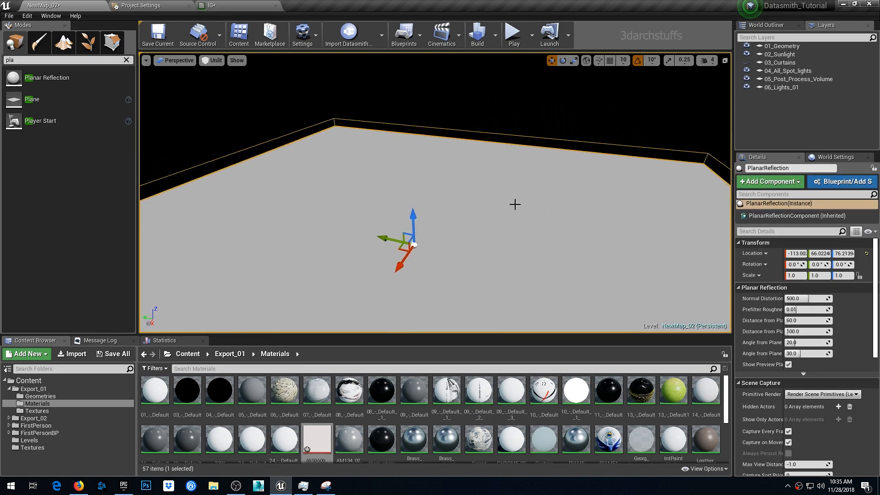
{"action": "scroll", "coordinate": [515, 204], "scroll_direction": "down", "scroll_amount": 3}
{"action": "key", "text": "e"}
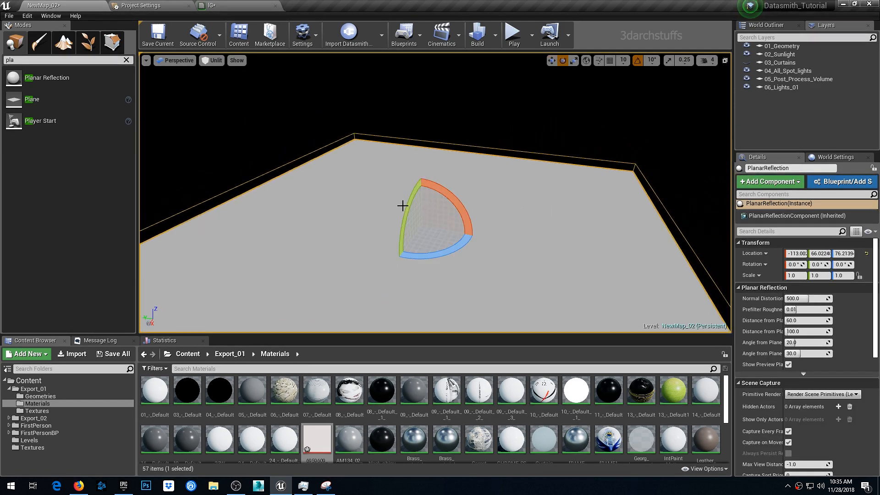
{"action": "left_click_drag", "start_coordinate": [409, 205], "coordinate": [415, 275]}
In the left wireframe view, scale the planar reflection down to about 0.16 in X and 0.13 in Y
{"action": "key", "text": "alt+h"}
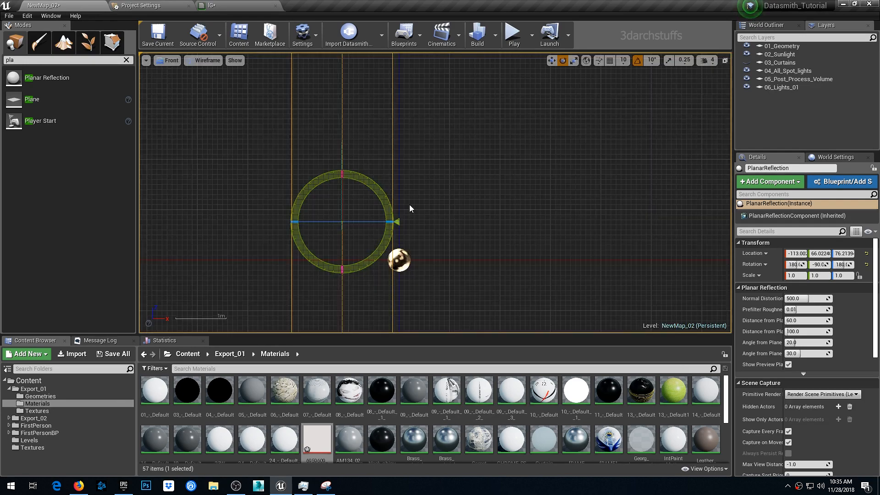
{"action": "scroll", "coordinate": [455, 193], "scroll_direction": "down", "scroll_amount": 2}
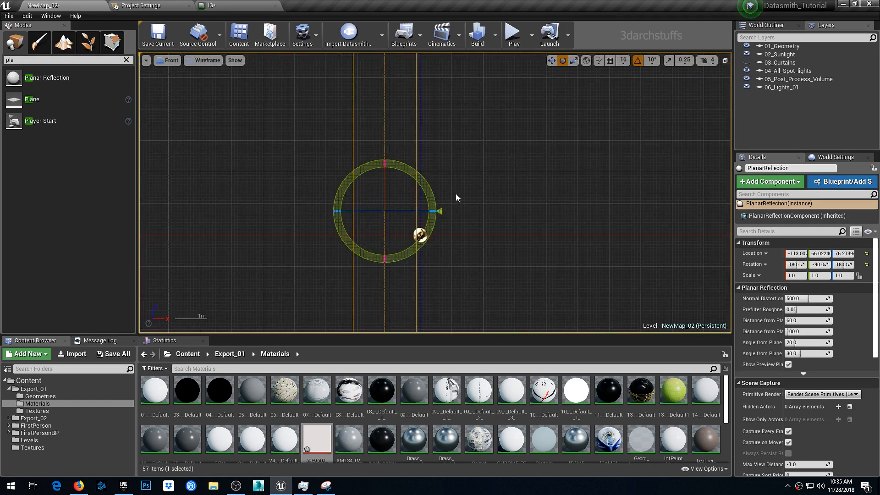
{"action": "key", "text": "alt+k"}
{"action": "scroll", "coordinate": [492, 194], "scroll_direction": "down", "scroll_amount": 3}
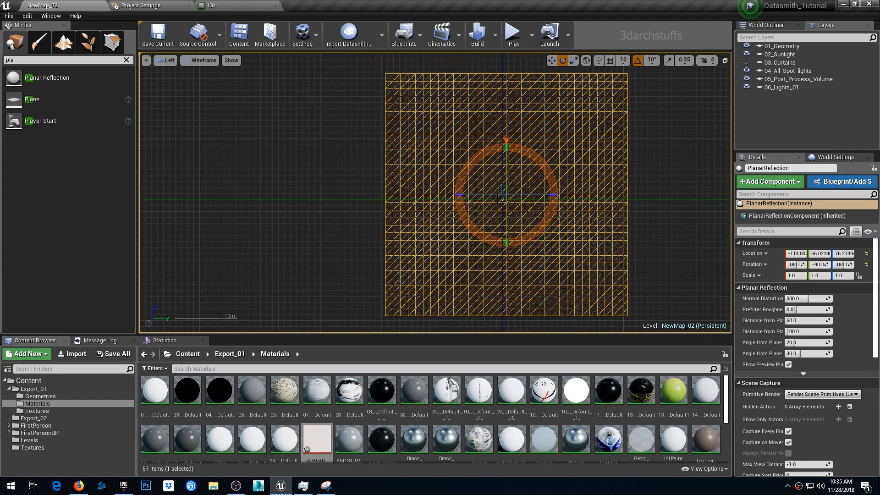
{"action": "key", "text": "r"}
{"action": "scroll", "coordinate": [498, 198], "scroll_direction": "up", "scroll_amount": 3}
{"action": "mouse_move", "coordinate": [479, 196]}
{"action": "left_mouse_down"}
{"action": "mouse_move", "coordinate": [473, 203]}
{"action": "mouse_move", "coordinate": [508, 208]}
{"action": "mouse_move", "coordinate": [487, 197]}
{"action": "left_mouse_up"}
{"action": "scroll", "coordinate": [491, 184], "scroll_direction": "up", "scroll_amount": 3}
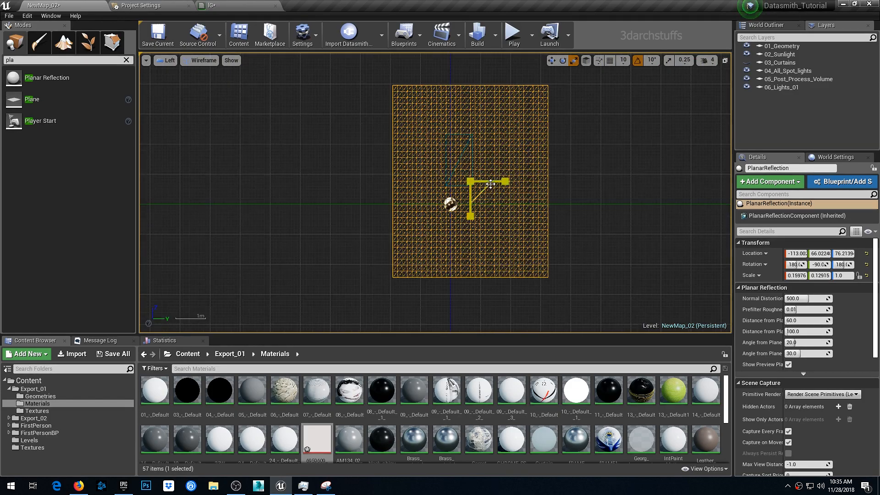
Move the planar reflection over the mirror outline, to about Y 26.1 and Z 152.9
{"action": "scroll", "coordinate": [490, 184], "scroll_direction": "up", "scroll_amount": 2}
{"action": "left_click_drag", "start_coordinate": [461, 179], "coordinate": [441, 130]}
{"action": "scroll", "coordinate": [440, 129], "scroll_direction": "up", "scroll_amount": 3}
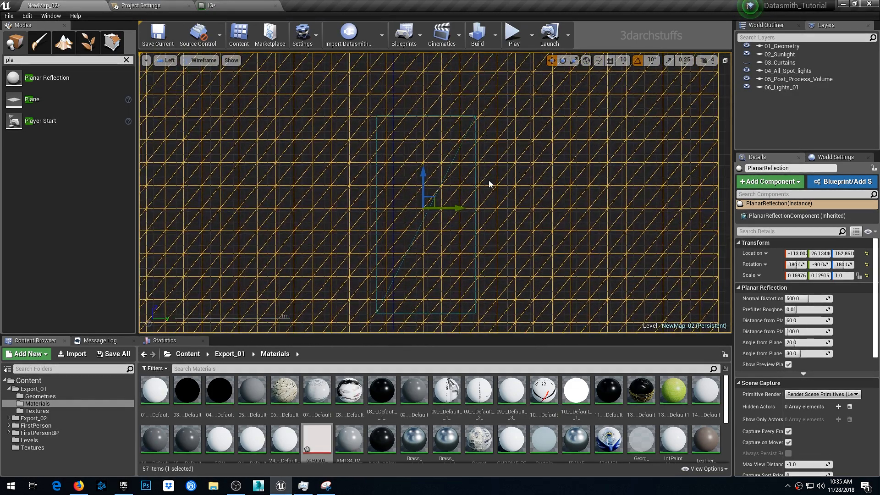
Fit the planar reflection to the mirror outline, scaled to about 0.0497 × 0.0291 at Z about 147.3, with rotation snapping turned off
{"action": "key", "text": "F11"}
{"action": "left_click_drag", "start_coordinate": [462, 255], "coordinate": [427, 254]}
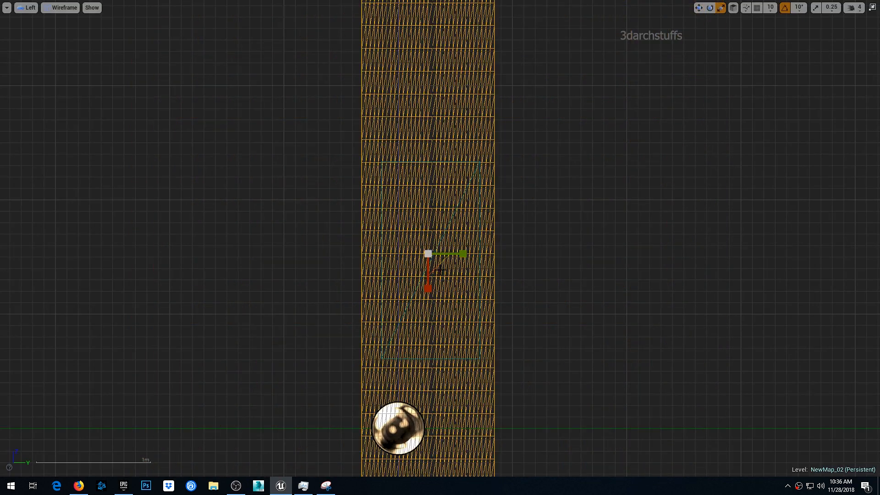
{"action": "left_click_drag", "start_coordinate": [428, 285], "coordinate": [467, 248]}
{"action": "scroll", "coordinate": [440, 271], "scroll_direction": "up", "scroll_amount": 2}
{"action": "left_click", "coordinate": [784, 8]}
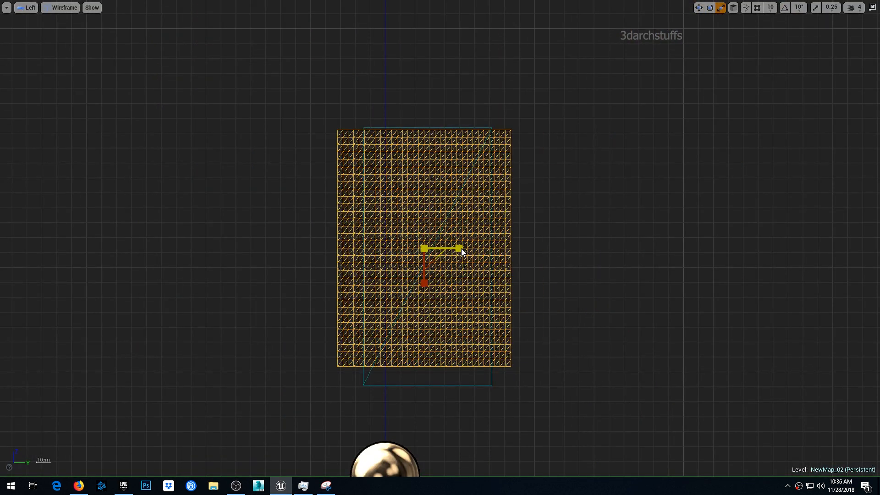
{"action": "key", "text": "w"}
{"action": "left_click_drag", "start_coordinate": [425, 224], "coordinate": [425, 232]}
{"action": "key", "text": "r"}
{"action": "left_click_drag", "start_coordinate": [423, 291], "coordinate": [424, 300]}
In the top view, move the planar reflection slightly in front of the mirror surface, to about X -112.7
{"action": "key", "text": "alt+j"}
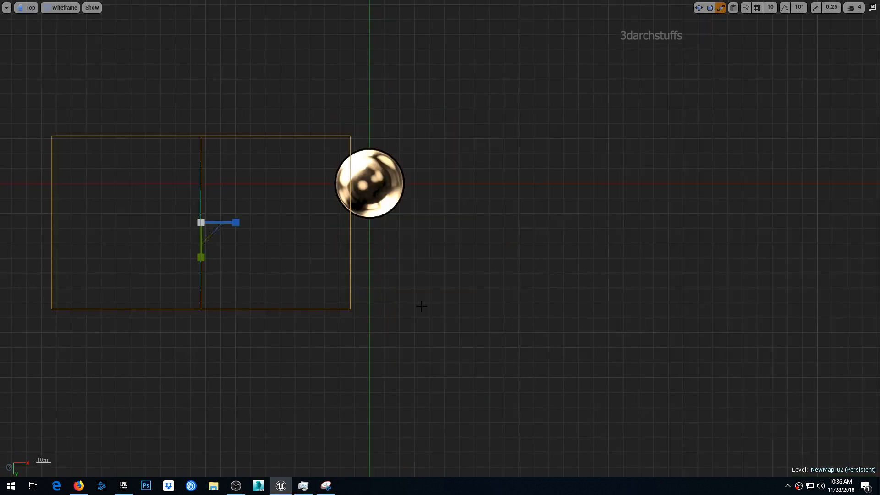
{"action": "scroll", "coordinate": [260, 245], "scroll_direction": "up", "scroll_amount": 2}
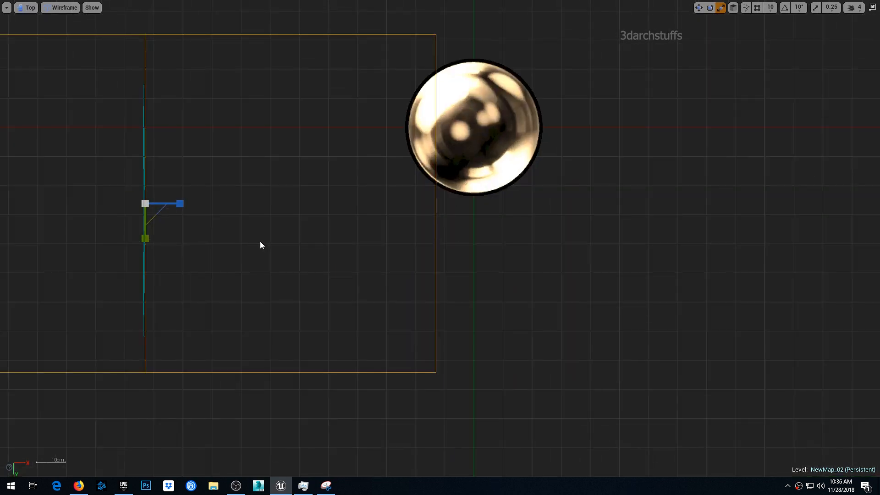
{"action": "key", "text": "w"}
{"action": "right_click_drag", "start_coordinate": [258, 220], "coordinate": [324, 240]}
{"action": "scroll", "coordinate": [316, 220], "scroll_direction": "up", "scroll_amount": 2}
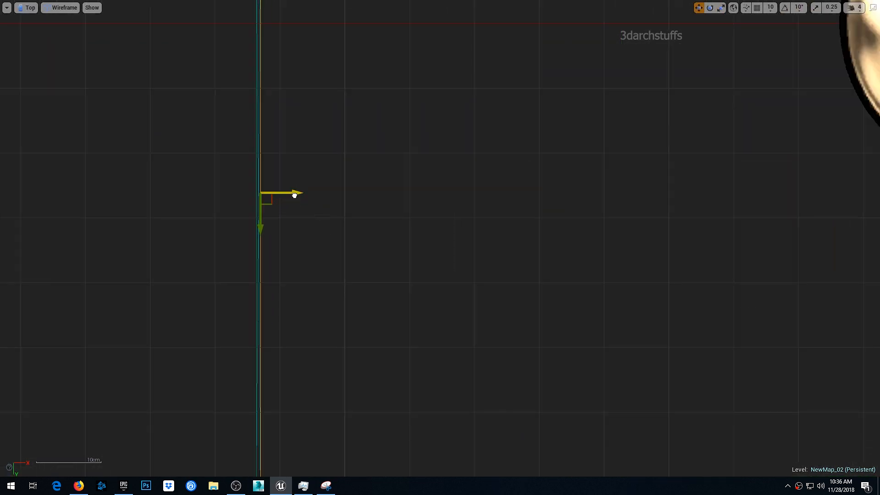
{"action": "mouse_move", "coordinate": [294, 195]}
{"action": "left_mouse_down"}
{"action": "mouse_move", "coordinate": [304, 194]}
{"action": "mouse_move", "coordinate": [296, 194]}
{"action": "left_mouse_up"}
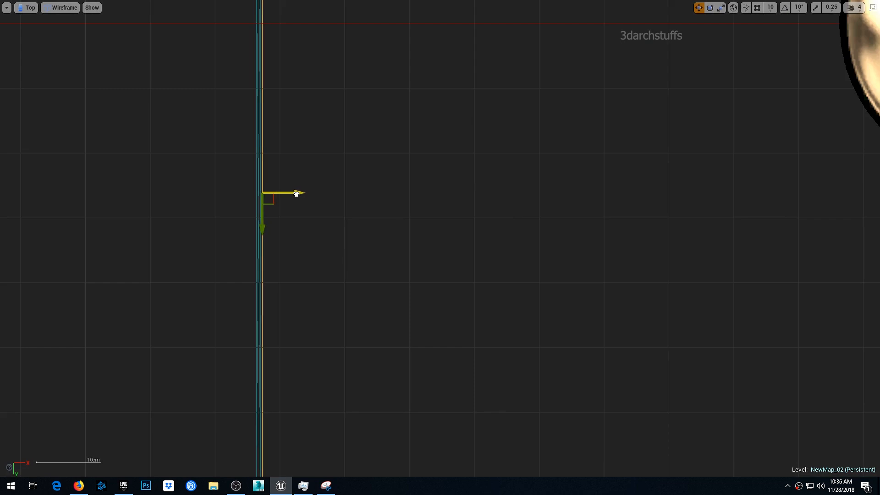
Return to the perspective view, unhide all actors in Lit shading and examine the mirror's reflection in game view
{"action": "key", "text": "alt+g"}
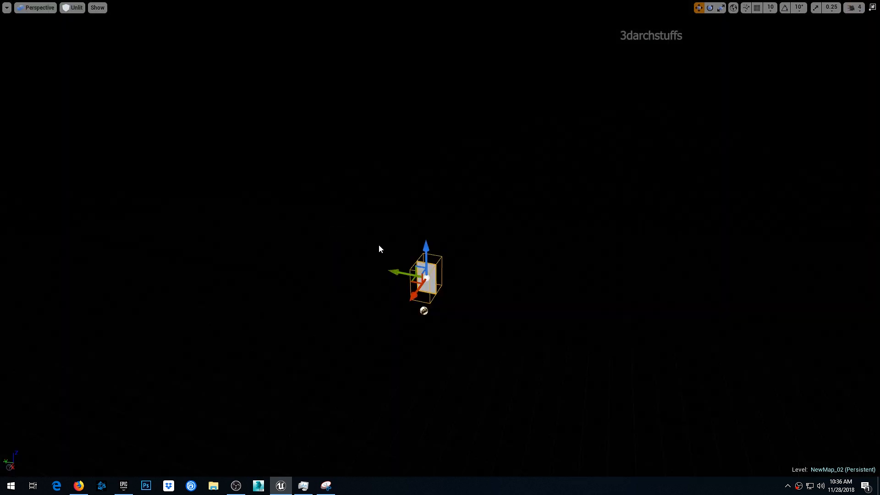
{"action": "key", "text": "f"}
{"action": "key", "text": "ctrl+h"}
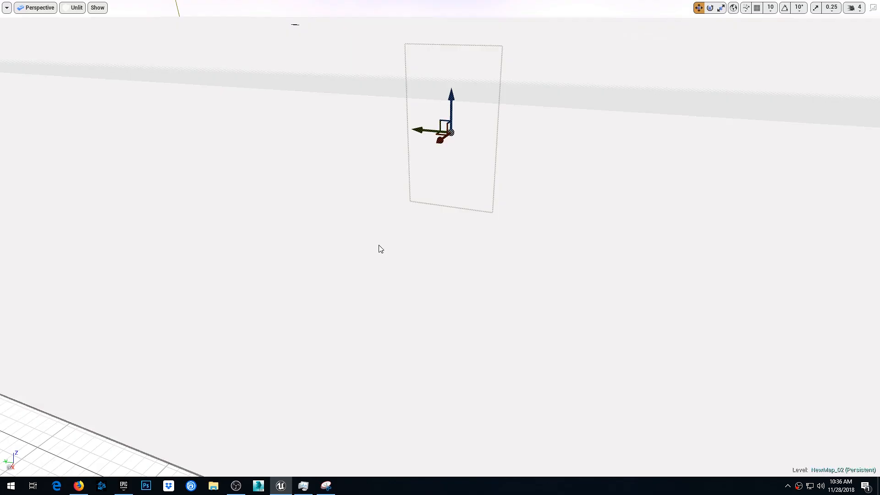
{"action": "key", "text": "alt+4"}
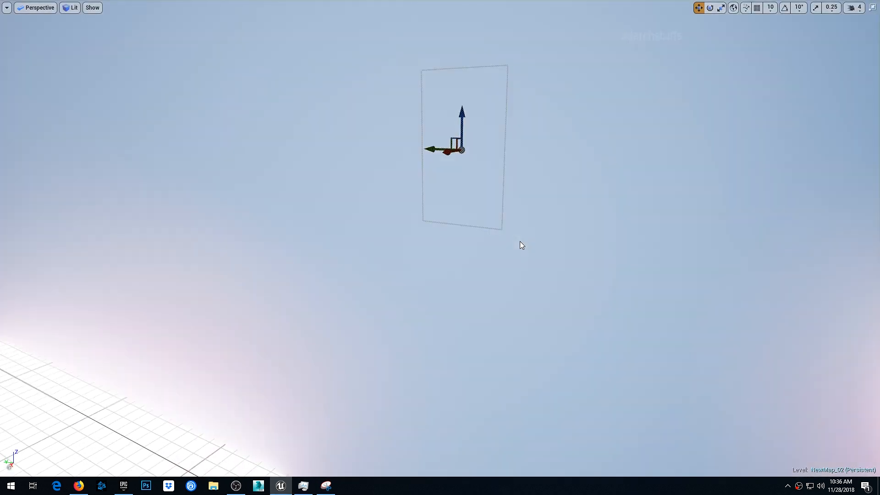
{"action": "right_click_drag", "start_coordinate": [520, 241], "coordinate": [690, 239]}
{"action": "key", "text": "F11"}
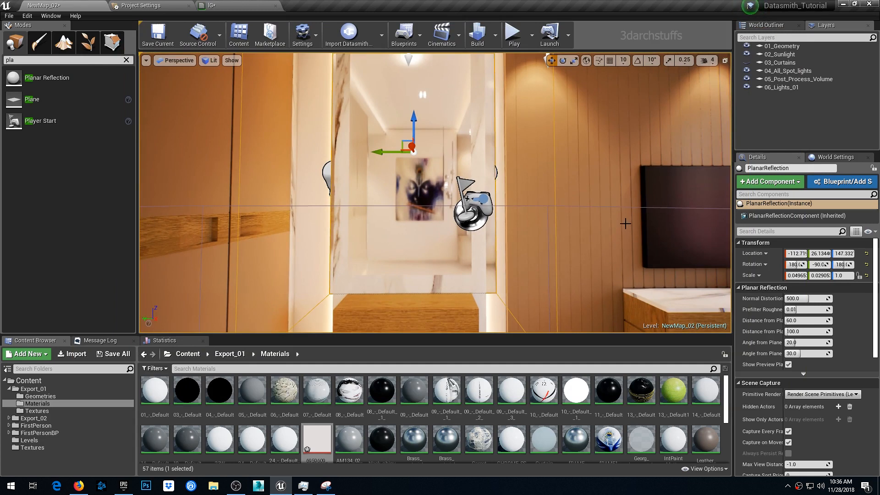
{"action": "key", "text": "g"}
{"action": "right_click_drag", "start_coordinate": [590, 224], "coordinate": [576, 219]}
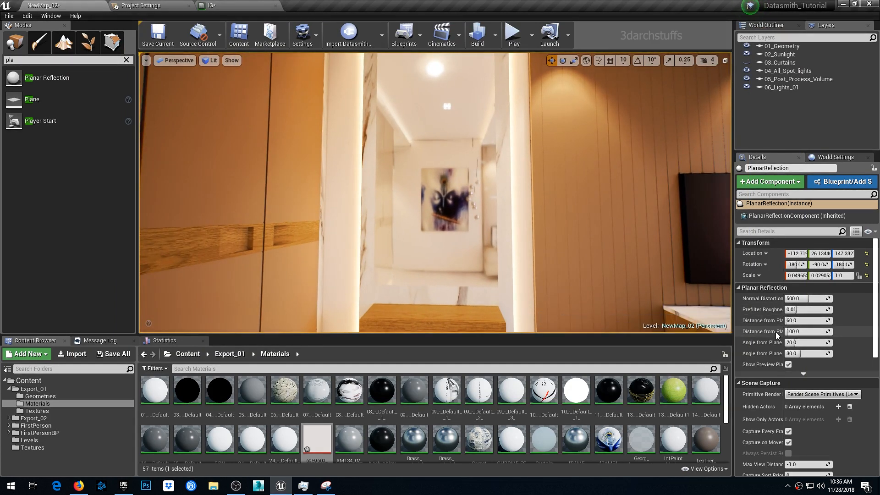
Try a higher Distance from Plane Fadeout Start, such as 1500, on the planar reflection
{"action": "left_click_drag", "start_coordinate": [796, 321], "coordinate": [804, 321]}
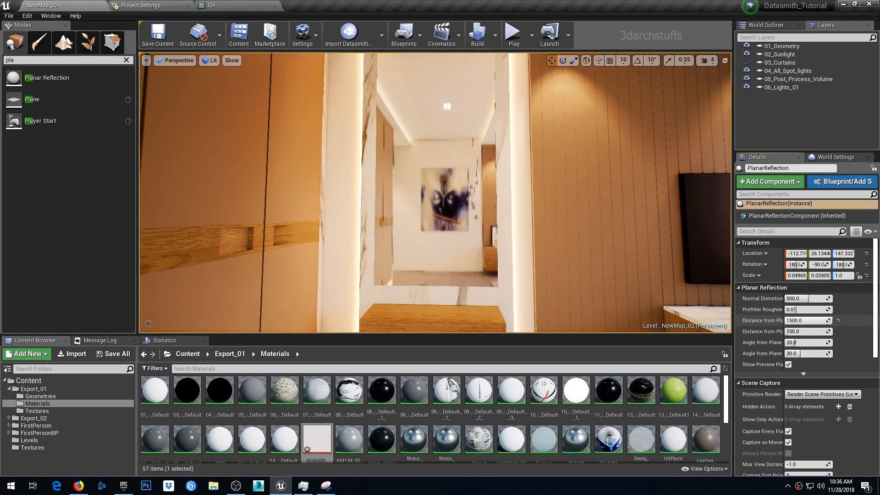
{"action": "type", "text": "60"}
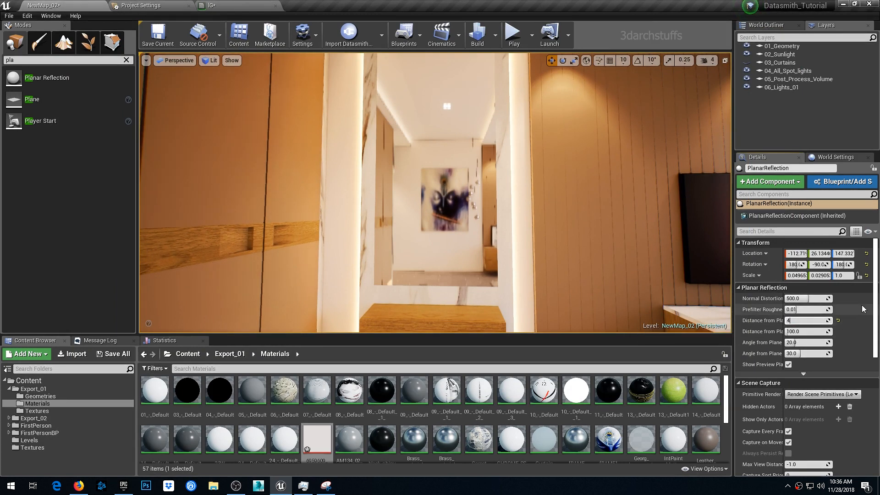
{"action": "key", "text": "Tab"}
{"action": "type", "text": "400"}
{"action": "key", "text": "Return"}
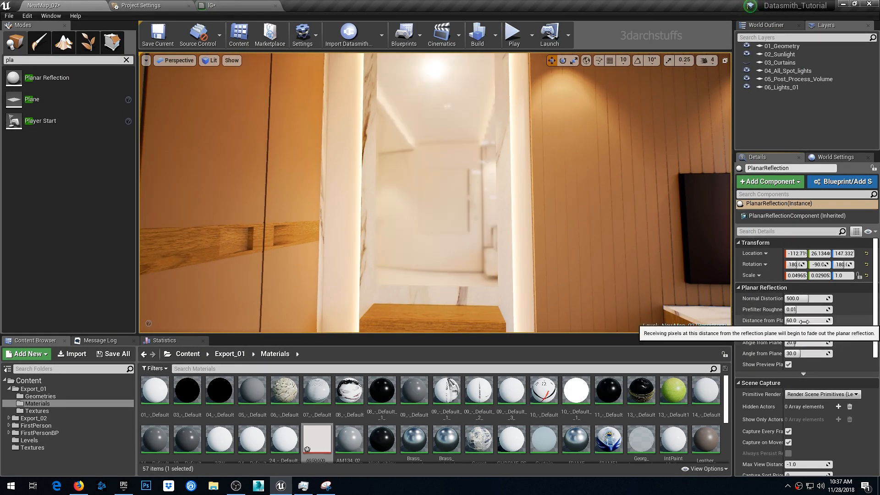
Set the planar reflection's Distance from Plane Fadeout Start to 400 and keep the fadeout end at 100
{"action": "mouse_move", "coordinate": [802, 321]}
{"action": "left_mouse_down"}
{"action": "mouse_move", "coordinate": [812, 330]}
{"action": "mouse_move", "coordinate": [802, 331]}
{"action": "left_mouse_up"}
{"action": "left_click", "coordinate": [838, 332]}
{"action": "left_click", "coordinate": [829, 320]}
{"action": "type", "text": "400"}
{"action": "key", "text": "Return"}
Expand the planar reflection's advanced settings and set its Screen Percentage to 100
{"action": "scroll", "coordinate": [825, 343], "scroll_direction": "down", "scroll_amount": 2}
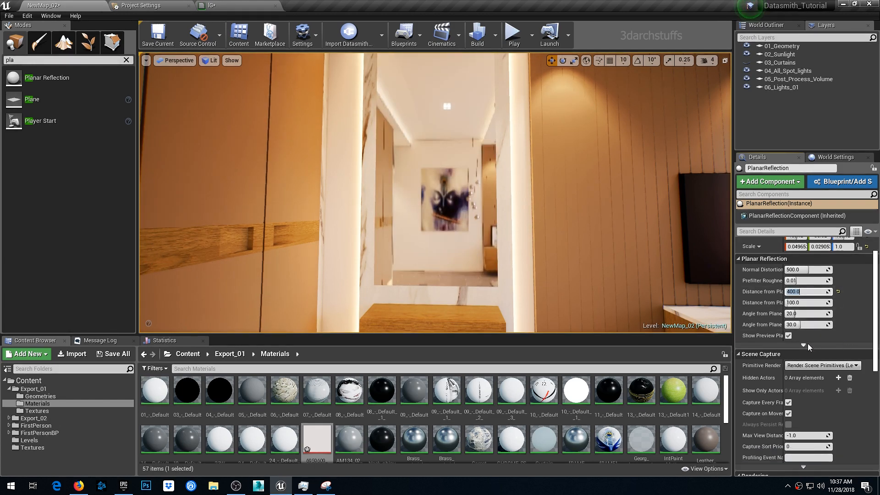
{"action": "left_click", "coordinate": [802, 345]}
{"action": "scroll", "coordinate": [829, 339], "scroll_direction": "down", "scroll_amount": 2}
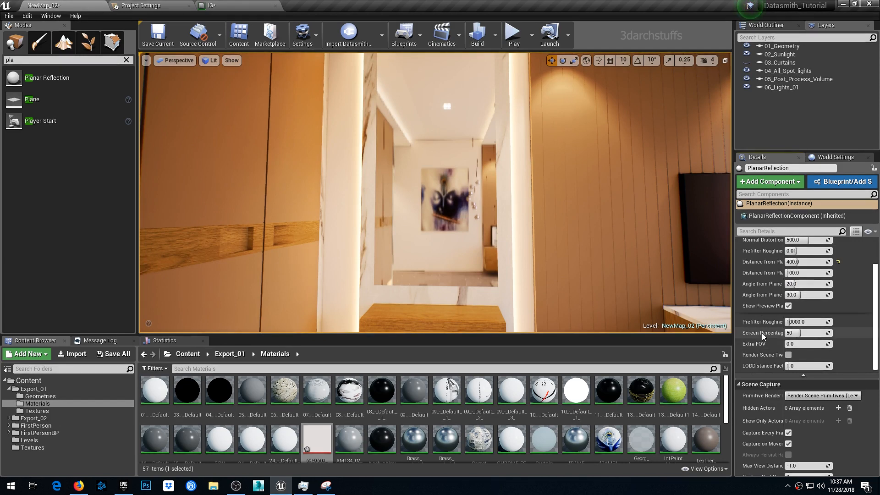
{"action": "left_click_drag", "start_coordinate": [795, 333], "coordinate": [821, 334]}
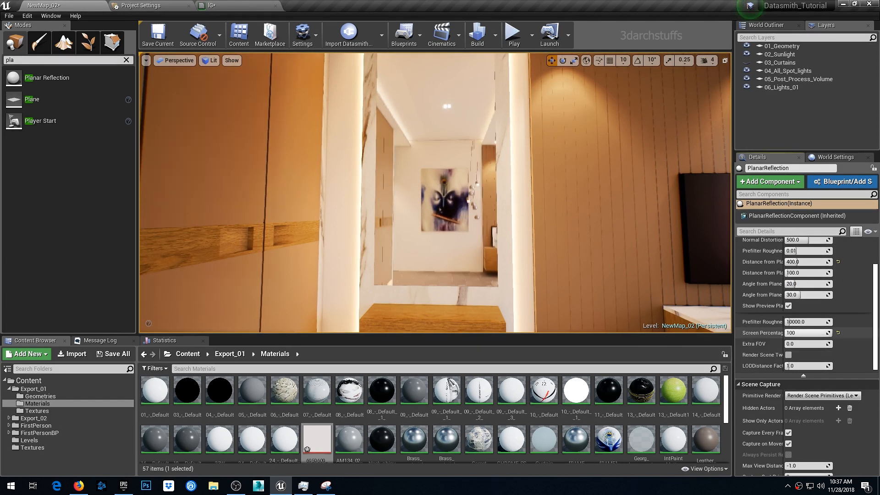
Check the sharper reflection, then duplicate the planar reflection along Y to the neighbouring mirror, at about Y 251.5
{"action": "mouse_move", "coordinate": [589, 232]}
{"action": "right_mouse_down"}
{"action": "mouse_move", "coordinate": [564, 236]}
{"action": "mouse_move", "coordinate": [568, 227]}
{"action": "mouse_move", "coordinate": [606, 233]}
{"action": "mouse_move", "coordinate": [578, 224]}
{"action": "mouse_move", "coordinate": [574, 211]}
{"action": "mouse_move", "coordinate": [579, 227]}
{"action": "mouse_move", "coordinate": [567, 231]}
{"action": "mouse_move", "coordinate": [595, 224]}
{"action": "right_mouse_up"}
{"action": "key", "text": "g"}
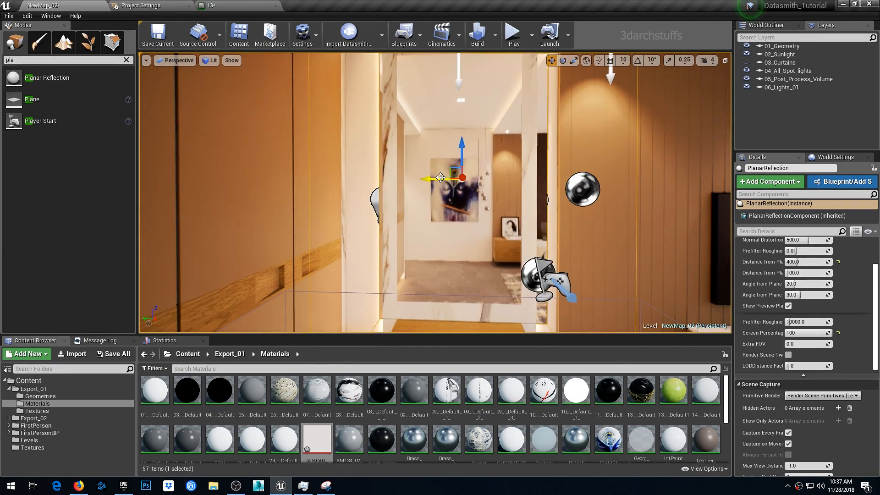
{"action": "left_click_drag", "start_coordinate": [434, 180], "coordinate": [362, 180], "text": "alt+shift"}
Examine the reflections in both mirrors from several angles, with and without game view
{"action": "right_click_drag", "start_coordinate": [522, 224], "coordinate": [487, 240]}
{"action": "left_click", "coordinate": [475, 234]}
{"action": "key", "text": "Escape"}
{"action": "left_click", "coordinate": [570, 214]}
{"action": "right_click_drag", "start_coordinate": [570, 214], "coordinate": [545, 183]}
{"action": "left_click", "coordinate": [503, 152]}
{"action": "mouse_move", "coordinate": [503, 152]}
{"action": "right_mouse_down"}
{"action": "mouse_move", "coordinate": [554, 197]}
{"action": "mouse_move", "coordinate": [527, 184]}
{"action": "mouse_move", "coordinate": [495, 184]}
{"action": "mouse_move", "coordinate": [500, 158]}
{"action": "right_mouse_up"}
{"action": "key", "text": "g"}
{"action": "left_click", "coordinate": [495, 185]}
{"action": "key", "text": "g"}
{"action": "left_click", "coordinate": [596, 183]}
{"action": "right_click_drag", "start_coordinate": [595, 183], "coordinate": [560, 224]}
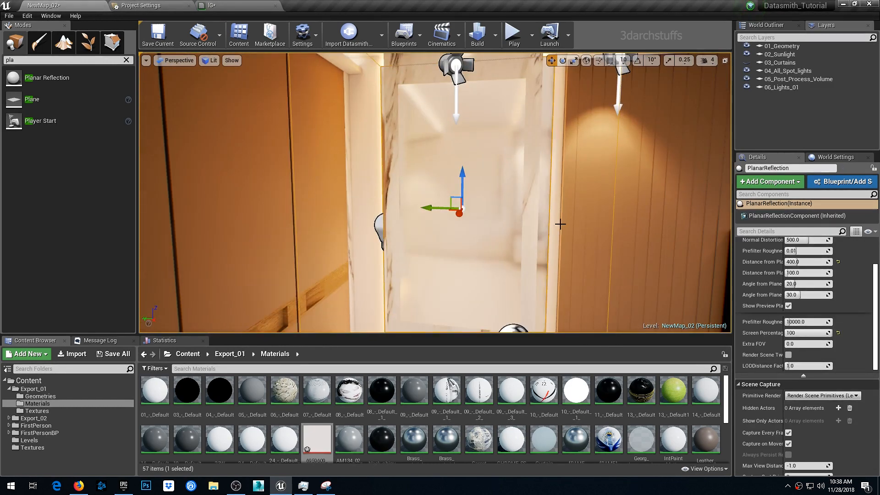
Show the World Outliner, select the second mirror mesh SM_Geo_26 together with the duplicated planar reflection, and show only these two
{"action": "left_click", "coordinate": [767, 25]}
{"action": "left_click", "coordinate": [613, 177]}
{"action": "right_click_drag", "start_coordinate": [613, 178], "coordinate": [609, 152]}
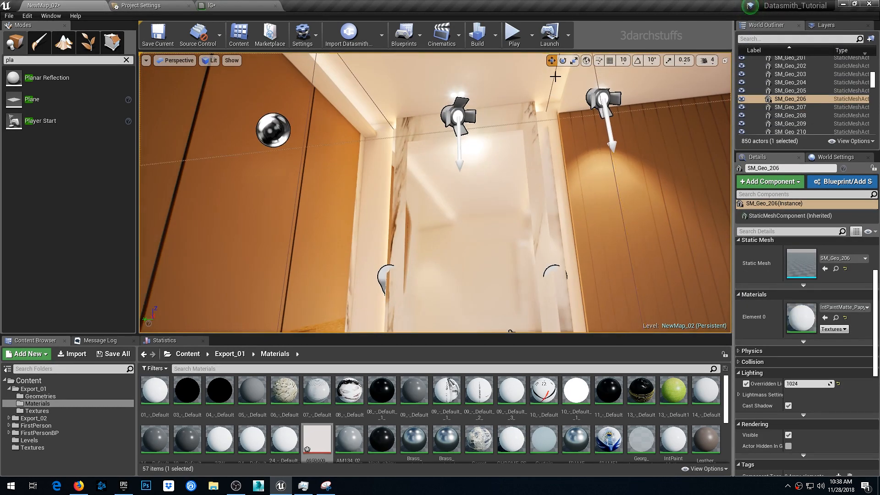
{"action": "right_click_drag", "start_coordinate": [580, 178], "coordinate": [528, 128]}
{"action": "left_click", "coordinate": [529, 128]}
{"action": "right_click_drag", "start_coordinate": [691, 155], "coordinate": [540, 181]}
{"action": "mouse_move", "coordinate": [591, 190]}
{"action": "right_mouse_down"}
{"action": "mouse_move", "coordinate": [566, 196]}
{"action": "mouse_move", "coordinate": [560, 214]}
{"action": "mouse_move", "coordinate": [579, 194]}
{"action": "right_mouse_up"}
{"action": "right_click", "coordinate": [462, 186]}
{"action": "mouse_move", "coordinate": [524, 354]}
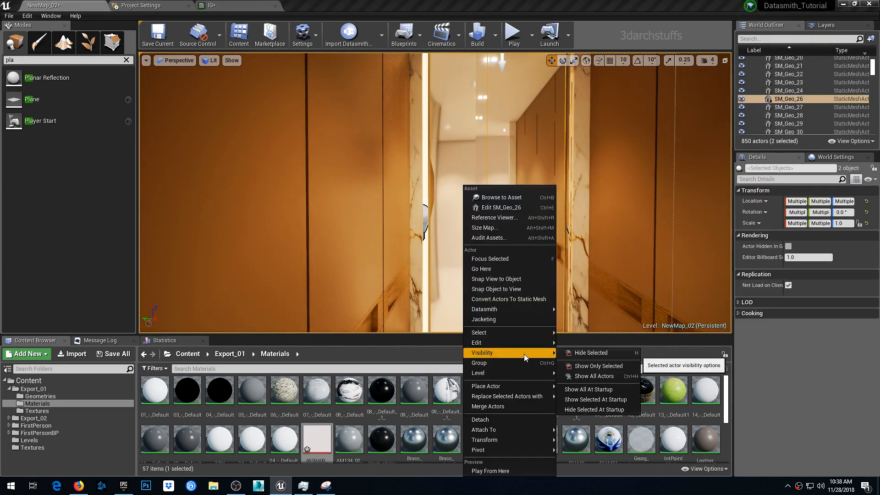
{"action": "left_click", "coordinate": [579, 365]}
{"action": "right_click_drag", "start_coordinate": [417, 270], "coordinate": [416, 271]}
{"action": "key", "text": "s"}
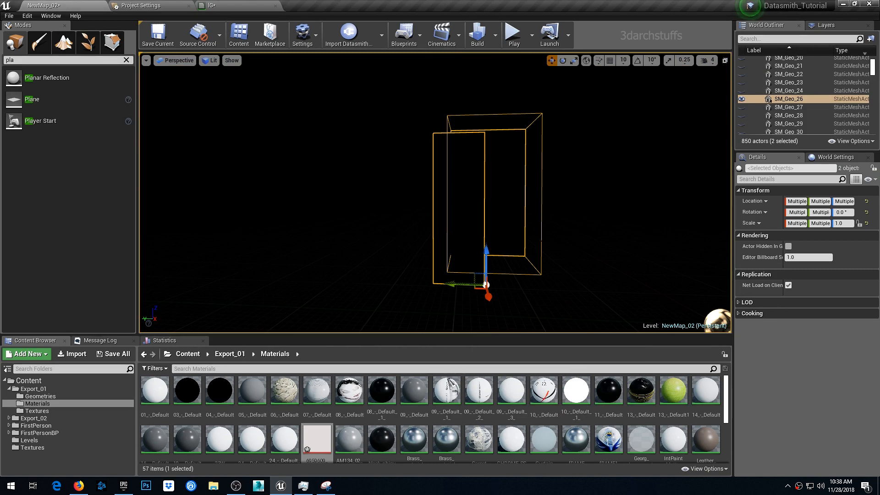
In the left view, fit only PlanarReflection2 to the taller second mirror, at about Y 294.6, Z 123.4 and X scale 0.0697
{"action": "key", "text": "alt+3"}
{"action": "left_click", "coordinate": [496, 205]}
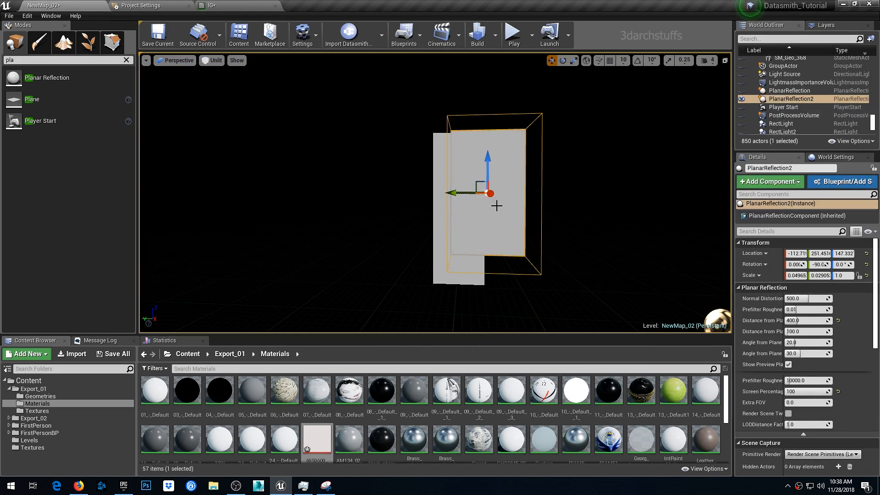
{"action": "key", "text": "alt+k"}
{"action": "key", "text": "f"}
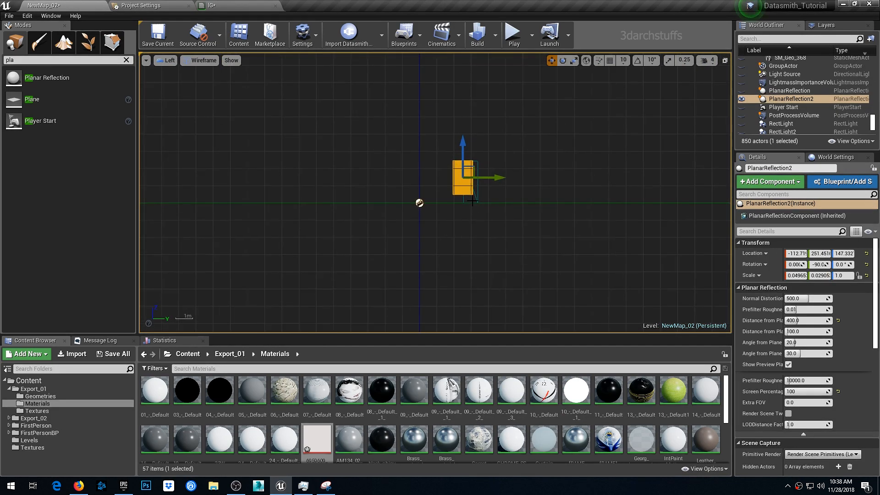
{"action": "scroll", "coordinate": [478, 175], "scroll_direction": "up", "scroll_amount": 3}
{"action": "scroll", "coordinate": [450, 164], "scroll_direction": "up", "scroll_amount": 1}
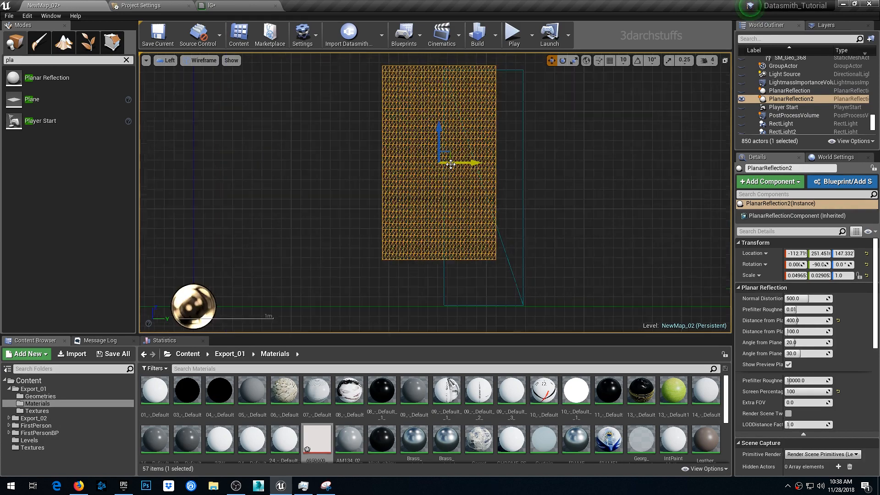
{"action": "left_click_drag", "start_coordinate": [450, 154], "coordinate": [480, 222]}
{"action": "right_click_drag", "start_coordinate": [569, 188], "coordinate": [540, 233]}
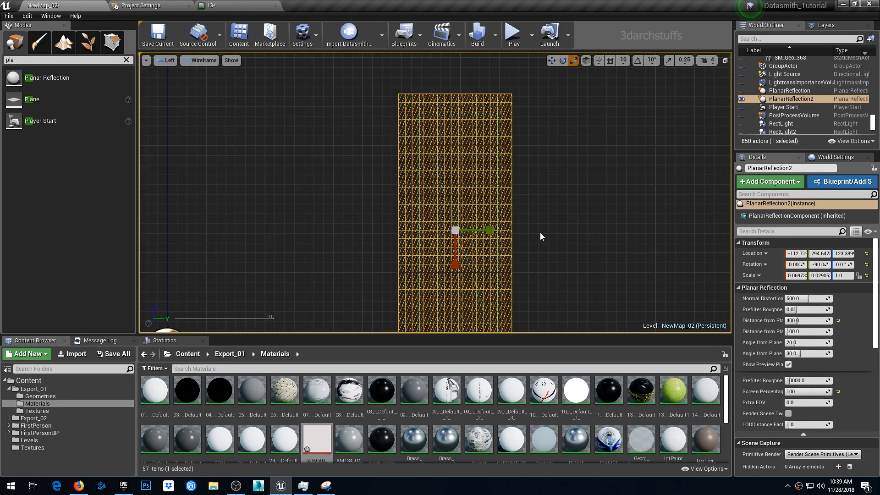
In the top view, move PlanarReflection2 forward onto the second mirror's surface, to about X -108.6
{"action": "key", "text": "alt+j"}
{"action": "key", "text": "w"}
{"action": "scroll", "coordinate": [360, 211], "scroll_direction": "up", "scroll_amount": 2}
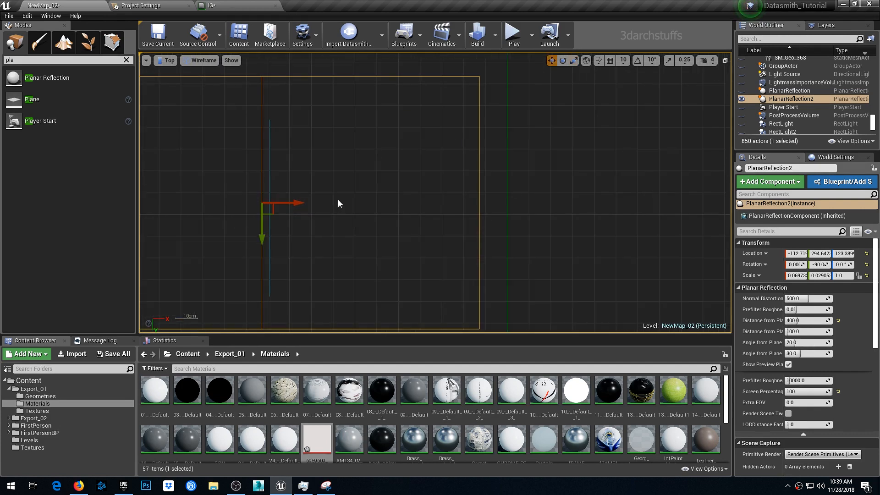
{"action": "right_click_drag", "start_coordinate": [338, 199], "coordinate": [451, 193]}
{"action": "scroll", "coordinate": [451, 193], "scroll_direction": "up", "scroll_amount": 1}
{"action": "left_click_drag", "start_coordinate": [418, 212], "coordinate": [435, 212]}
Return to the perspective view with all actors shown in Lit shading and select the first mirror's planar reflection
{"action": "key", "text": "alt+g"}
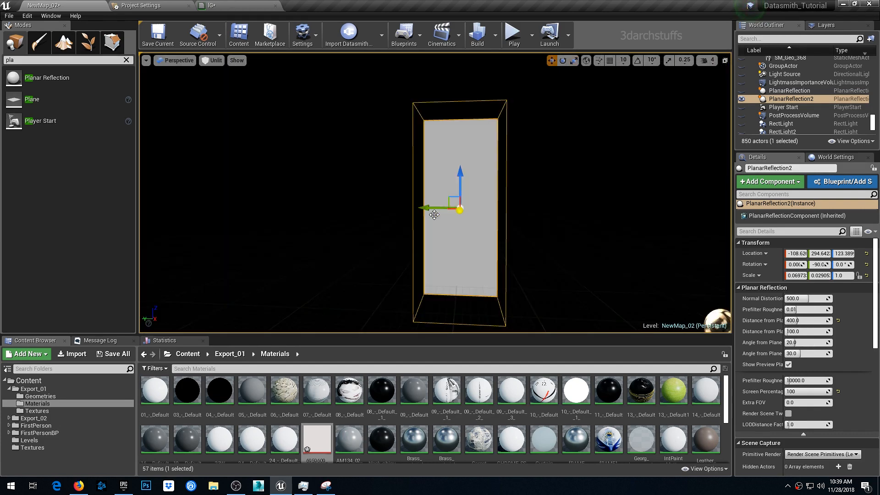
{"action": "right_click_drag", "start_coordinate": [459, 209], "coordinate": [527, 197]}
{"action": "left_click", "coordinate": [416, 169]}
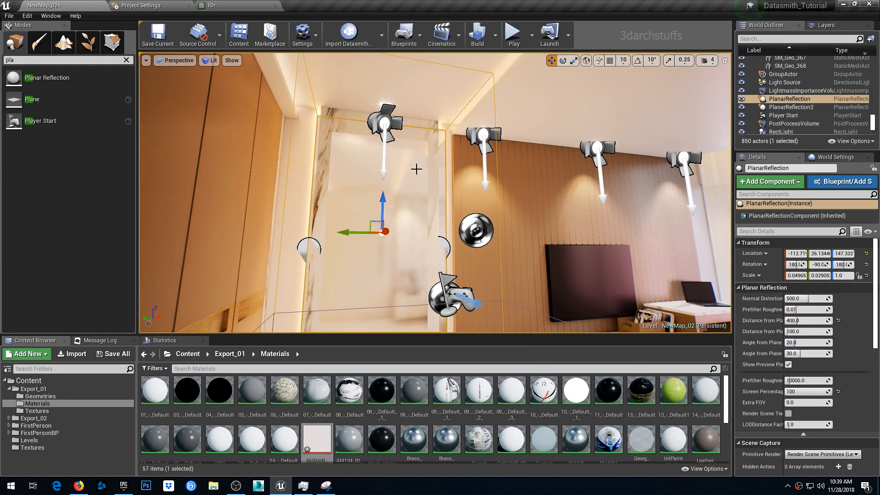
{"action": "right_click_drag", "start_coordinate": [416, 169], "coordinate": [433, 184]}
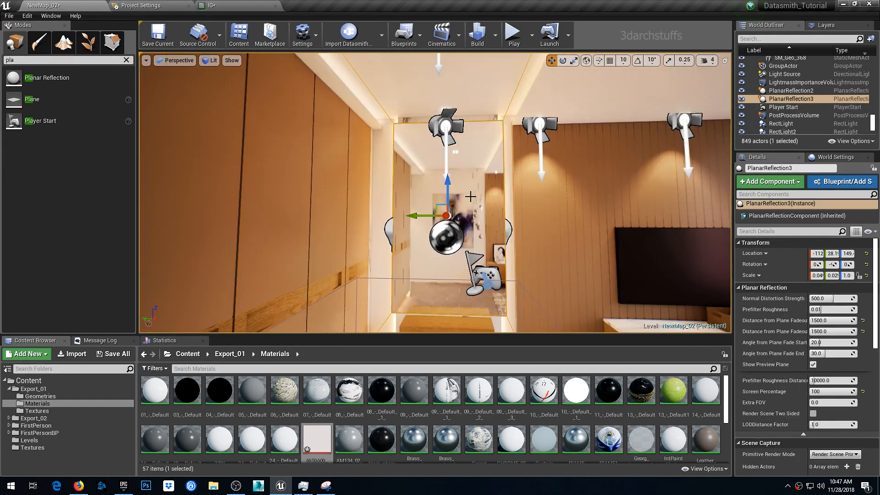
Reset the Distance from Plane Fadeout Start of the first mirror's planar reflection to its default of 60
{"action": "right_click_drag", "start_coordinate": [470, 196], "coordinate": [546, 189]}
{"action": "key", "text": "g"}
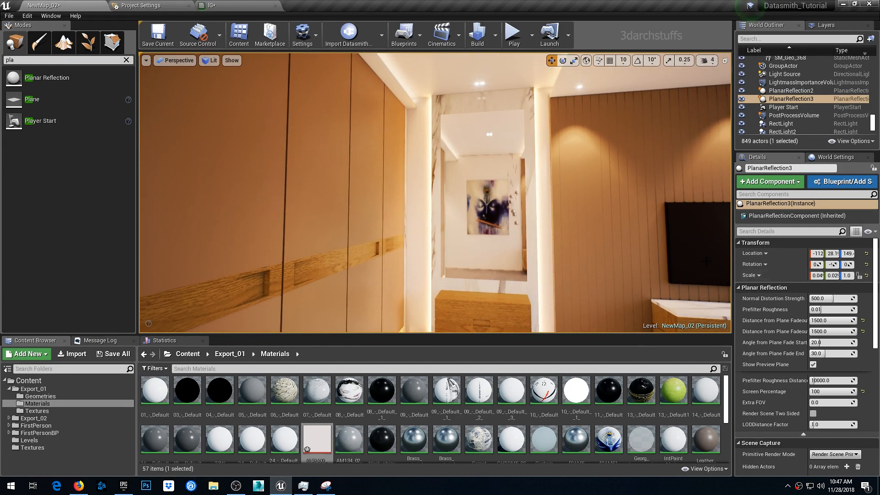
{"action": "left_click", "coordinate": [863, 321]}
{"action": "scroll", "coordinate": [523, 222], "scroll_direction": "up", "scroll_amount": 5}
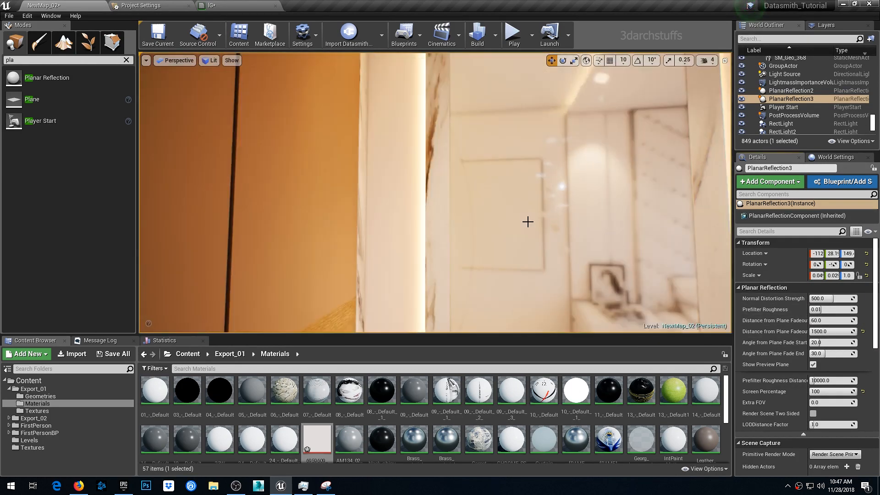
Examine the first mirror's reflection from several distances and angles with the default fade-out start distance
{"action": "right_click_drag", "start_coordinate": [527, 222], "coordinate": [526, 193]}
{"action": "scroll", "coordinate": [533, 215], "scroll_direction": "down", "scroll_amount": 6}
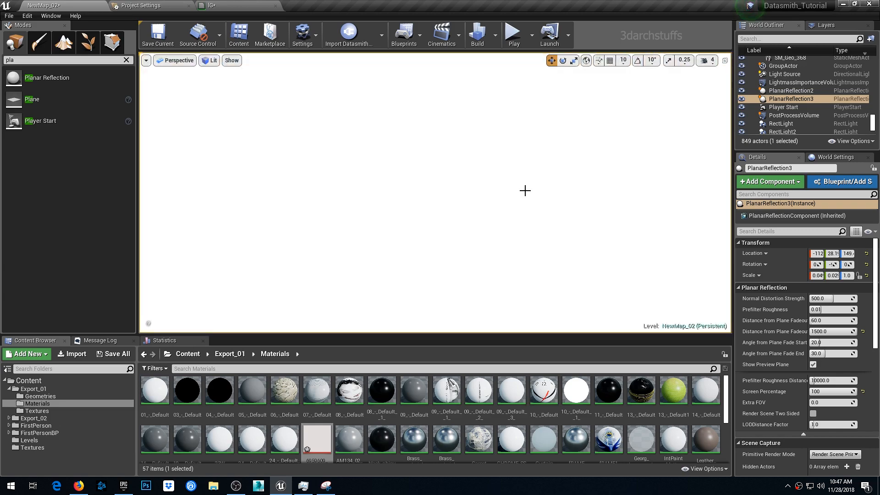
{"action": "scroll", "coordinate": [525, 191], "scroll_direction": "down", "scroll_amount": 8}
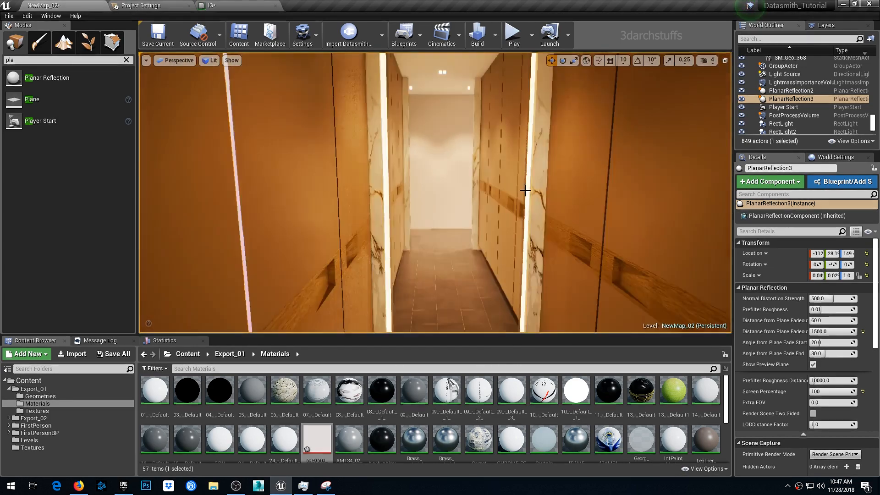
{"action": "scroll", "coordinate": [524, 191], "scroll_direction": "down", "scroll_amount": 6}
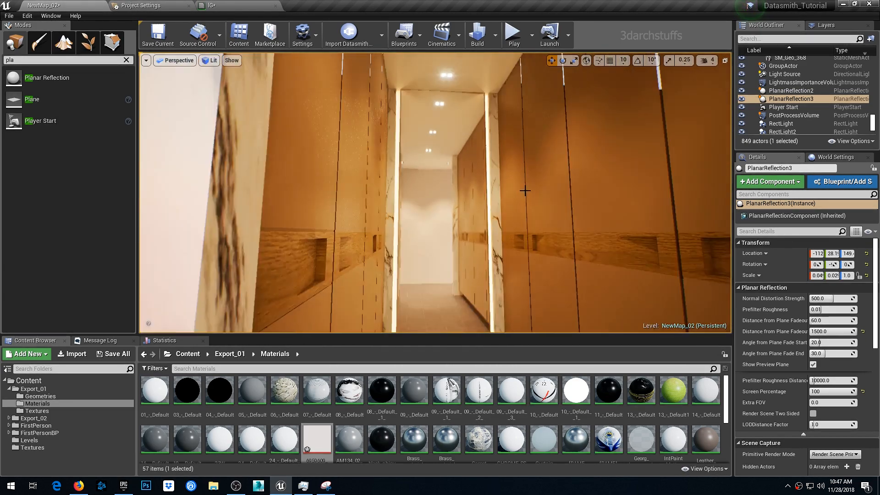
{"action": "scroll", "coordinate": [525, 190], "scroll_direction": "up", "scroll_amount": 2}
{"action": "right_click_drag", "start_coordinate": [524, 190], "coordinate": [552, 190]}
{"action": "right_click_drag", "start_coordinate": [472, 202], "coordinate": [505, 202]}
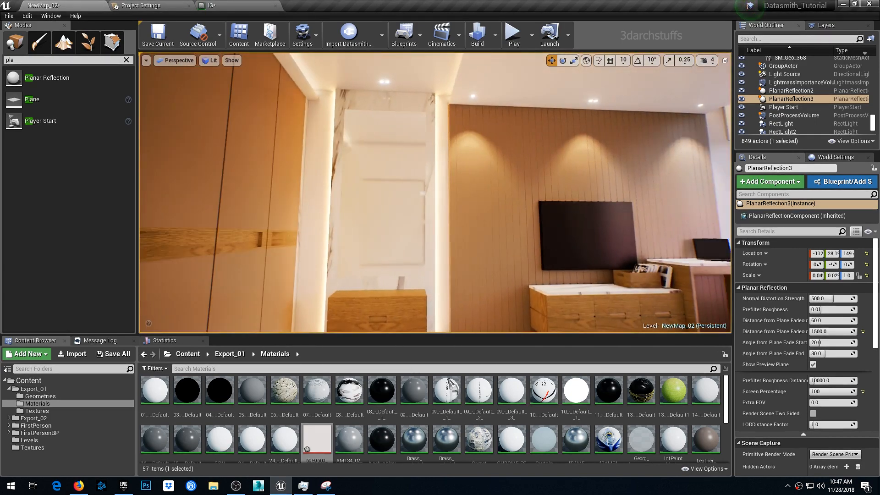
{"action": "scroll", "coordinate": [472, 202], "scroll_direction": "up", "scroll_amount": 5}
{"action": "scroll", "coordinate": [472, 202], "scroll_direction": "down", "scroll_amount": 6}
{"action": "scroll", "coordinate": [472, 202], "scroll_direction": "up", "scroll_amount": 2}
{"action": "scroll", "coordinate": [472, 202], "scroll_direction": "up", "scroll_amount": 6}
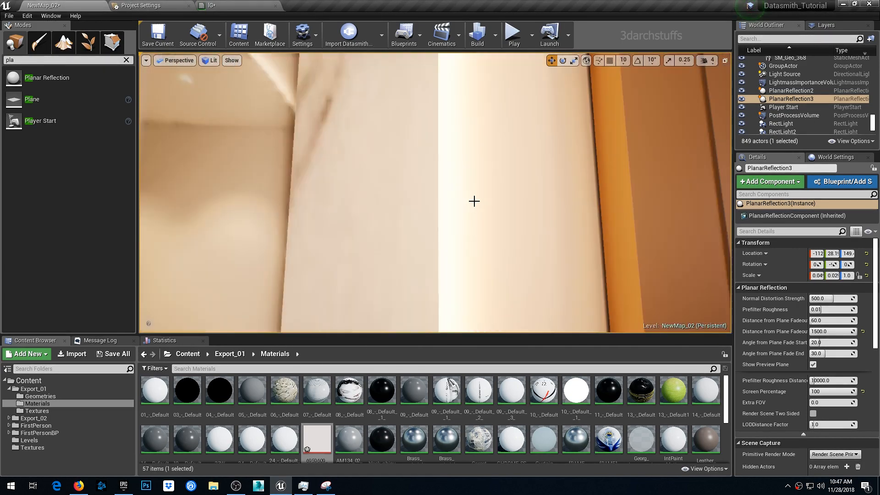
{"action": "scroll", "coordinate": [473, 199], "scroll_direction": "down", "scroll_amount": 3}
{"action": "right_click_drag", "start_coordinate": [499, 185], "coordinate": [451, 186]}
{"action": "scroll", "coordinate": [499, 186], "scroll_direction": "up", "scroll_amount": 5}
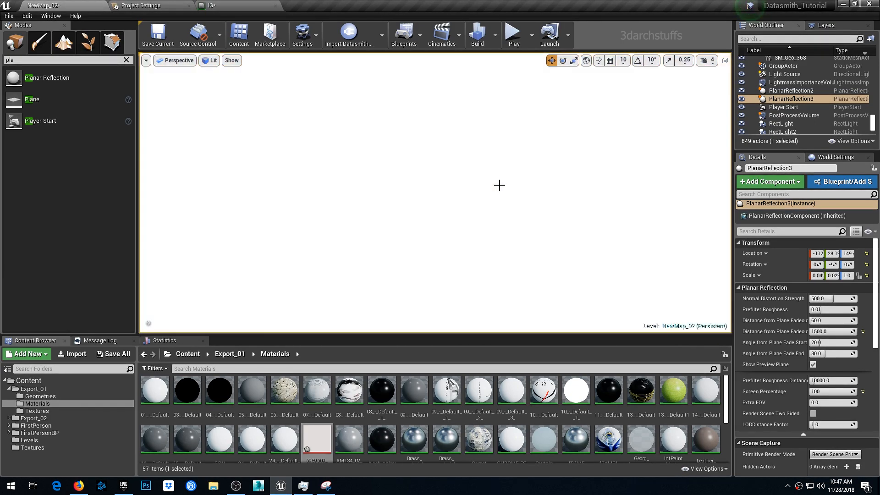
{"action": "scroll", "coordinate": [499, 185], "scroll_direction": "down", "scroll_amount": 6}
{"action": "right_click_drag", "start_coordinate": [503, 193], "coordinate": [517, 181]}
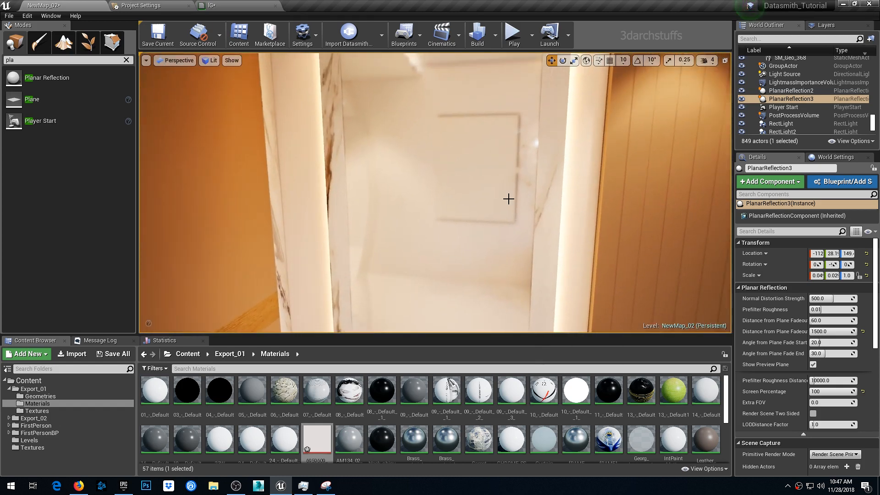
{"action": "scroll", "coordinate": [509, 199], "scroll_direction": "down", "scroll_amount": 4}
{"action": "mouse_move", "coordinate": [487, 206]}
{"action": "left_mouse_down", "text": "alt"}
{"action": "mouse_move", "coordinate": [522, 207]}
{"action": "mouse_move", "coordinate": [498, 191]}
{"action": "mouse_move", "coordinate": [490, 161]}
{"action": "mouse_move", "coordinate": [485, 207]}
{"action": "left_mouse_up", "text": "alt"}
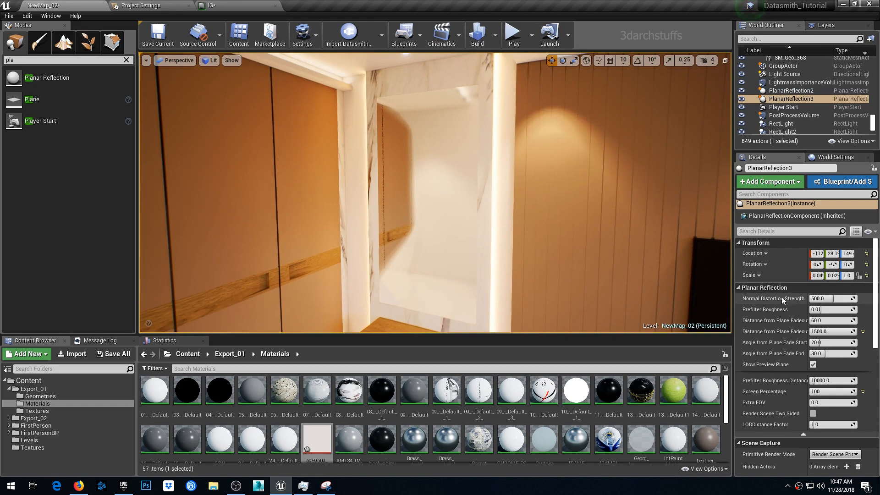
Set the first mirror planar reflection's Distance from Plane Fadeout Start to 1500 and check the reflection
{"action": "left_click_drag", "start_coordinate": [819, 321], "coordinate": [822, 321]}
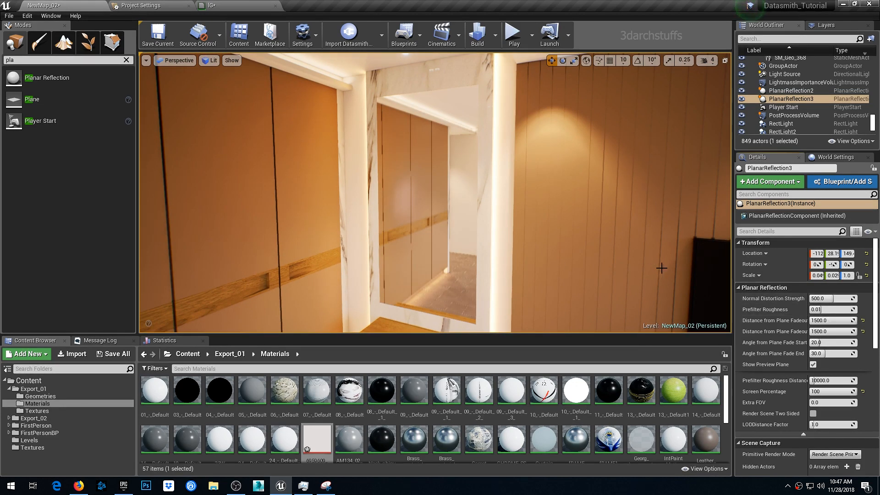
{"action": "mouse_move", "coordinate": [487, 211]}
{"action": "right_mouse_down"}
{"action": "mouse_move", "coordinate": [550, 212]}
{"action": "mouse_move", "coordinate": [487, 210]}
{"action": "mouse_move", "coordinate": [472, 195]}
{"action": "mouse_move", "coordinate": [483, 206]}
{"action": "right_mouse_up"}
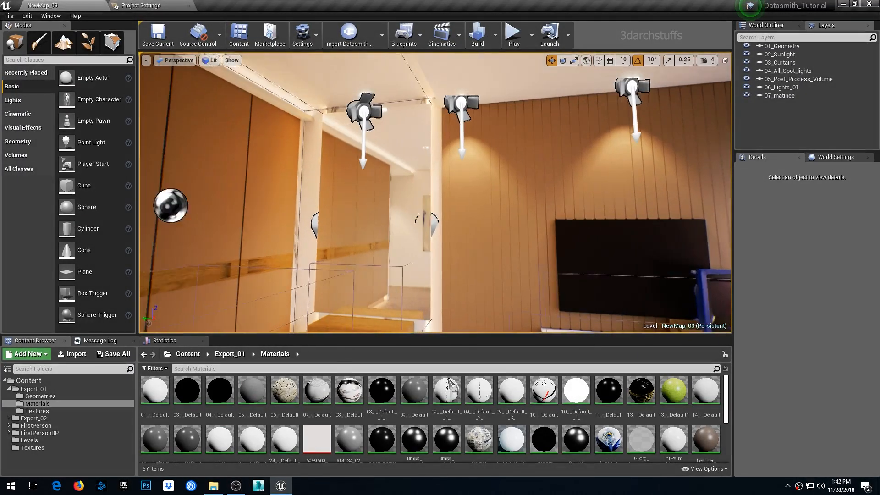
Inspect the bedroom in NewMap_03 with the editor icons hidden, select the mirror mesh SM_Geo_11, and show the icons again
{"action": "mouse_move", "coordinate": [476, 204]}
{"action": "right_mouse_down"}
{"action": "mouse_move", "coordinate": [435, 205]}
{"action": "mouse_move", "coordinate": [507, 216]}
{"action": "mouse_move", "coordinate": [458, 231]}
{"action": "right_mouse_up"}
{"action": "key", "text": "g"}
{"action": "left_click", "coordinate": [435, 206]}
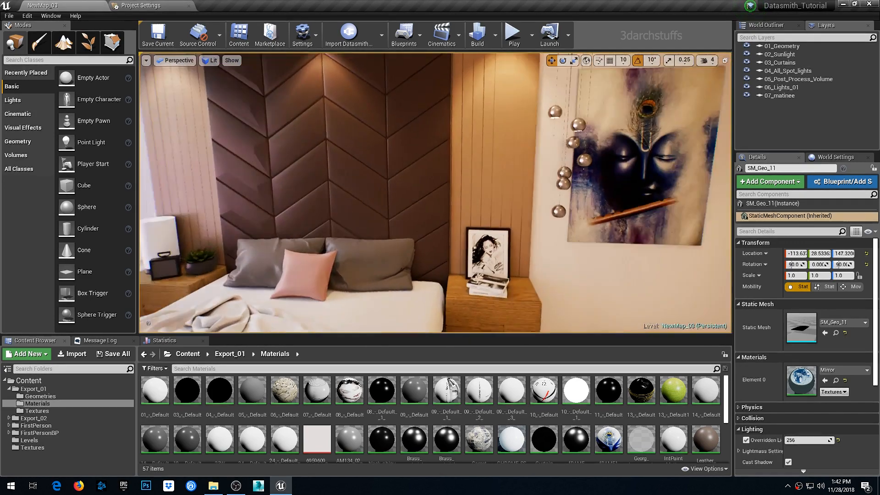
{"action": "right_click_drag", "start_coordinate": [466, 222], "coordinate": [525, 223]}
{"action": "key", "text": "g"}
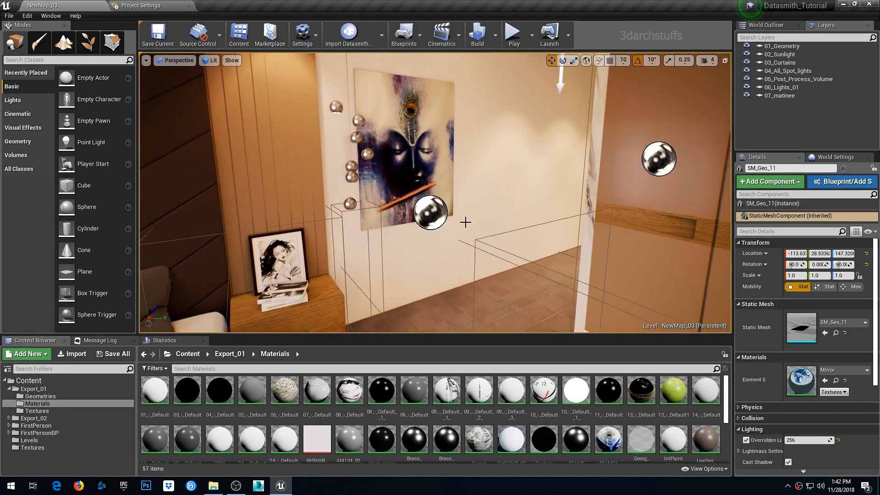
Find the Blocking Volume actor, place one in the level and move it along X to about 83.9 inside the bedroom
{"action": "right_click_drag", "start_coordinate": [464, 222], "coordinate": [437, 211]}
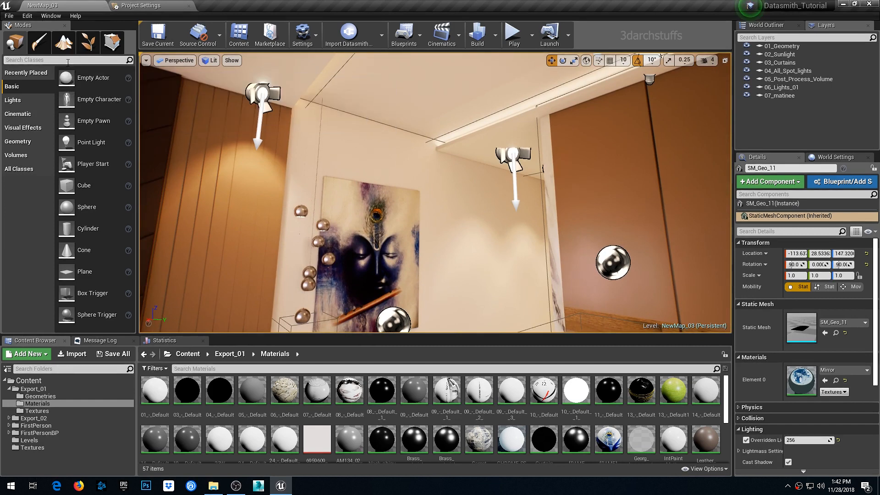
{"action": "type", "text": "blocki"}
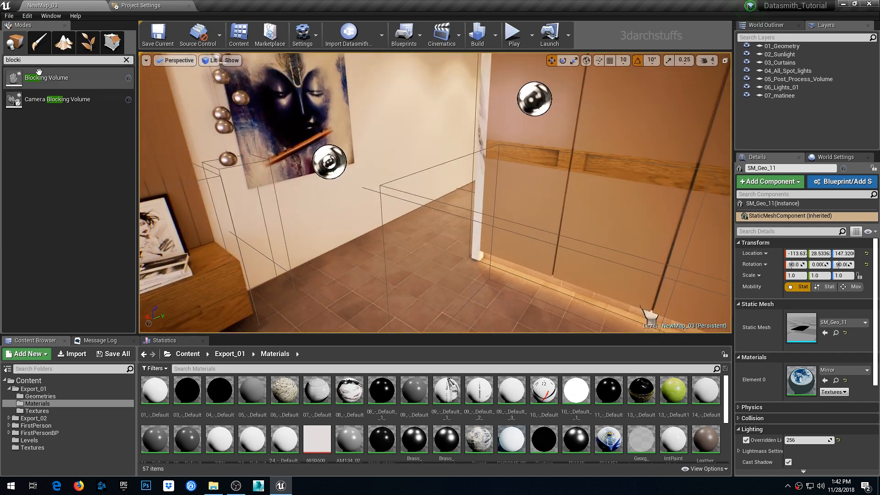
{"action": "left_click_drag", "start_coordinate": [39, 72], "coordinate": [367, 248]}
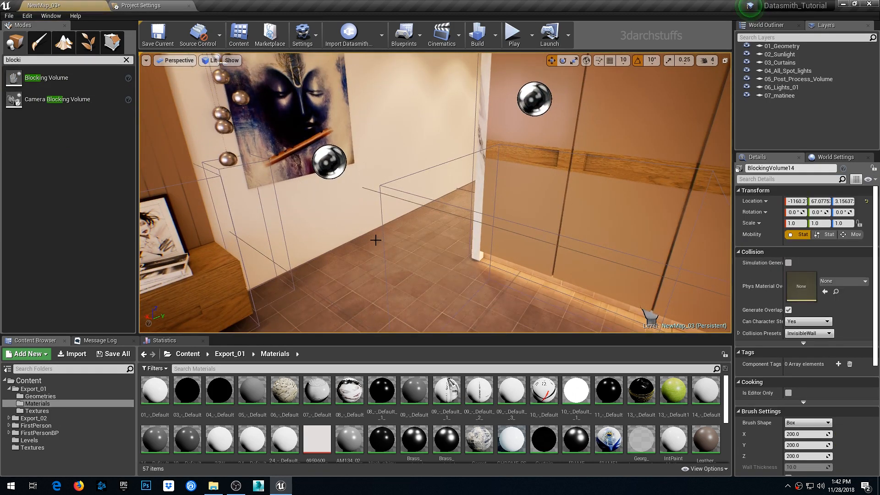
{"action": "key", "text": "f"}
{"action": "mouse_move", "coordinate": [409, 188]}
{"action": "left_mouse_down", "text": "shift"}
{"action": "mouse_move", "coordinate": [334, 198]}
{"action": "mouse_move", "coordinate": [415, 188]}
{"action": "left_mouse_up", "text": "shift"}
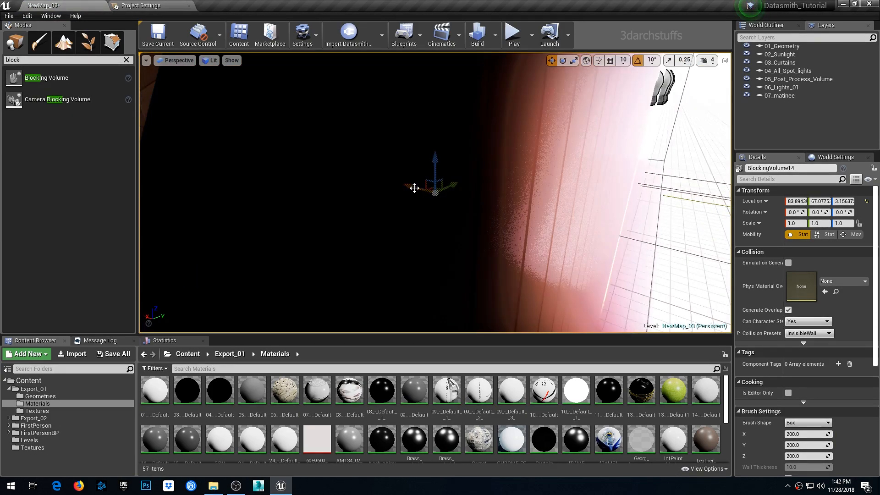
{"action": "left_click_drag", "start_coordinate": [404, 225], "coordinate": [475, 266], "text": "alt"}
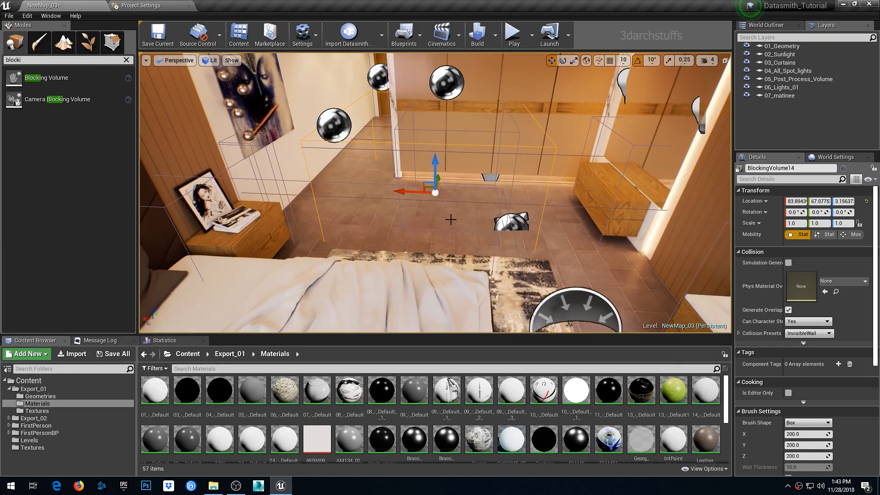
Remove the newly placed blocking volume from the floor in front of the wardrobe
{"action": "right_click_drag", "start_coordinate": [451, 220], "coordinate": [474, 183]}
{"action": "right_click_drag", "start_coordinate": [440, 159], "coordinate": [387, 138]}
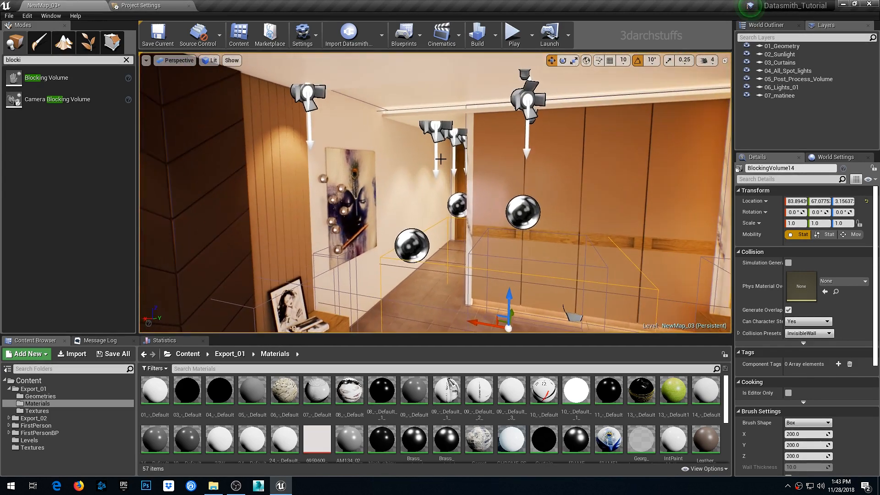
{"action": "key", "text": "Escape"}
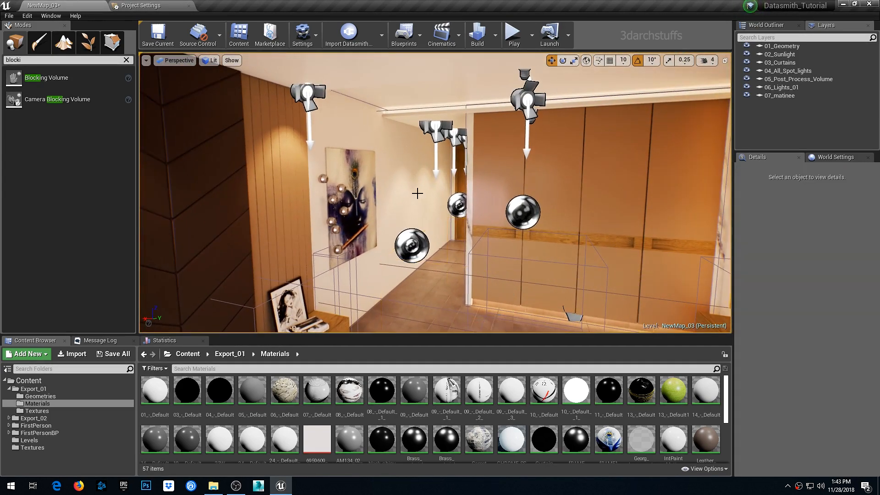
Select and examine the existing blocking volumes around the bed, the bedside table and the hanging spheres
{"action": "right_click_drag", "start_coordinate": [469, 201], "coordinate": [397, 220]}
{"action": "left_click", "coordinate": [464, 199]}
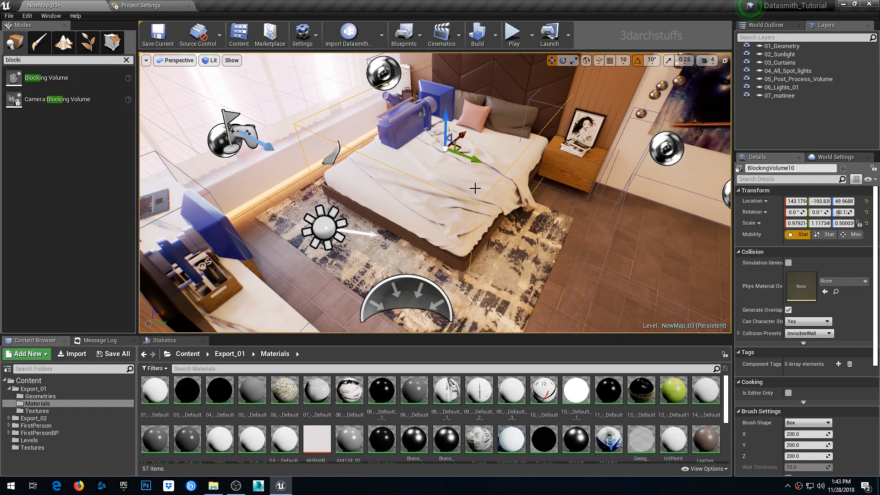
{"action": "scroll", "coordinate": [502, 177], "scroll_direction": "up", "scroll_amount": 4}
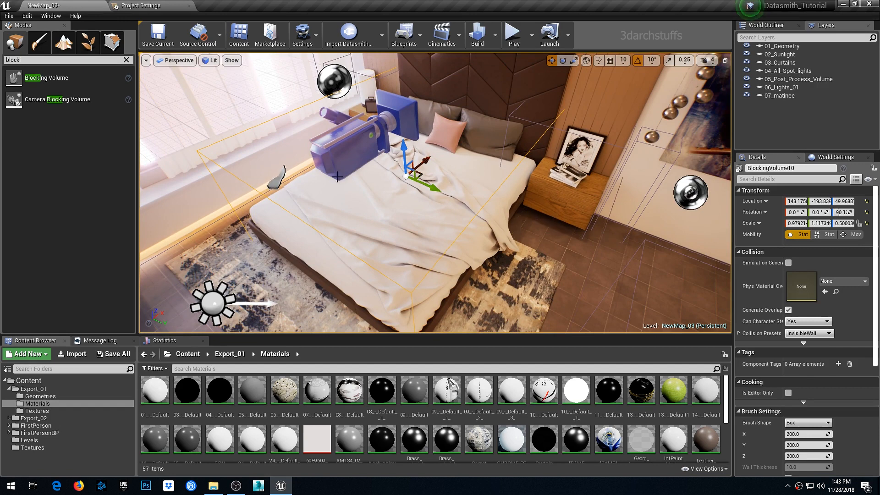
{"action": "right_click_drag", "start_coordinate": [505, 195], "coordinate": [576, 165]}
{"action": "scroll", "coordinate": [510, 209], "scroll_direction": "up", "scroll_amount": 3}
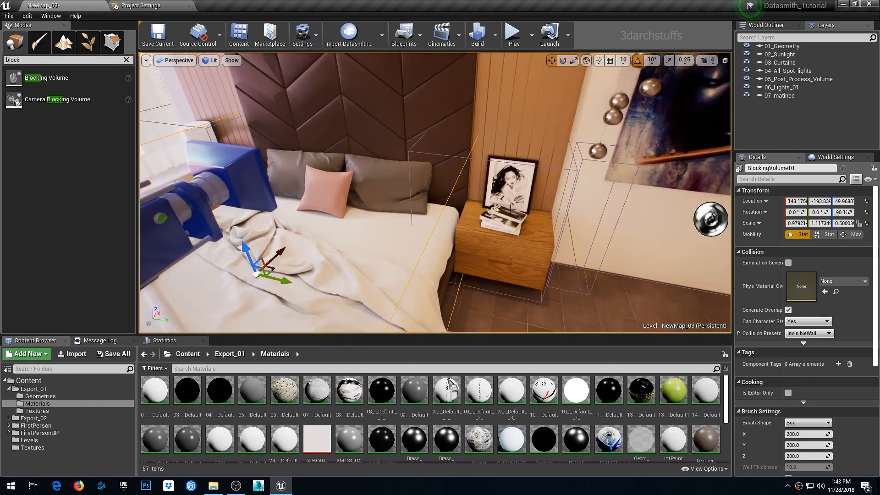
{"action": "right_click_drag", "start_coordinate": [504, 205], "coordinate": [550, 195]}
{"action": "left_click", "coordinate": [466, 191]}
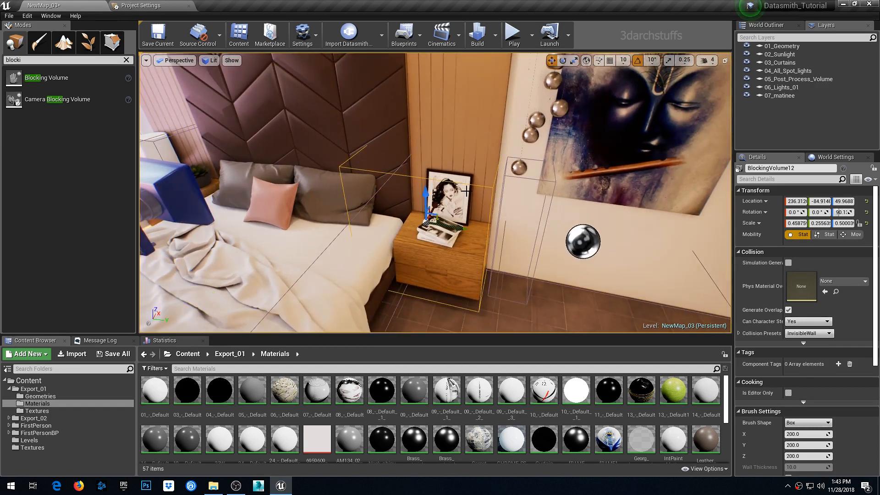
{"action": "left_click", "coordinate": [527, 178]}
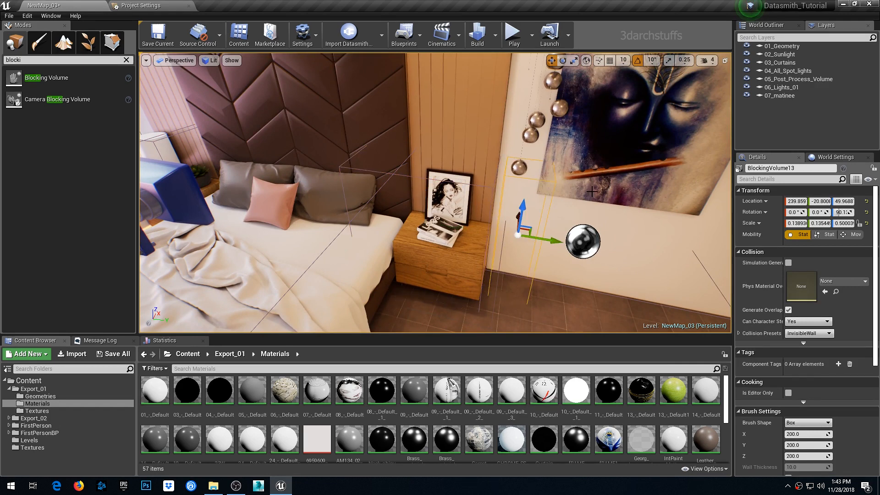
{"action": "right_click_drag", "start_coordinate": [527, 178], "coordinate": [561, 147]}
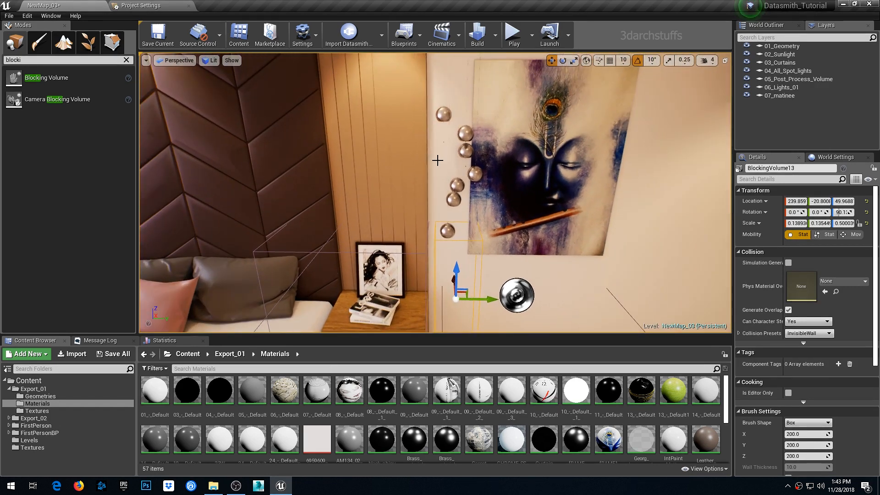
Make the viewport full screen and inspect the blocking volumes around the TV console and along the curtained window
{"action": "mouse_move", "coordinate": [445, 192]}
{"action": "right_mouse_down"}
{"action": "mouse_move", "coordinate": [612, 225]}
{"action": "mouse_move", "coordinate": [669, 222]}
{"action": "mouse_move", "coordinate": [493, 158]}
{"action": "mouse_move", "coordinate": [548, 194]}
{"action": "right_mouse_up"}
{"action": "scroll", "coordinate": [439, 194], "scroll_direction": "up", "scroll_amount": 3}
{"action": "right_click_drag", "start_coordinate": [438, 194], "coordinate": [449, 183]}
{"action": "key", "text": "F11"}
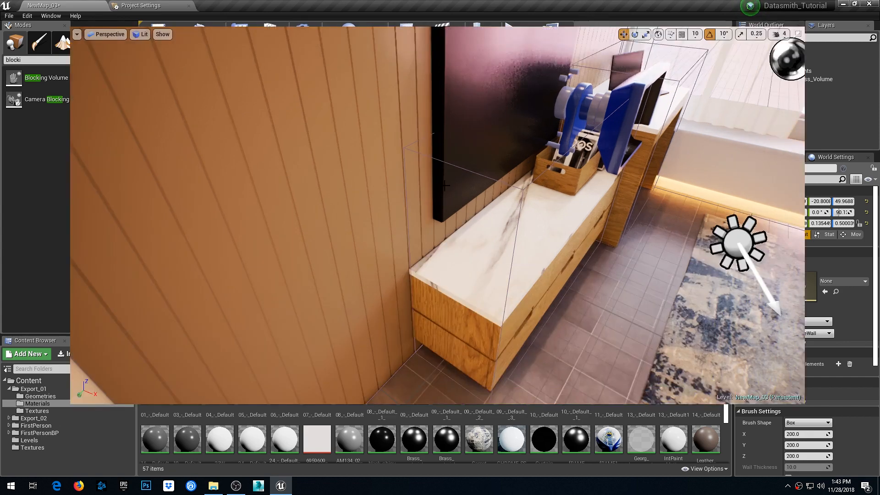
{"action": "left_click", "coordinate": [504, 193]}
{"action": "right_click_drag", "start_coordinate": [505, 194], "coordinate": [423, 148]}
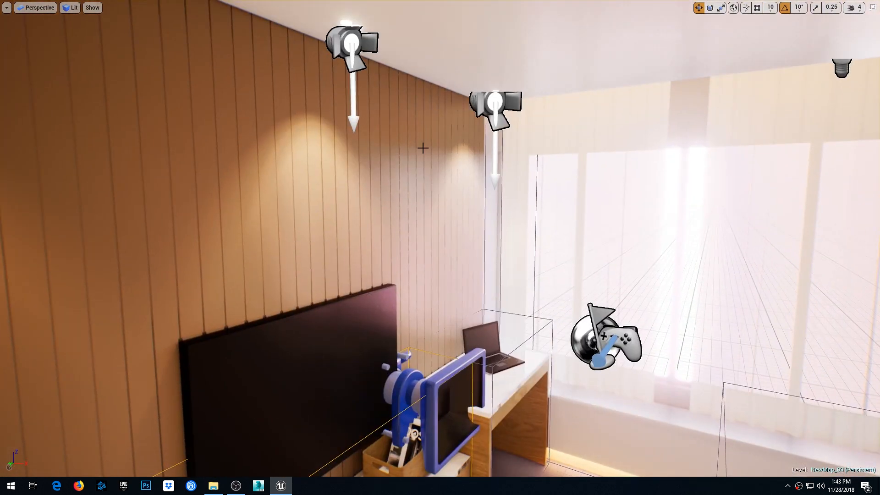
{"action": "key", "text": "f"}
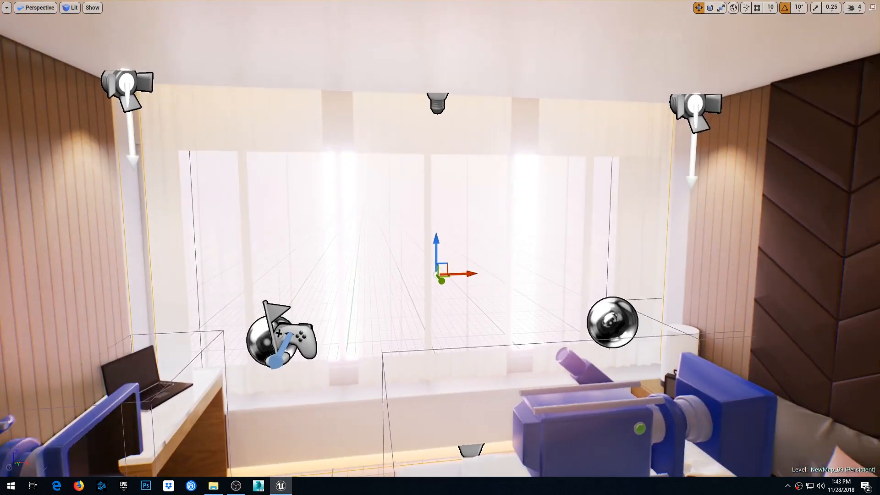
Play the level and walk past the TV console, mirror and wardrobe to the face painting to test the collisions
{"action": "key", "text": "alt+p"}
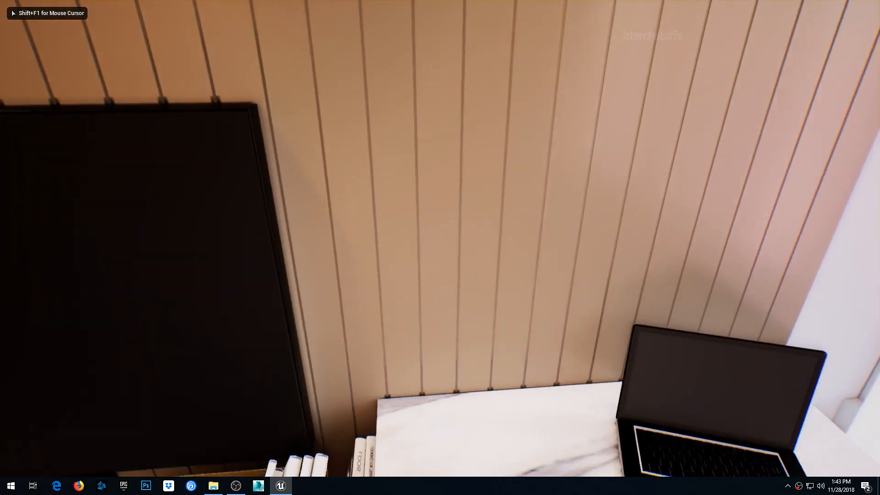
{"action": "key", "text": "w"}
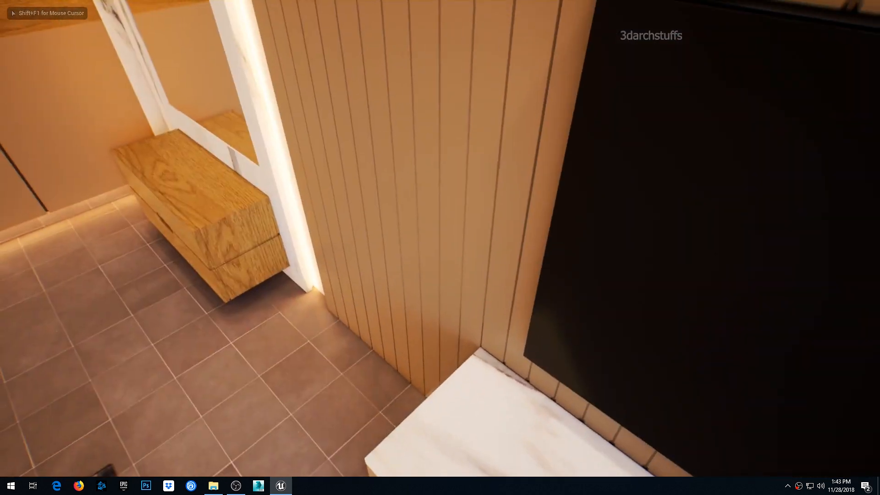
{"action": "key", "text": "w"}
{"action": "key", "text": "w"}
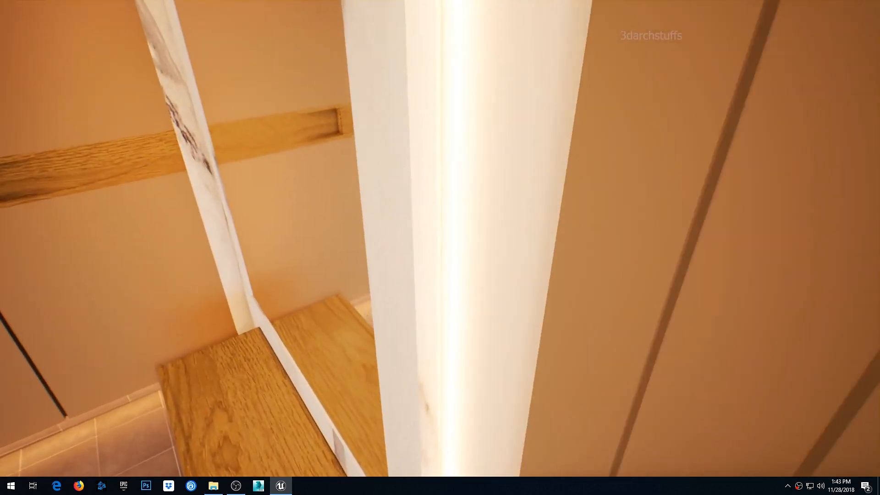
{"action": "key", "text": "w"}
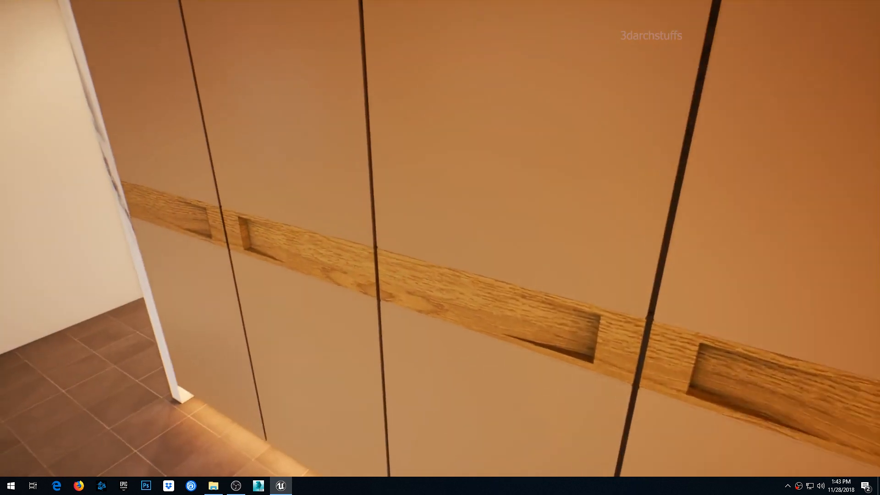
{"action": "key", "text": "w"}
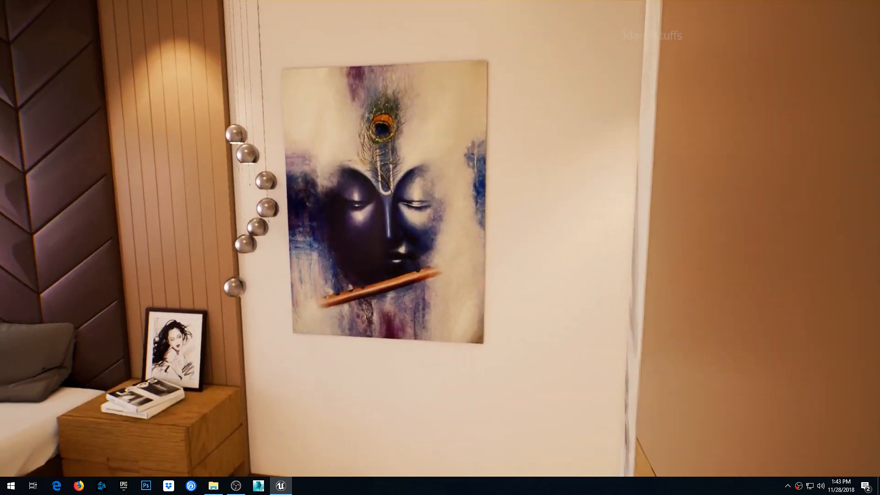
Walk up to the face painting and hanging spheres to test the collisions, stop the play session and restore the normal editor layout
{"action": "key", "text": "w"}
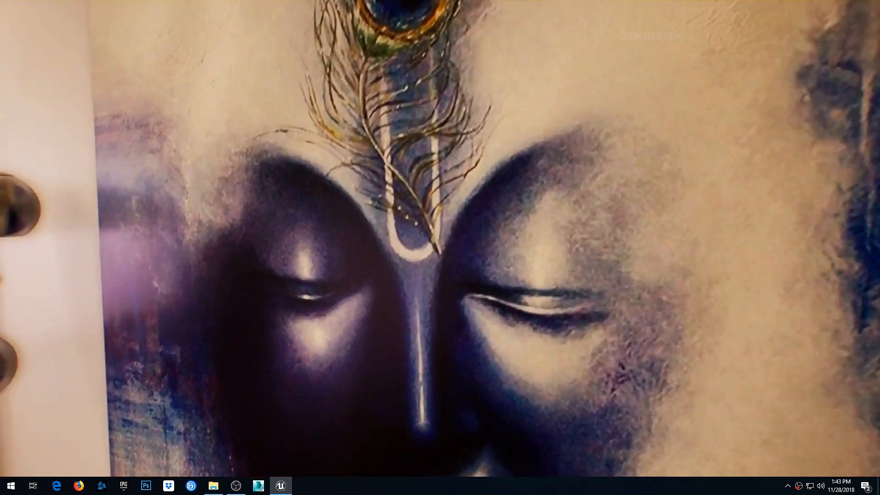
{"action": "key", "text": "s"}
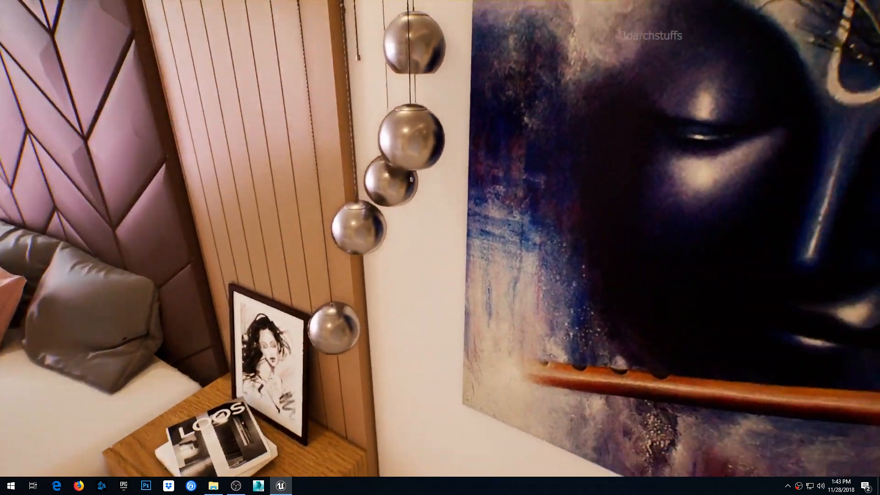
{"action": "key", "text": "w"}
{"action": "key", "text": "s"}
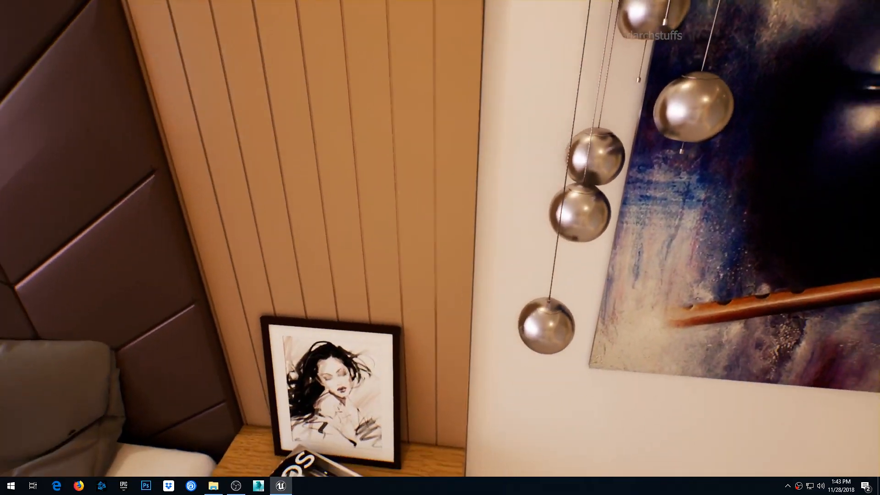
{"action": "key", "text": "Escape"}
{"action": "right_click_drag", "start_coordinate": [334, 317], "coordinate": [380, 293]}
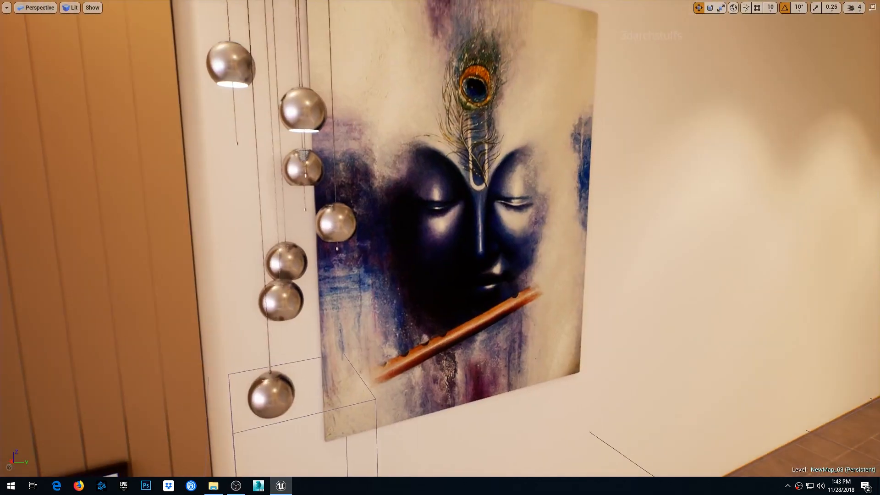
{"action": "key", "text": "F11"}
{"action": "right_click_drag", "start_coordinate": [334, 318], "coordinate": [403, 307]}
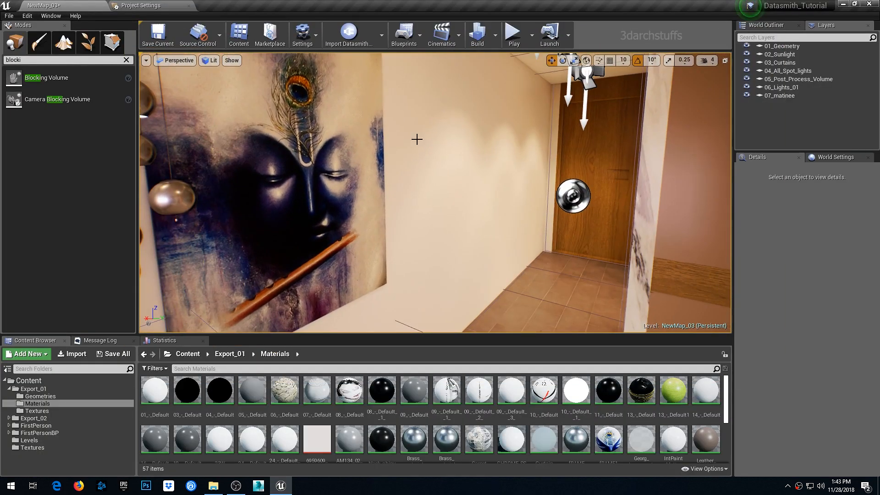
Open the existing MatineeActor in the legacy Matinee editor, preview its camera animation in the viewport and close the editor
{"action": "left_click", "coordinate": [442, 34]}
{"action": "left_click", "coordinate": [470, 113]}
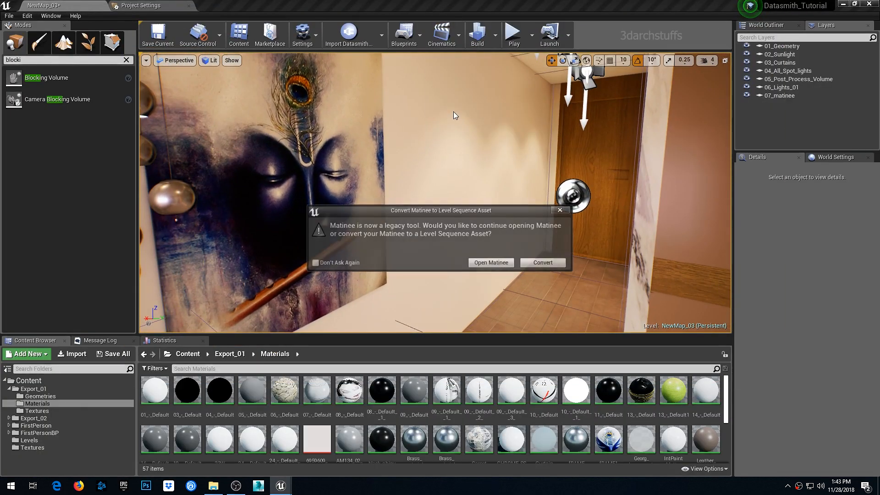
{"action": "left_click", "coordinate": [489, 263]}
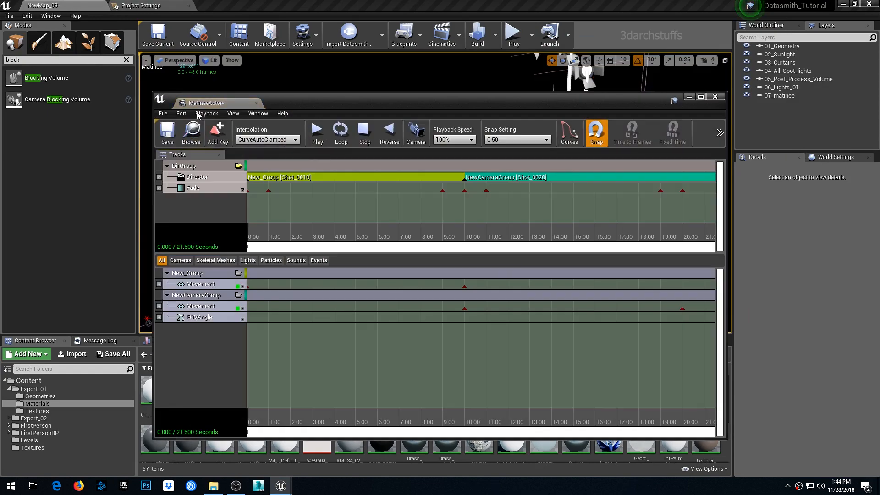
{"action": "left_click_drag", "start_coordinate": [229, 95], "coordinate": [248, 26]}
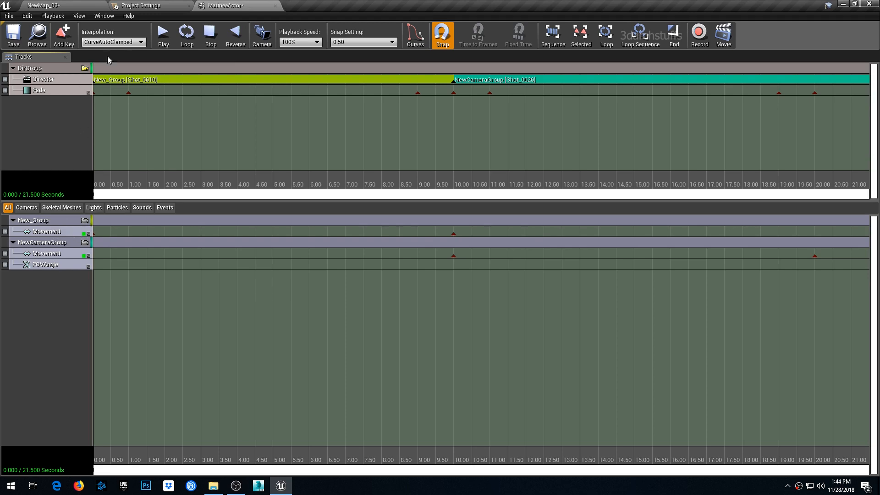
{"action": "left_click_drag", "start_coordinate": [236, 11], "coordinate": [659, 256]}
{"action": "left_click", "coordinate": [632, 285]}
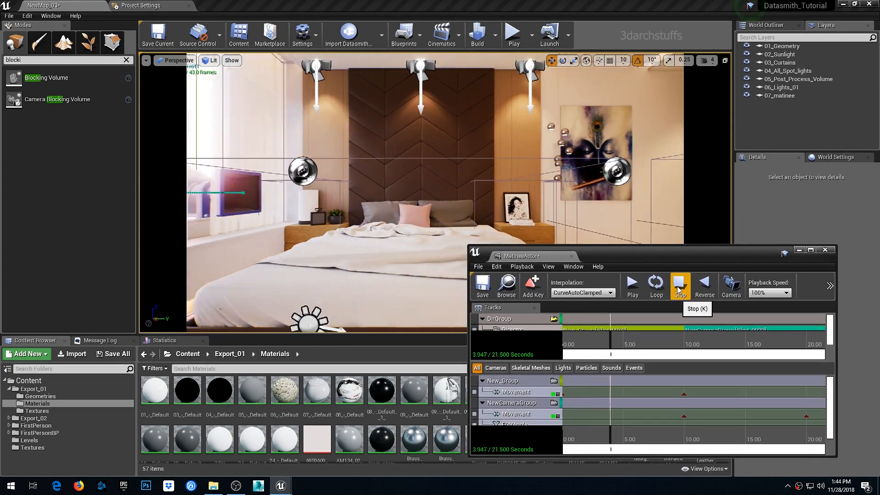
{"action": "left_click", "coordinate": [680, 287]}
{"action": "left_click", "coordinate": [823, 251]}
Examine the settings of the 05_Post_Process_Volume layer's volume and switch the viewport to game view, facing the wardrobe
{"action": "left_click", "coordinate": [798, 79]}
{"action": "scroll", "coordinate": [805, 330], "scroll_direction": "down", "scroll_amount": 10}
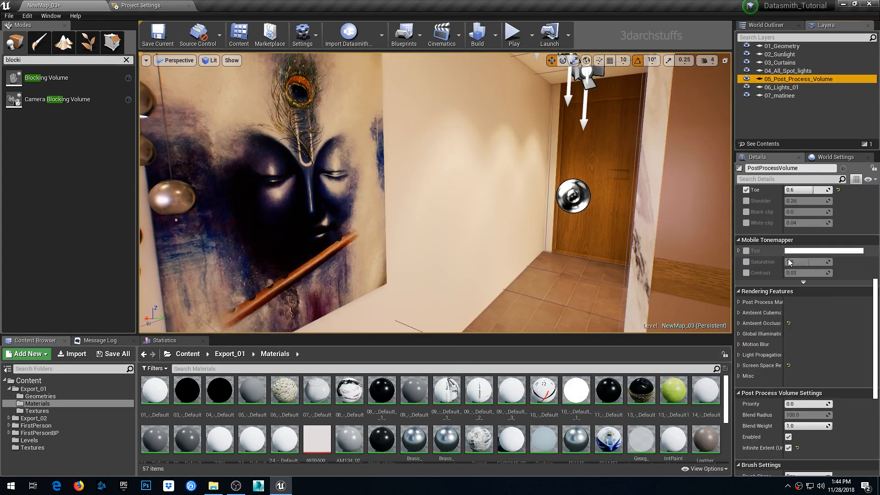
{"action": "scroll", "coordinate": [791, 250], "scroll_direction": "up", "scroll_amount": 4}
{"action": "left_click", "coordinate": [794, 120]}
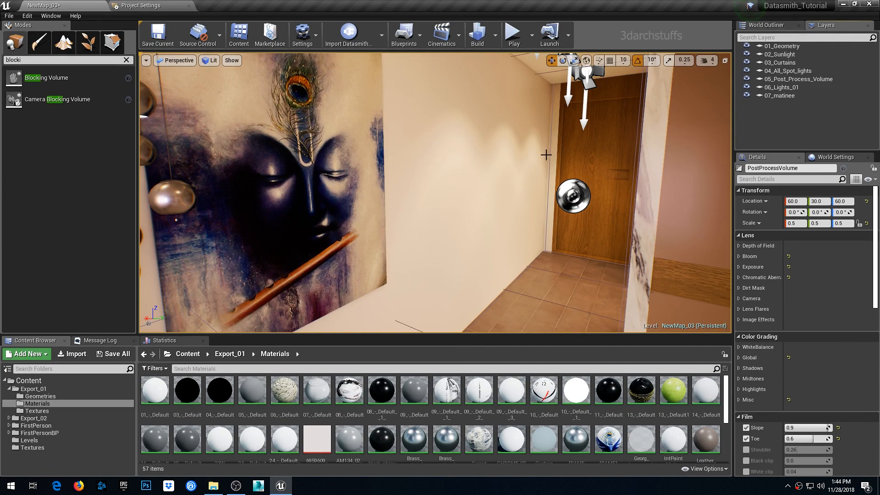
{"action": "mouse_move", "coordinate": [546, 153]}
{"action": "right_mouse_down"}
{"action": "mouse_move", "coordinate": [628, 144]}
{"action": "mouse_move", "coordinate": [425, 222]}
{"action": "mouse_move", "coordinate": [456, 216]}
{"action": "right_mouse_up"}
{"action": "key", "text": "g"}
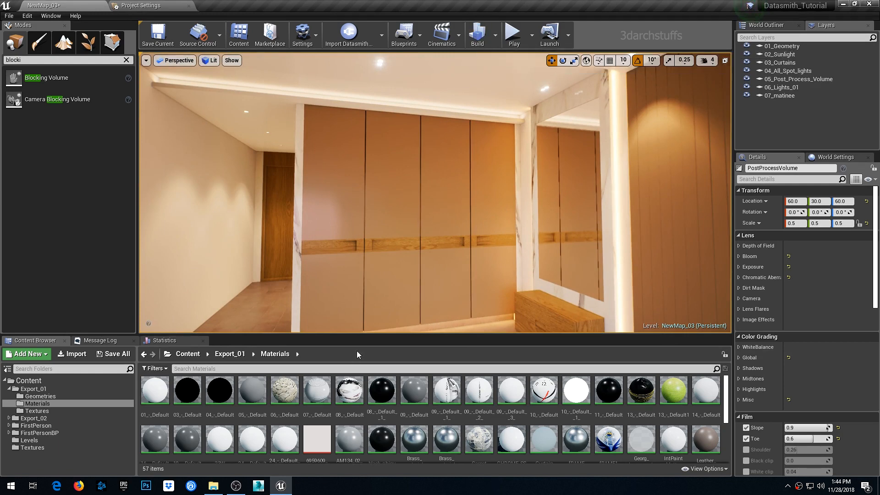
Switch to Firefox, open the Part 15 tutorial from the YouTube video manager and copy its video URL
{"action": "left_click", "coordinate": [79, 486]}
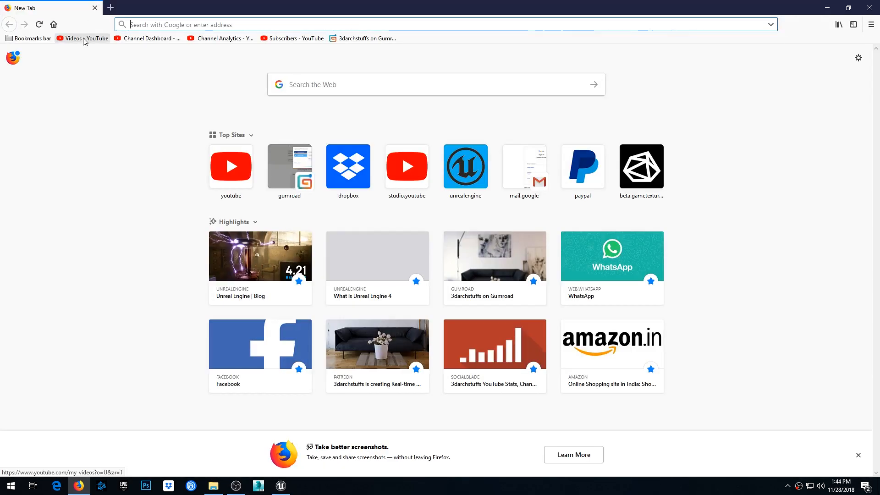
{"action": "left_click", "coordinate": [85, 40]}
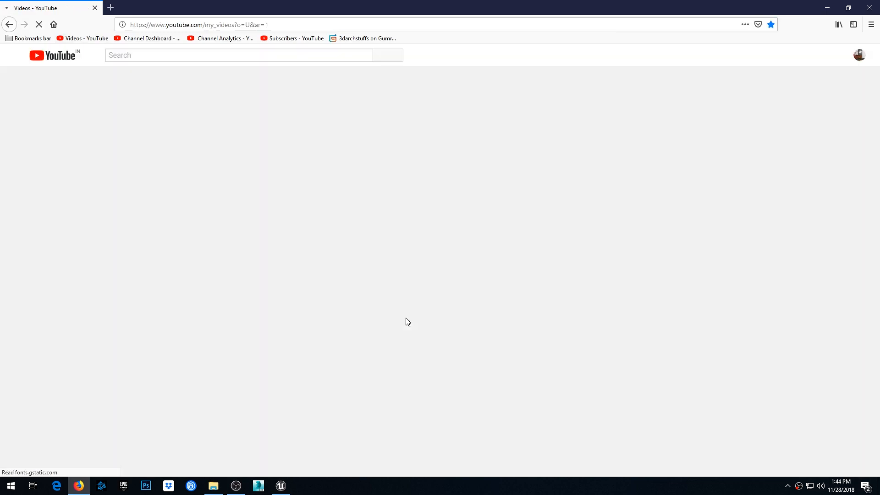
{"action": "scroll", "coordinate": [786, 243], "scroll_direction": "down", "scroll_amount": 2}
{"action": "scroll", "coordinate": [356, 298], "scroll_direction": "down", "scroll_amount": 2}
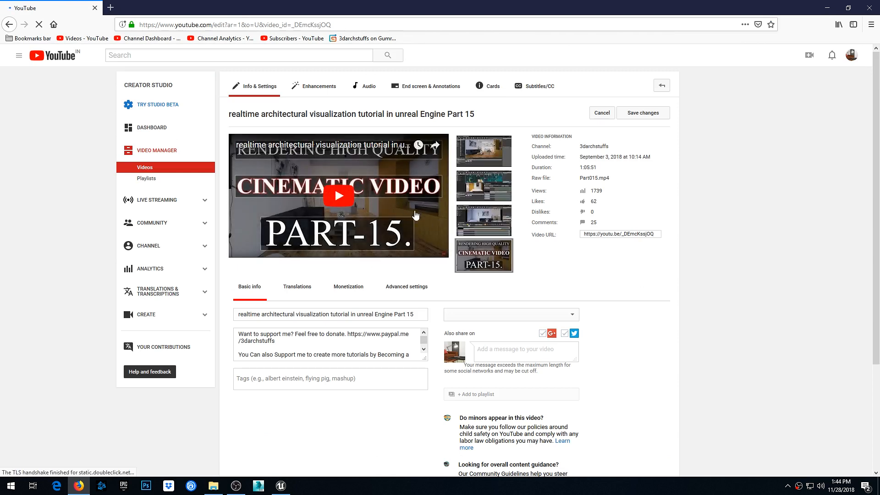
{"action": "left_click", "coordinate": [626, 234]}
{"action": "key", "text": "ctrl+c"}
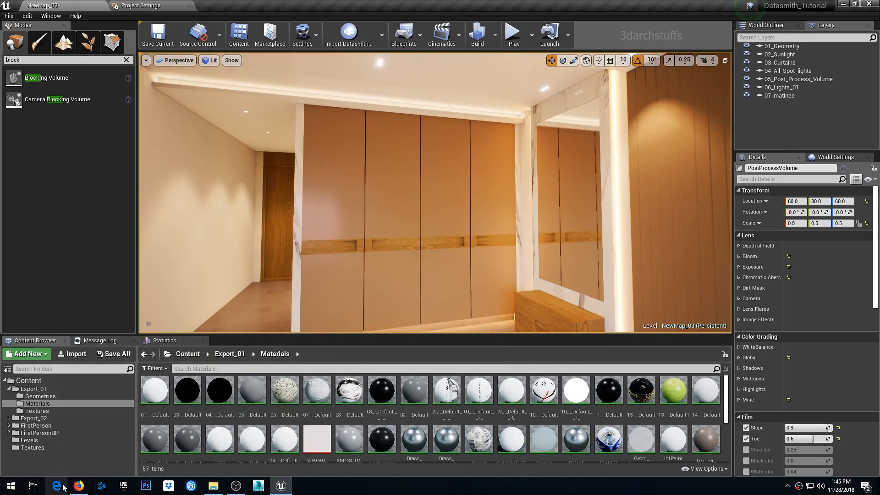
Switch to Microsoft Edge, load the copied Part 15 video link and pause playback
{"action": "left_click", "coordinate": [62, 486]}
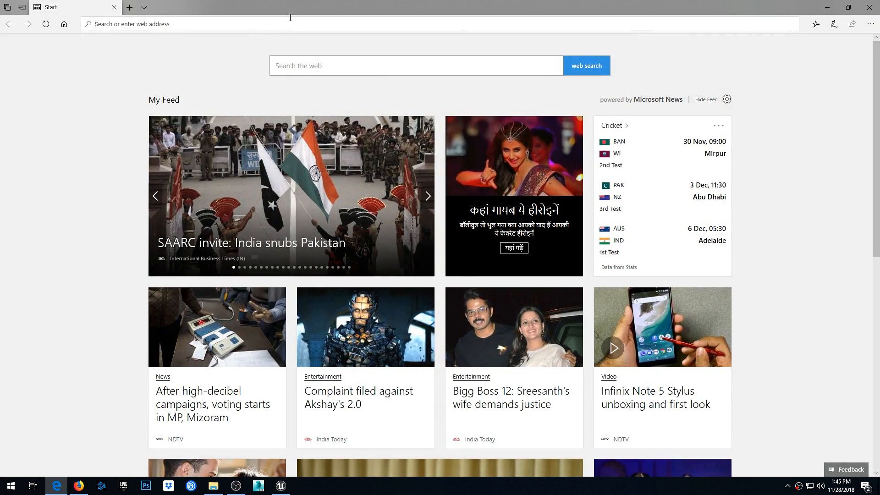
{"action": "left_click", "coordinate": [314, 53]}
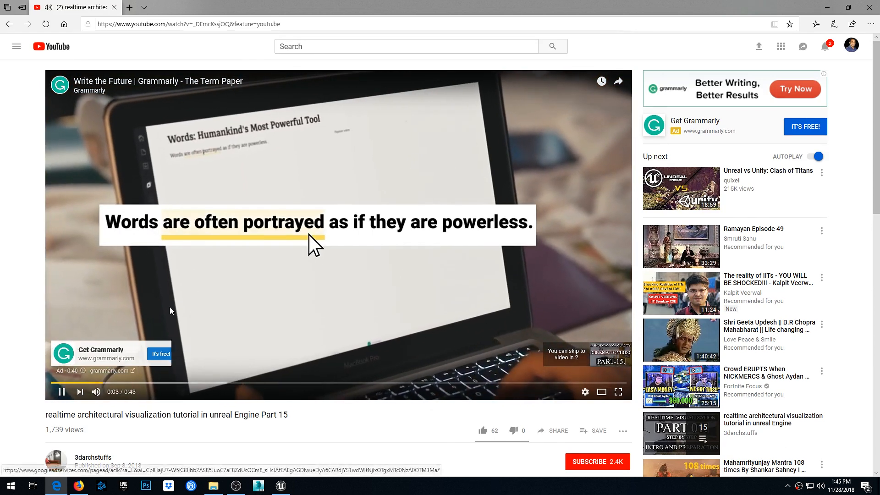
{"action": "left_click", "coordinate": [170, 312]}
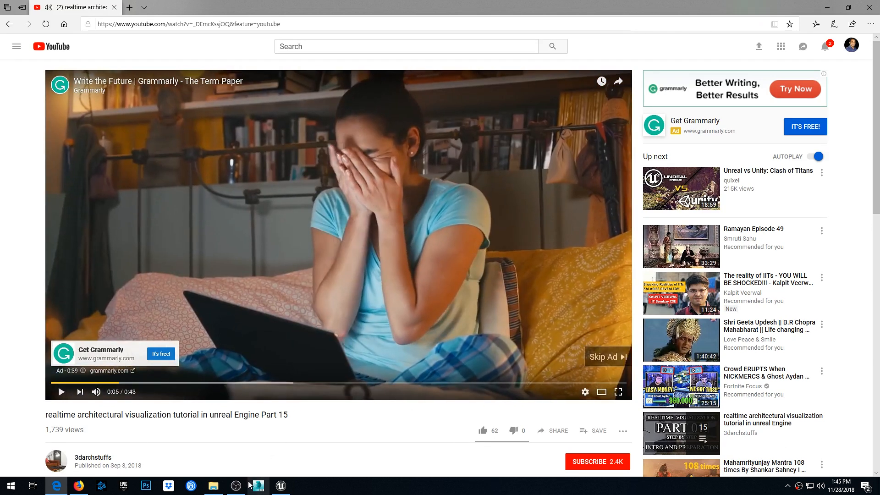
Return to Unreal Editor and look over the cinematics options, including Add Level Sequence, Add Matinee and the existing MatineeActor
{"action": "left_click", "coordinate": [287, 487]}
{"action": "left_click_drag", "start_coordinate": [439, 211], "coordinate": [438, 187]}
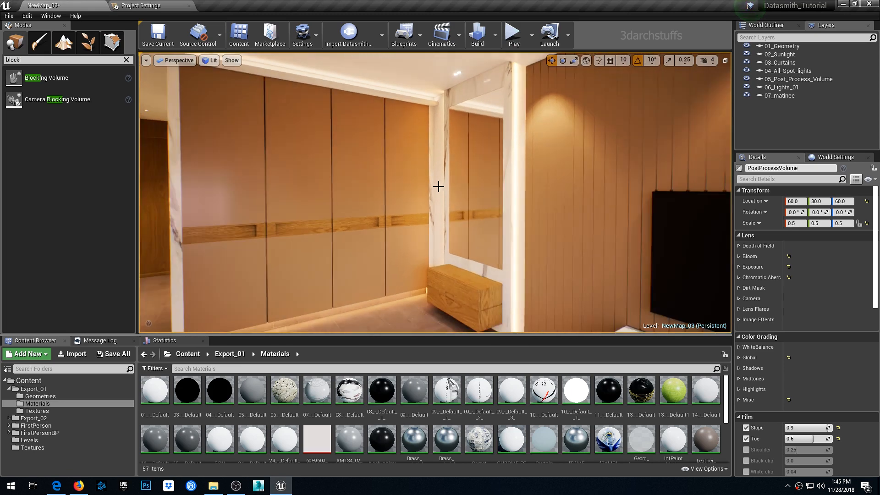
{"action": "left_click", "coordinate": [441, 34]}
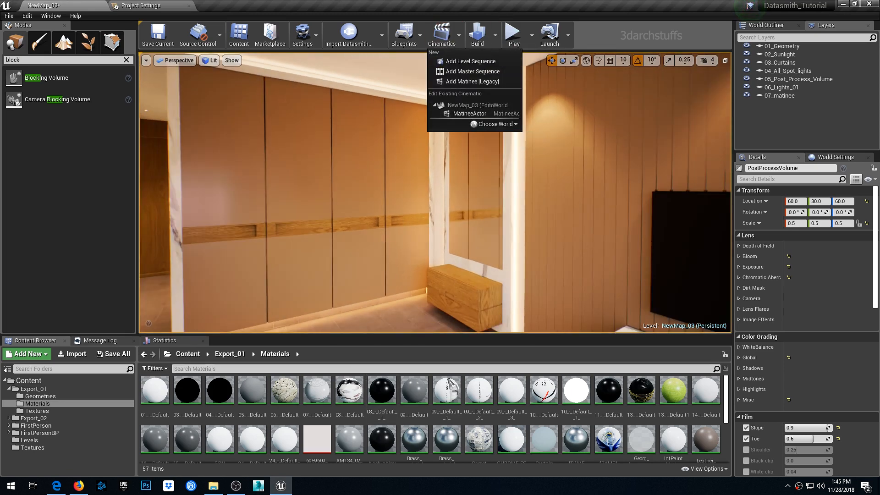
{"action": "right_click_drag", "start_coordinate": [383, 275], "coordinate": [441, 296]}
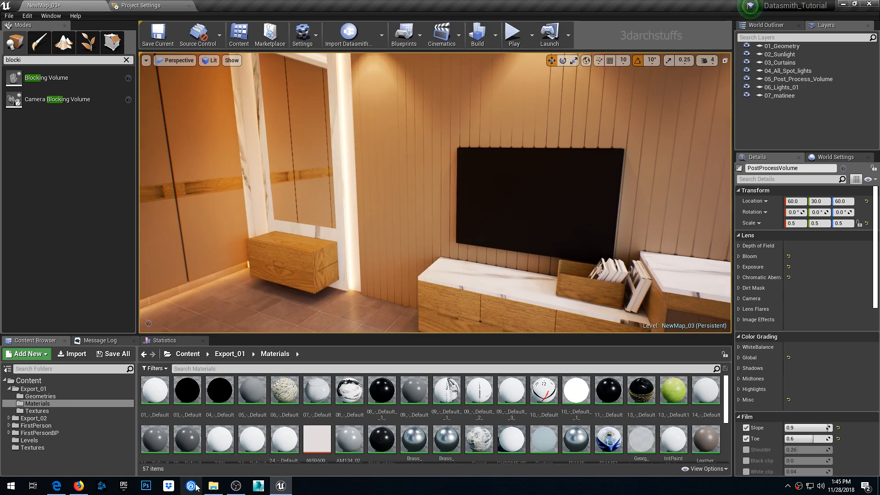
Switch to Edge, skip the ad, preview the Matinee section of the Part 15 video and return to Unreal Editor
{"action": "left_click", "coordinate": [56, 486]}
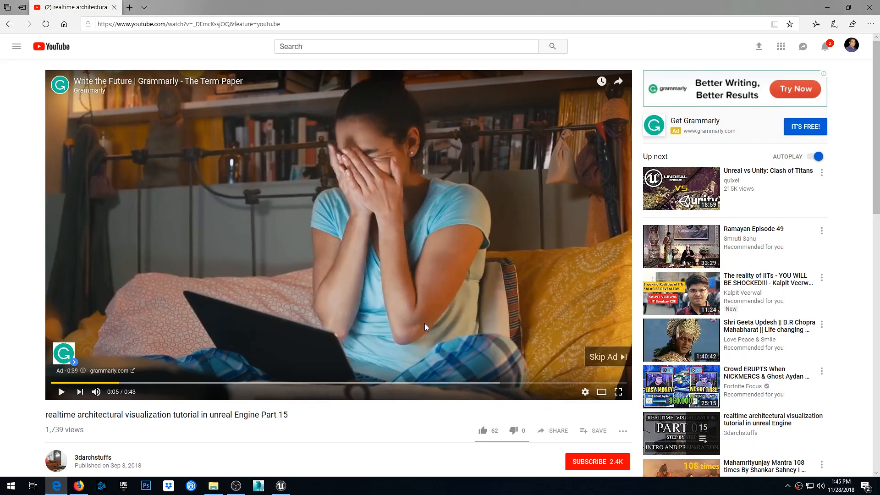
{"action": "left_click", "coordinate": [605, 357]}
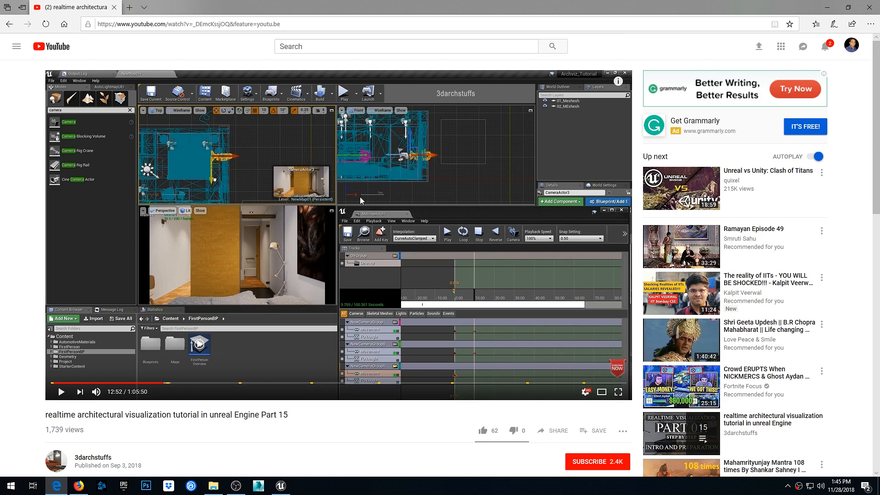
{"action": "left_click", "coordinate": [280, 485]}
Play the level briefly to check how it starts and stop the play session
{"action": "right_click_drag", "start_coordinate": [419, 195], "coordinate": [372, 182]}
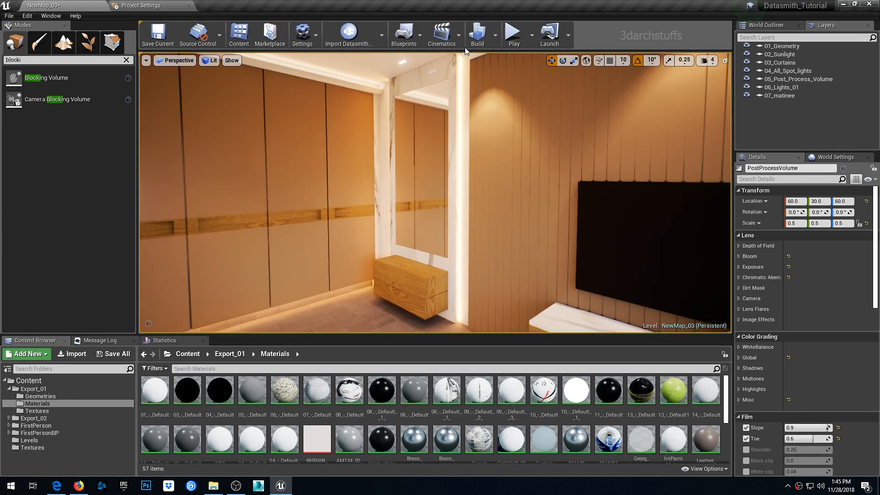
{"action": "left_click", "coordinate": [509, 37]}
{"action": "key", "text": "Escape"}
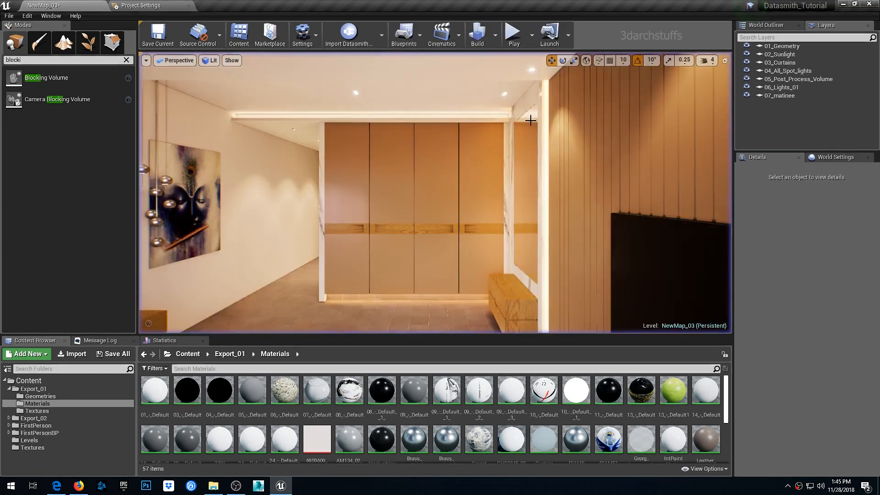
Enable Play on Level Load for the 07_matinee layer's MatineeActor and play the level briefly to test it
{"action": "double_click", "coordinate": [779, 95]}
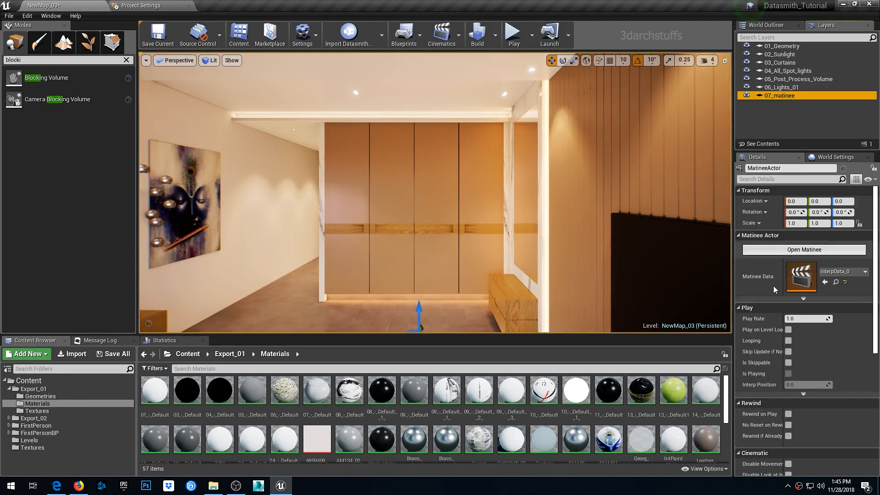
{"action": "left_click", "coordinate": [788, 329]}
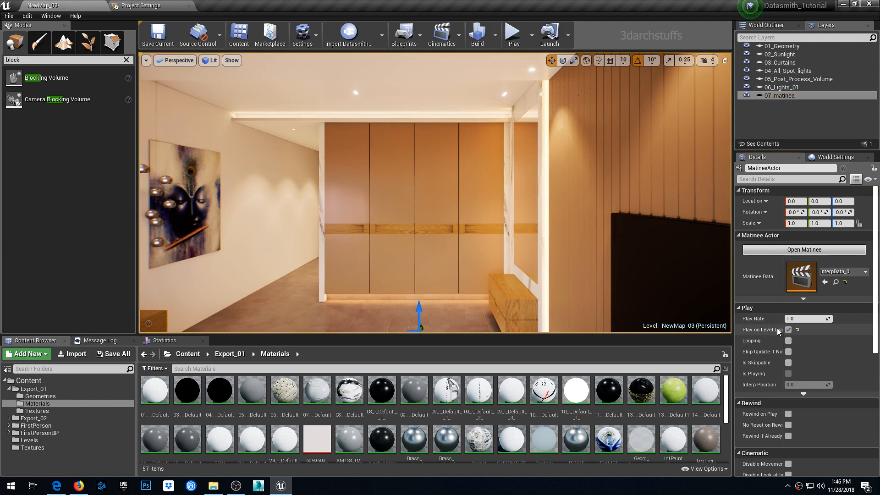
{"action": "left_click", "coordinate": [514, 34]}
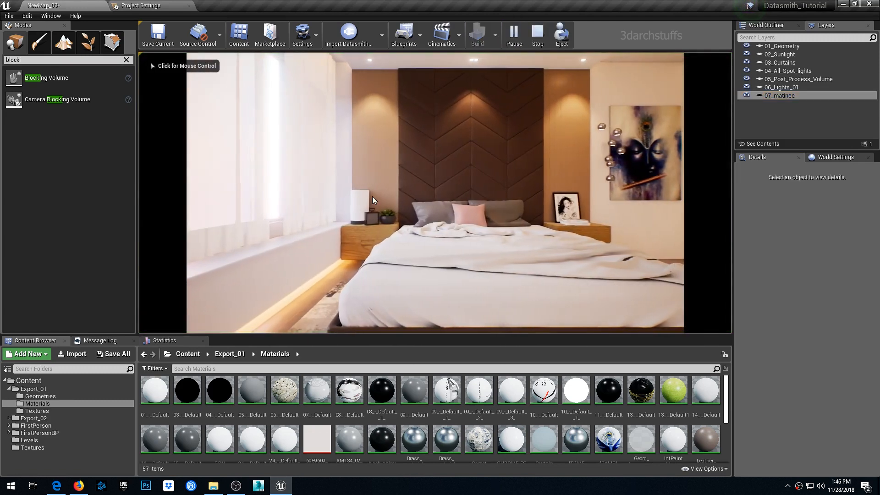
{"action": "left_click", "coordinate": [537, 34]}
{"action": "left_click", "coordinate": [57, 486]}
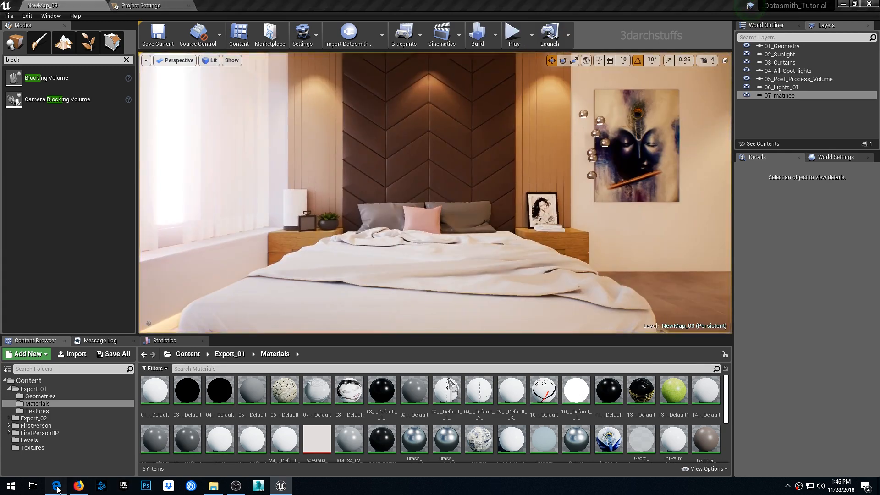
{"action": "left_click", "coordinate": [281, 485]}
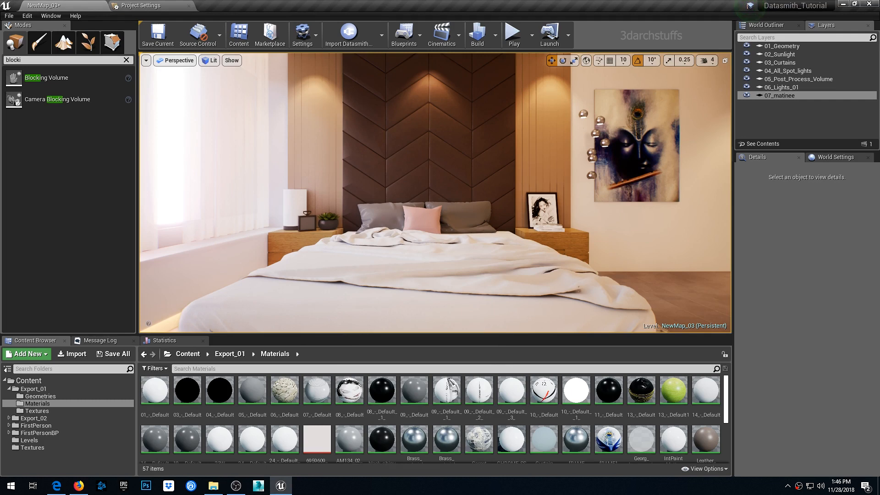
Inspect the bedroom in full screen from the wardrobe to the curtained window, recall camera bookmark 1 and restore the editor layout
{"action": "right_click_drag", "start_coordinate": [429, 203], "coordinate": [436, 202]}
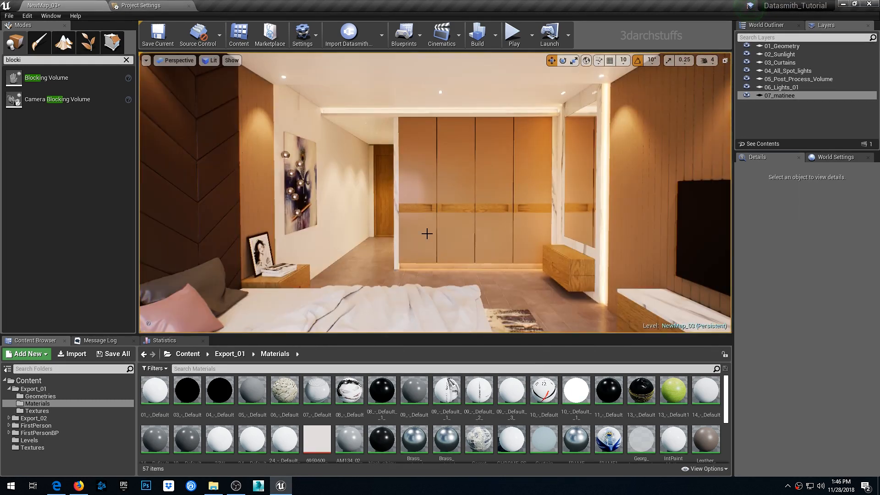
{"action": "key", "text": "F11"}
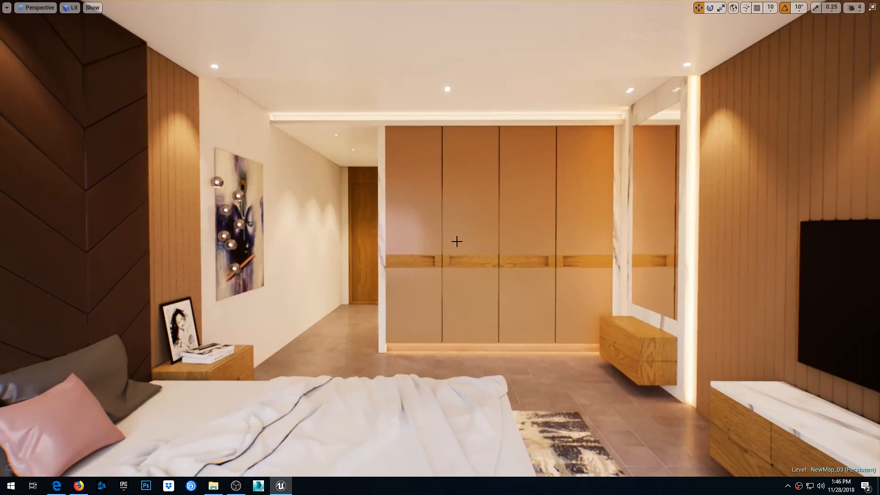
{"action": "scroll", "coordinate": [494, 230], "scroll_direction": "up", "scroll_amount": 3}
{"action": "mouse_move", "coordinate": [495, 230]}
{"action": "right_mouse_down"}
{"action": "mouse_move", "coordinate": [409, 218]}
{"action": "mouse_move", "coordinate": [429, 225]}
{"action": "mouse_move", "coordinate": [367, 271]}
{"action": "mouse_move", "coordinate": [424, 260]}
{"action": "mouse_move", "coordinate": [356, 236]}
{"action": "mouse_move", "coordinate": [264, 230]}
{"action": "mouse_move", "coordinate": [532, 226]}
{"action": "right_mouse_up"}
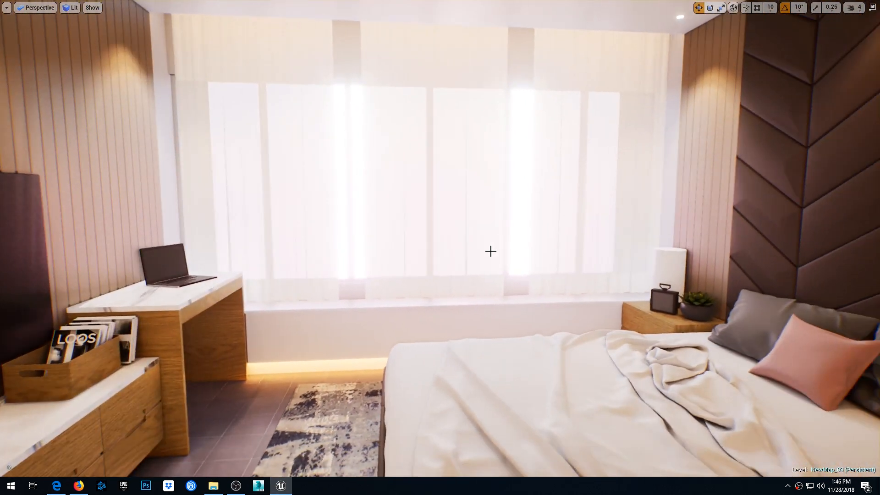
{"action": "scroll", "coordinate": [490, 251], "scroll_direction": "up", "scroll_amount": 3}
{"action": "key", "text": "1"}
{"action": "key", "text": "F11"}
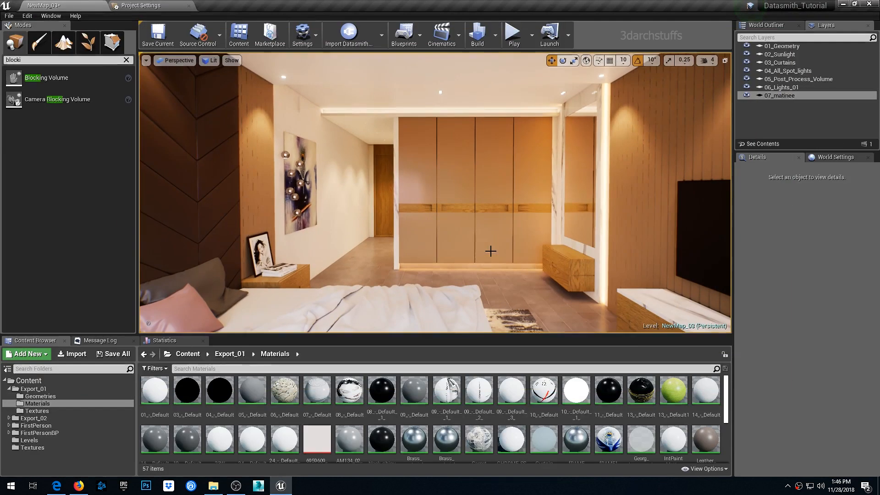
Select the PostProcessVolume through the 05_Post_Process_Volume layer, review its lens, color grading and volume settings, and clear the selection
{"action": "double_click", "coordinate": [823, 80]}
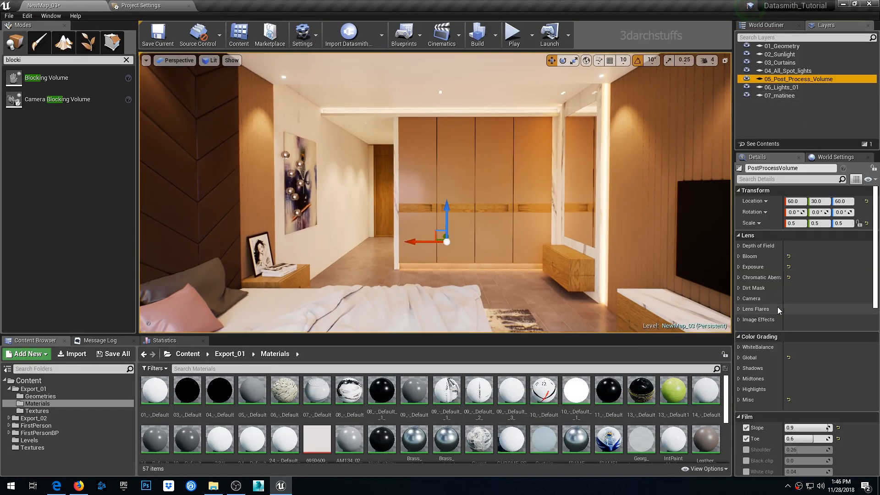
{"action": "scroll", "coordinate": [787, 329], "scroll_direction": "down", "scroll_amount": 5}
{"action": "scroll", "coordinate": [787, 329], "scroll_direction": "down", "scroll_amount": 10}
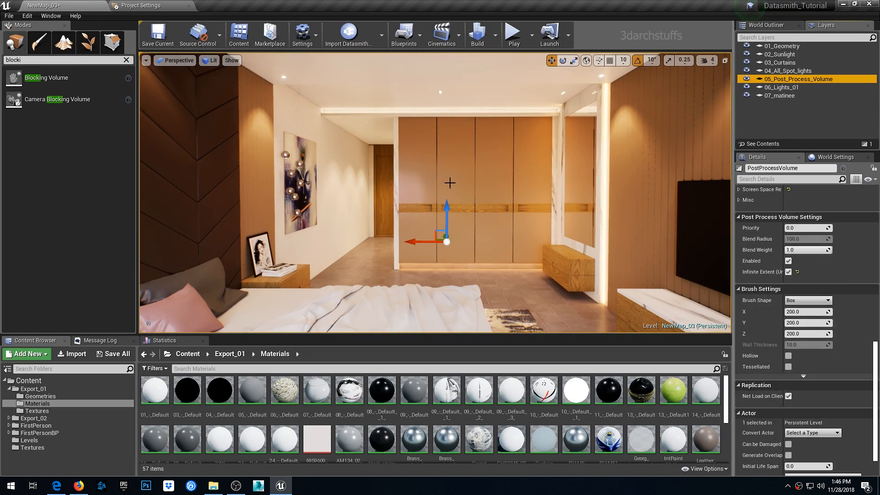
{"action": "scroll", "coordinate": [451, 183], "scroll_direction": "up", "scroll_amount": 3}
{"action": "mouse_move", "coordinate": [505, 164]}
{"action": "right_mouse_down"}
{"action": "mouse_move", "coordinate": [389, 158]}
{"action": "mouse_move", "coordinate": [467, 170]}
{"action": "mouse_move", "coordinate": [550, 160]}
{"action": "mouse_move", "coordinate": [511, 183]}
{"action": "mouse_move", "coordinate": [463, 169]}
{"action": "mouse_move", "coordinate": [573, 137]}
{"action": "right_mouse_up"}
{"action": "scroll", "coordinate": [510, 161], "scroll_direction": "down", "scroll_amount": 4}
{"action": "key", "text": "Escape"}
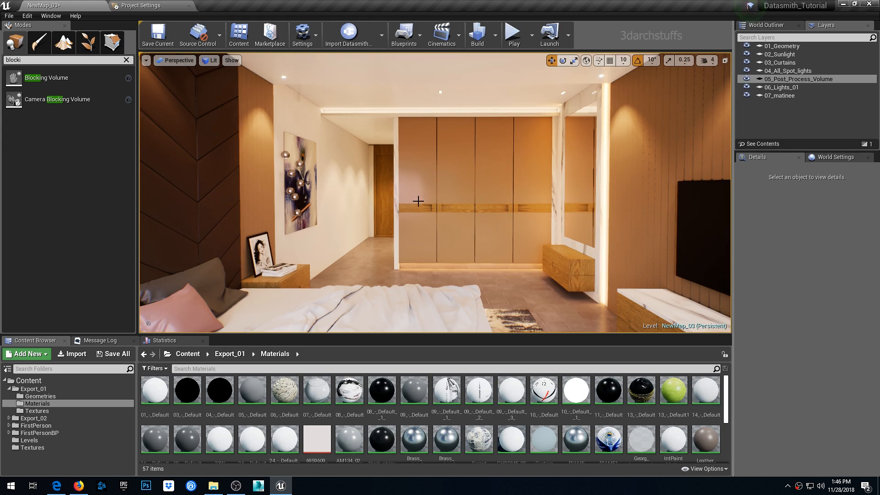
Inspect the bedroom from the wooden door in the hallway to the TV wall and its spot lighting
{"action": "scroll", "coordinate": [419, 201], "scroll_direction": "up", "scroll_amount": 5}
{"action": "mouse_move", "coordinate": [500, 190]}
{"action": "middle_mouse_down"}
{"action": "mouse_move", "coordinate": [449, 180]}
{"action": "mouse_move", "coordinate": [500, 190]}
{"action": "middle_mouse_up"}
{"action": "scroll", "coordinate": [501, 192], "scroll_direction": "up", "scroll_amount": 4}
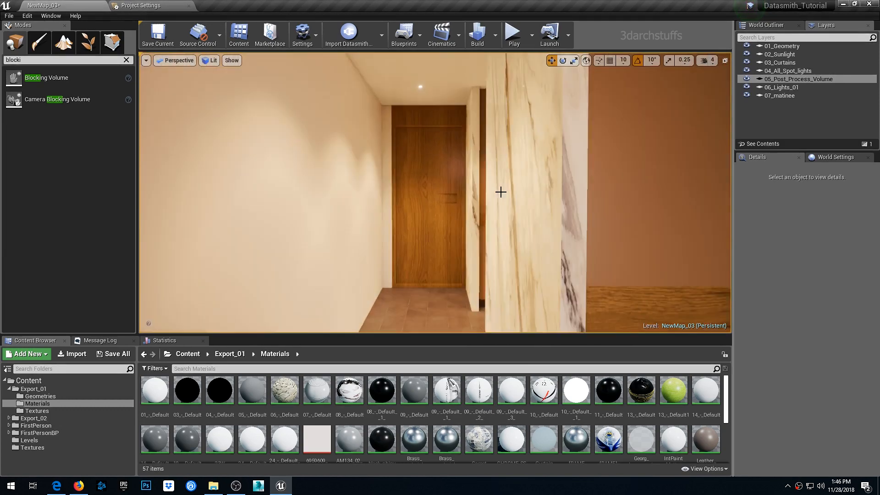
{"action": "right_click_drag", "start_coordinate": [501, 191], "coordinate": [635, 190]}
{"action": "scroll", "coordinate": [485, 214], "scroll_direction": "up", "scroll_amount": 5}
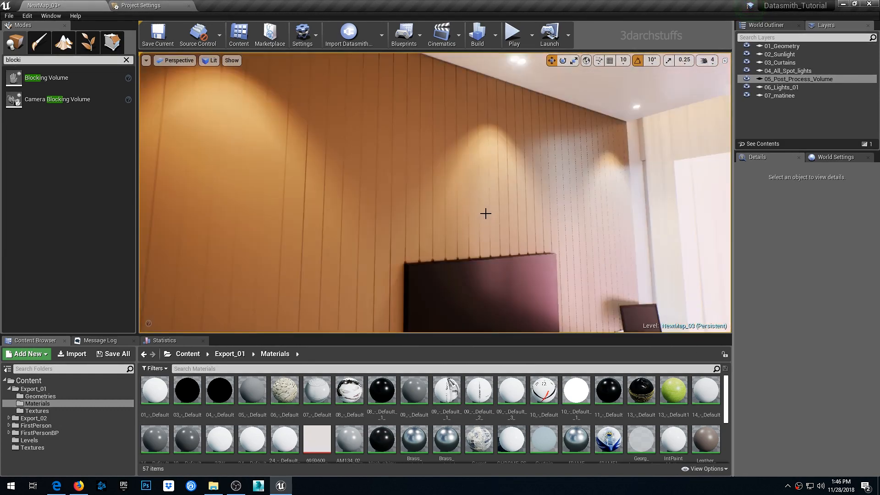
{"action": "right_click_drag", "start_coordinate": [486, 213], "coordinate": [541, 212]}
{"action": "scroll", "coordinate": [487, 215], "scroll_direction": "up", "scroll_amount": 5}
{"action": "right_click_drag", "start_coordinate": [487, 216], "coordinate": [706, 222]}
Step through camera bookmarks 1 to 5 twice over to compare the saved bedroom and wardrobe corridor views
{"action": "key", "text": "1"}
{"action": "key", "text": "2"}
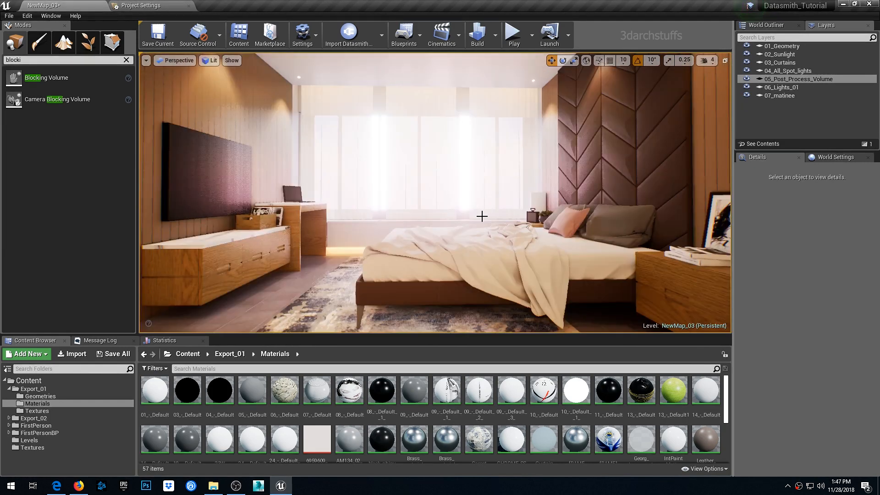
{"action": "key", "text": "3"}
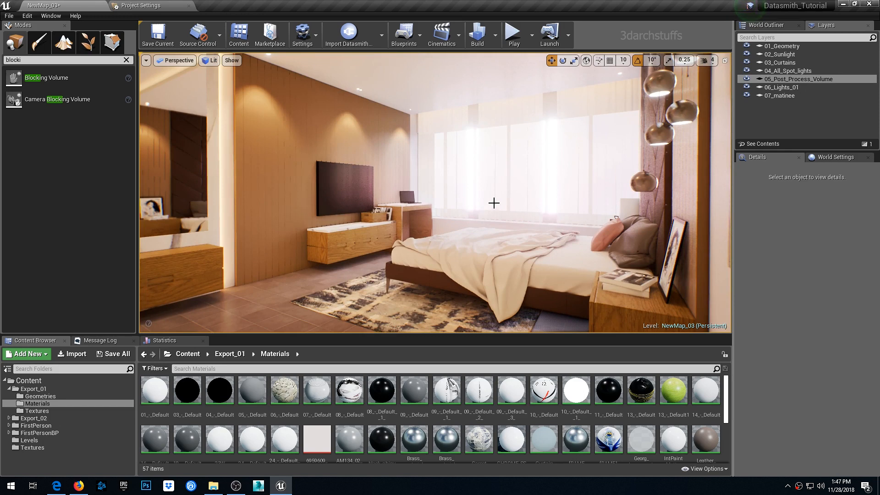
{"action": "key", "text": "4"}
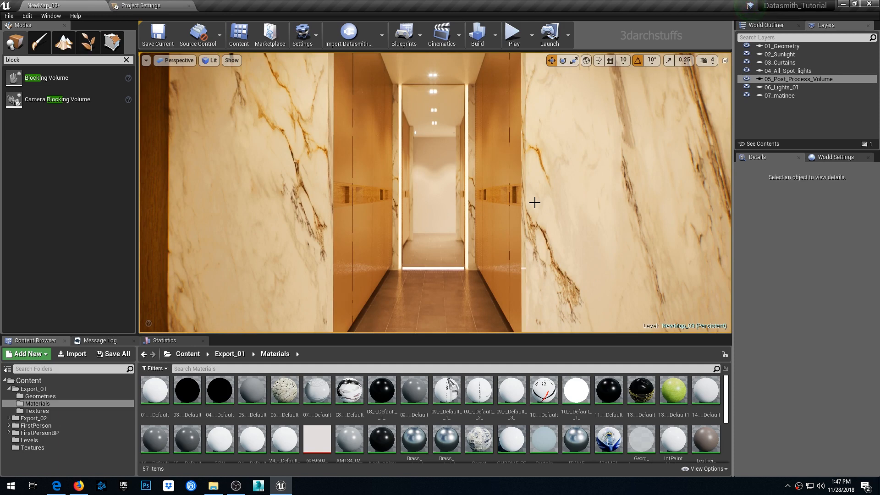
{"action": "key", "text": "1"}
{"action": "key", "text": "2"}
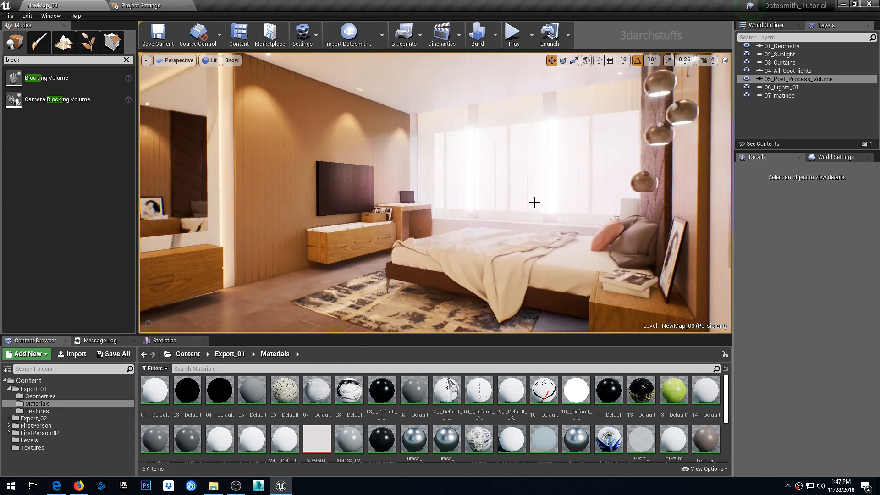
{"action": "key", "text": "3"}
{"action": "key", "text": "4"}
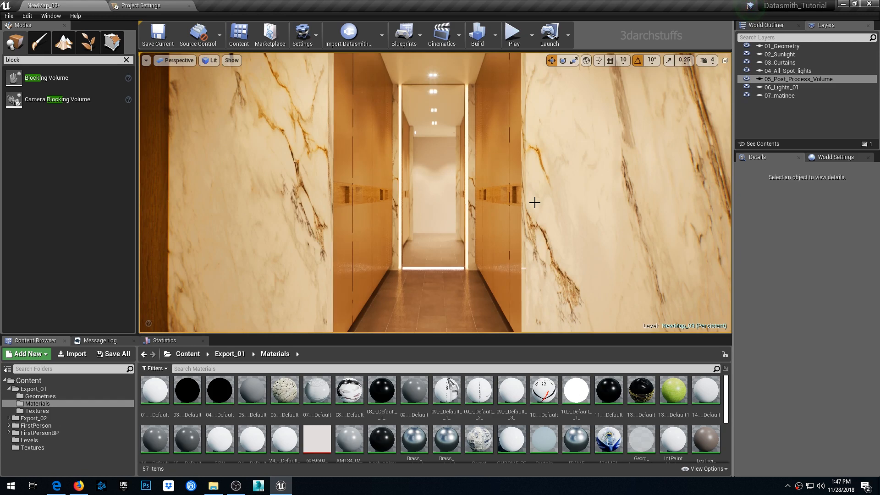
{"action": "key", "text": "5"}
Examine the wardrobe corridor and its mirror from bookmarks 4 and 5, and look around the bed and wall painting
{"action": "scroll", "coordinate": [463, 208], "scroll_direction": "up", "scroll_amount": 4}
{"action": "scroll", "coordinate": [461, 187], "scroll_direction": "down", "scroll_amount": 2}
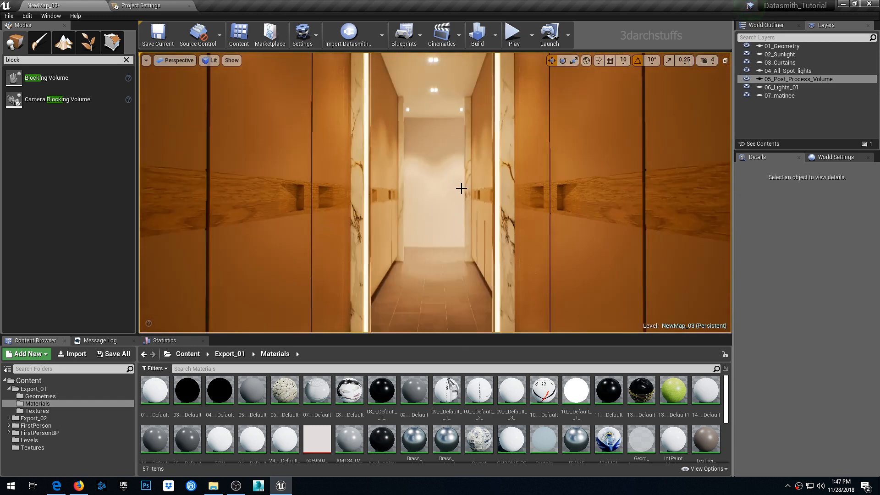
{"action": "mouse_move", "coordinate": [461, 186]}
{"action": "middle_mouse_down"}
{"action": "mouse_move", "coordinate": [471, 253]}
{"action": "mouse_move", "coordinate": [458, 181]}
{"action": "middle_mouse_up"}
{"action": "key", "text": "4"}
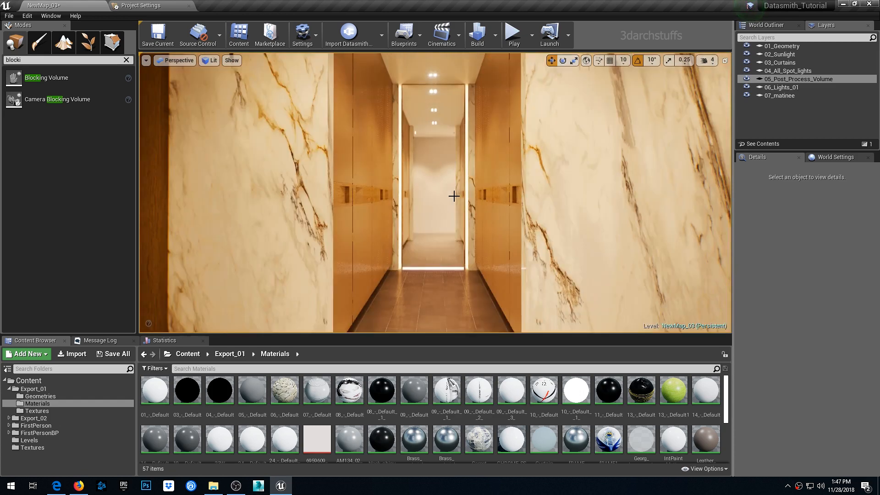
{"action": "key", "text": "5"}
{"action": "left_click_drag", "start_coordinate": [454, 196], "coordinate": [545, 208]}
{"action": "mouse_move", "coordinate": [471, 208]}
{"action": "right_mouse_down"}
{"action": "mouse_move", "coordinate": [660, 220]}
{"action": "mouse_move", "coordinate": [665, 209]}
{"action": "mouse_move", "coordinate": [711, 208]}
{"action": "mouse_move", "coordinate": [573, 208]}
{"action": "mouse_move", "coordinate": [715, 208]}
{"action": "mouse_move", "coordinate": [282, 202]}
{"action": "mouse_move", "coordinate": [508, 199]}
{"action": "mouse_move", "coordinate": [348, 200]}
{"action": "right_mouse_up"}
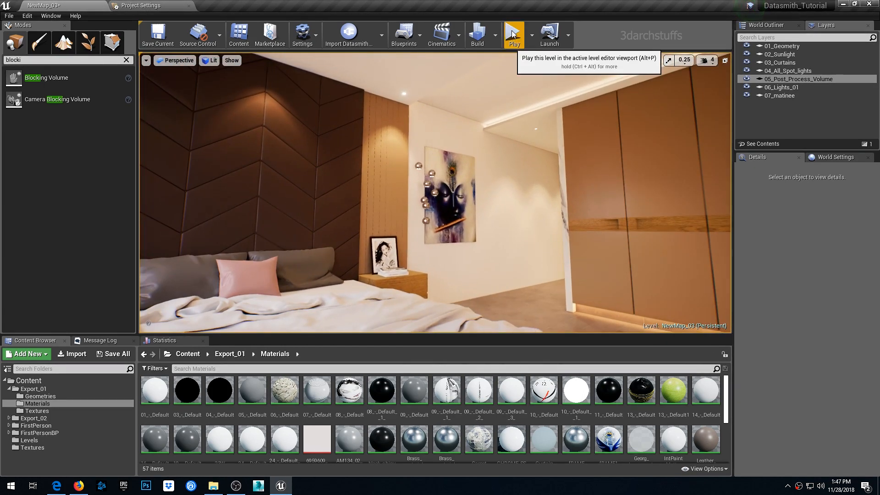
Turn off Play on Level Load for the 07_matinee layer's MatineeActor and play the level in full screen
{"action": "left_click", "coordinate": [779, 96]}
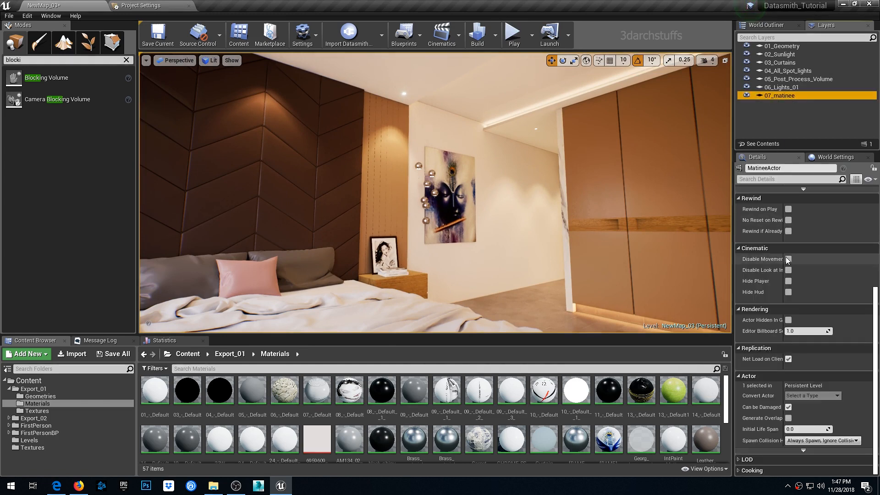
{"action": "scroll", "coordinate": [788, 262], "scroll_direction": "down", "scroll_amount": 2}
{"action": "left_click", "coordinate": [788, 301]}
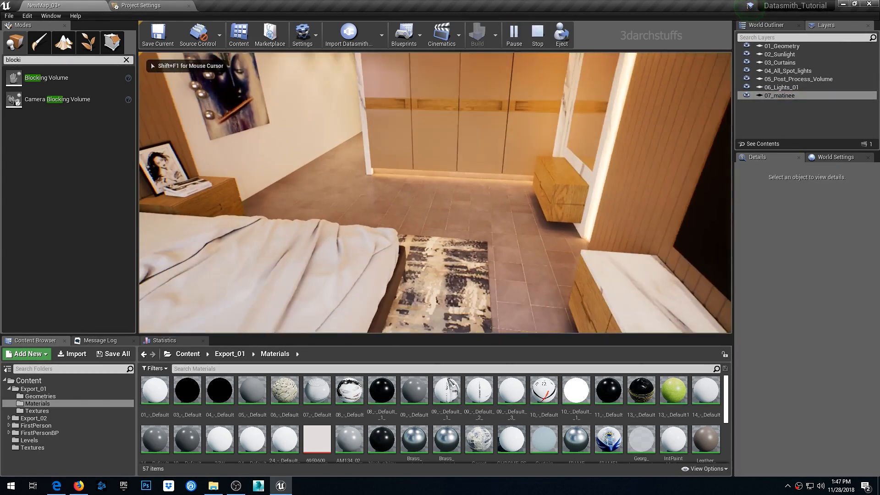
{"action": "key", "text": "F11"}
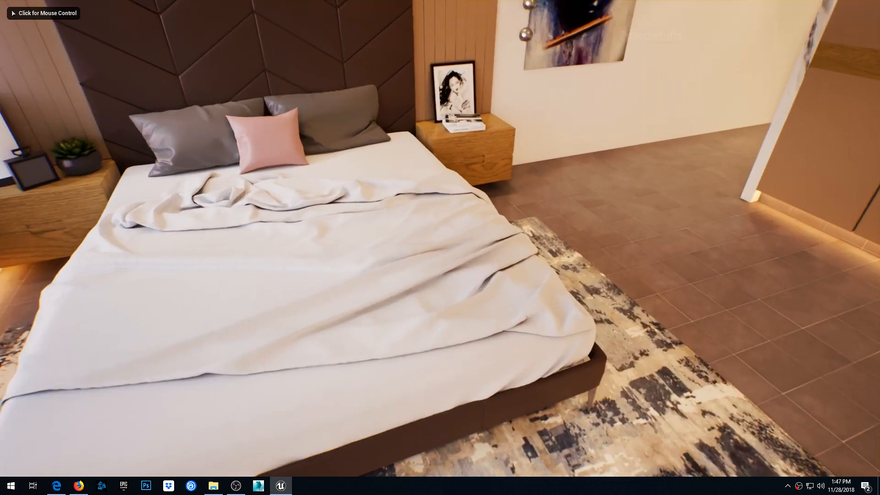